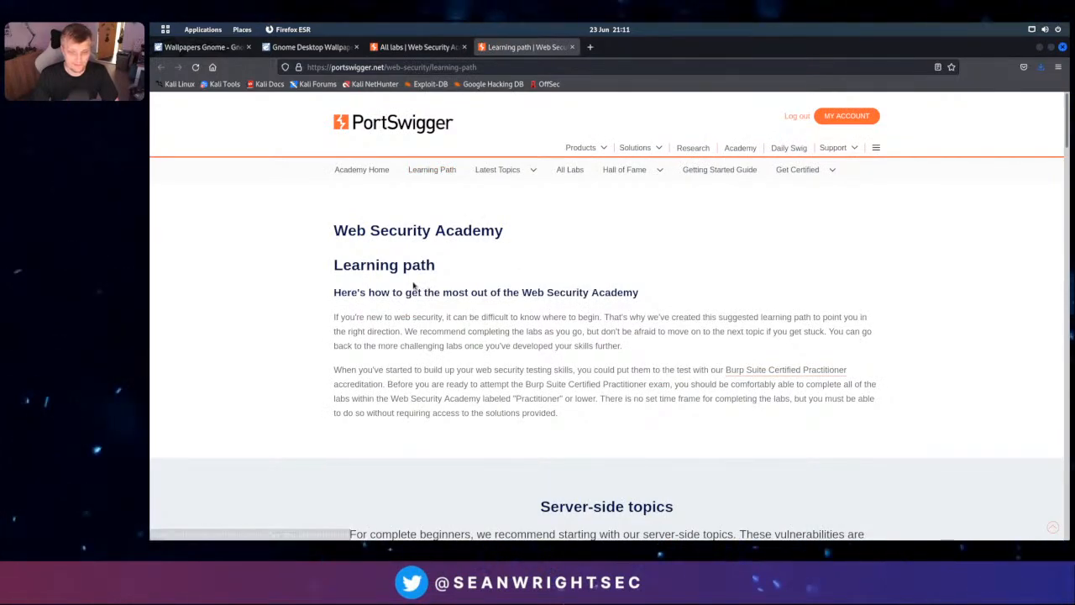
Open the Information disclosure topic from the server-side topics of the learning path
scroll(427, 288, down, 5)
scroll(388, 274, down, 1)
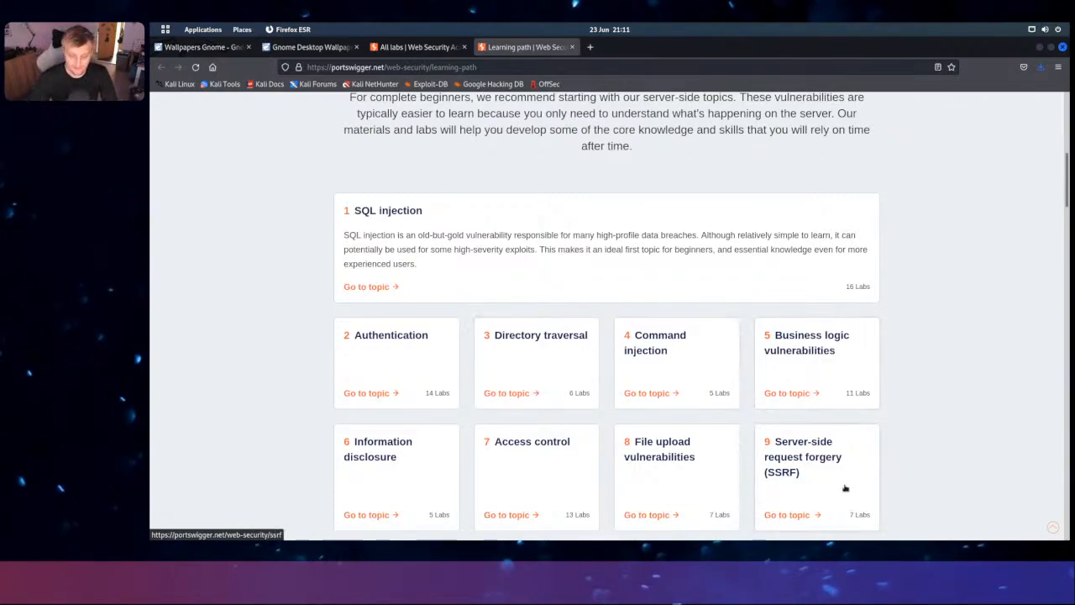
click(379, 459)
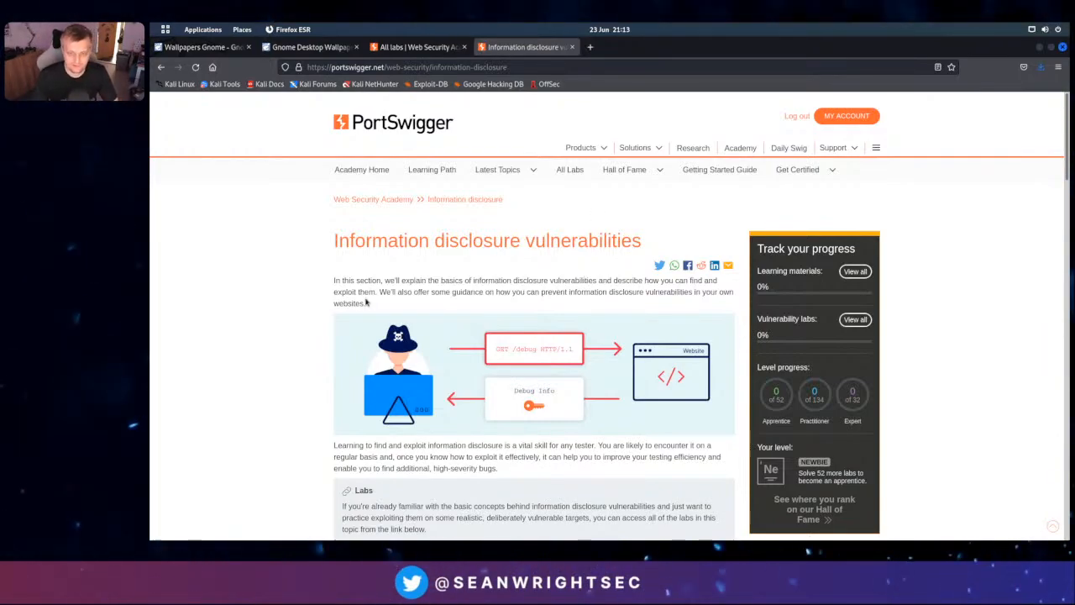
Skim the introduction to information disclosure vulnerabilities and open the list of all information disclosure labs
scroll(403, 274, down, 1)
scroll(403, 274, down, 5)
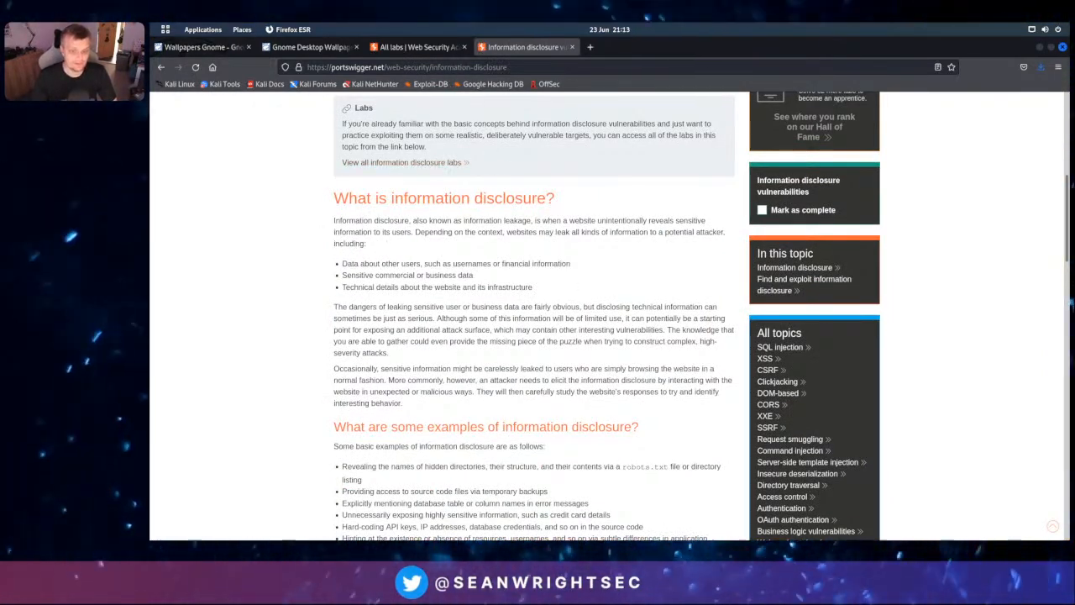
scroll(622, 325, down, 2)
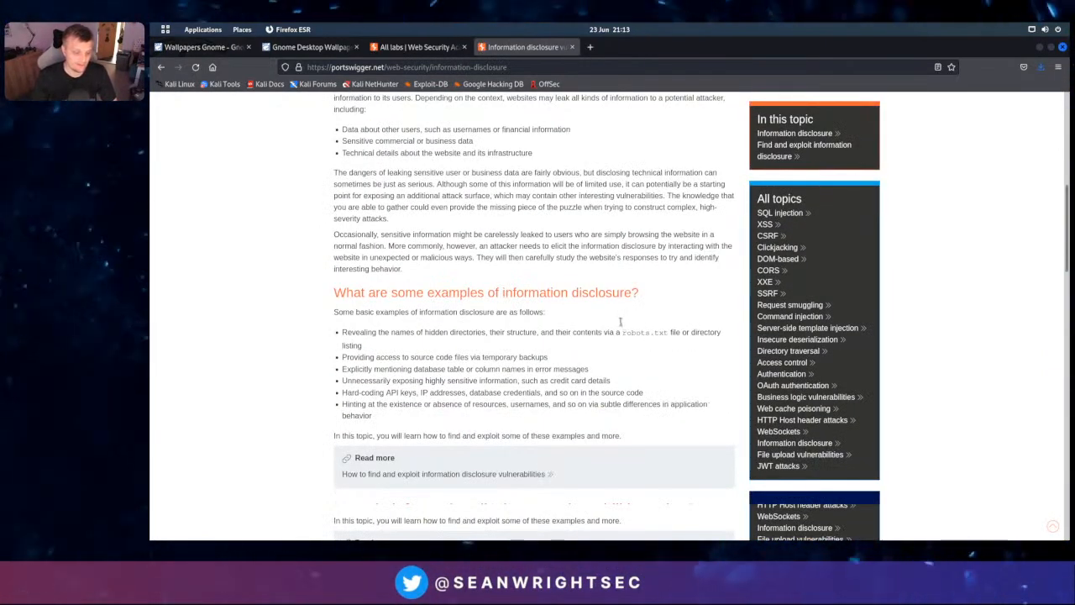
scroll(622, 325, down, 1)
scroll(620, 324, up, 4)
scroll(619, 325, up, 2)
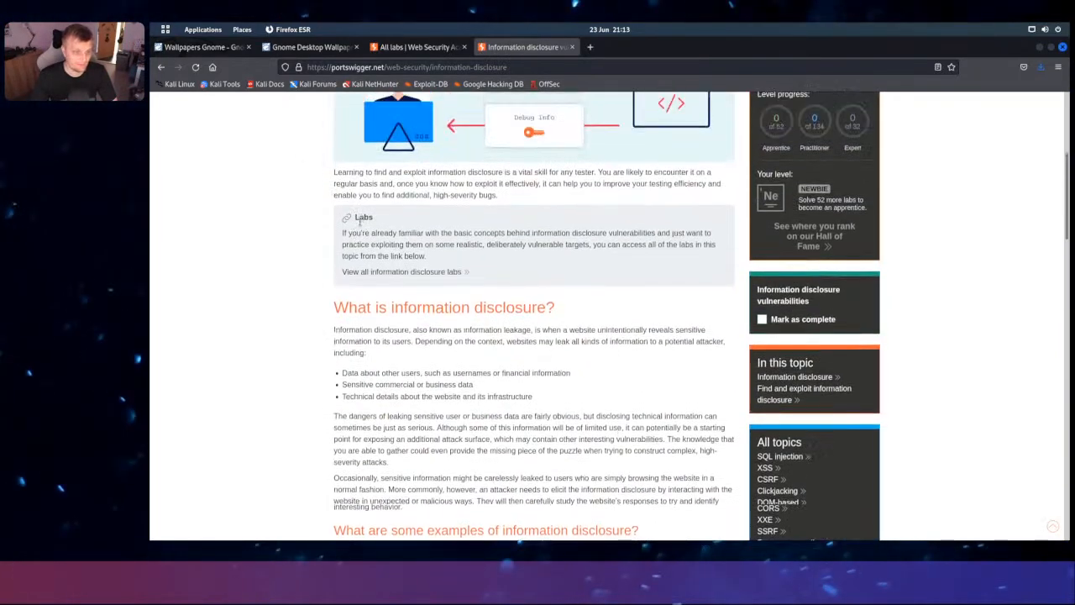
click(402, 272)
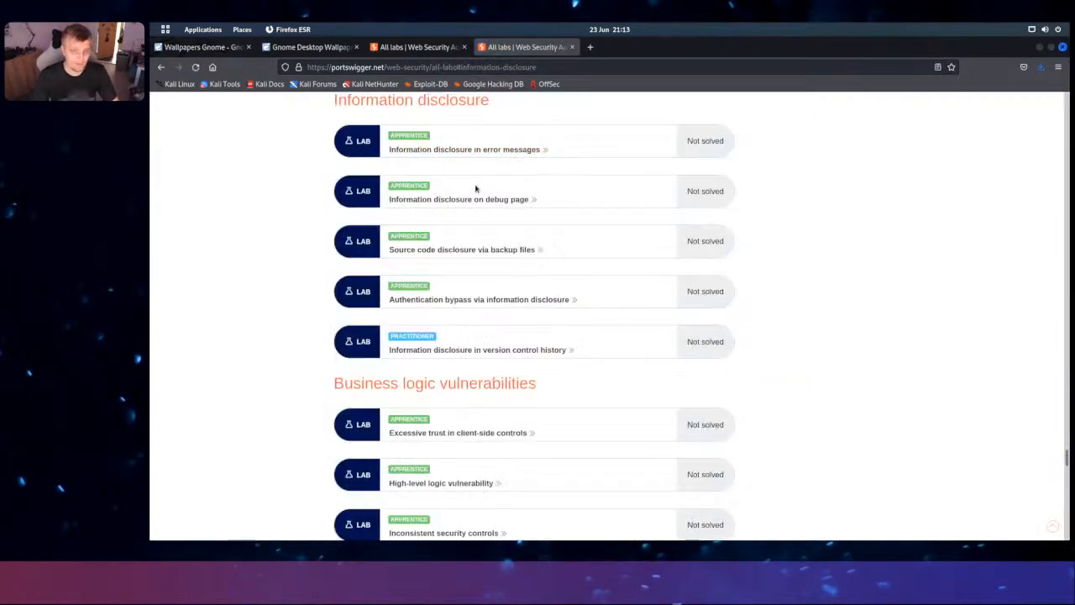
Open the "Information disclosure in error messages" lab description and launch the lab
click(444, 150)
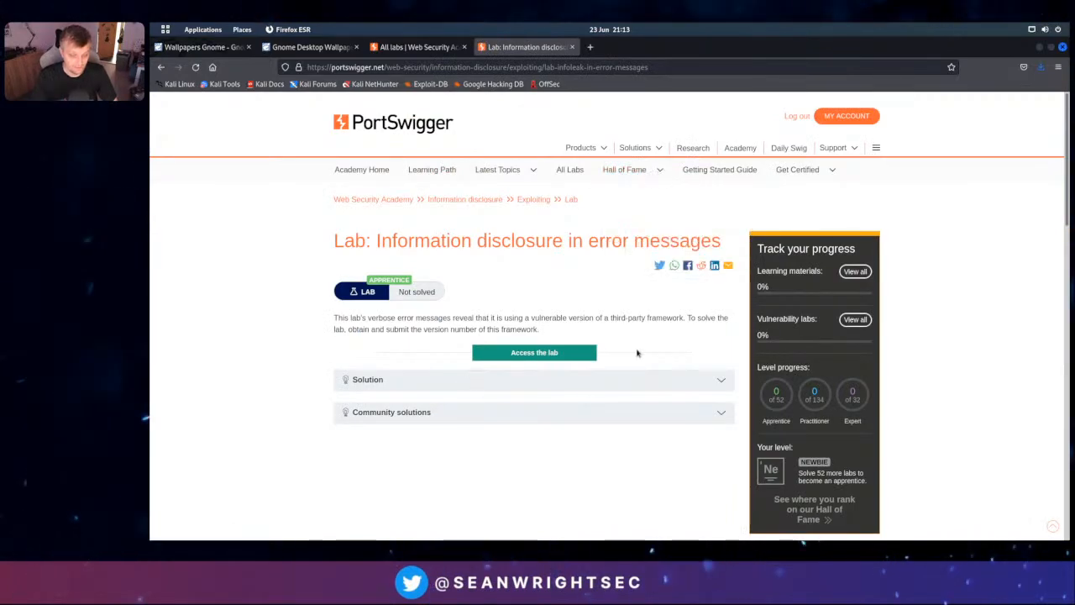
click(722, 414)
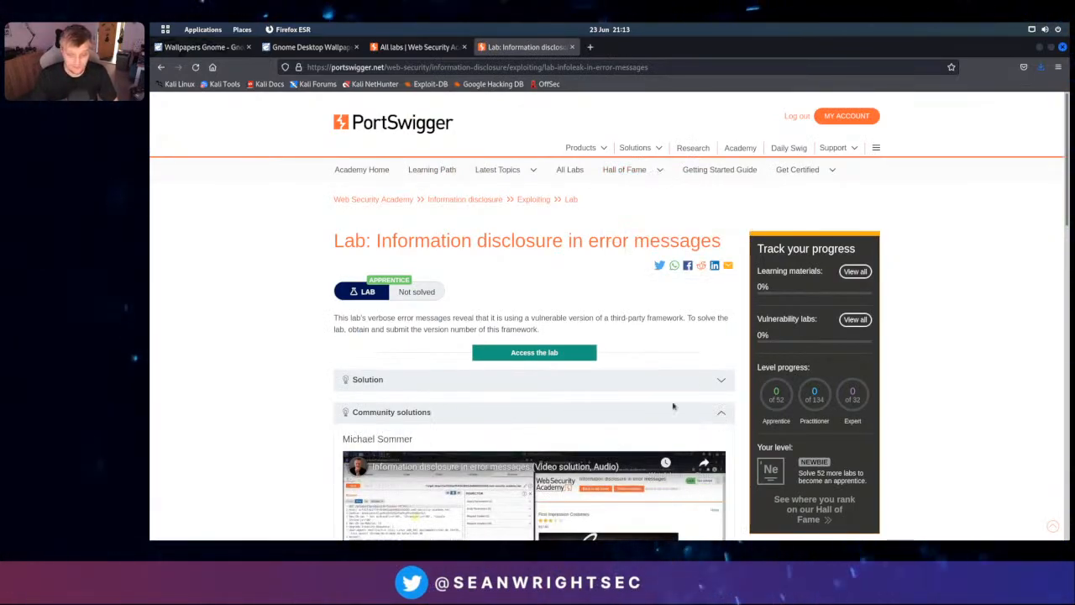
click(722, 412)
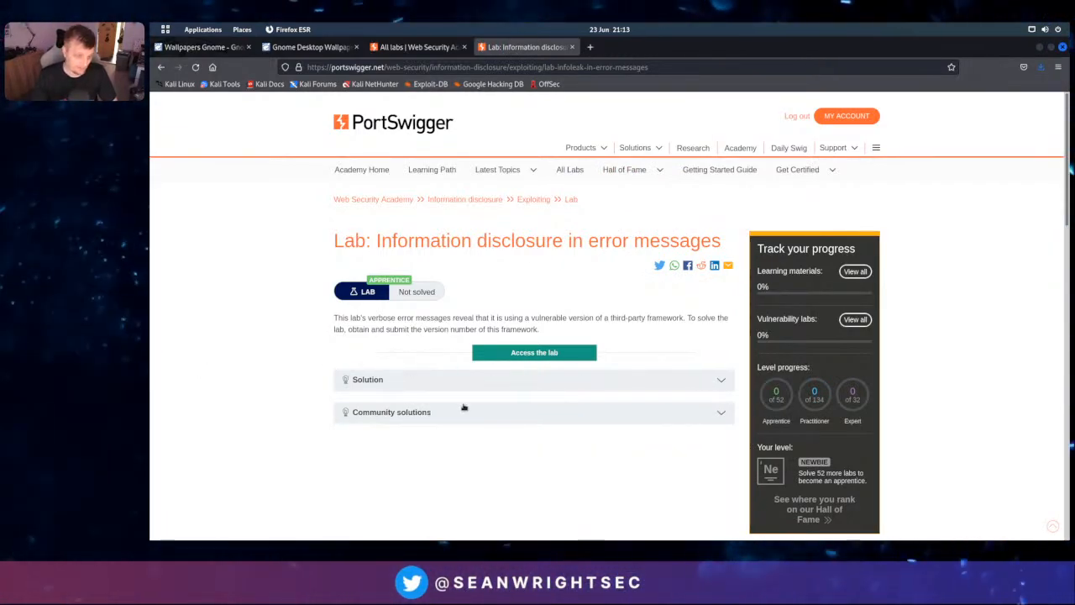
click(529, 351)
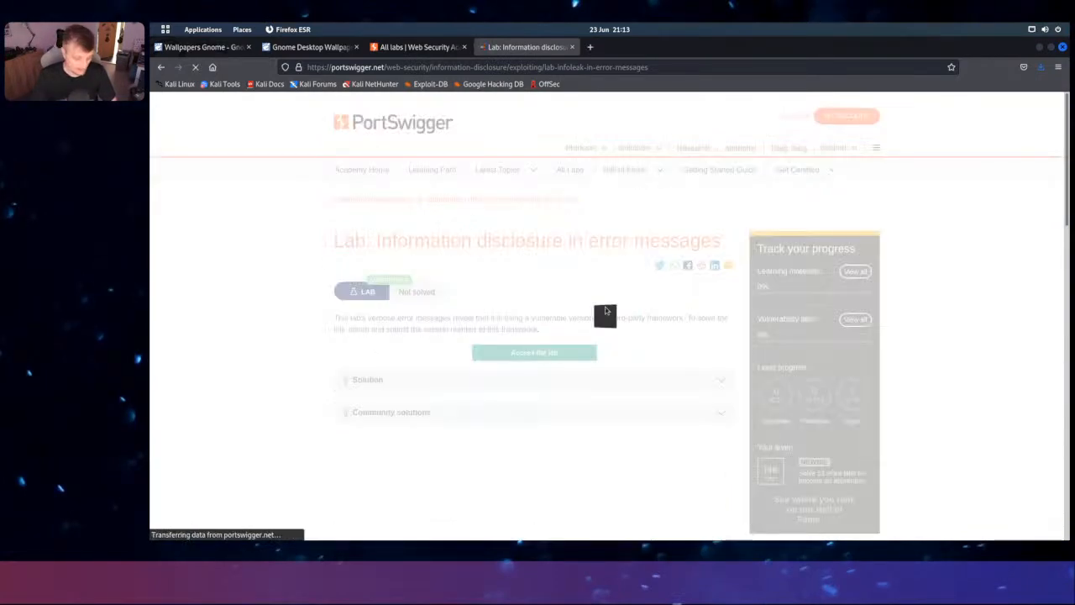
Switch to the Terminal and open a new terminal tab
key(alt+space)
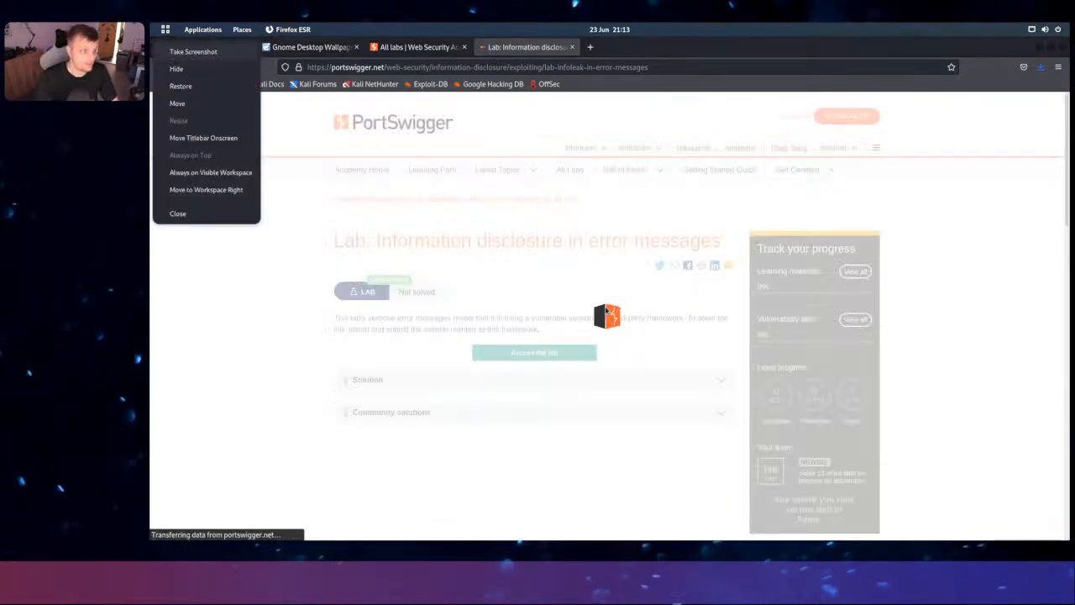
key(Escape)
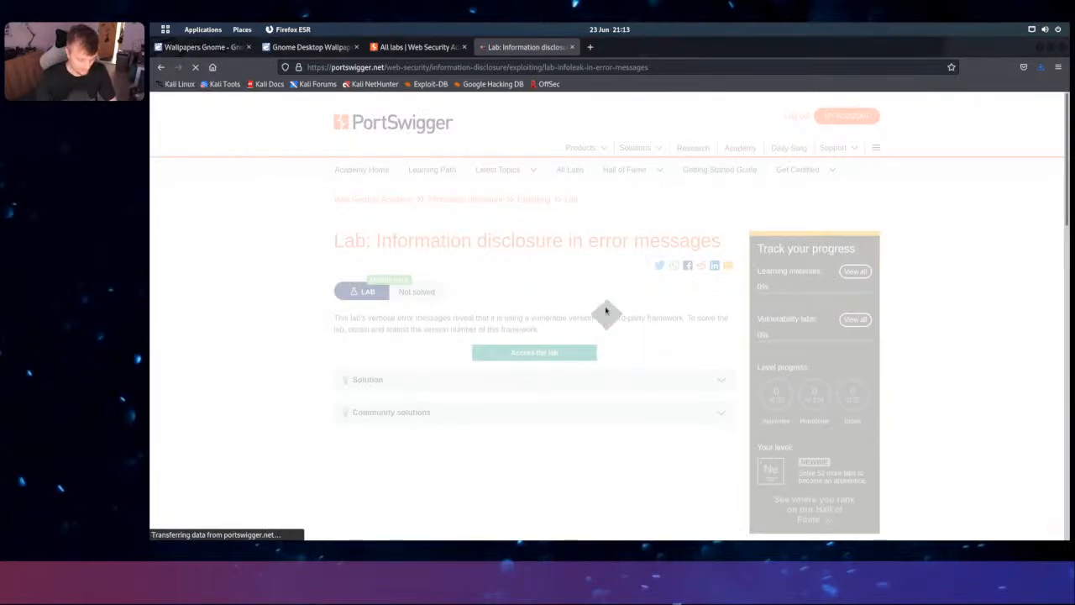
key(alt)
key(super)
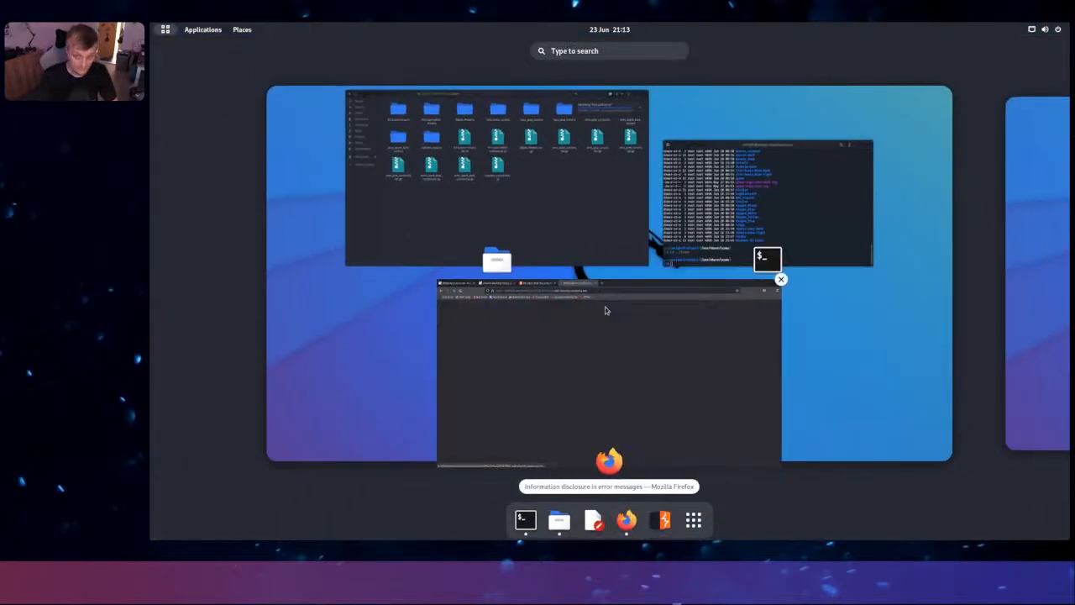
click(703, 225)
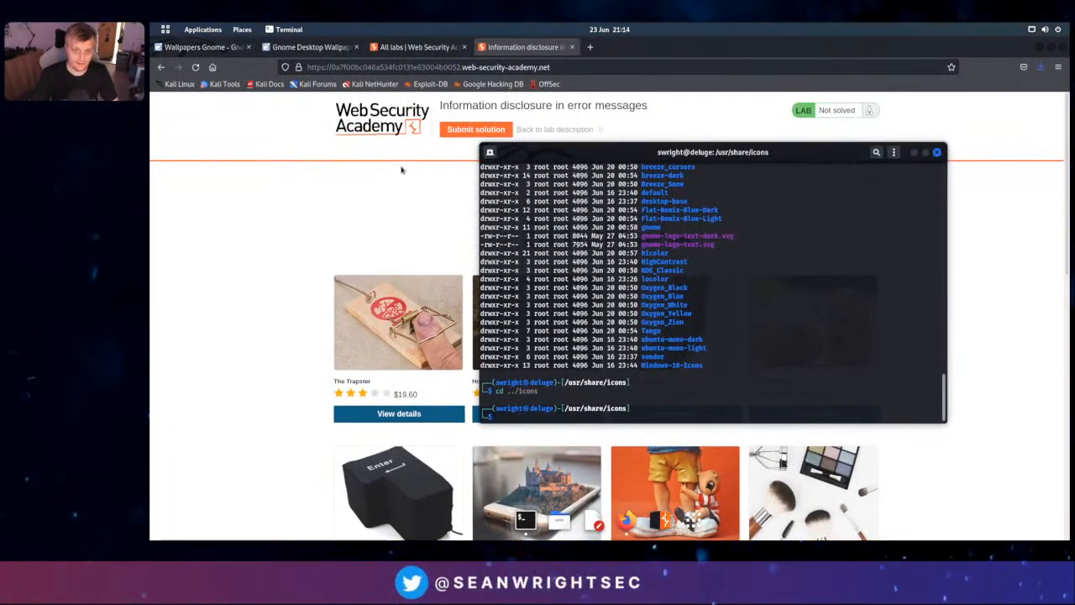
click(489, 153)
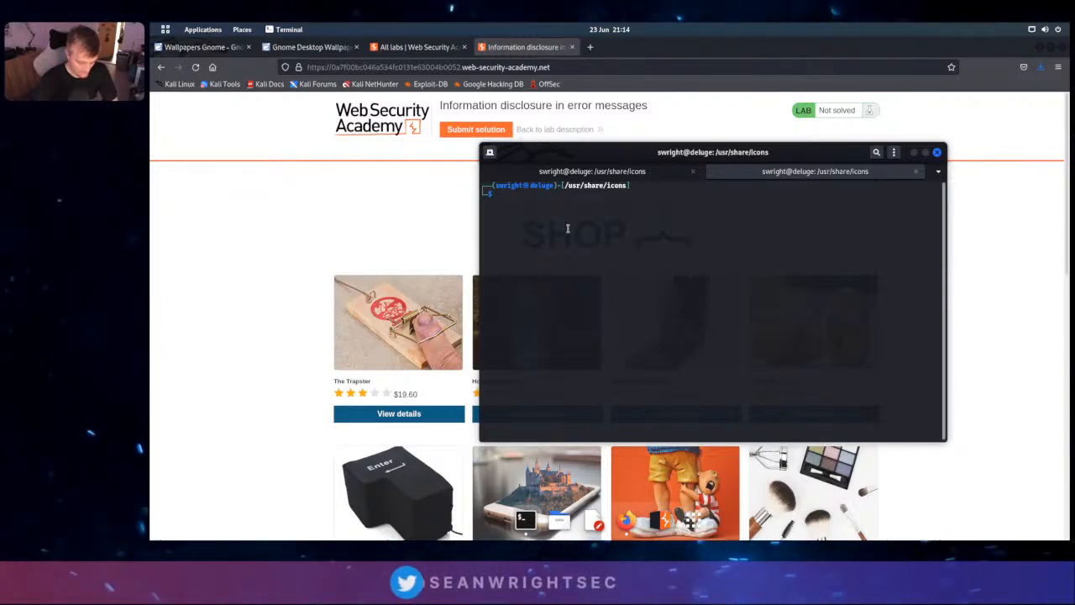
Uninstall the preinstalled Burp Suite package by running sudo apt remove burpsuite
text(sudo )
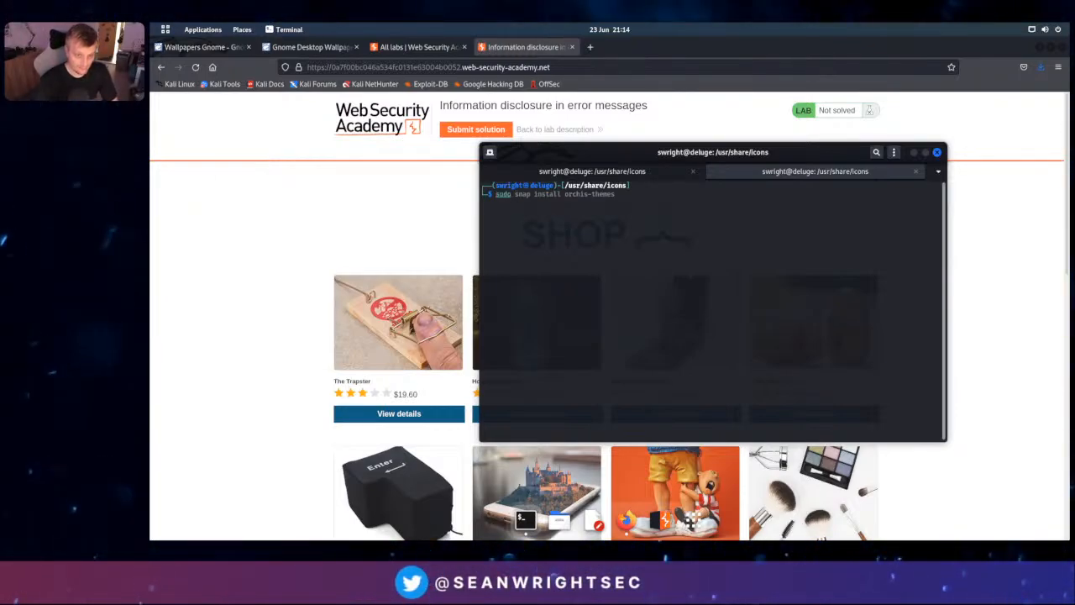
text(apt )
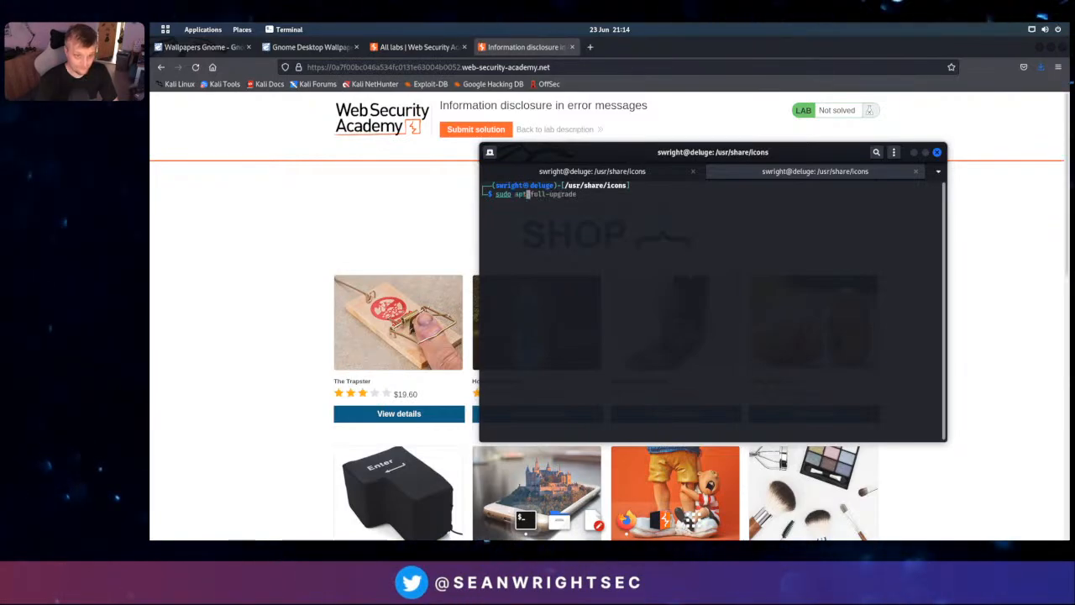
text(re)
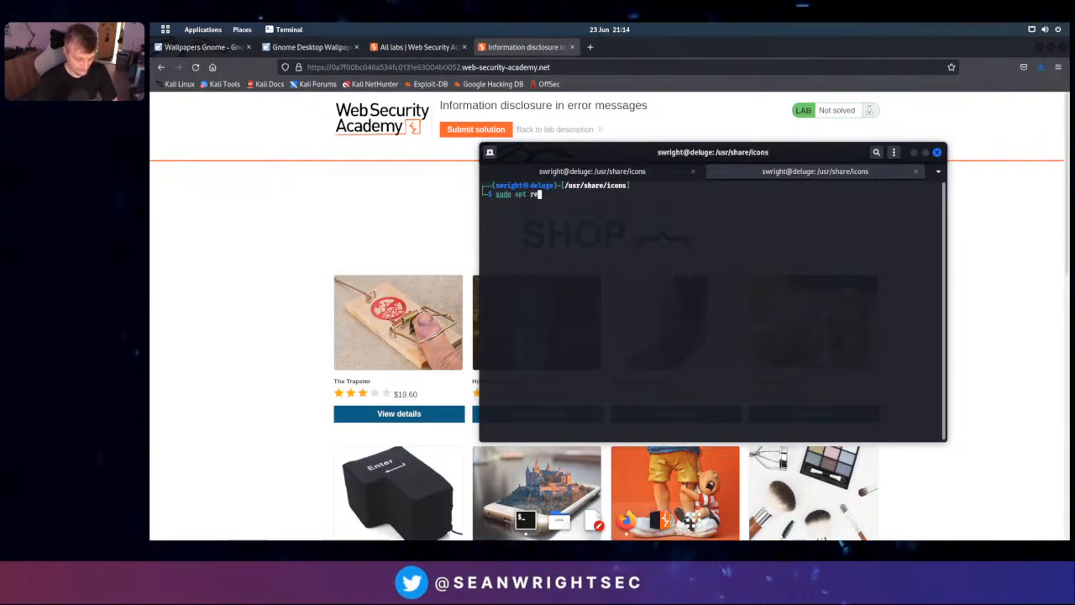
text(move )
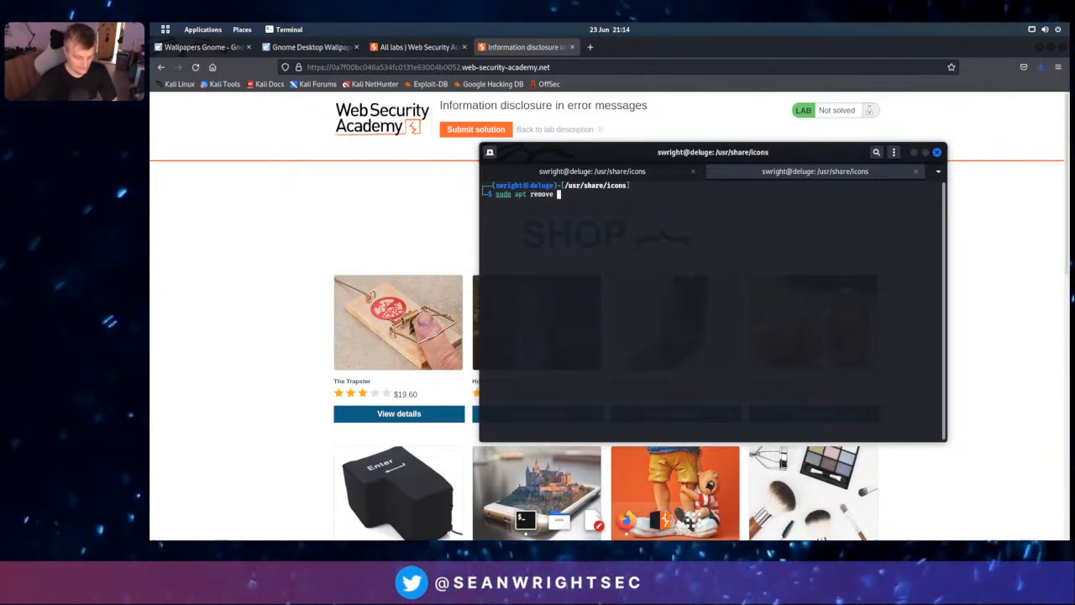
text(burpsuite)
key(Return)
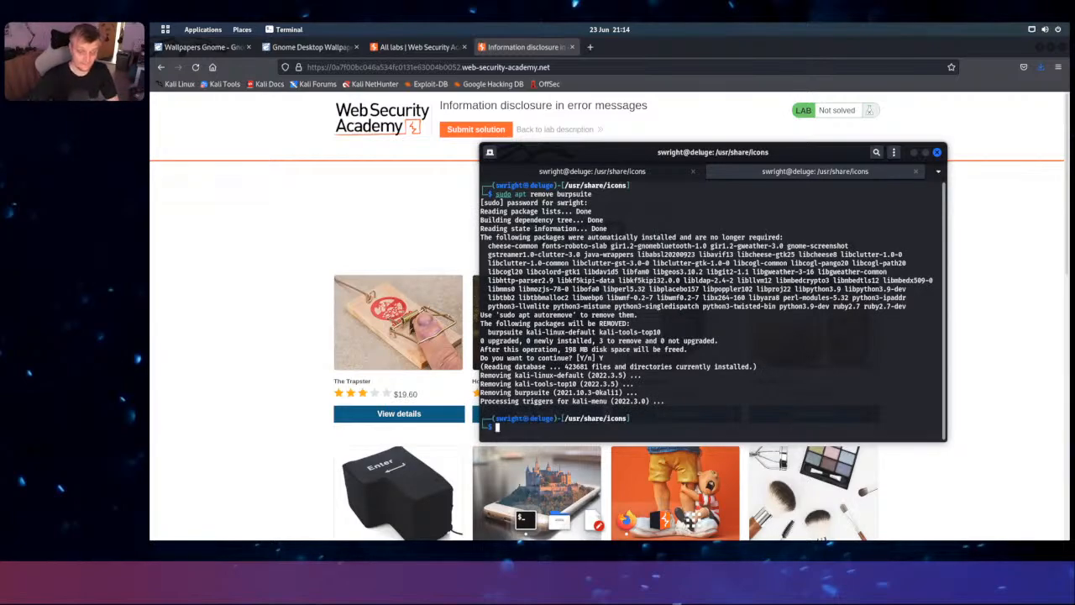
Switch to Firefox and open the PortSwigger Web Security Academy learning path in a new tab
click(592, 48)
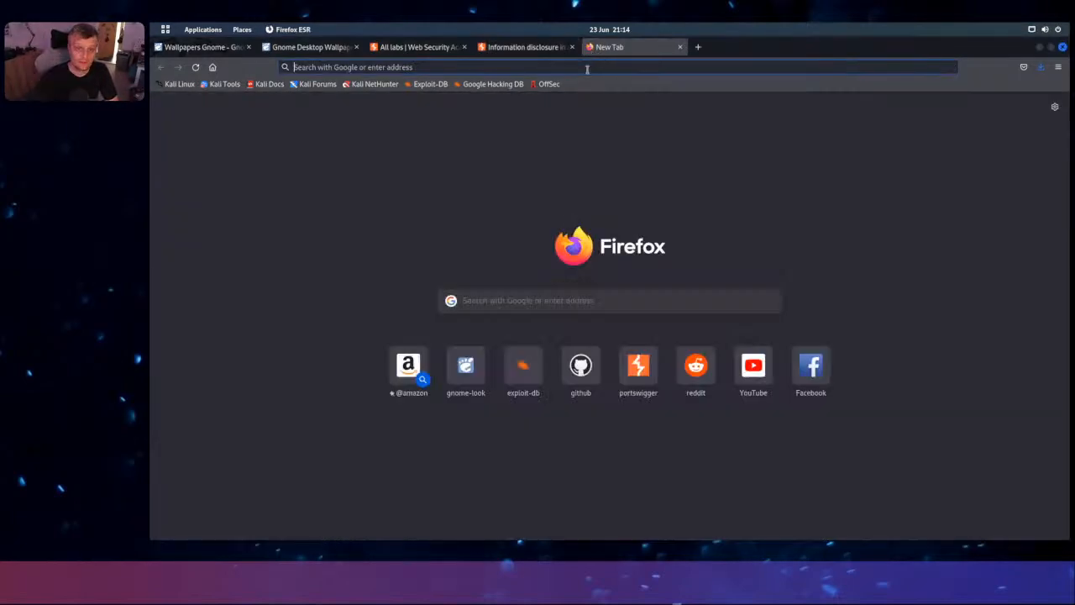
text(port)
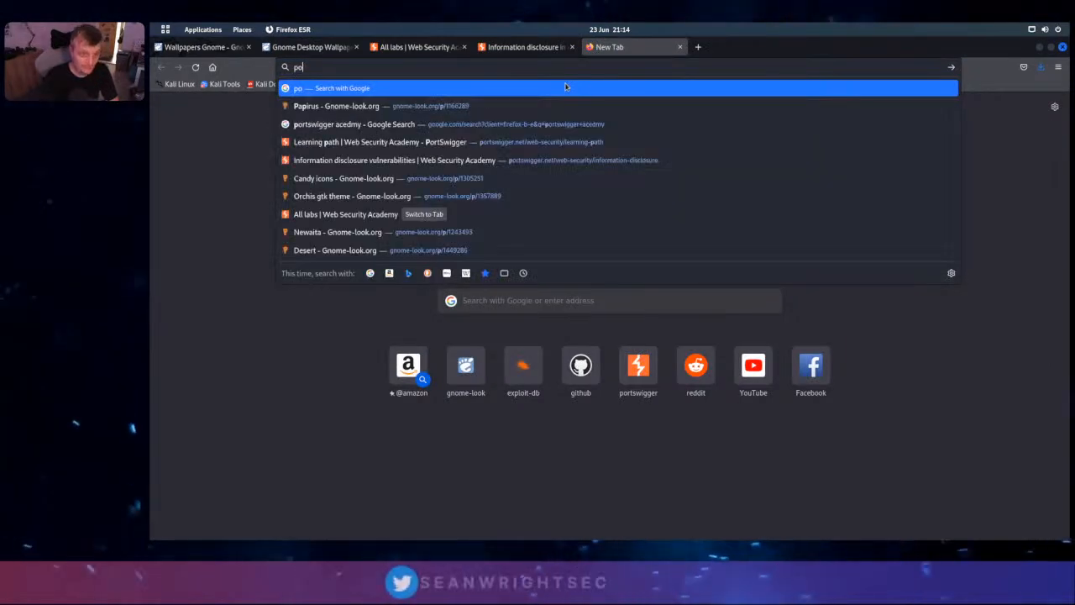
key(Down)
key(Down)
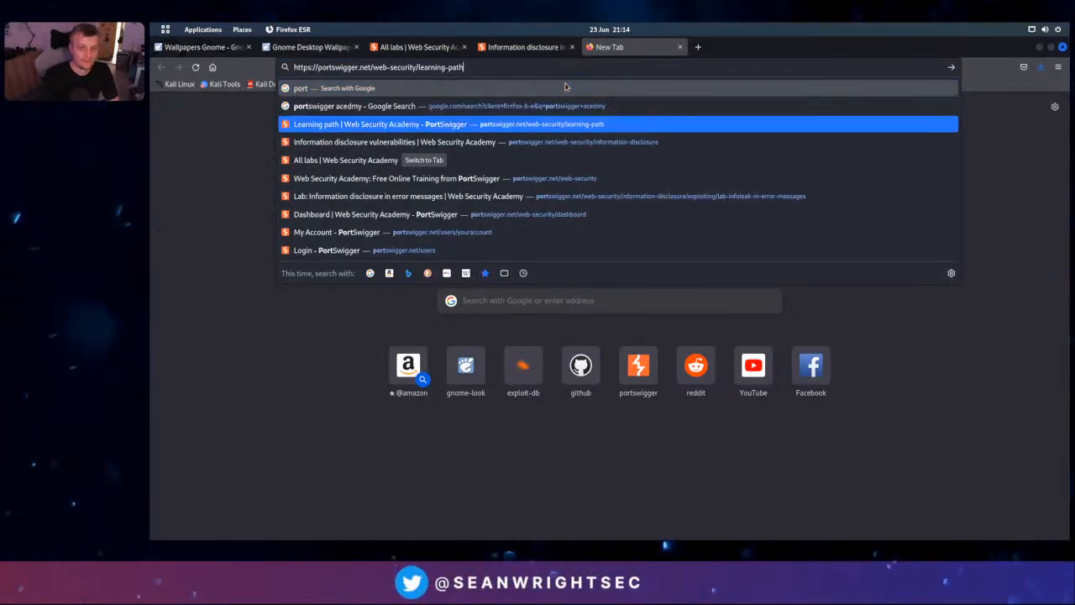
key(Return)
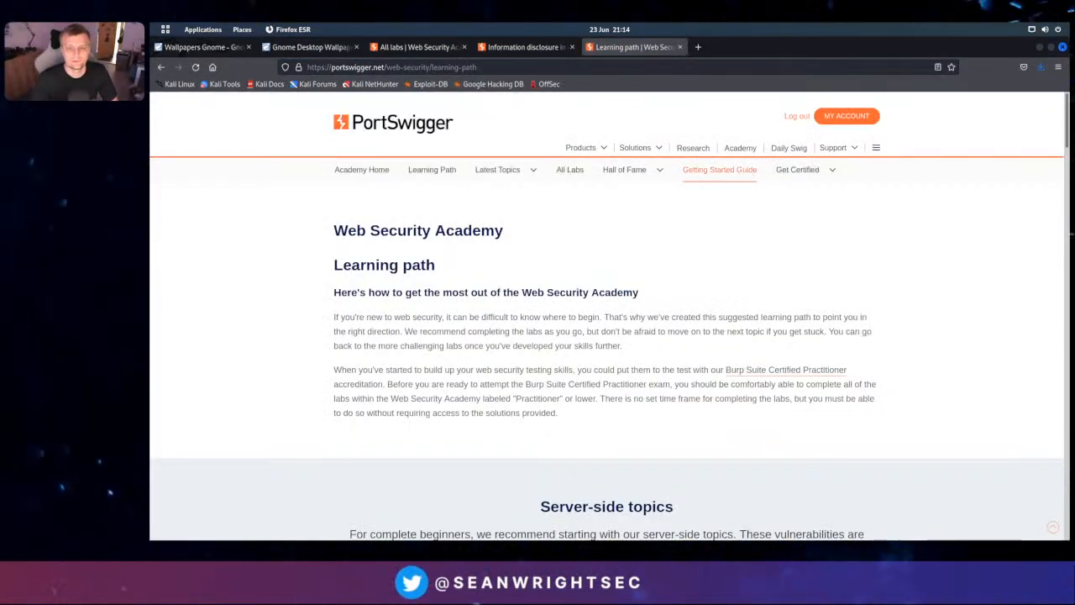
Open the Burp Suite Community Edition product page in a separate tab and bring that tab forward
click(599, 148)
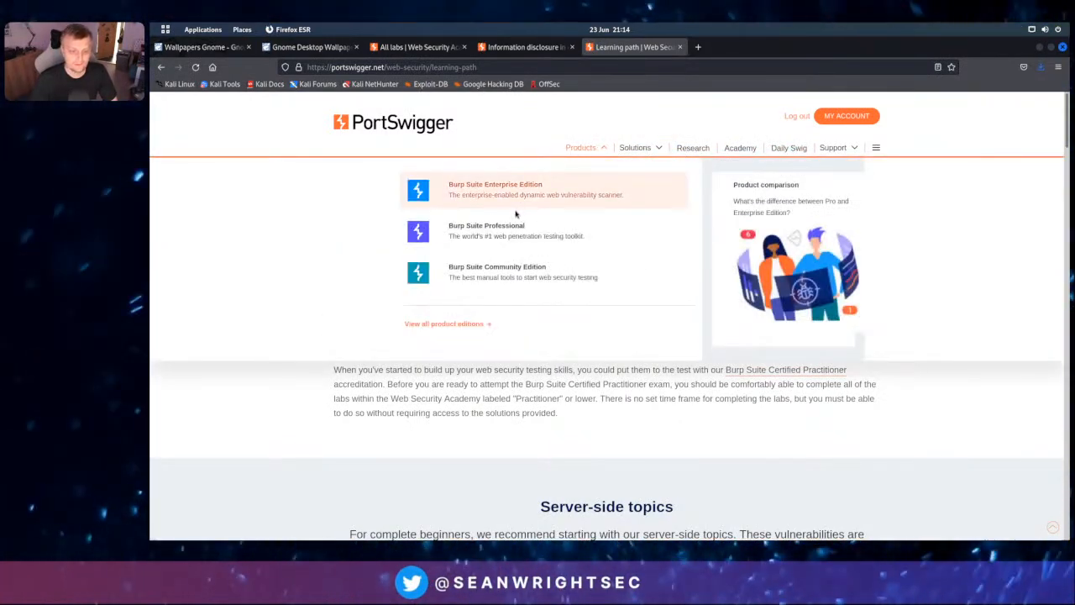
middle_click(504, 271)
click(757, 49)
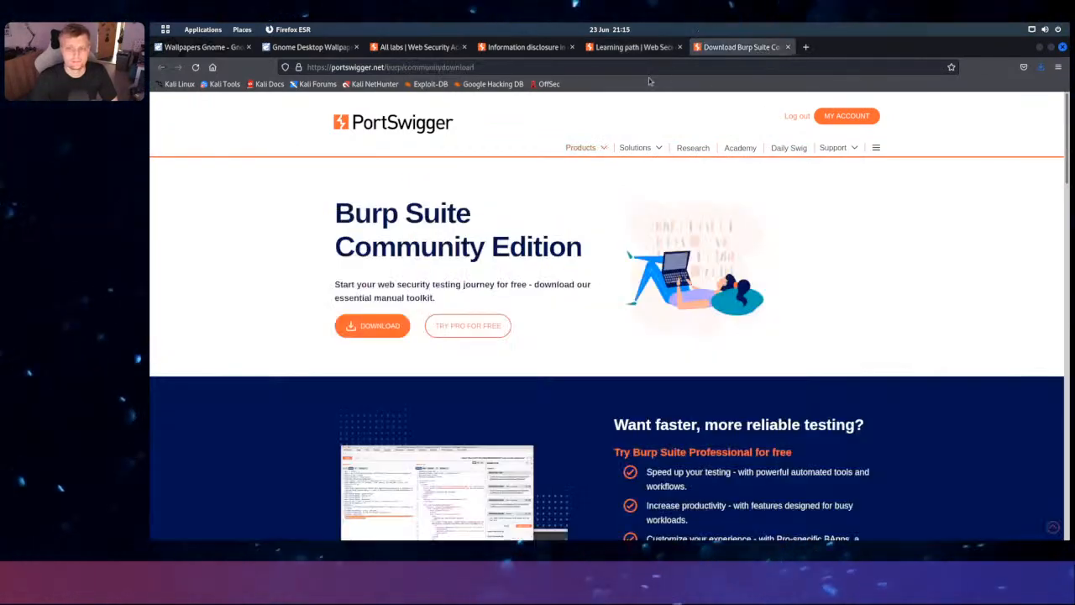
Download the Burp Suite Community Edition 2022.5.2 installer for Linux (64-bit) and close the download page
click(376, 325)
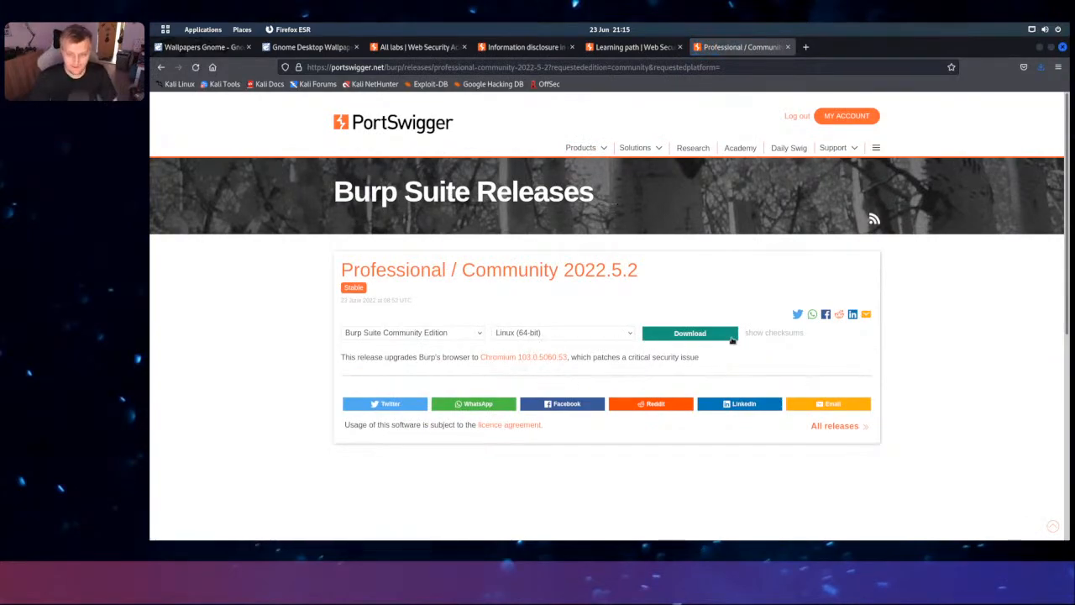
click(725, 334)
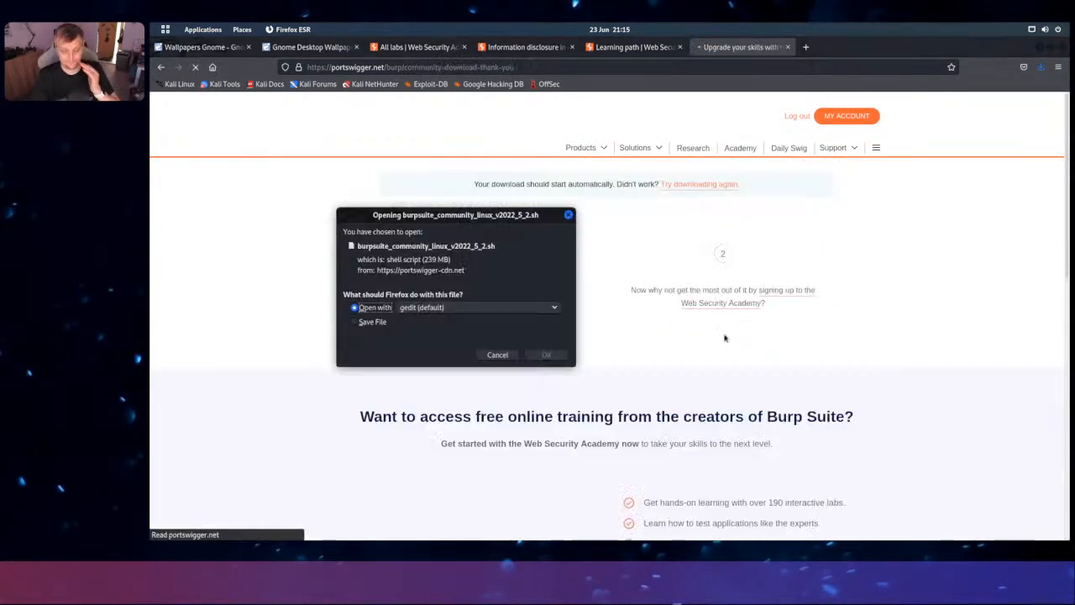
click(548, 354)
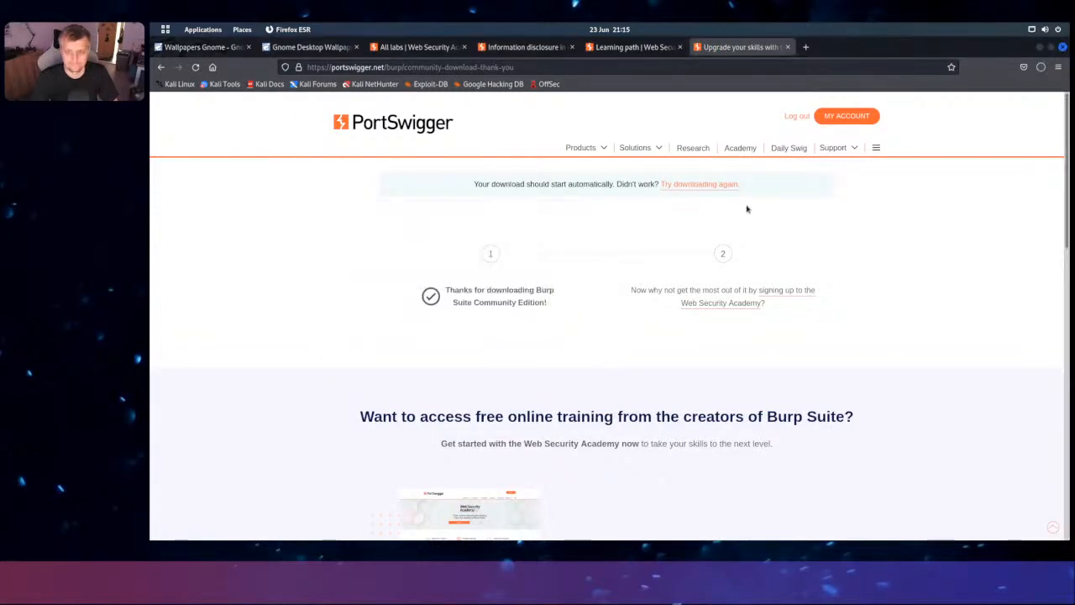
click(790, 48)
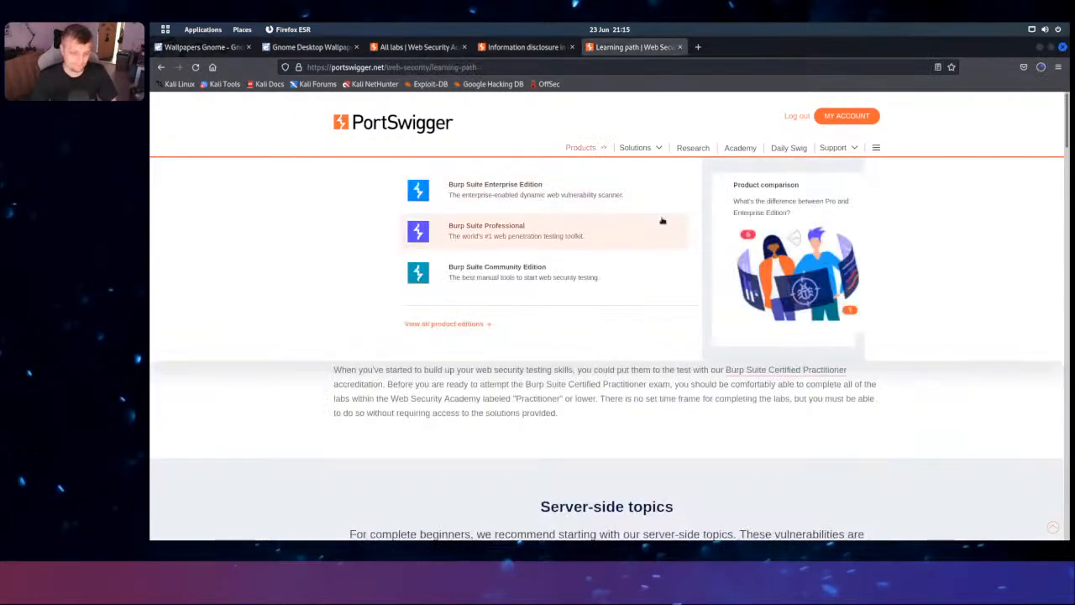
Switch to the terminal and change the working directory to ~/Downloads
key(alt+Tab)
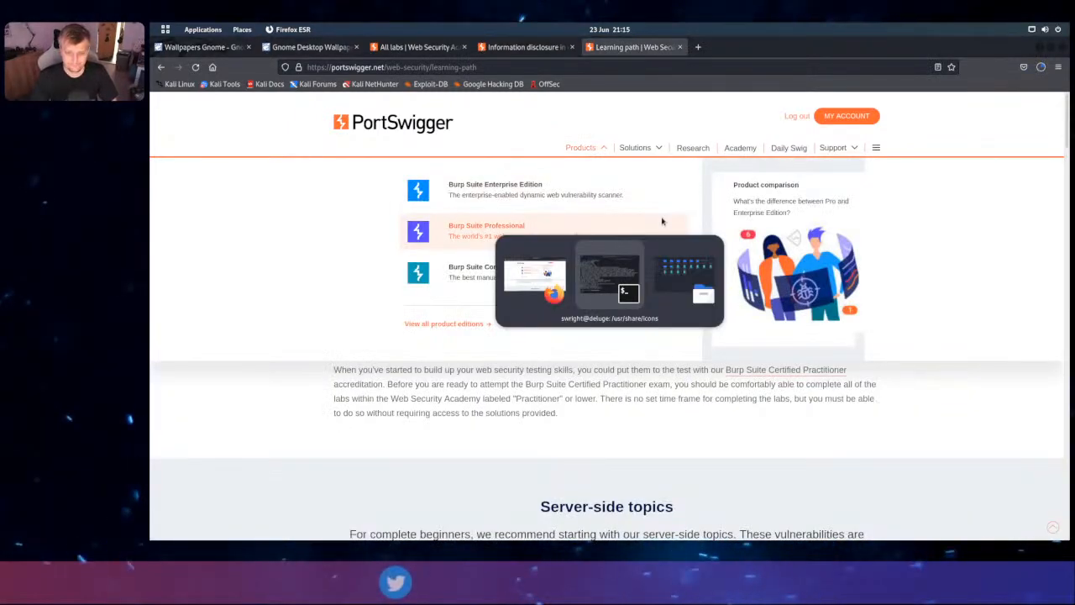
text(cd)
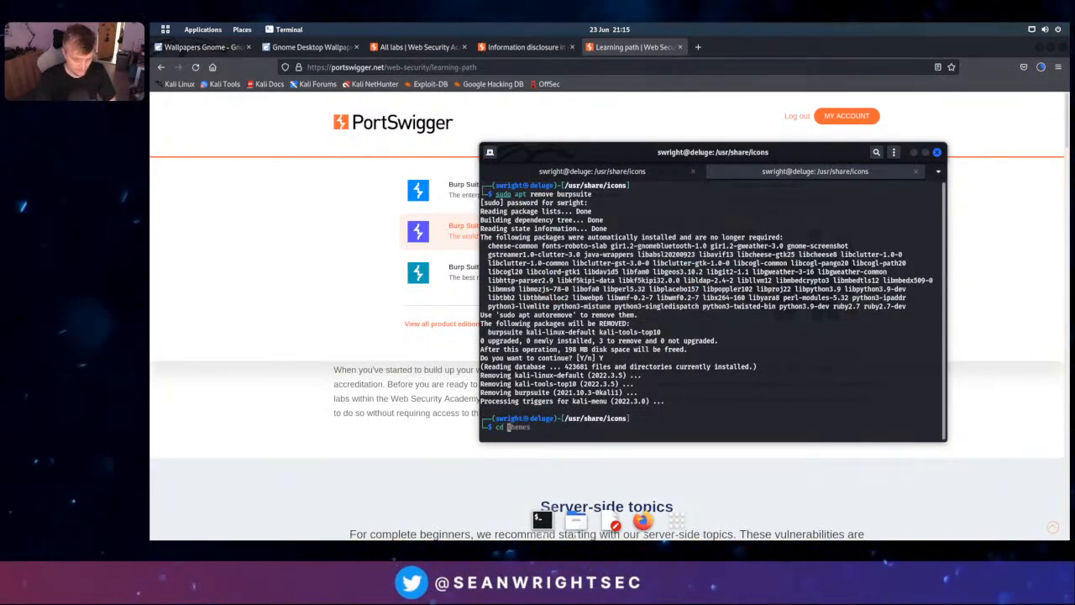
key(BackSpace)
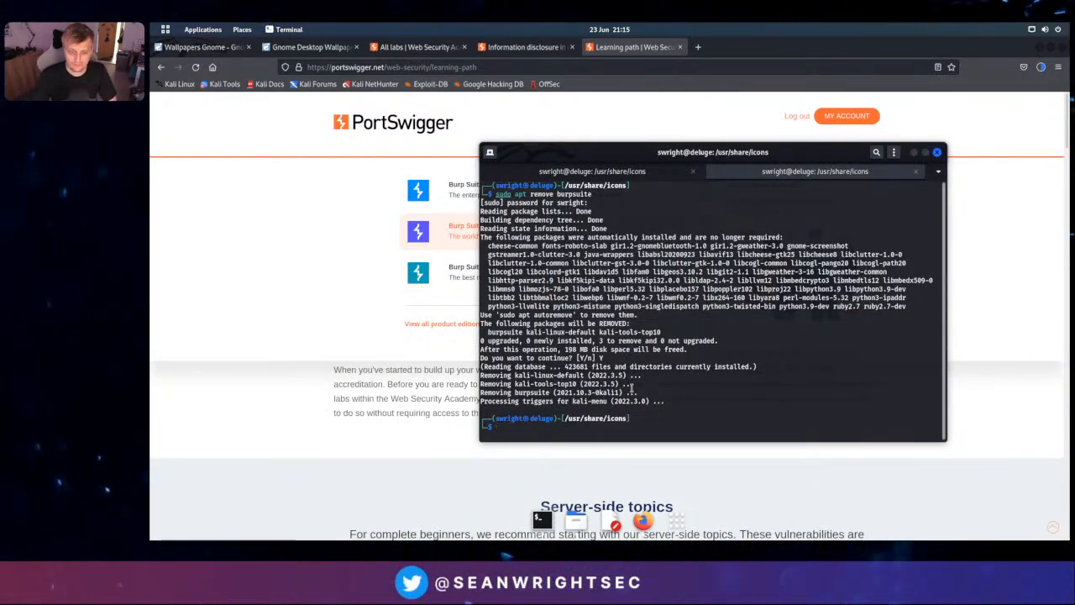
text(cd )
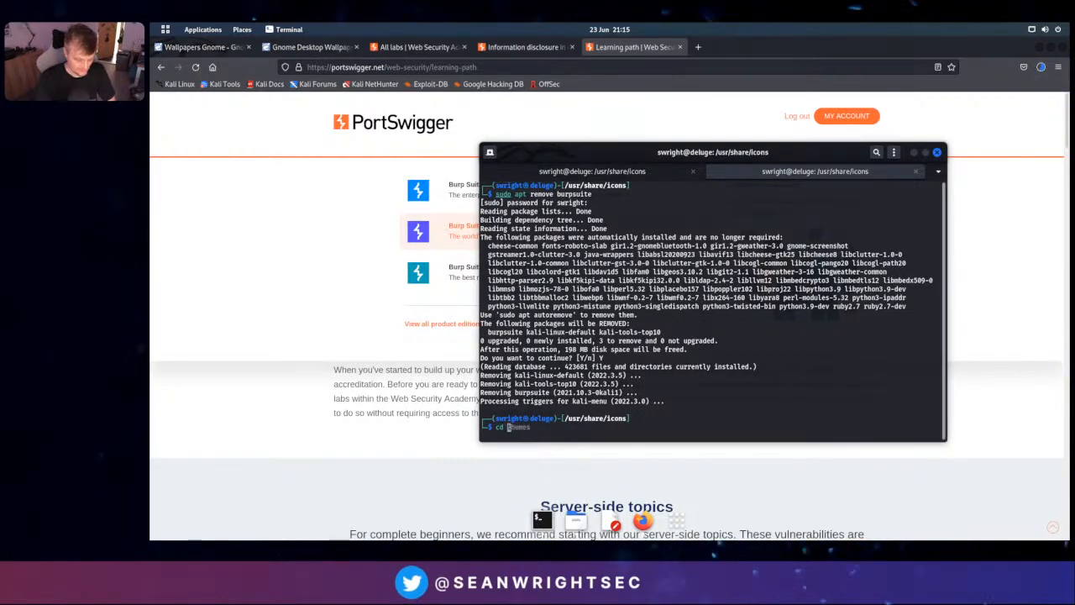
text(themes)
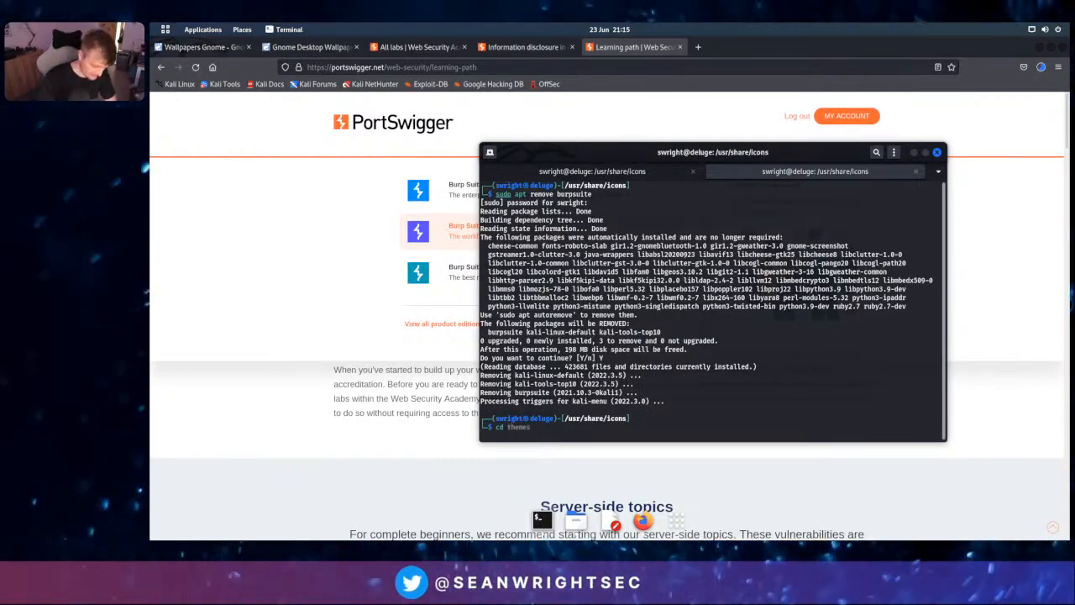
key(BackSpace)
key(BackSpace)
key(BackSpace)
key(BackSpace)
key(BackSpace)
key(BackSpace)
text(~/t)
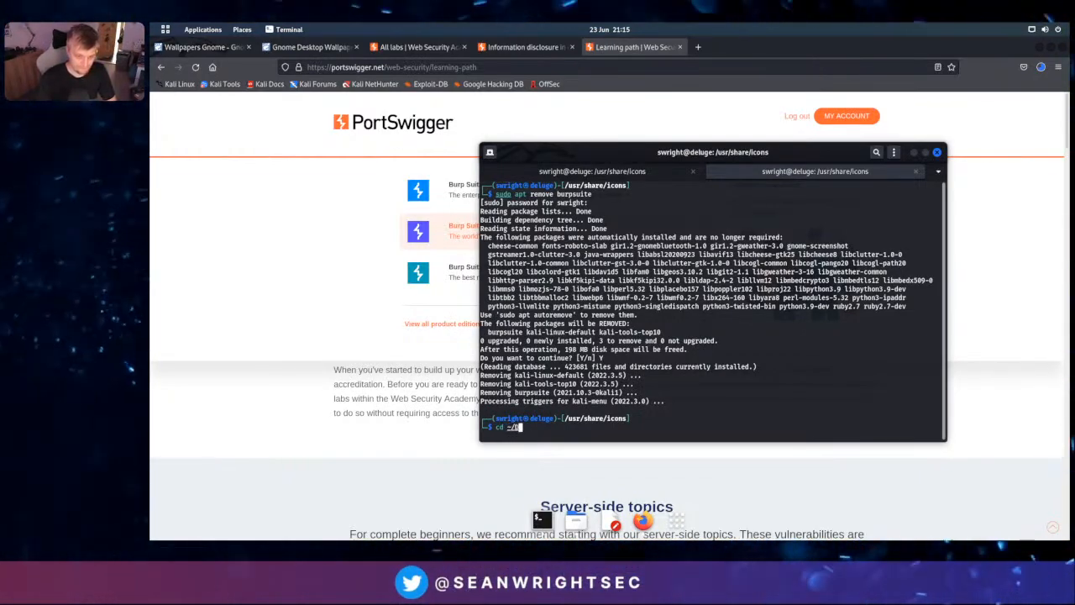
key(Tab)
text(o)
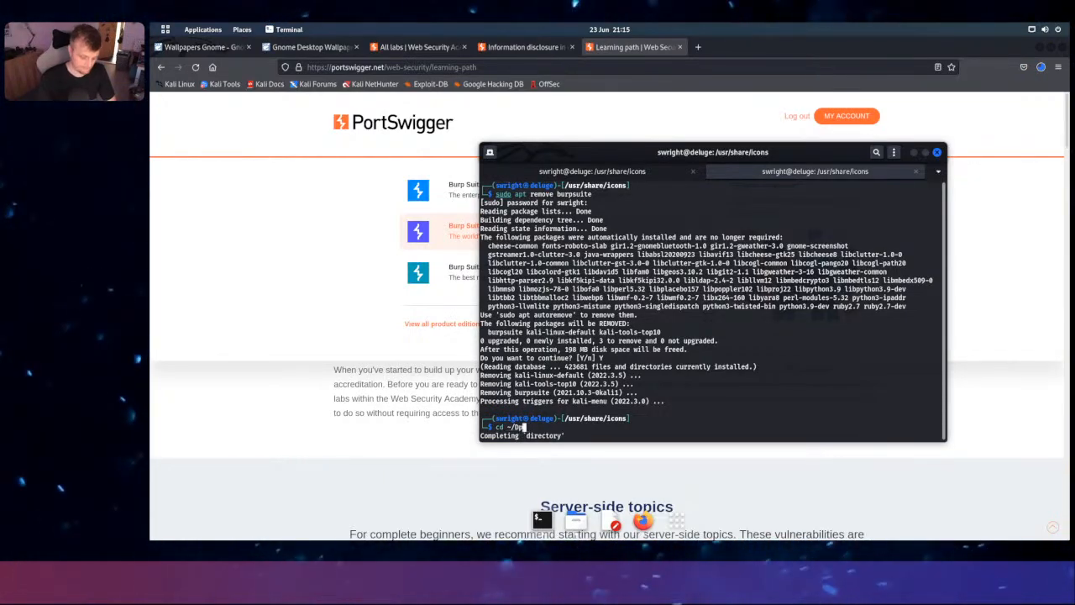
key(Return)
List the directory's contents with ls -l, then run the listing again to check the installer download
text(ls -l)
key(Return)
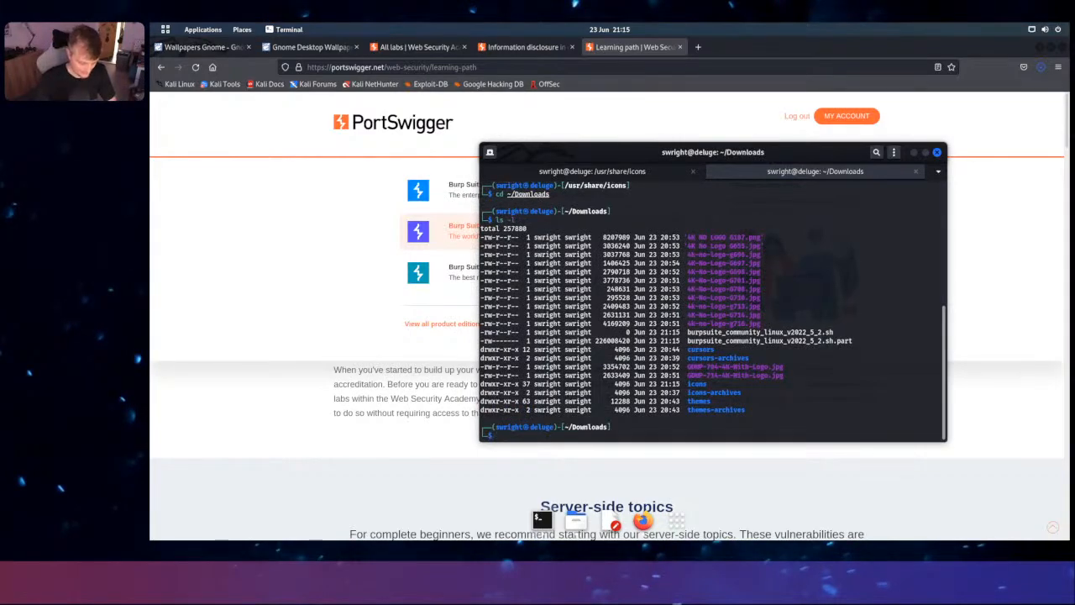
key(Up)
key(Return)
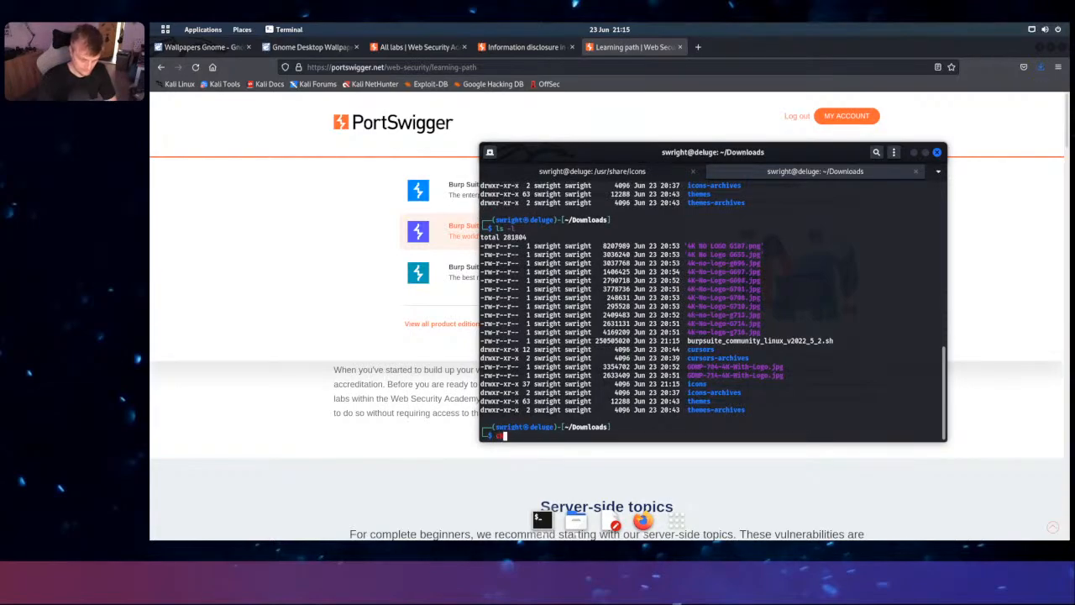
Make burpsuite_community_linux_v2022_5_2.sh executable with chmod +x
text(chmod +x)
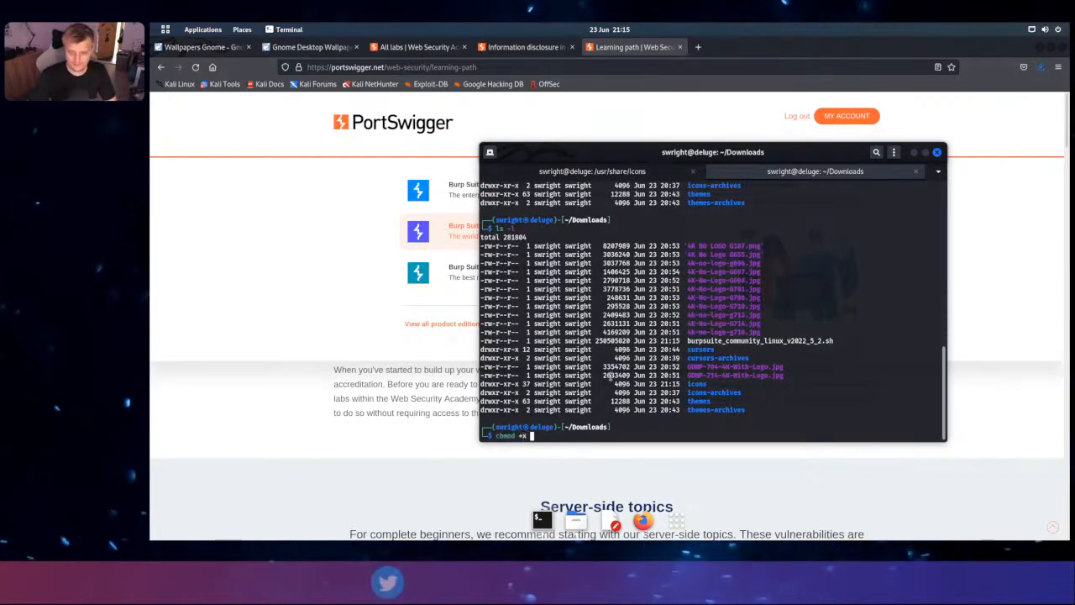
double_click(766, 340)
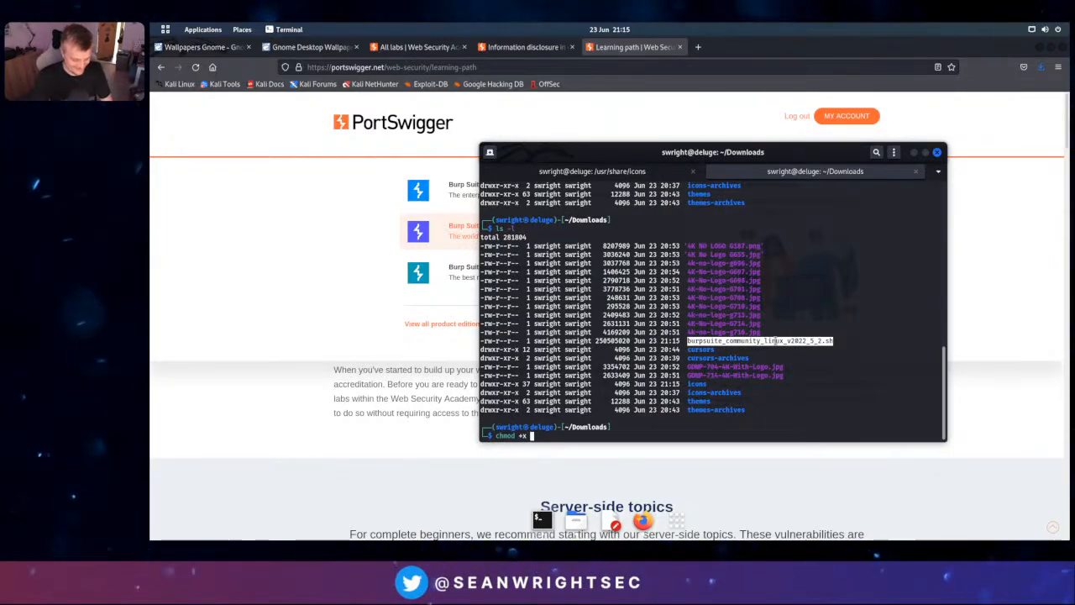
right_click(629, 391)
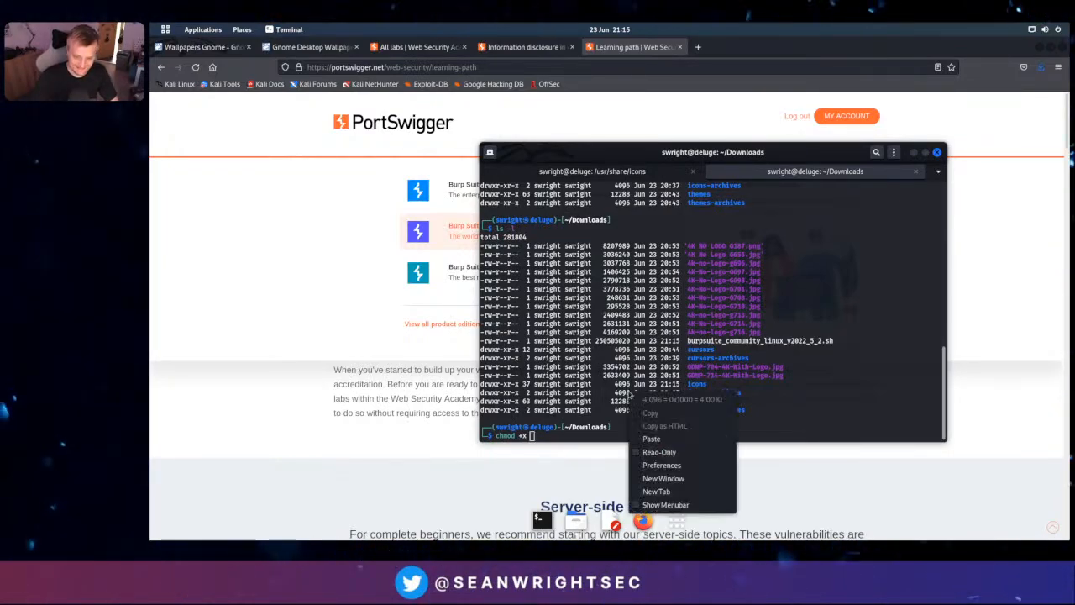
click(663, 437)
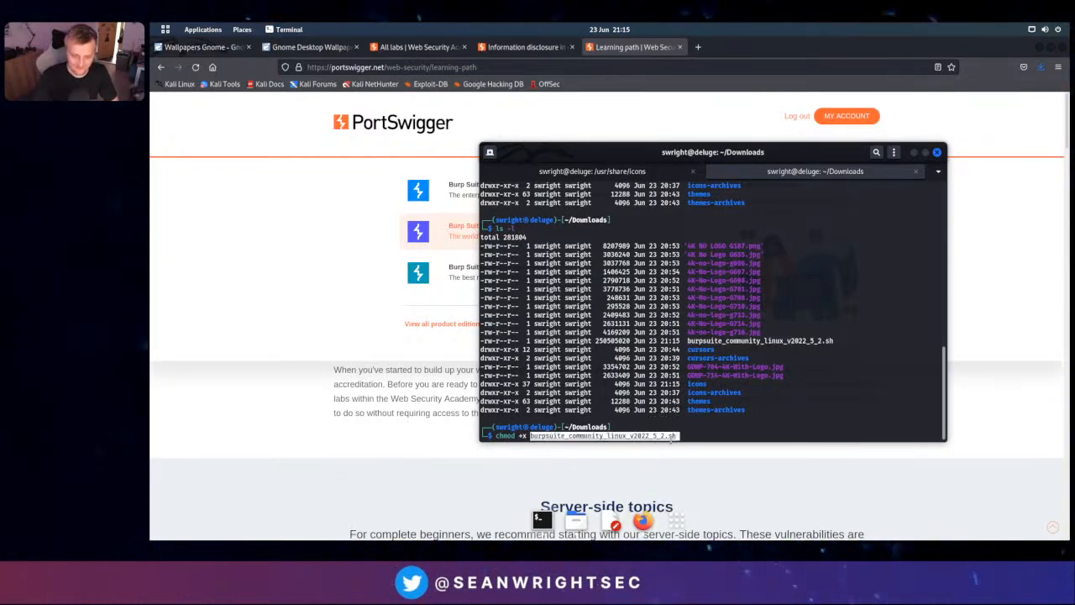
key(Return)
Run the installer as root with sudo ./burpsuite_community_linux_v2022_5_2.sh
text(sudo ./)
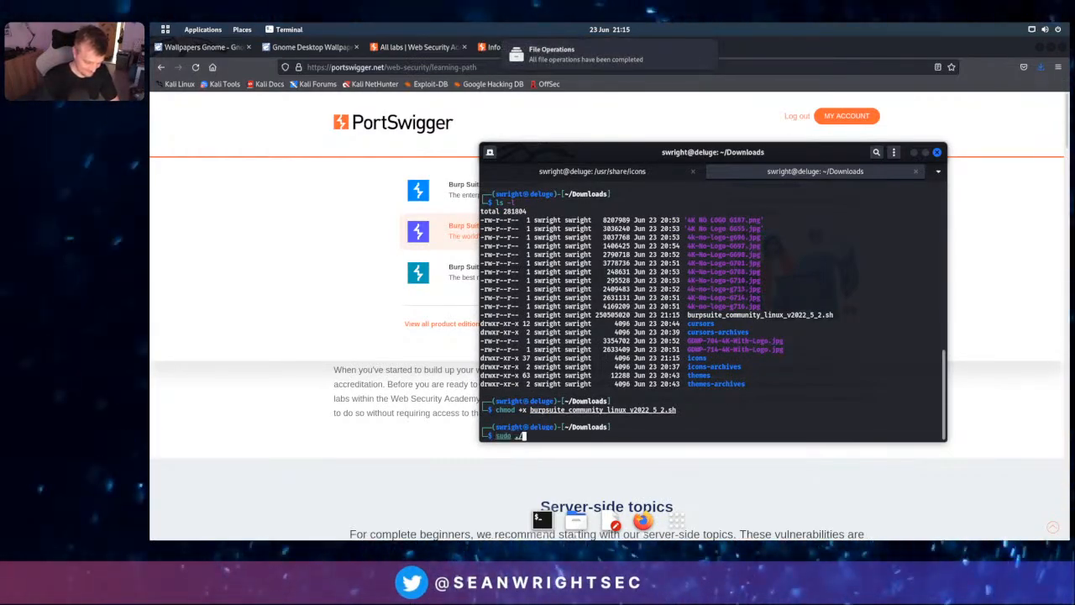
text(b)
key(Tab)
key(Return)
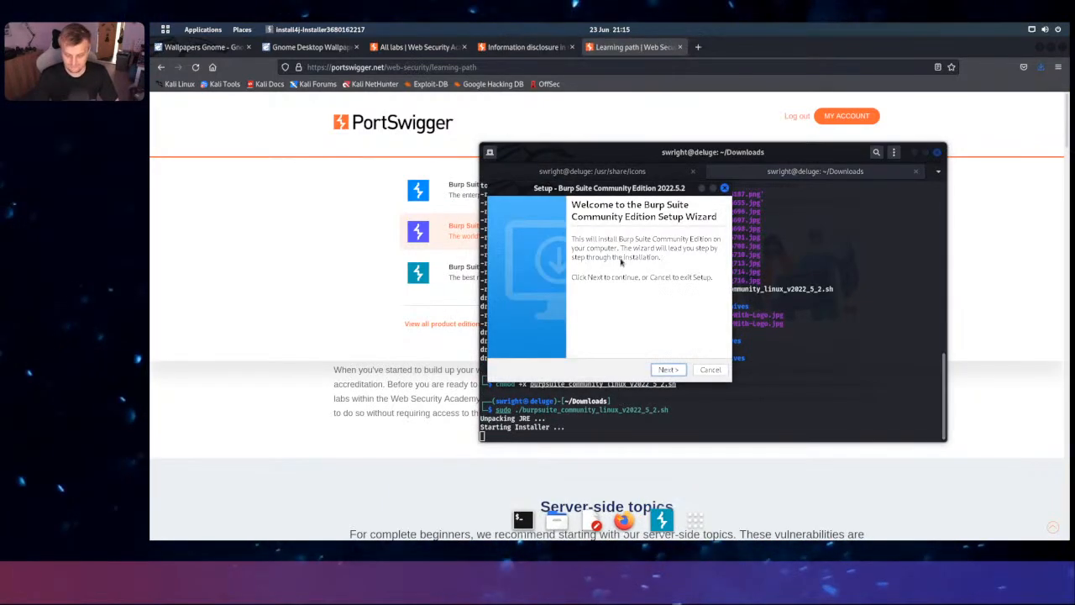
Complete the setup wizard with its default settings, creating symlinks in /usr/local/bin, and close the terminal tab used for the installation
click(665, 368)
click(668, 370)
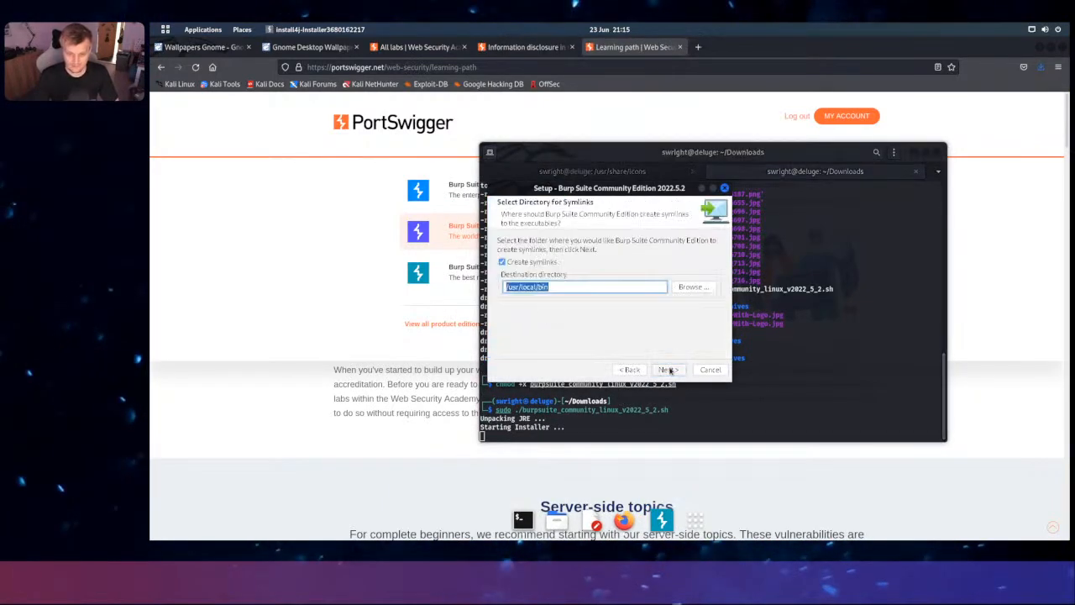
click(670, 371)
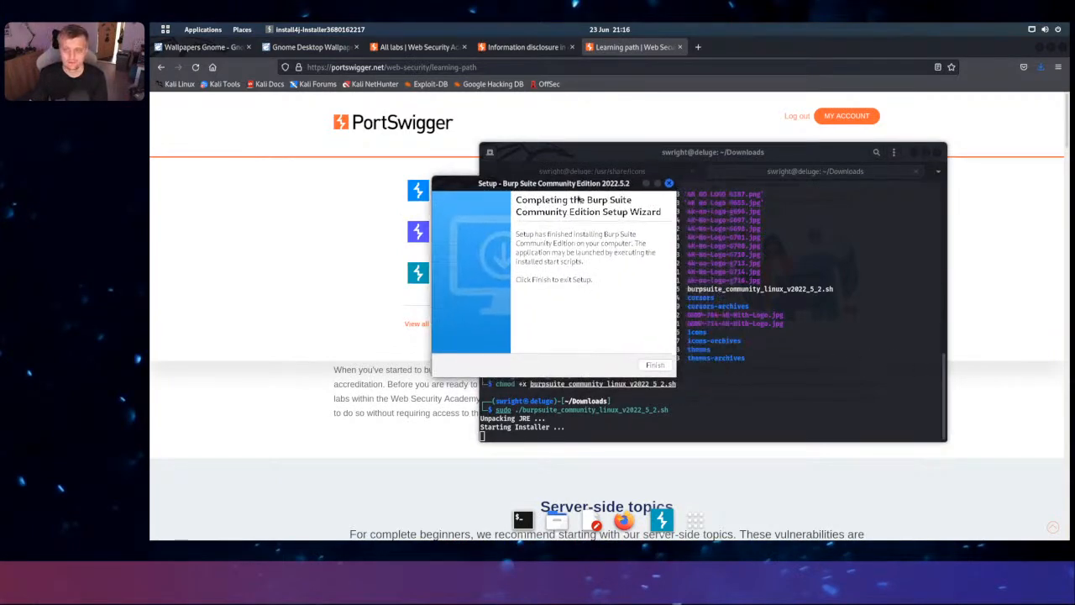
click(659, 364)
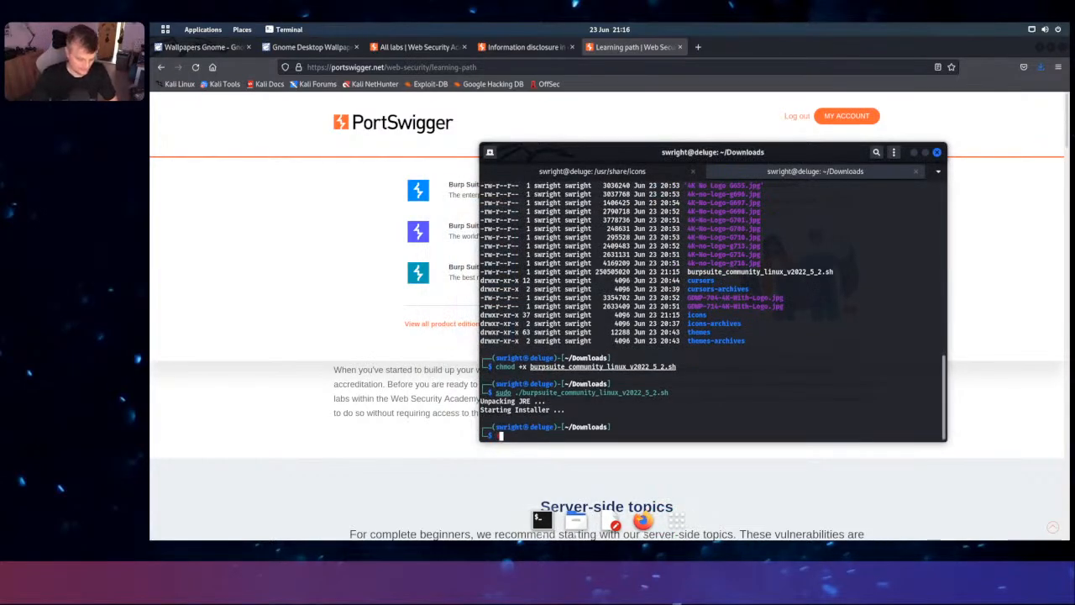
key(Return)
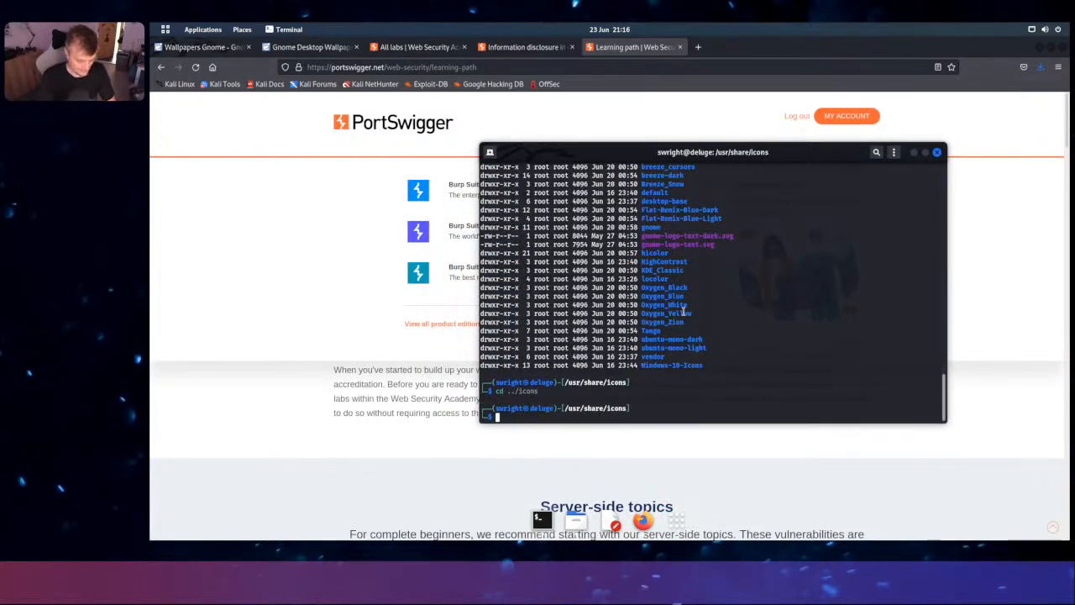
Search the installed applications for "burp" and launch Burp Suite Community Edition
key(super)
text(bur)
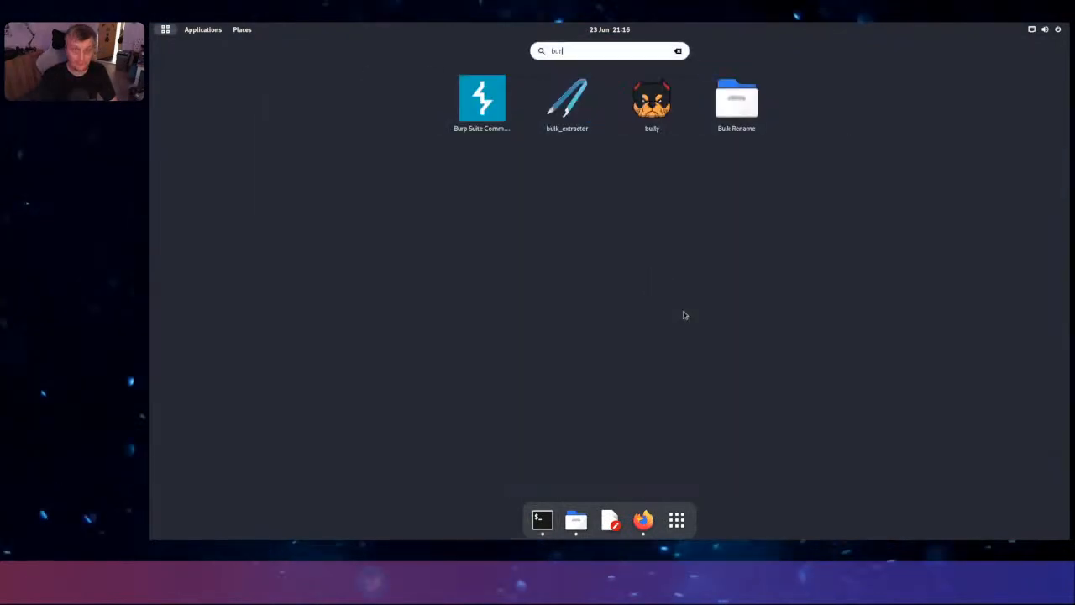
text(p)
key(Return)
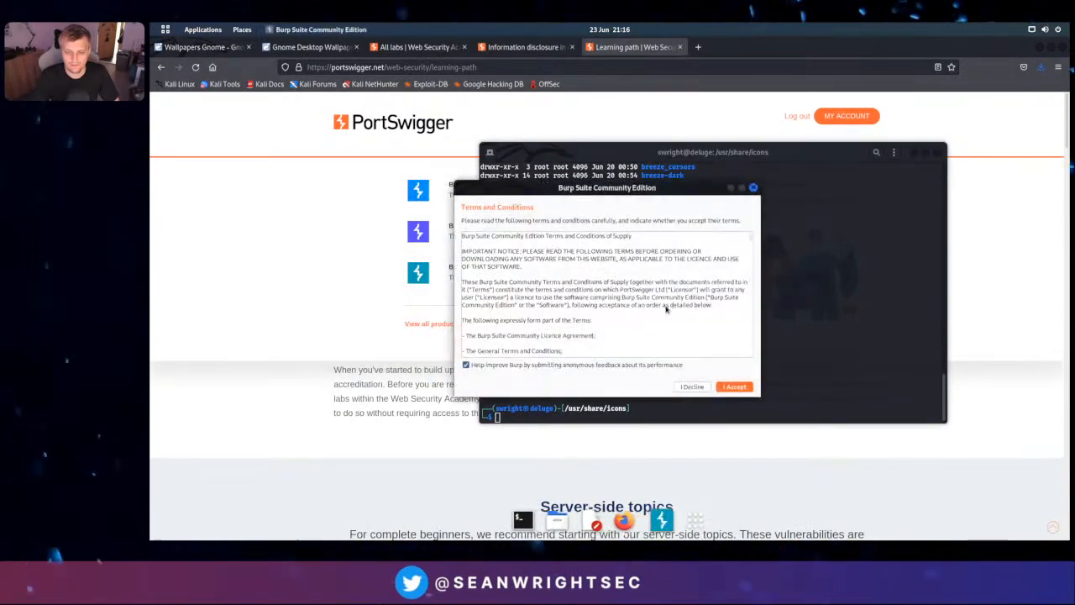
Accept the terms and conditions and start Burp with a temporary project
click(736, 387)
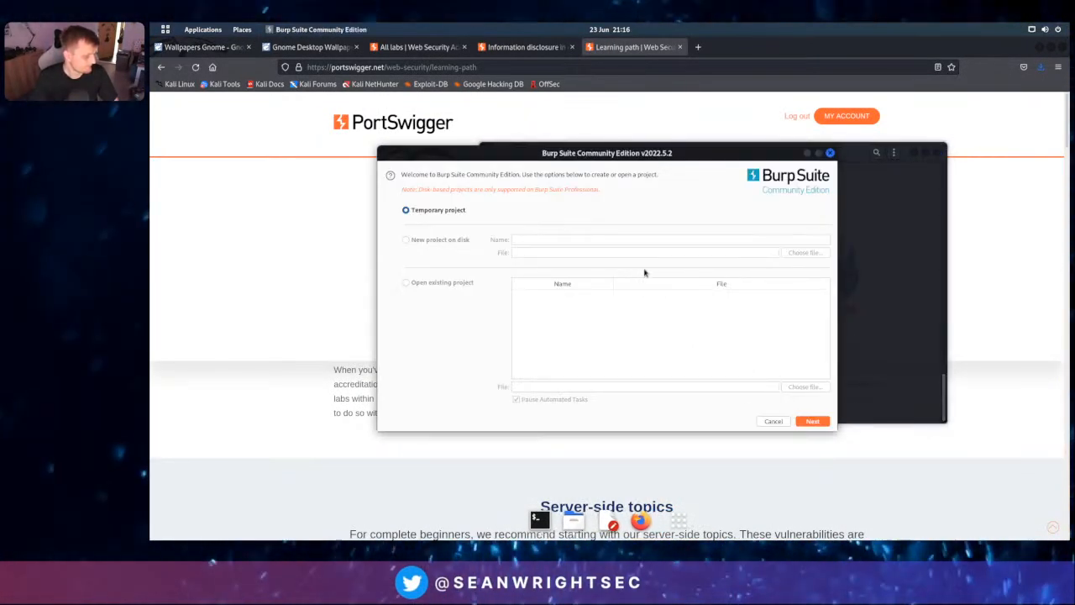
click(812, 423)
click(810, 421)
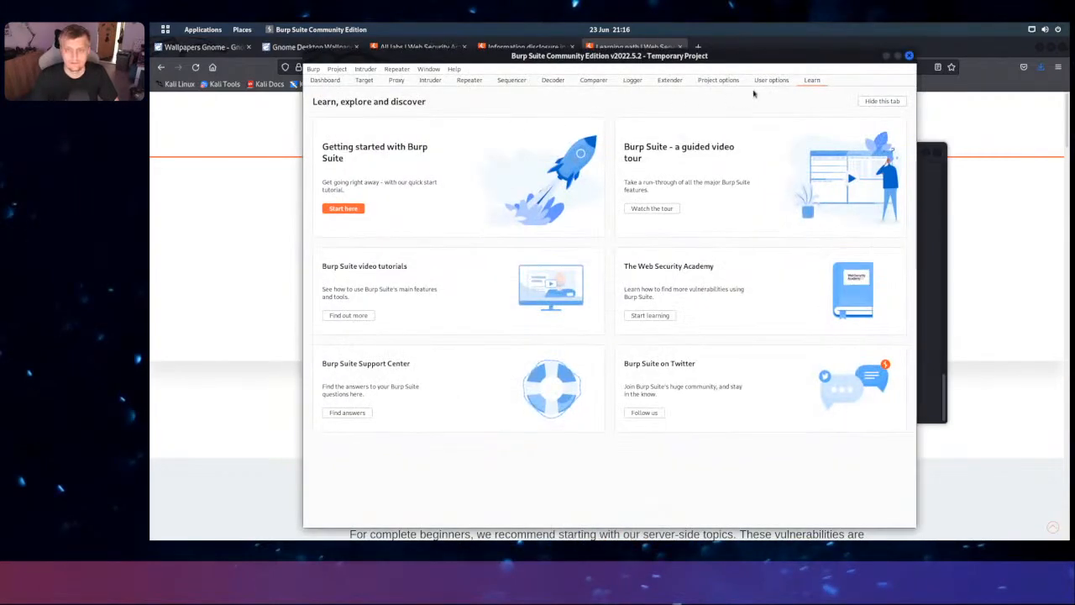
Set Burp's user interface theme to Dark in the display options
click(771, 81)
click(395, 92)
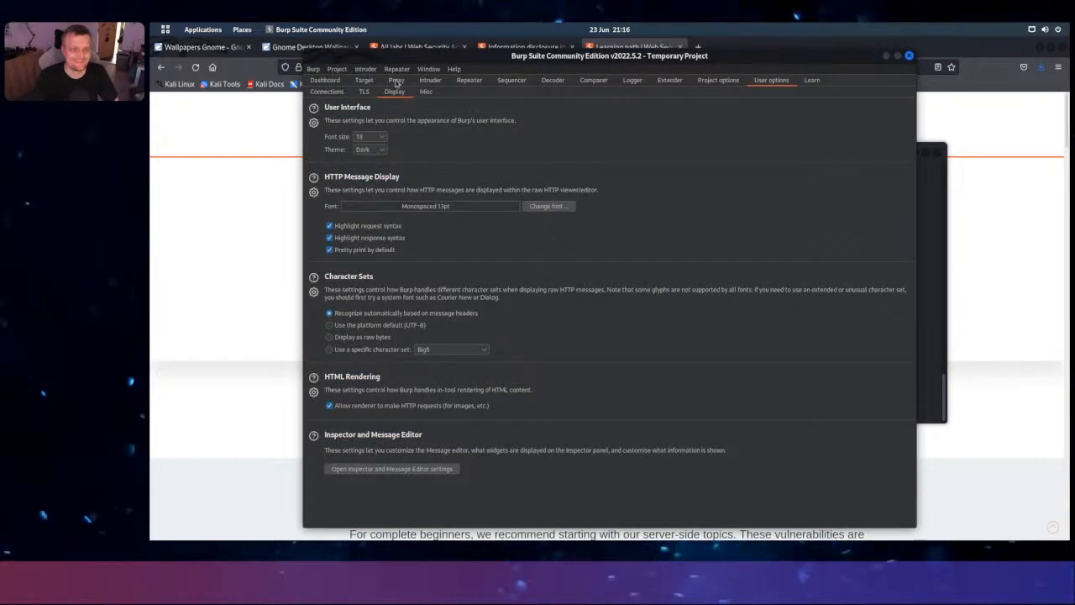
Open Burp's built-in browser from the Proxy tool
click(395, 80)
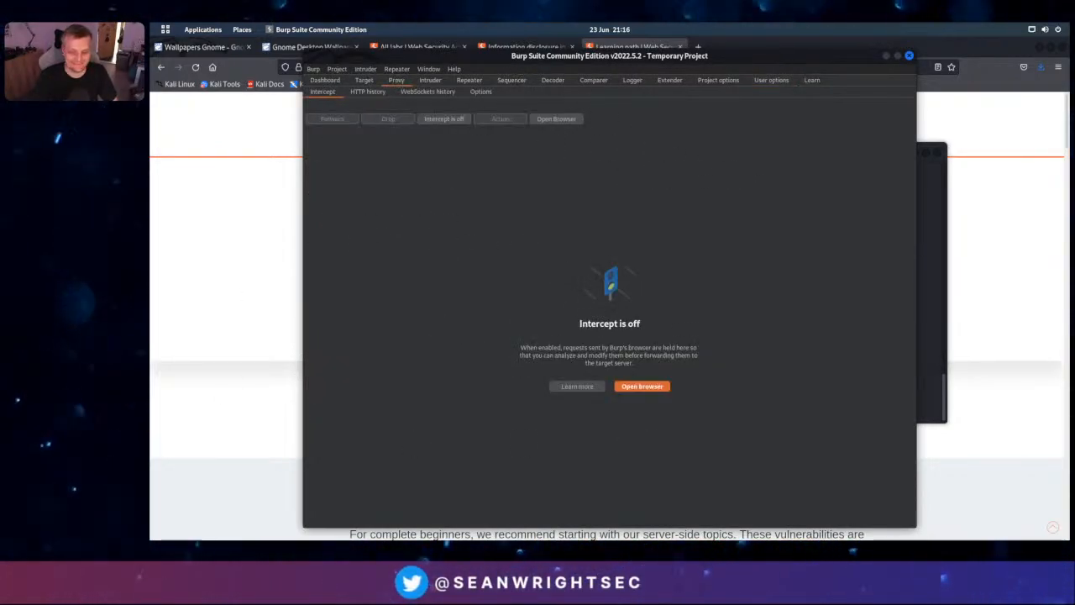
click(632, 390)
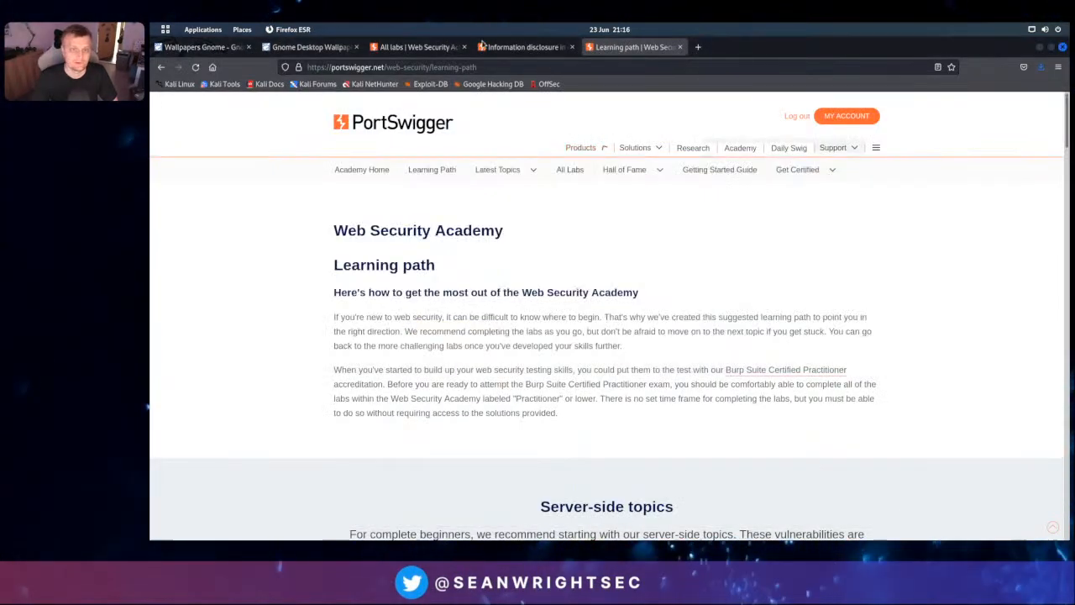
Copy the URL of the "Information disclosure in error messages" lab from its open page in Firefox
click(526, 46)
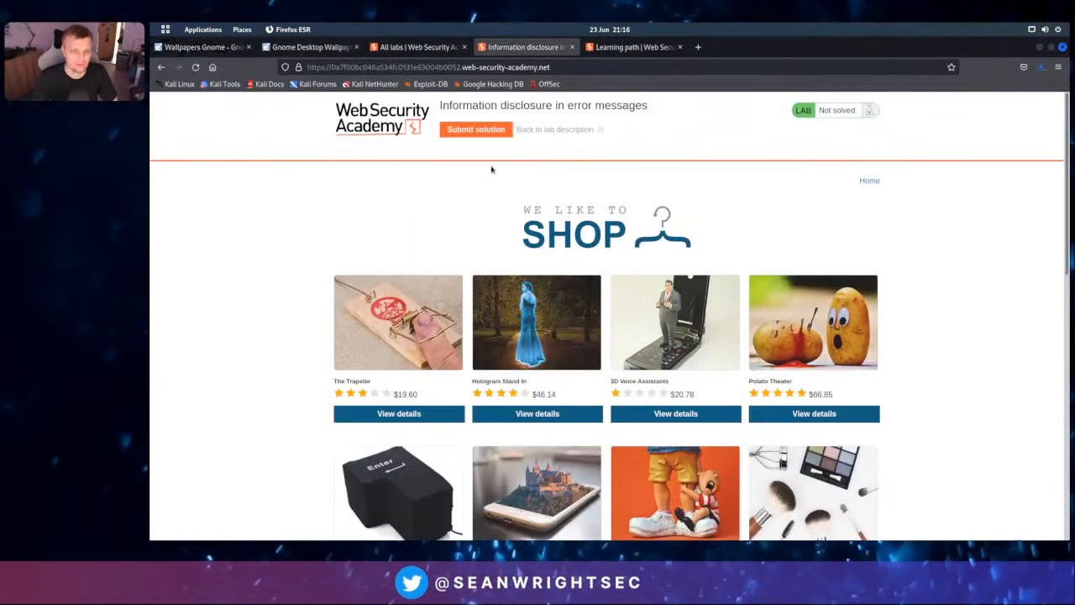
right_click(869, 181)
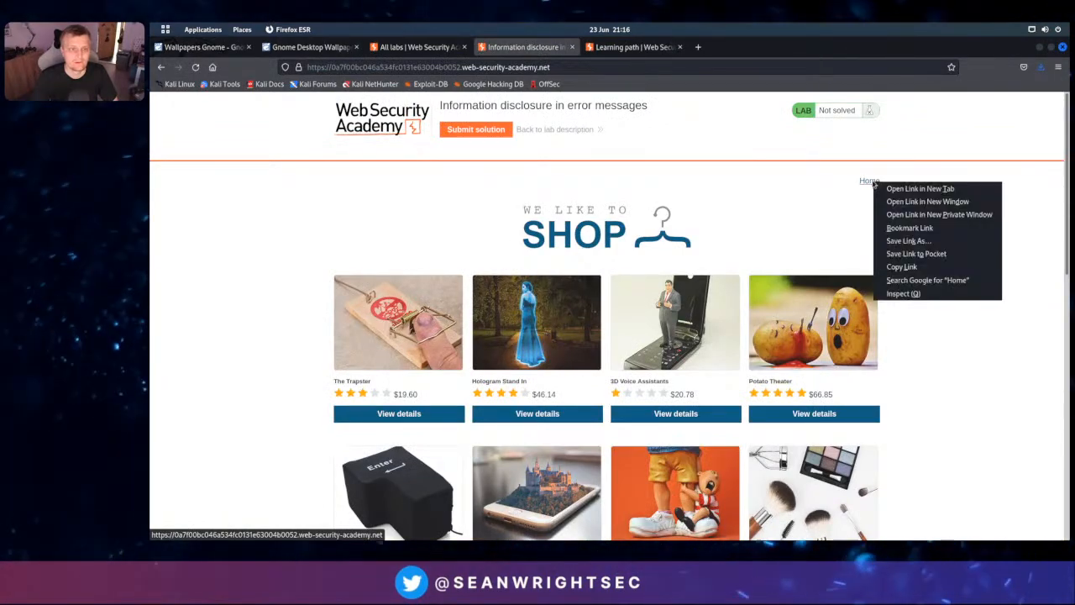
key(Escape)
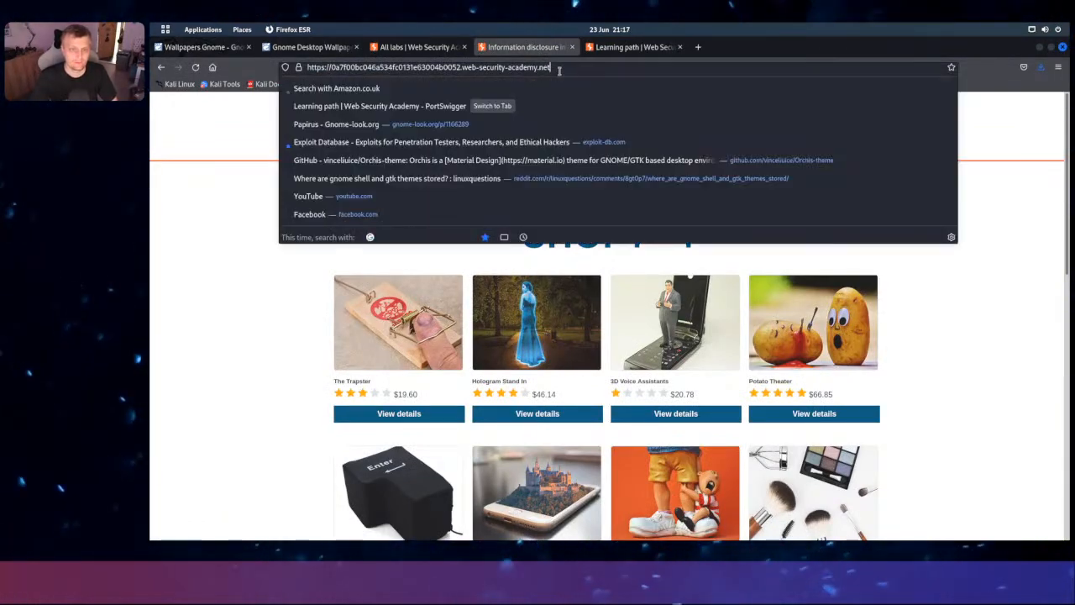
click(559, 67)
key(ctrl+c)
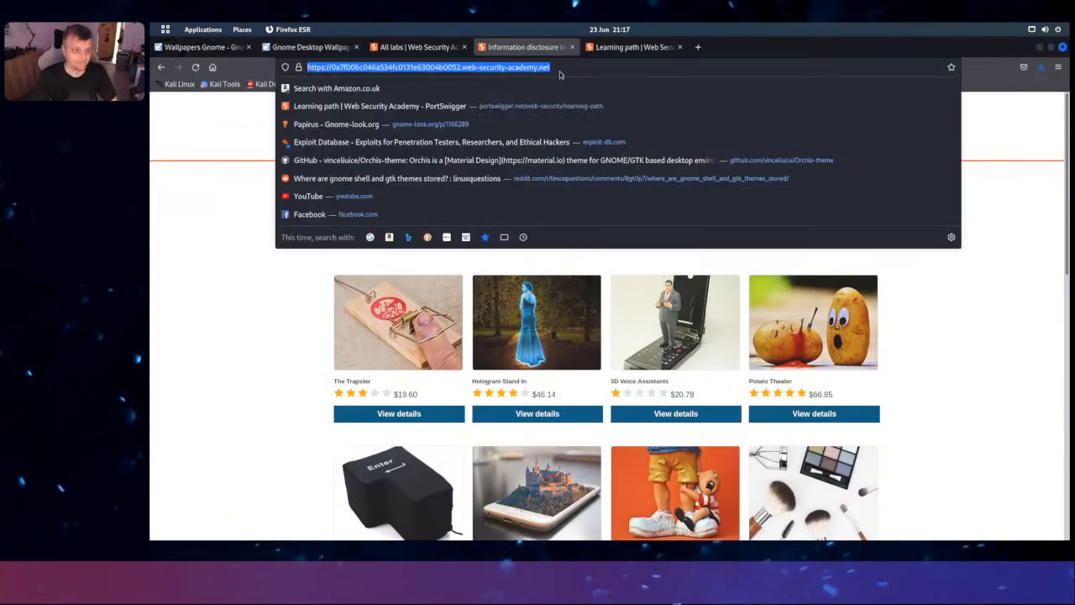
Switch to Burp's Chromium browser, load the copied lab URL, and widen the browser window to fit the shop page
key(alt+Tab)
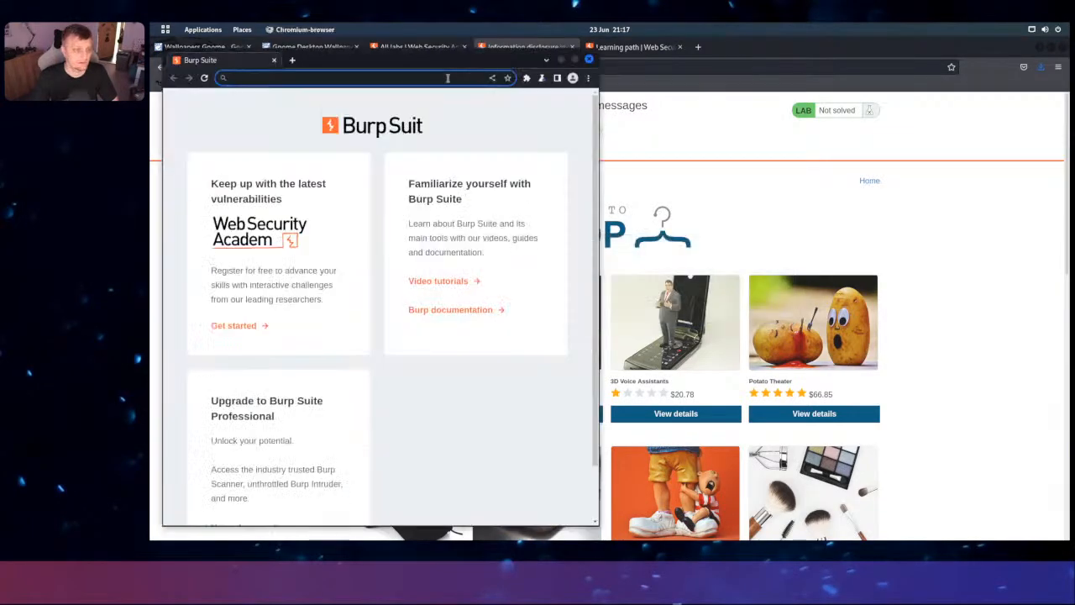
key(ctrl+v)
key(Return)
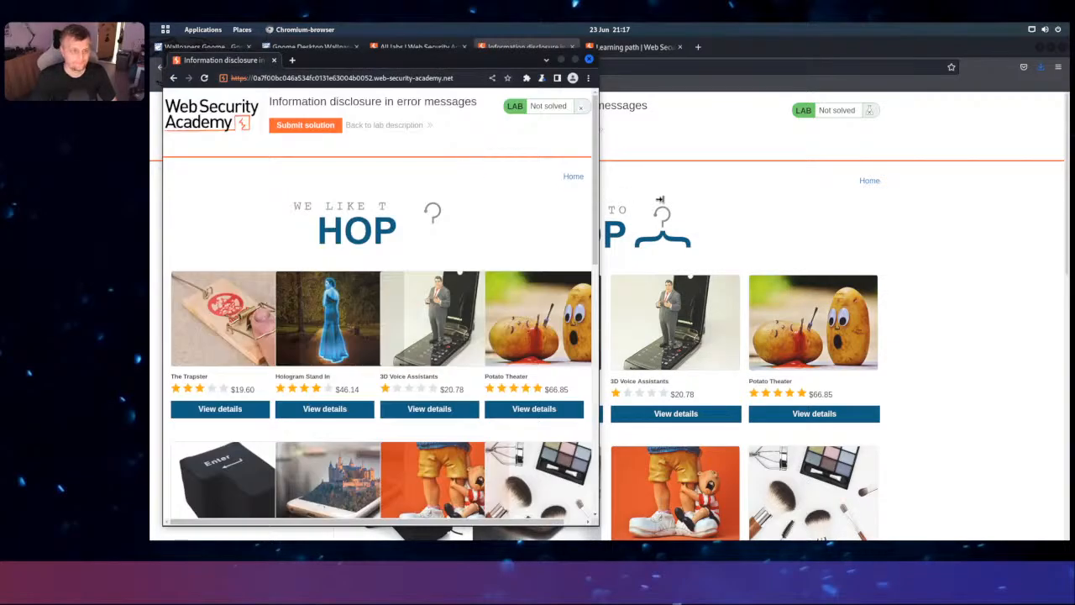
drag(660, 199, 899, 199)
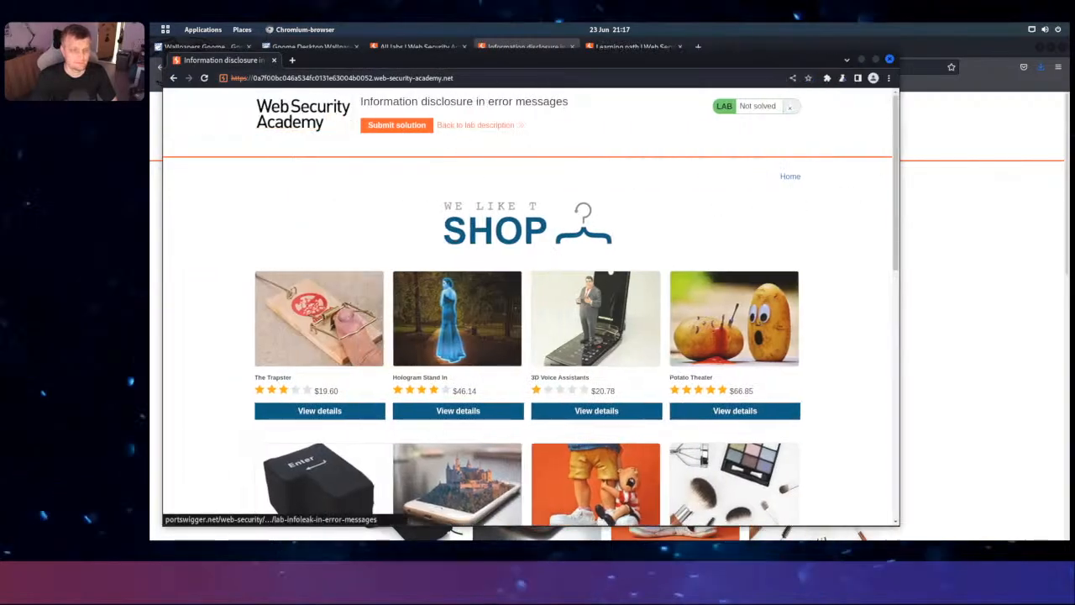
Switch to Burp Suite and open the lab's root page request in the proxy's HTTP history
key(alt+Tab)
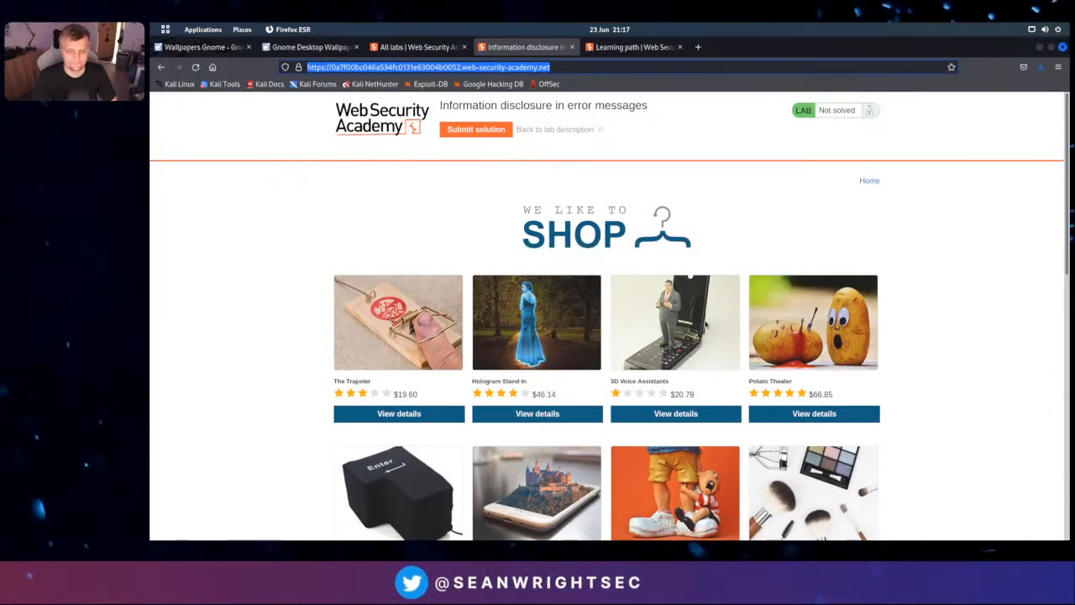
key(alt+Tab)
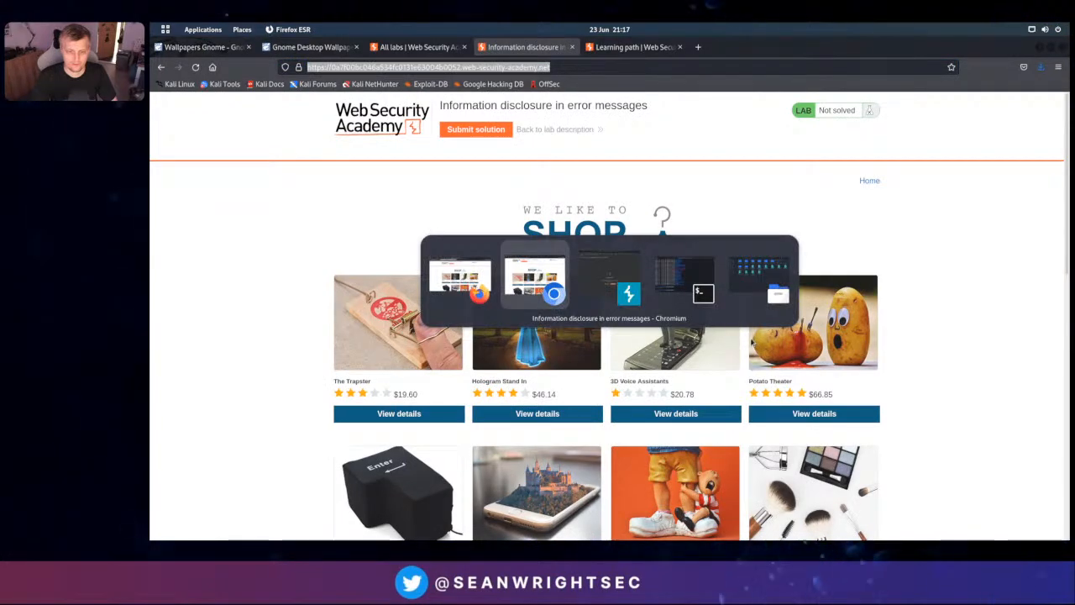
key(alt+Tab)
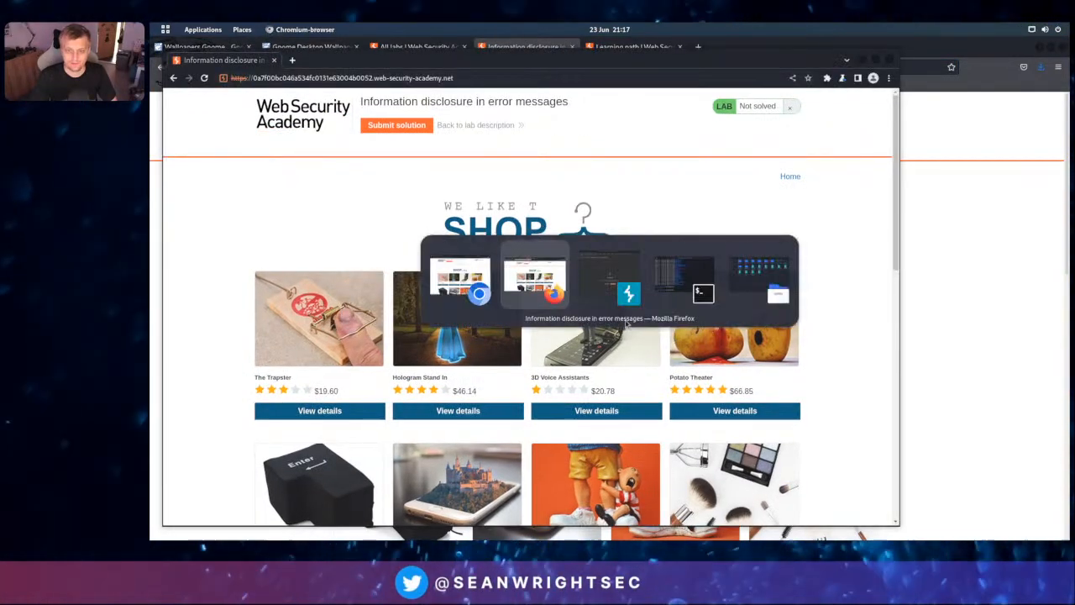
key(alt+Tab)
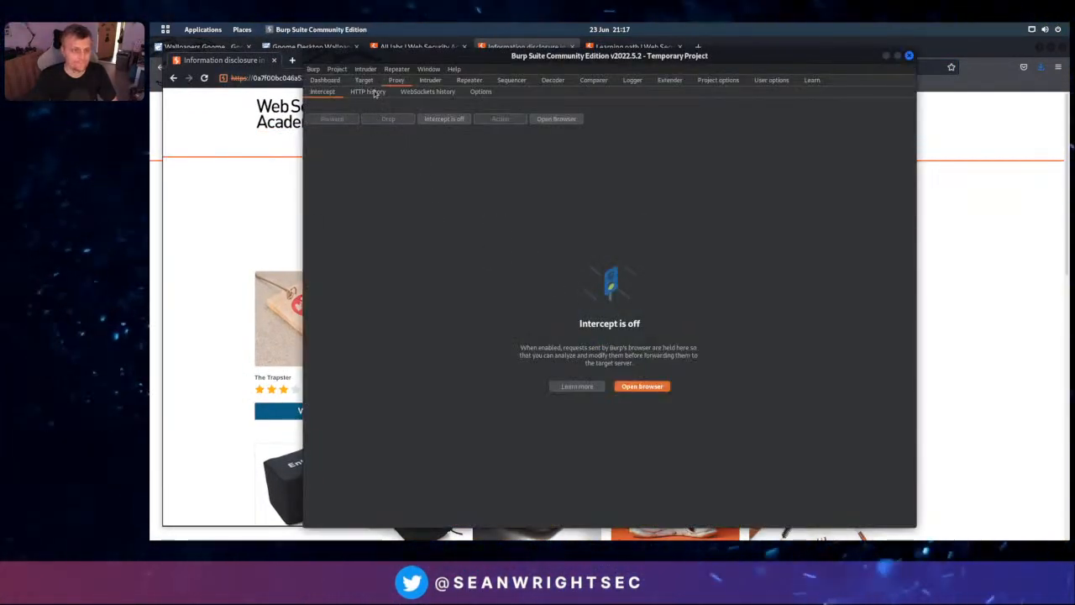
click(369, 92)
click(434, 132)
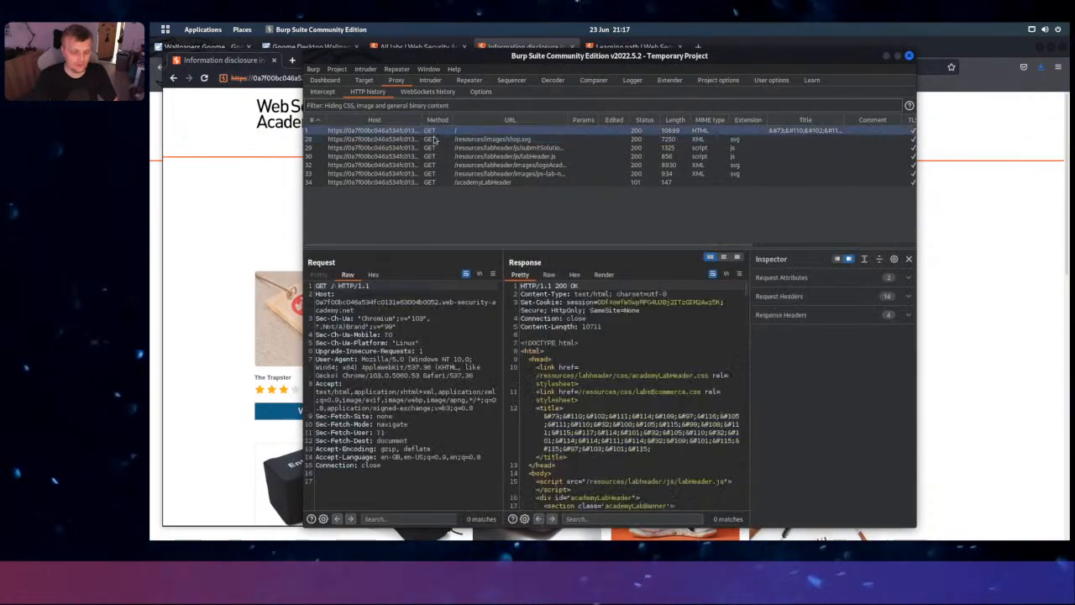
Widen the request pane and examine the HTML response of the root page request from start to product listings
drag(505, 262, 527, 262)
scroll(685, 360, down, 3)
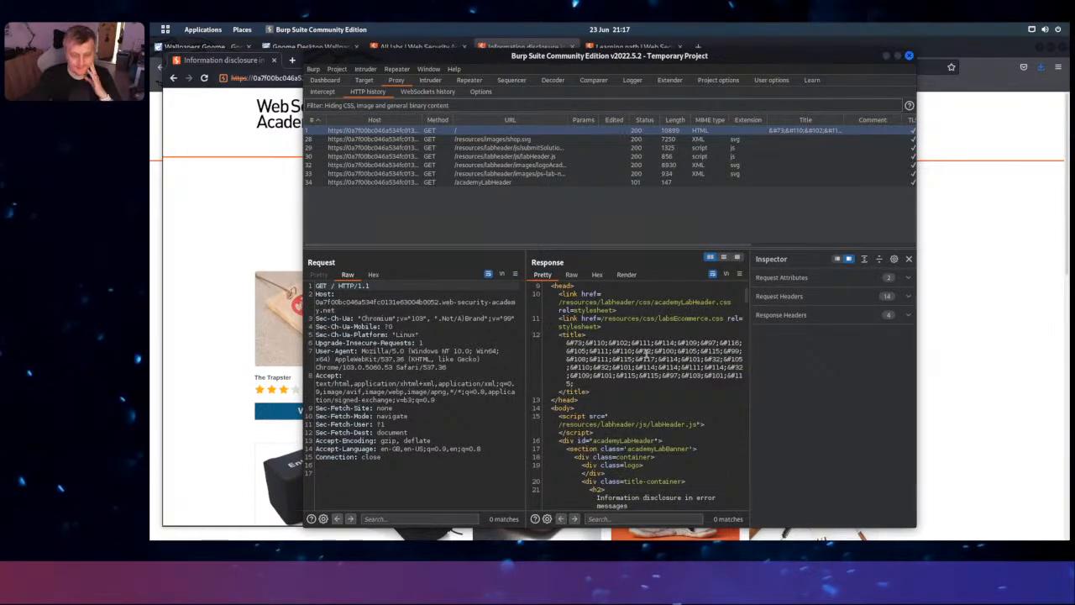
scroll(657, 360, down, 5)
scroll(655, 362, down, 10)
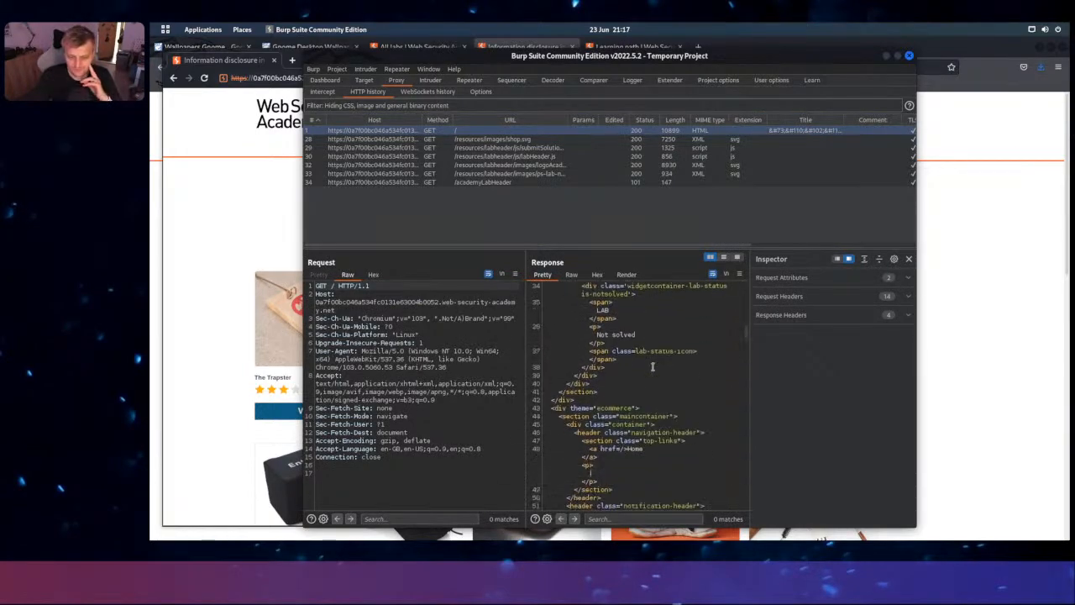
scroll(650, 370, down, 10)
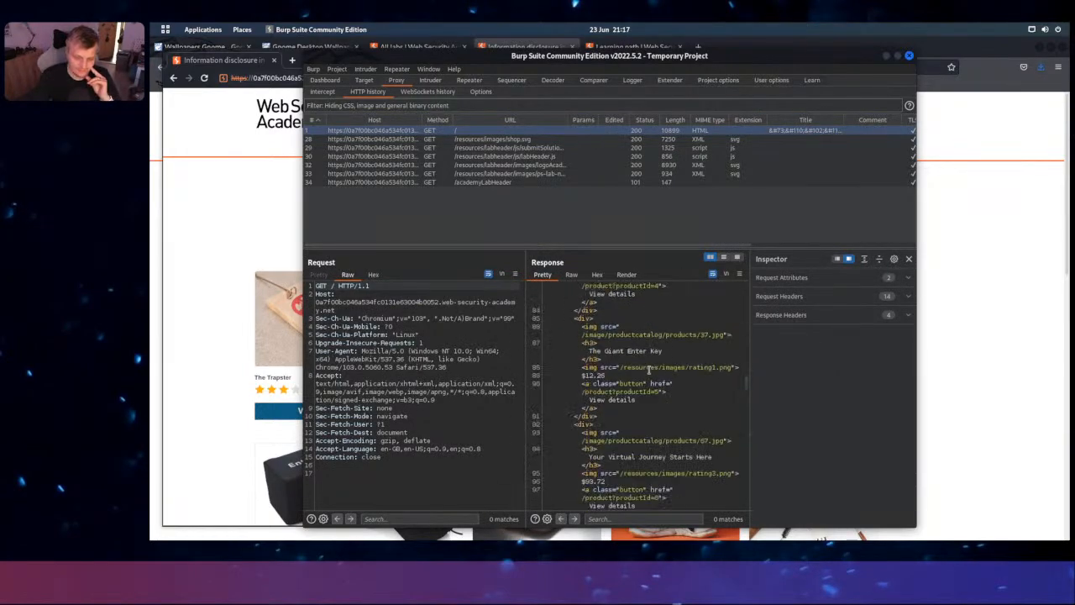
scroll(649, 370, down, 15)
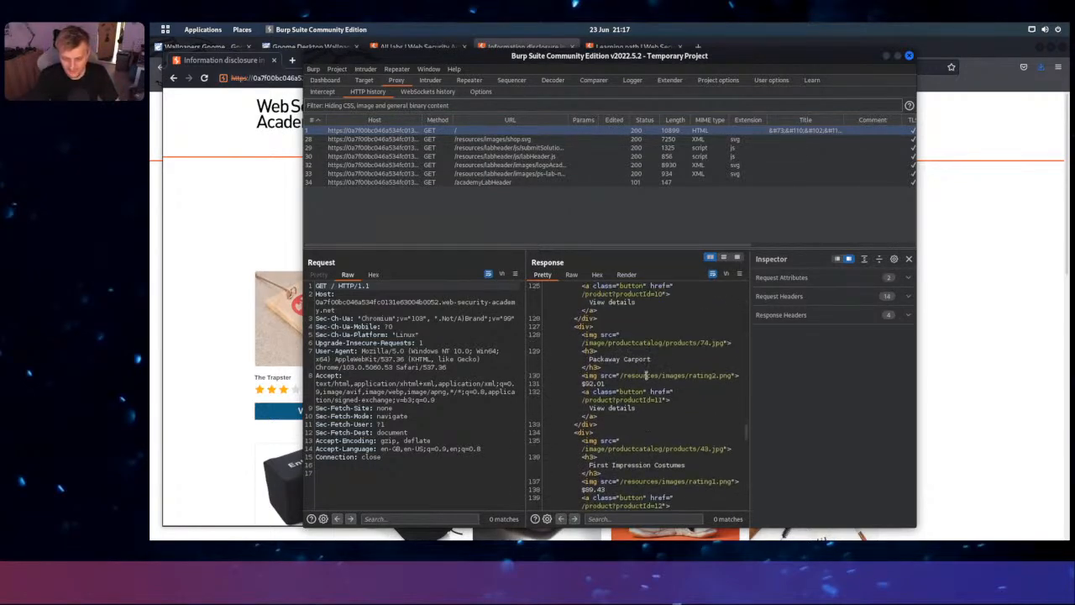
scroll(647, 374, up, 20)
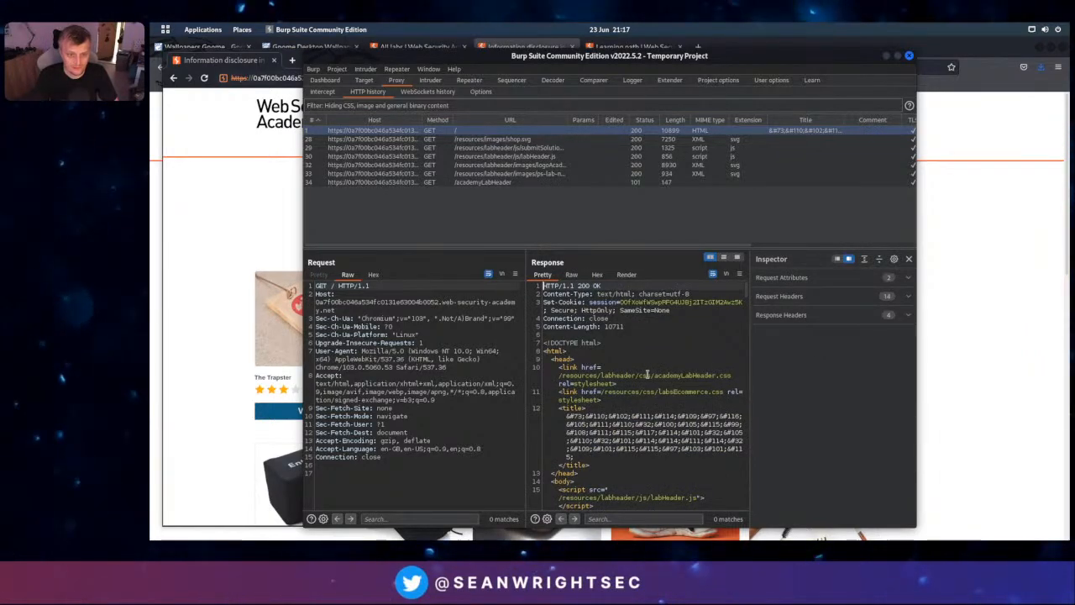
Inspect the academyLabHeader, script and SVG image requests recorded in the HTTP history
click(514, 182)
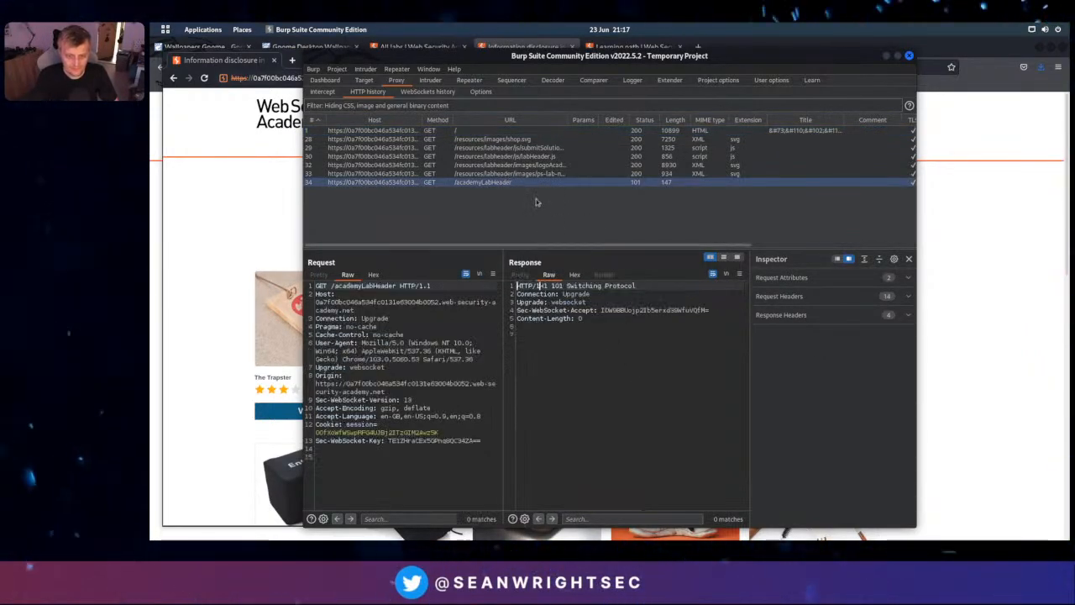
click(480, 174)
click(508, 148)
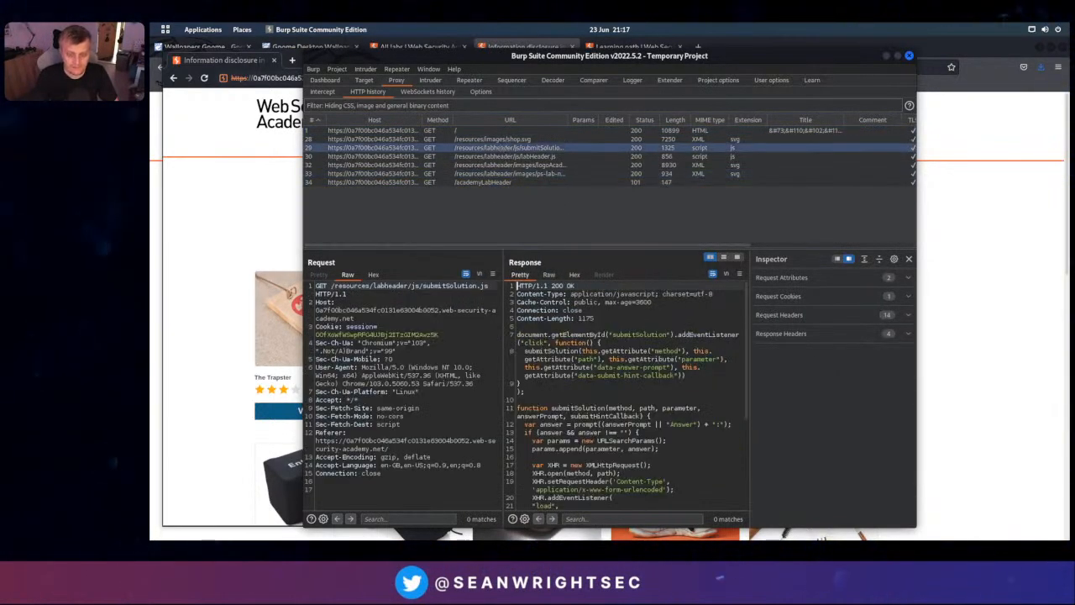
click(511, 156)
click(514, 166)
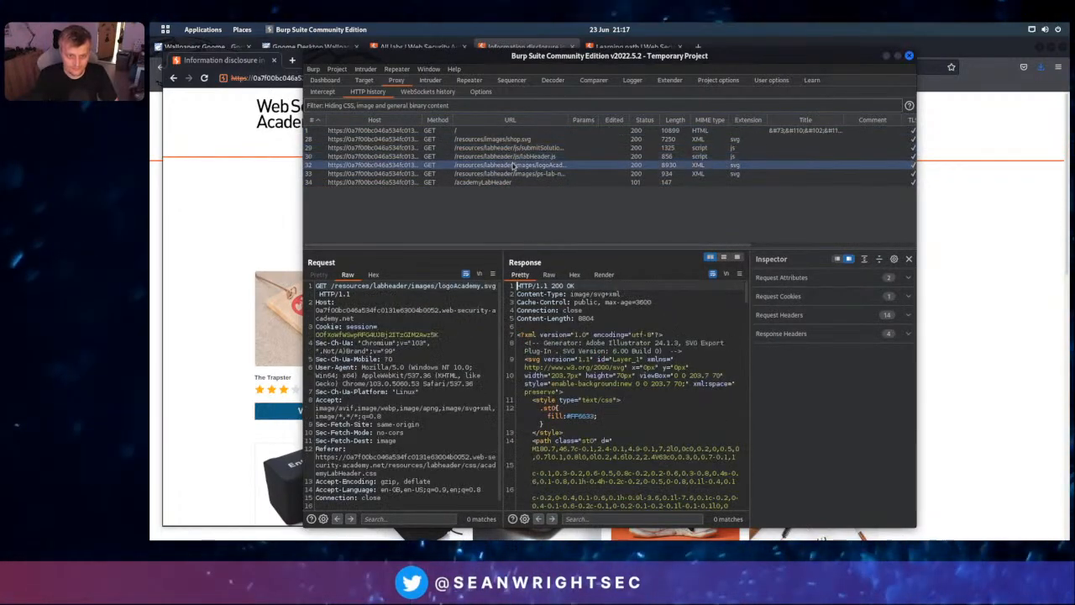
click(520, 174)
click(526, 156)
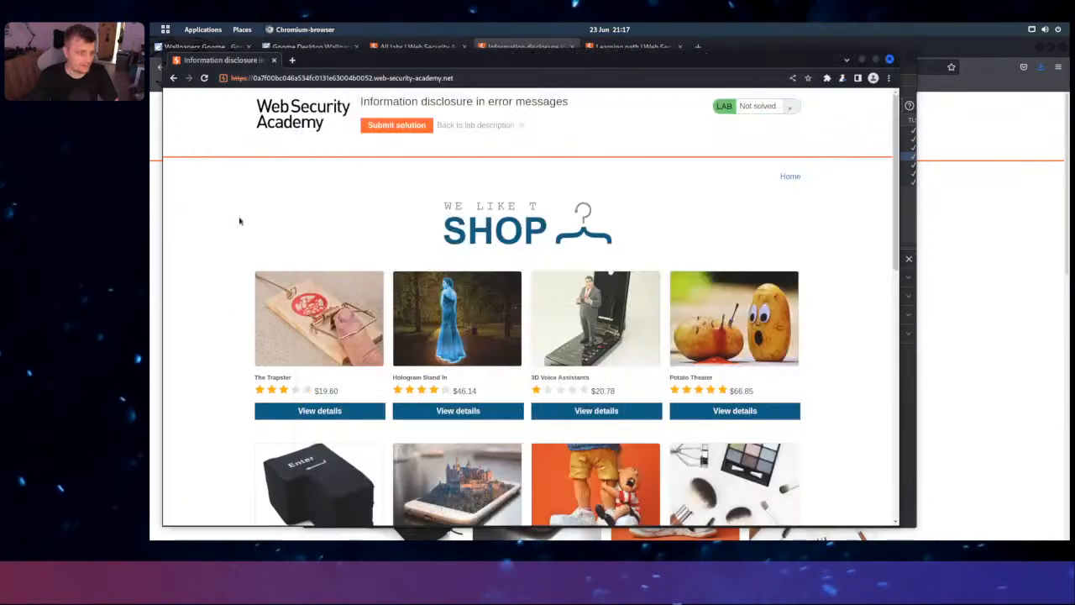
Switch to Burp's Chromium browser, look over the shop's products, and view the details of The Trapster
click(238, 218)
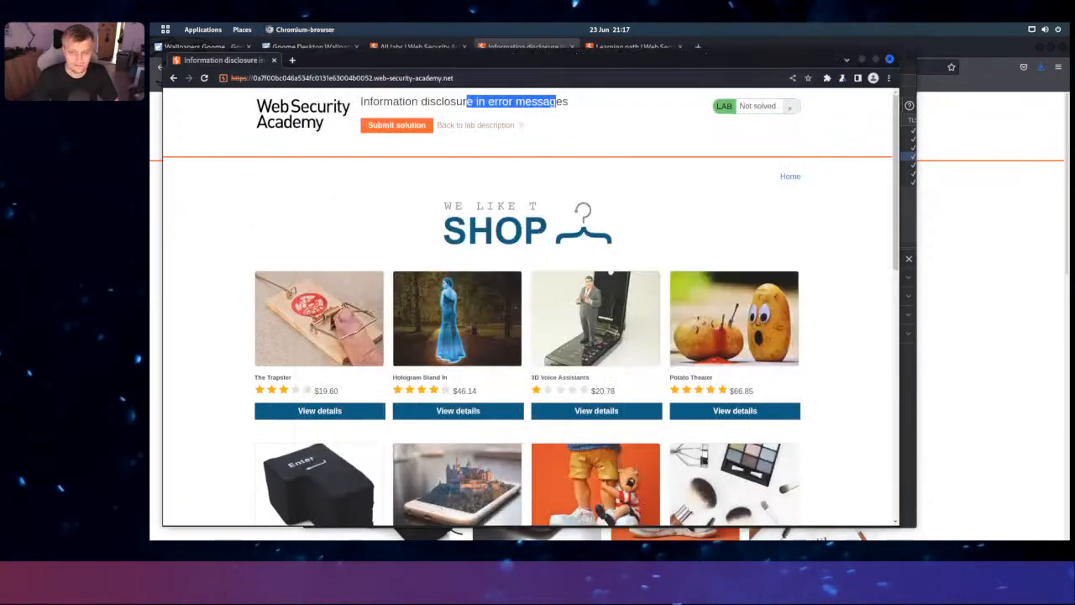
scroll(648, 214, down, 2)
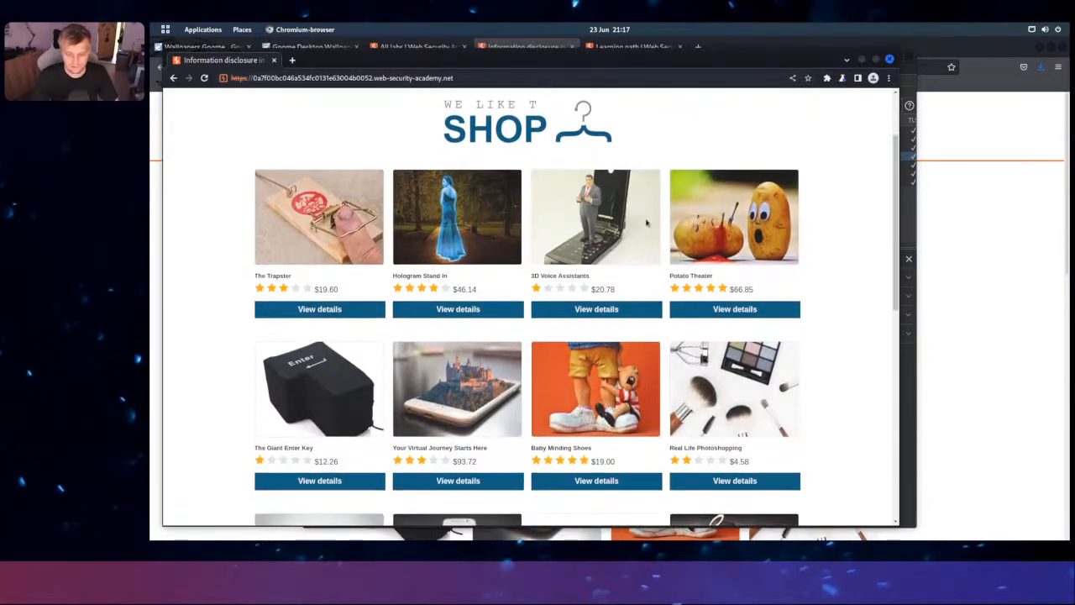
scroll(647, 223, down, 10)
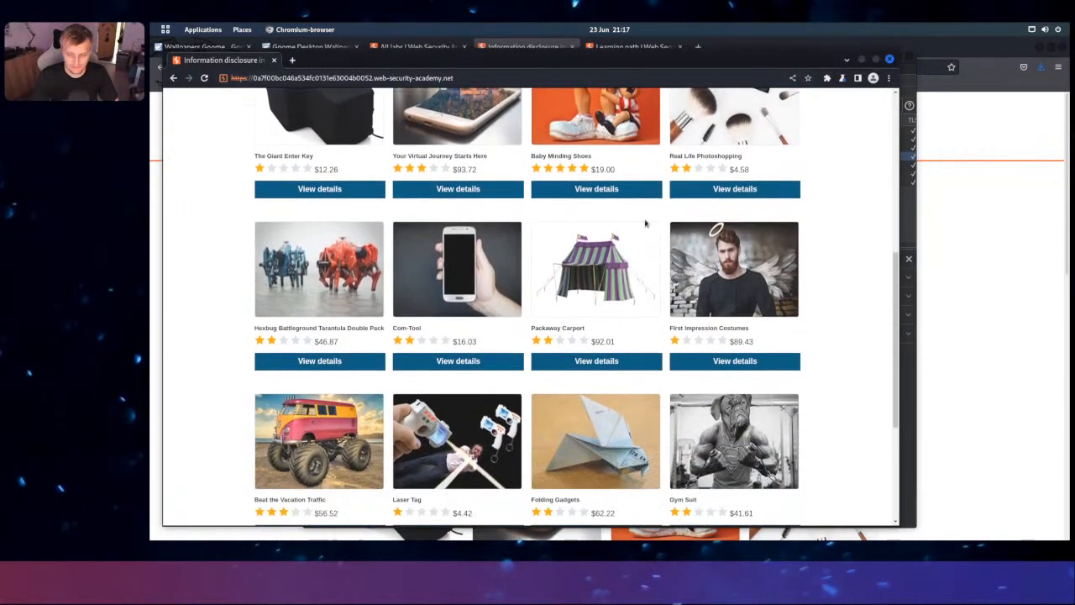
scroll(646, 221, up, 10)
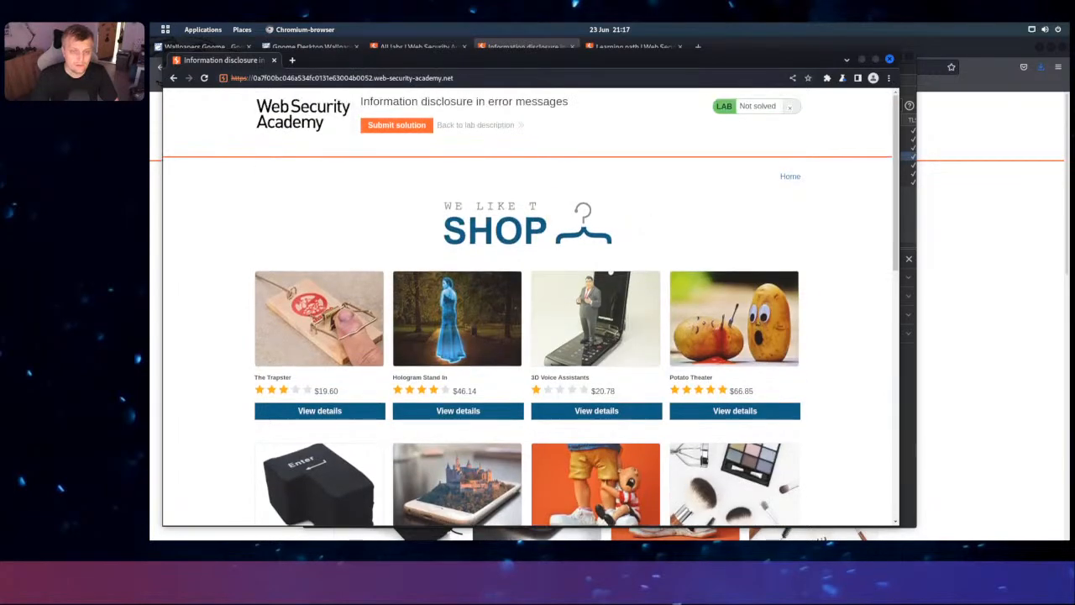
click(336, 411)
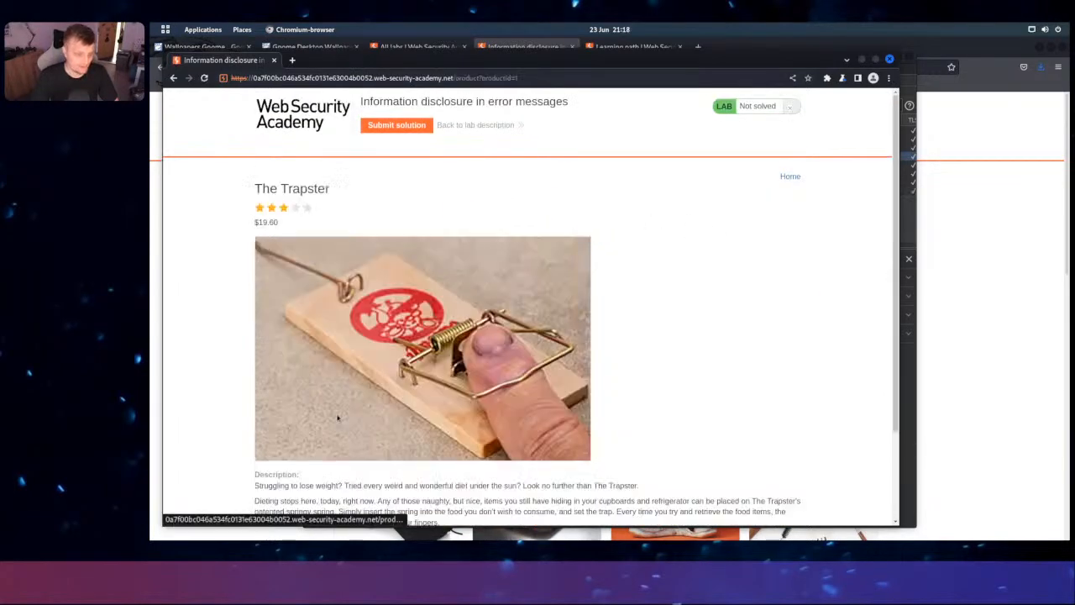
scroll(663, 358, down, 2)
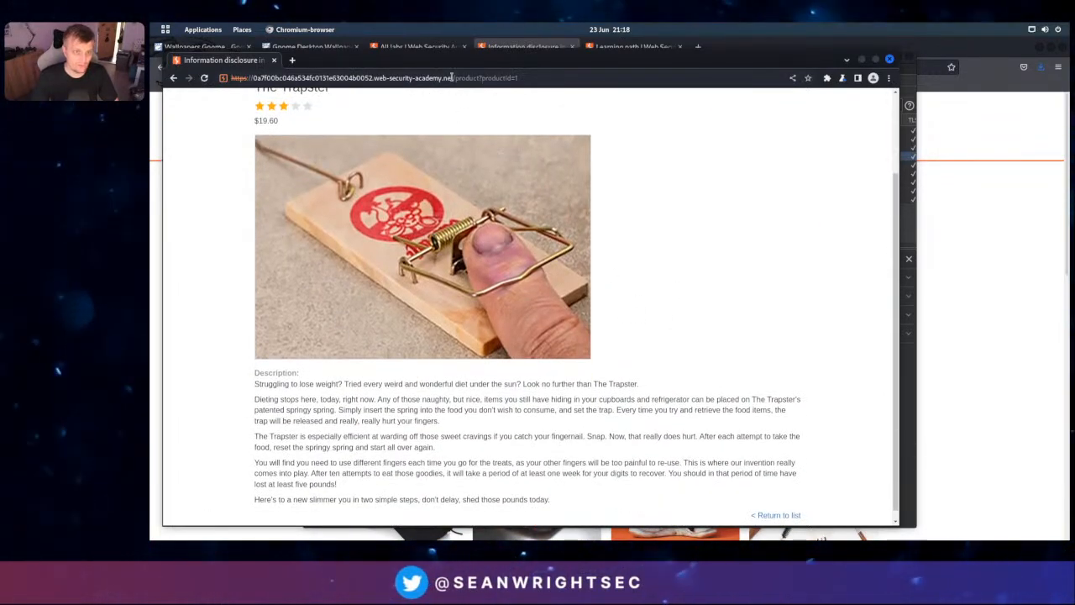
Replace the product path and query in the lab URL with "blah" and load that page
drag(456, 77, 713, 103)
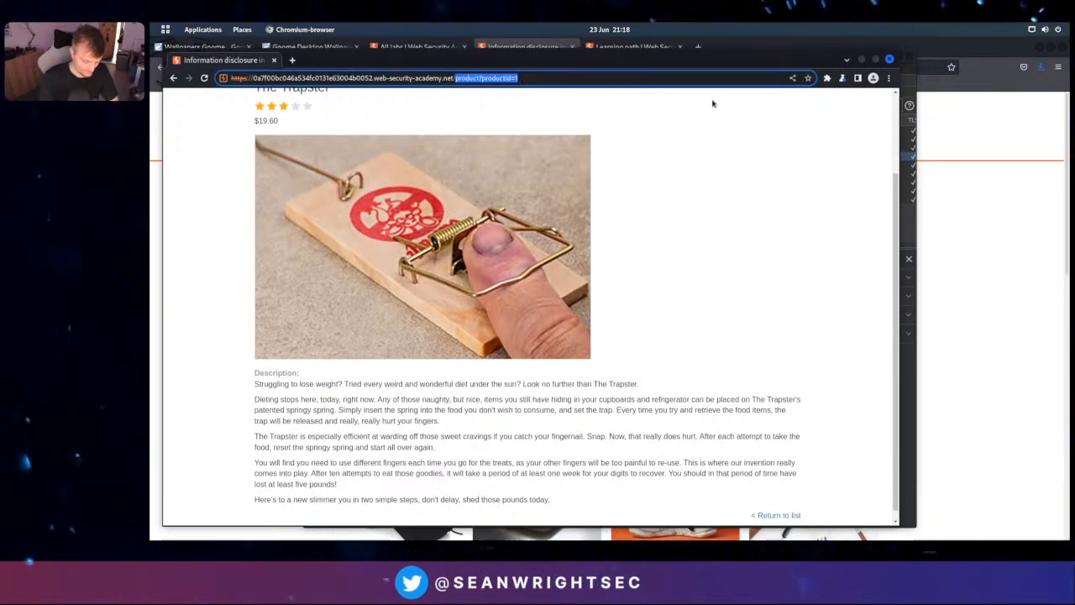
text(blah)
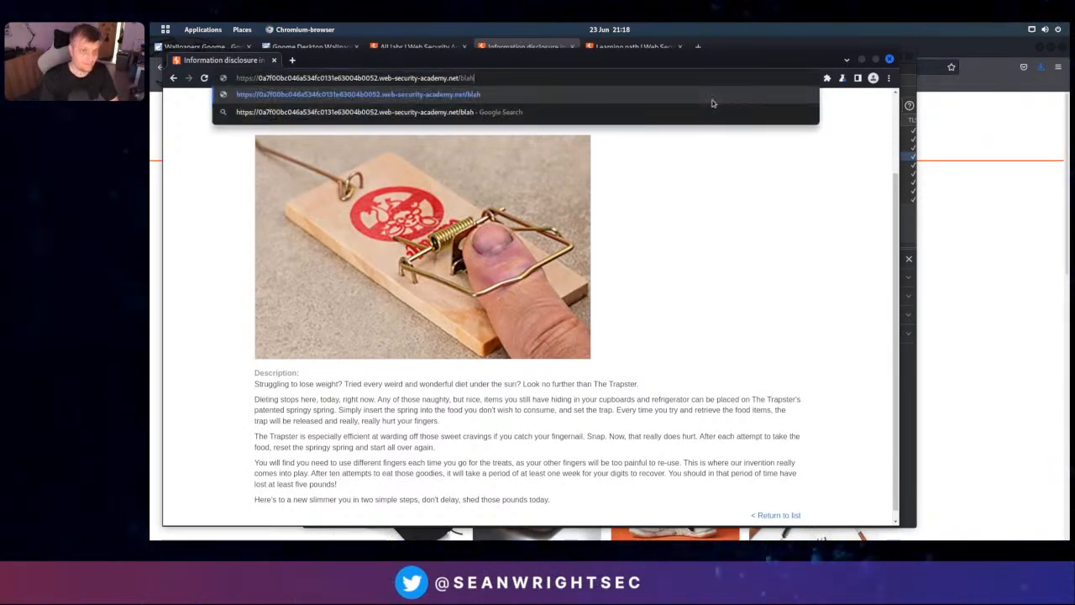
key(Return)
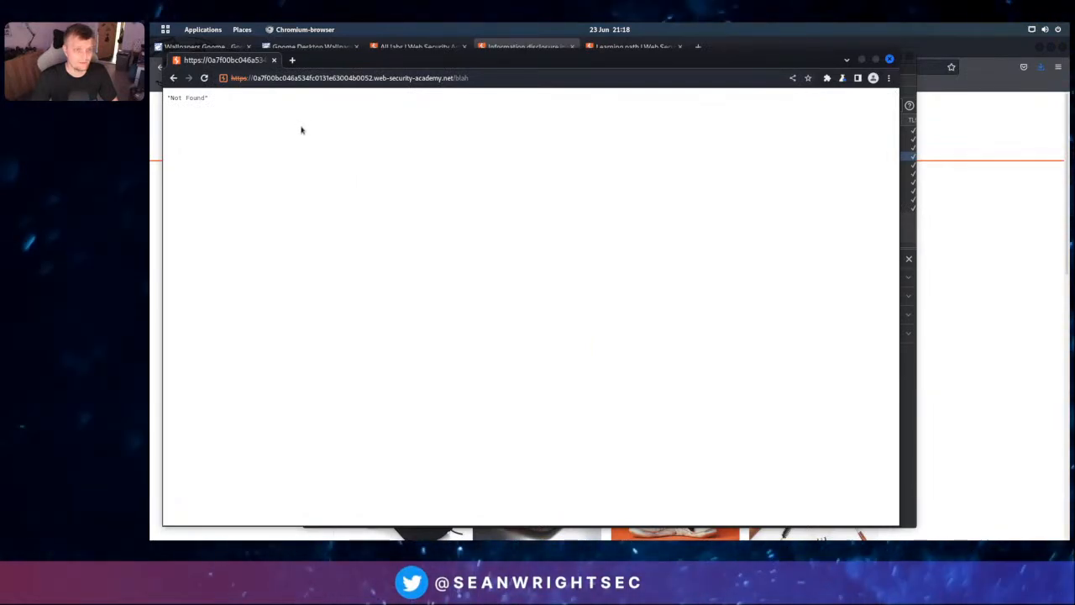
Switch to Burp Suite and inspect the request and response for /blah in the HTTP history
key(alt+Tab)
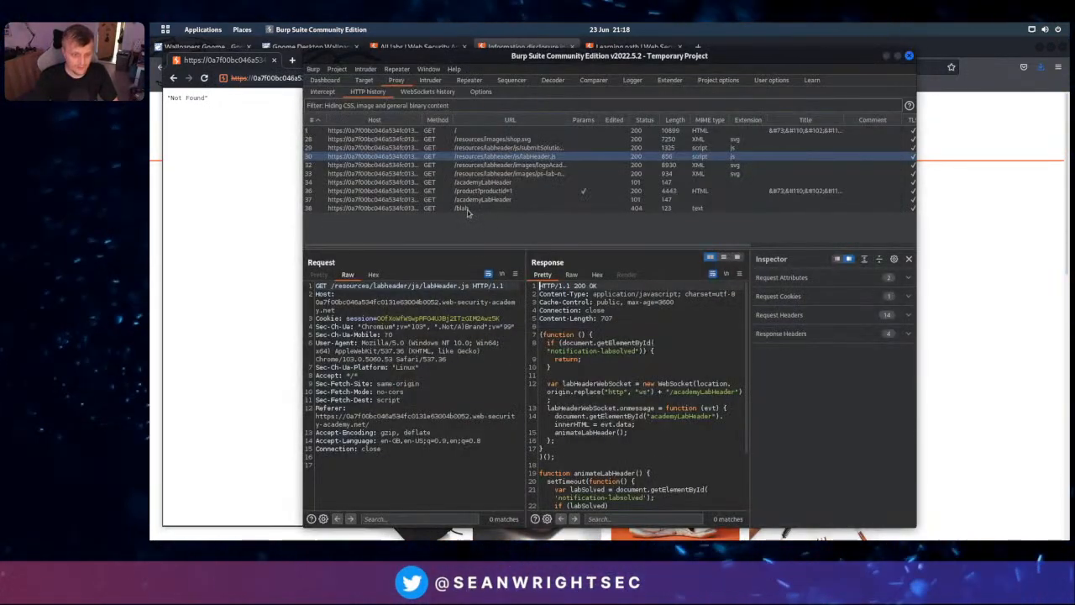
click(468, 209)
drag(619, 356, 575, 310)
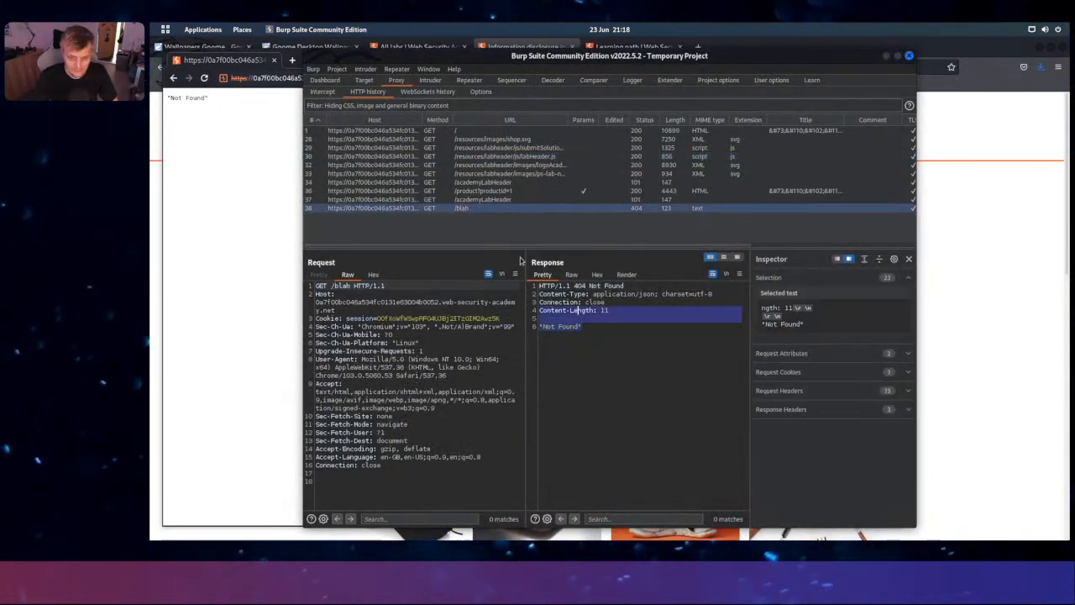
click(639, 315)
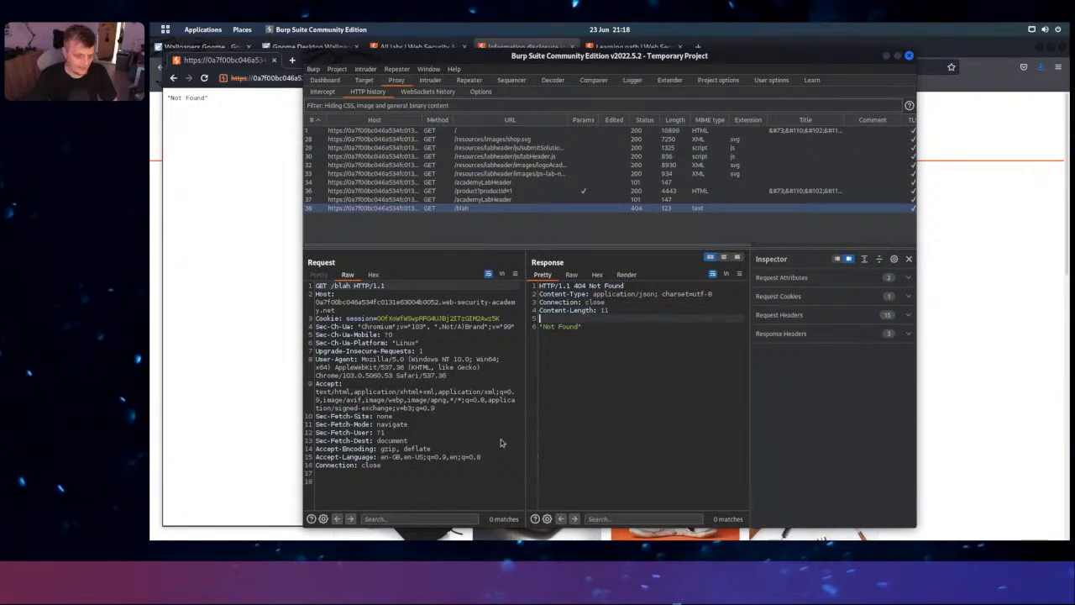
Switch to Chromium, go back to The Trapster product page, and review its description
click(221, 259)
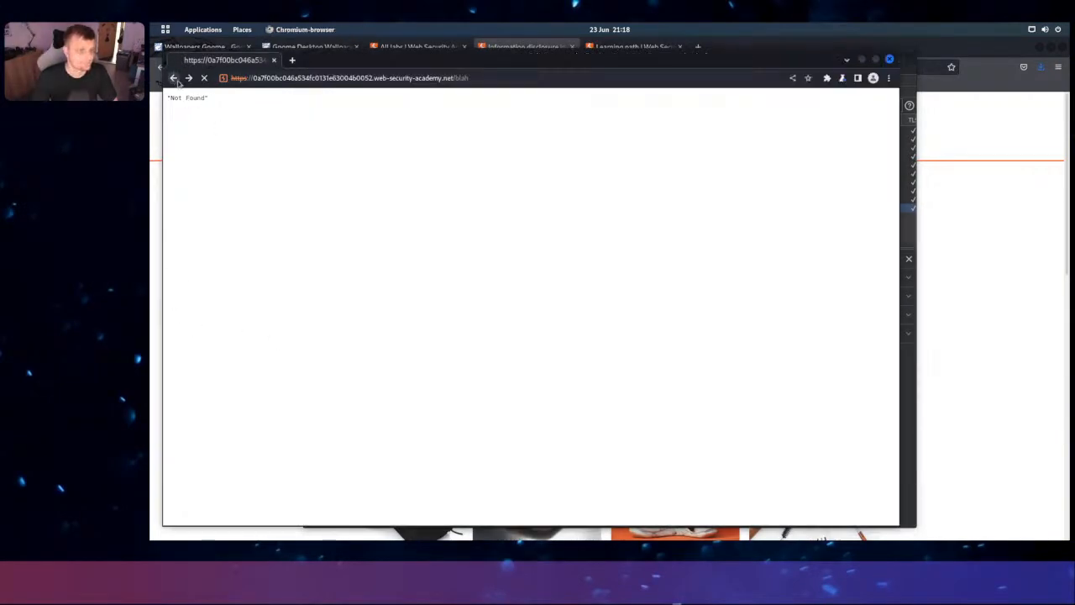
scroll(569, 310, up, 3)
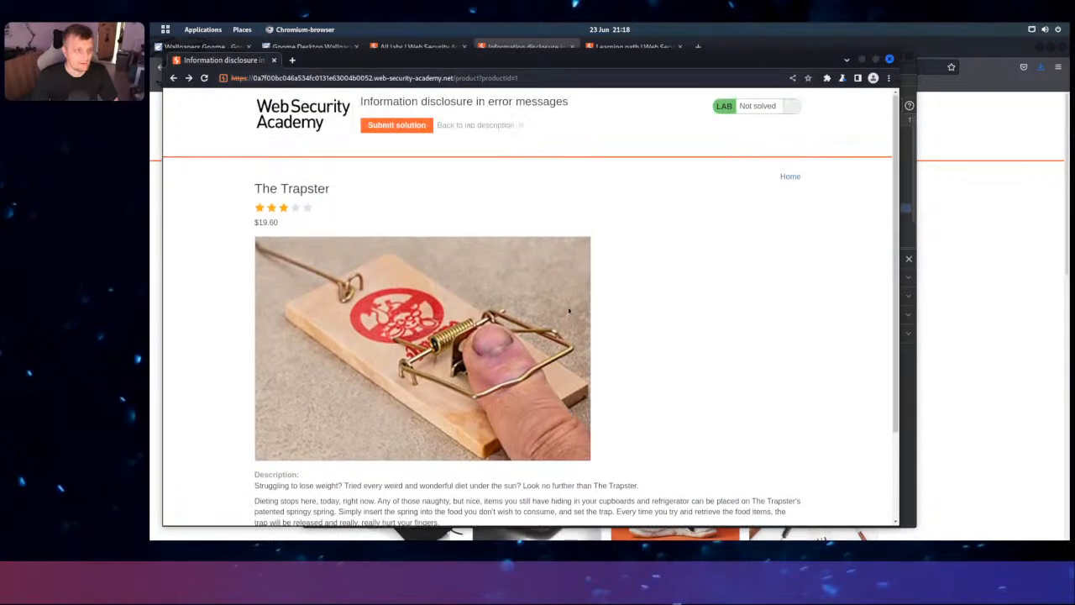
scroll(294, 231, down, 1)
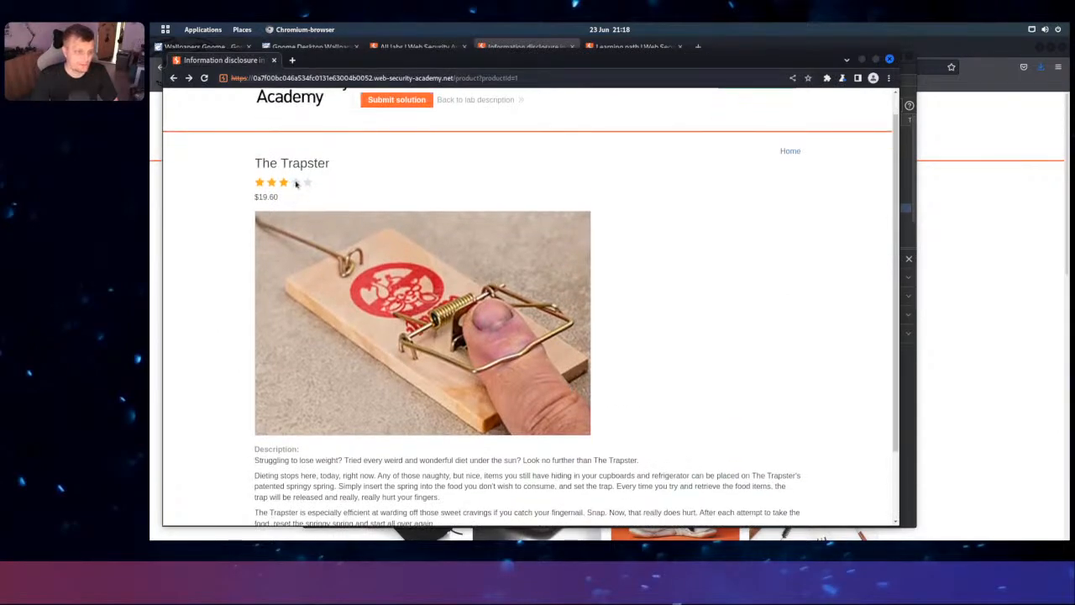
scroll(690, 370, down, 2)
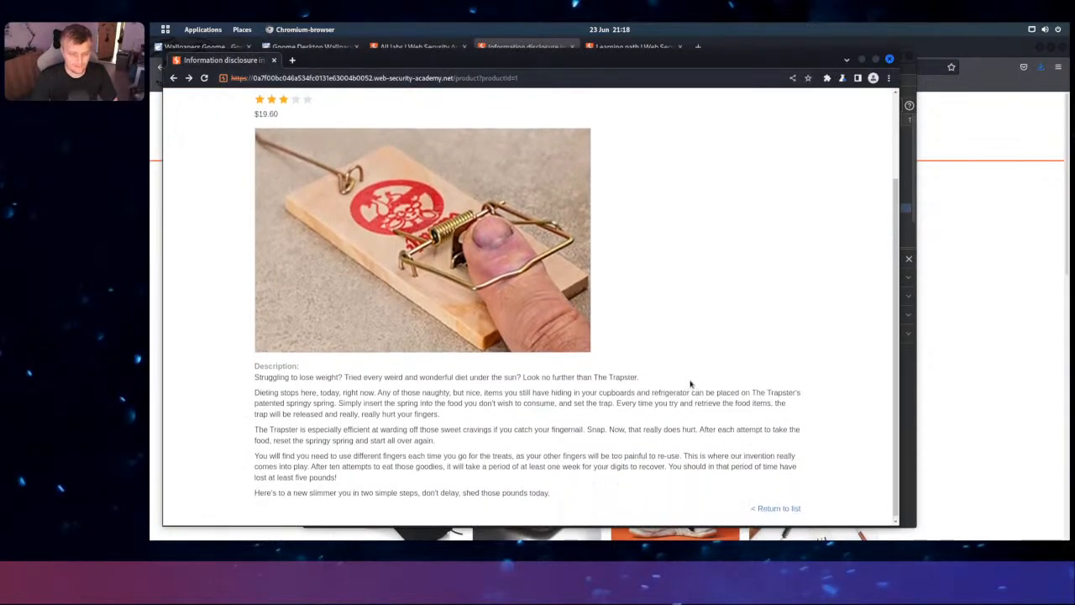
scroll(691, 384, up, 2)
scroll(692, 384, down, 2)
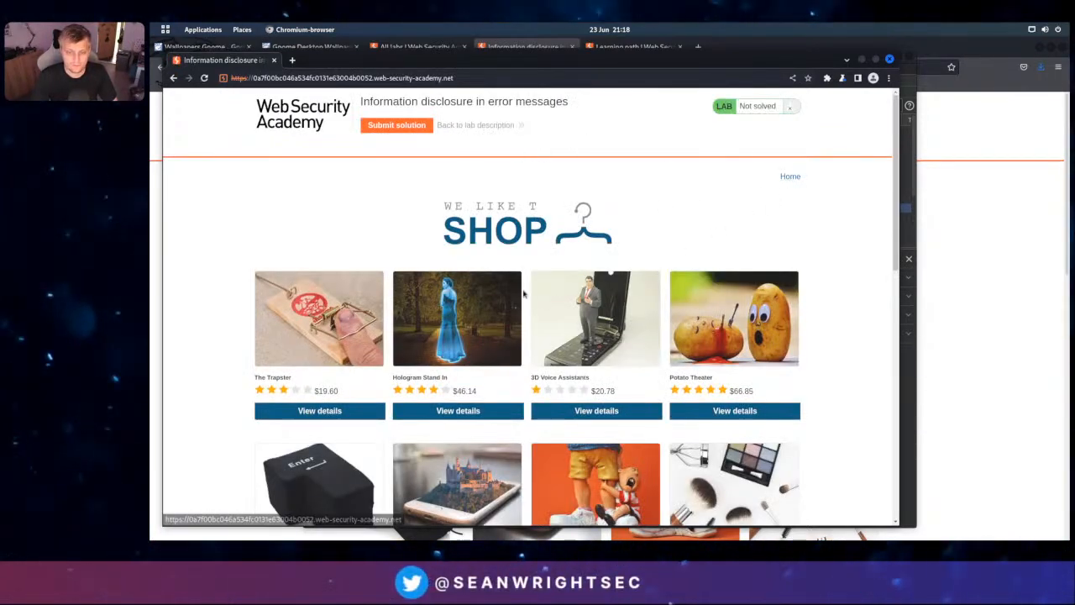
Open the Potato Theater details, load the product URL with productId set to -1, and go back from that page
click(728, 414)
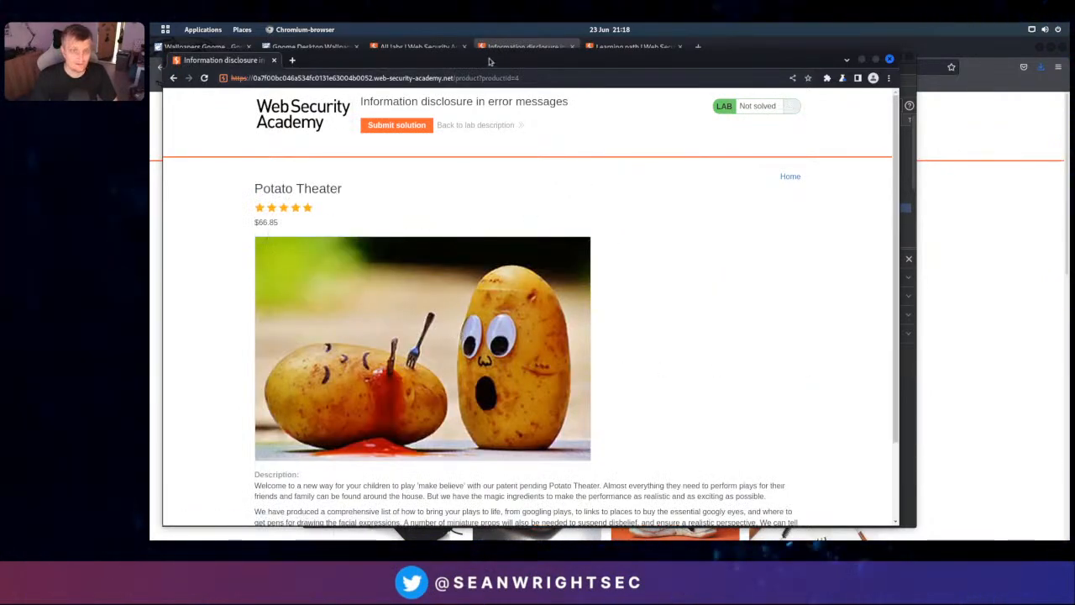
text(-1)
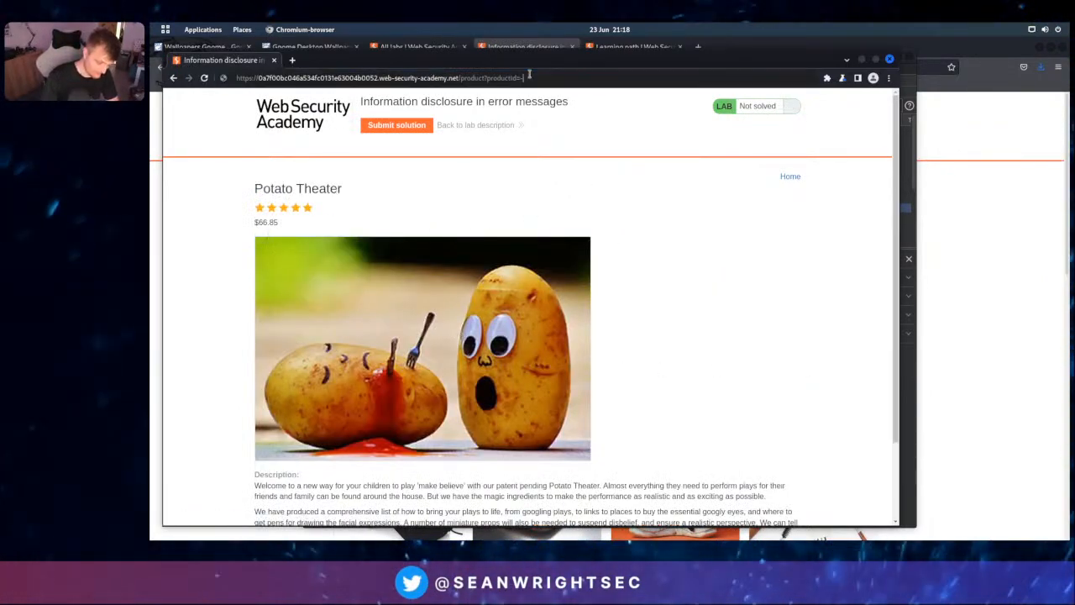
key(Return)
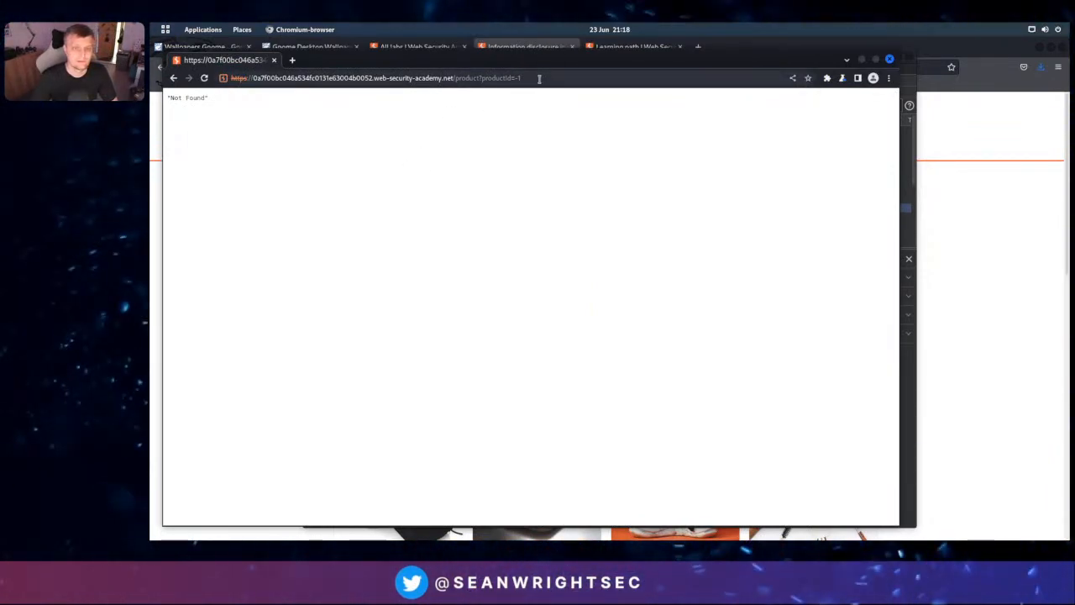
click(563, 77)
click(173, 77)
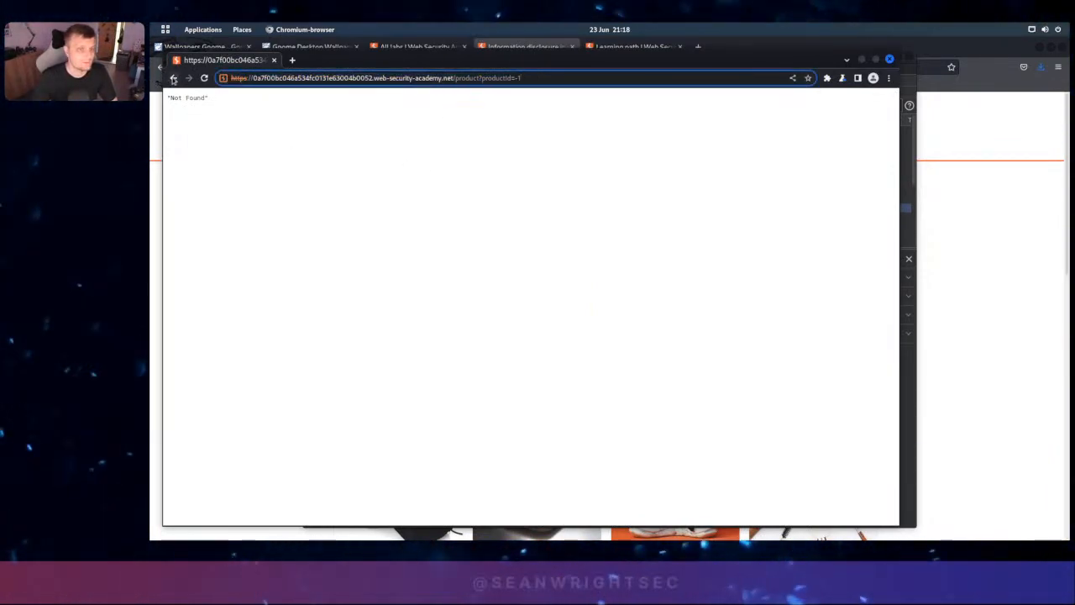
Load the Potato Theater product URL with productId set to 100000
click(525, 79)
key(BackSpace)
text(1)
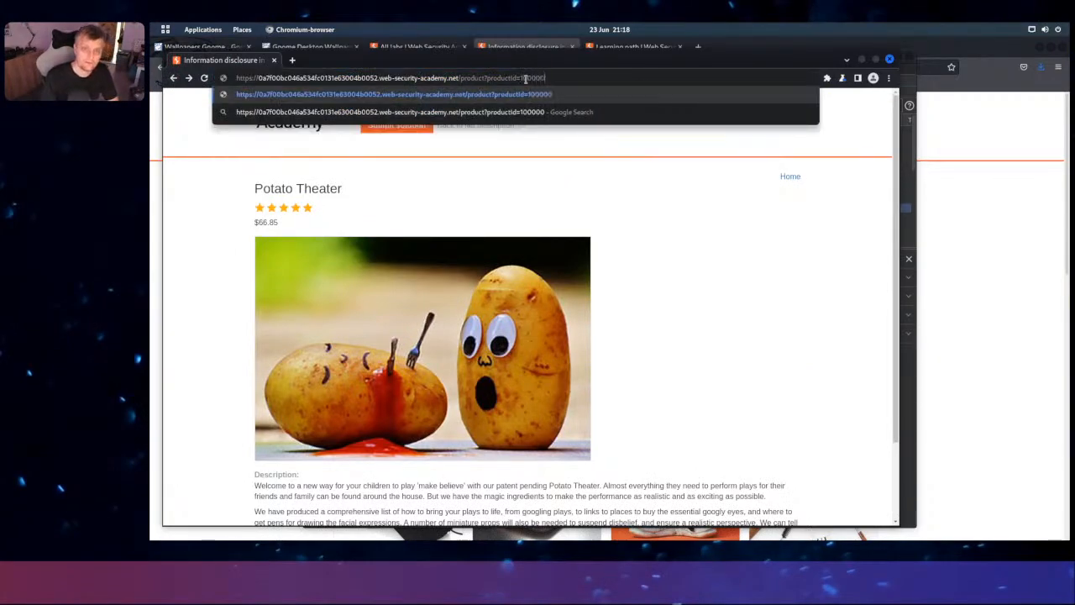
text(00000)
key(Return)
Load the product URL with productId set to "aaaaaaa" and select the Apache Struts version number in the error output
double_click(527, 78)
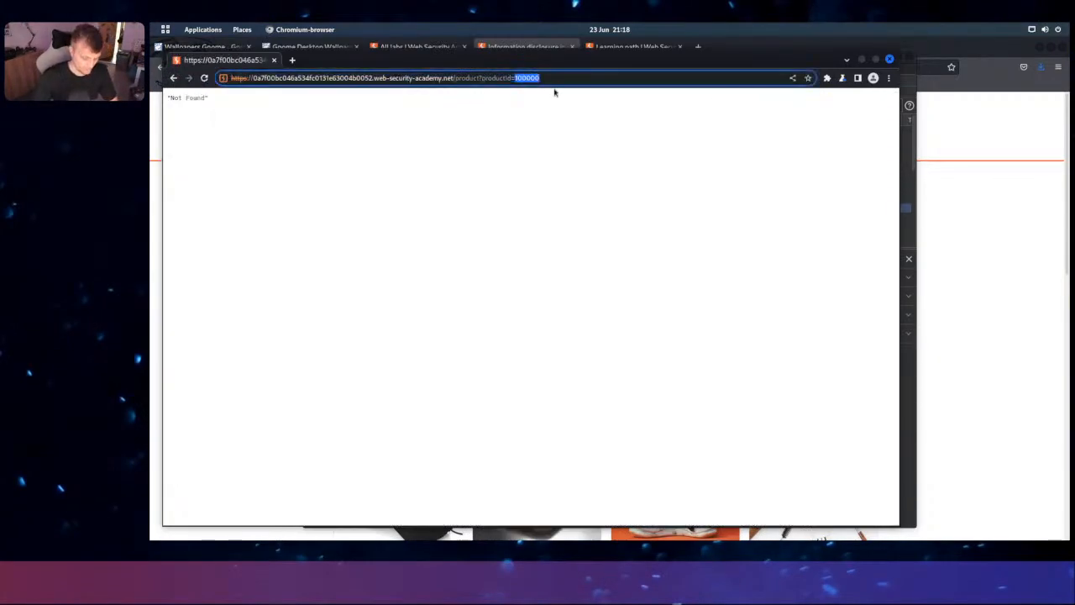
text(aaaaaaa)
key(Return)
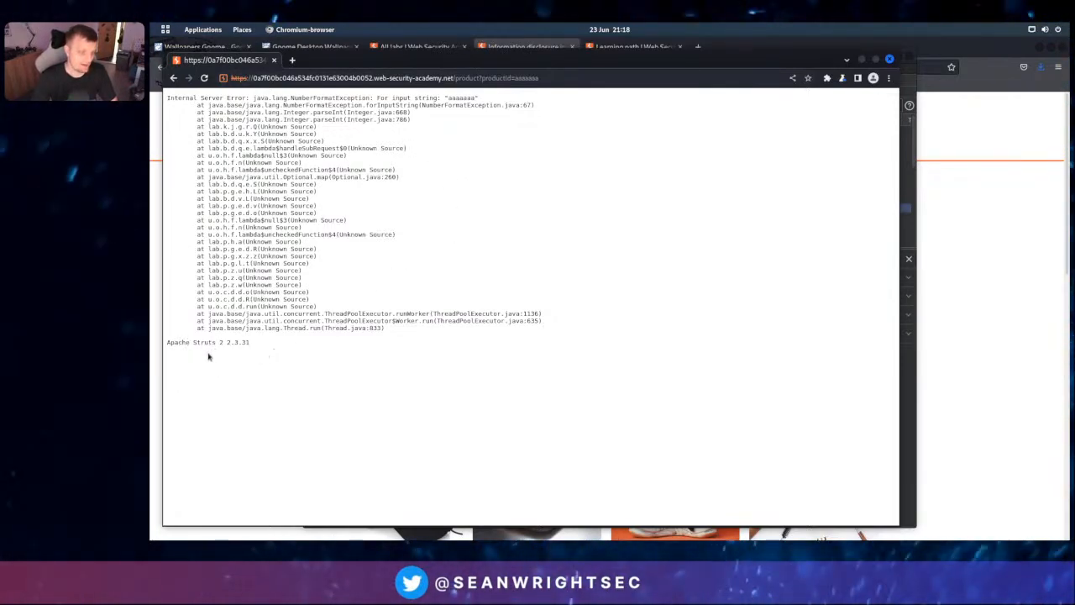
drag(226, 343, 250, 342)
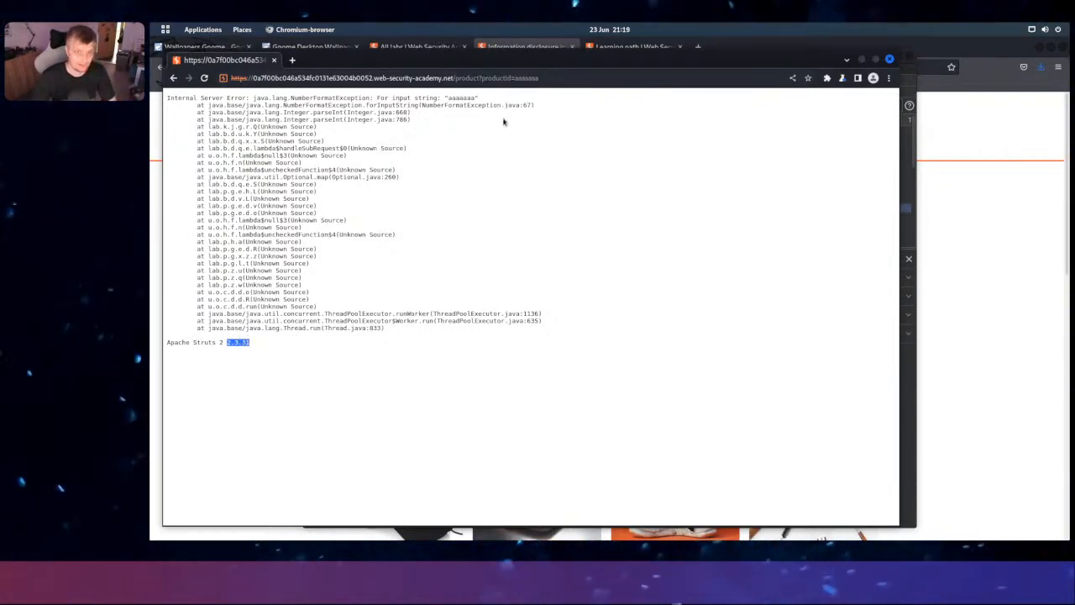
Switch to Firefox, search the web for "vulndb" in a new tab, and open the VulnDB site
click(773, 45)
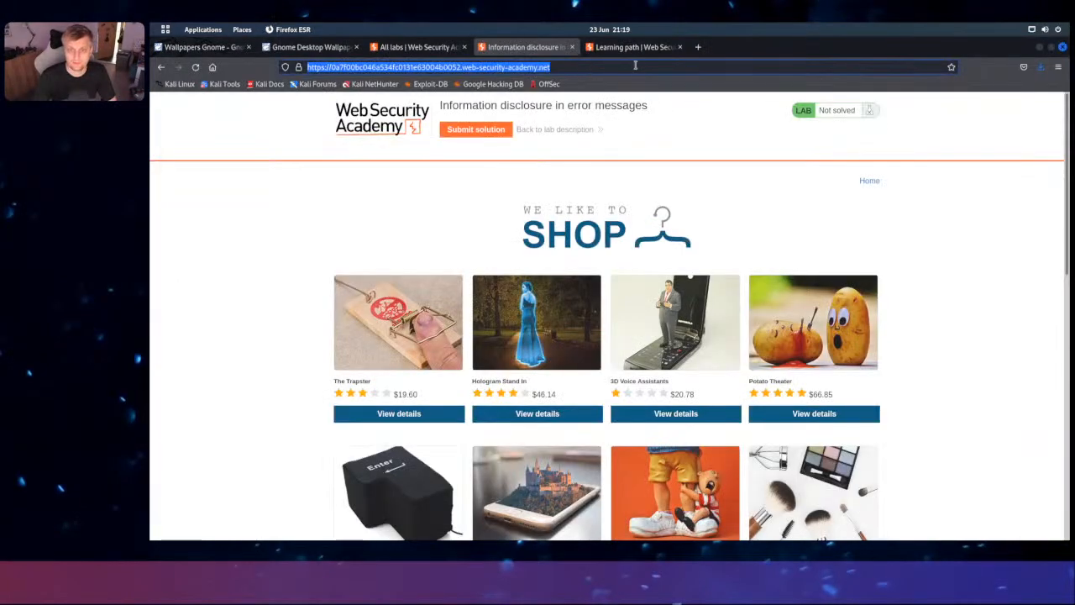
click(701, 48)
text(vuln)
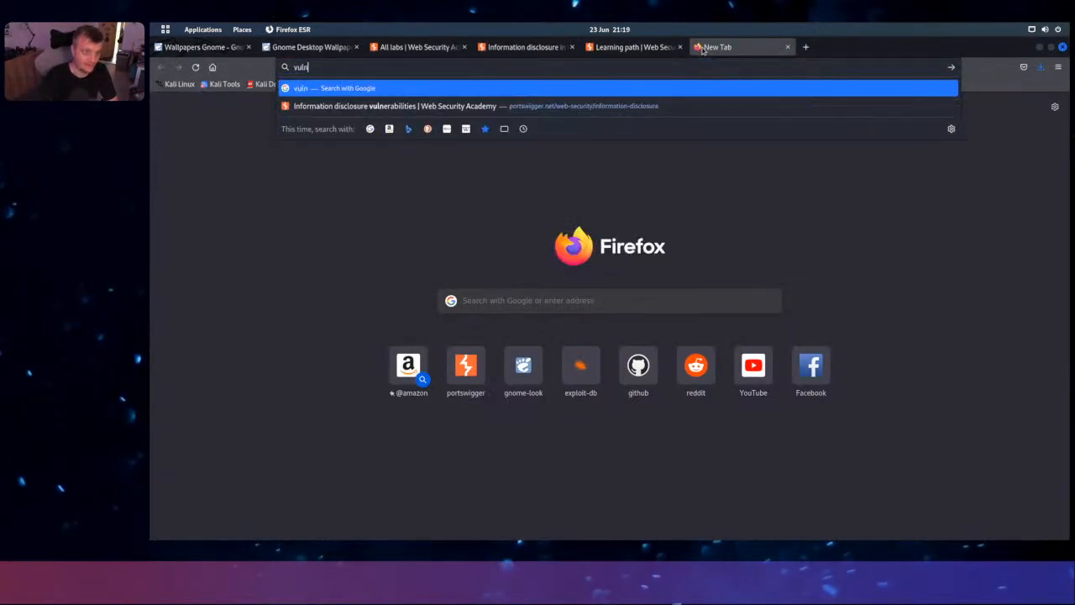
text(db)
key(Return)
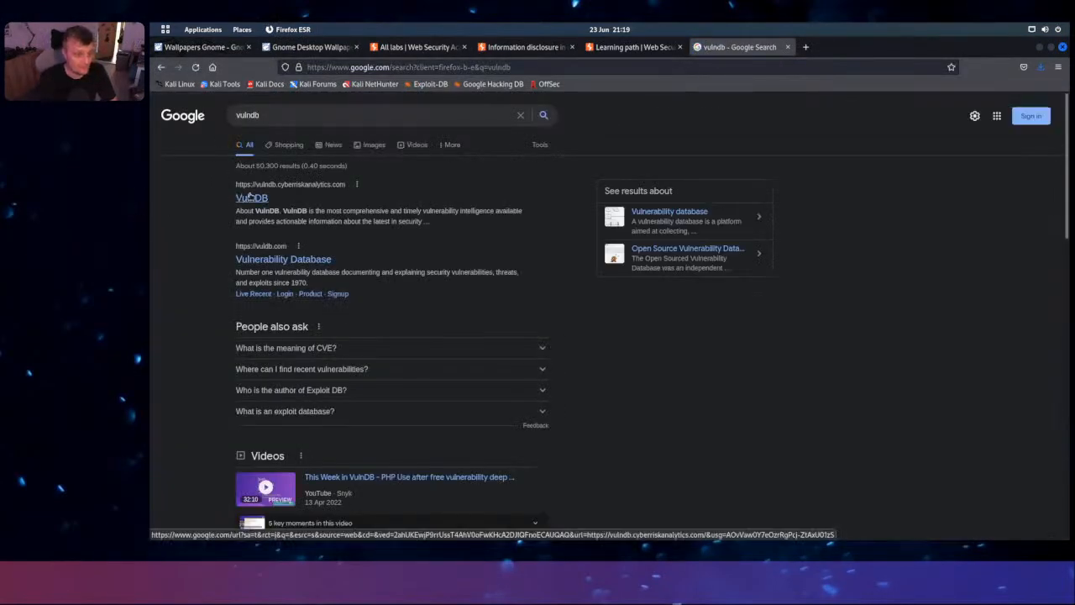
click(252, 197)
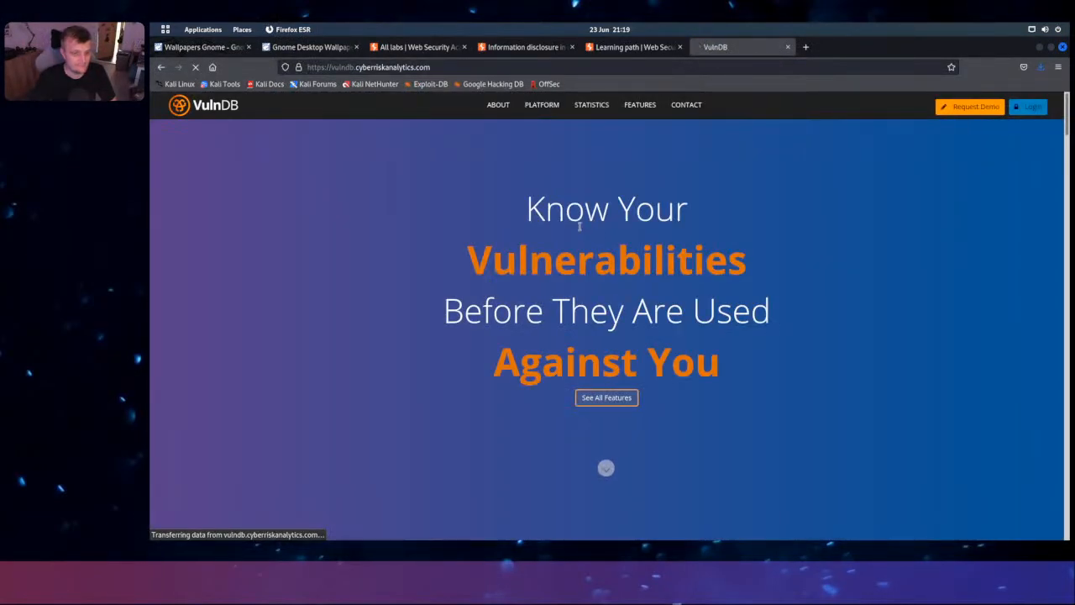
Return to the "vulndb" search results and look through them for a suitable vulnerability database
click(162, 67)
click(162, 67)
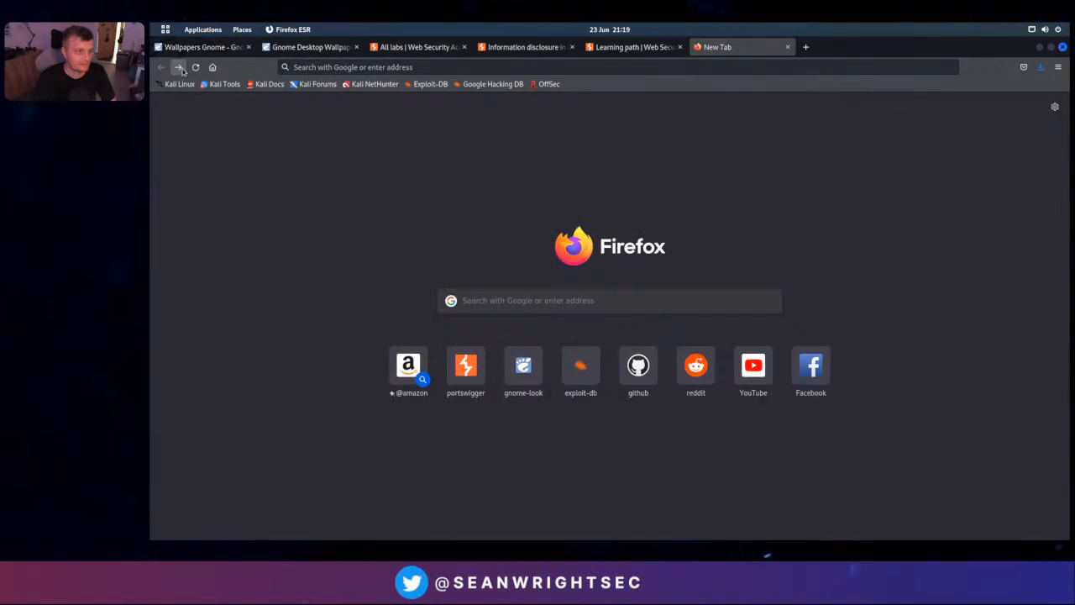
click(179, 68)
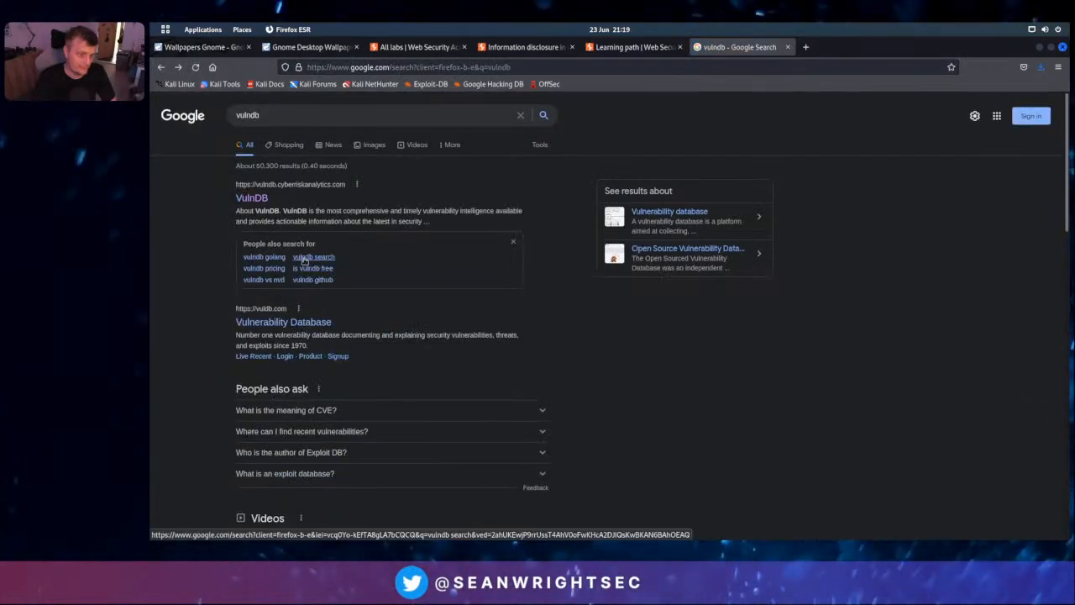
scroll(483, 328, down, 1)
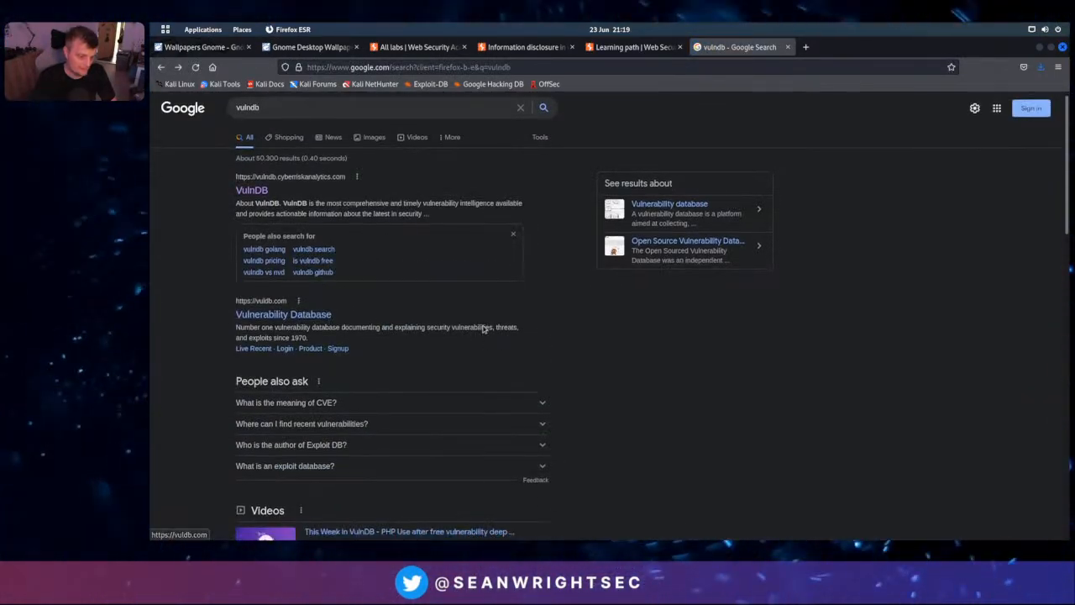
scroll(484, 328, down, 5)
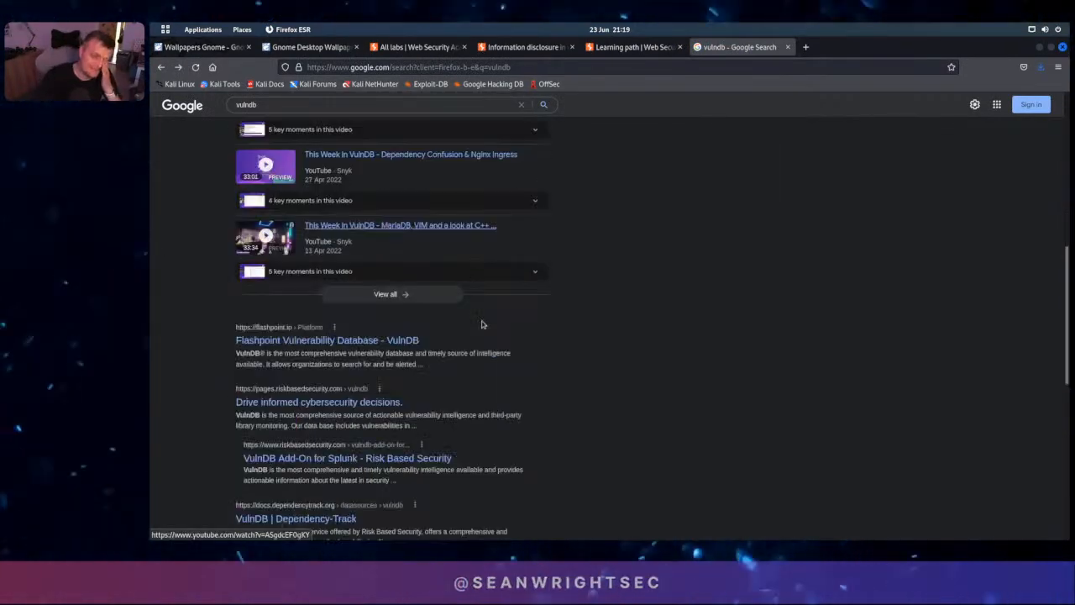
scroll(482, 324, down, 4)
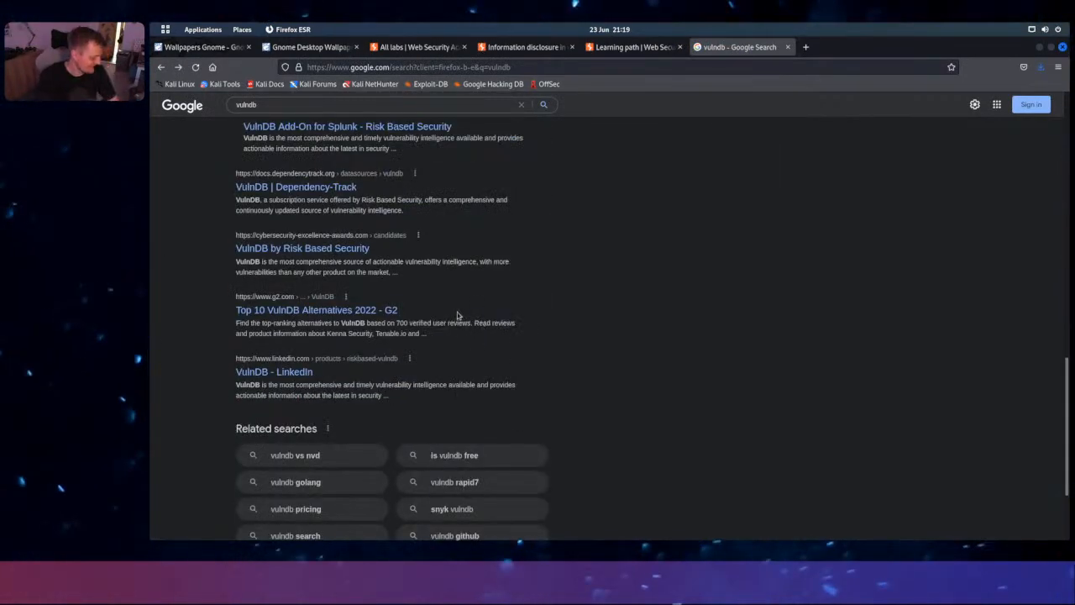
scroll(458, 315, up, 3)
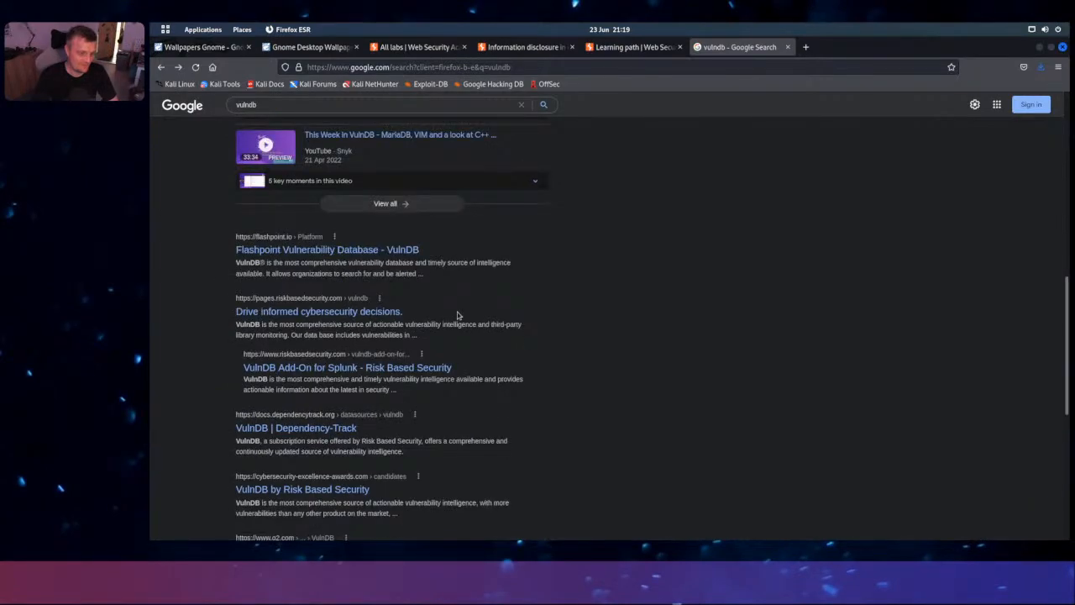
scroll(458, 315, up, 6)
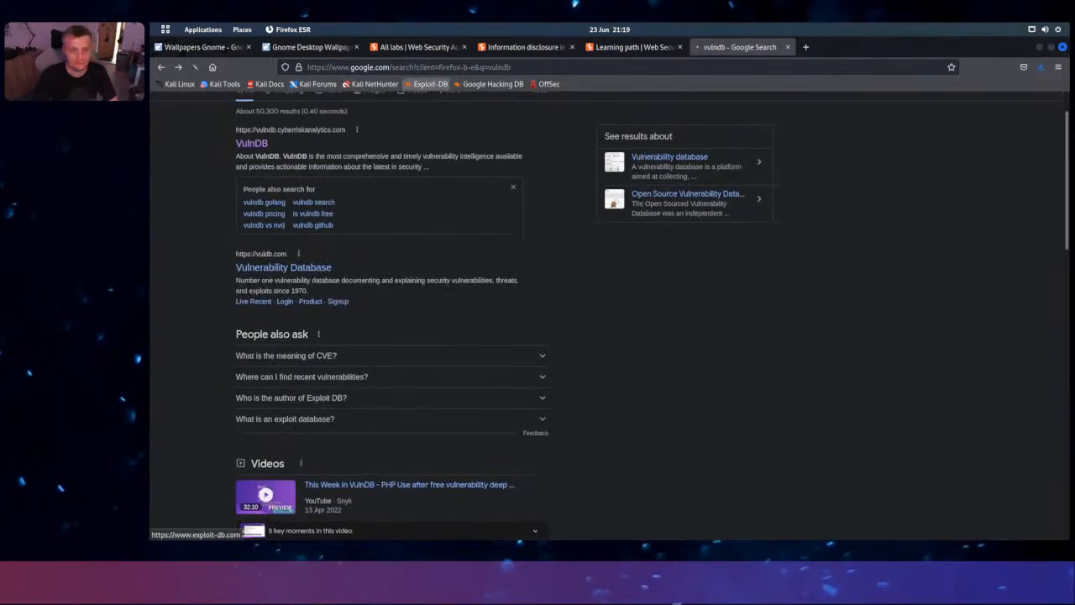
Open Exploit Database, search its exploits for "apache struts", and allow all cookies
key(alt+Tab)
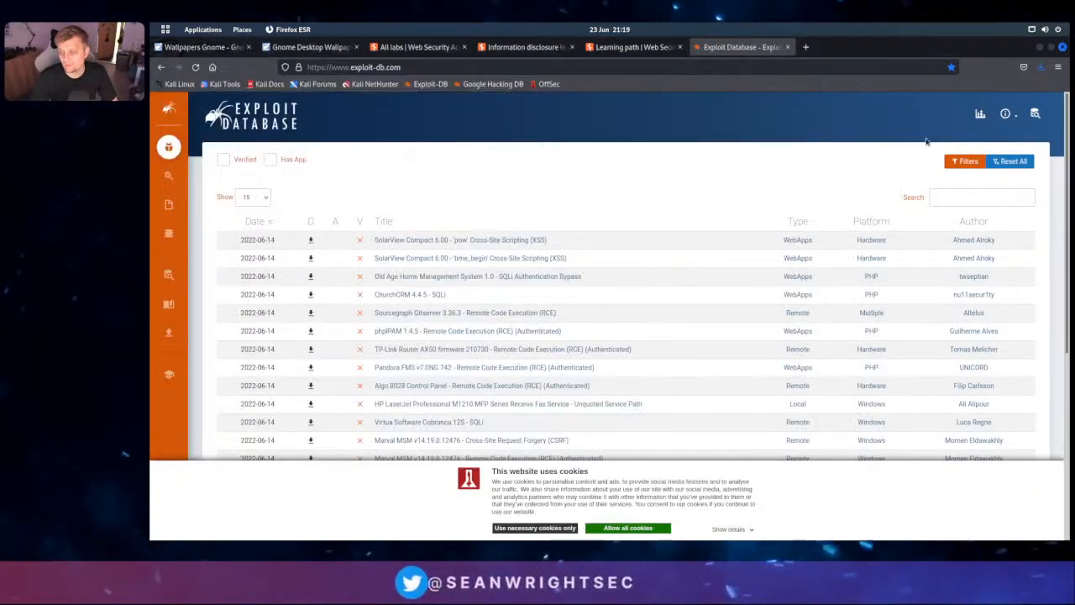
click(961, 195)
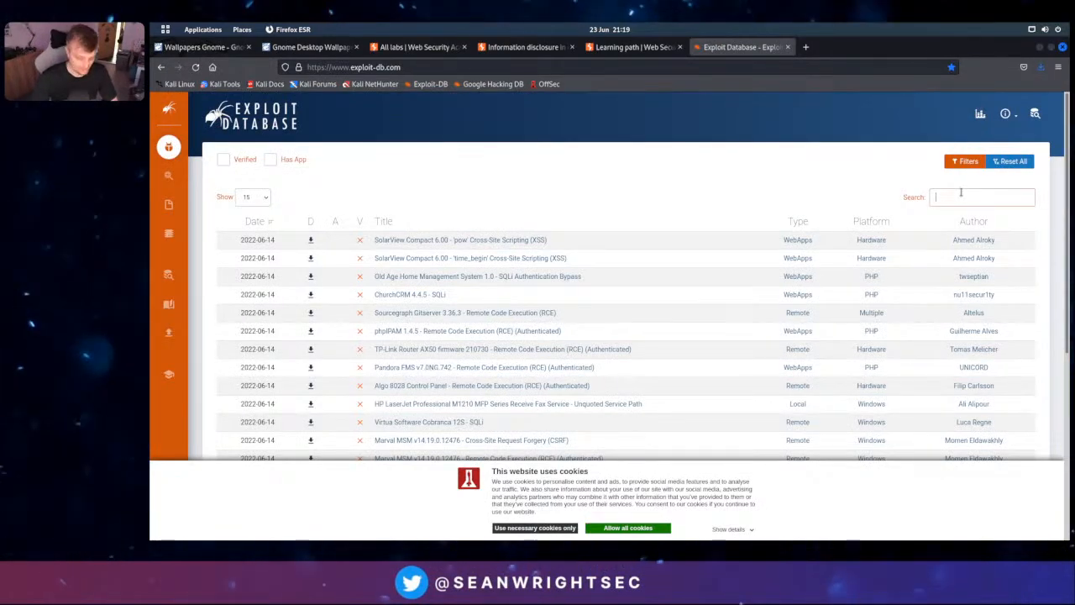
text(apache struts)
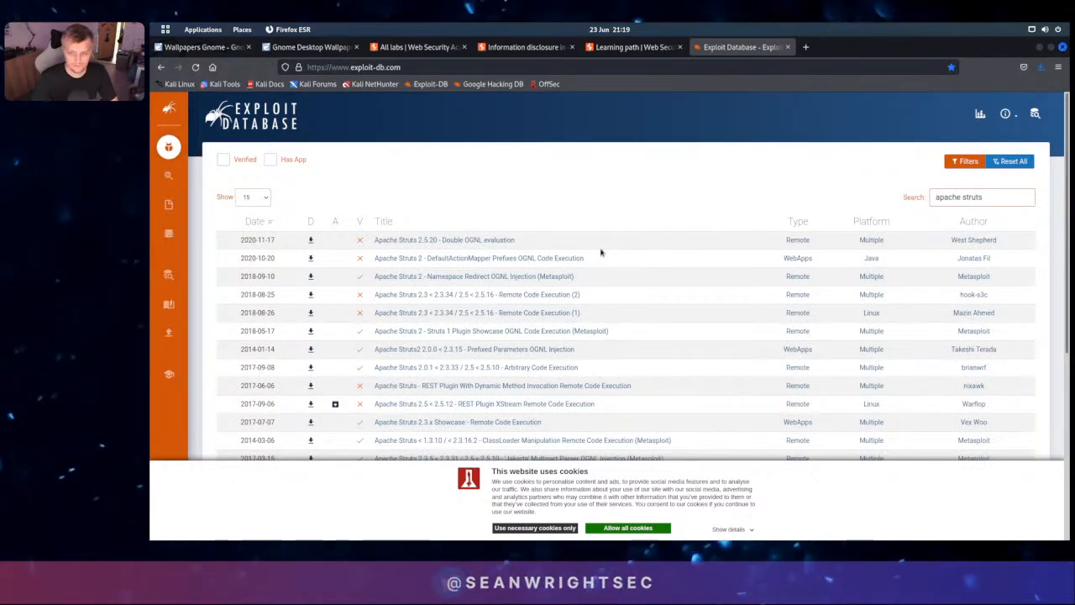
click(631, 529)
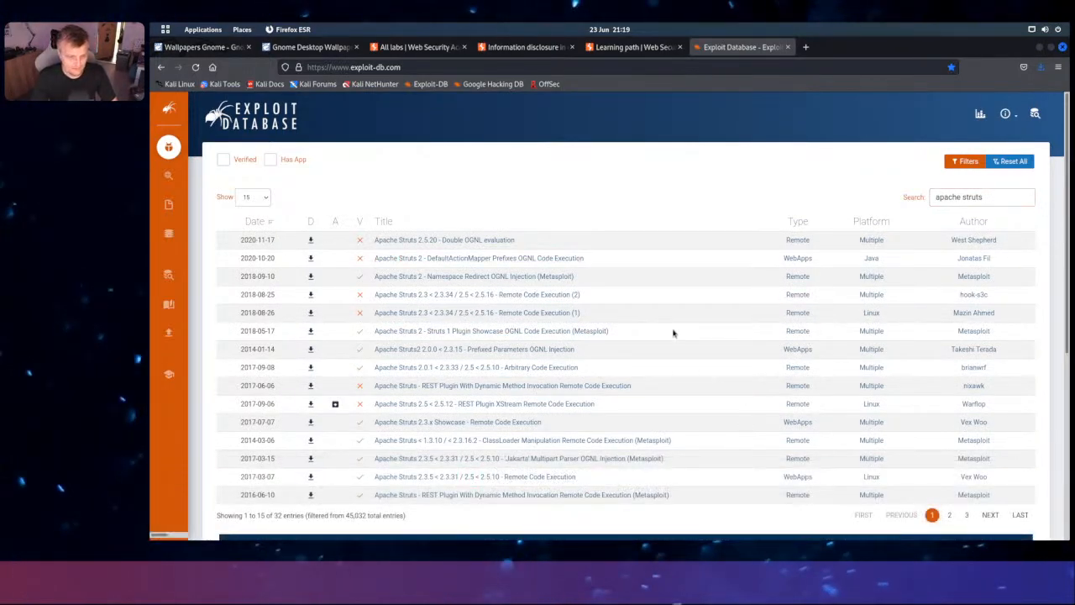
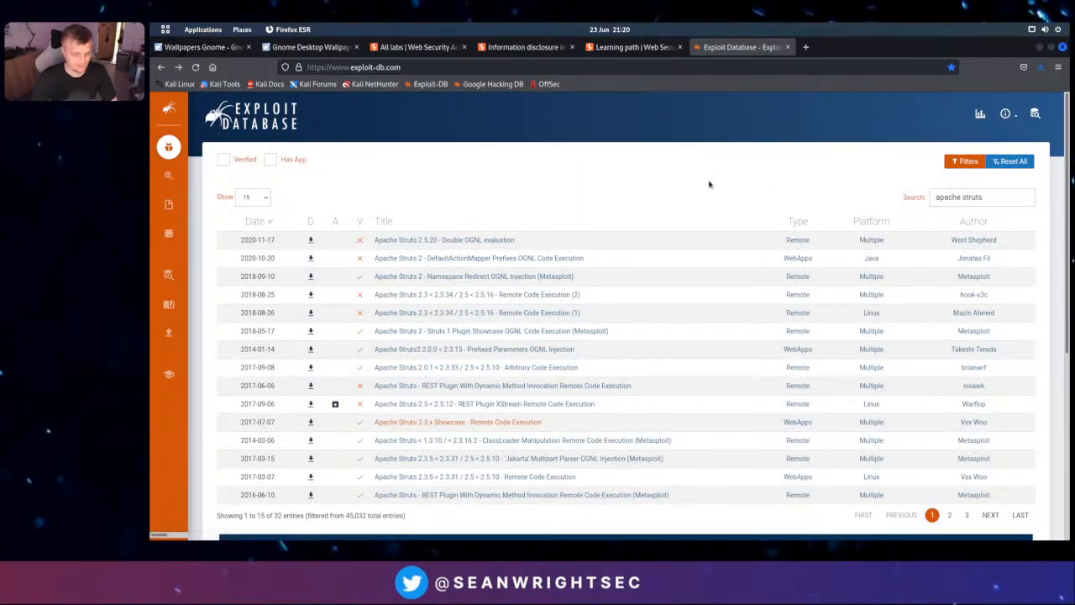
Copy the framework name and version from the Chromium error page and submit "Apache Struts 2 2.3.31" as the lab solution in Firefox
key(alt+Tab)
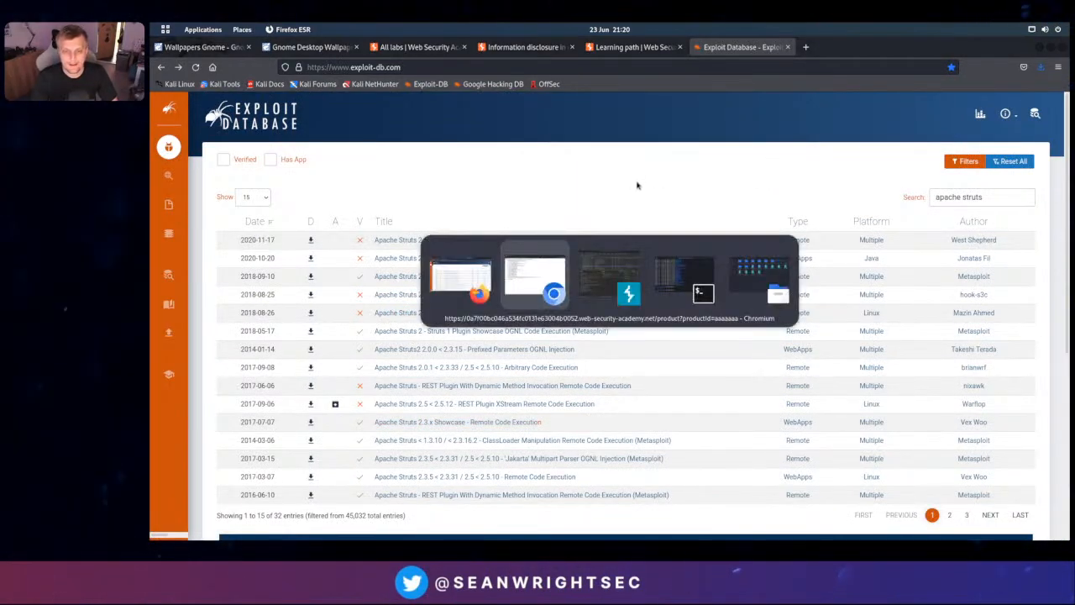
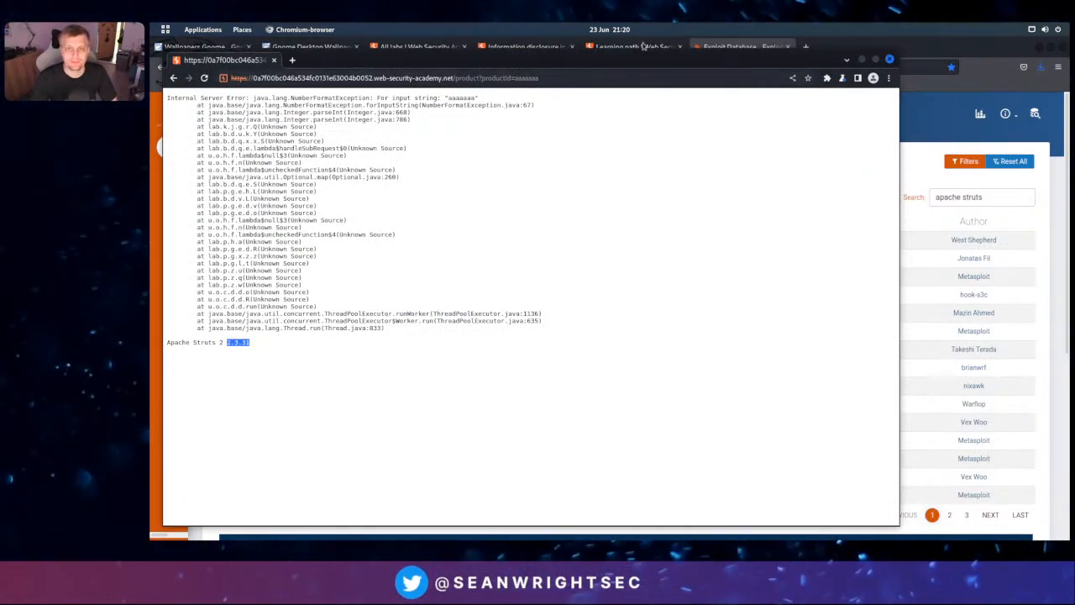
click(629, 46)
click(525, 46)
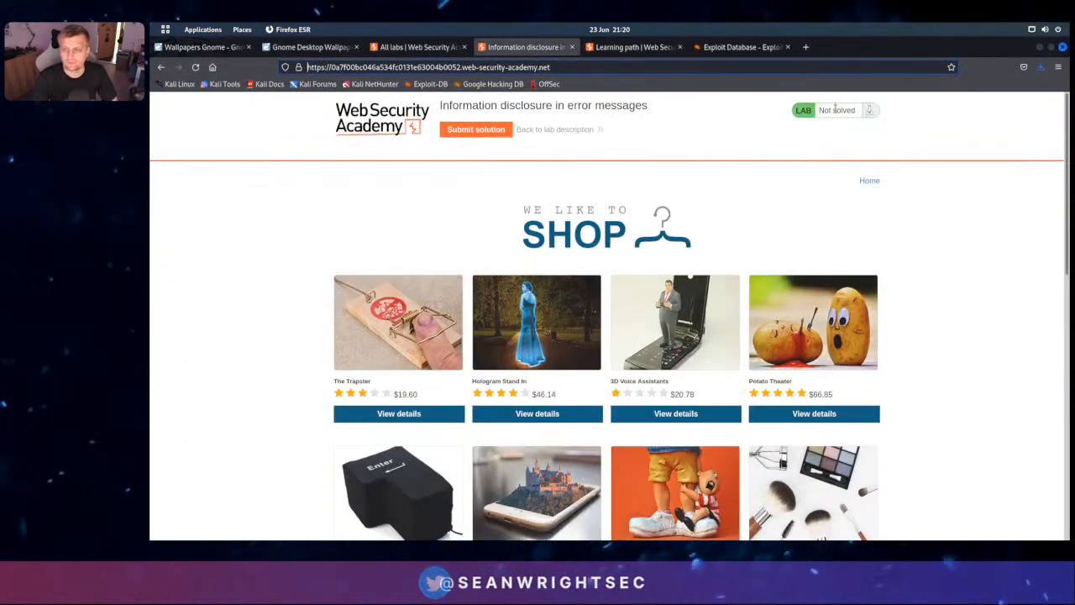
click(475, 130)
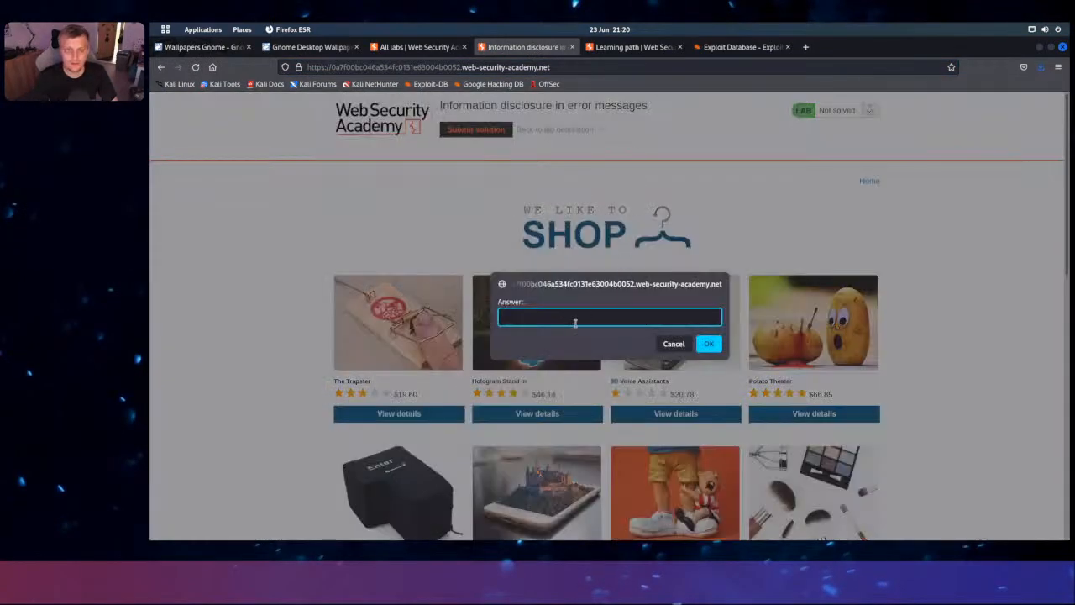
key(alt+Tab)
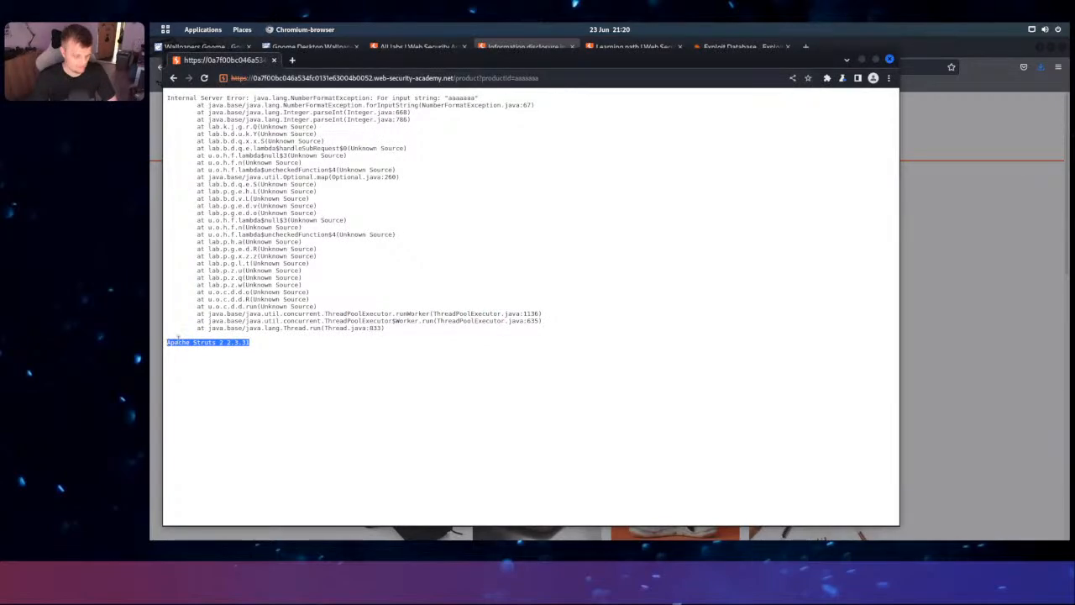
key(alt+Tab)
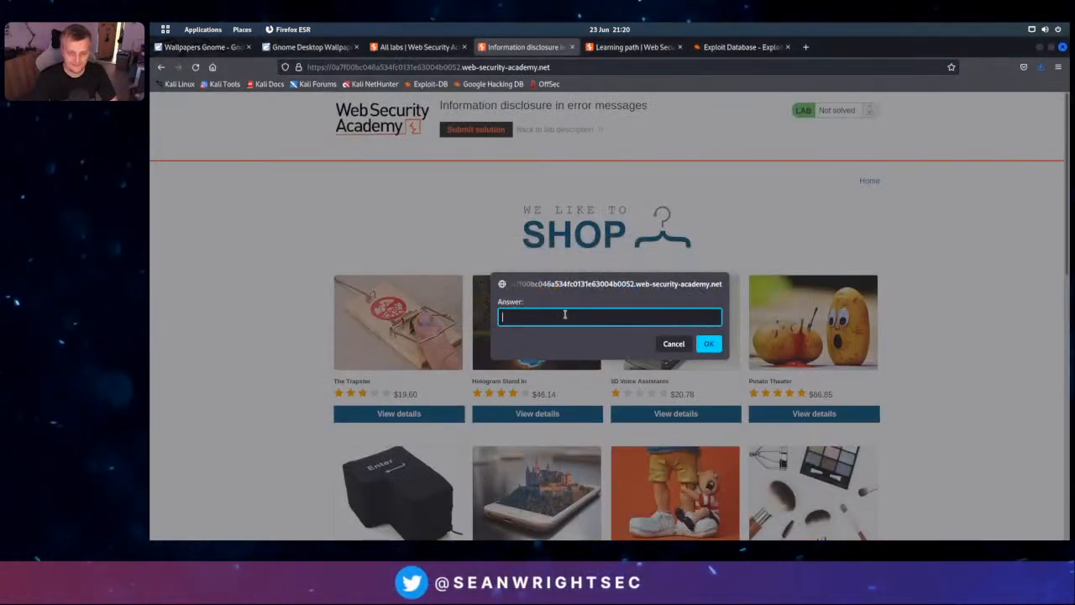
text(Apache Struts 2 2.3.31)
click(710, 344)
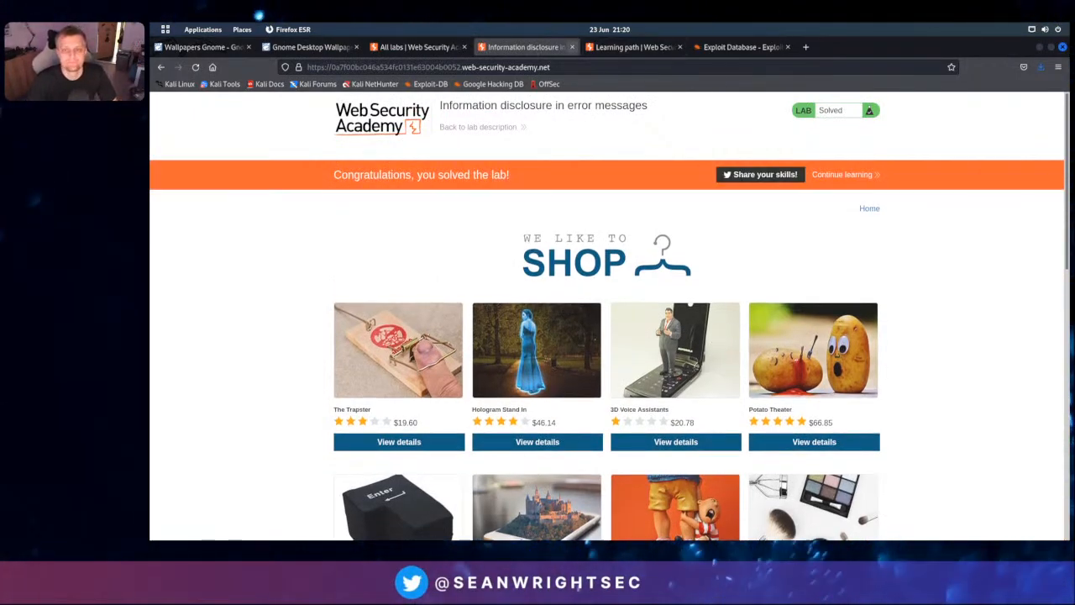
Close the Learning path, Exploit Database and lab tabs, returning to the All labs page
click(669, 49)
click(680, 47)
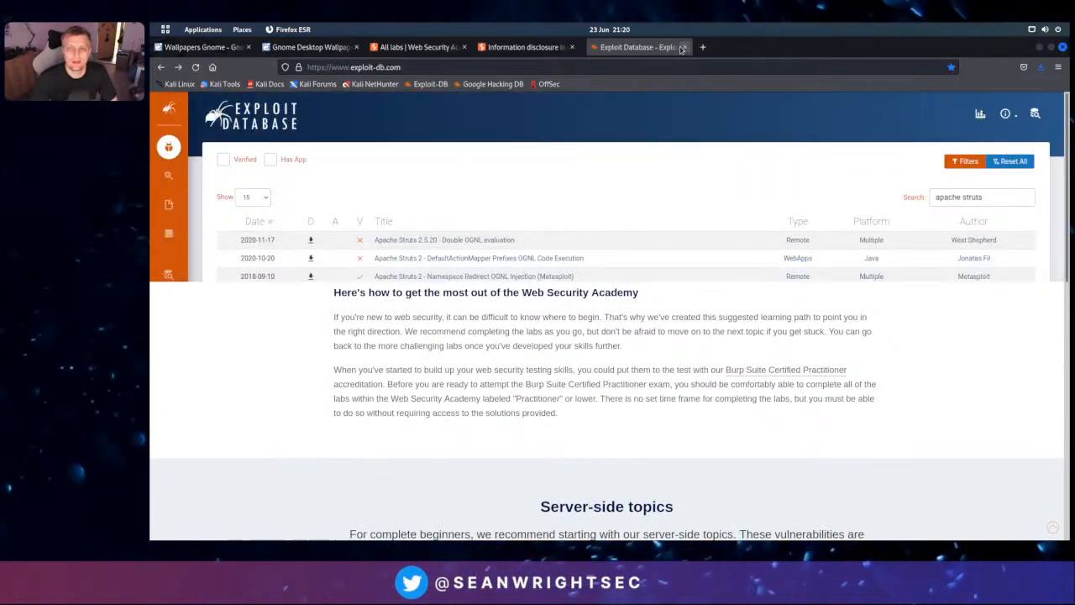
click(680, 47)
click(573, 47)
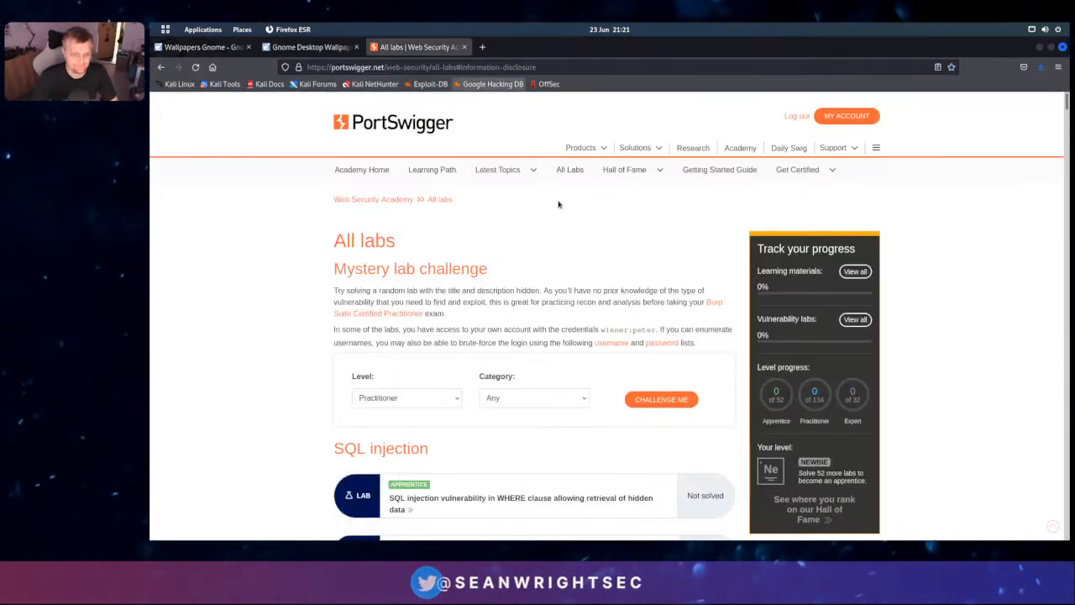
Go to the Information disclosure section of the All labs page using its #information-disclosure address
scroll(493, 280, down, 1)
scroll(493, 280, down, 2)
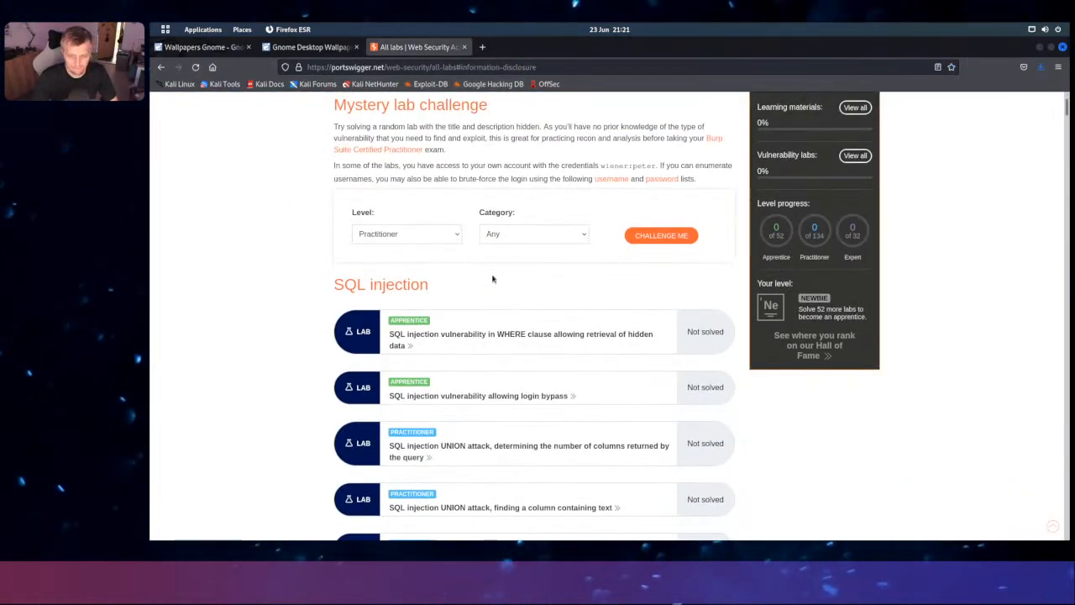
click(539, 67)
key(Return)
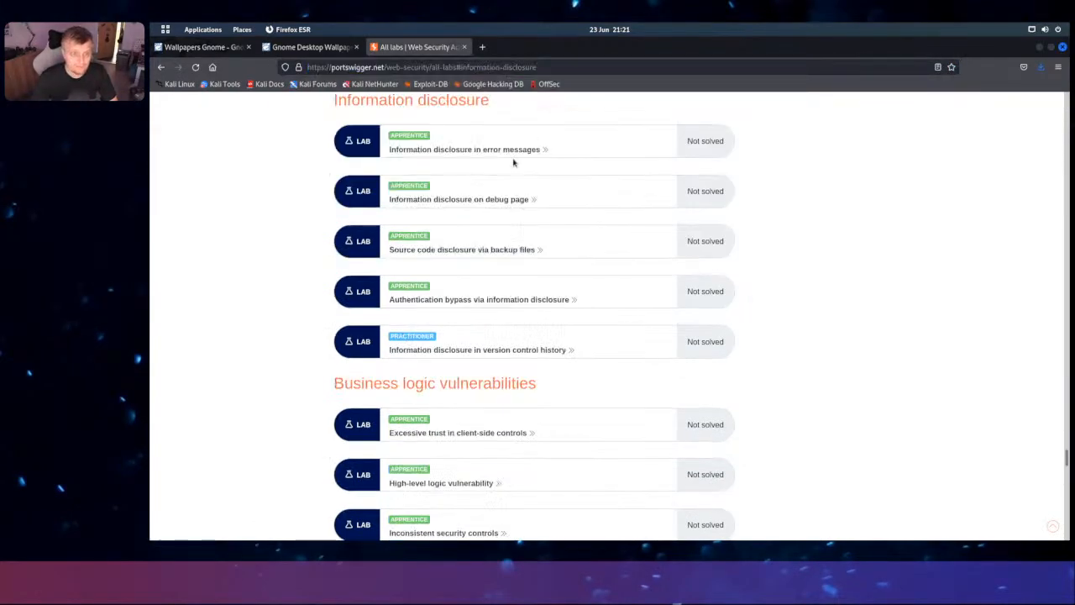
Look over the lab statuses around the Information disclosure section and open "Information disclosure in error messages"
scroll(513, 164, up, 6)
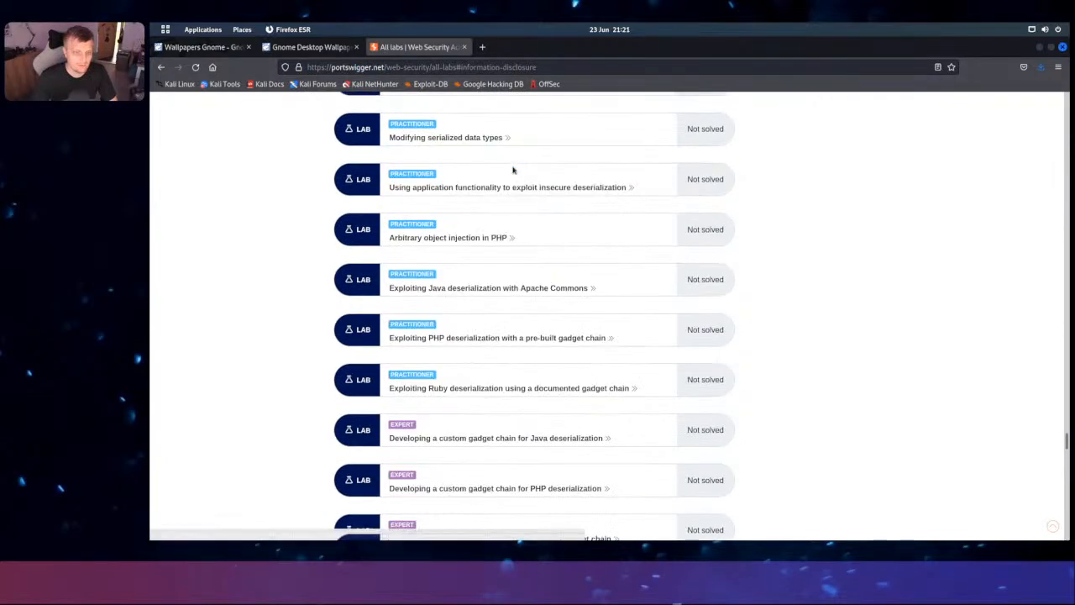
scroll(514, 171, up, 3)
scroll(512, 171, down, 3)
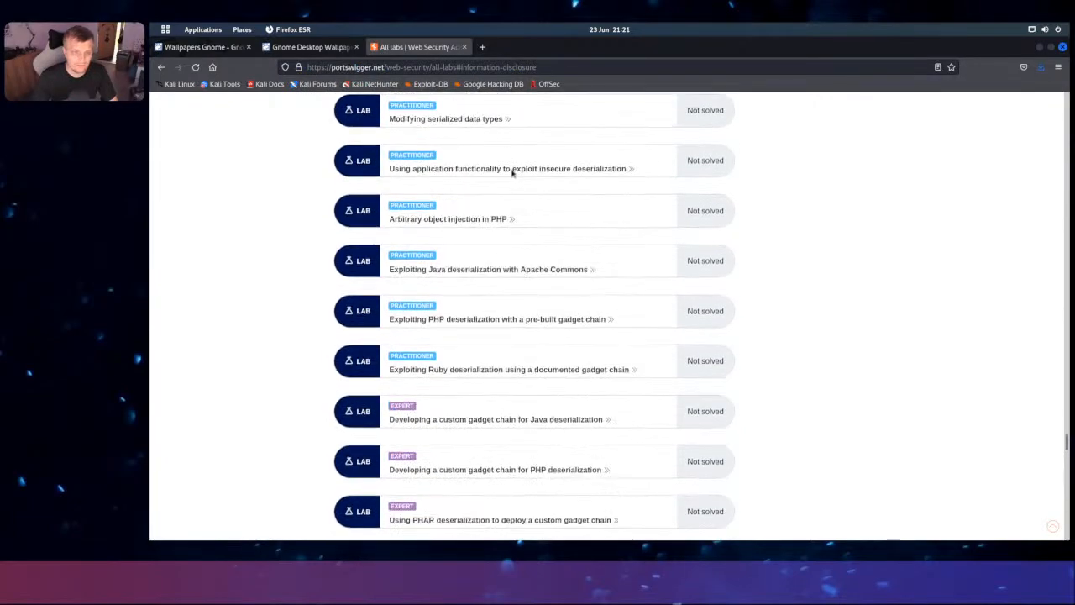
scroll(512, 173, down, 5)
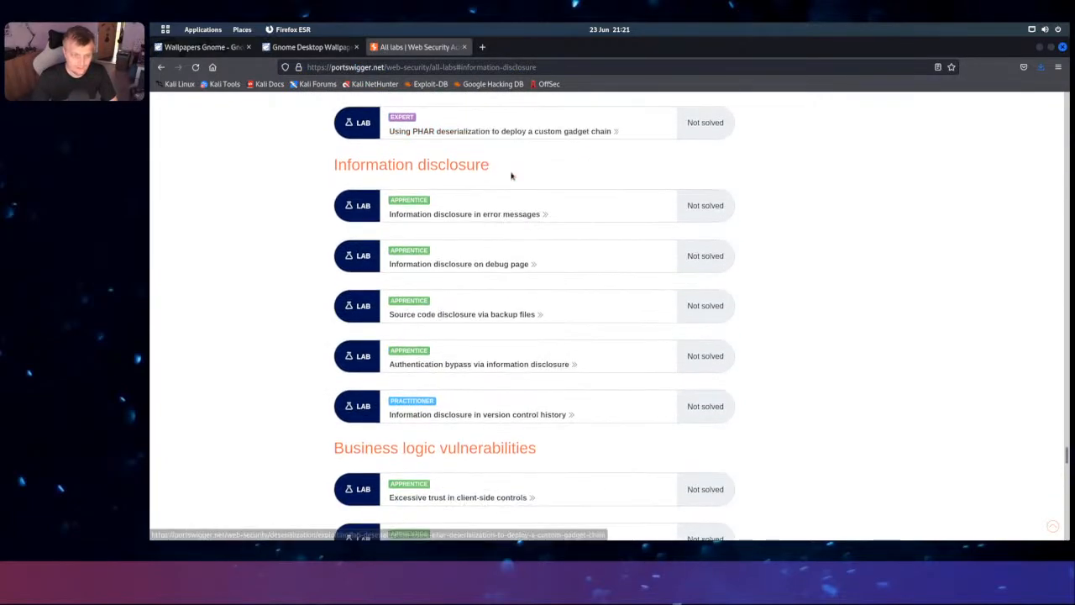
scroll(510, 173, down, 1)
click(492, 145)
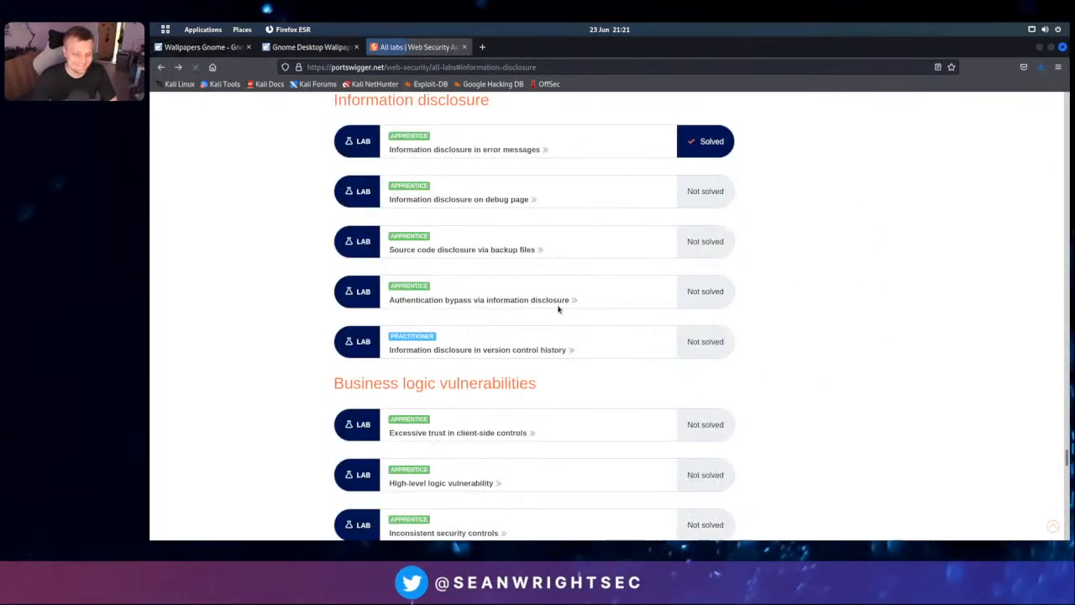
Launch the "Information disclosure on debug page" lab in Firefox and load the lab's address in Chromium
click(494, 200)
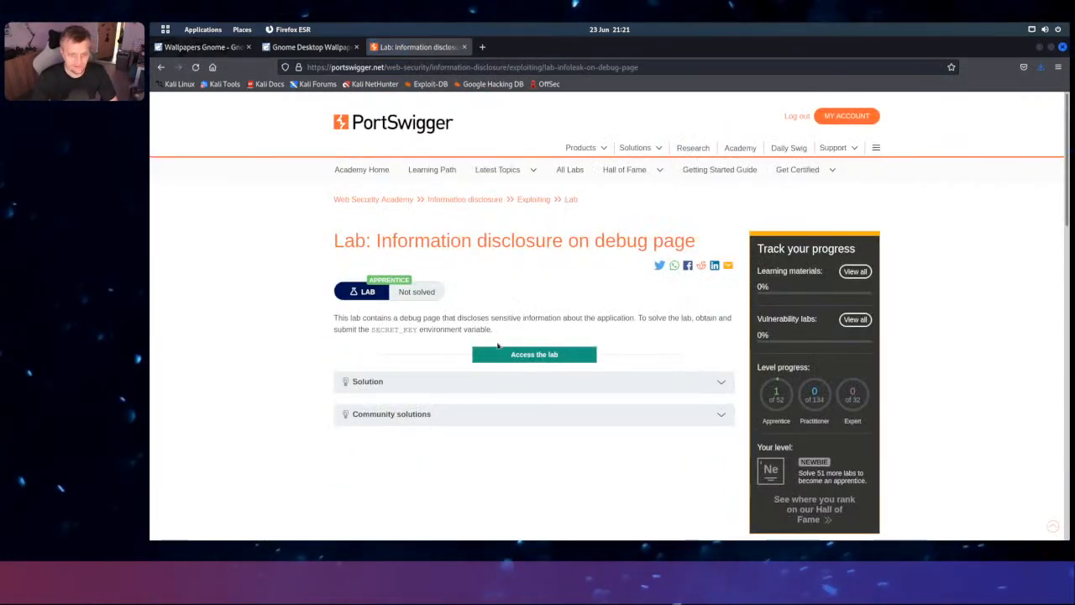
click(536, 356)
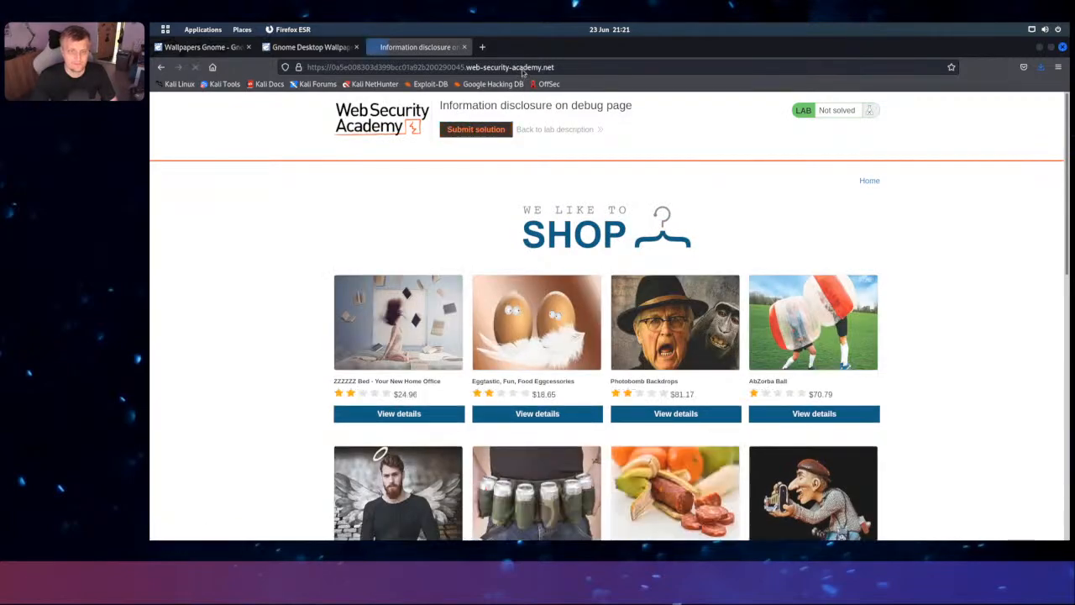
click(522, 69)
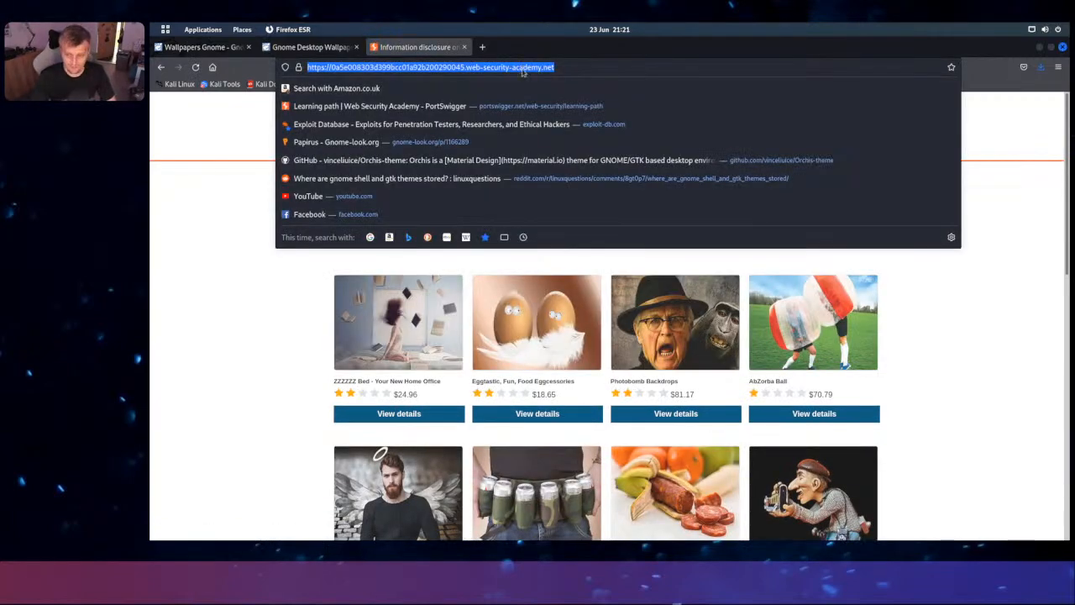
key(alt+Tab)
click(389, 79)
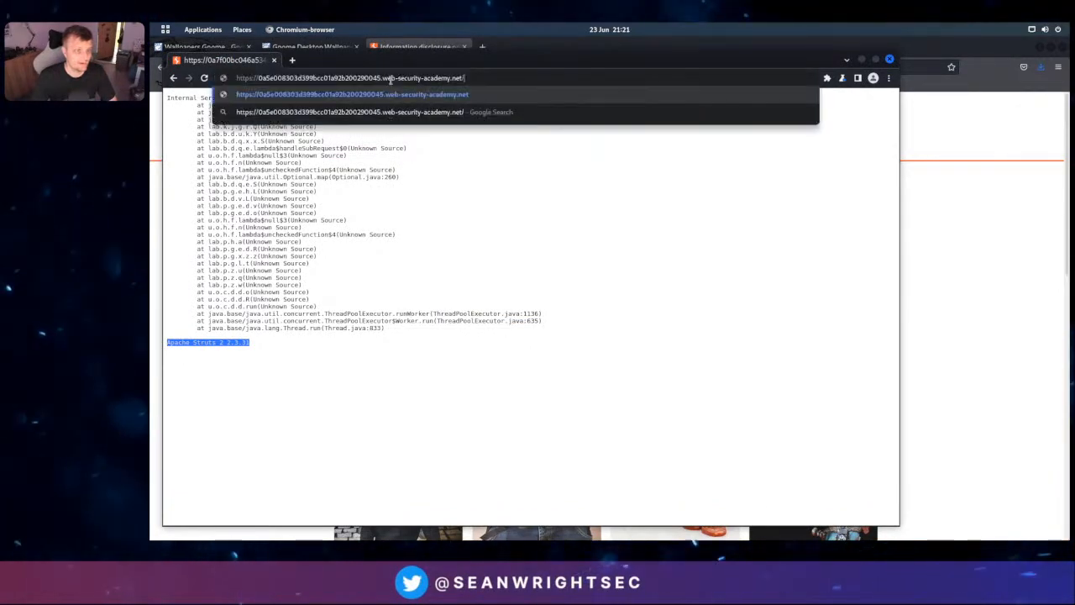
key(Down)
key(Return)
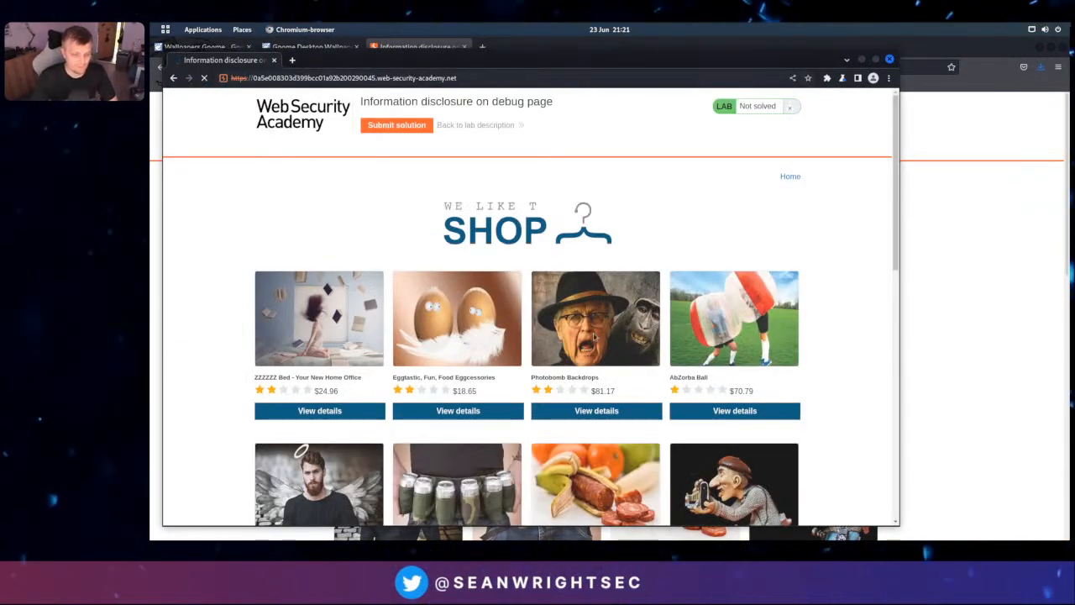
Look at the ZZZZZZ Bed and AbZorba Ball product pages and return to the shop's home page
click(331, 411)
scroll(696, 211, down, 3)
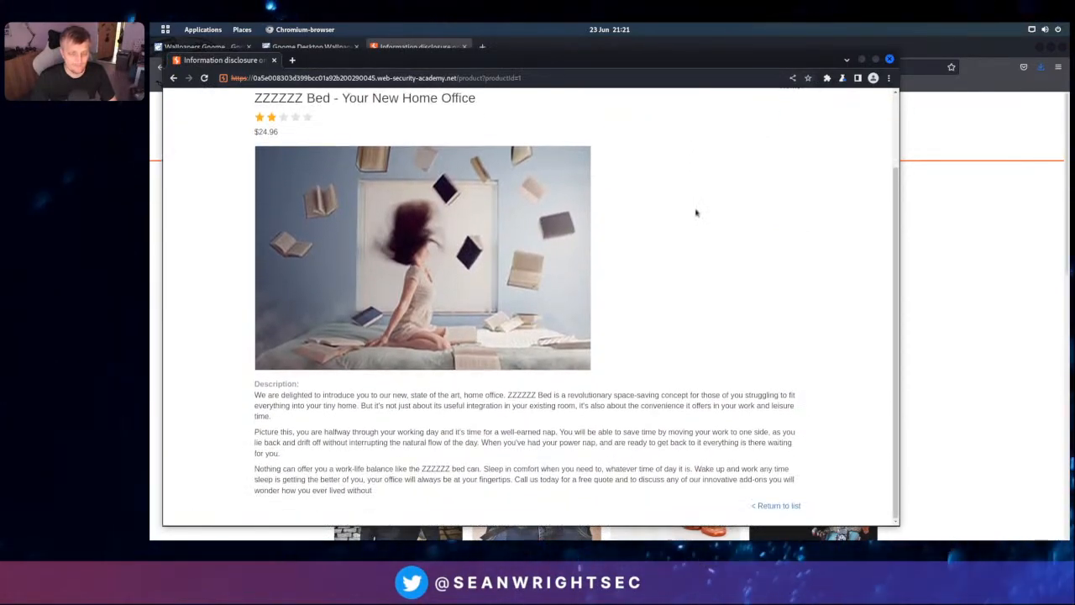
scroll(574, 173, up, 3)
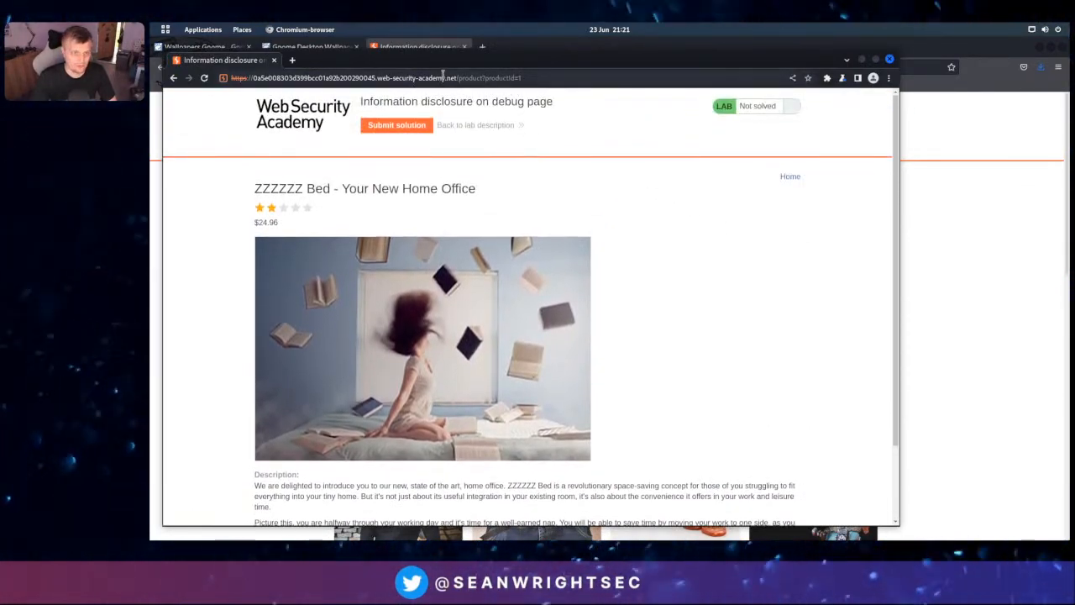
click(173, 78)
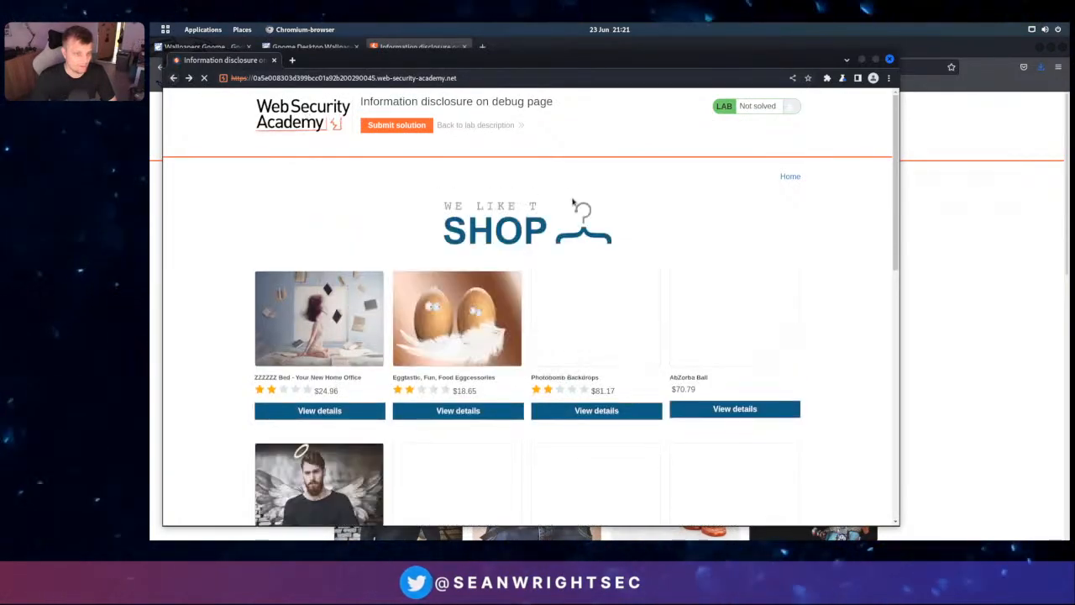
click(753, 411)
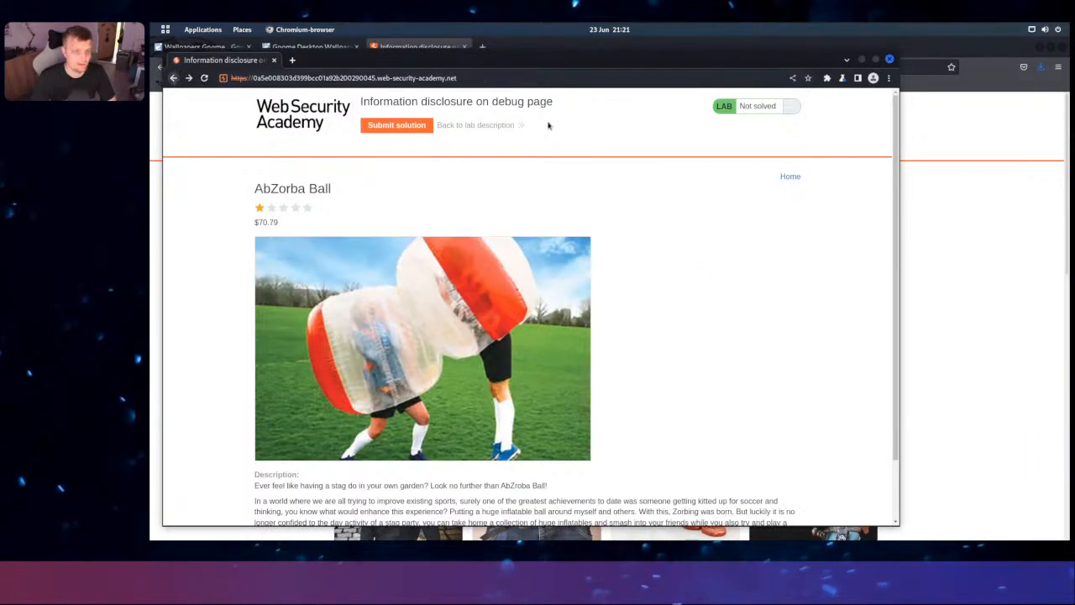
key(alt+Left)
Request /robots.txt on the lab site, and look through the product list back on the shop's home page
click(462, 78)
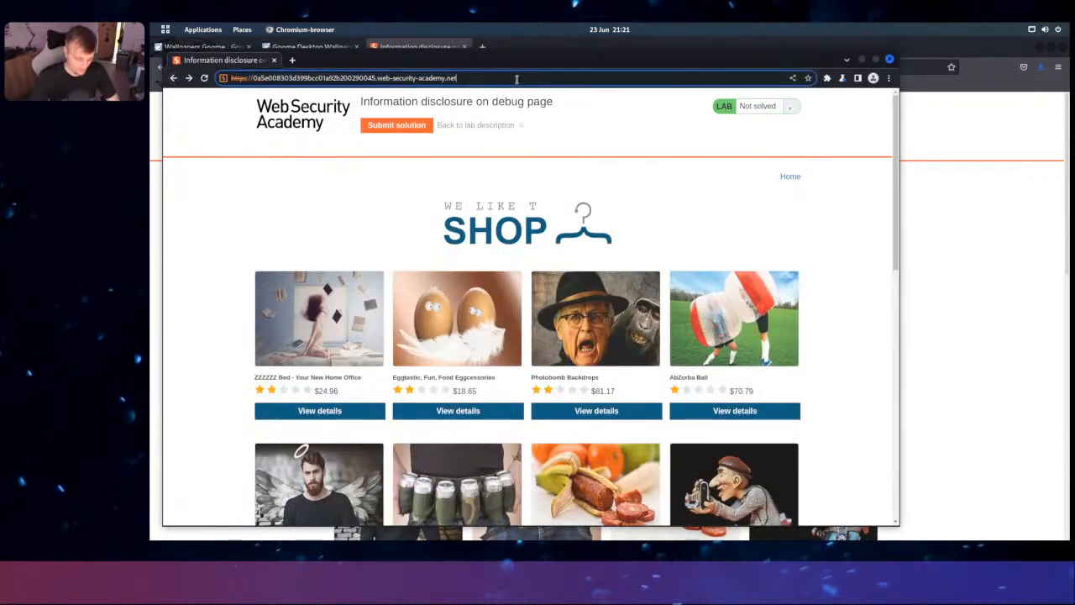
click(516, 78)
text(/robots.txt)
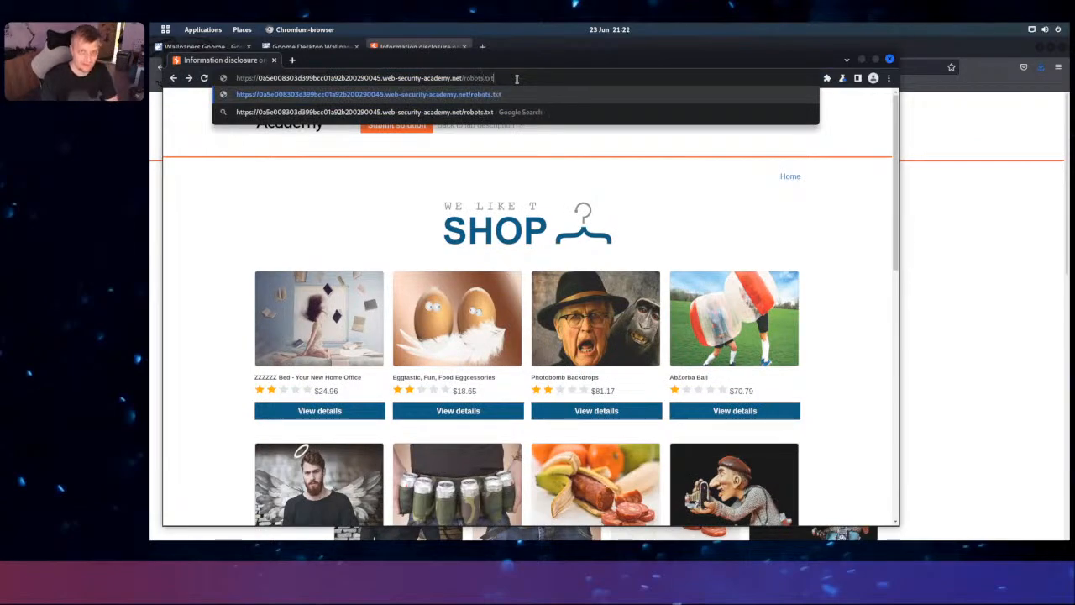
key(Return)
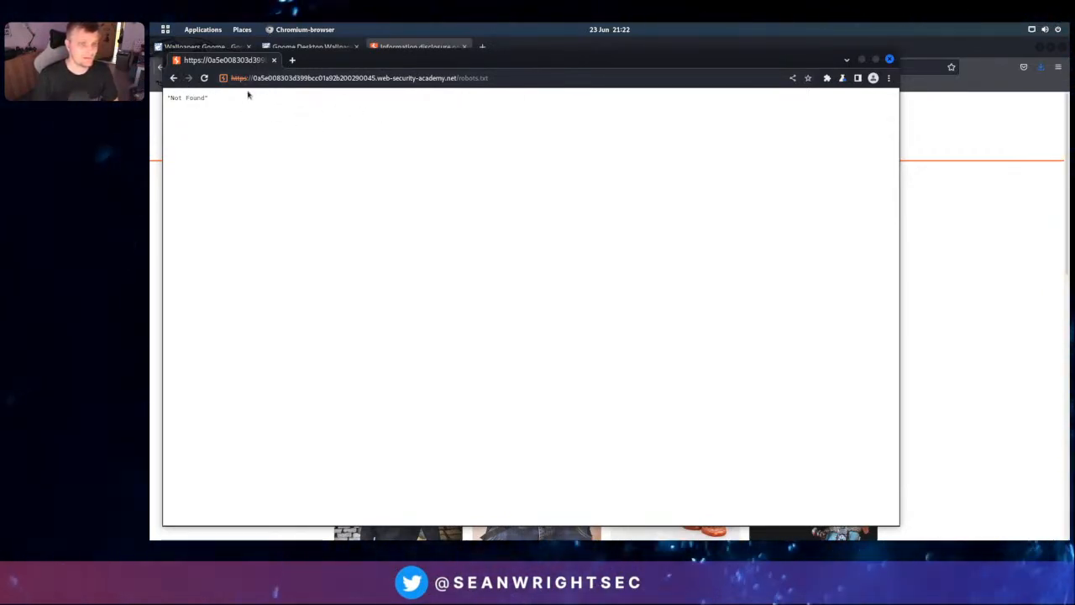
click(175, 79)
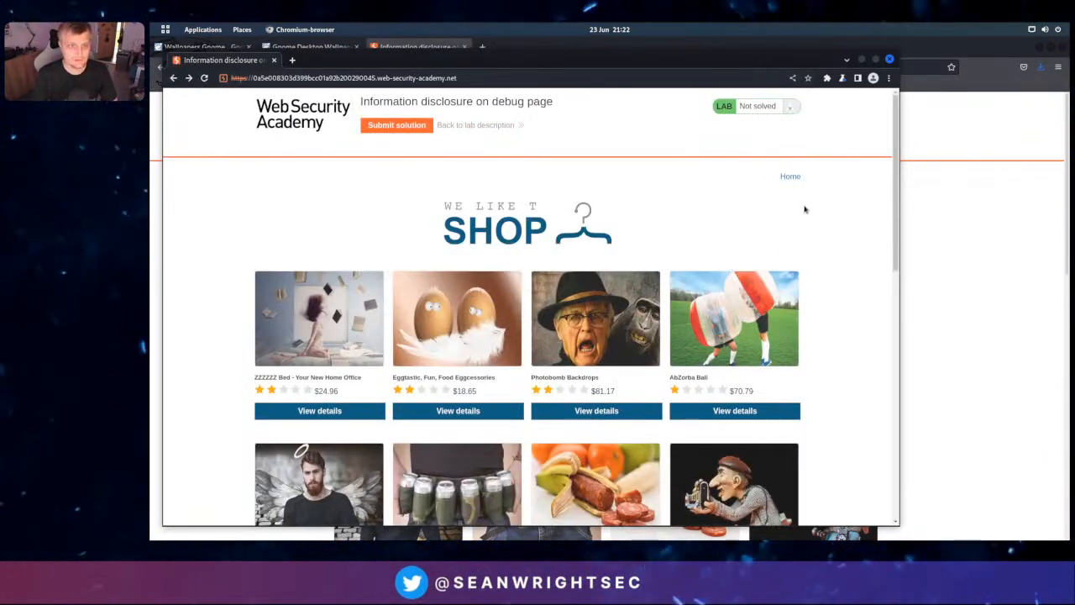
scroll(805, 209, down, 6)
scroll(805, 209, down, 2)
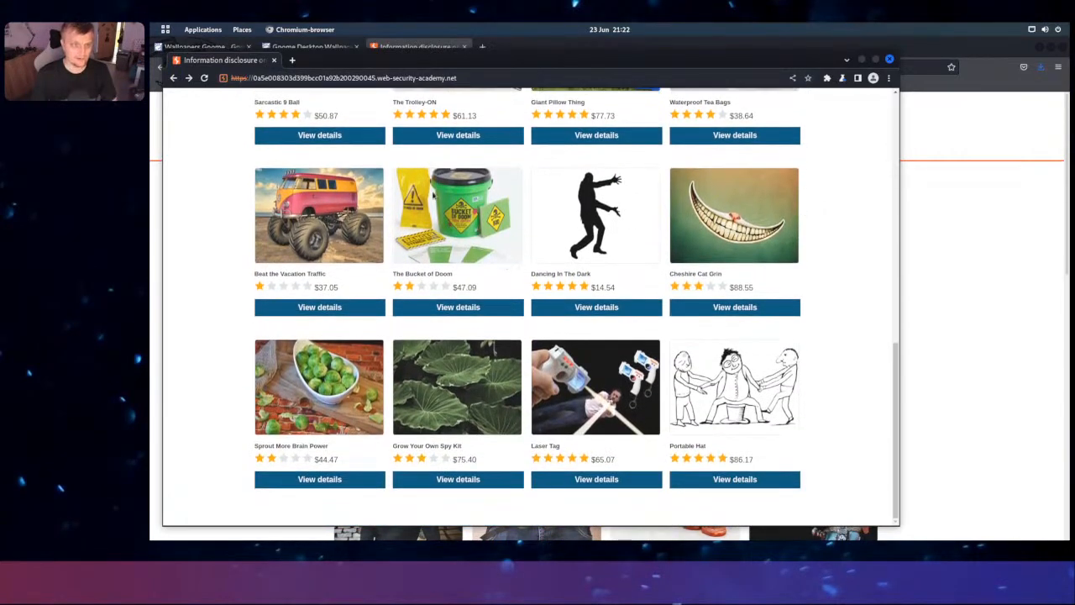
Search Google for "apache struts debug page" in a new Firefox tab and open the Apache Struts Debugging page
click(964, 132)
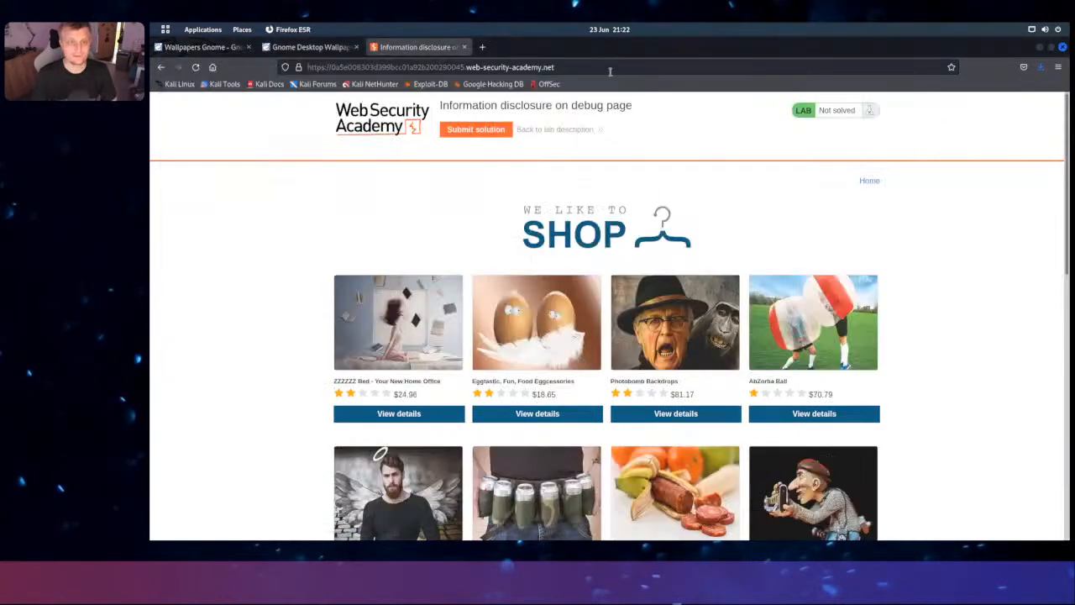
click(483, 48)
text(apache struts)
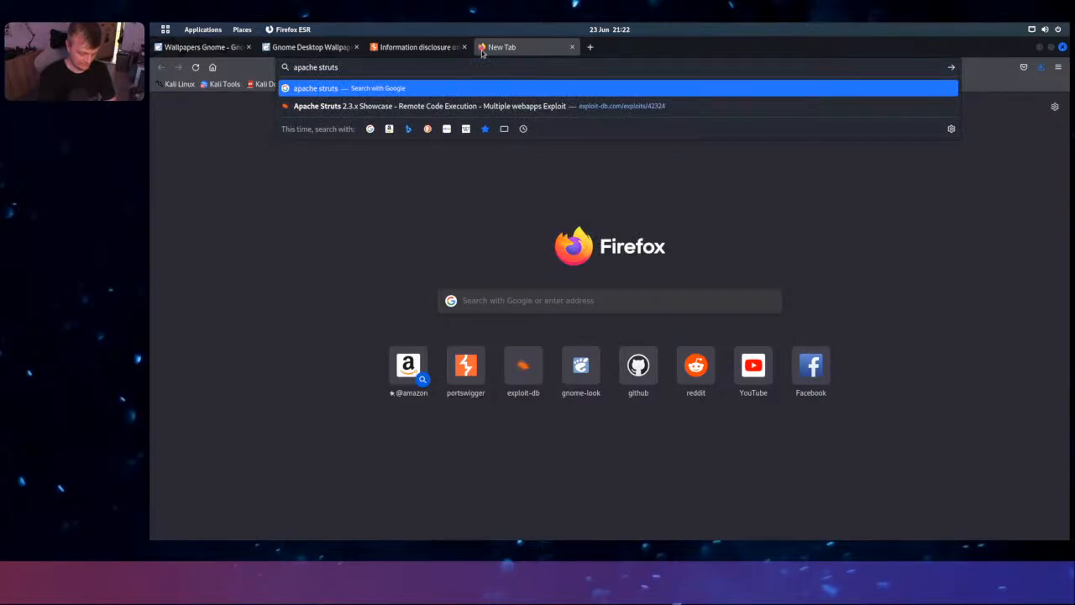
text( debug page)
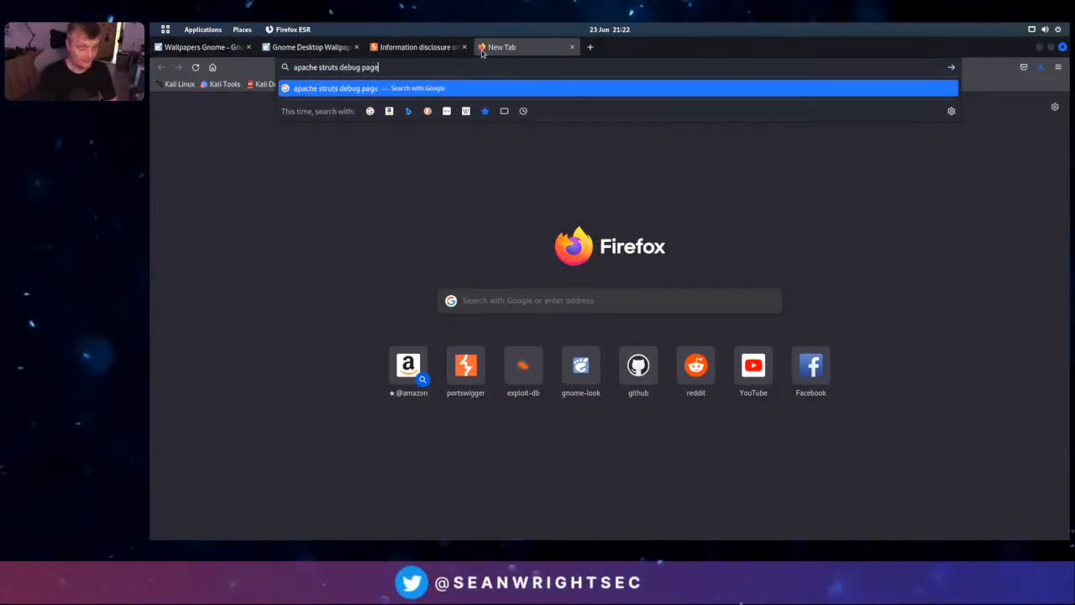
key(Return)
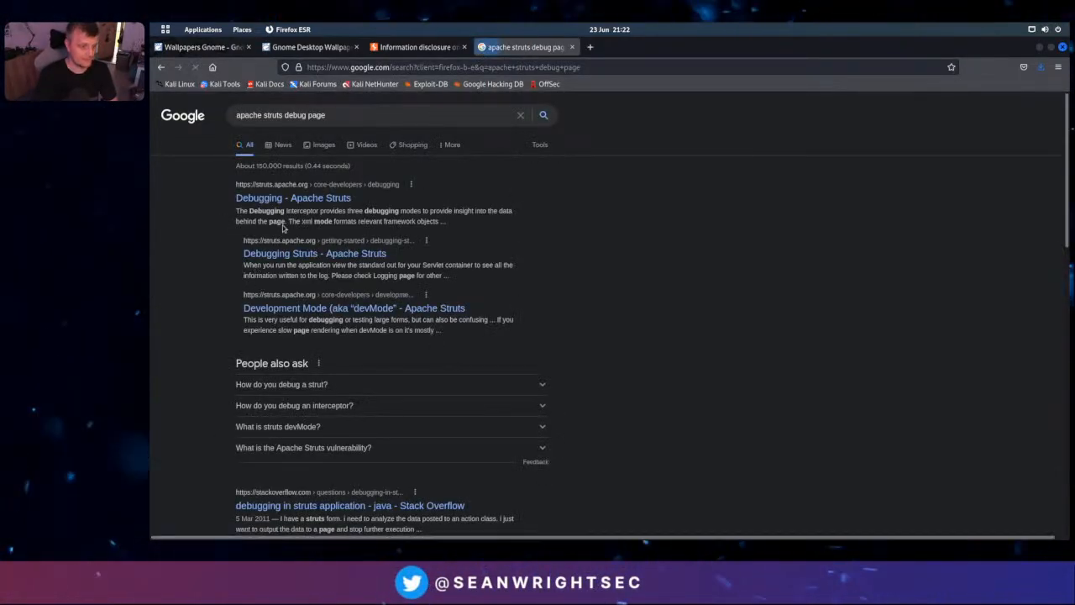
middle_click(288, 199)
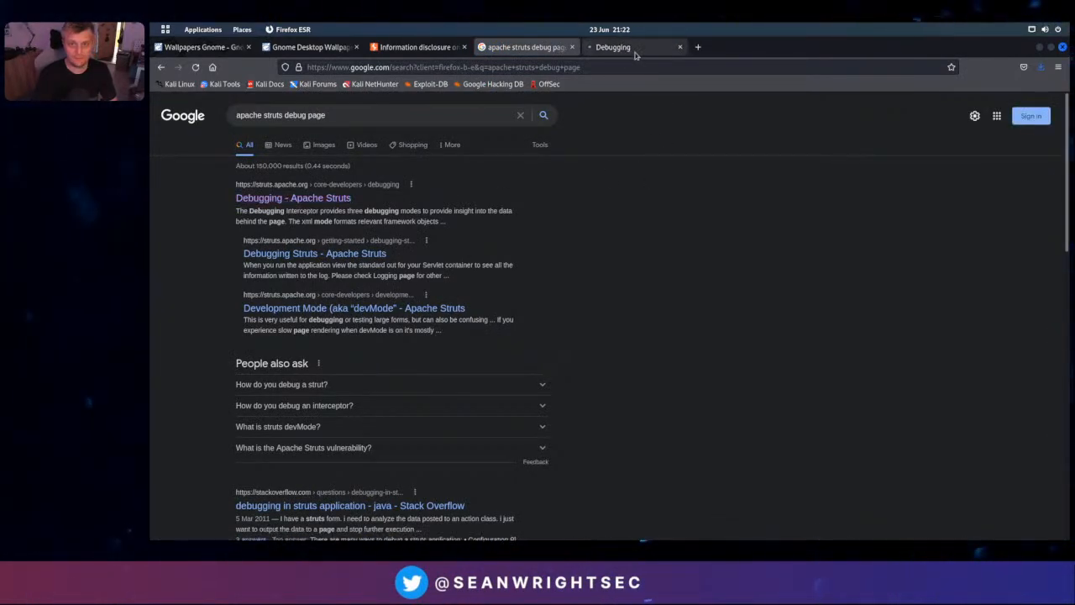
click(622, 47)
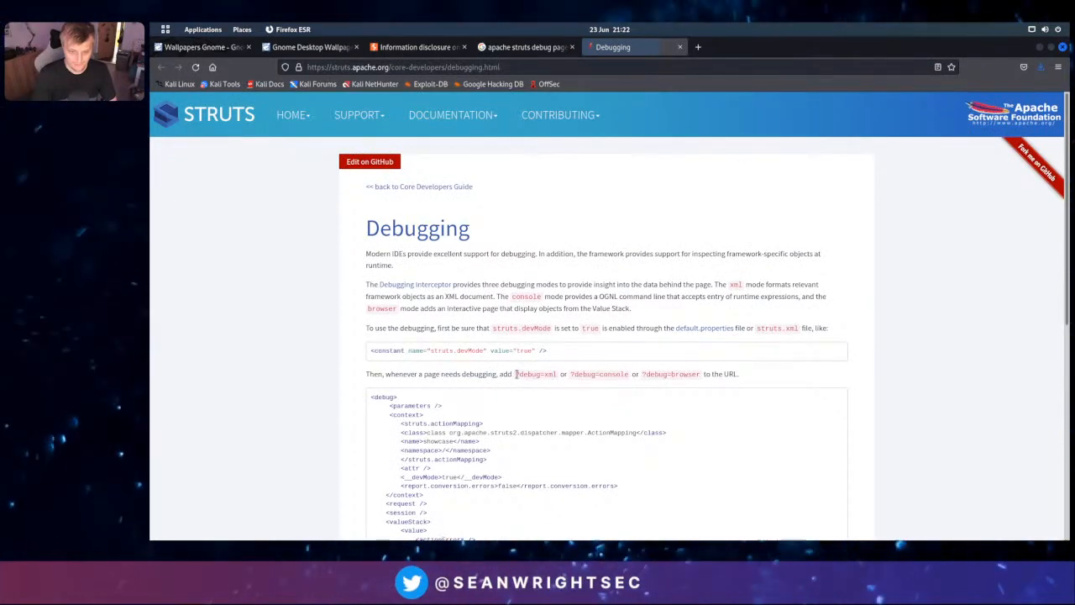
Copy ?debug=browser from the Struts documentation, load the lab's home page in Chromium with it, and look over the page
drag(514, 376, 558, 377)
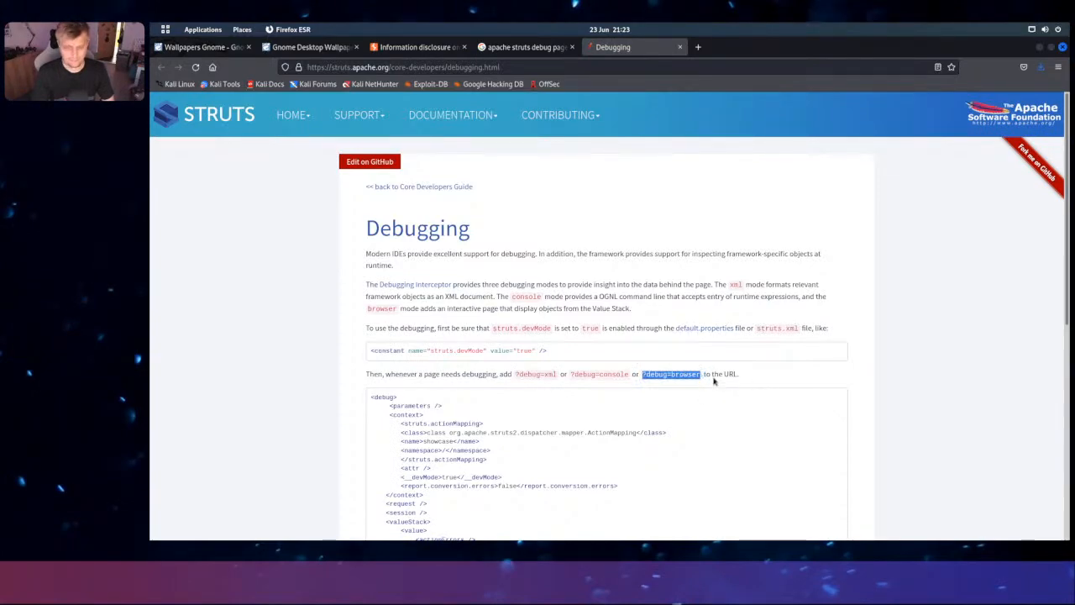
key(alt+Tab)
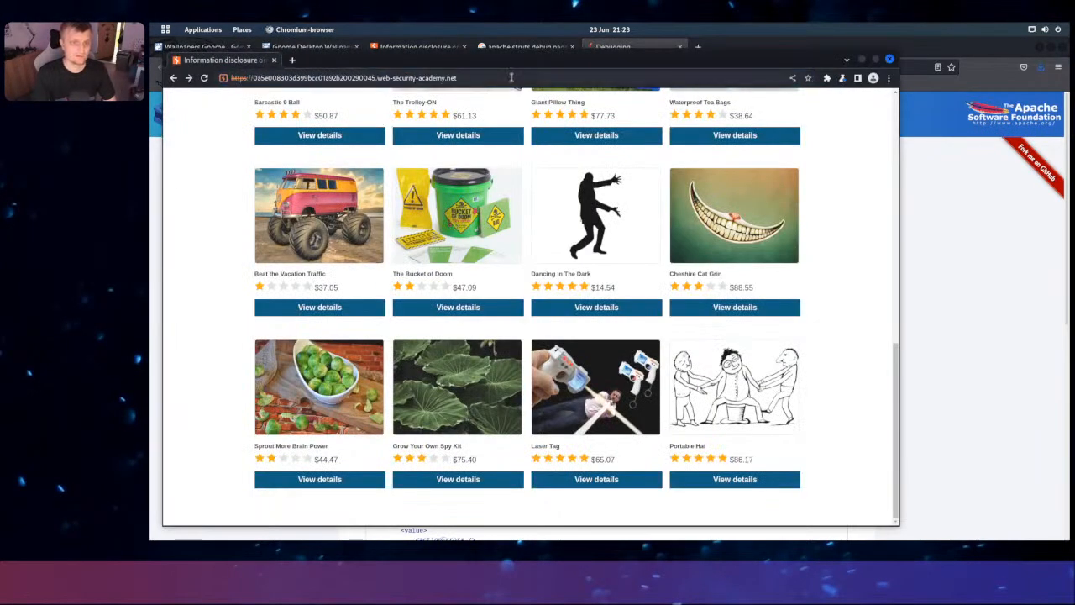
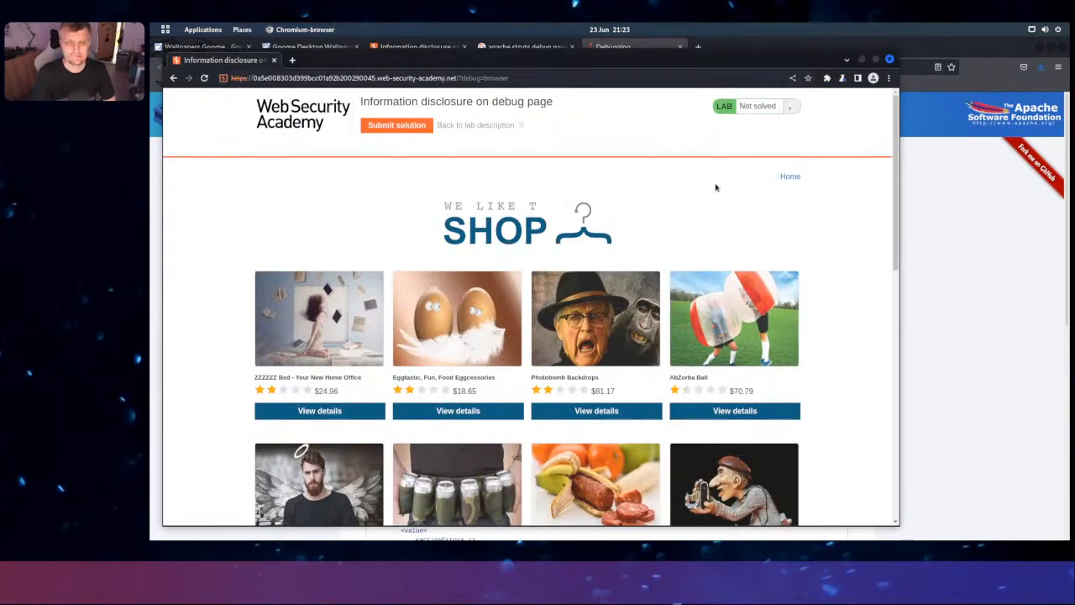
scroll(720, 203, down, 3)
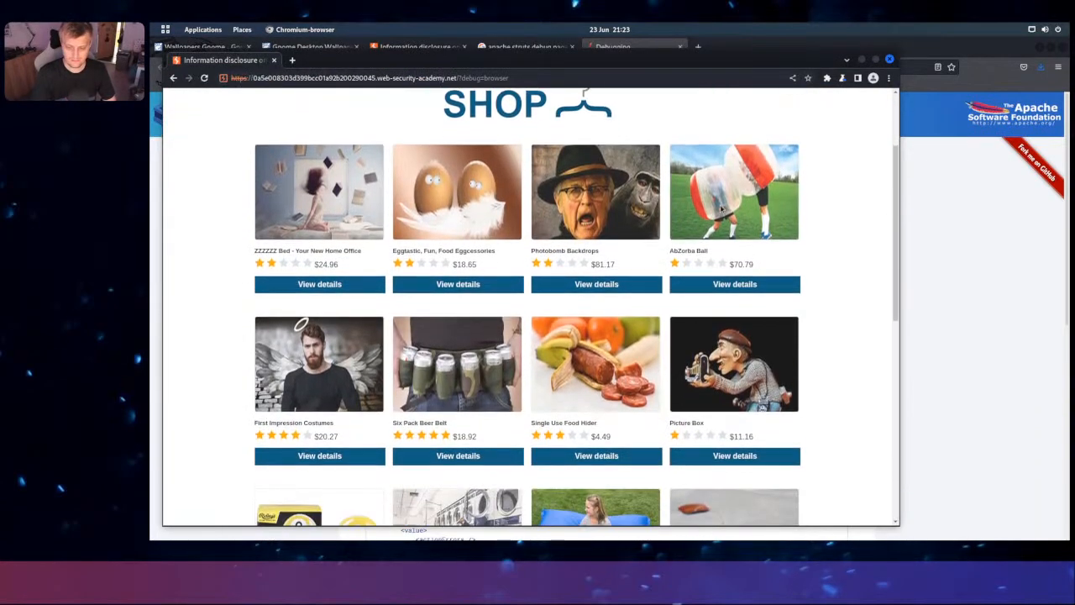
scroll(722, 232, down, 6)
scroll(729, 207, up, 2)
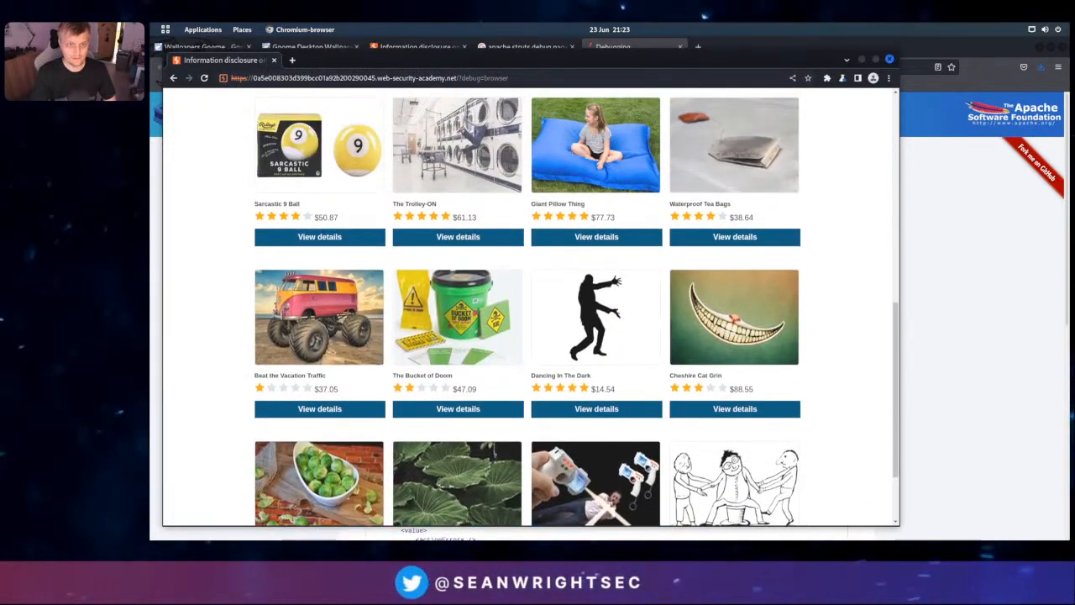
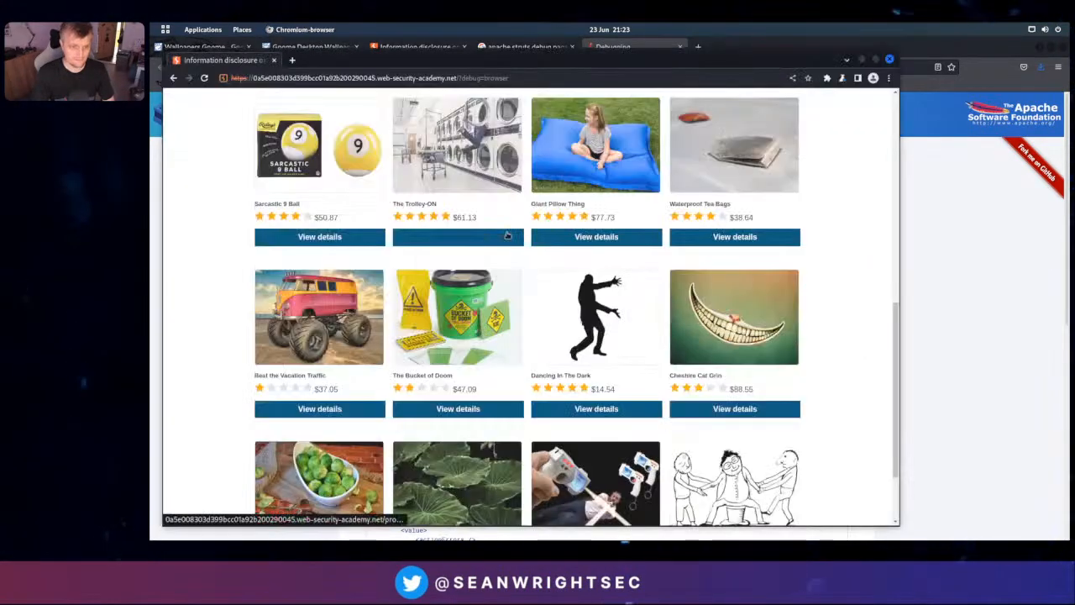
Reload the shop's home page with the debug parameter set to xml
double_click(483, 77)
text(xml)
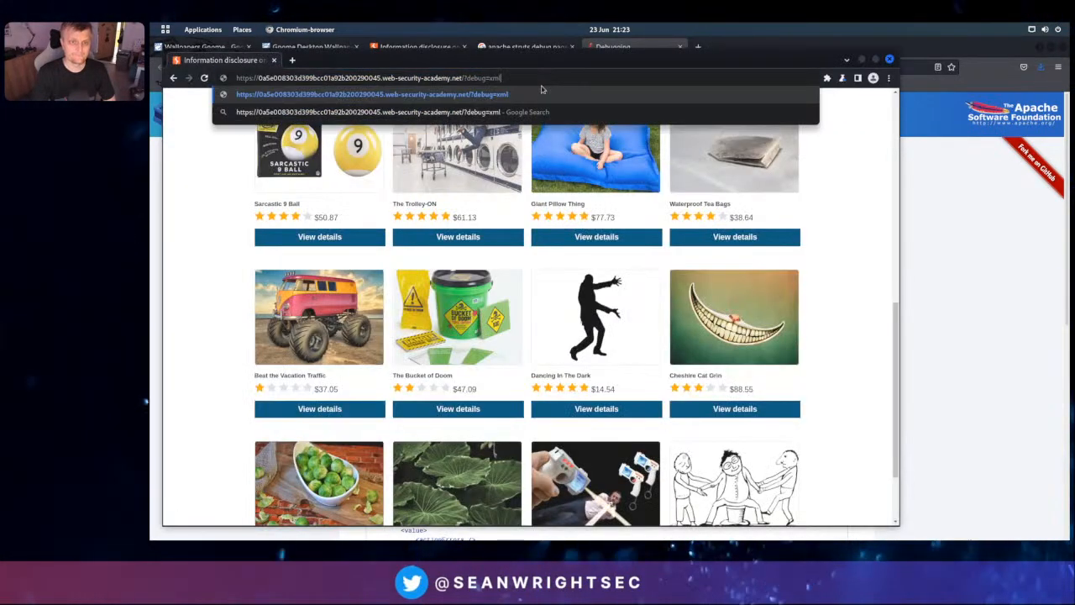
key(Return)
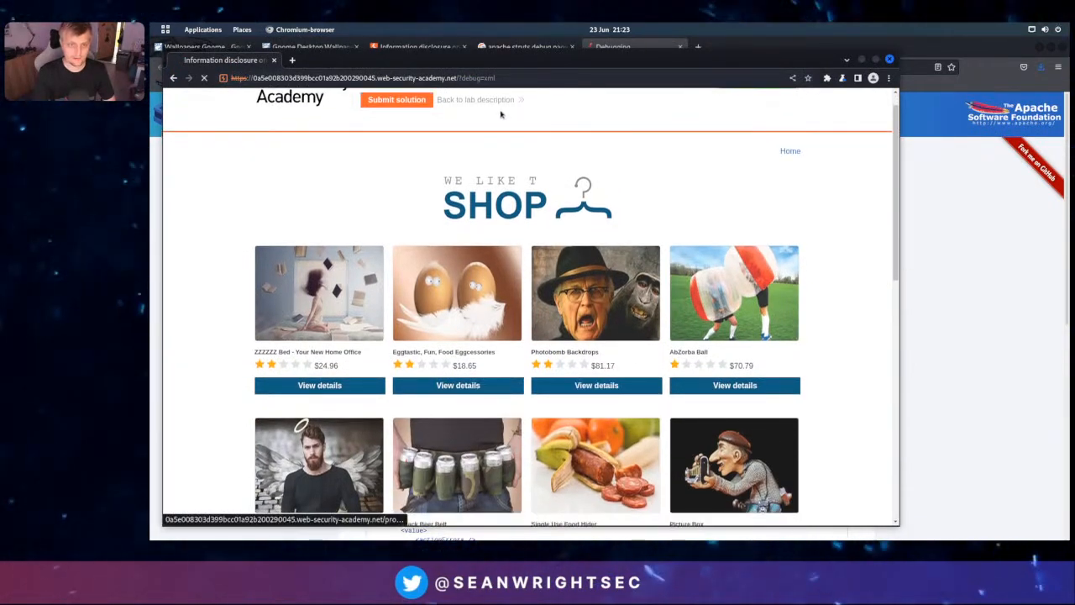
Open the Photobomb Backdrops product page and reload it with &debug=xml added to its address
click(597, 411)
double_click(557, 78)
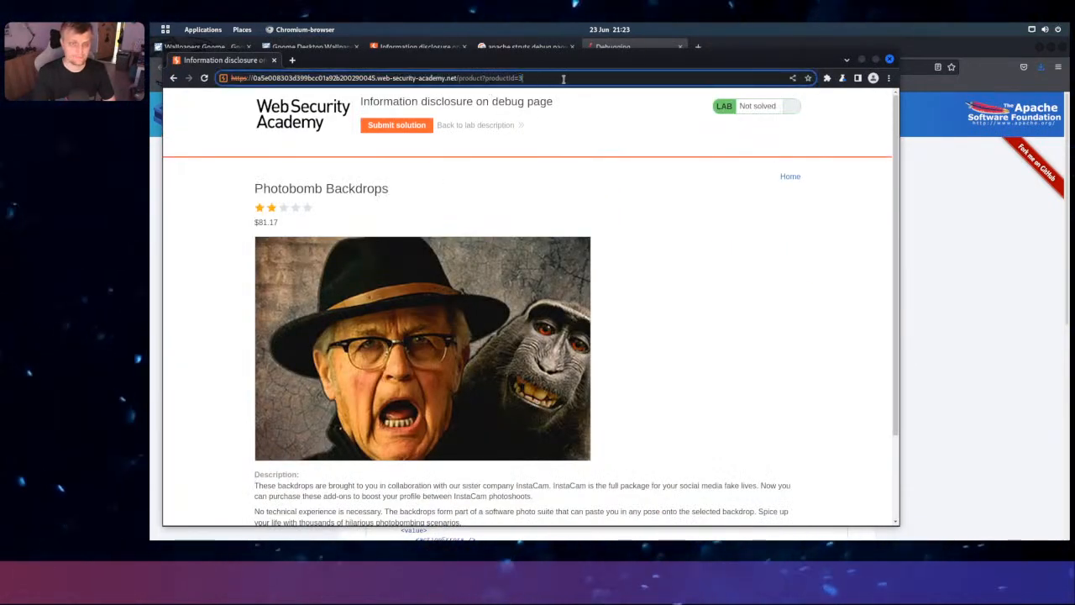
text(xml)
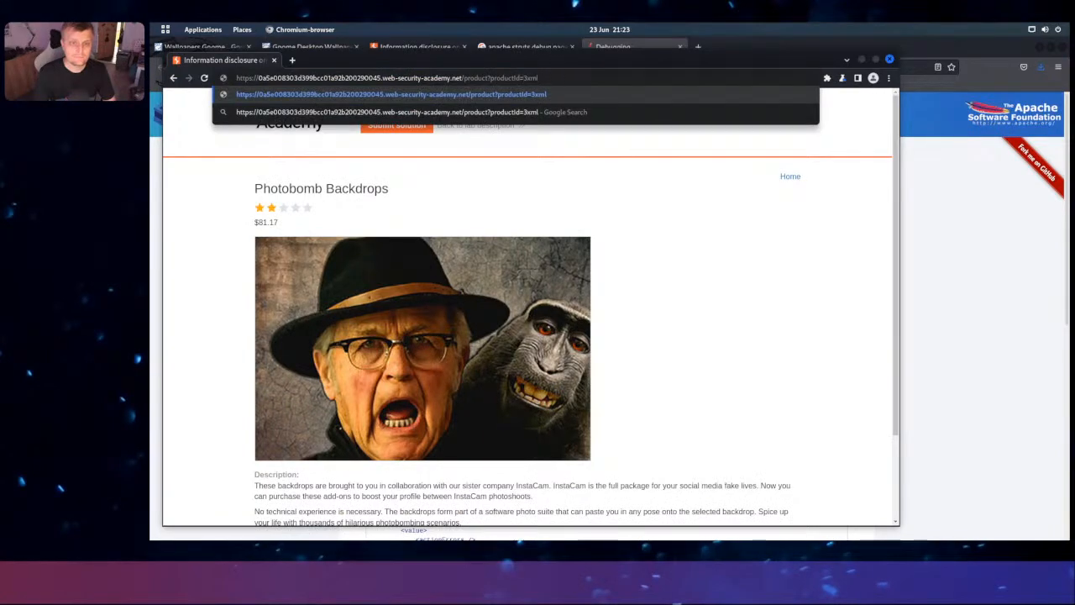
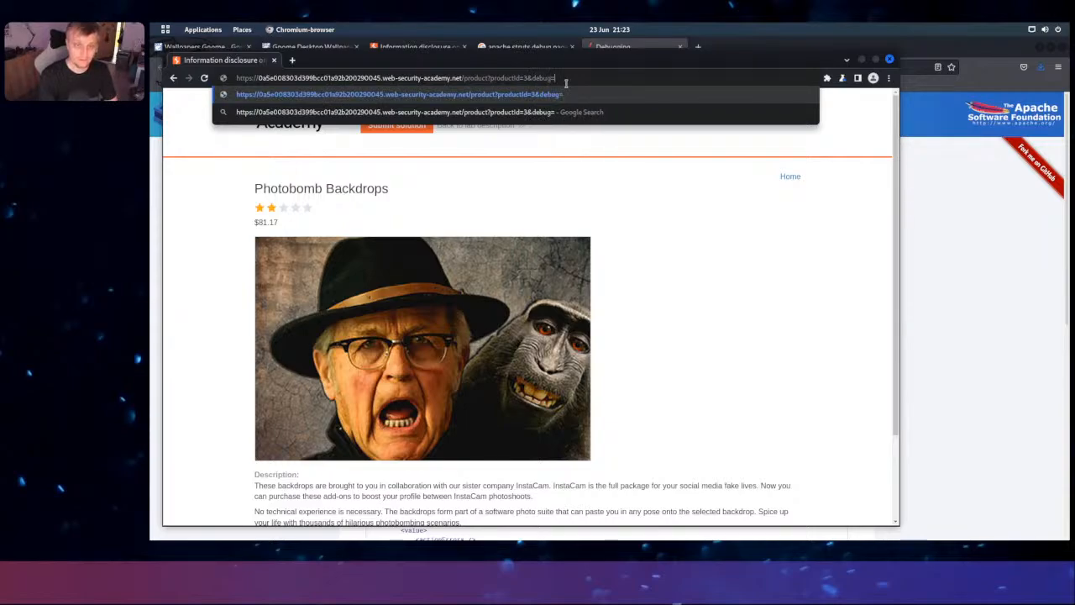
key(Return)
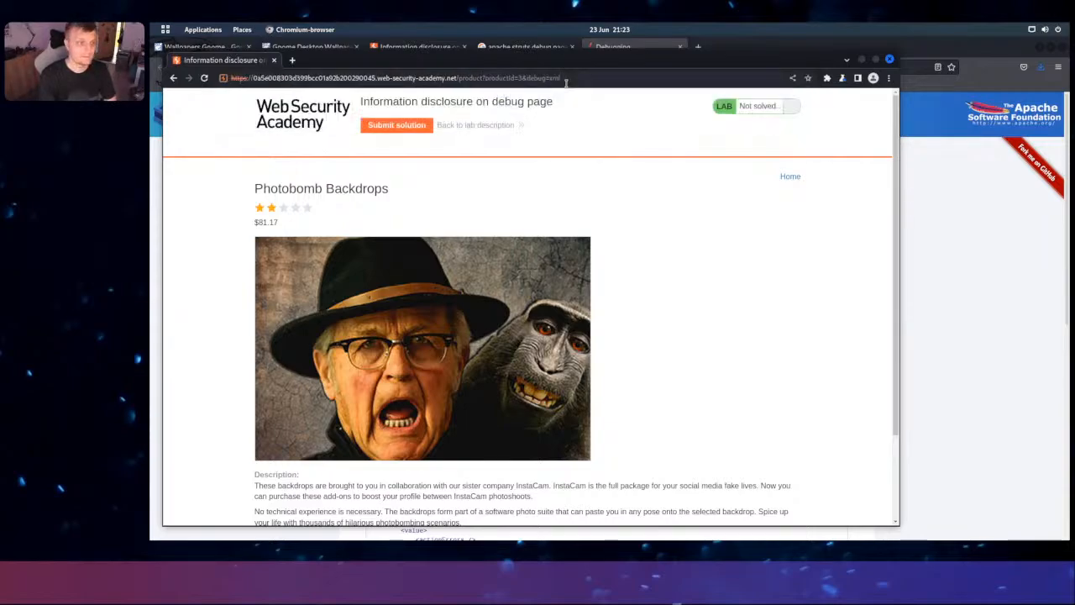
Examine the product page for debug output and switch back to the Struts Debugging page in Firefox
click(566, 78)
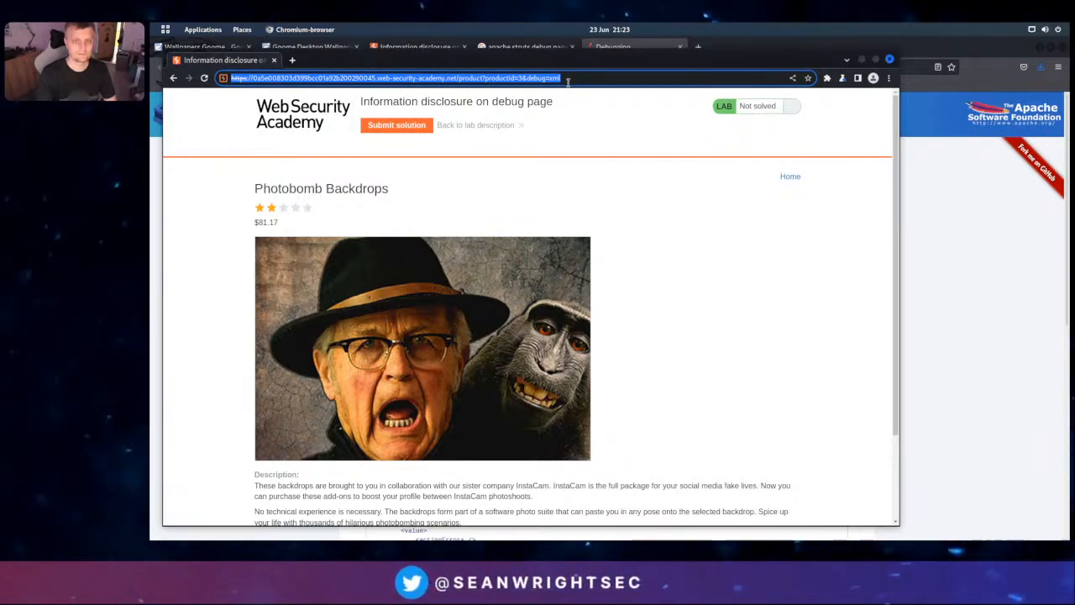
click(704, 267)
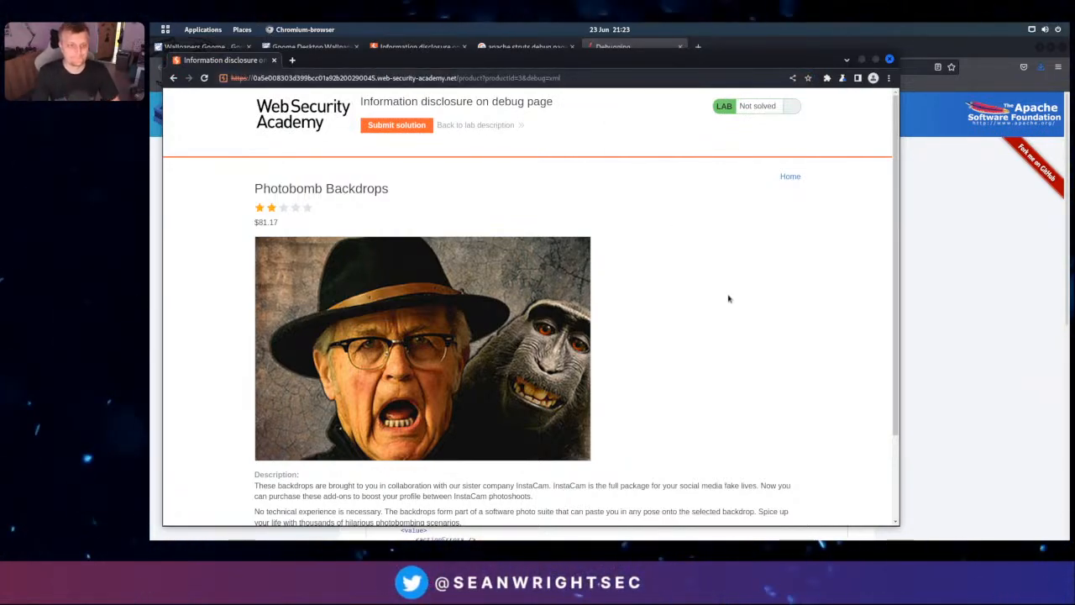
scroll(728, 300, down, 2)
key(alt+Tab)
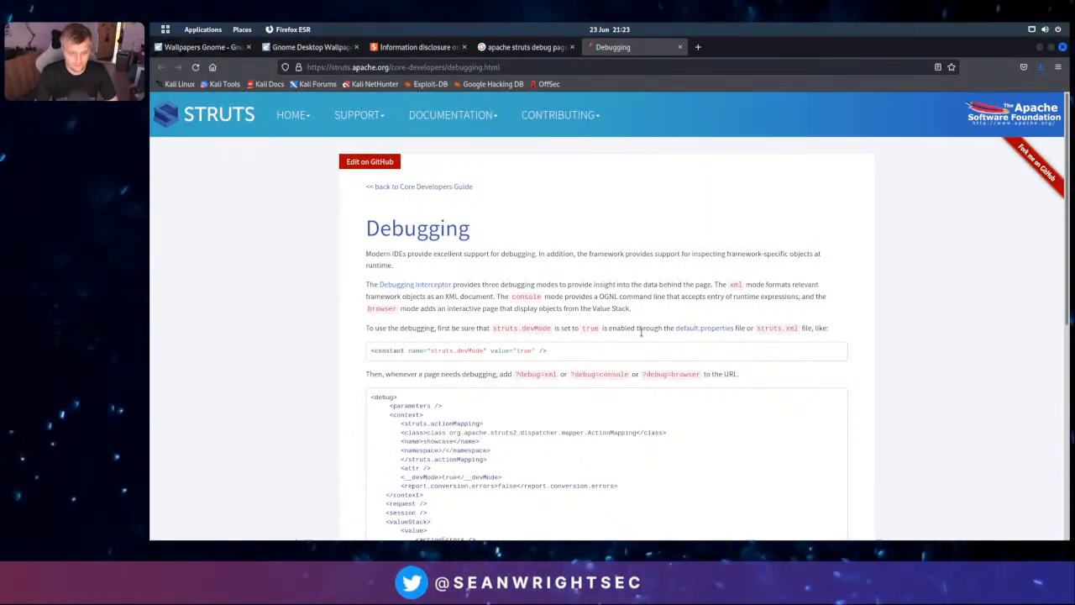
Find the ?debug=console parameter in the notes below the XML sample on the Struts Debugging page and copy it
scroll(641, 332, down, 8)
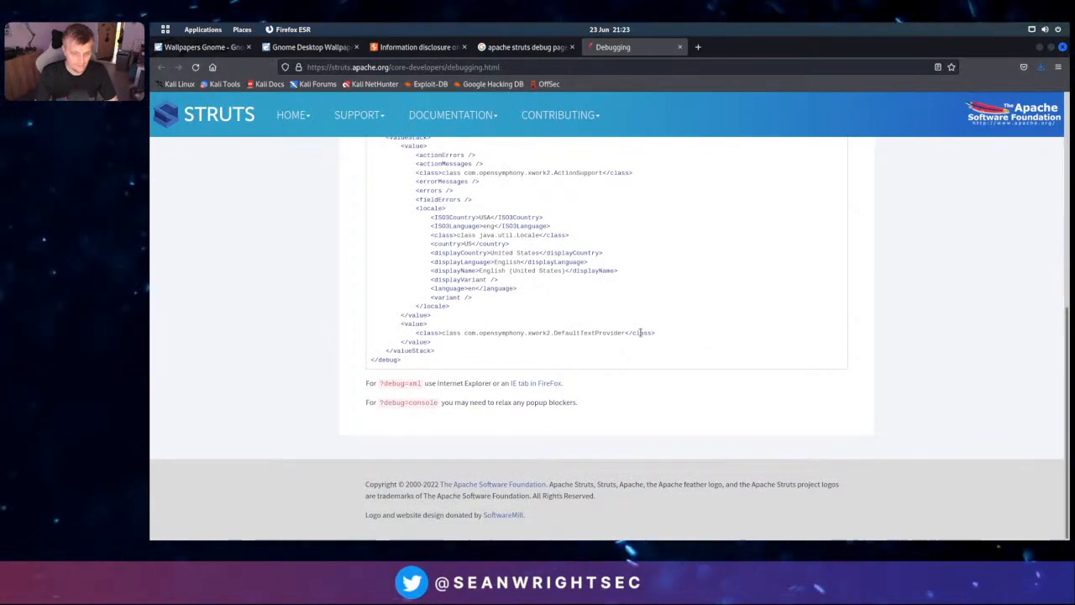
scroll(641, 334, up, 1)
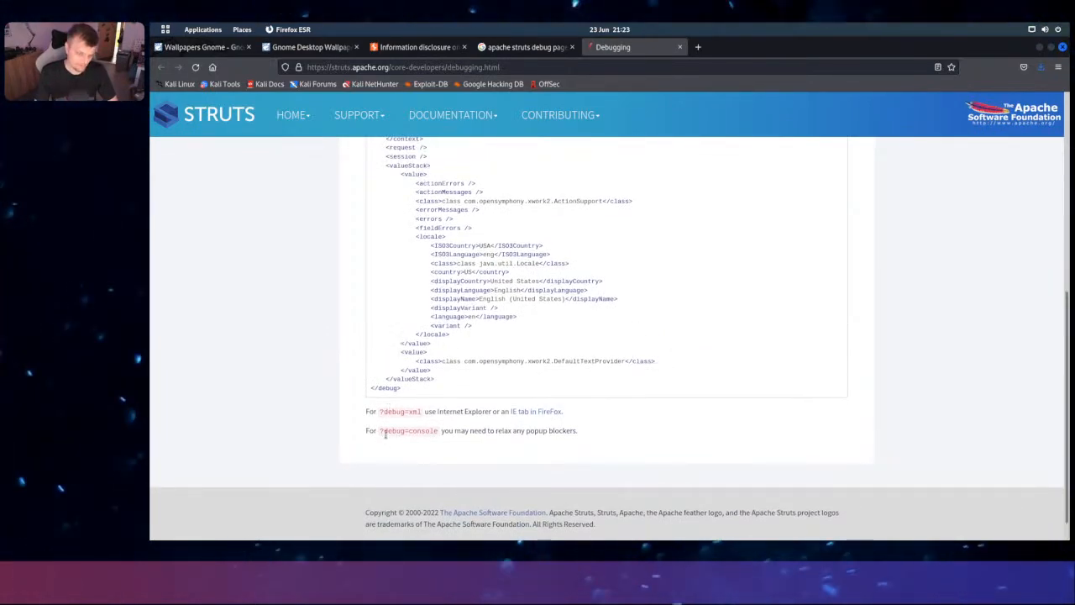
scroll(382, 433, up, 2)
drag(382, 433, 429, 435)
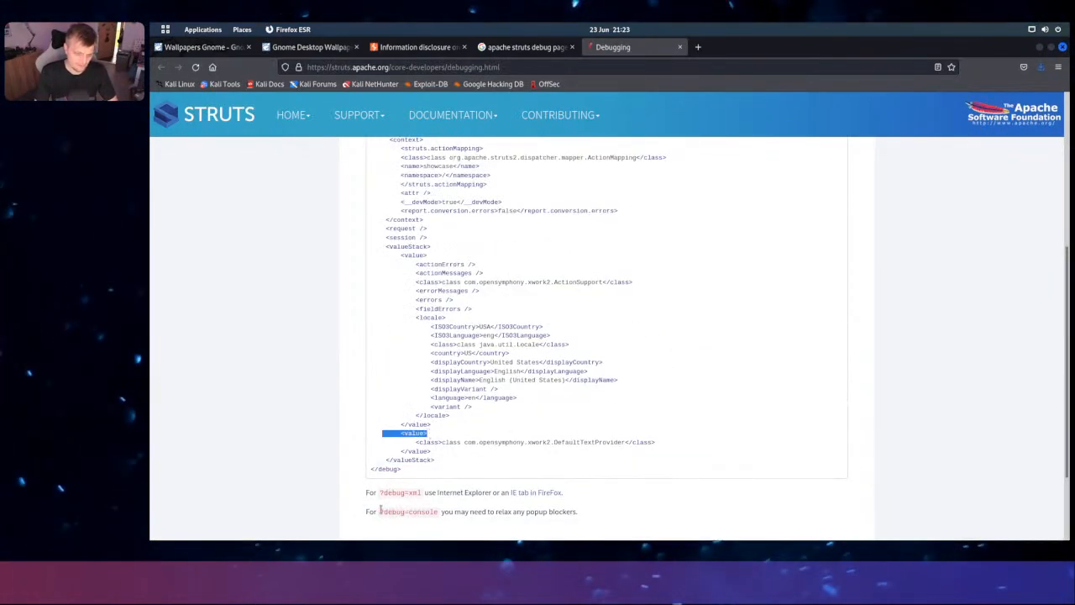
right_click(432, 512)
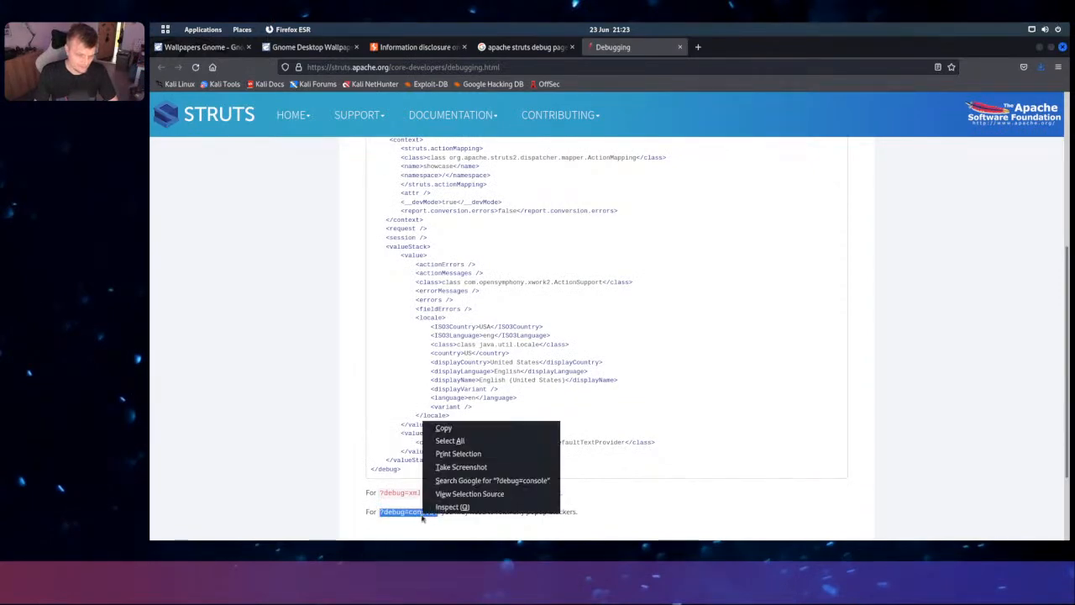
click(454, 432)
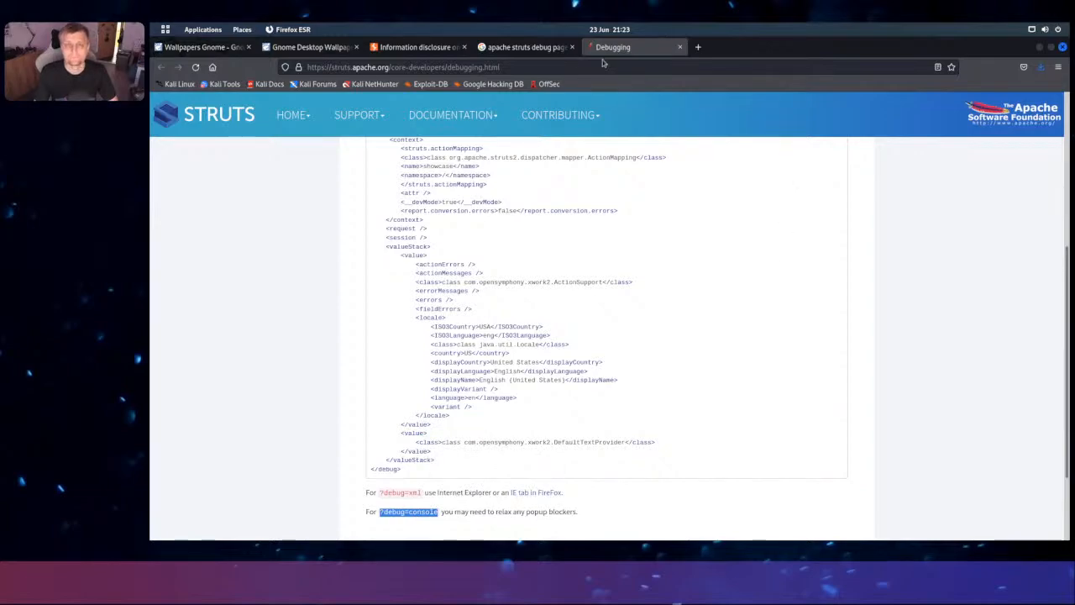
From the Google results, open the Debugging Struts, Development Mode and Stack Overflow Struts debugging results in new tabs
click(536, 52)
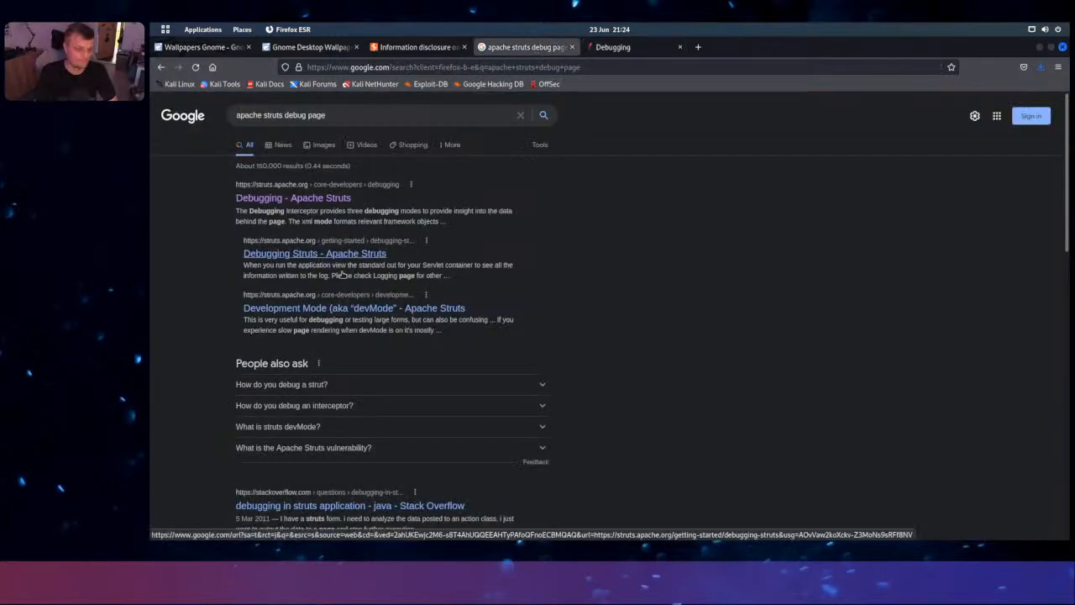
middle_click(314, 254)
middle_click(389, 309)
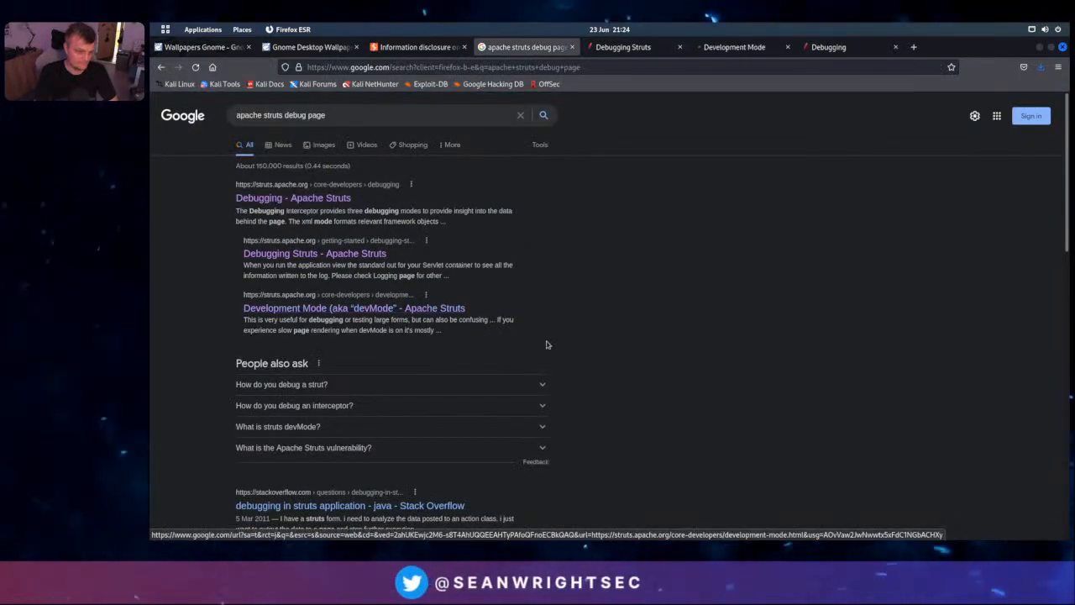
scroll(349, 431, down, 3)
middle_click(350, 341)
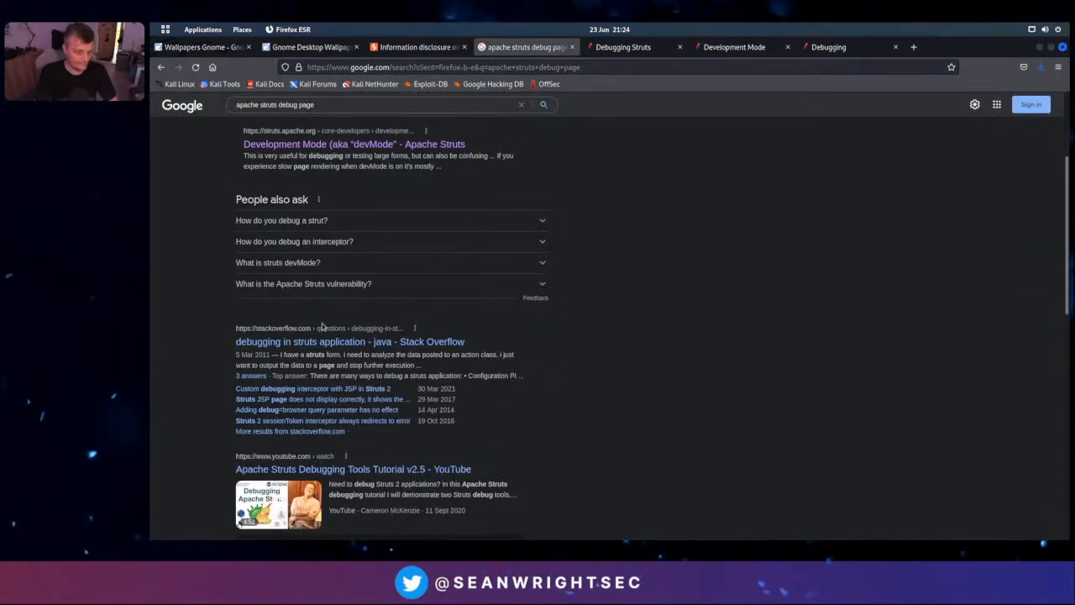
Read the Struts Development Mode page and the Stack Overflow answers on debugging Struts, accepting all cookies there
click(615, 48)
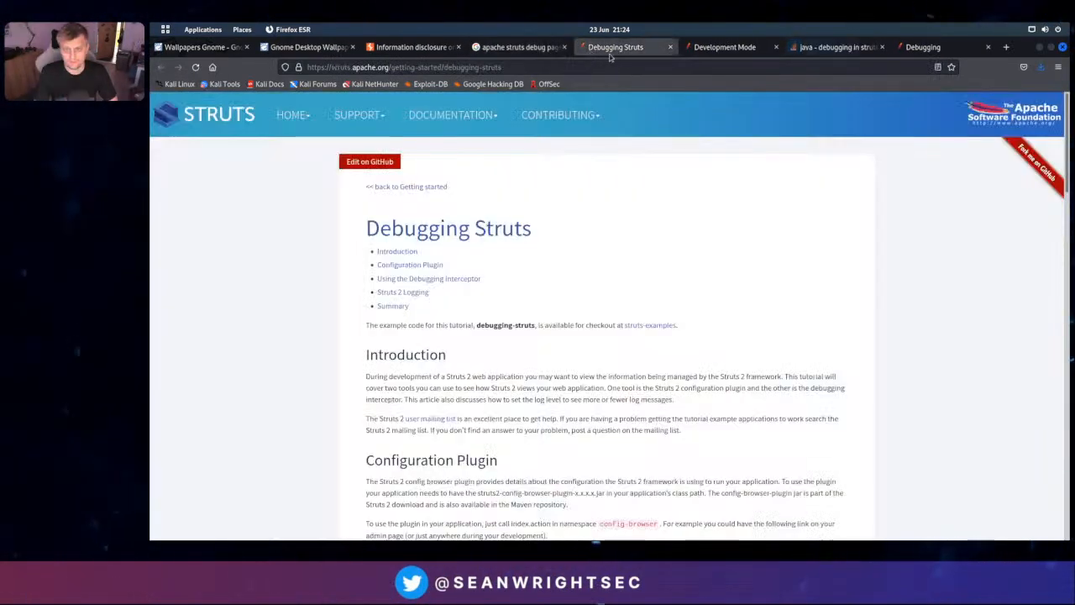
click(700, 48)
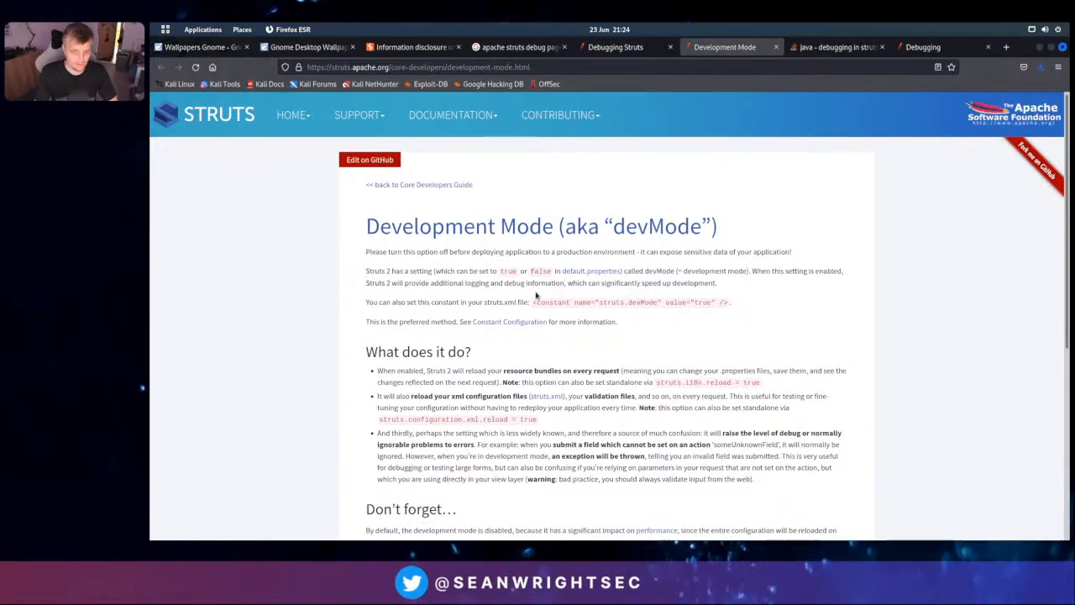
scroll(536, 294, down, 1)
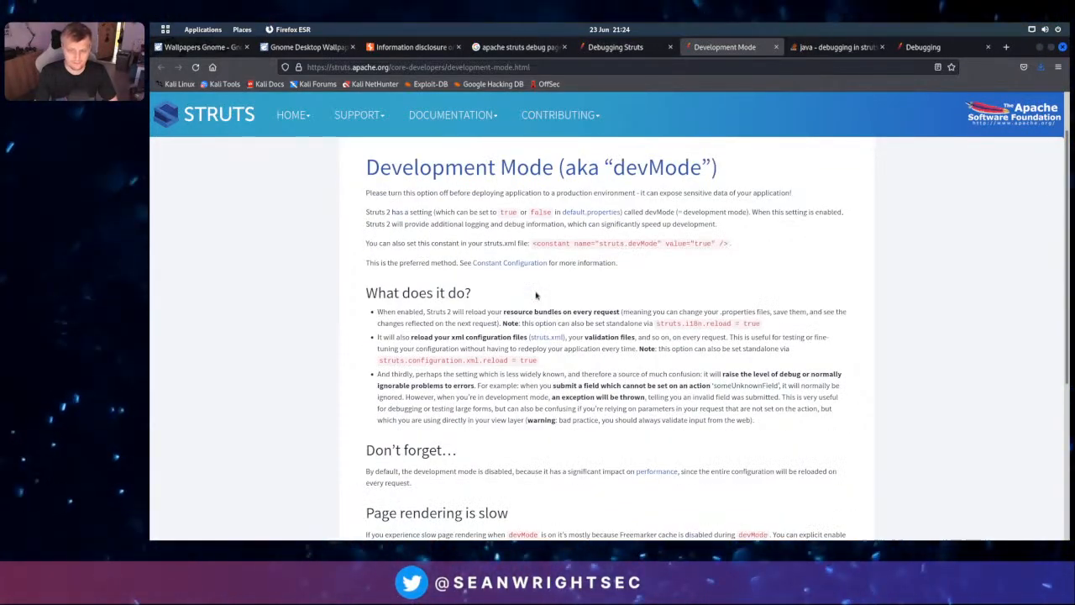
scroll(536, 294, down, 4)
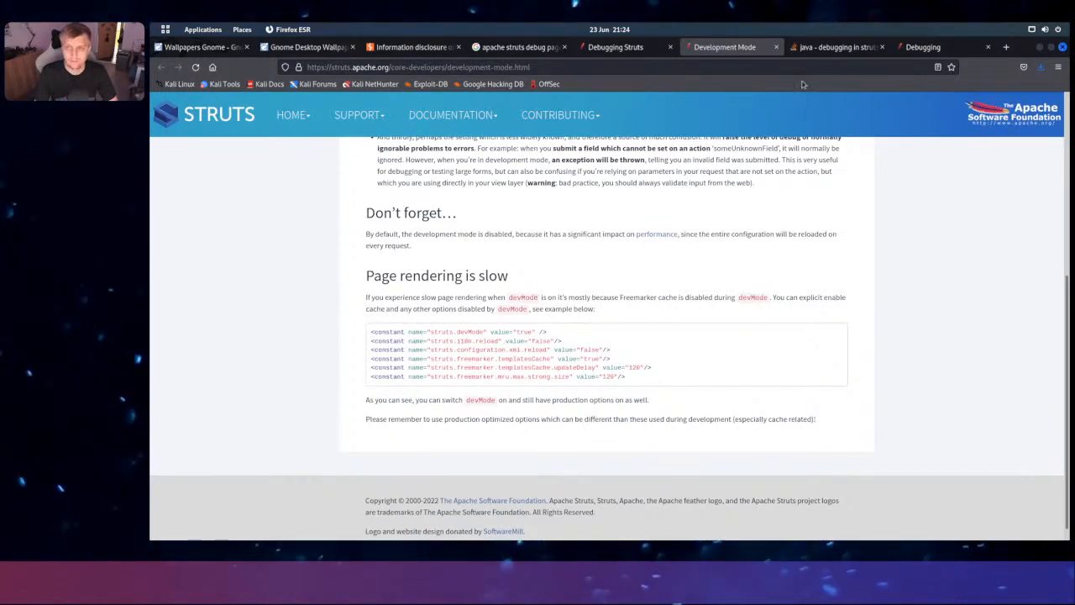
click(834, 47)
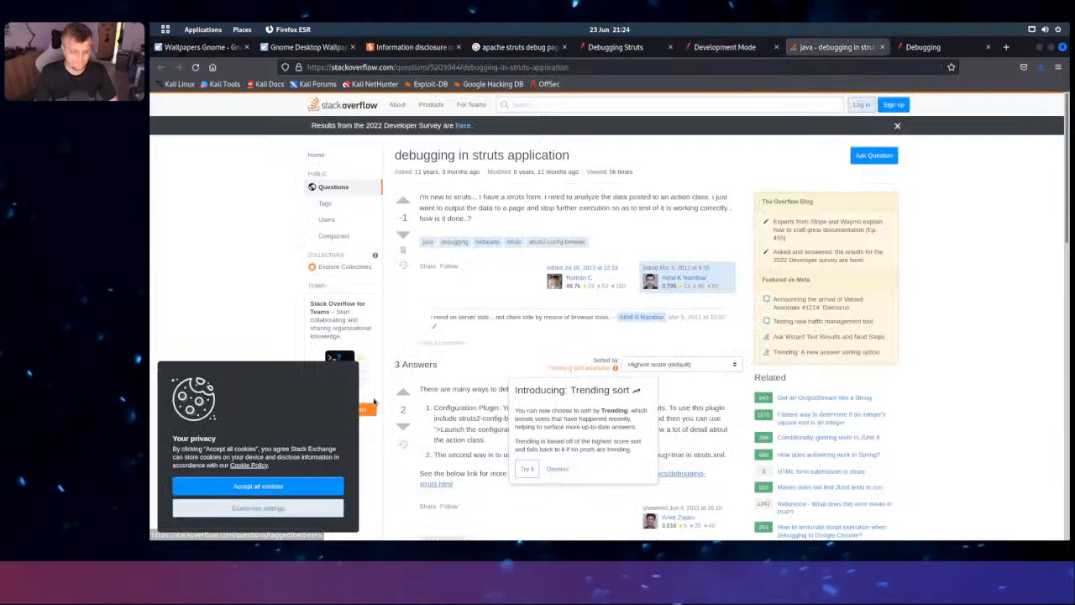
click(266, 486)
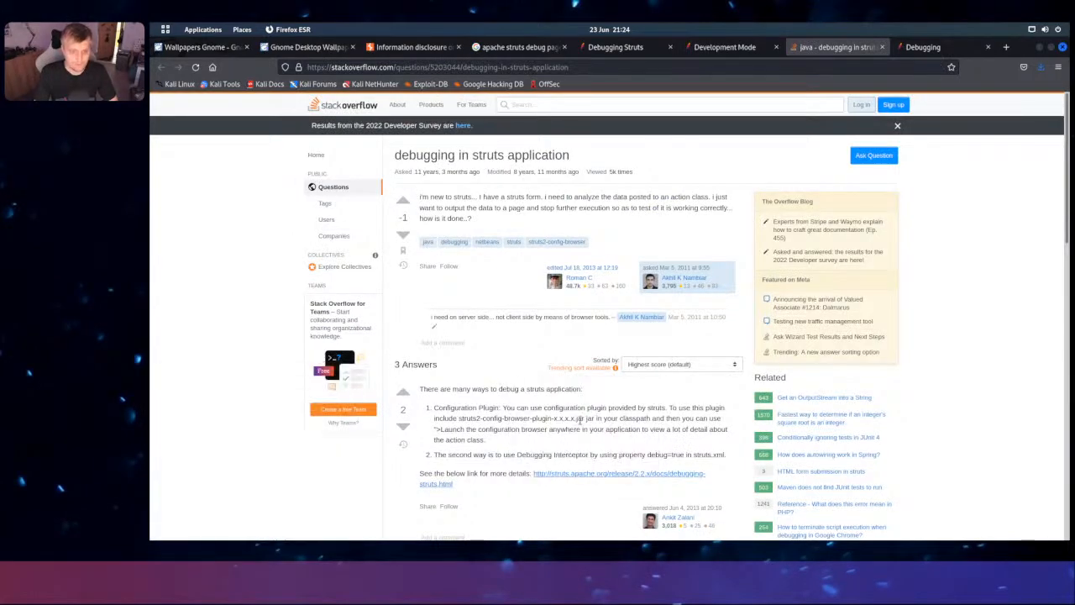
scroll(580, 421, down, 10)
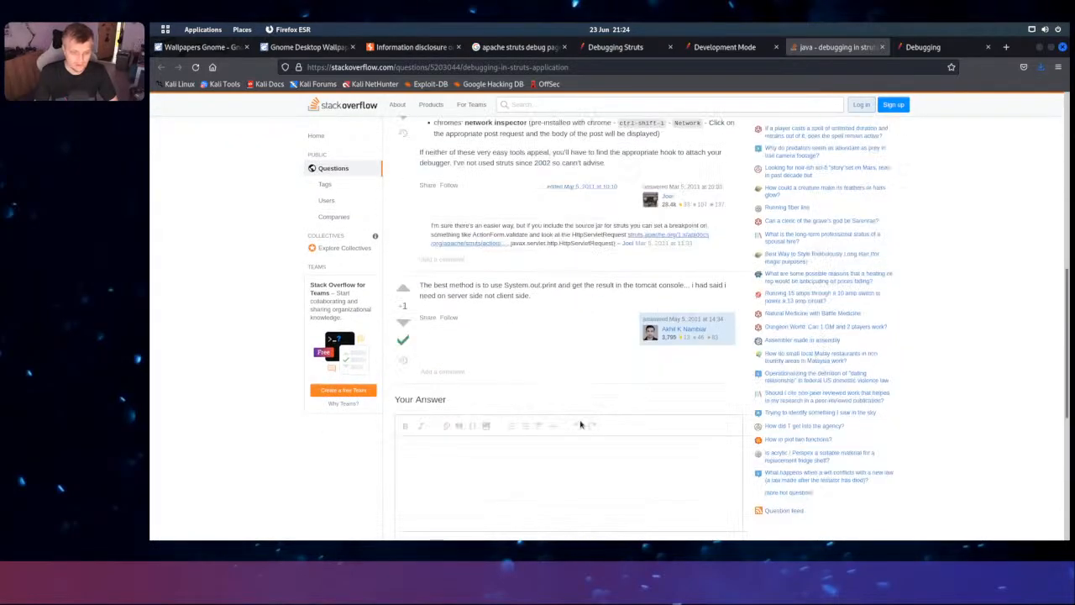
Recheck the Struts Debugging page, and close it along with the Stack Overflow and Development Mode tabs
click(924, 47)
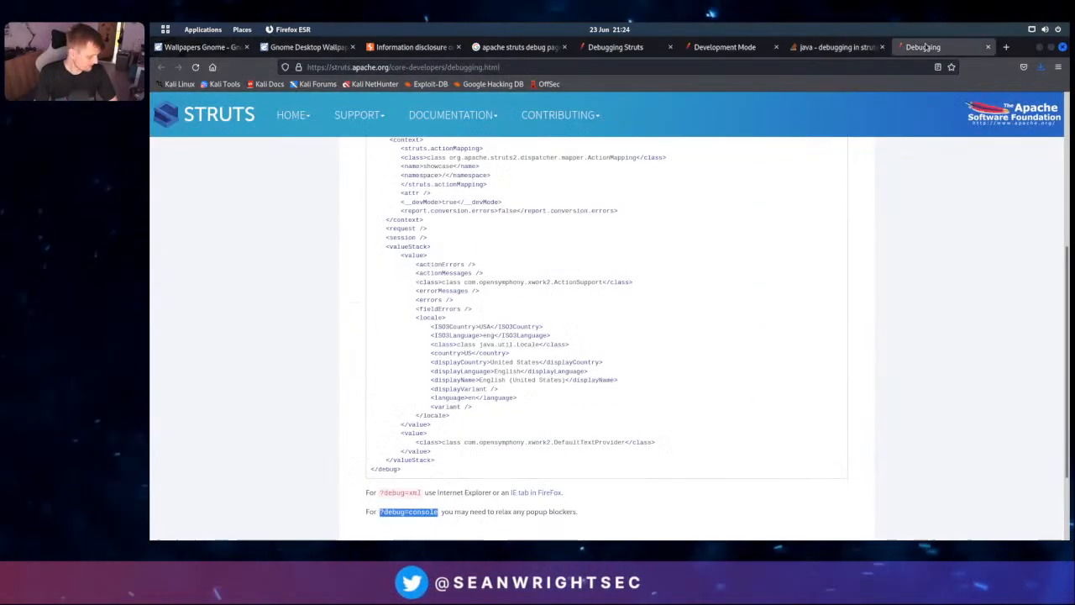
scroll(707, 259, down, 1)
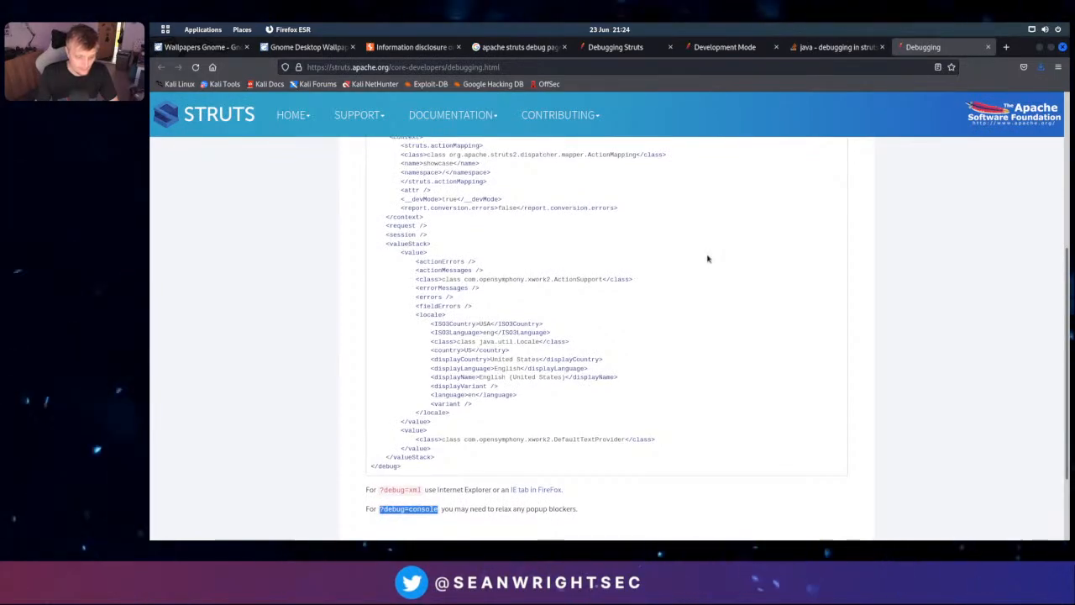
key(ctrl+w)
key(ctrl+w)
key(ctrl+w)
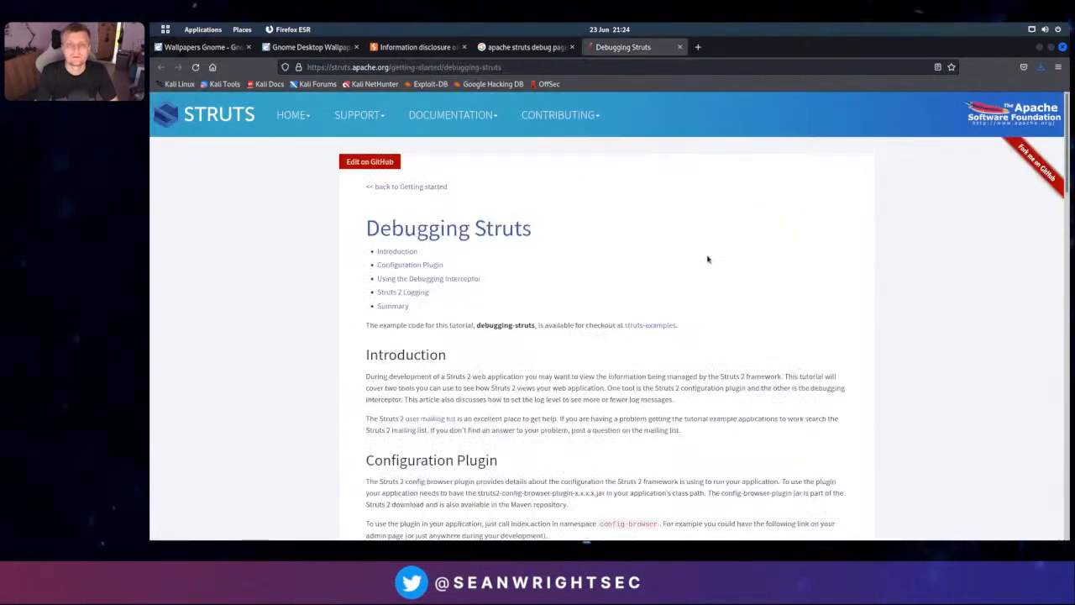
Read the Debugging Struts tutorial's Configuration Plugin and Debugging Interceptor sections for debug page addresses and query strings
scroll(707, 259, down, 2)
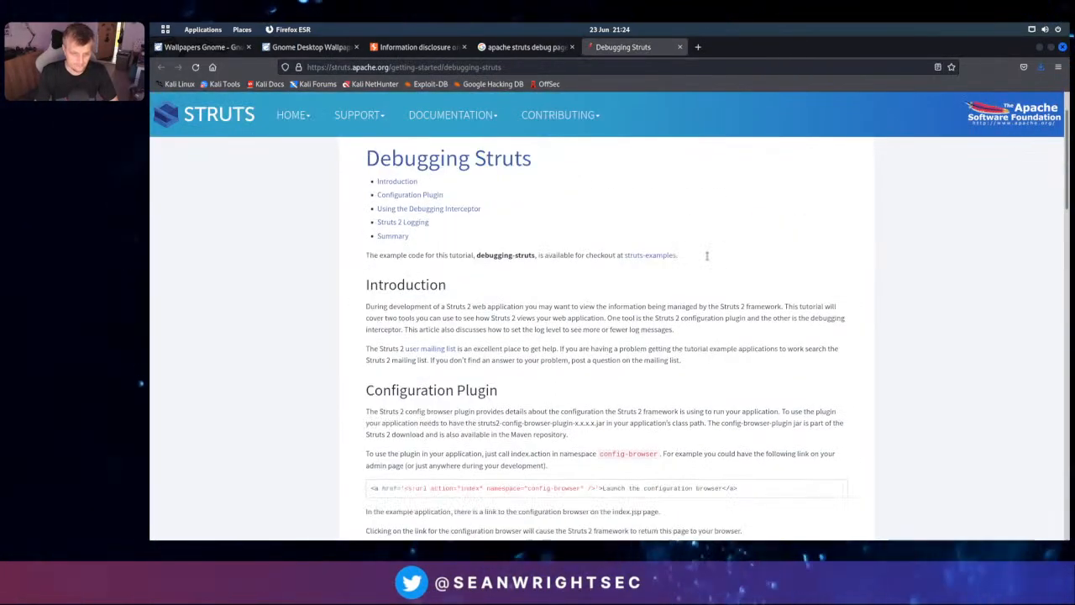
scroll(707, 258, down, 8)
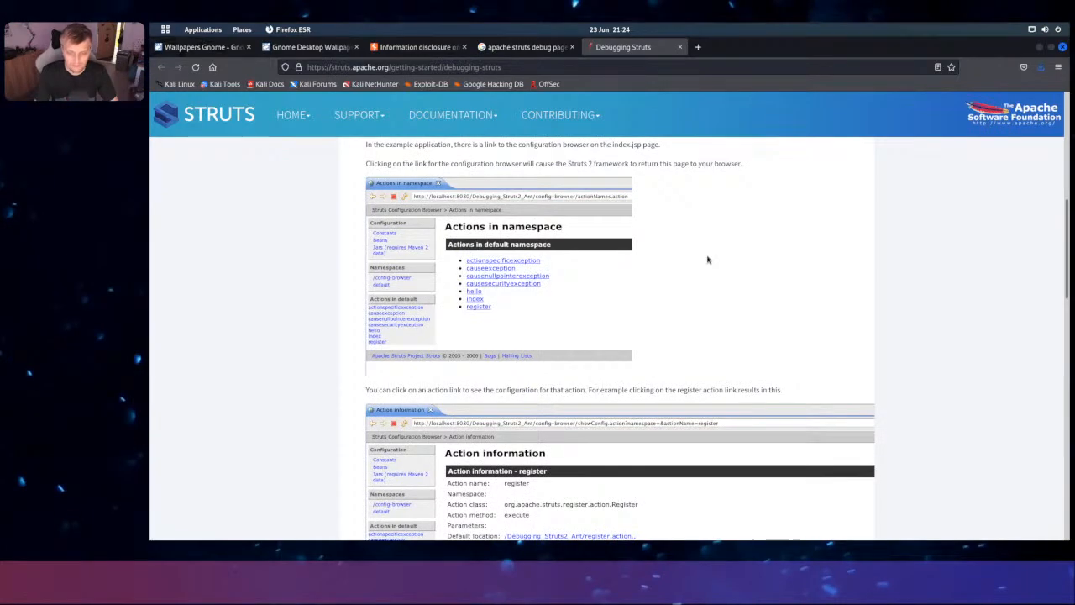
scroll(707, 260, down, 1)
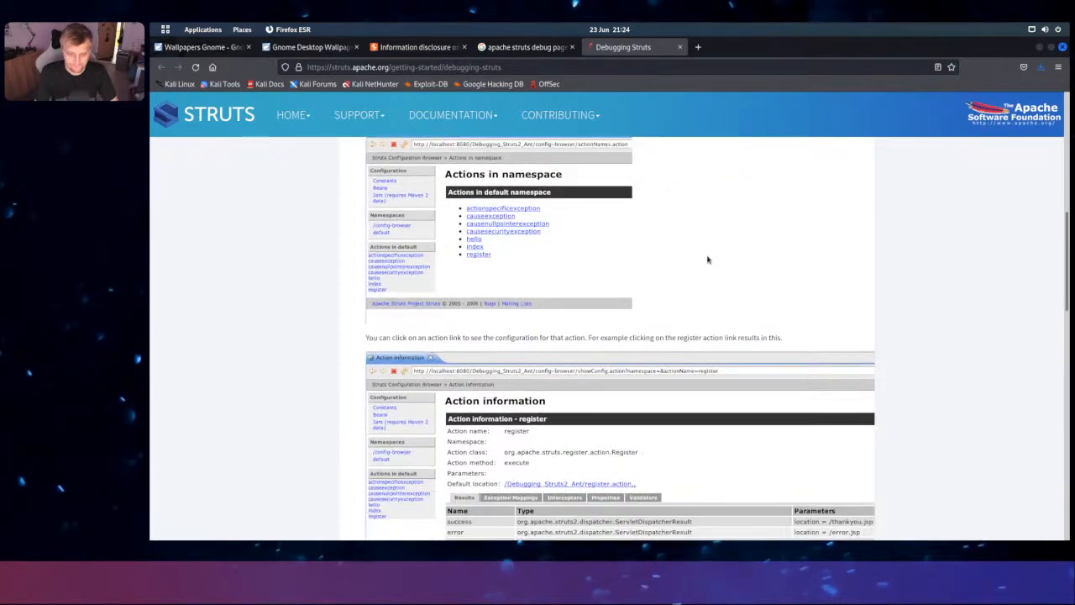
scroll(707, 260, down, 4)
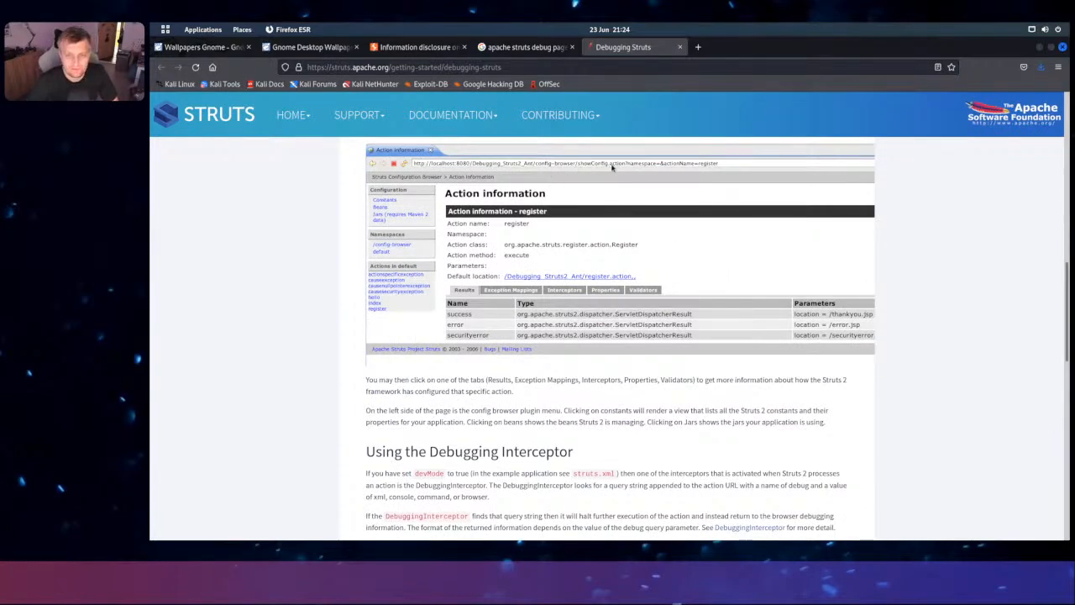
scroll(665, 261, down, 1)
scroll(669, 260, down, 6)
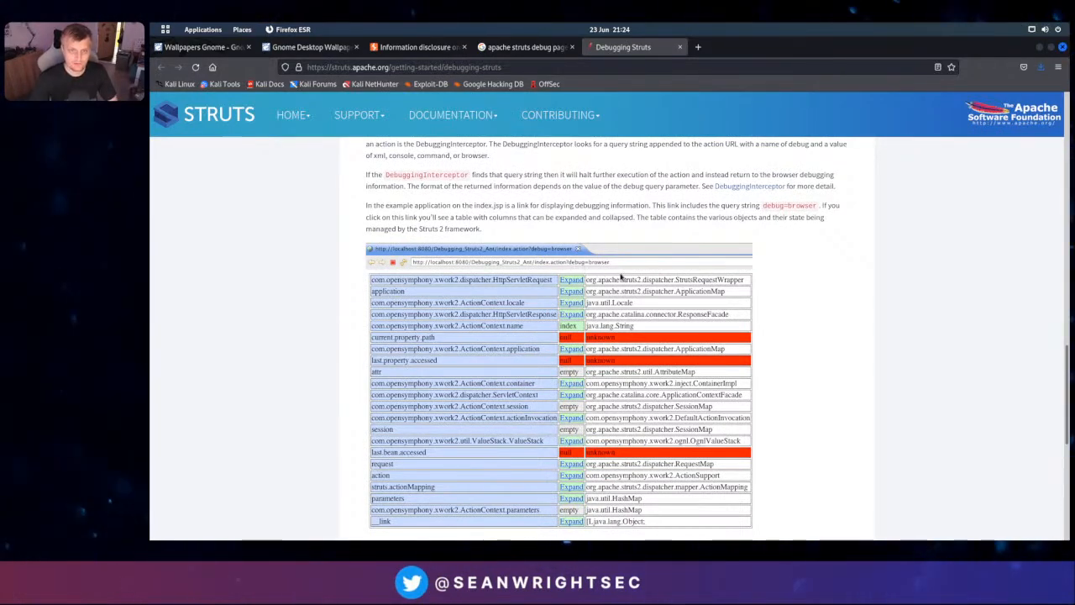
Switch to Chromium, load the lab's home page with ?debug=console, and check the Debugging Struts example against it
key(alt+Tab)
click(461, 78)
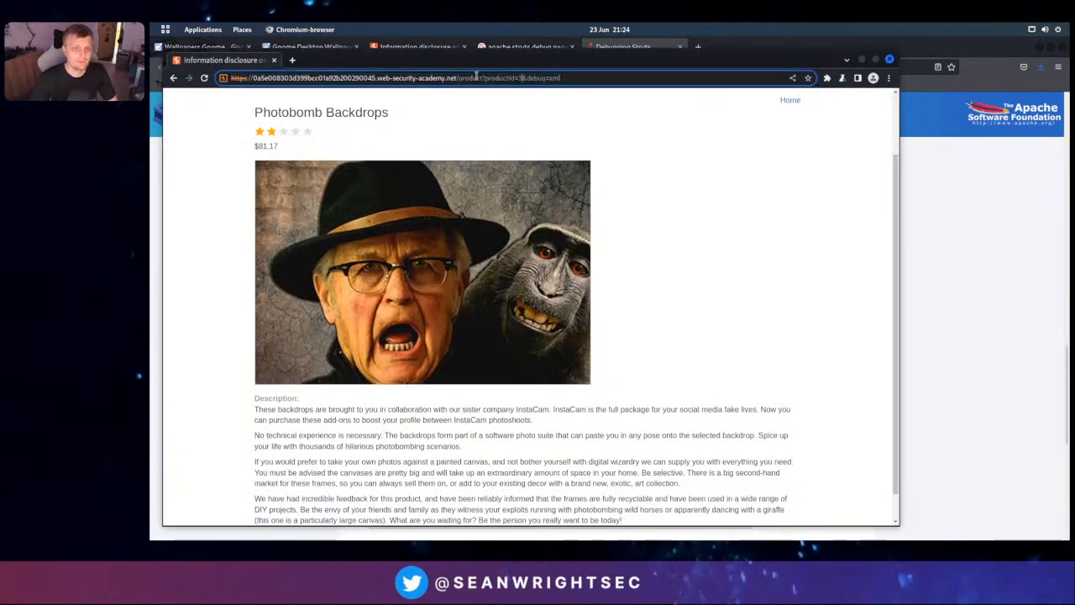
text(?debug=console)
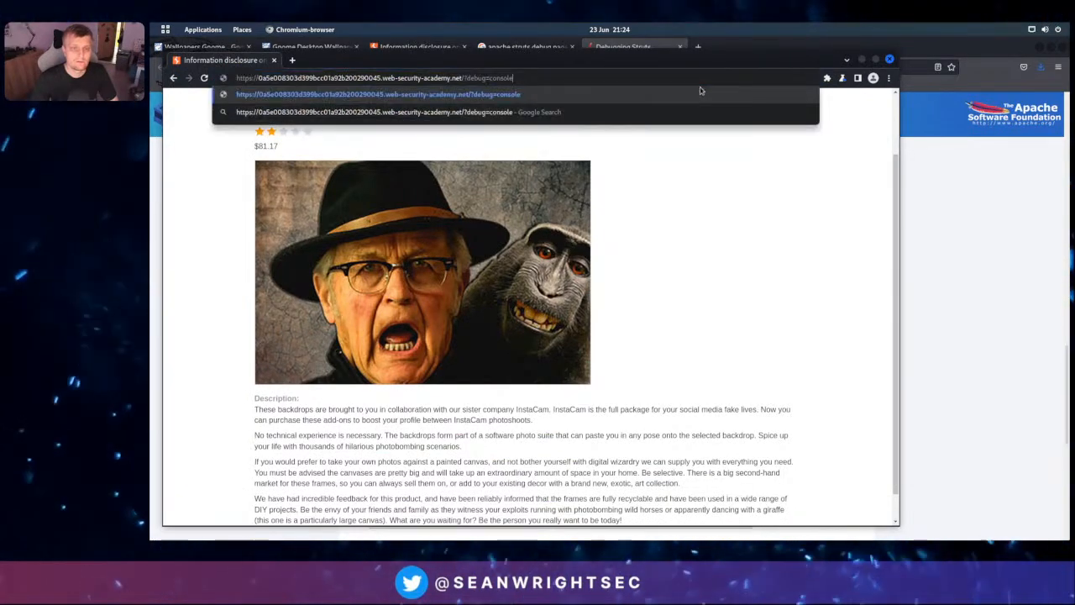
key(Return)
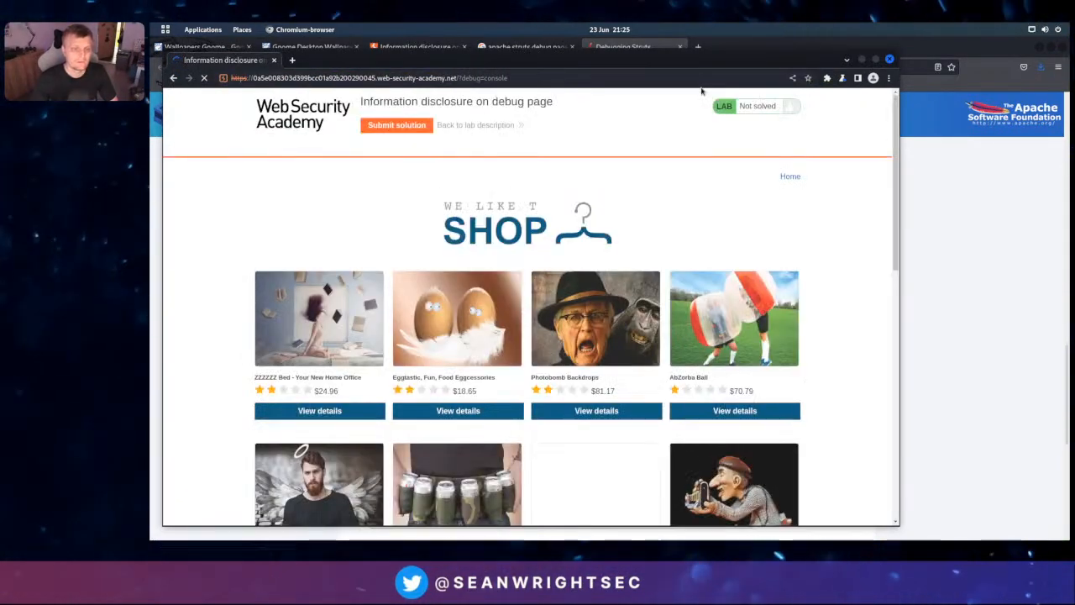
click(948, 188)
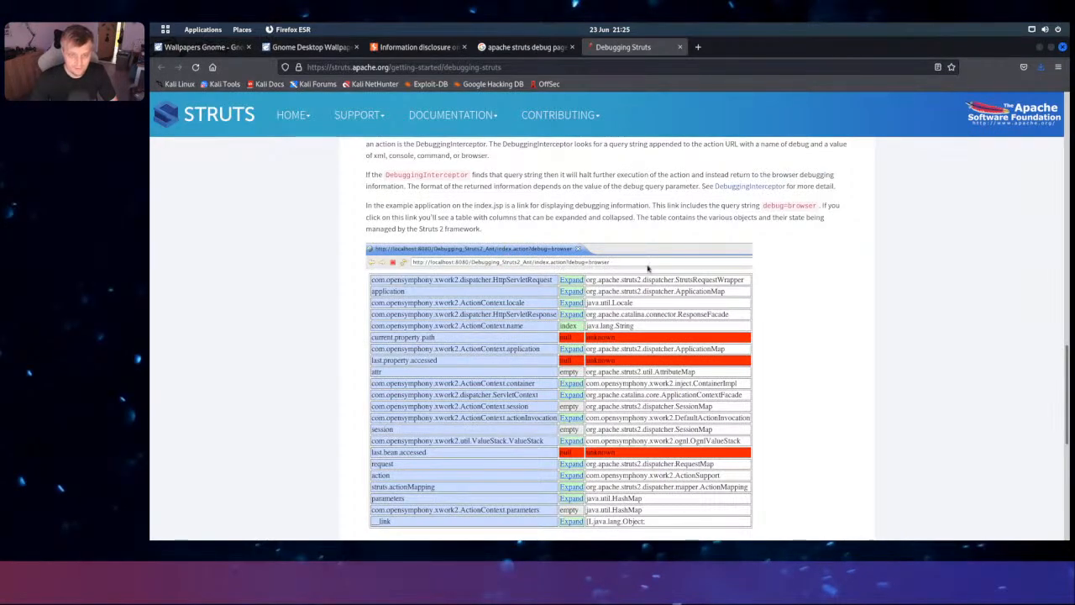
key(alt+Tab)
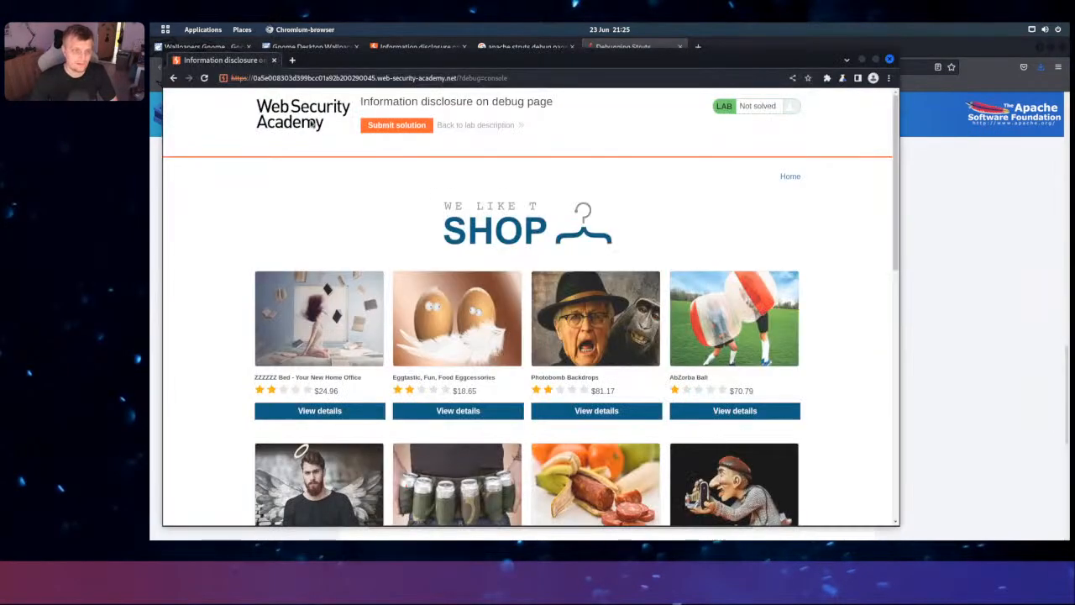
Open the ZZZZZZ Bed product, request it with invalid productId values such as aaaaaa, and go back to the product page
click(320, 410)
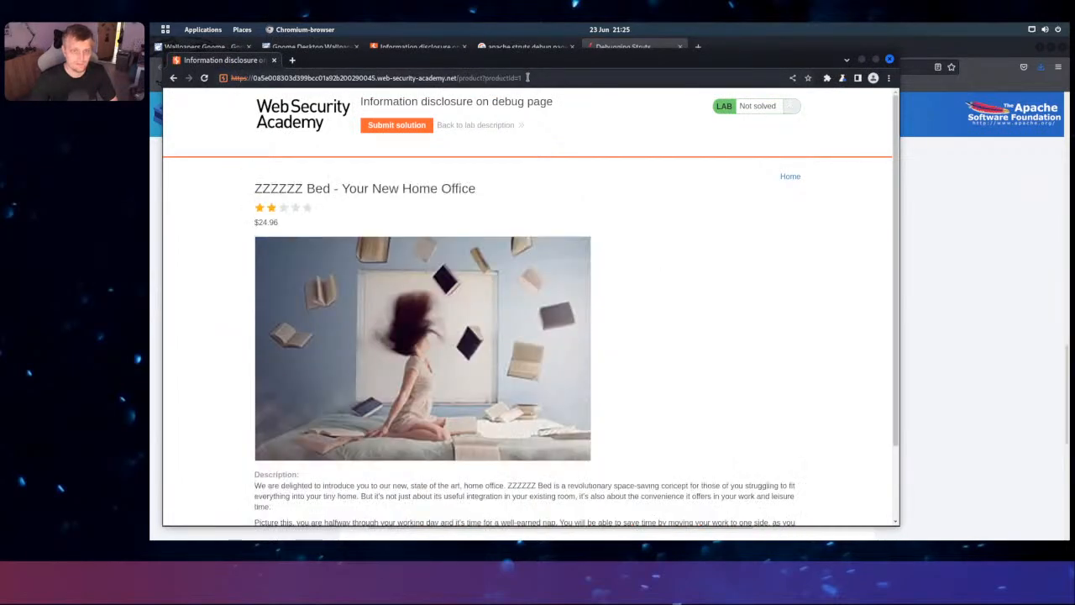
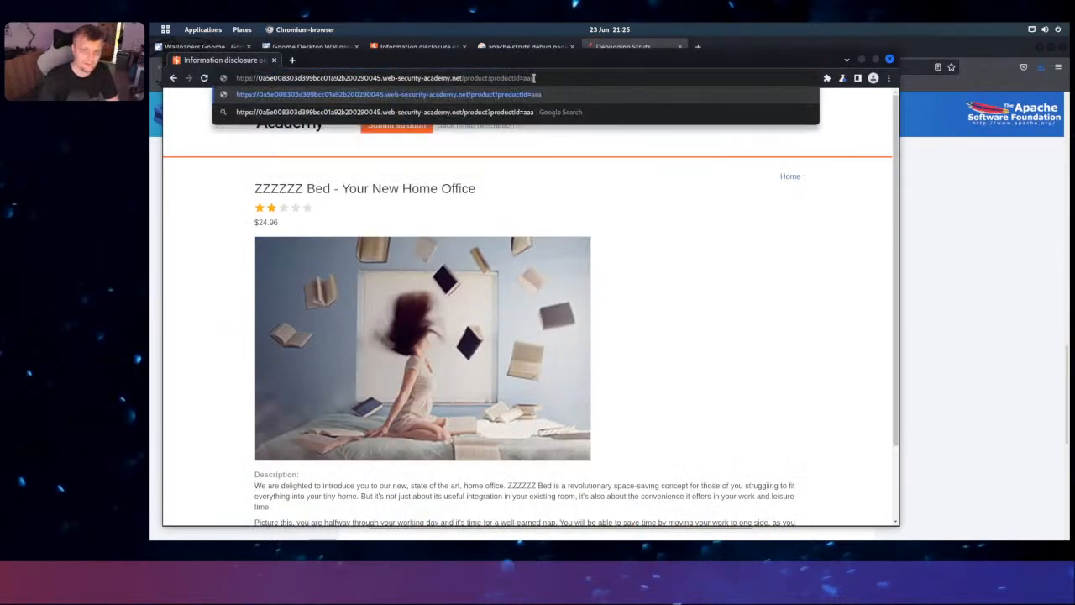
key(Return)
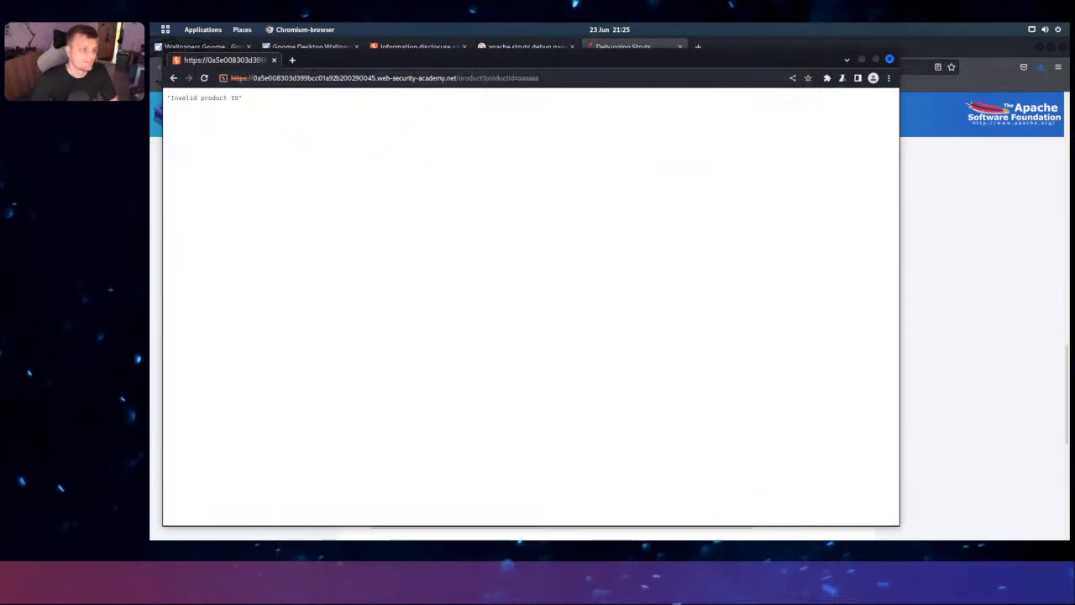
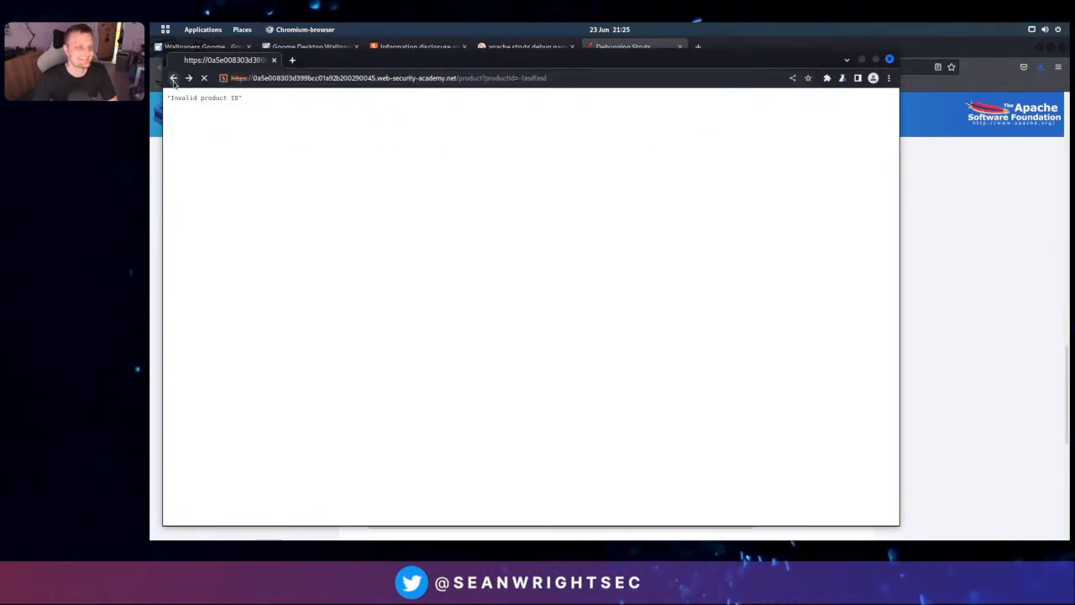
click(174, 78)
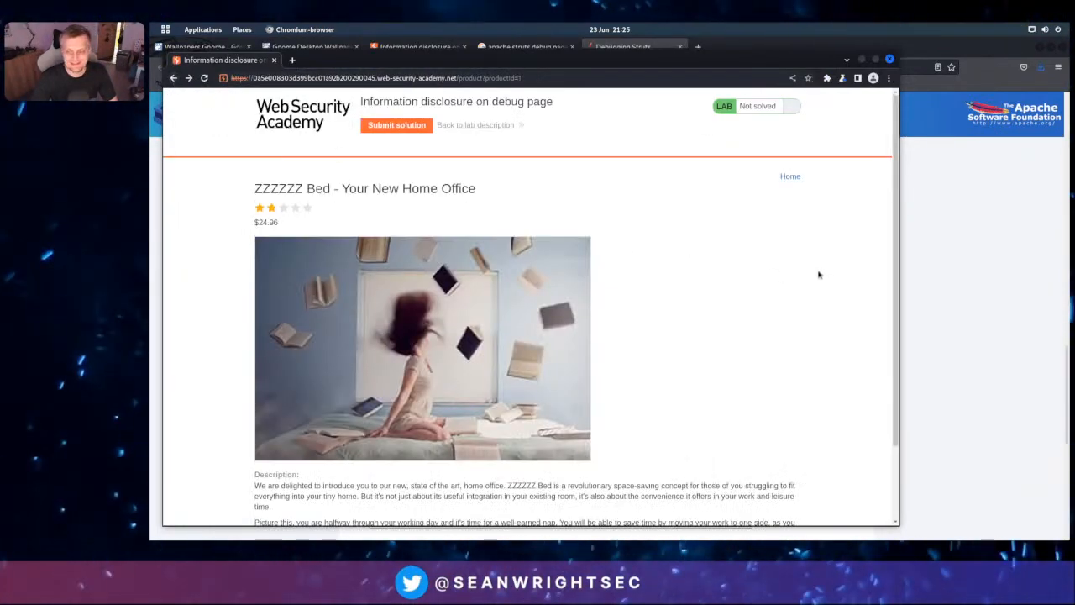
Return to the shop's home page, request the nonexistent path /teststst to check the error response, and go back to the home page
click(791, 177)
key(ctrl+l)
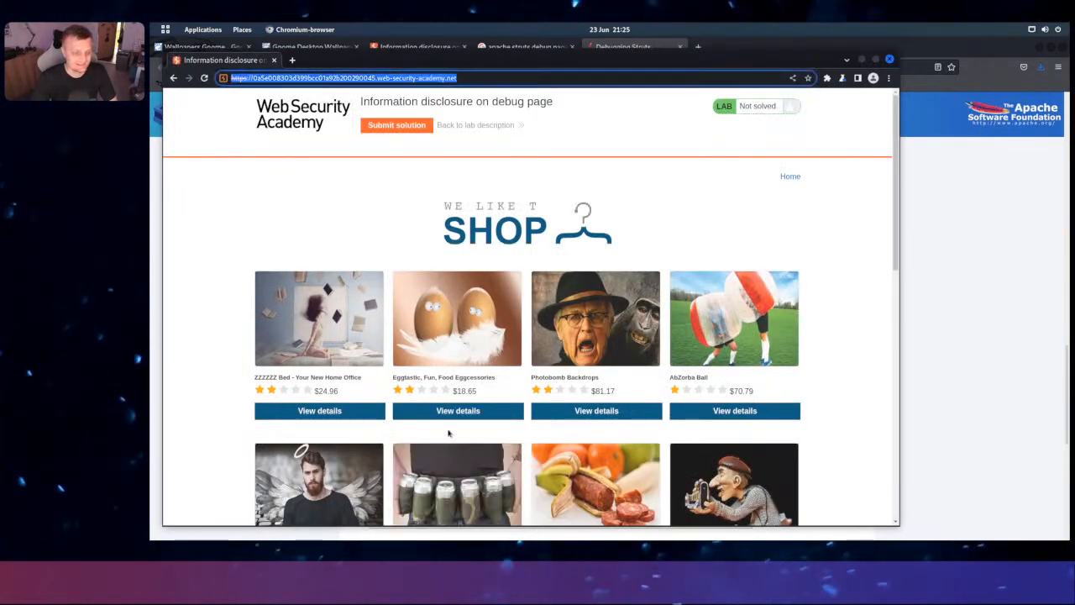
click(478, 78)
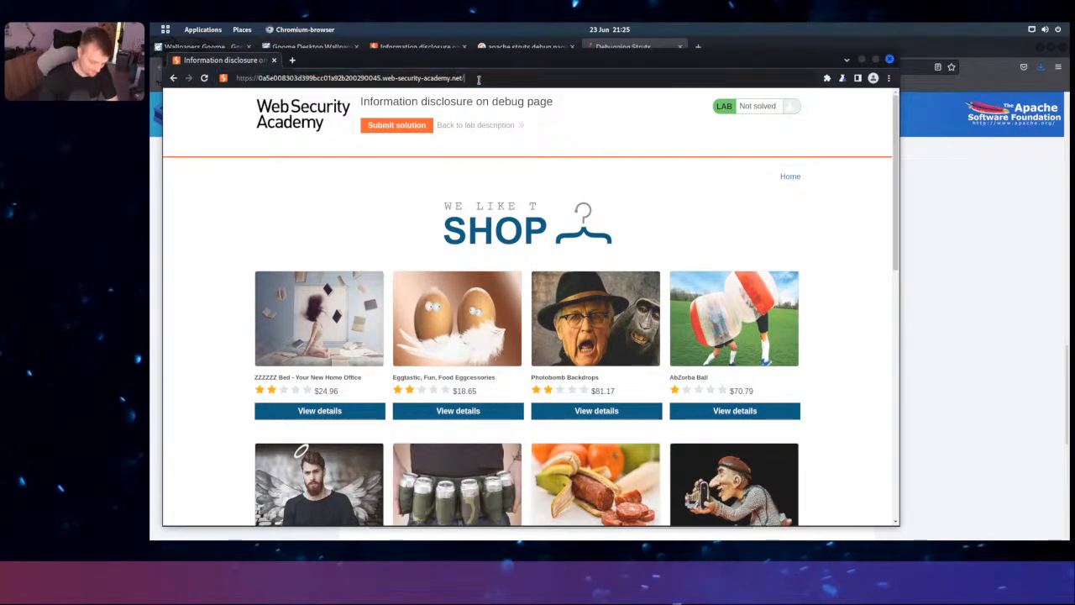
text(/teststst)
key(Return)
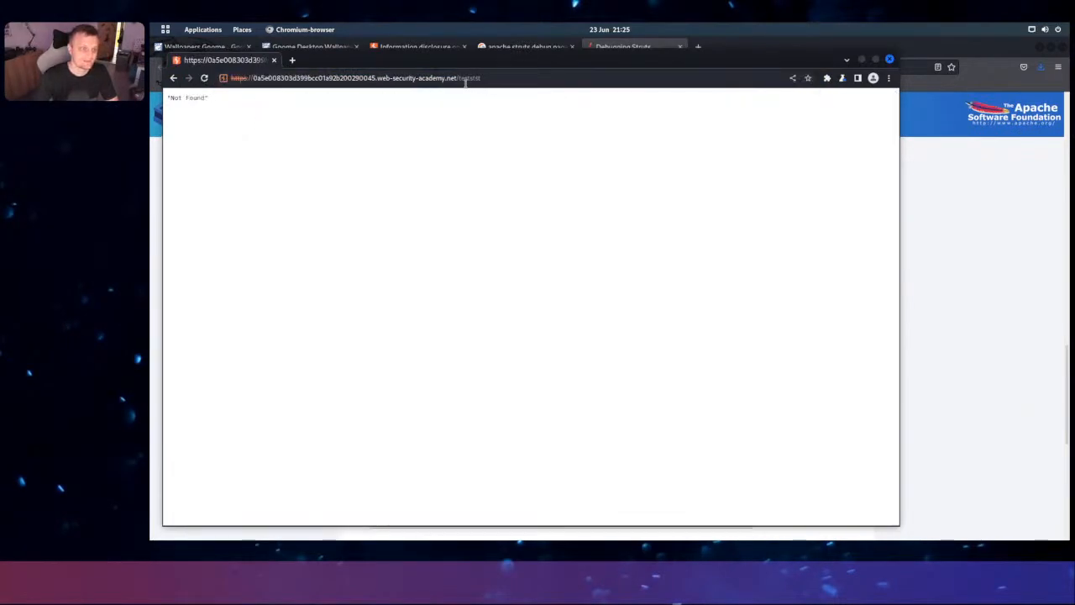
click(173, 77)
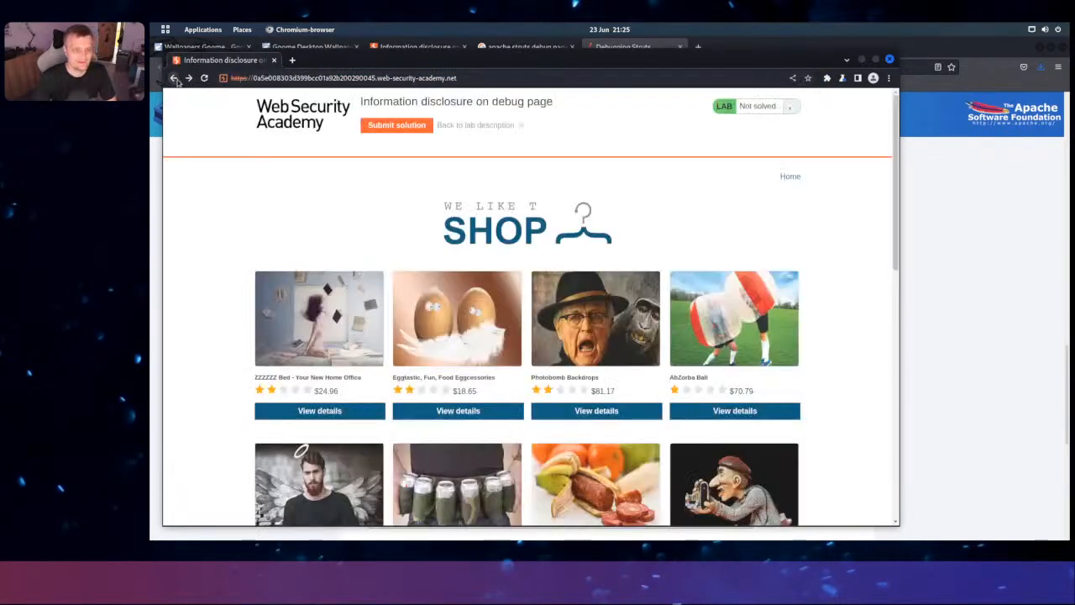
Switch to Burp Suite and inspect the latest HTTP history entries for the shop, comparing their requests and responses
key(alt+Tab)
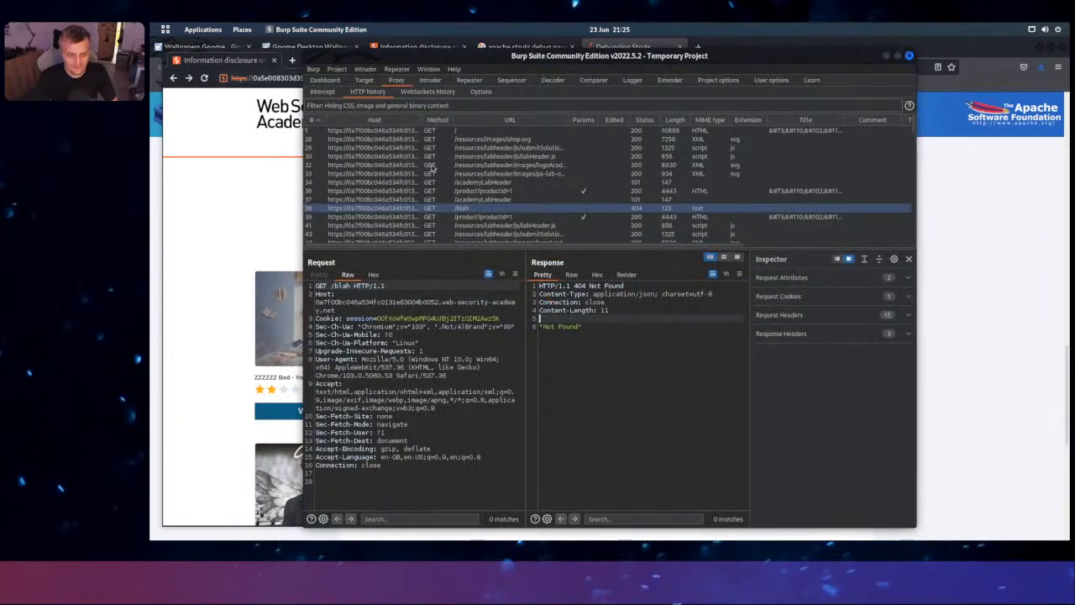
scroll(452, 180, up, 5)
scroll(452, 181, down, 10)
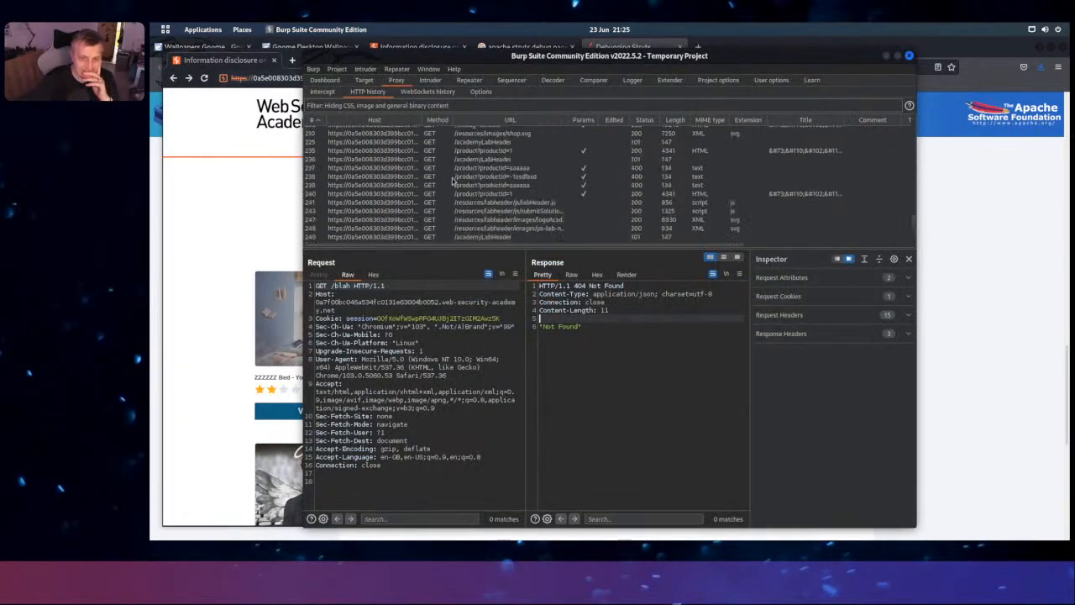
click(480, 229)
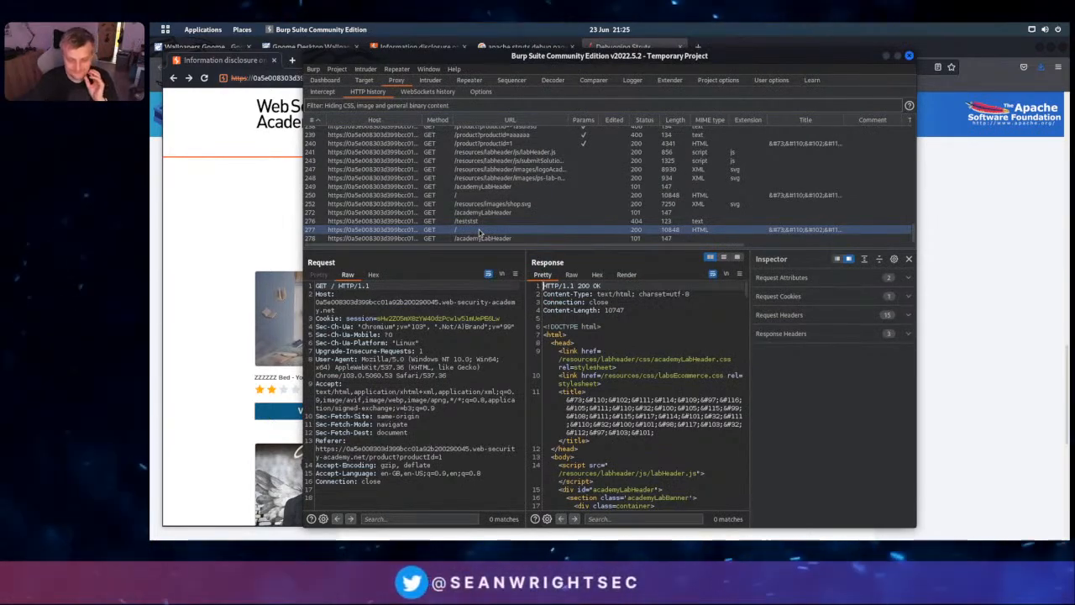
click(501, 239)
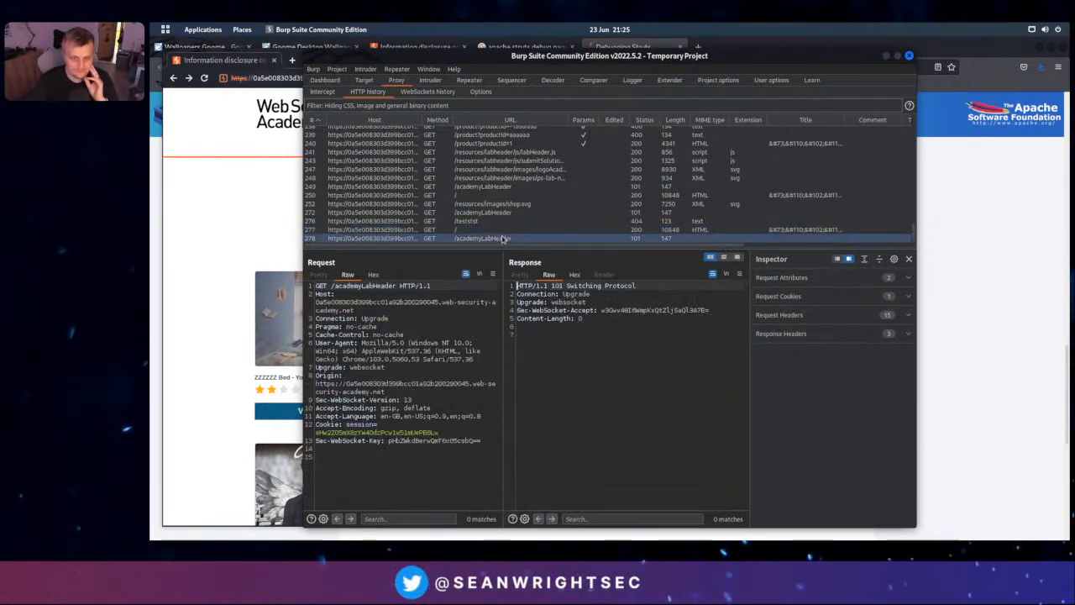
click(497, 229)
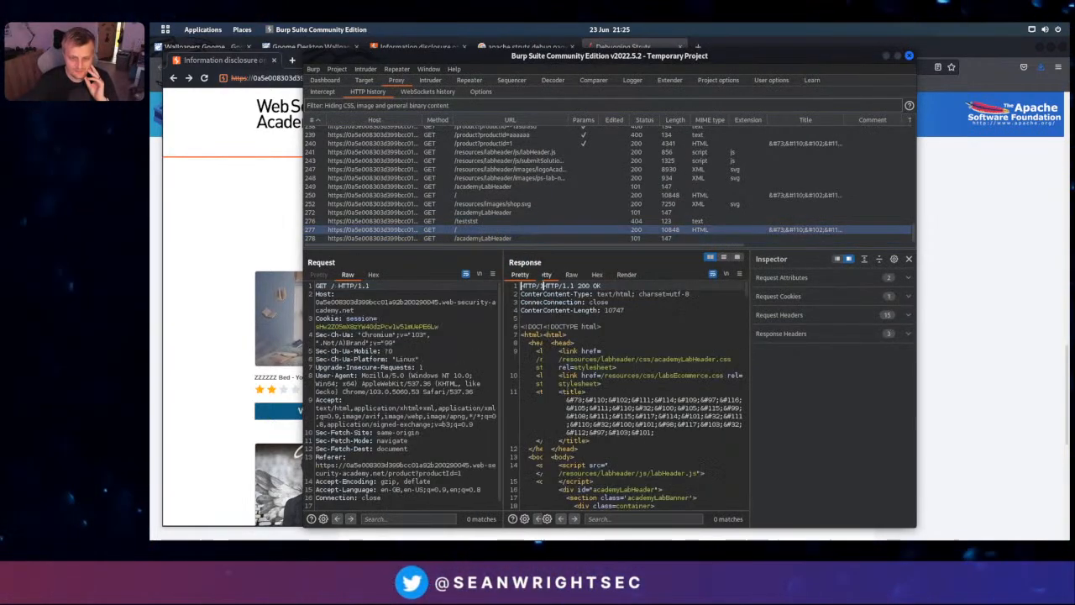
click(495, 221)
click(493, 214)
click(492, 204)
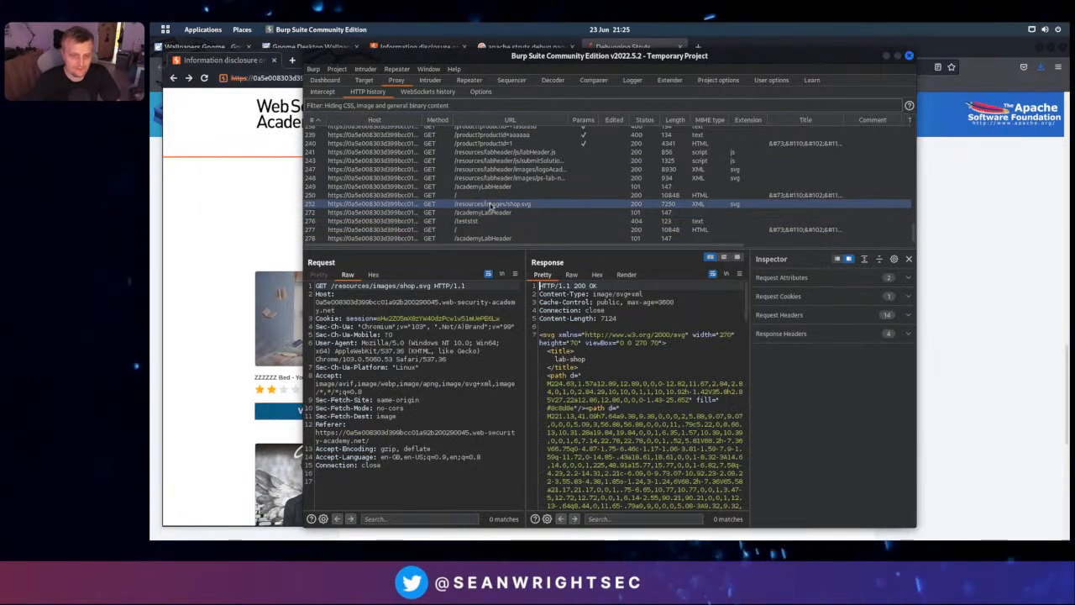
click(488, 187)
click(490, 195)
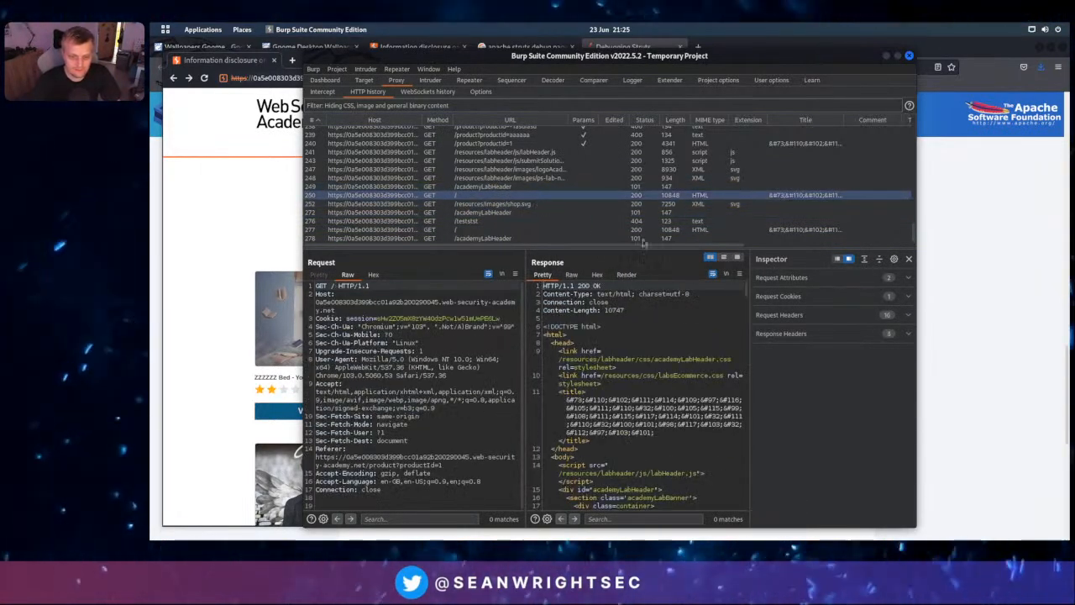
Switch to Firefox, go back from the shop to the lab description, and reread the task about the debug page and SECRET_KEY
key(alt+Tab)
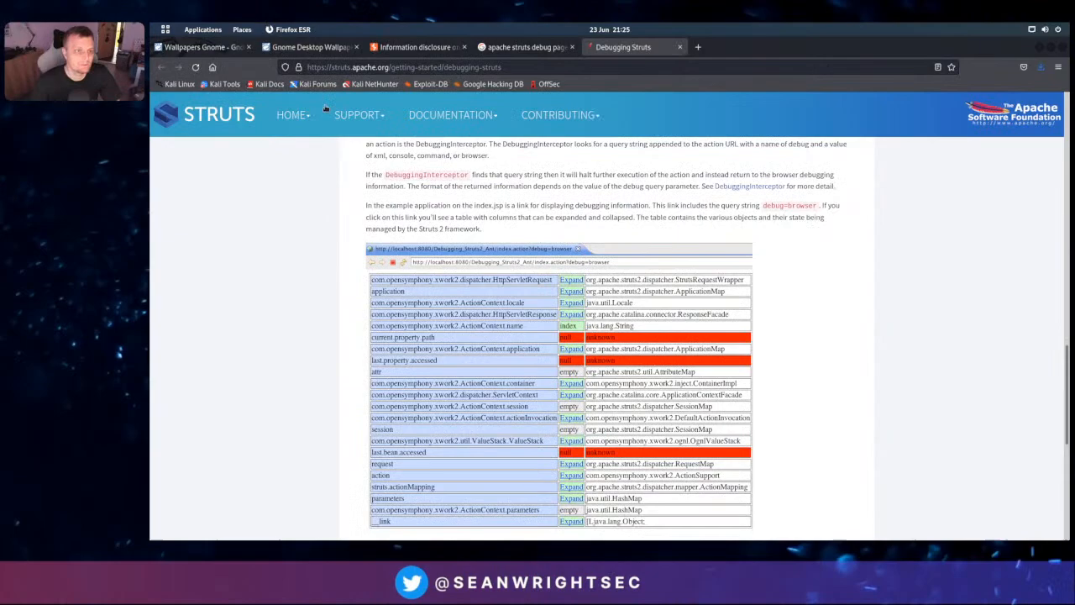
click(433, 47)
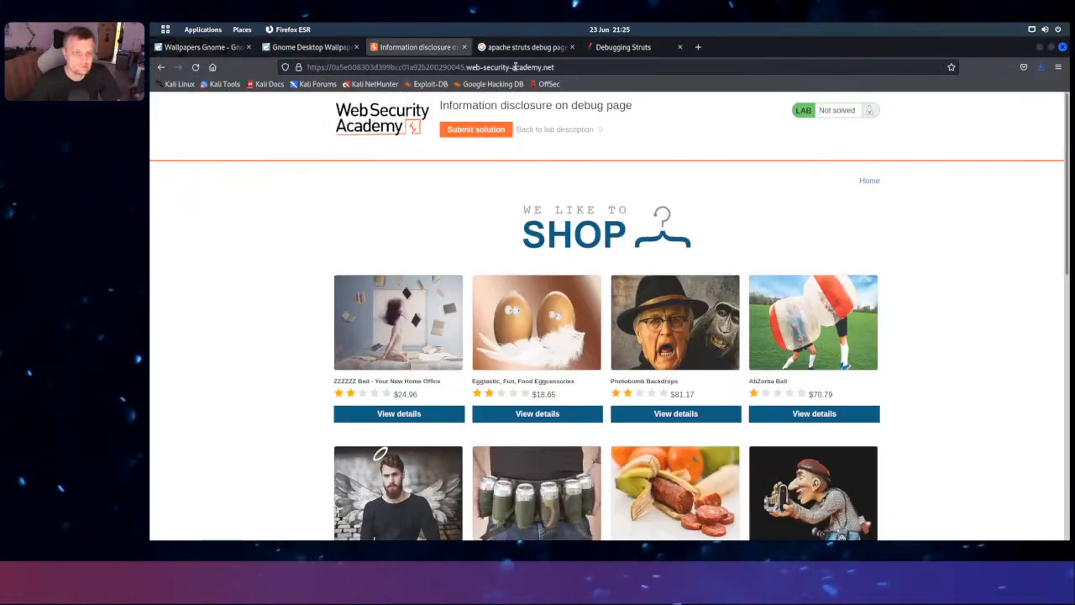
click(589, 67)
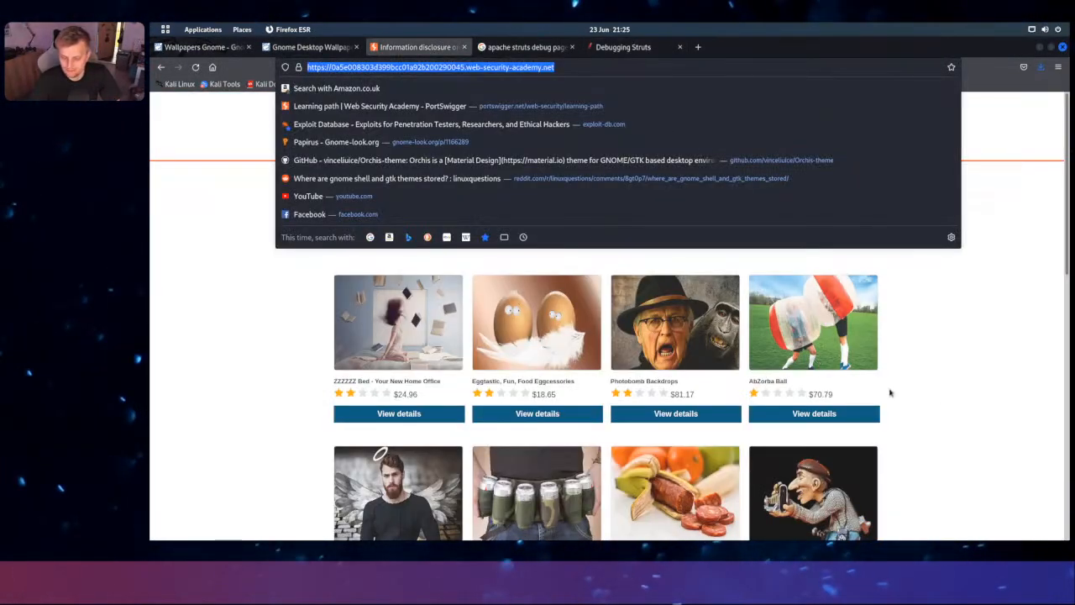
key(Escape)
key(alt+Tab)
key(alt+Tab)
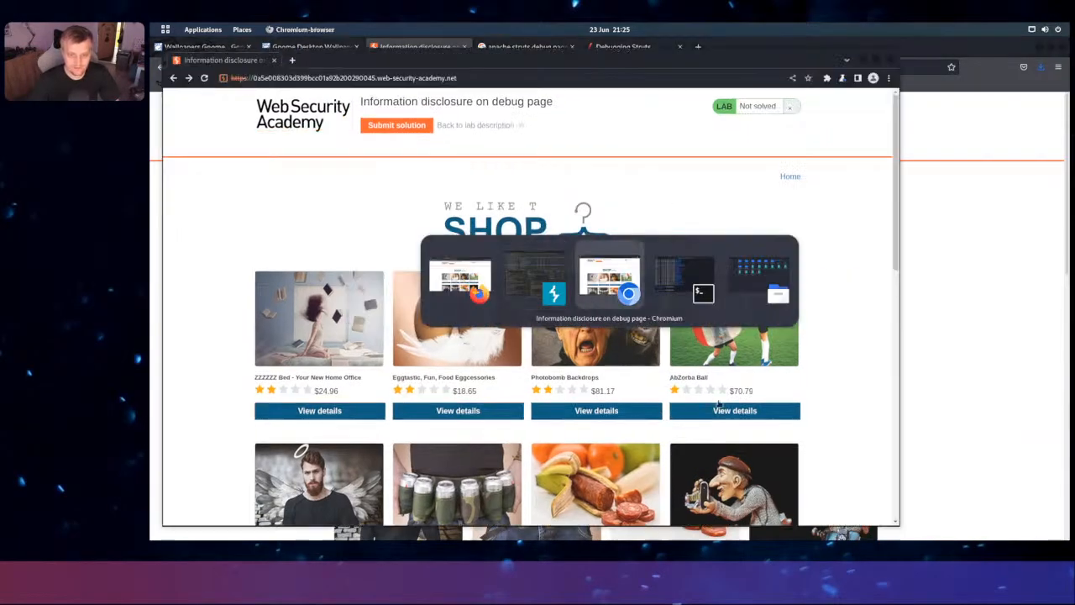
key(alt+Tab)
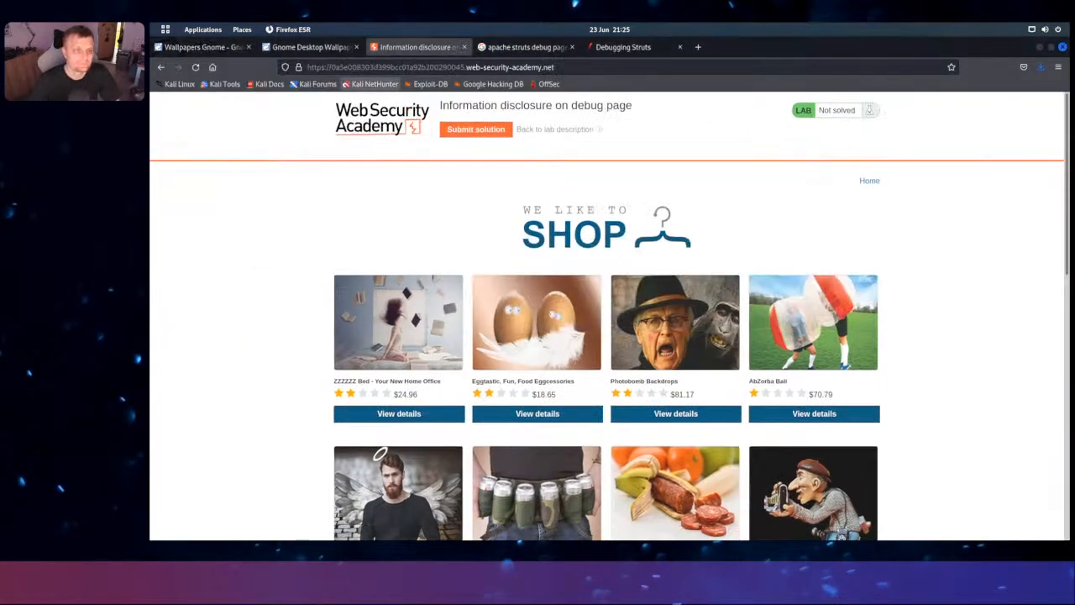
click(163, 67)
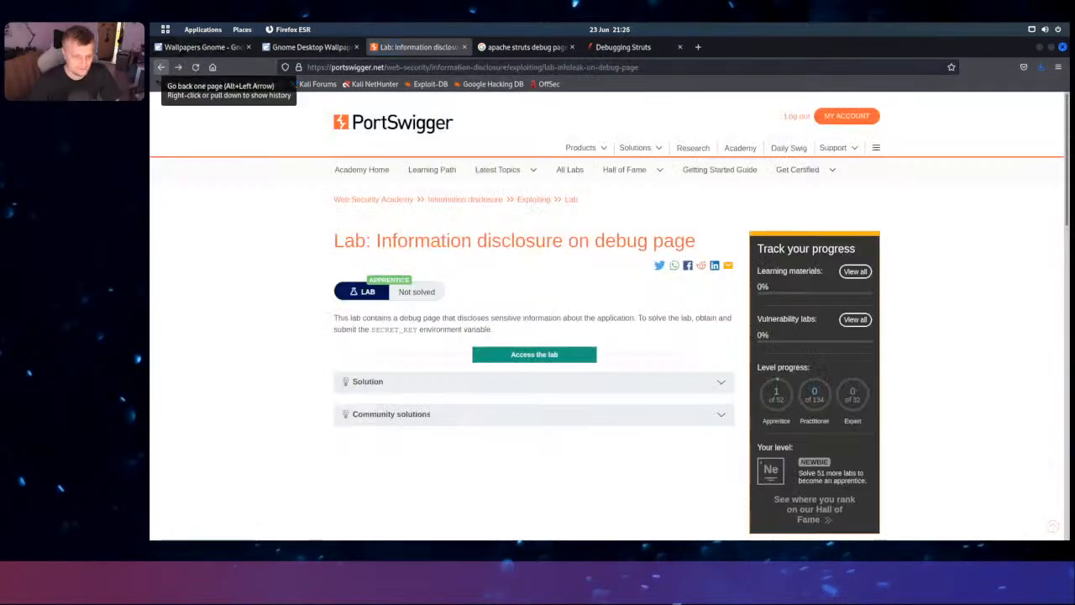
drag(410, 320, 612, 325)
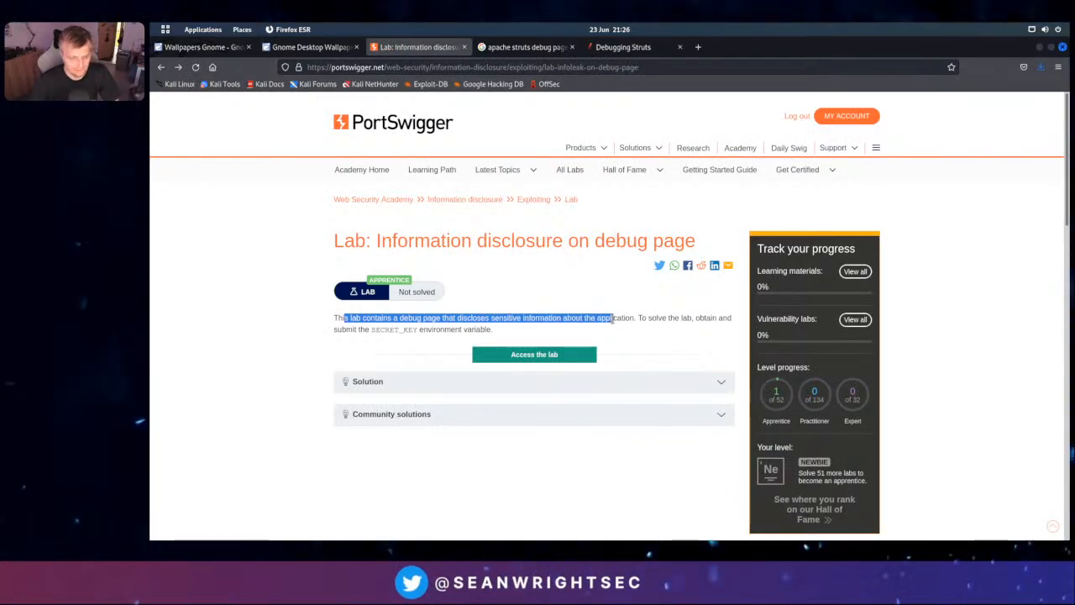
click(375, 330)
double_click(374, 330)
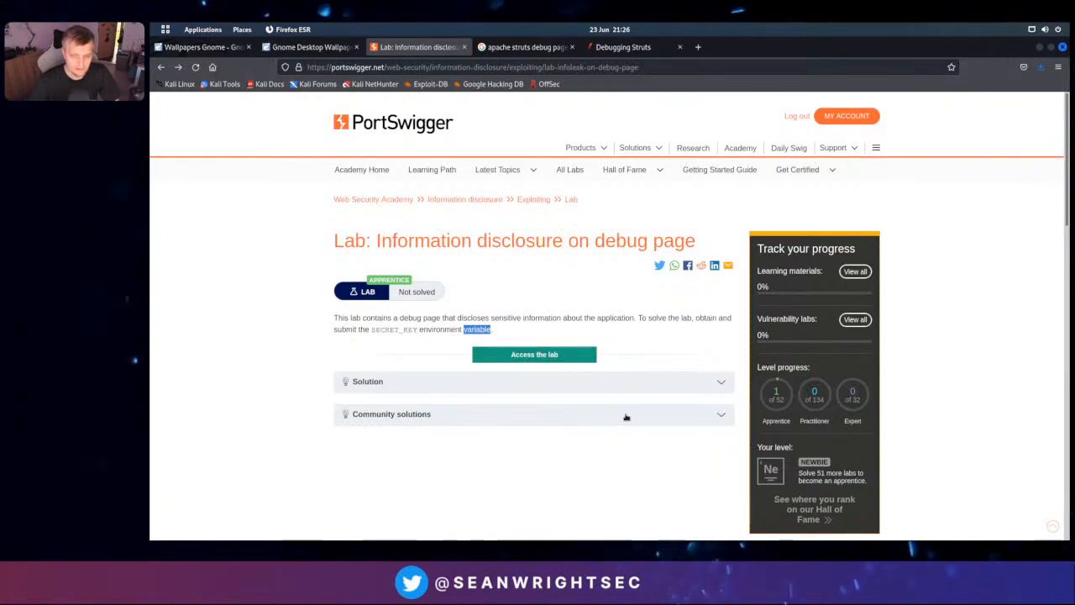
Check the Debugging Struts example address, switch to Chromium, and request /index.action on the lab site
click(626, 47)
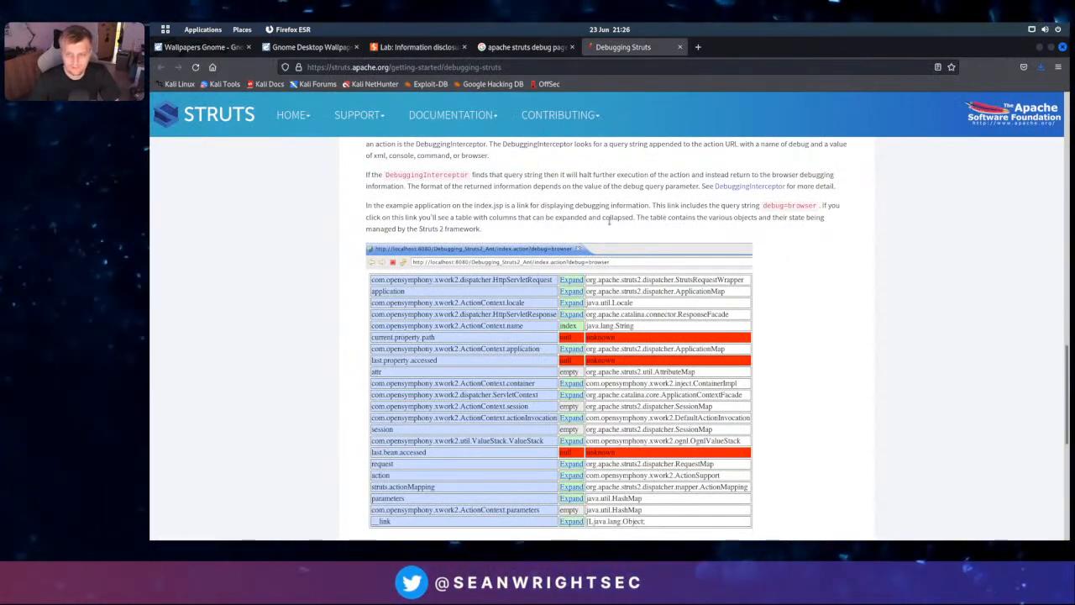
key(alt+Tab)
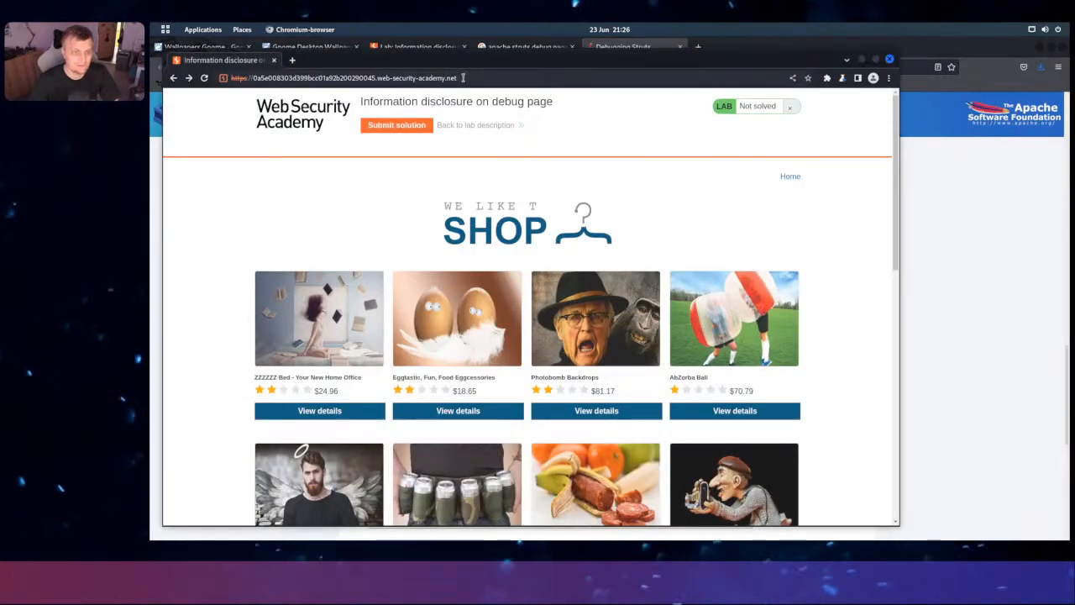
click(463, 78)
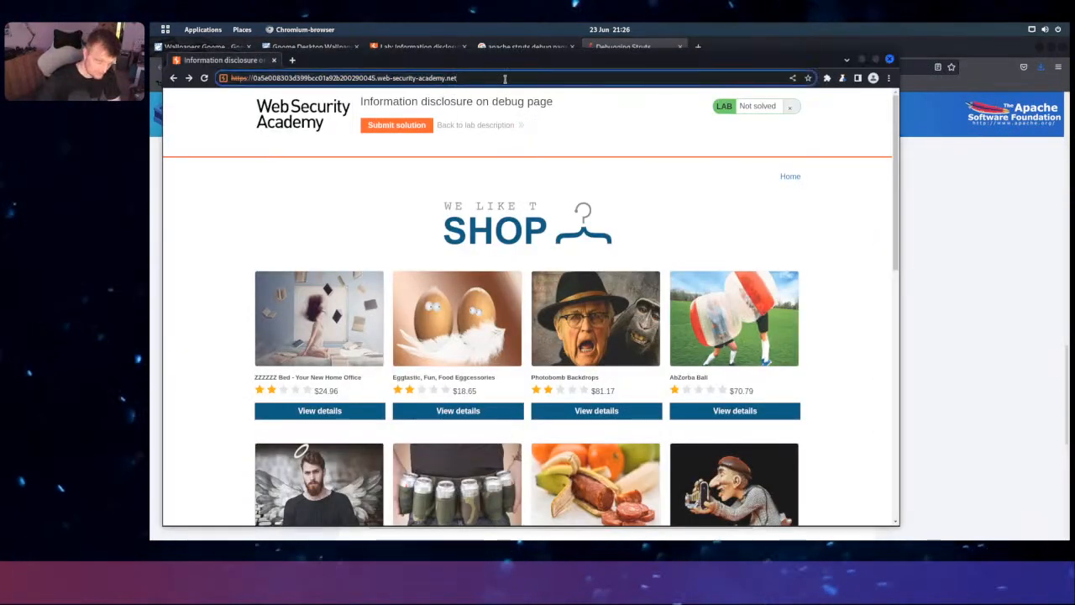
text(/index.action)
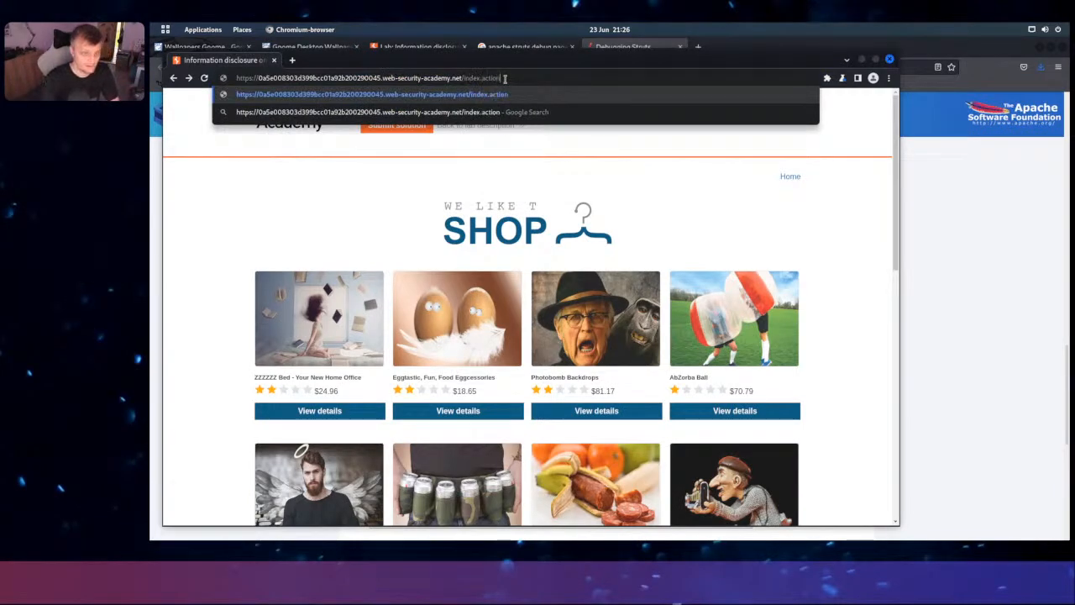
key(Return)
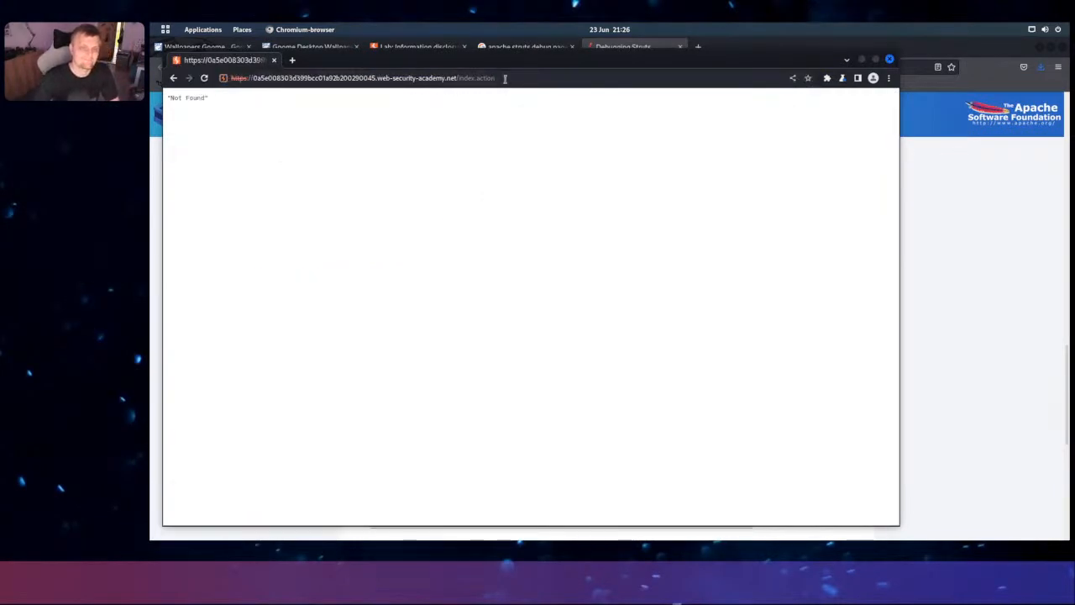
Request the paths /index and /index.do on the lab site
click(476, 78)
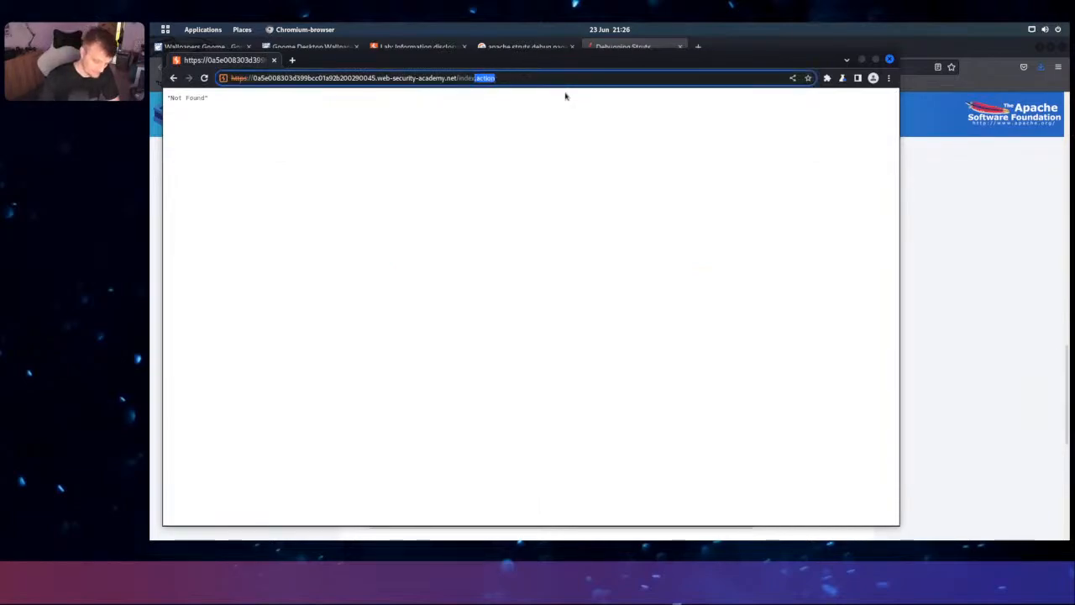
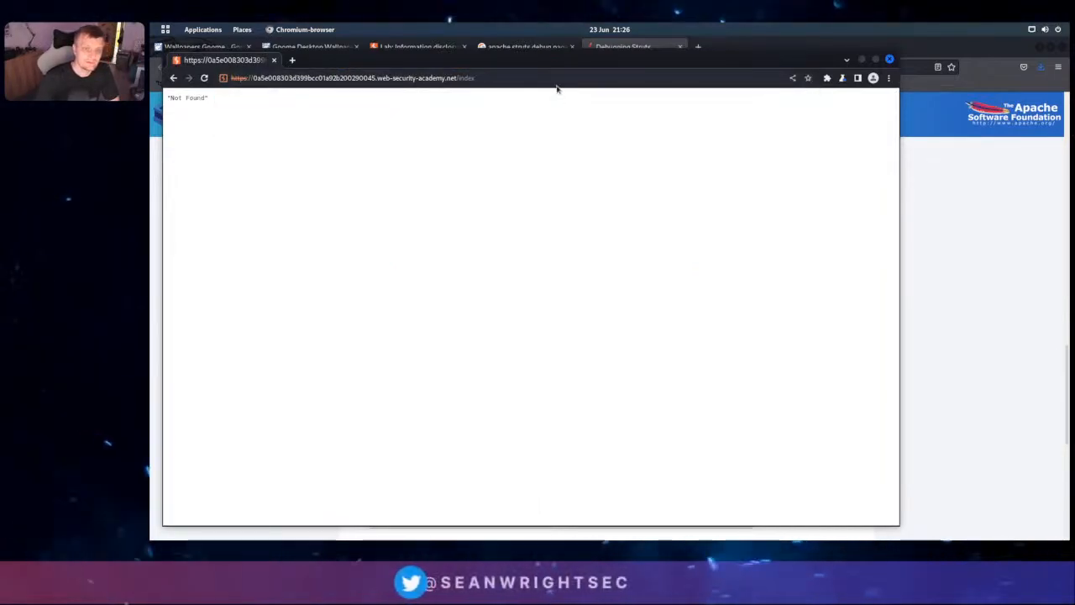
click(566, 78)
click(567, 78)
text(/)
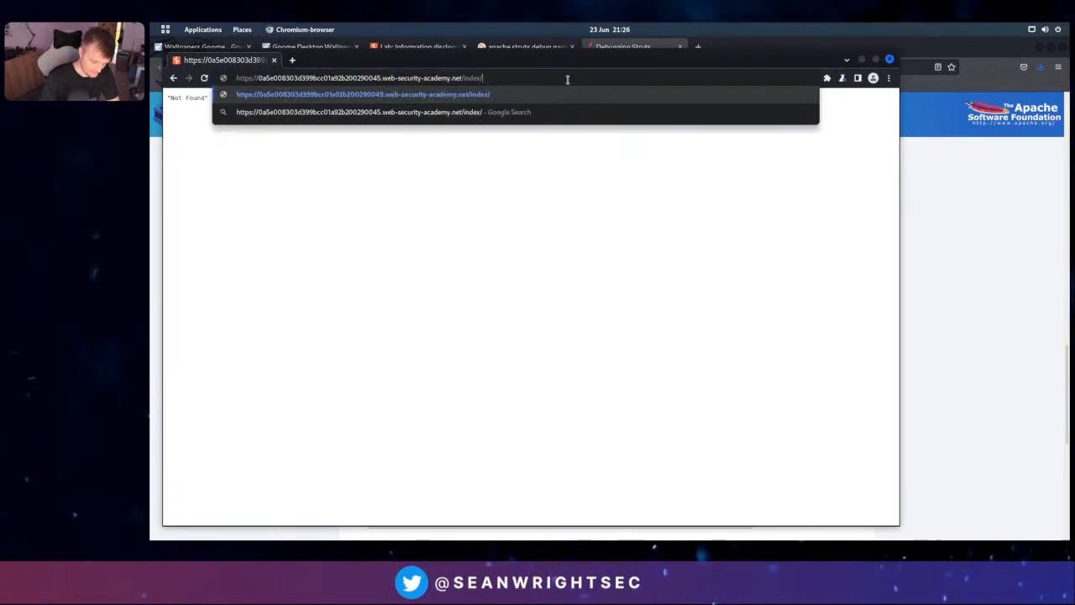
key(BackSpace)
text(.do)
key(Return)
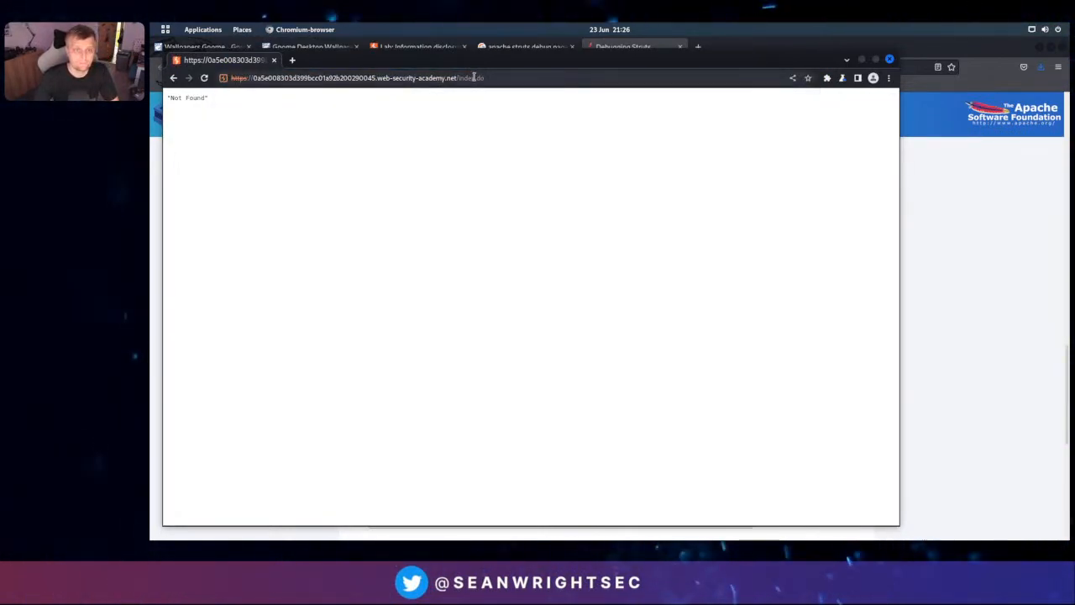
Request /index.html on the lab site, and go back through the visited pages to the shop's home page
click(516, 77)
key(BackSpace)
key(BackSpace)
text(h)
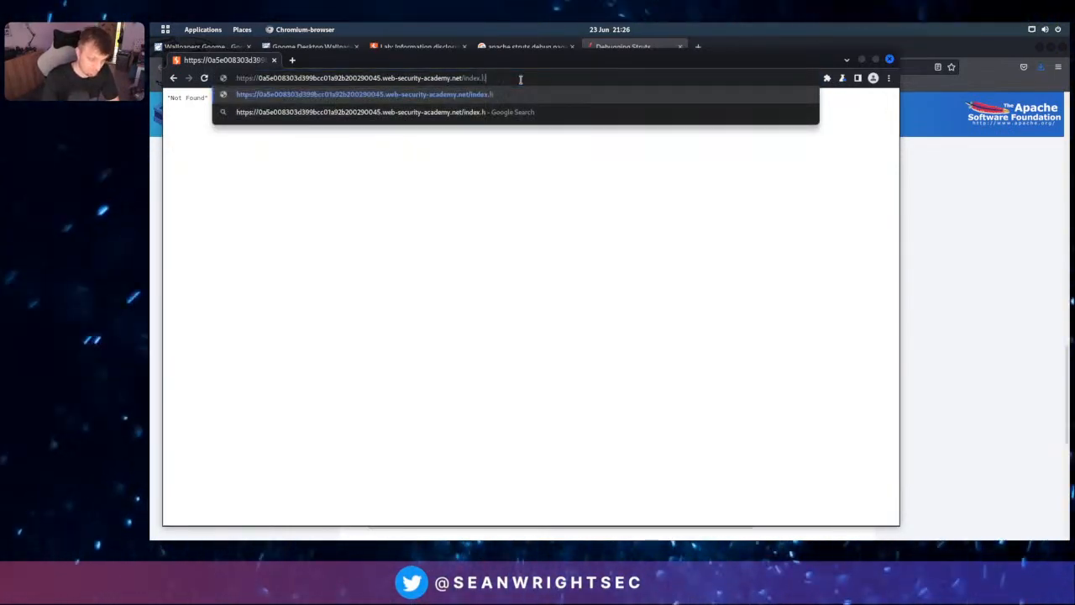
text(tml)
key(Return)
click(419, 82)
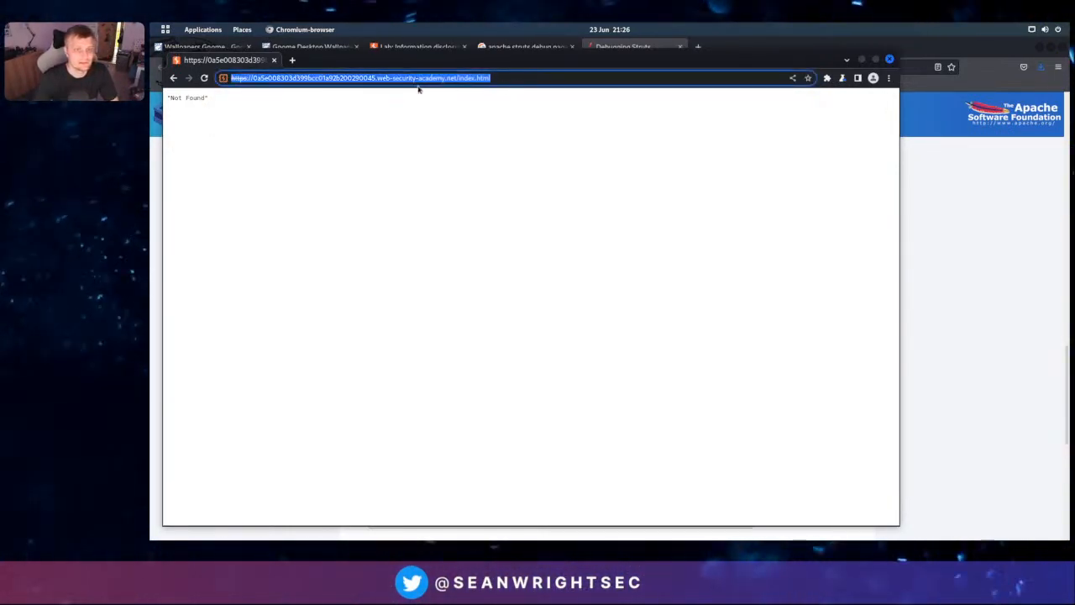
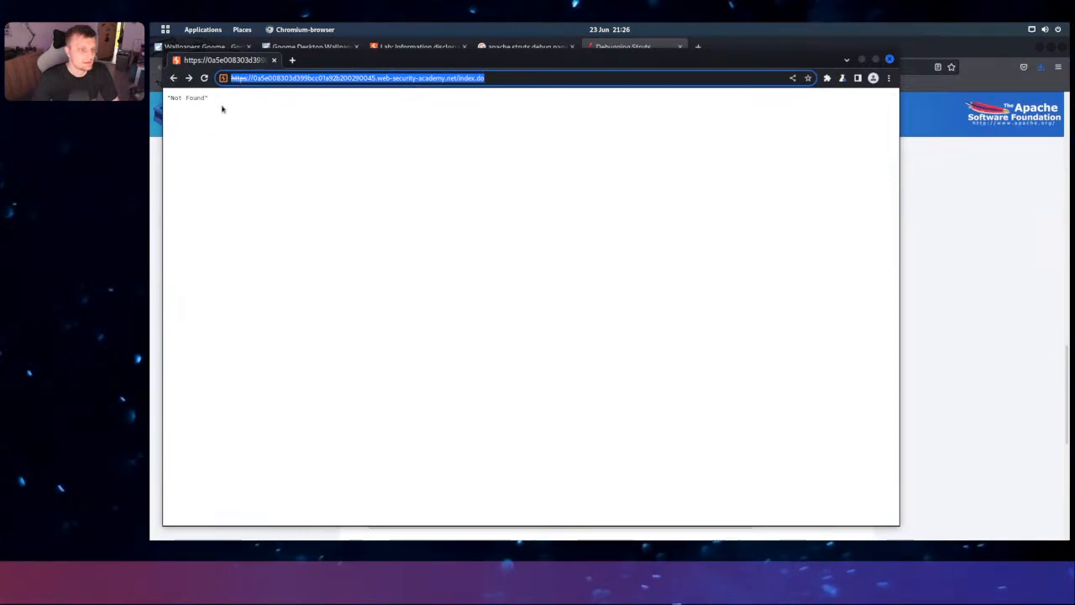
click(174, 78)
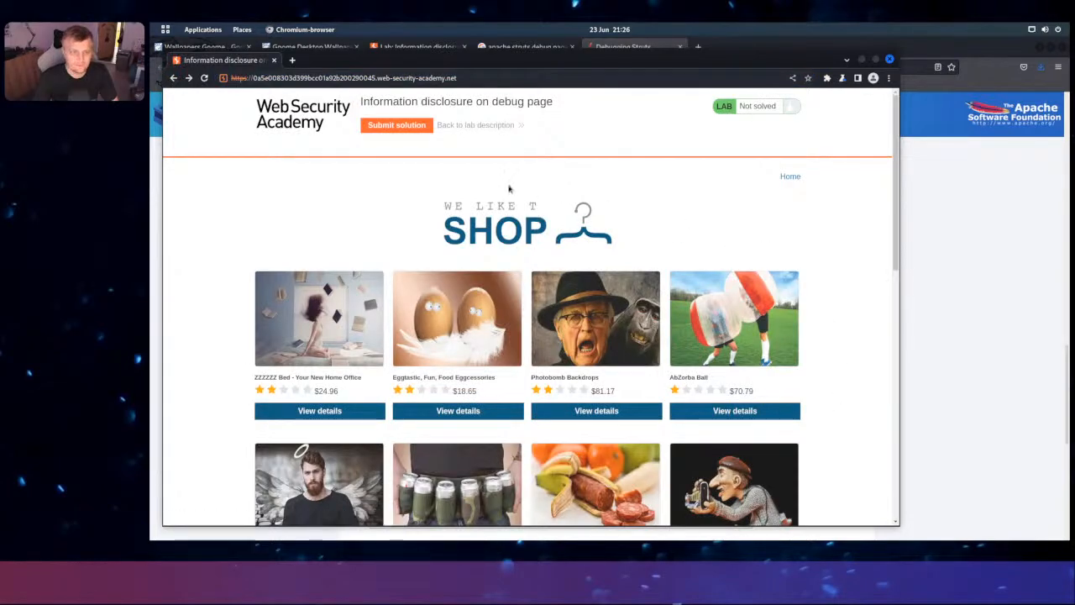
Open the AbZorba Ball product, look through its description, and switch back to the Debugging Struts page in Firefox
click(727, 412)
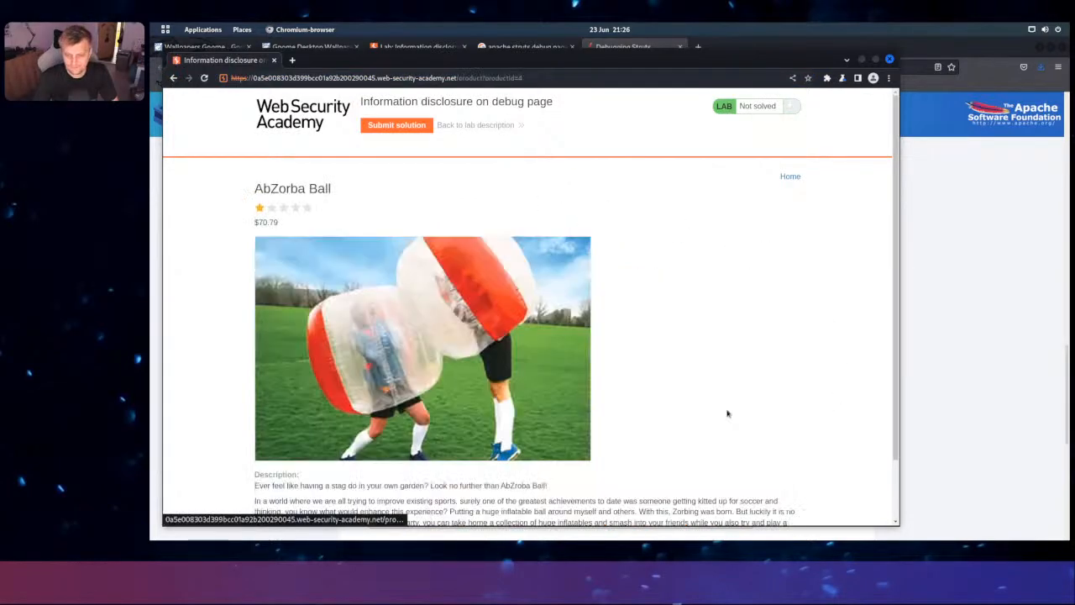
scroll(441, 315, down, 2)
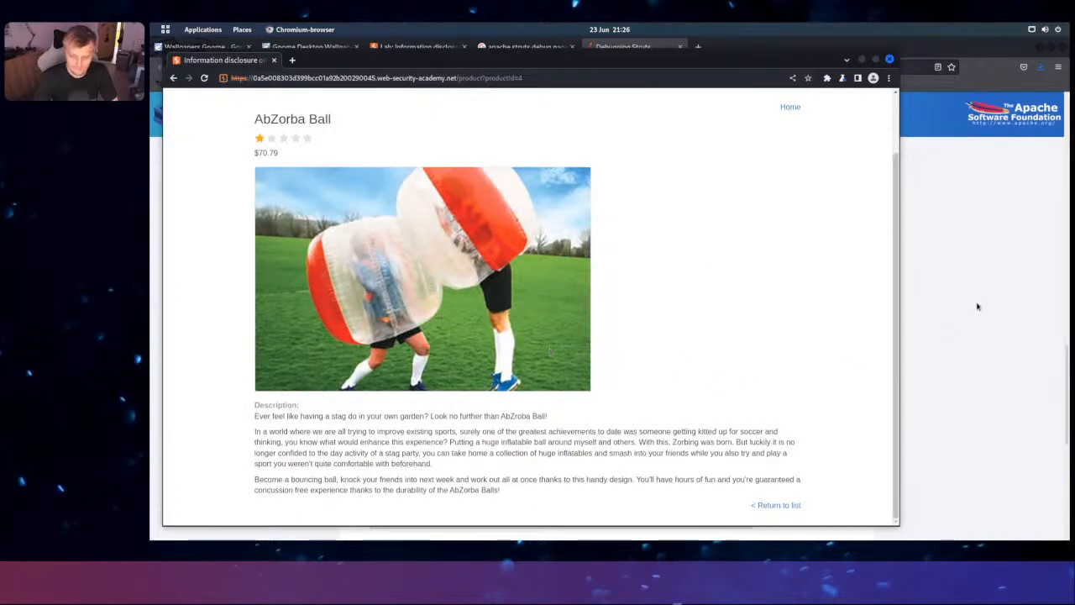
click(945, 281)
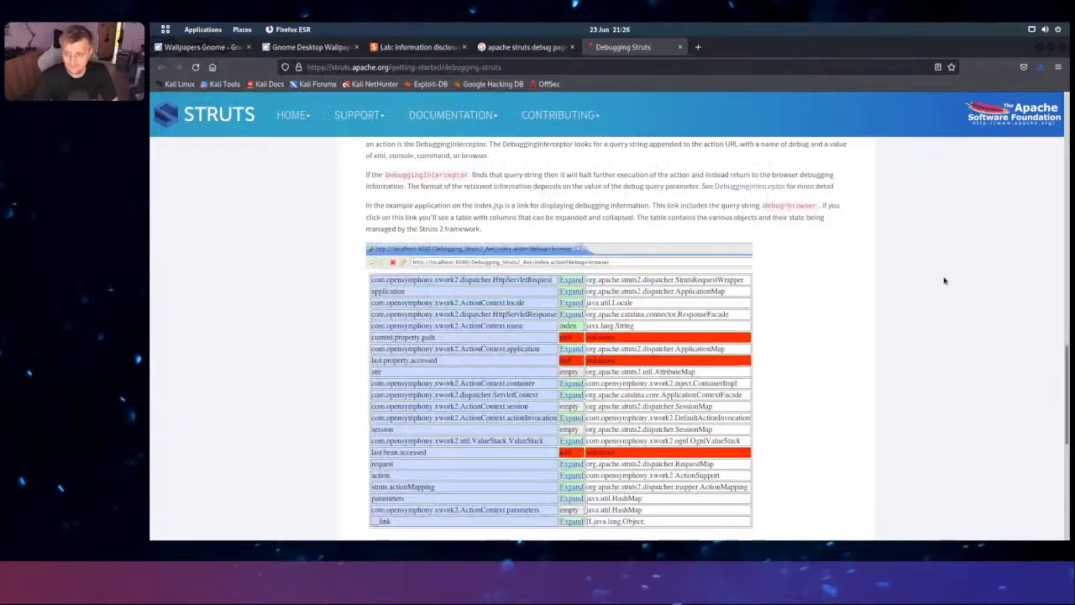
Return to the Google results, open the SecApps result "Apache Struts setup in Debug-Mode", and read its description of debug mode
click(525, 47)
scroll(350, 294, down, 3)
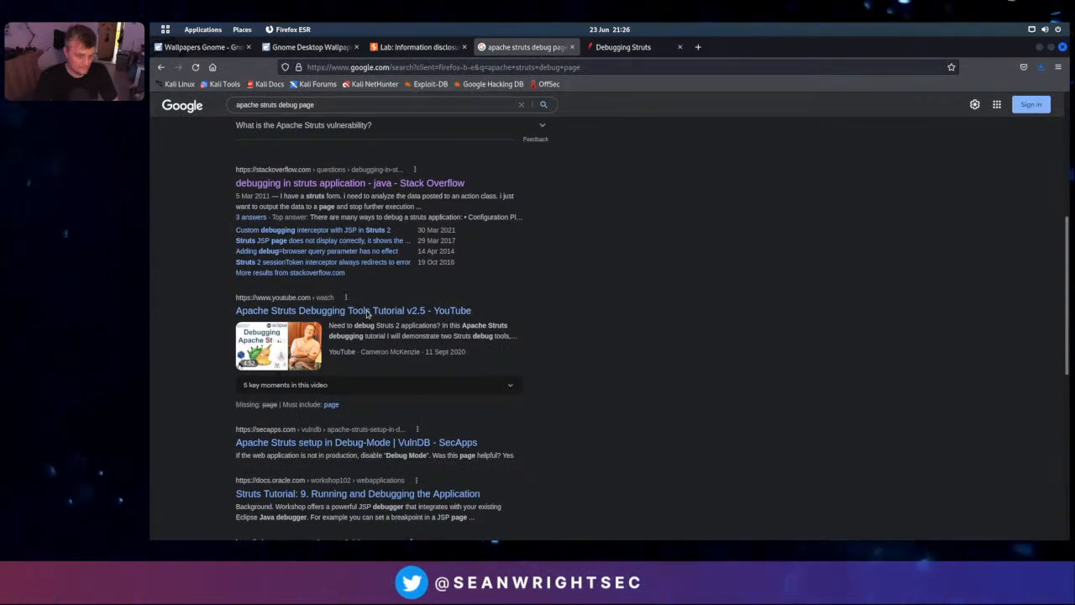
scroll(359, 458, down, 1)
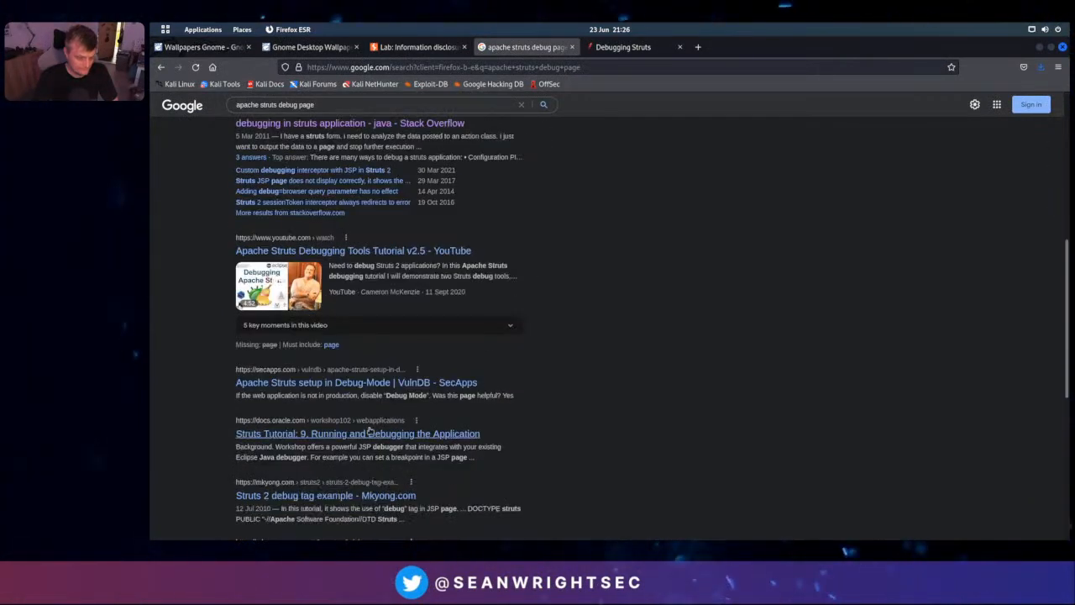
middle_click(372, 386)
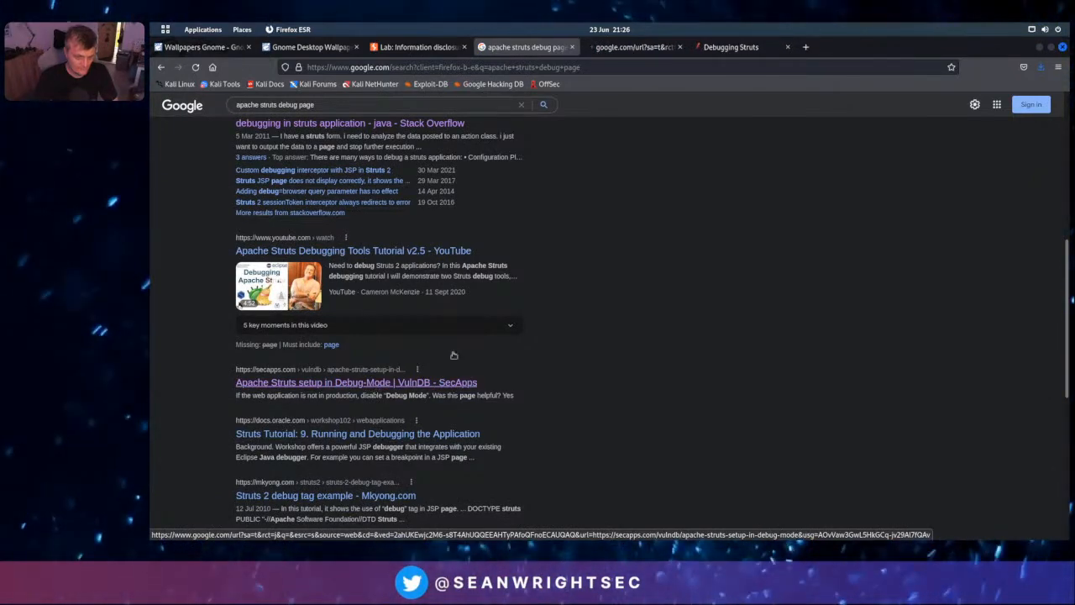
click(628, 47)
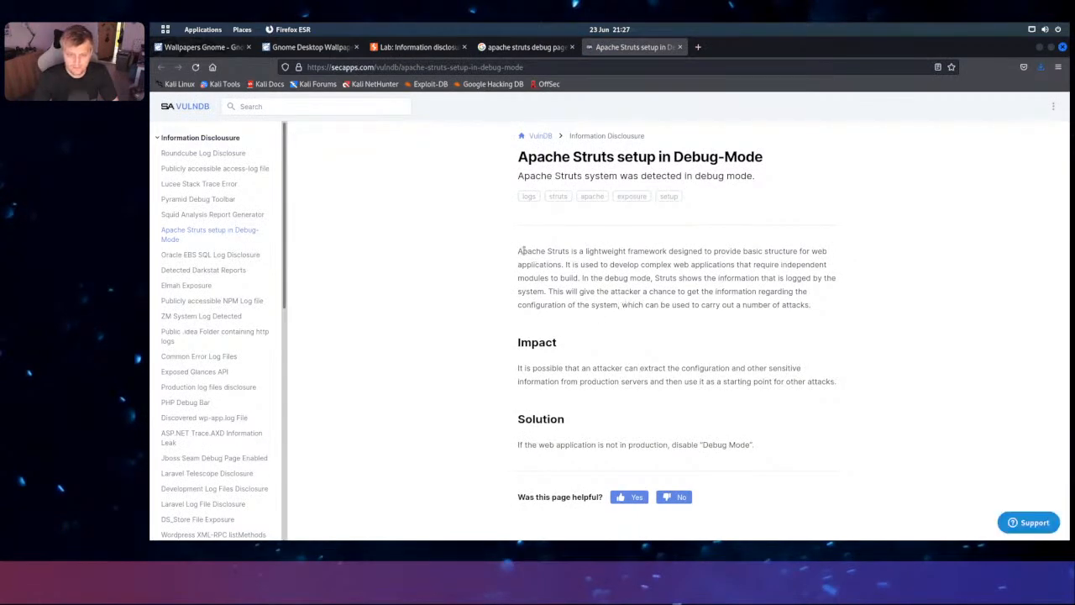
drag(522, 250, 808, 305)
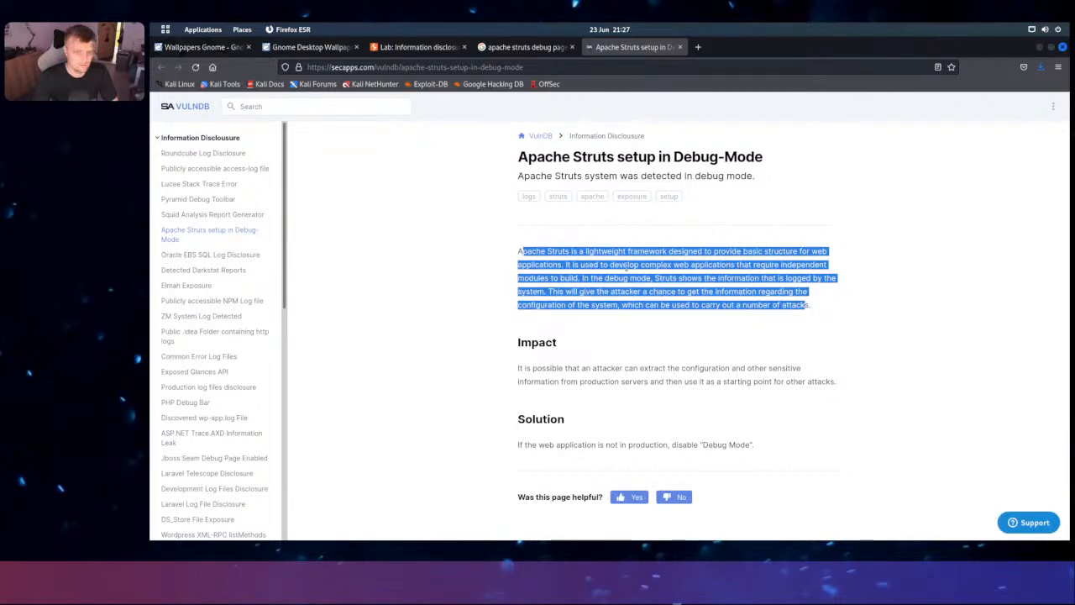
drag(540, 176, 787, 186)
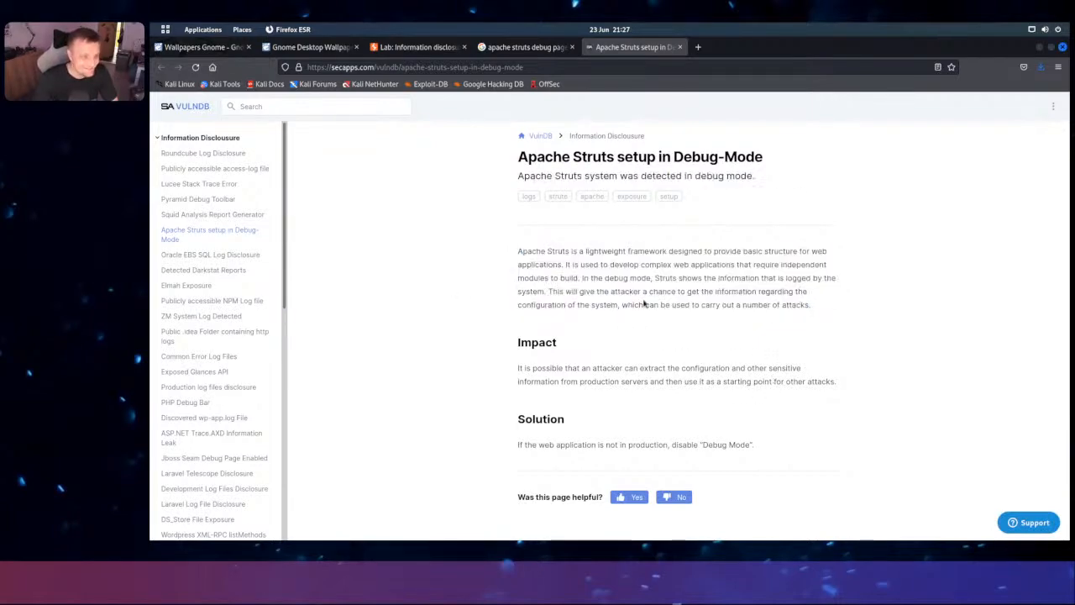
drag(670, 305, 656, 278)
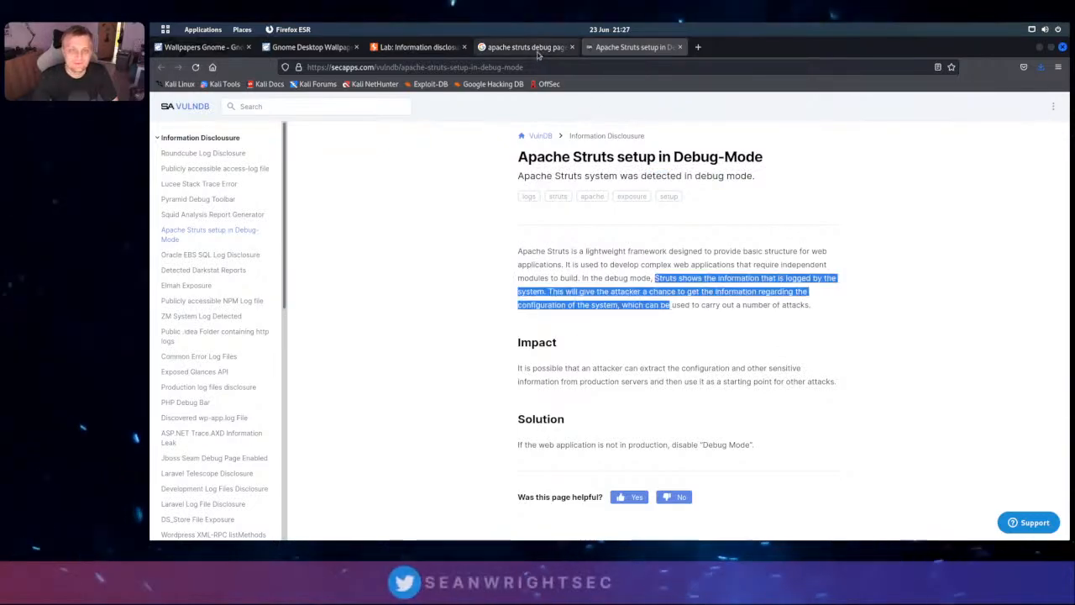
Open the Oracle Struts tutorial and the Mkyong debug tag example from the search results, read through the Oracle page, and close it
key(ctrl+Page_Up)
scroll(385, 406, down, 4)
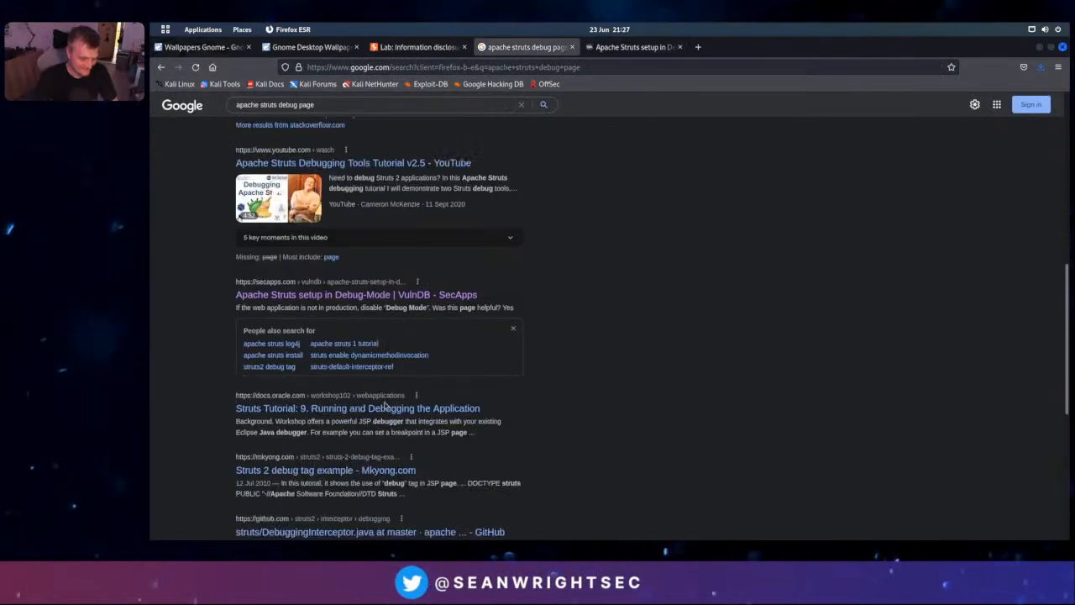
middle_click(425, 331)
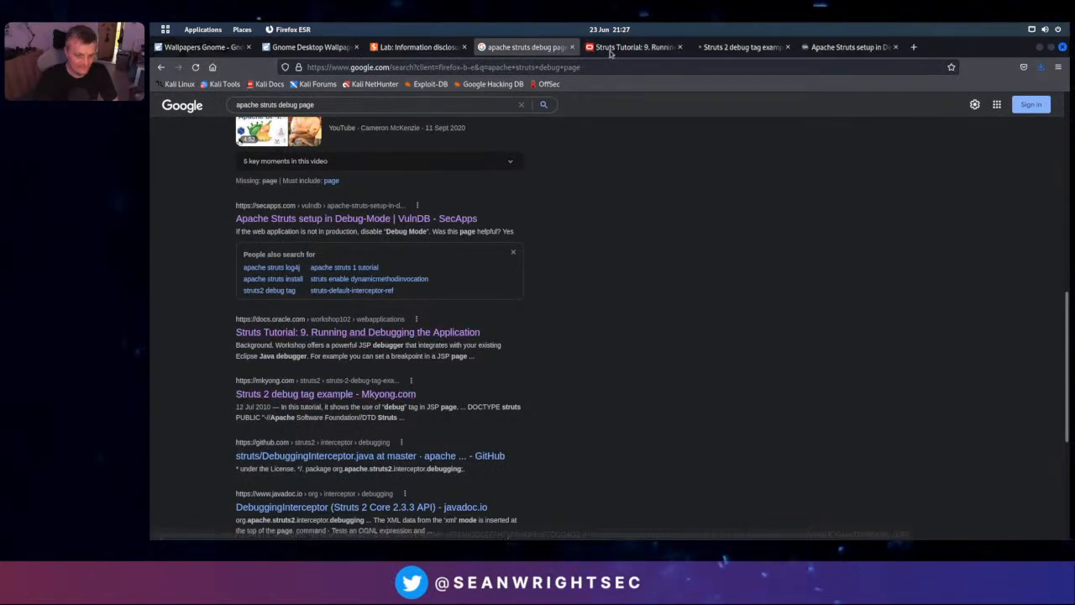
key(ctrl+Tab)
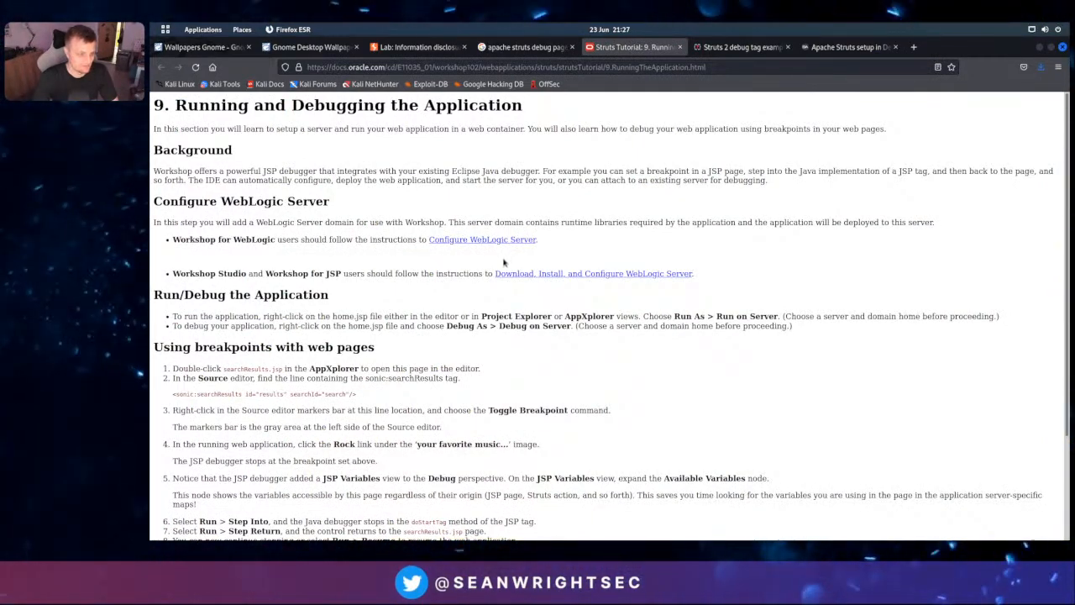
scroll(504, 262, down, 3)
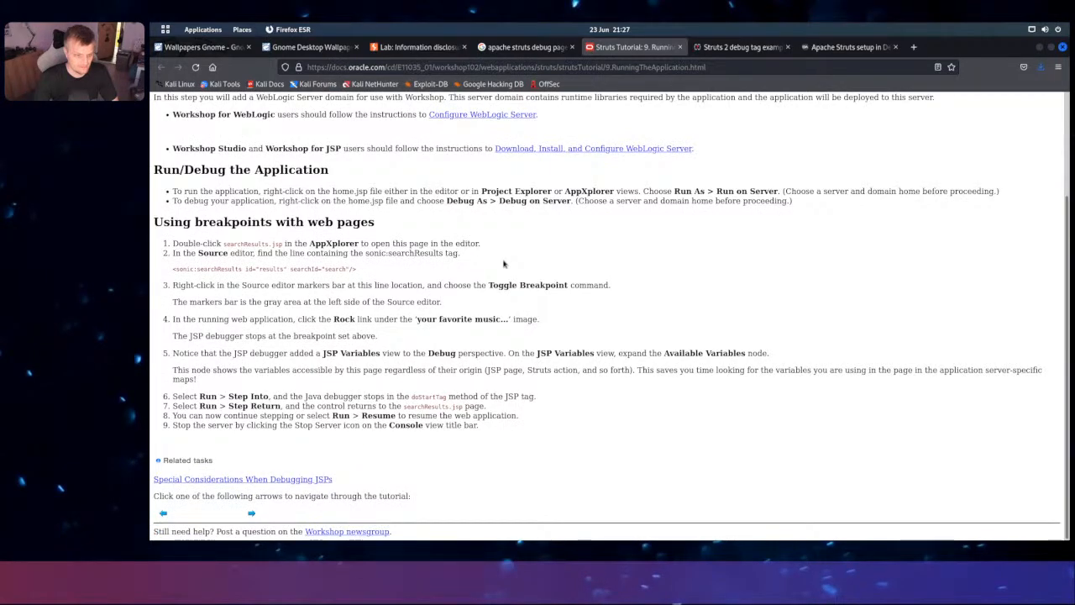
key(ctrl+w)
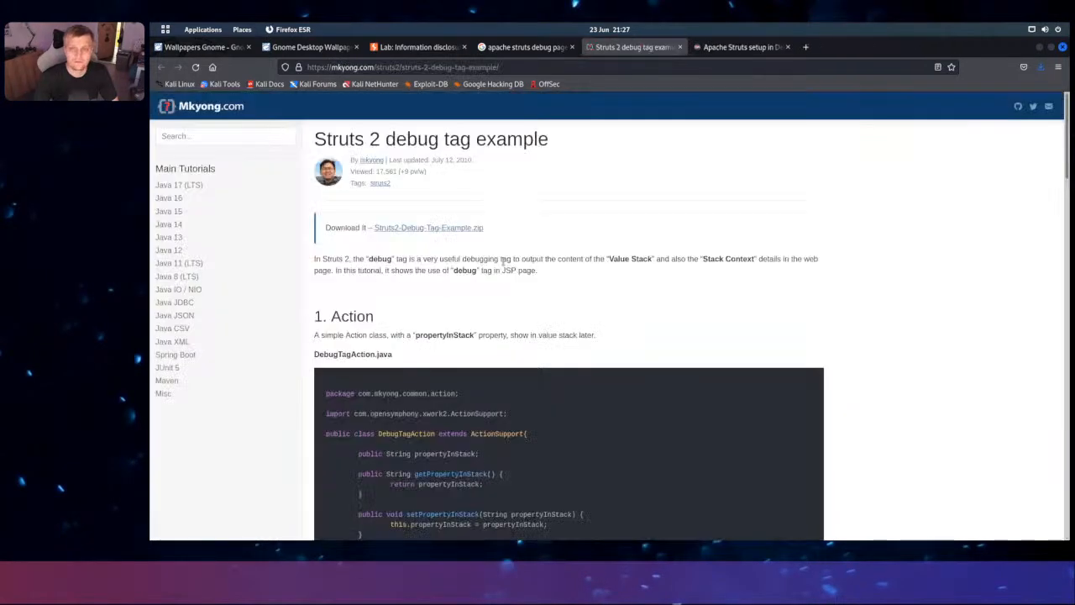
Examine the Mkyong Struts 2 debug tag example, from the action class and struts.xml to the demo address and output
scroll(504, 263, down, 8)
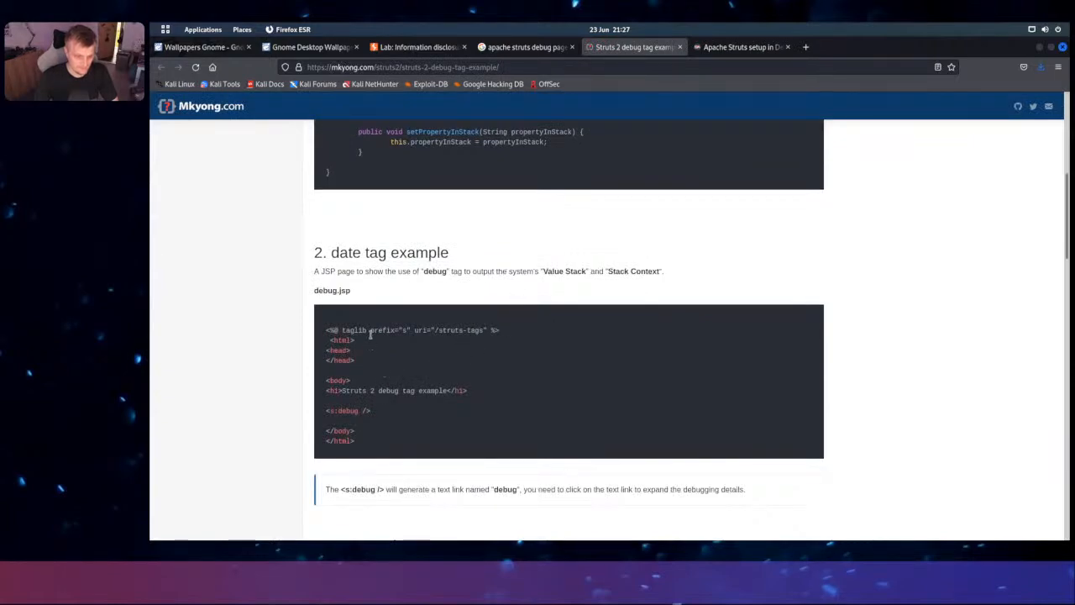
scroll(611, 267, up, 7)
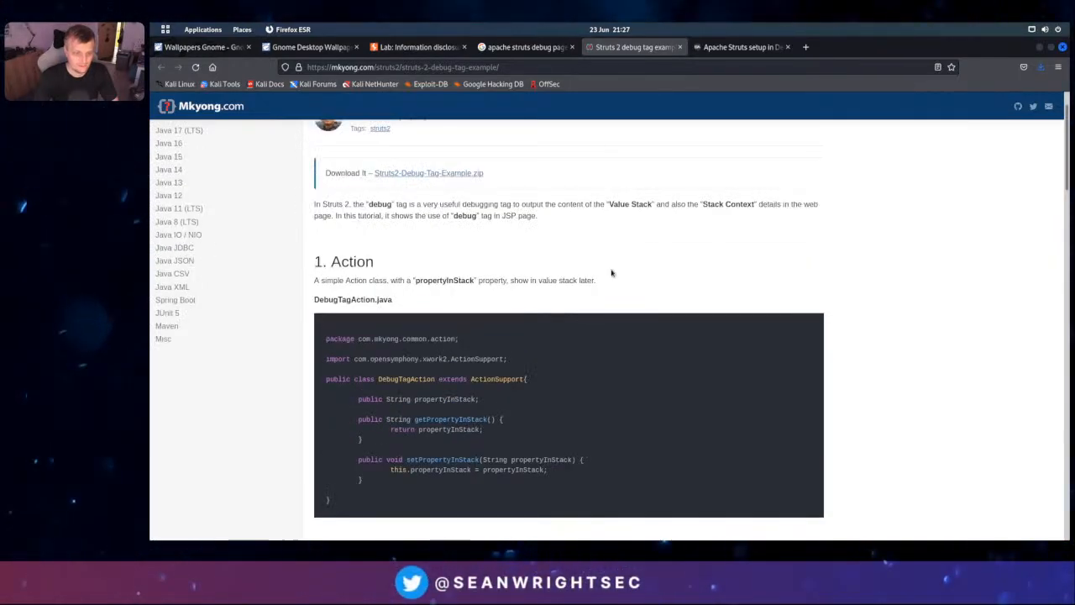
scroll(611, 273, down, 10)
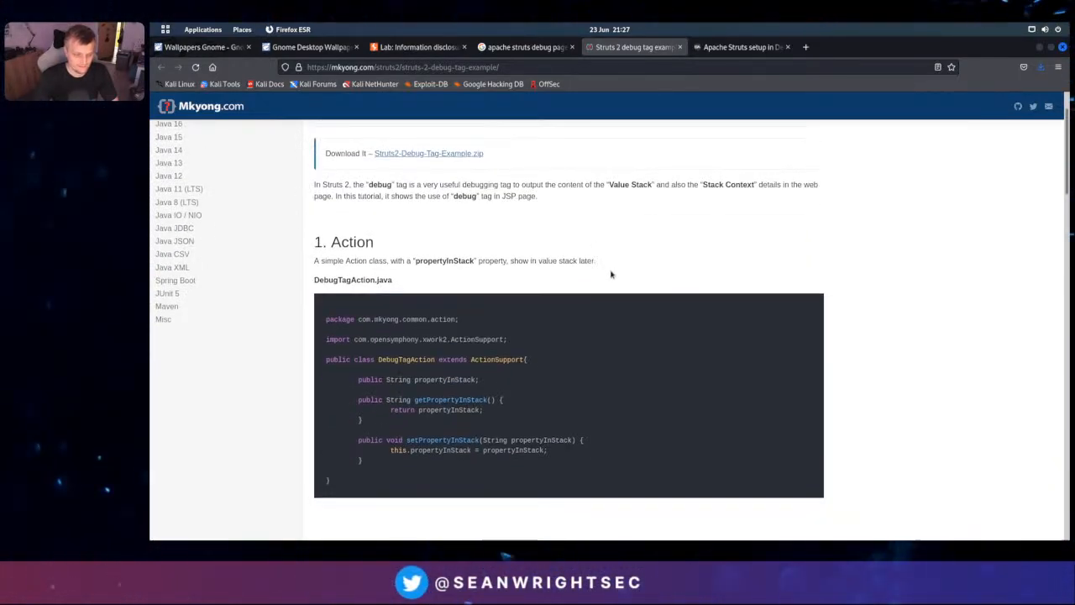
scroll(611, 271, down, 5)
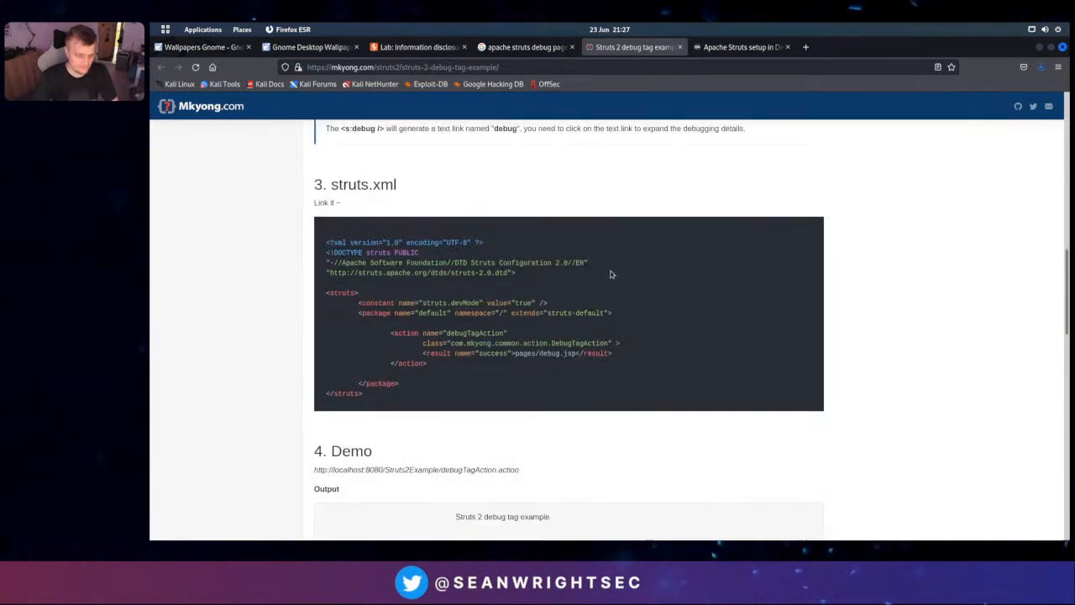
scroll(611, 274, down, 4)
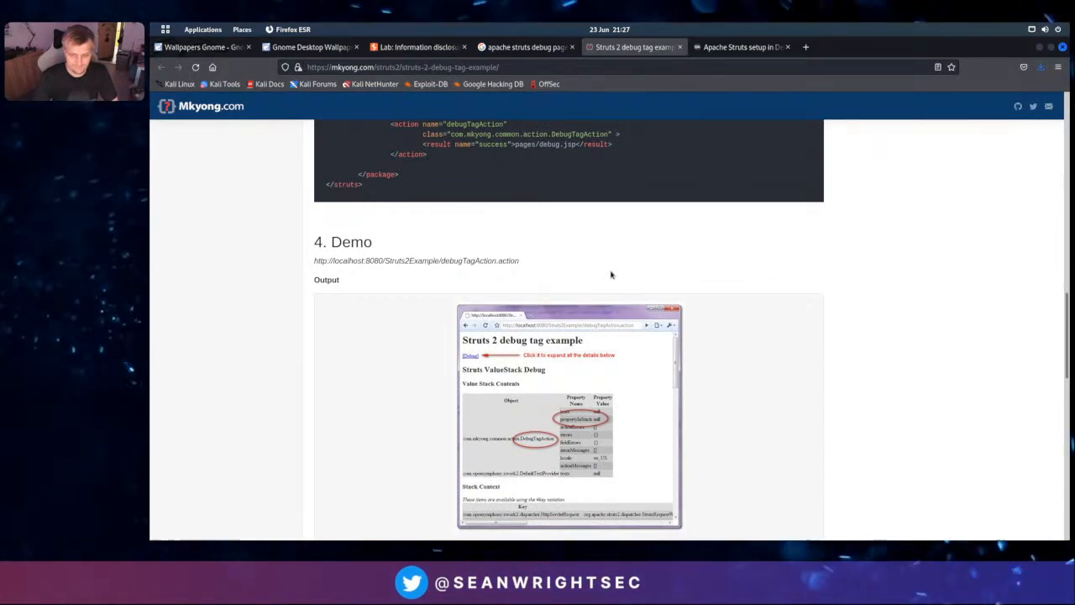
scroll(611, 275, down, 4)
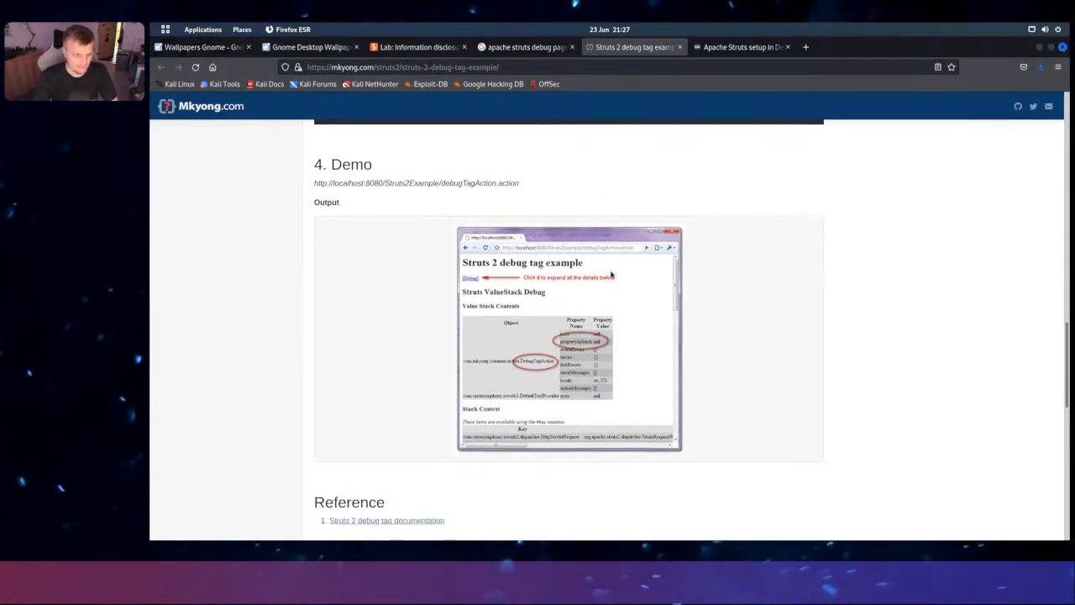
scroll(606, 151, down, 1)
Close the SecApps and Mkyong pages and look through the remaining apache struts debug page search results
key(ctrl+Tab)
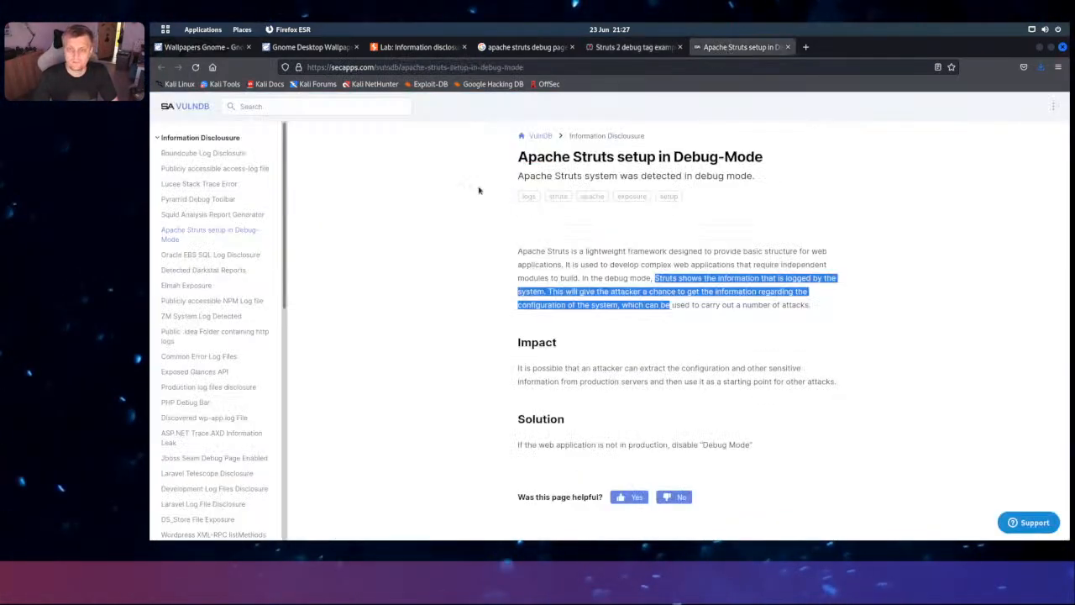
click(840, 216)
key(ctrl+w)
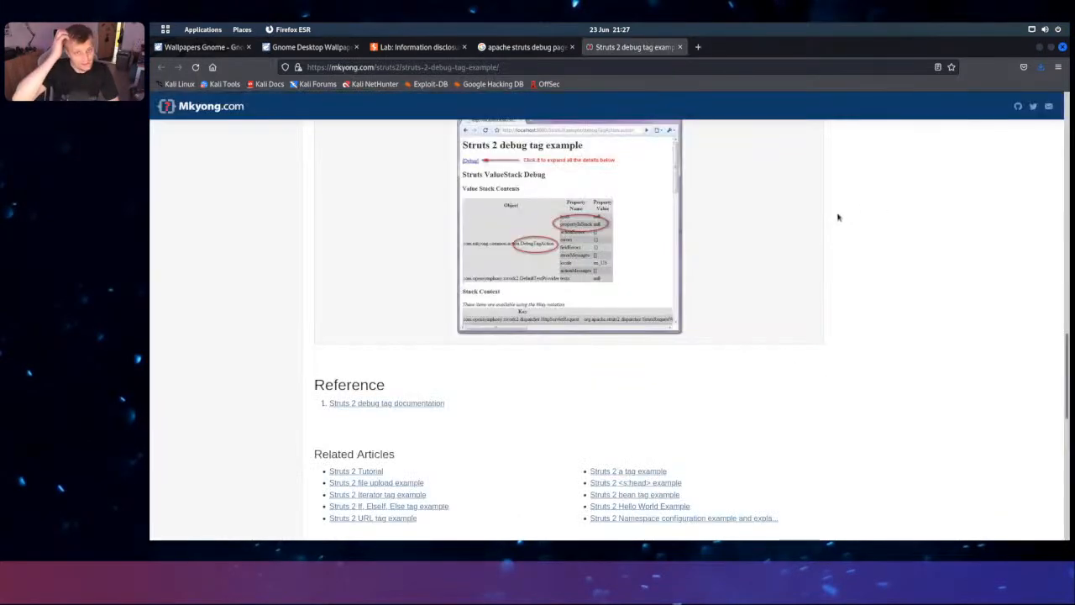
key(ctrl+w)
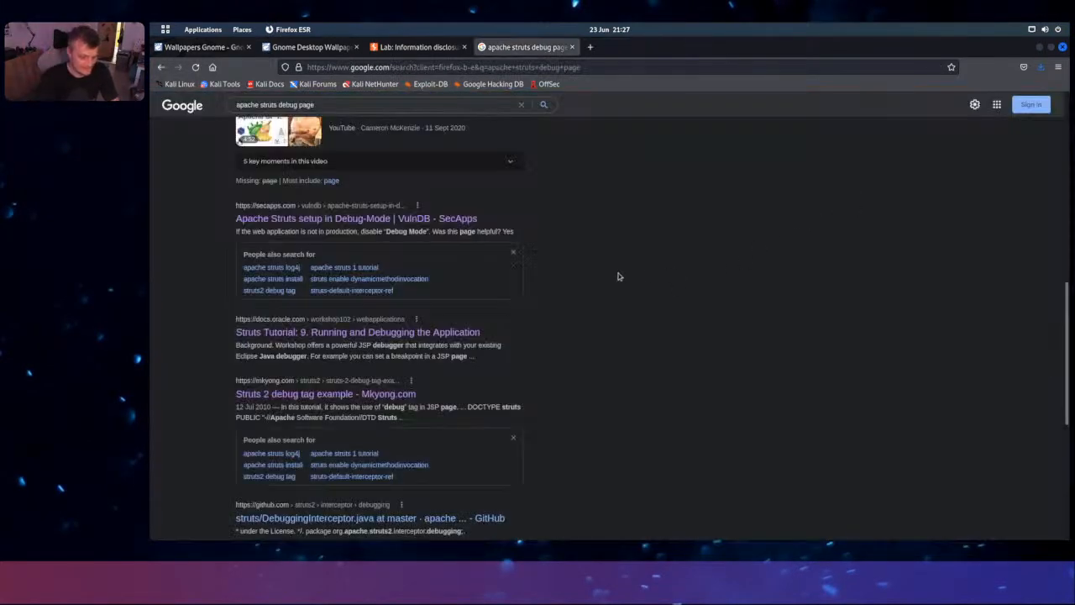
scroll(619, 275, down, 2)
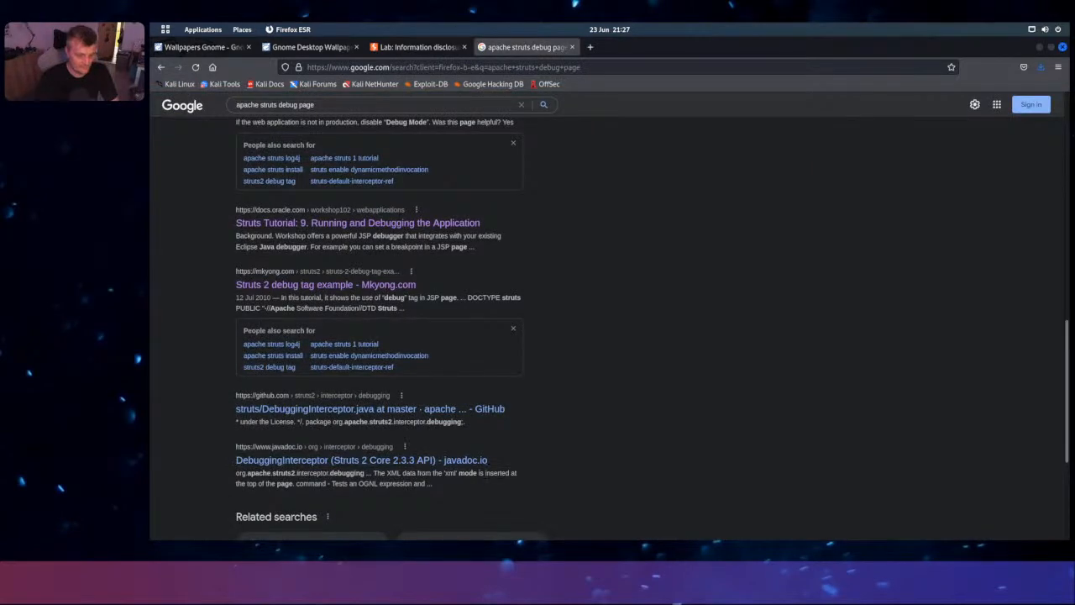
Open PortSwigger's Information disclosure topic from the debug page lab in a separate tab, and examine its examples, causes and prevention advice
click(411, 47)
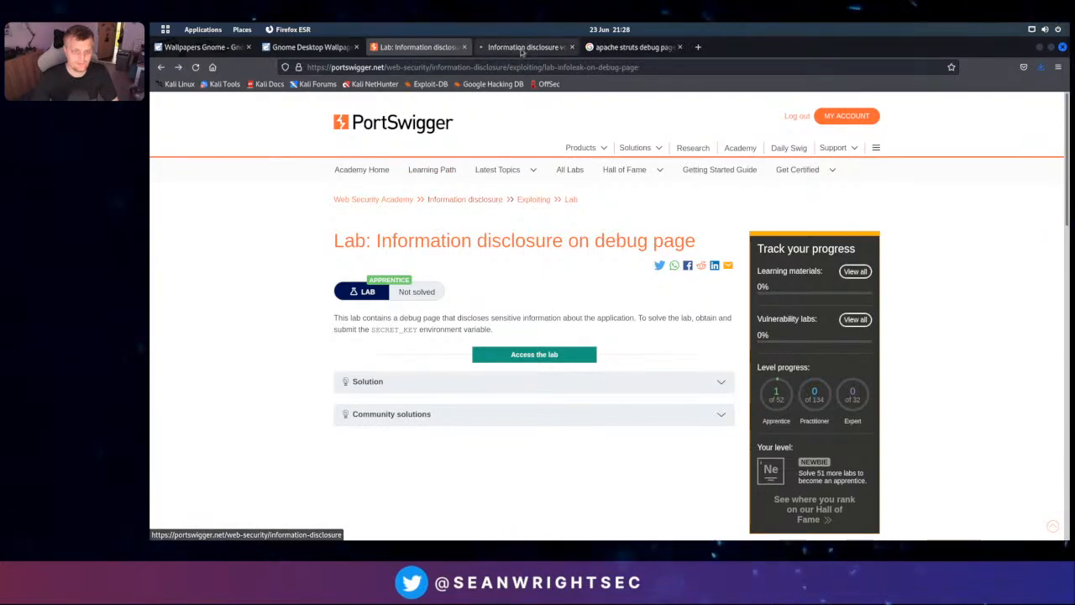
key(ctrl+Tab)
scroll(427, 305, down, 10)
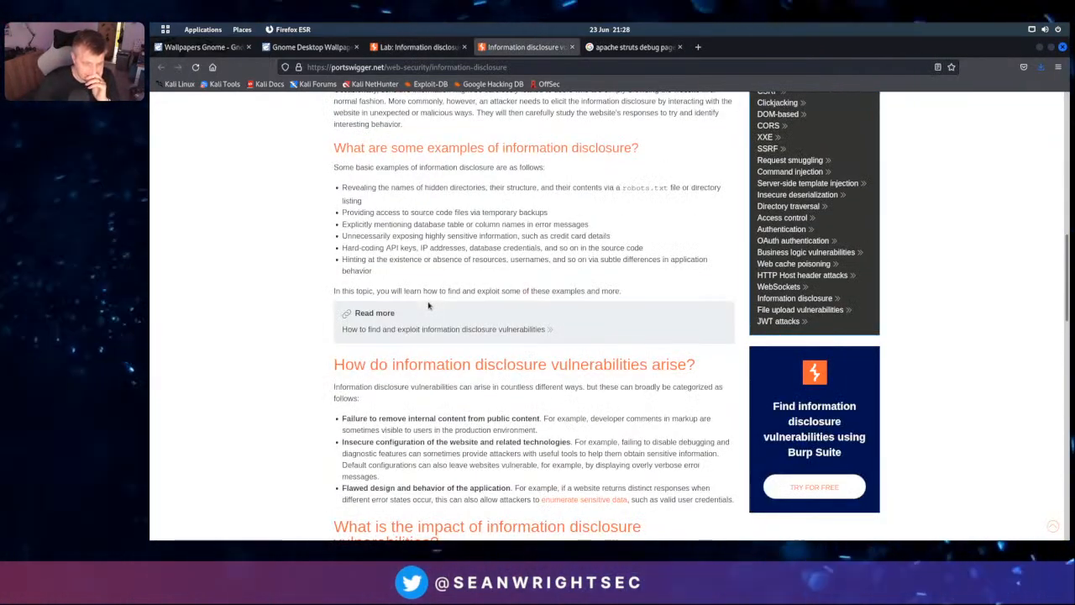
scroll(428, 305, down, 9)
scroll(428, 305, down, 4)
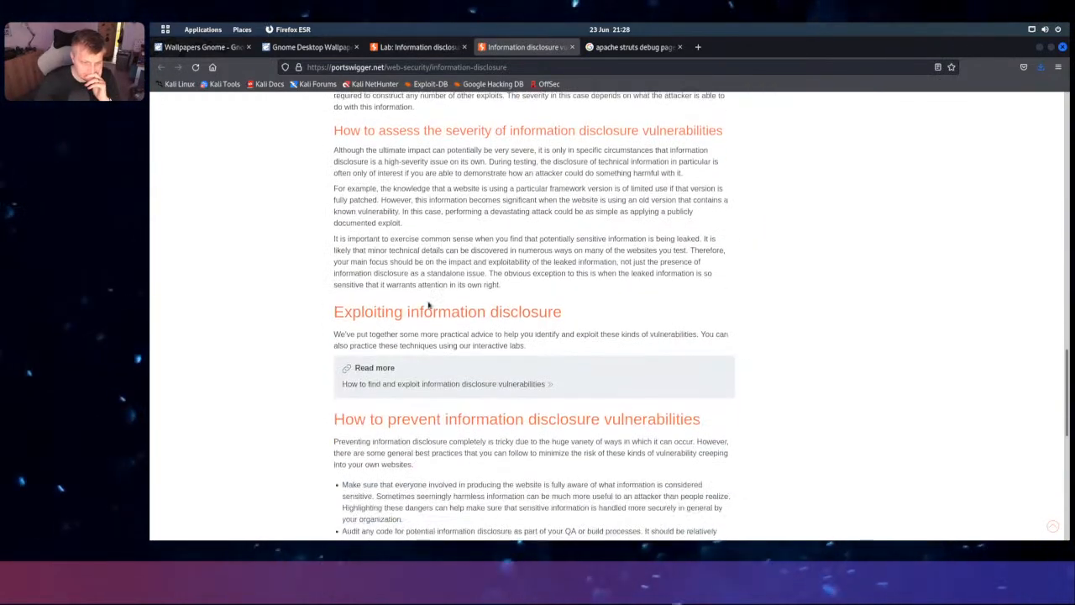
scroll(428, 307, down, 4)
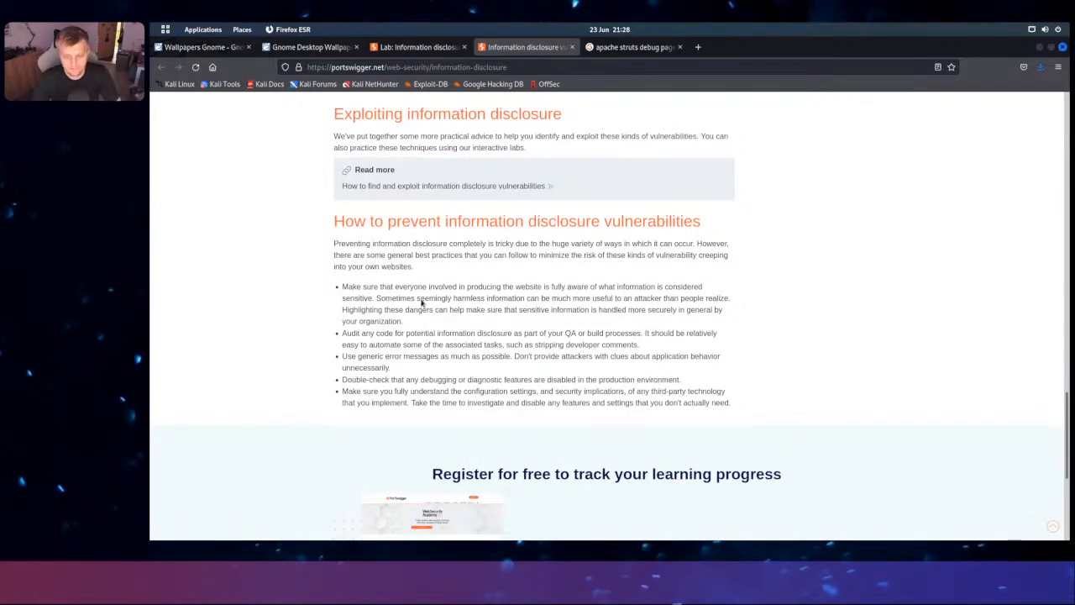
scroll(422, 303, down, 5)
scroll(425, 300, up, 11)
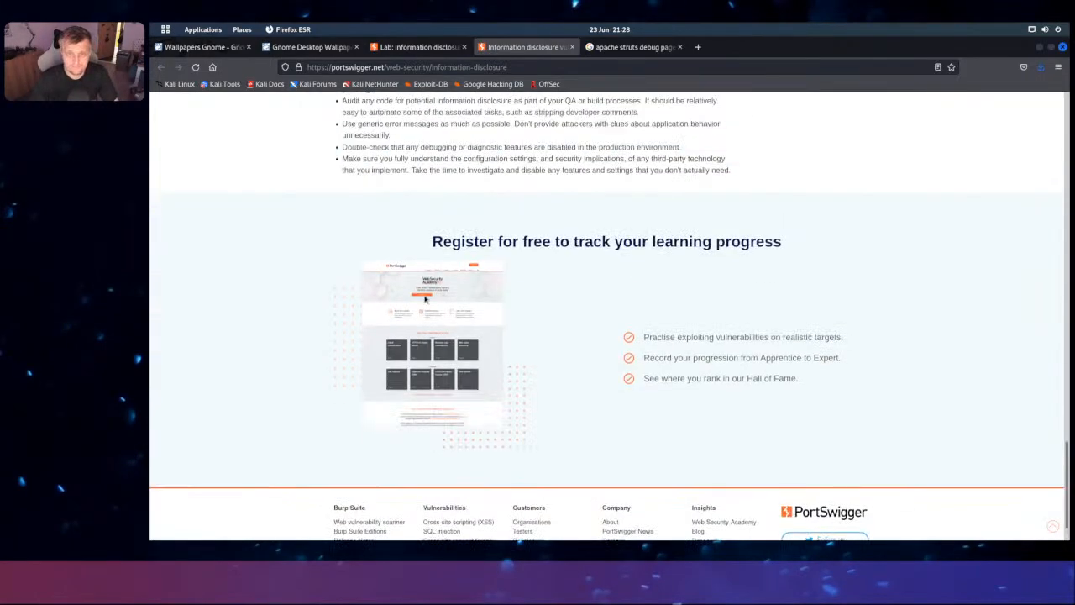
scroll(424, 296, up, 11)
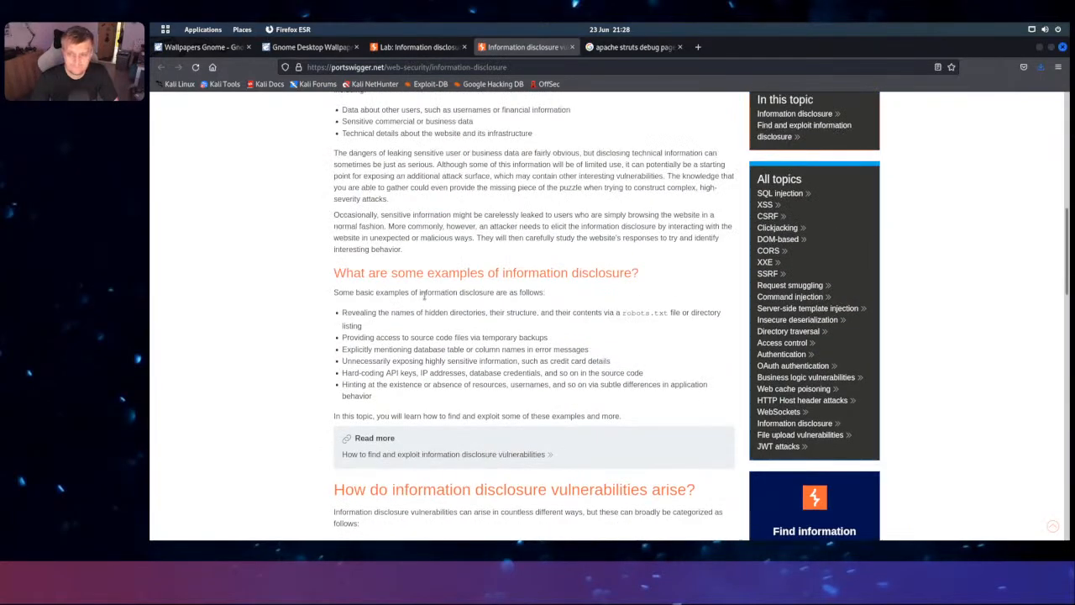
scroll(424, 294, up, 5)
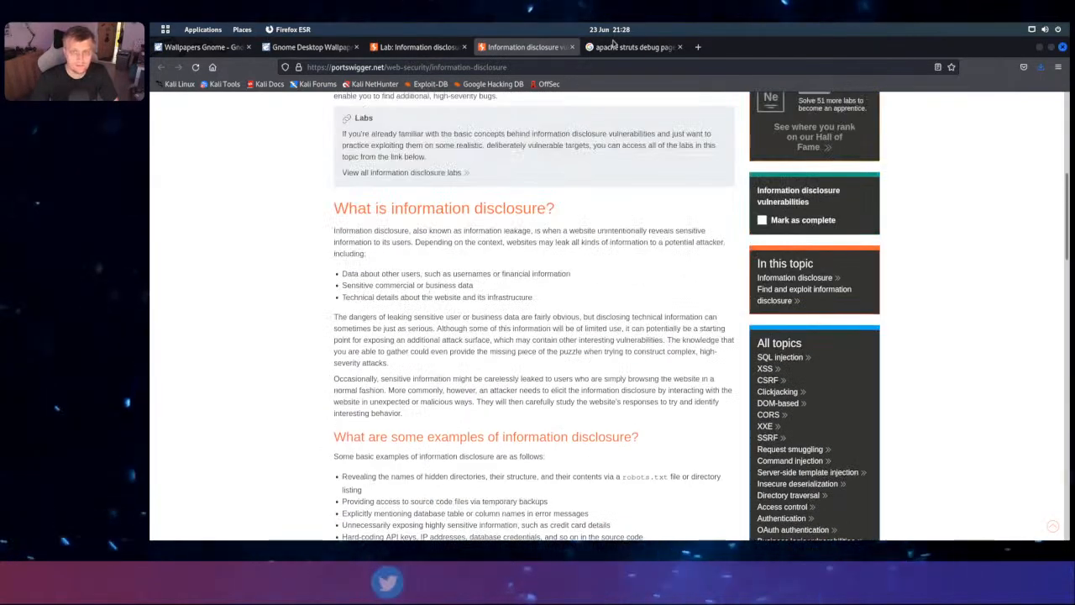
click(589, 48)
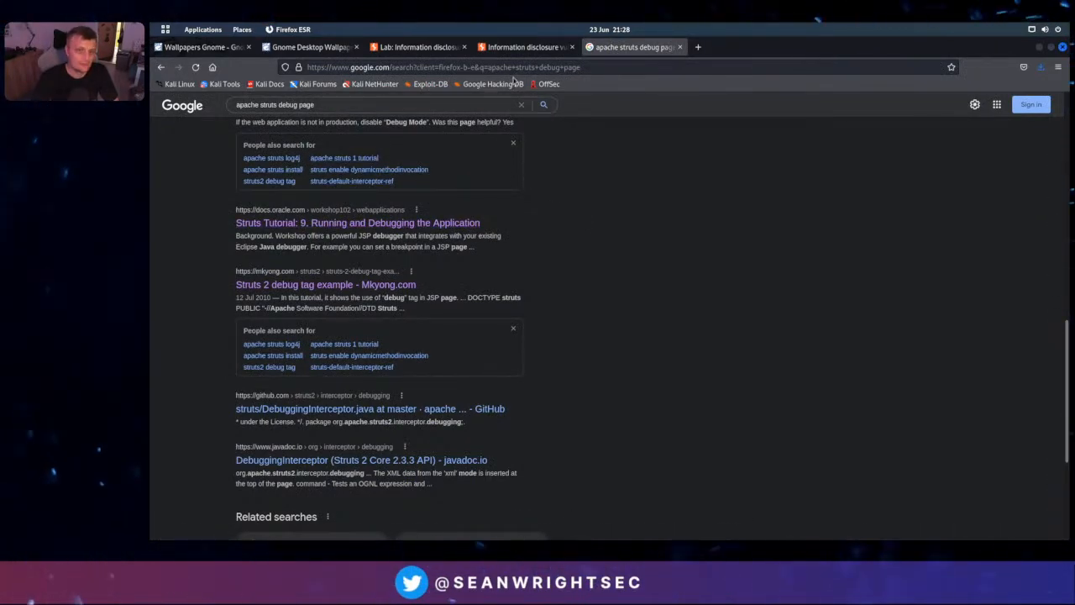
click(523, 47)
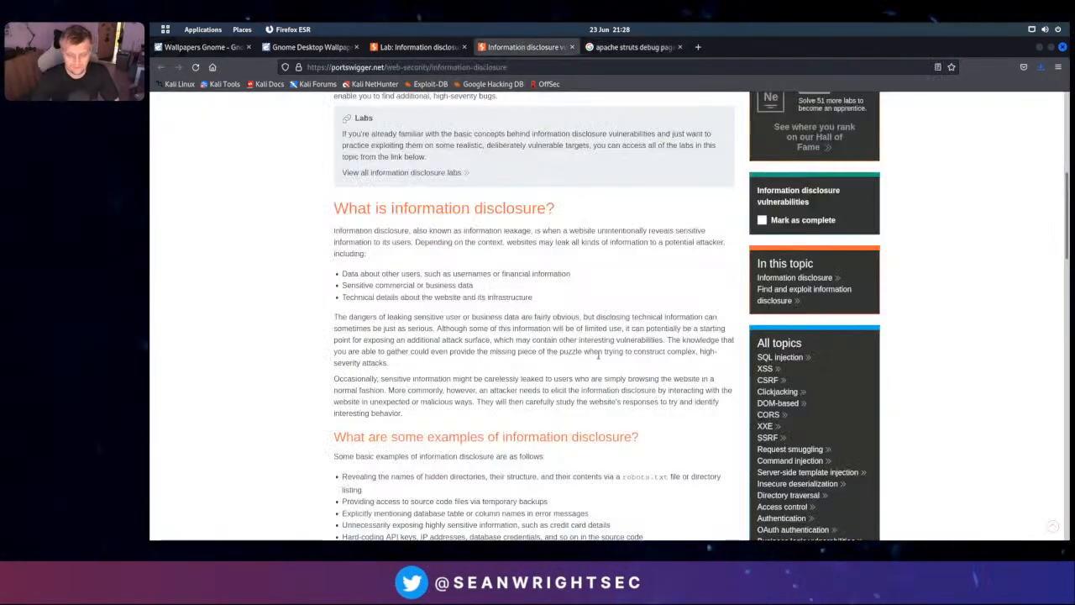
Switch to Burp Suite and display the target site map
key(alt+Tab)
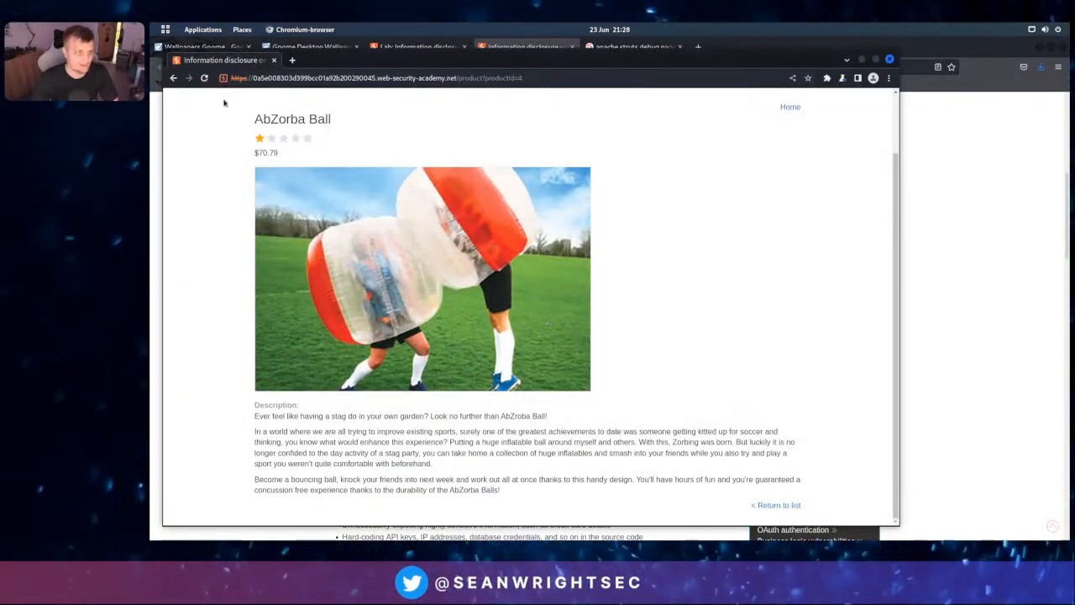
key(alt+Tab)
key(alt+Tab)
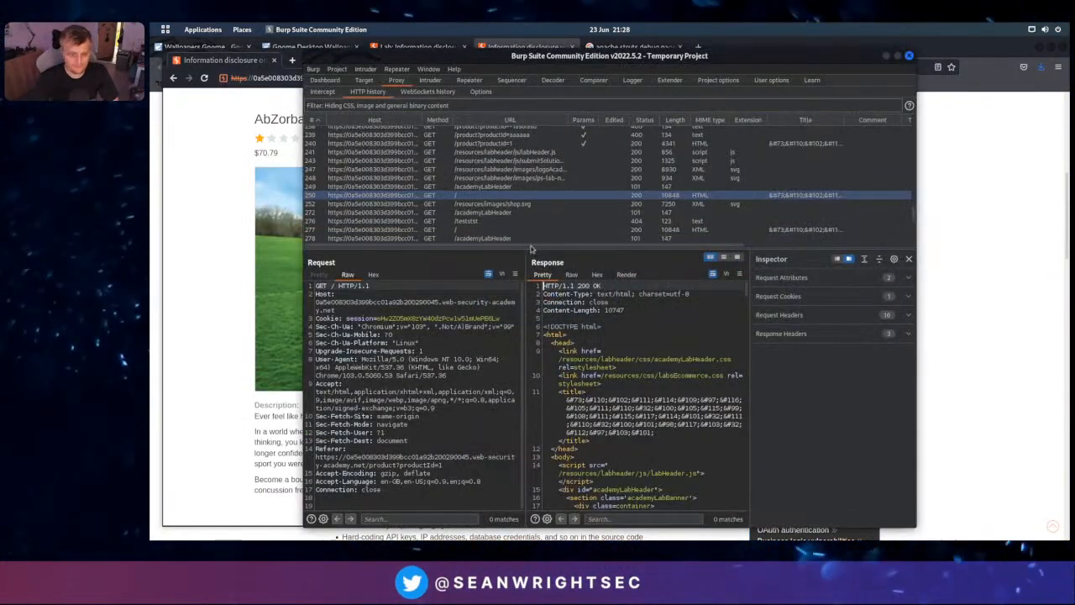
click(364, 80)
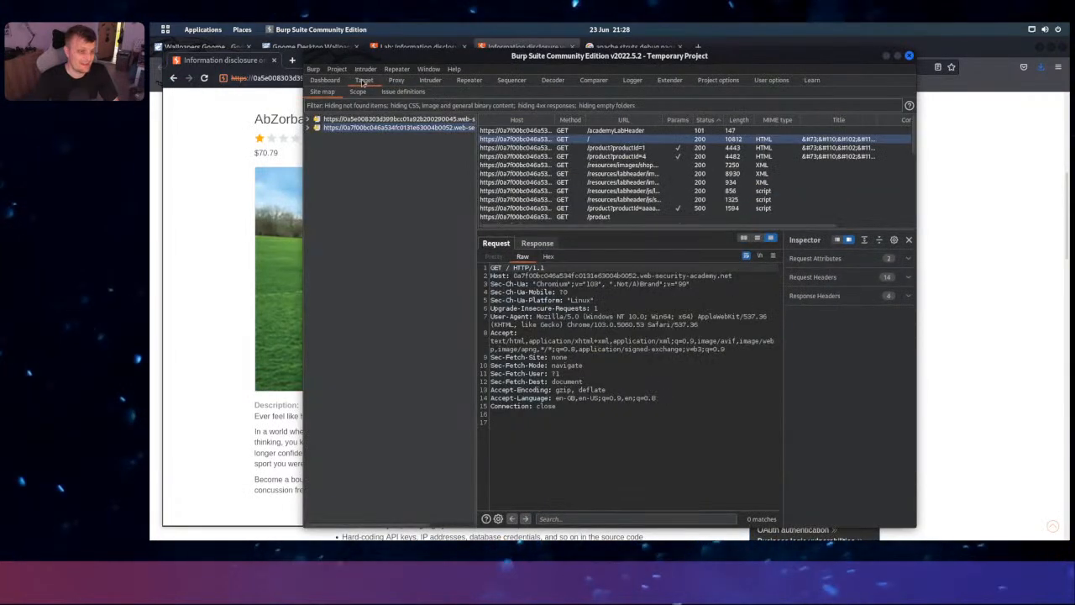
Examine the Pro-only engagement tools offered for the second host in the target site map
right_click(360, 121)
click(367, 129)
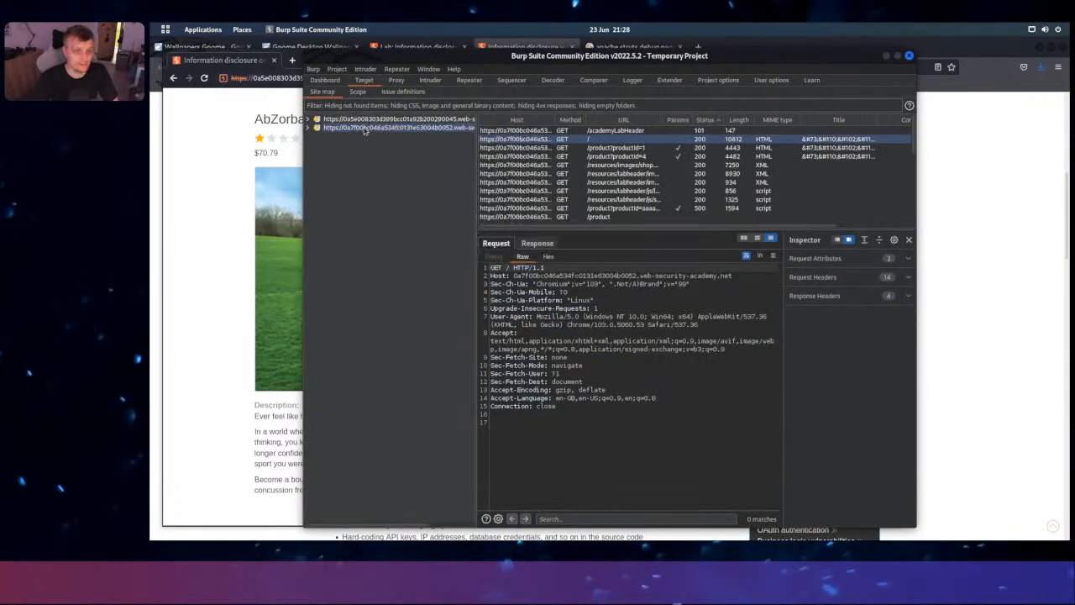
right_click(368, 133)
mouse_move(523, 166)
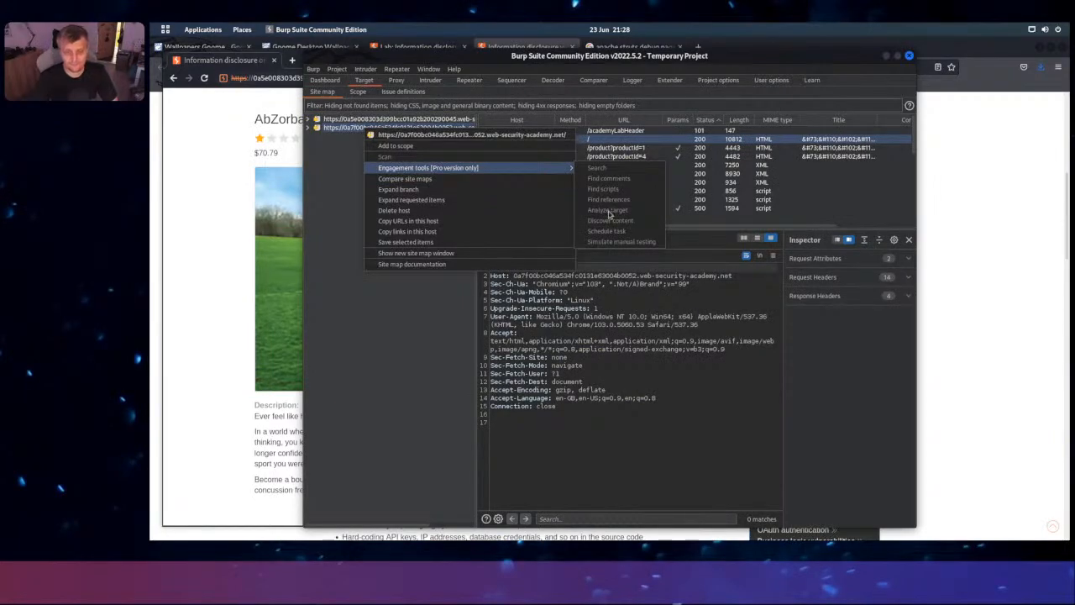
click(375, 356)
Switch to Chromium and try the /debug path on the lab shop's site
click(213, 305)
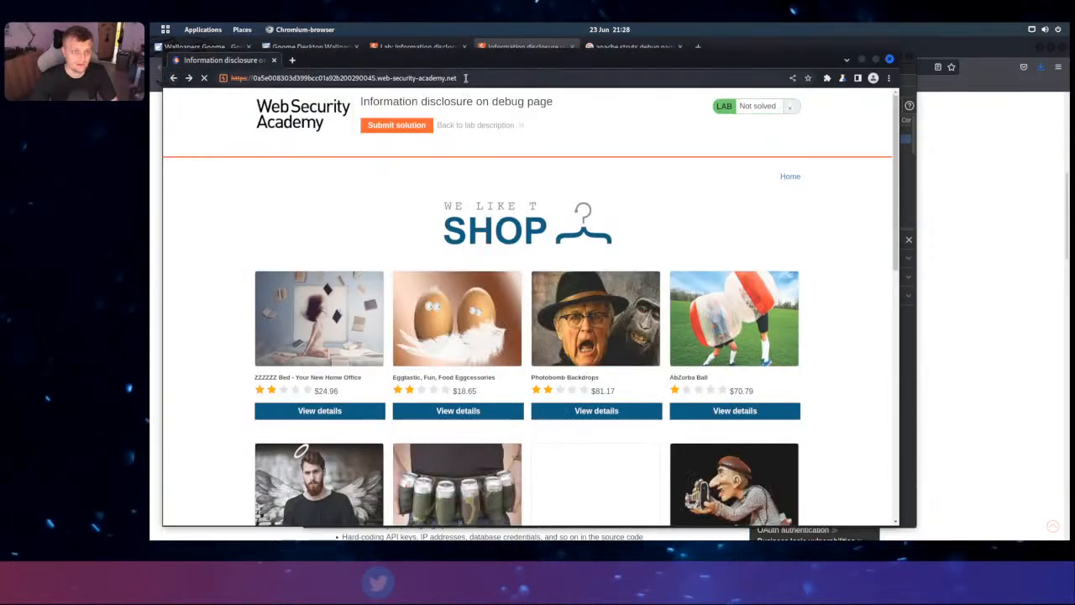
click(515, 77)
text(/debu)
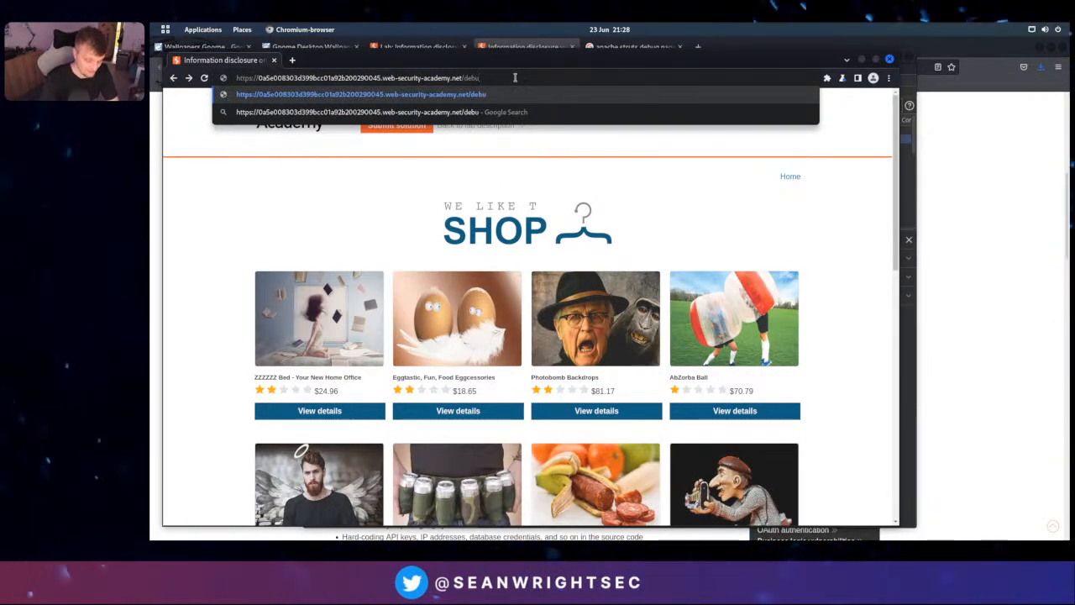
text(g)
key(Return)
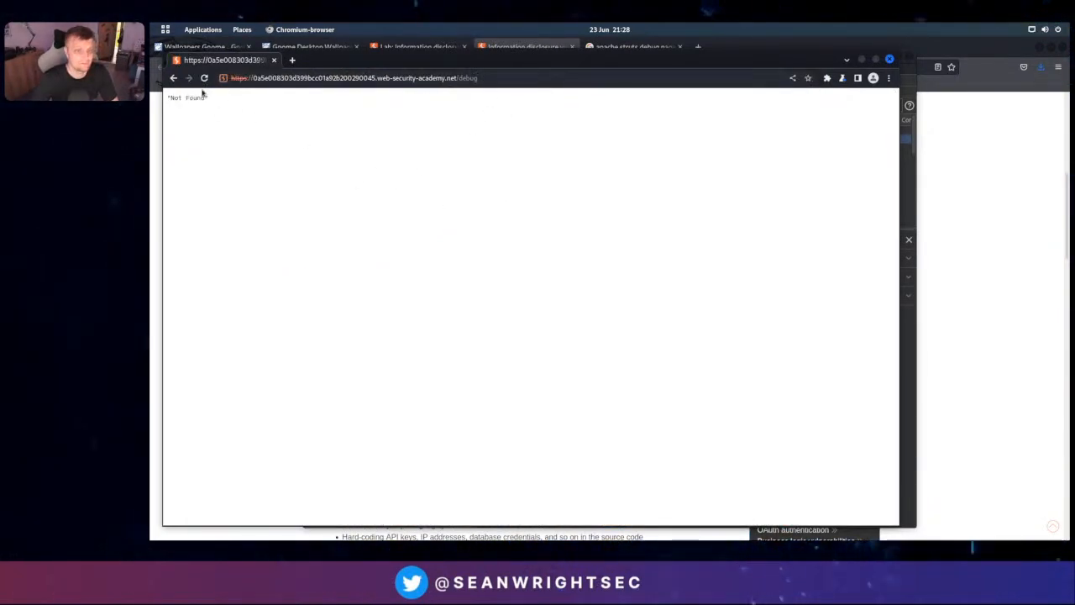
Return to the shop's home page and open the Photobomb Backdrops product
key(alt+Left)
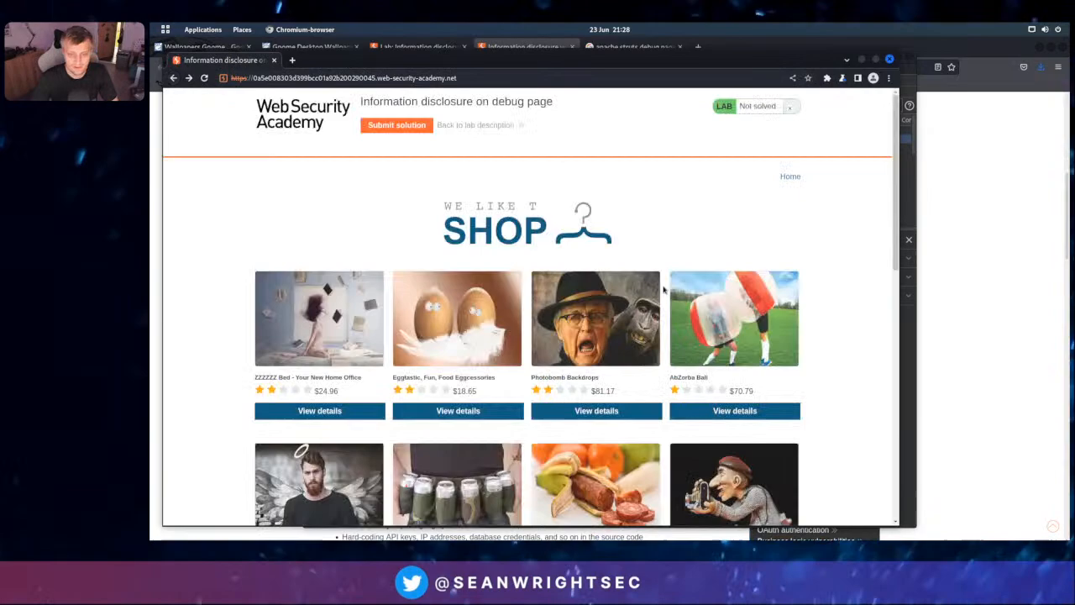
click(630, 359)
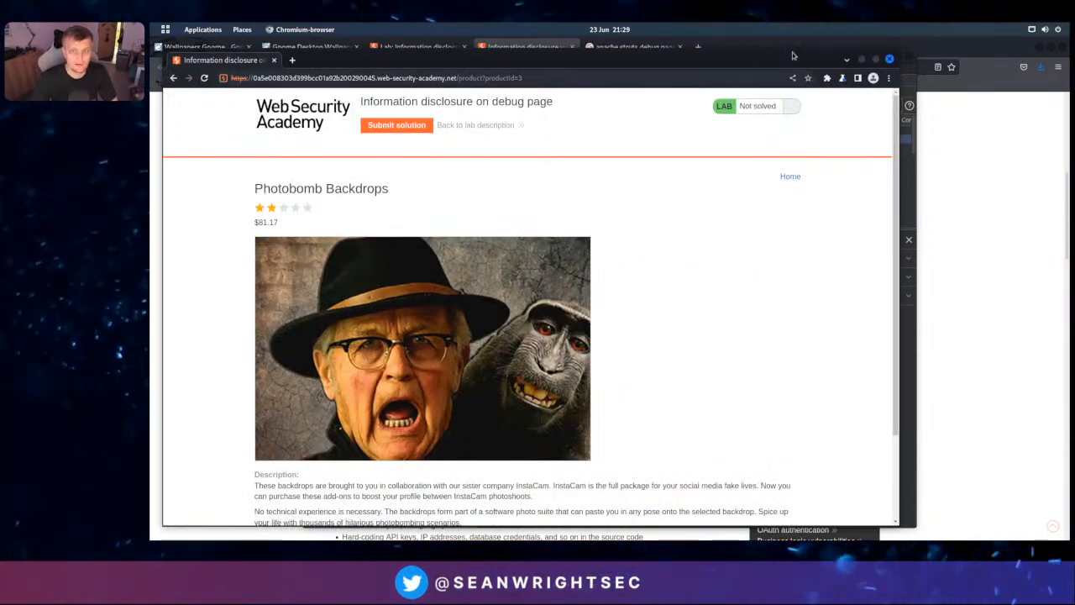
Switch to Firefox, search the web for dirbuster in a new tab, and open the Kali Linux Tools result in another tab
click(704, 48)
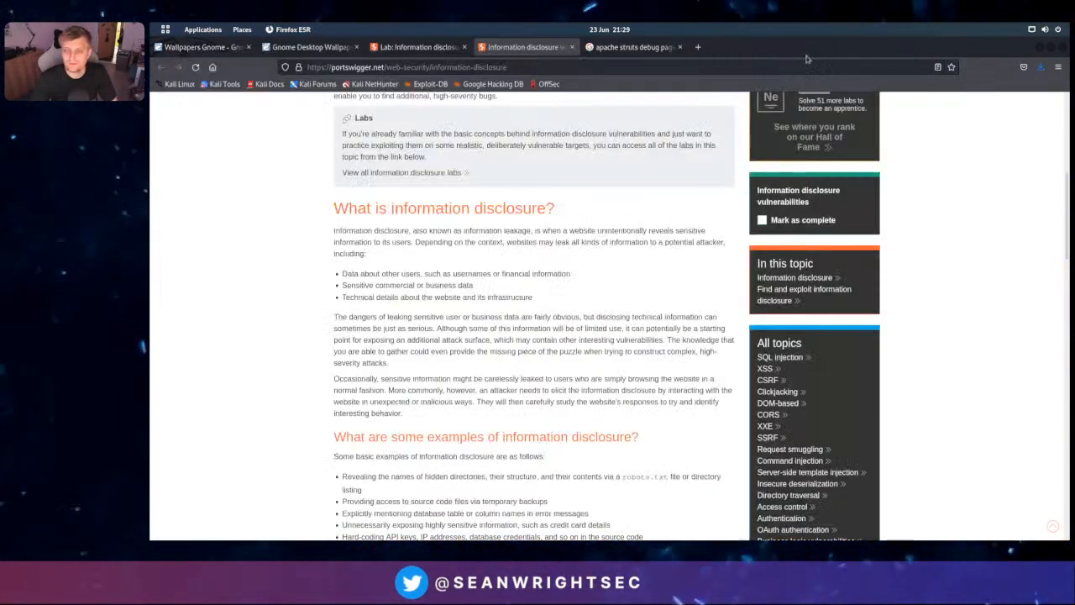
click(700, 47)
text(dirb)
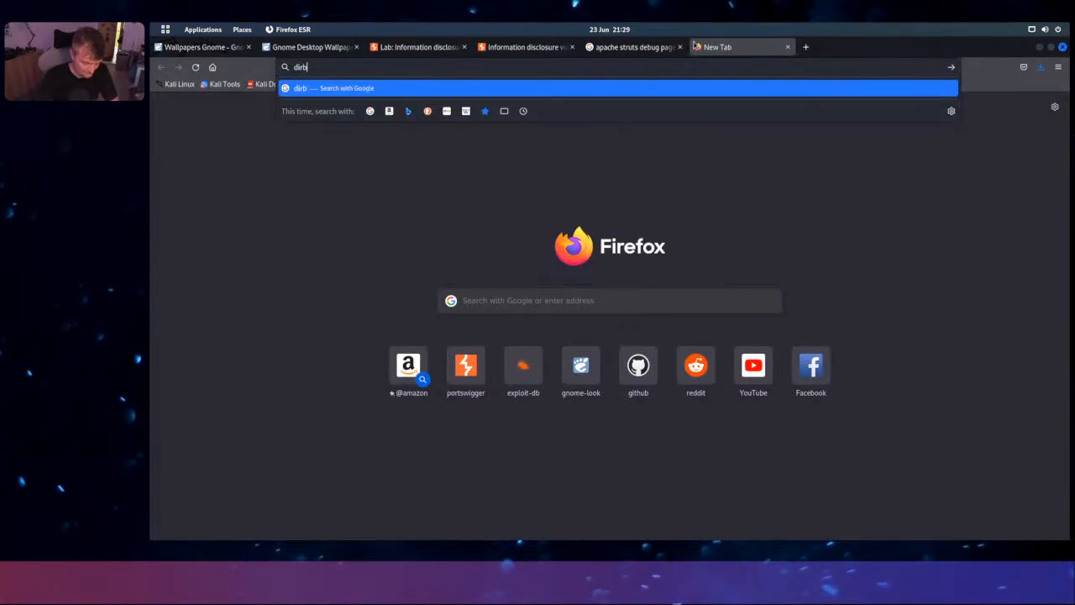
text(uster)
key(Return)
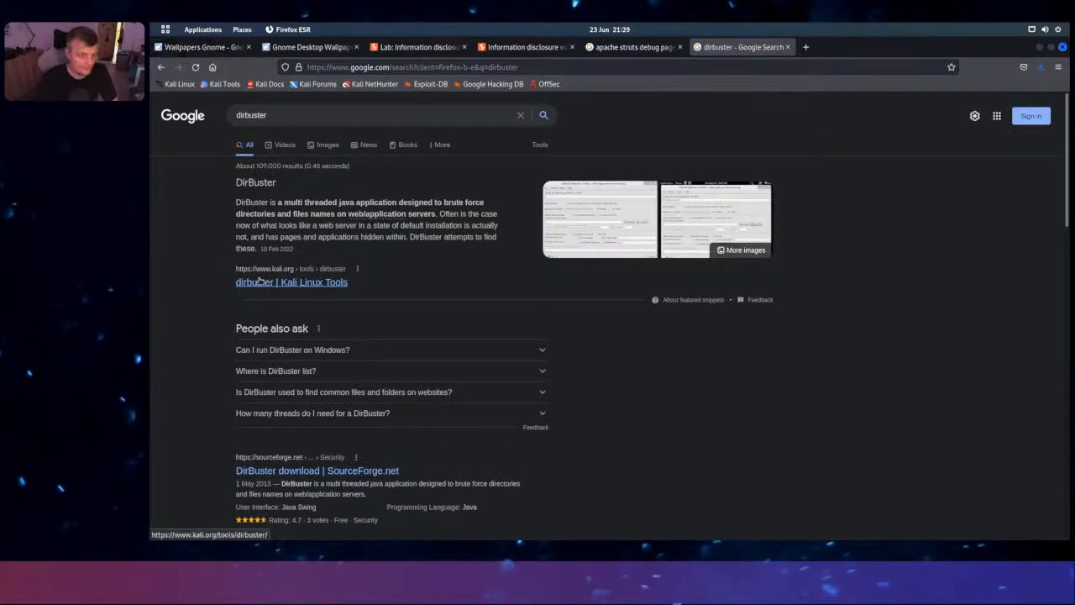
middle_click(259, 281)
Find and launch the dirbuster application installed on the system
key(alt+Tab)
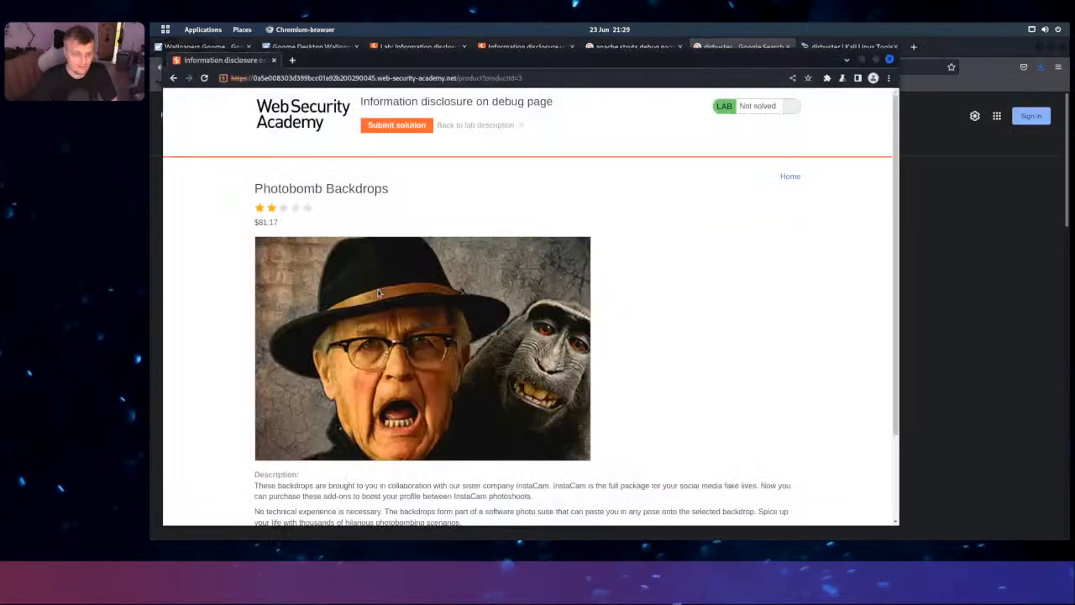
key(super)
text(d)
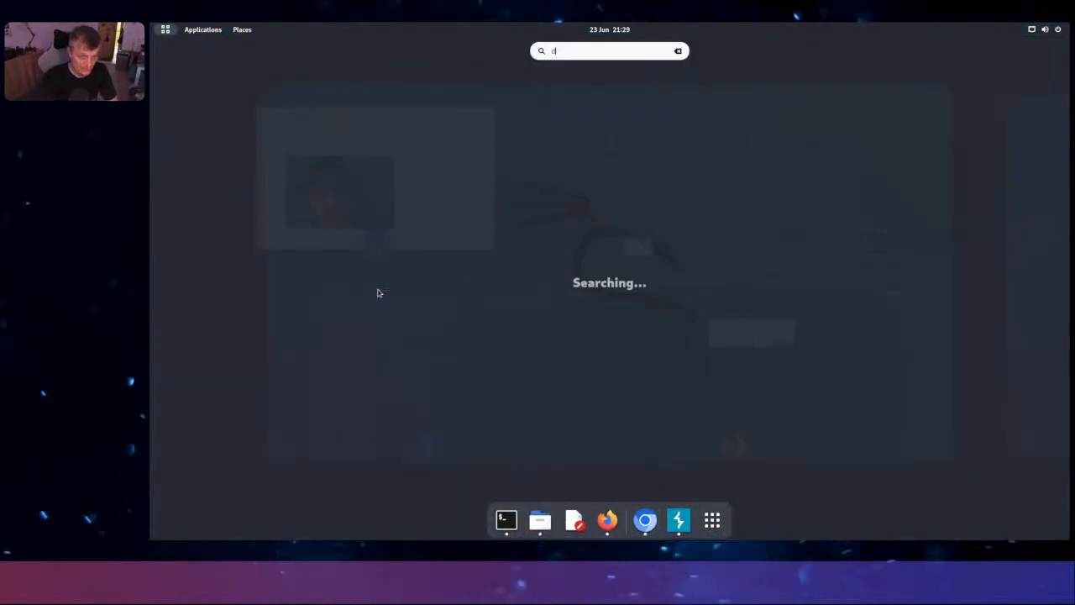
text(ir)
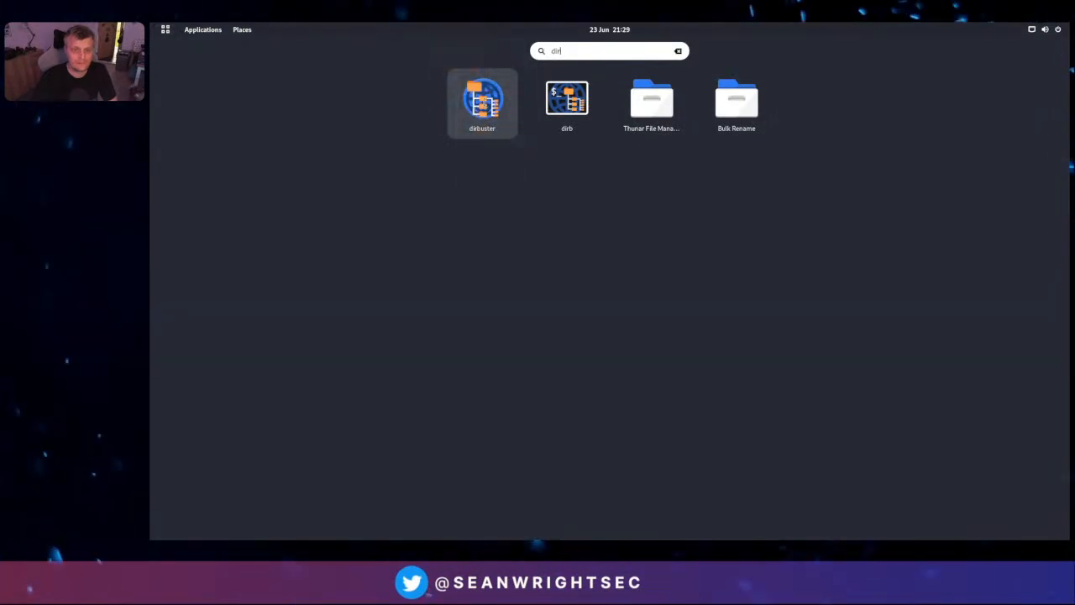
key(super)
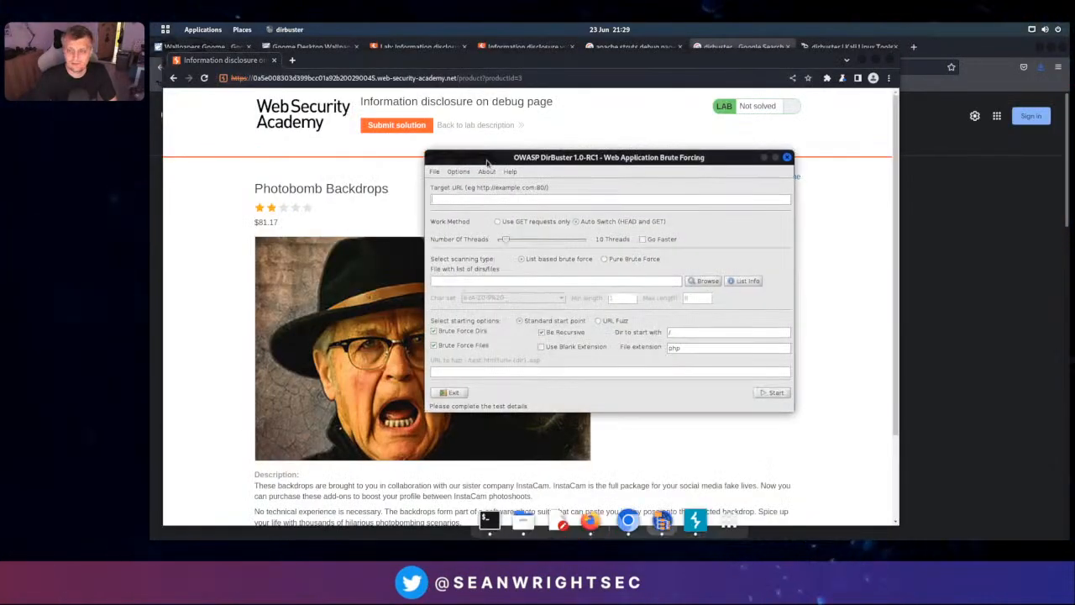
Copy the lab site's base URL from Chromium and enter it as the target URL in DirBuster
click(429, 77)
drag(459, 77, 257, 106)
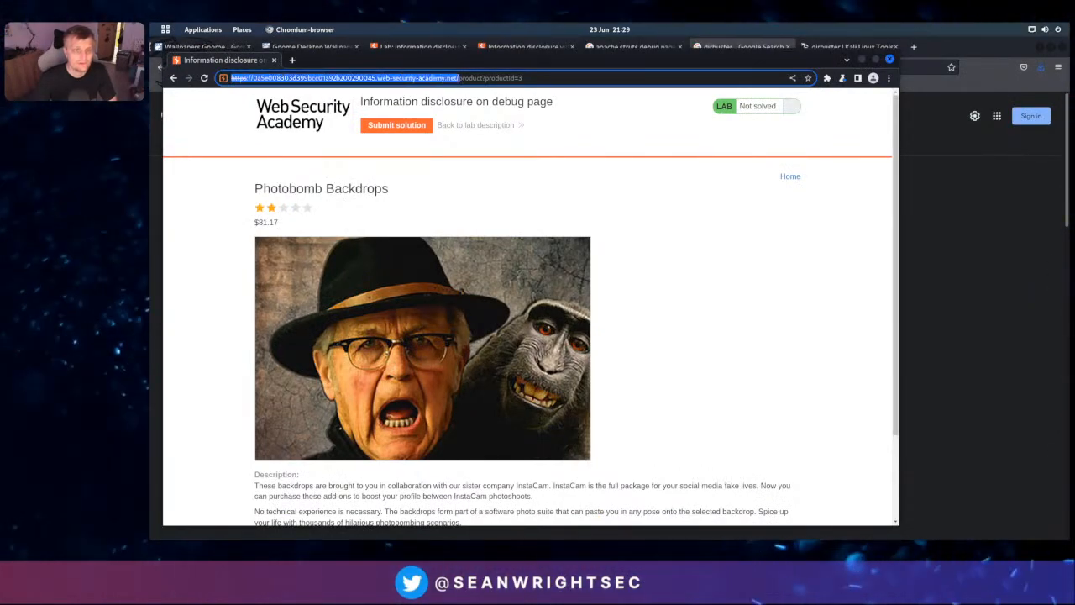
key(alt+Tab)
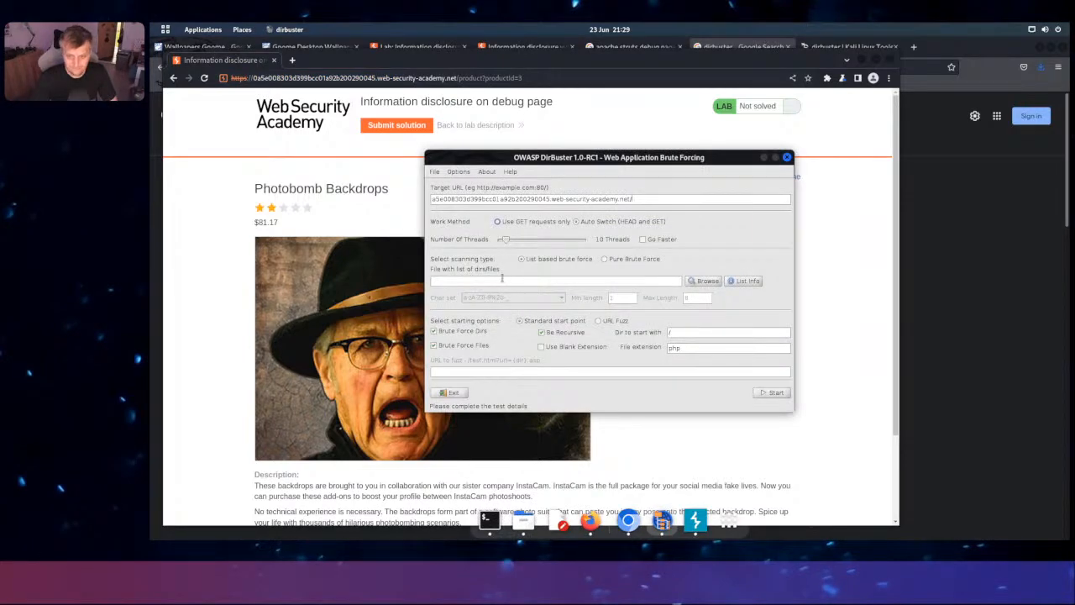
Load /usr/share/wordlists/dirbuster/apache-user-enum-2.0.txt as the file with the list of dirs and files
click(706, 282)
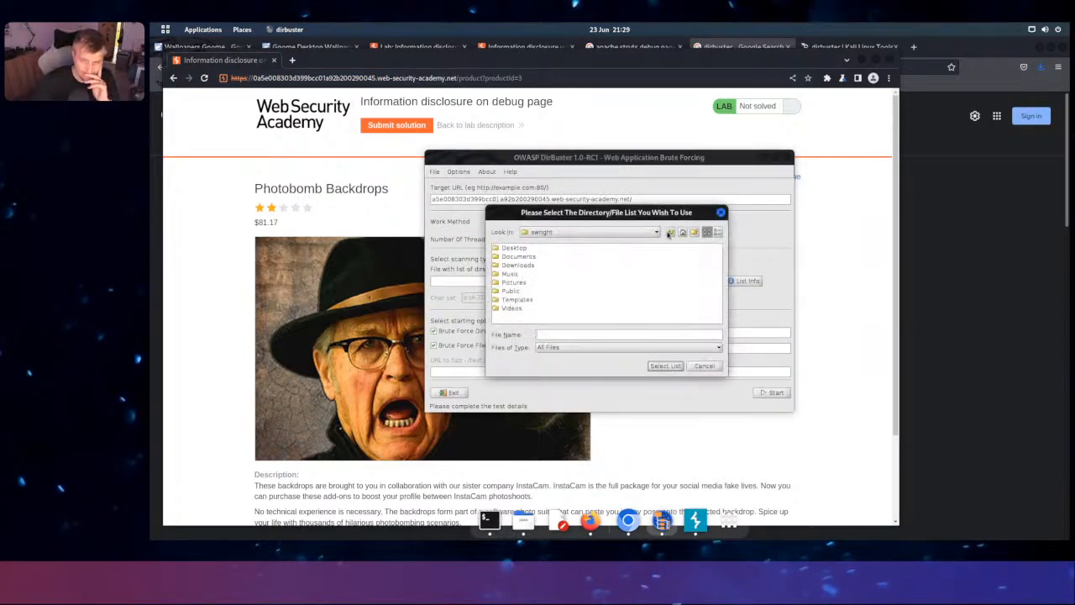
click(626, 233)
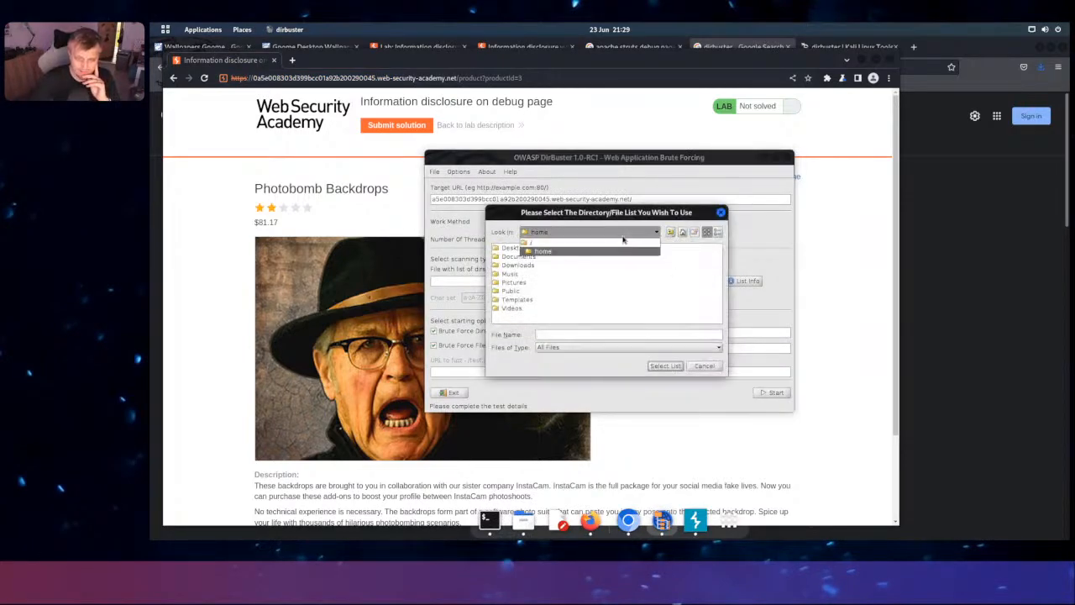
click(538, 242)
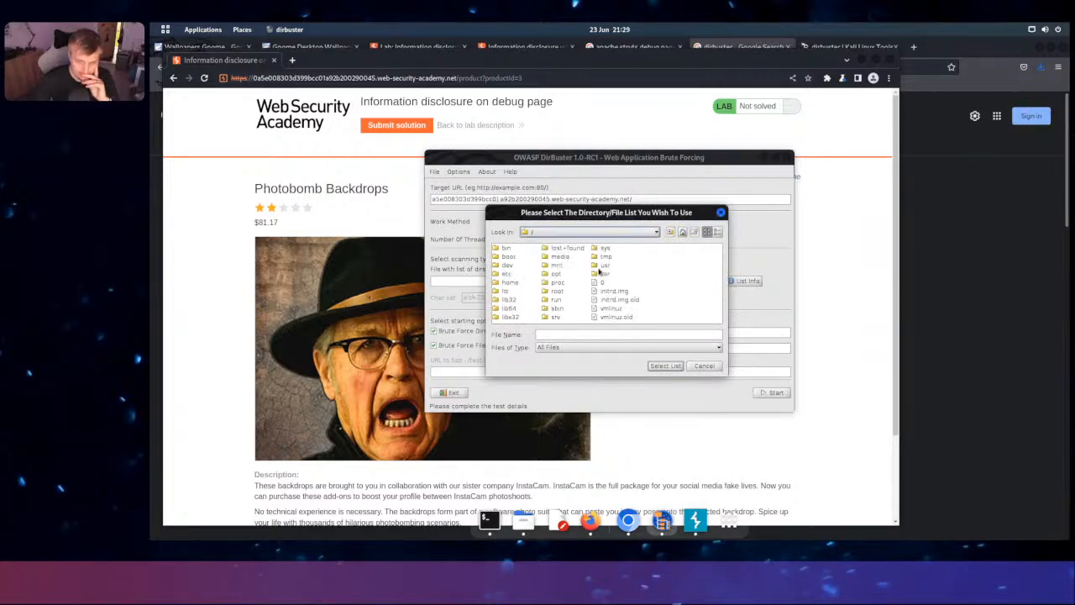
double_click(603, 265)
double_click(542, 257)
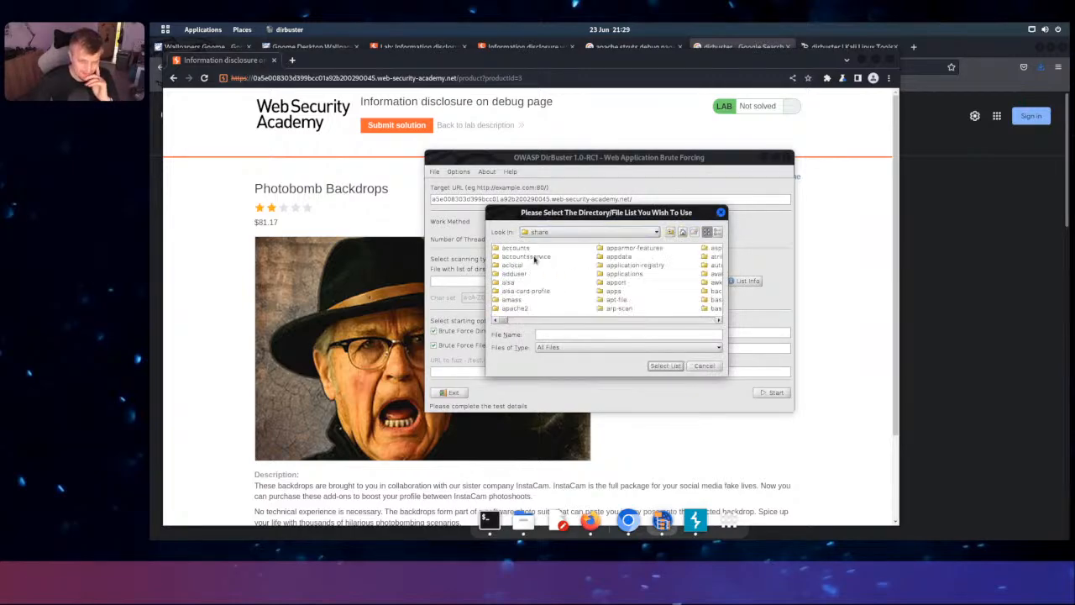
click(690, 319)
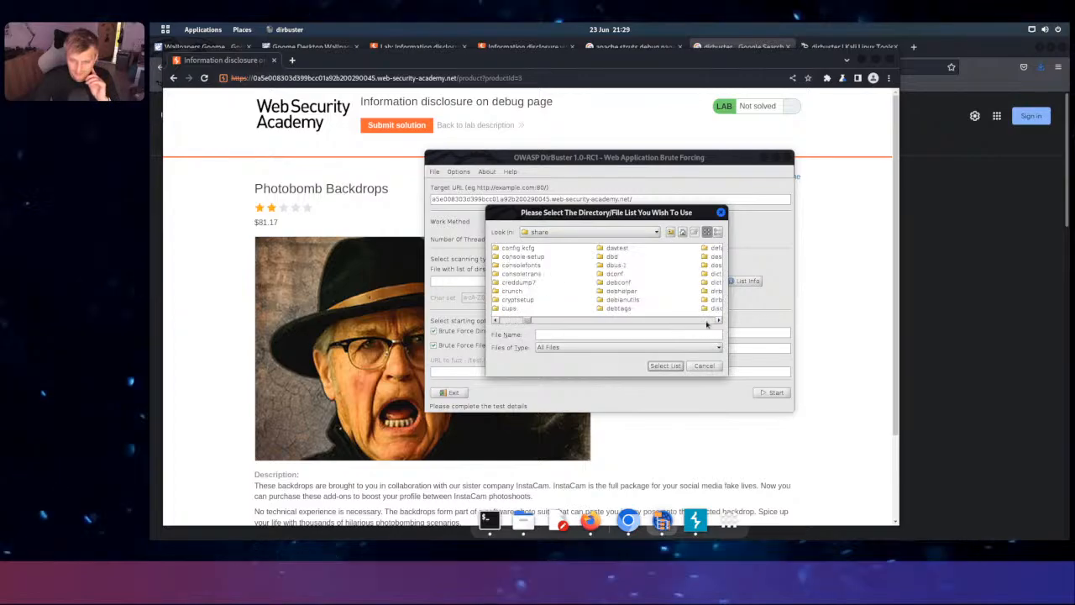
scroll(546, 315, down, 10)
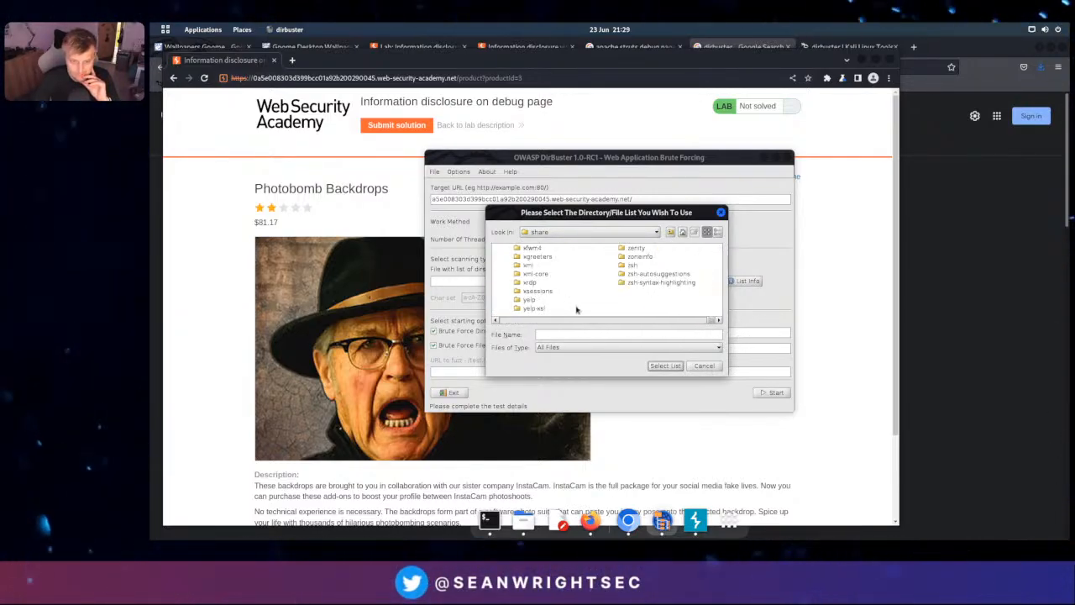
click(495, 320)
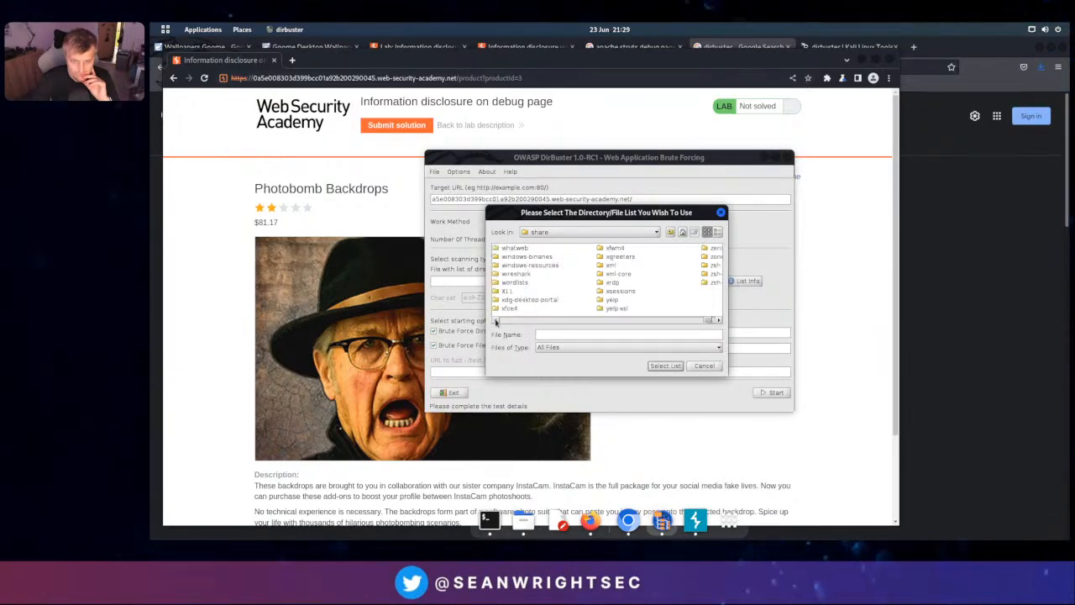
click(496, 321)
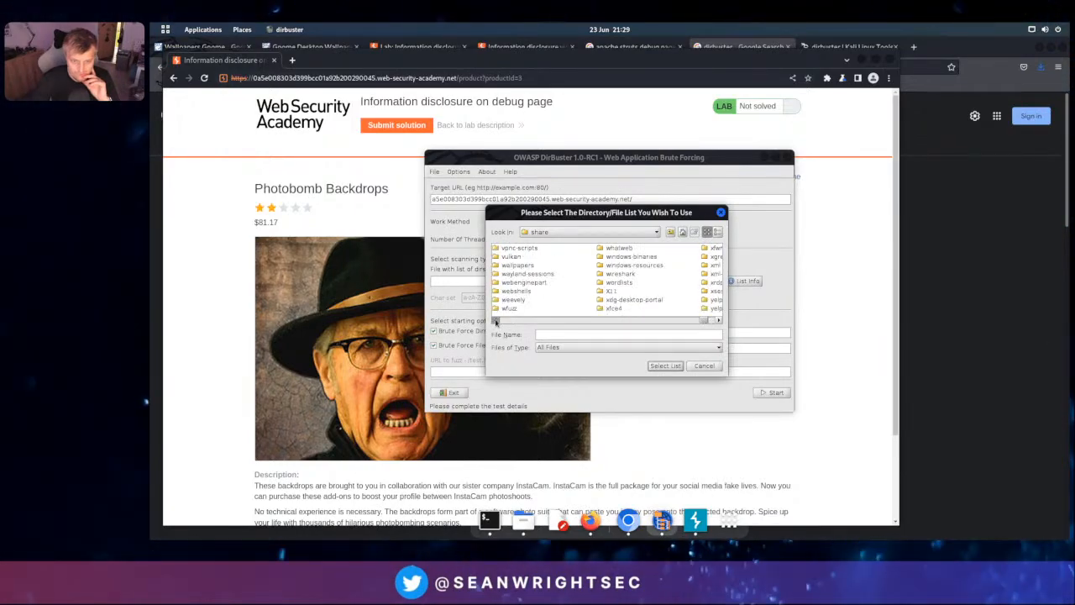
double_click(626, 285)
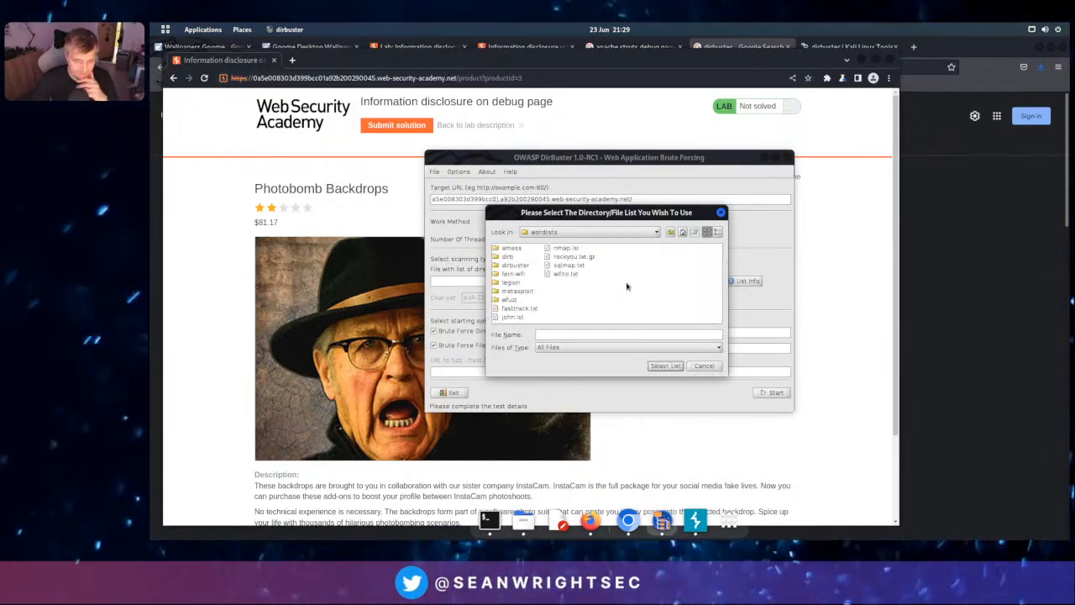
double_click(507, 265)
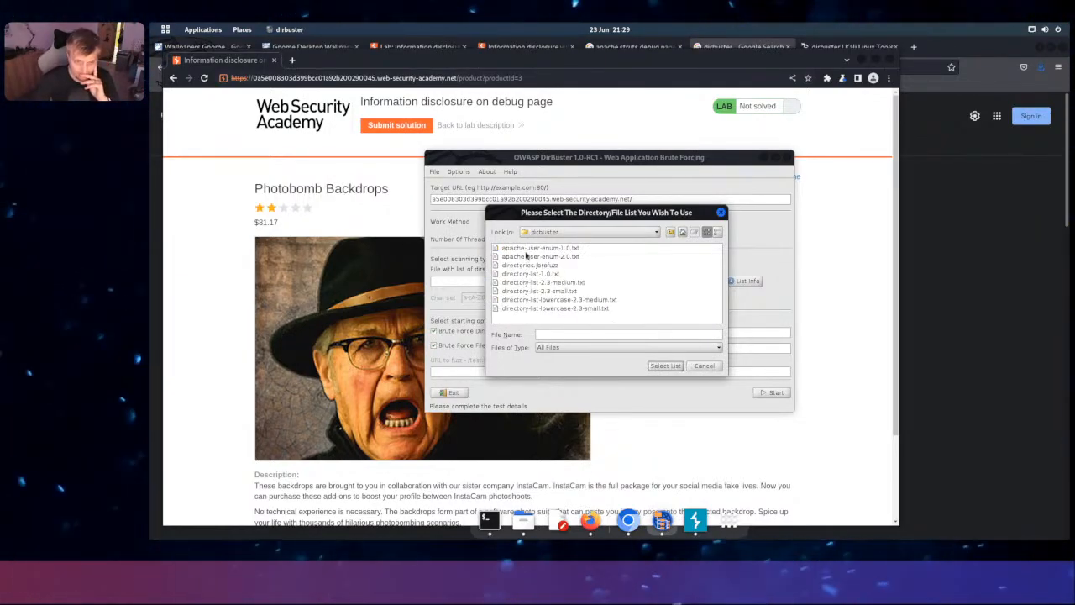
double_click(527, 257)
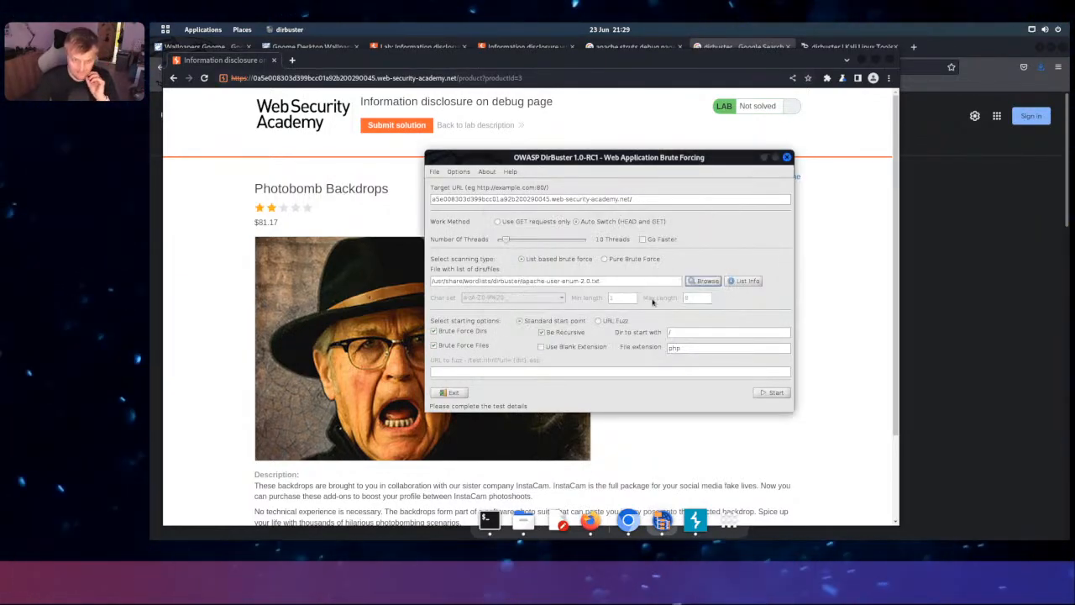
Browse to /usr/share/wordlists/dirbuster again and reselect apache-user-enum-2.0.txt as the list of dirs and files
click(704, 282)
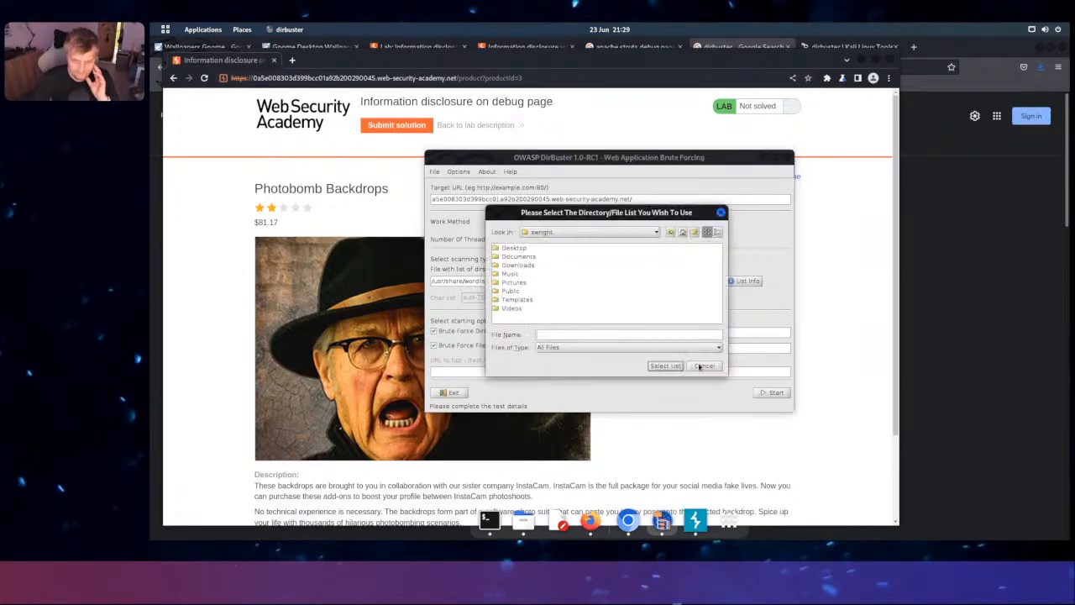
click(660, 236)
click(592, 242)
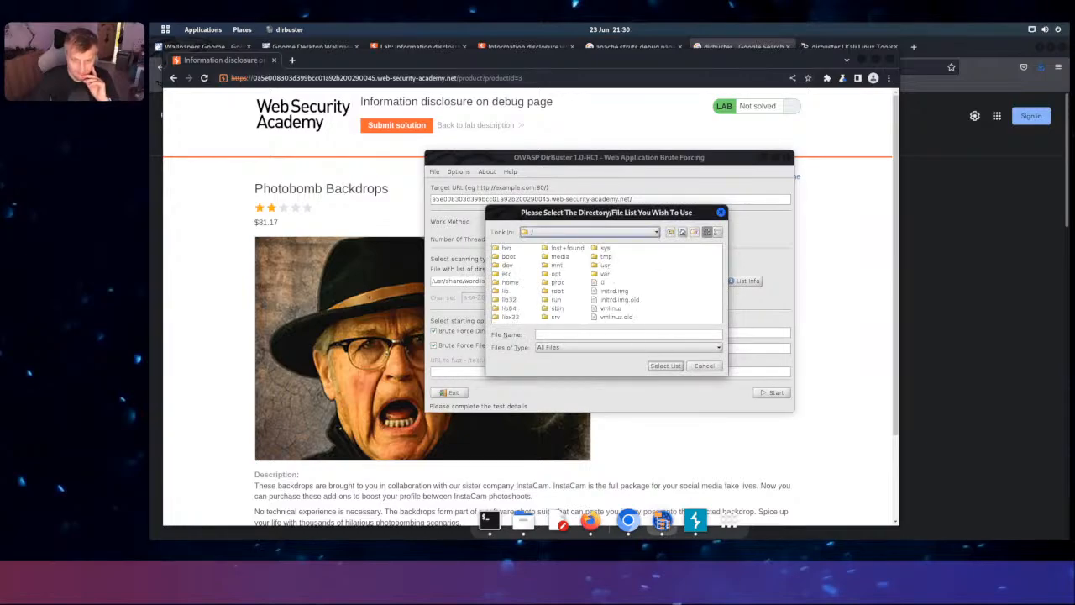
double_click(605, 265)
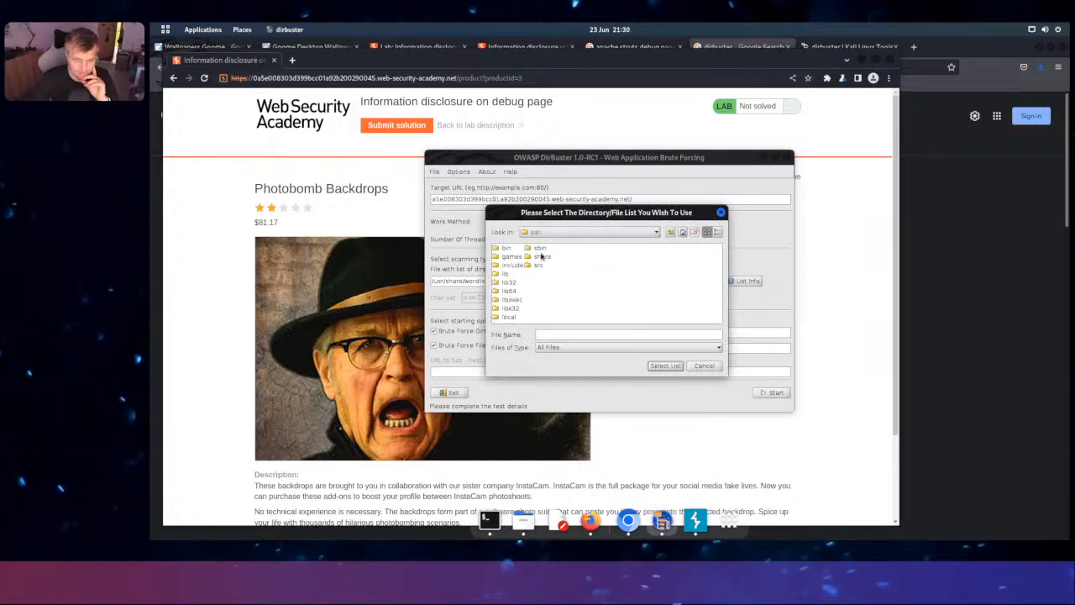
double_click(542, 256)
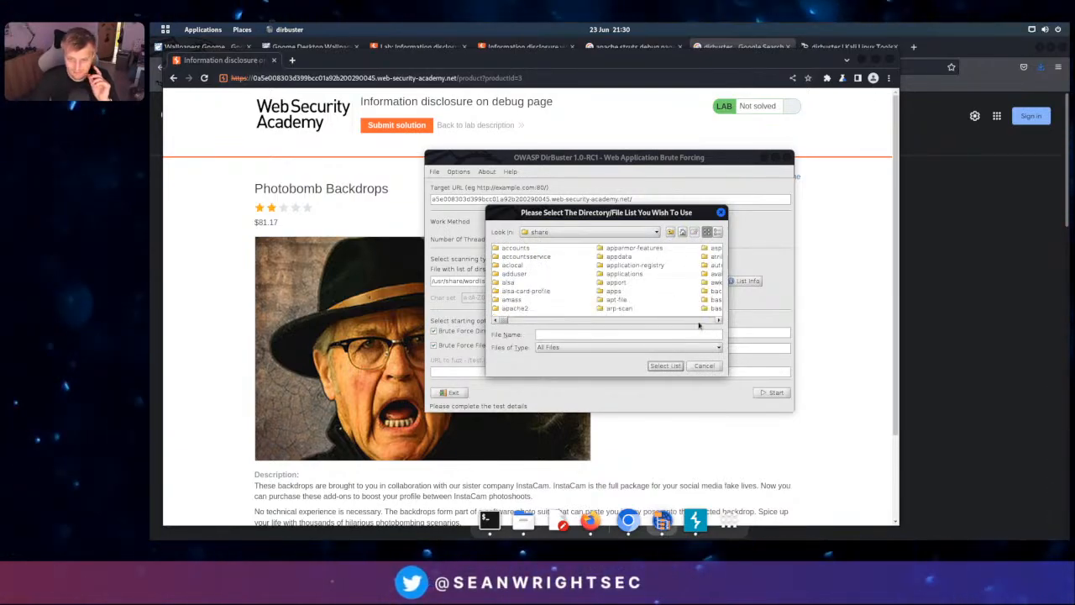
scroll(699, 324, down, 10)
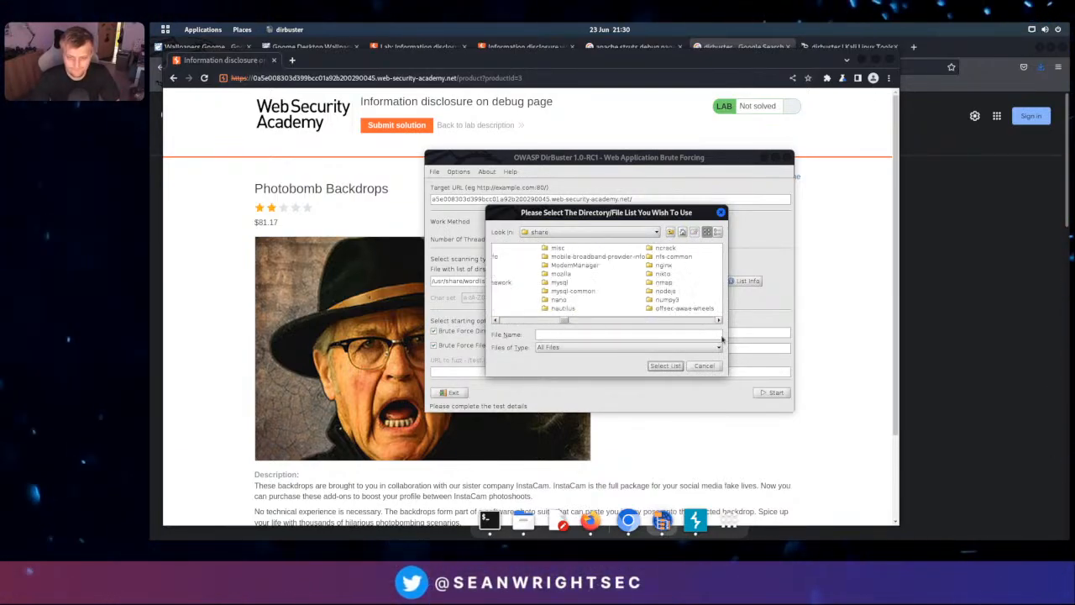
scroll(580, 321, down, 10)
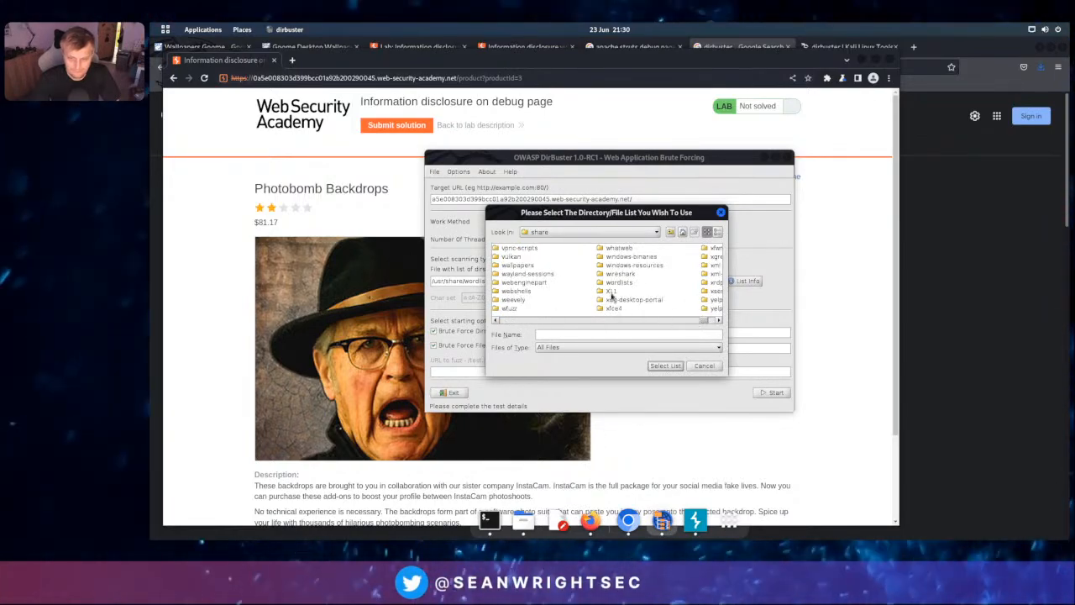
double_click(619, 282)
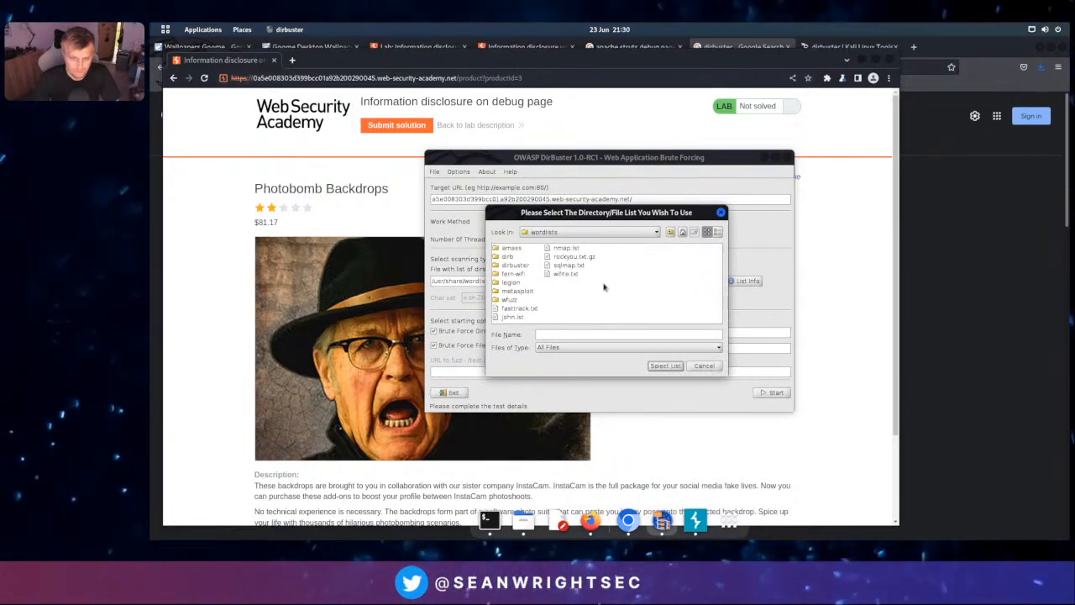
double_click(512, 264)
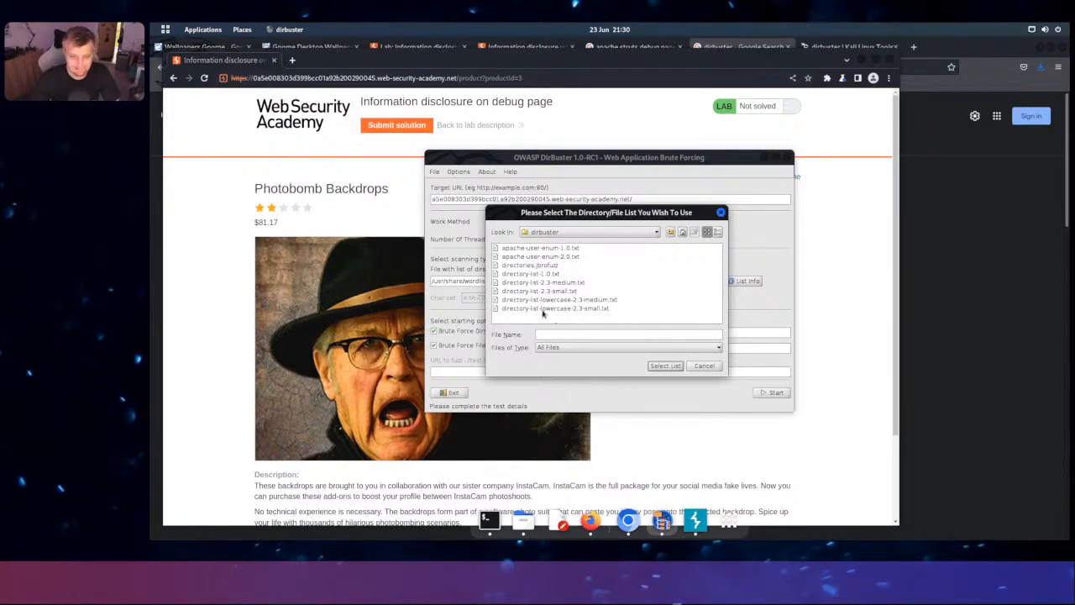
double_click(535, 257)
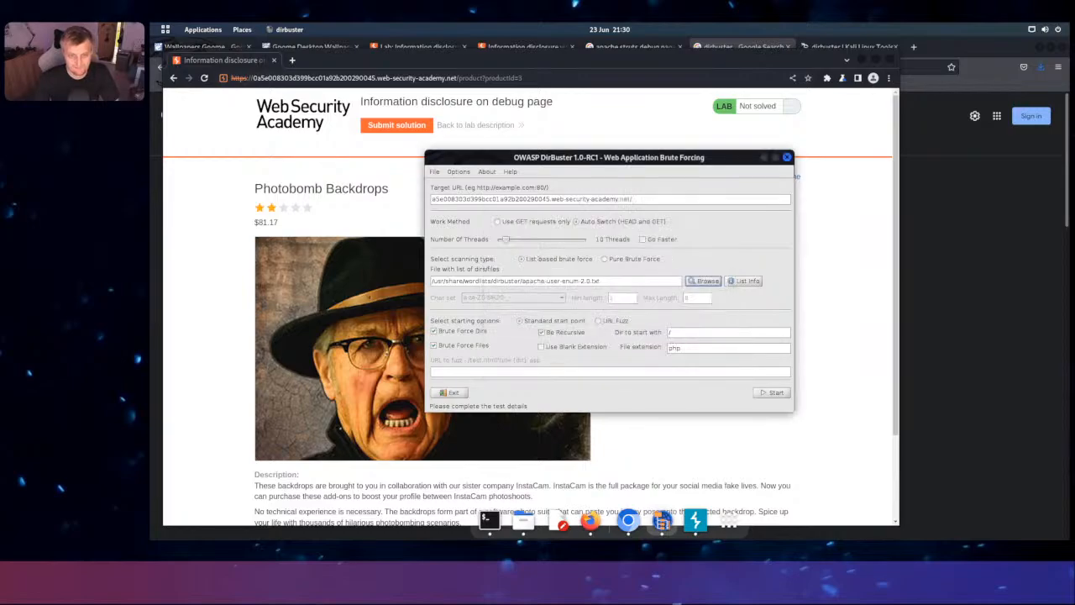
Run the brute-force scan, correcting the target URL to include the https protocol, and enlarge the DirBuster window
click(775, 396)
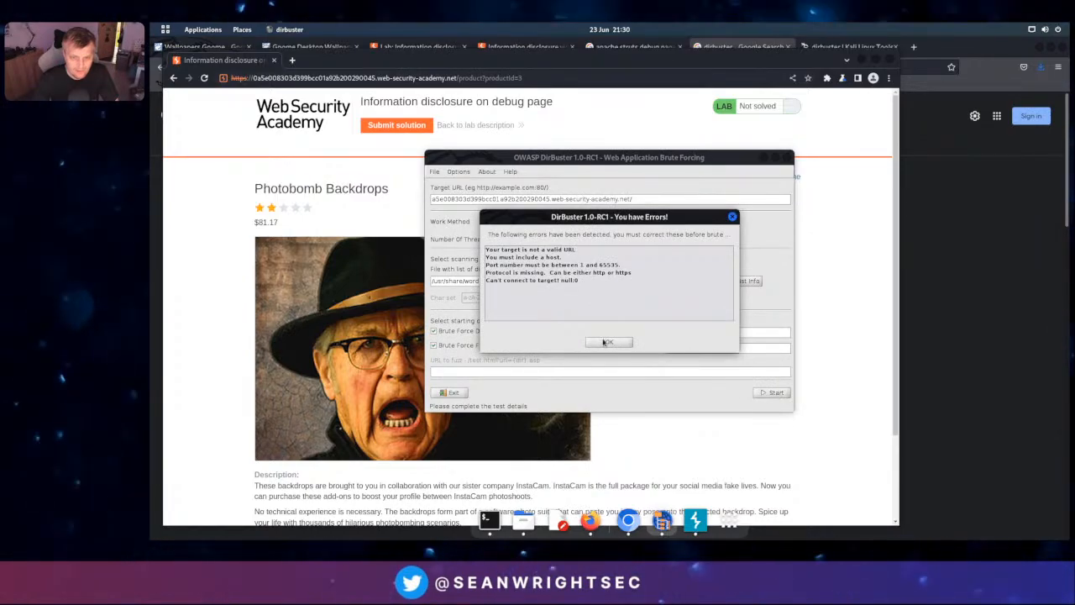
click(605, 342)
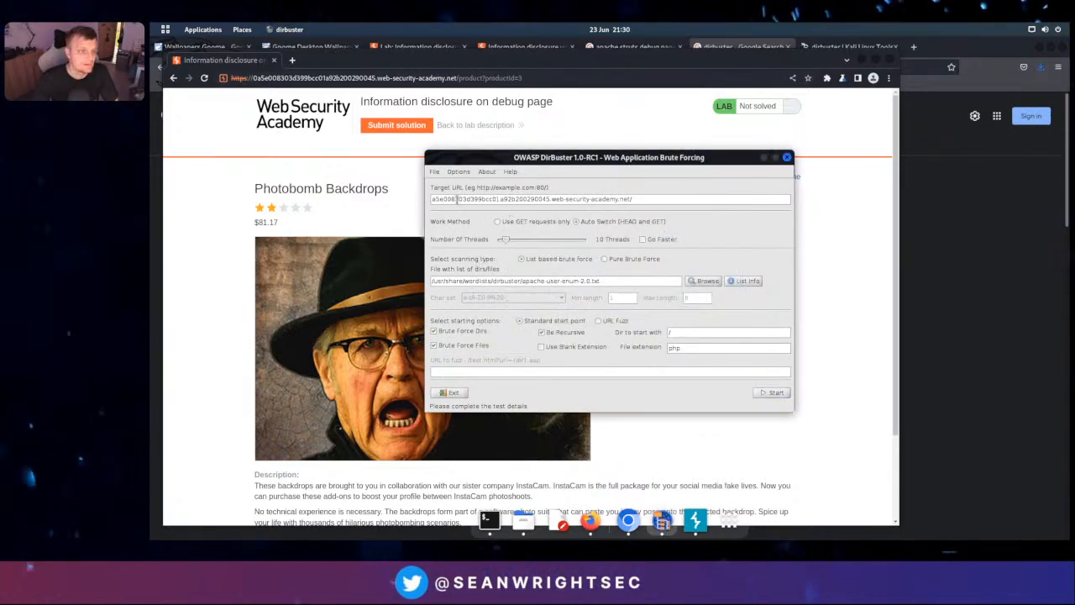
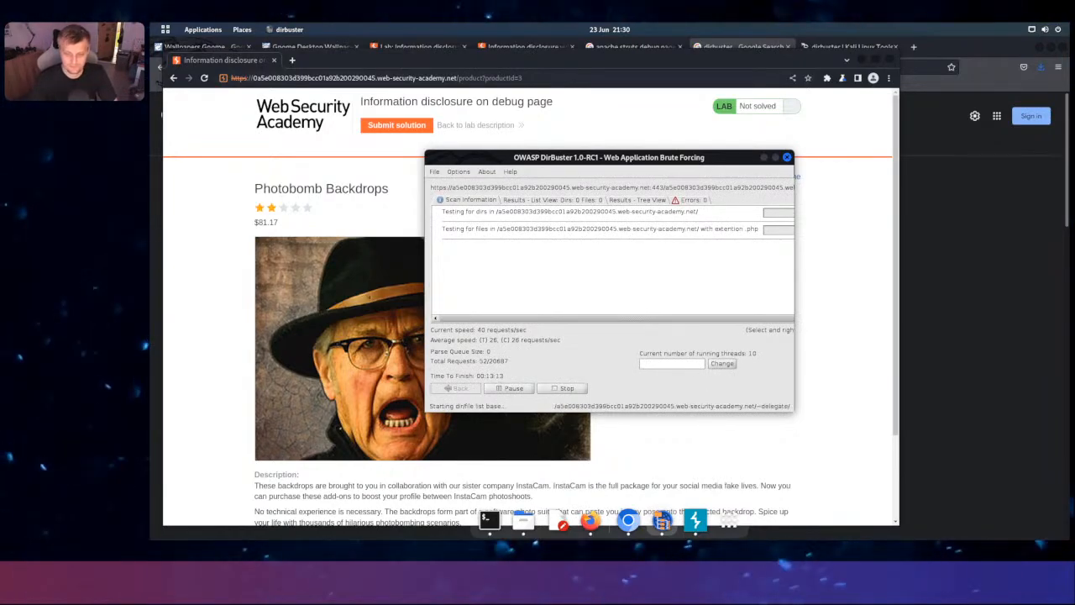
drag(793, 408, 992, 460)
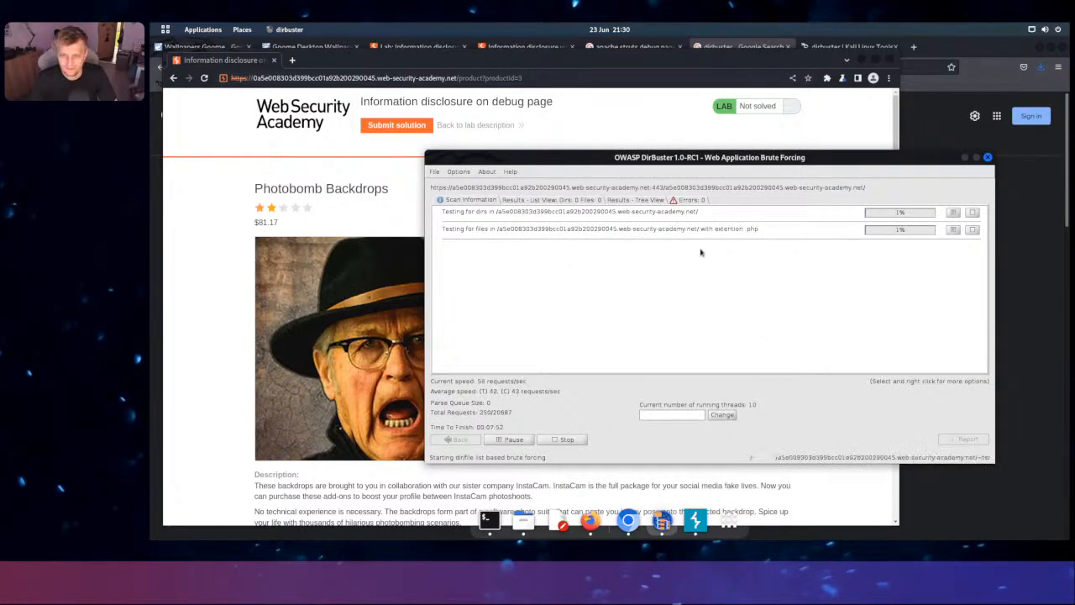
Switch to Firefox, search for seclists in a new tab, and copy the HTTPS clone URL from the SecLists GitHub repository
click(913, 46)
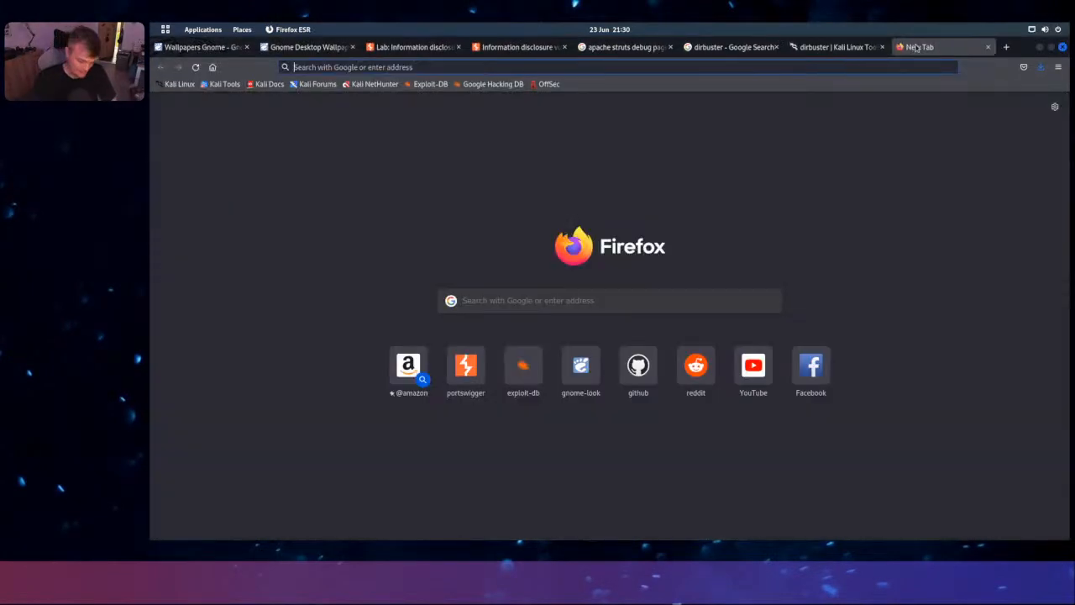
text(seclists)
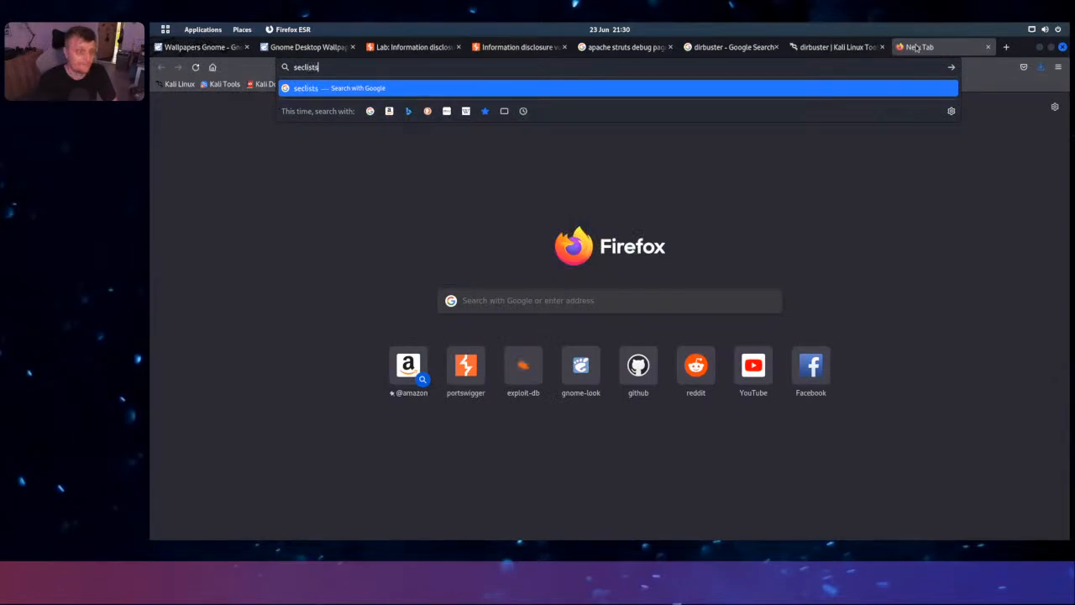
key(Return)
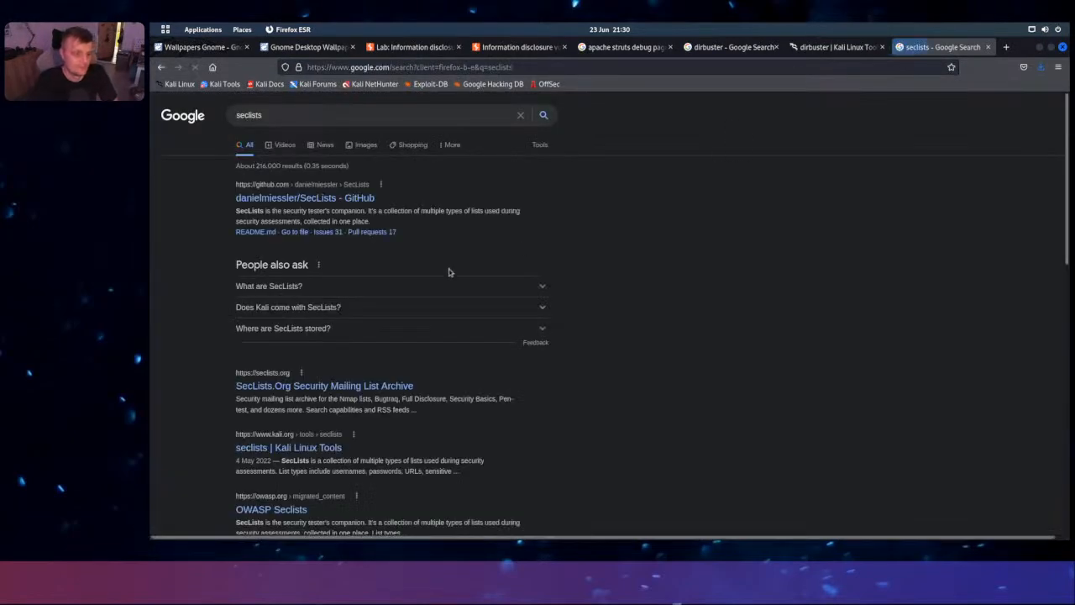
click(389, 196)
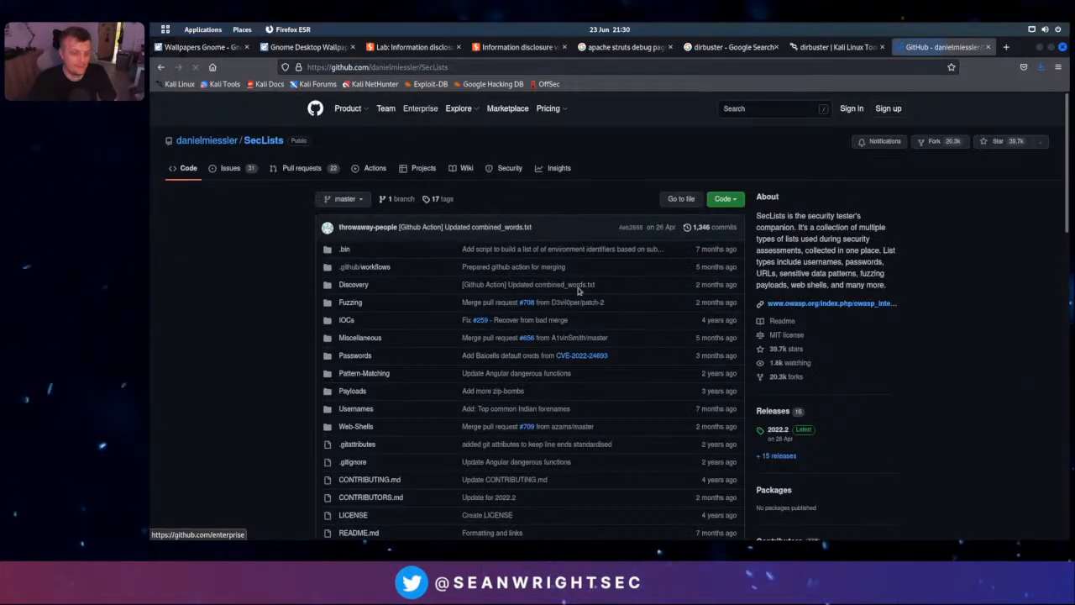
click(724, 199)
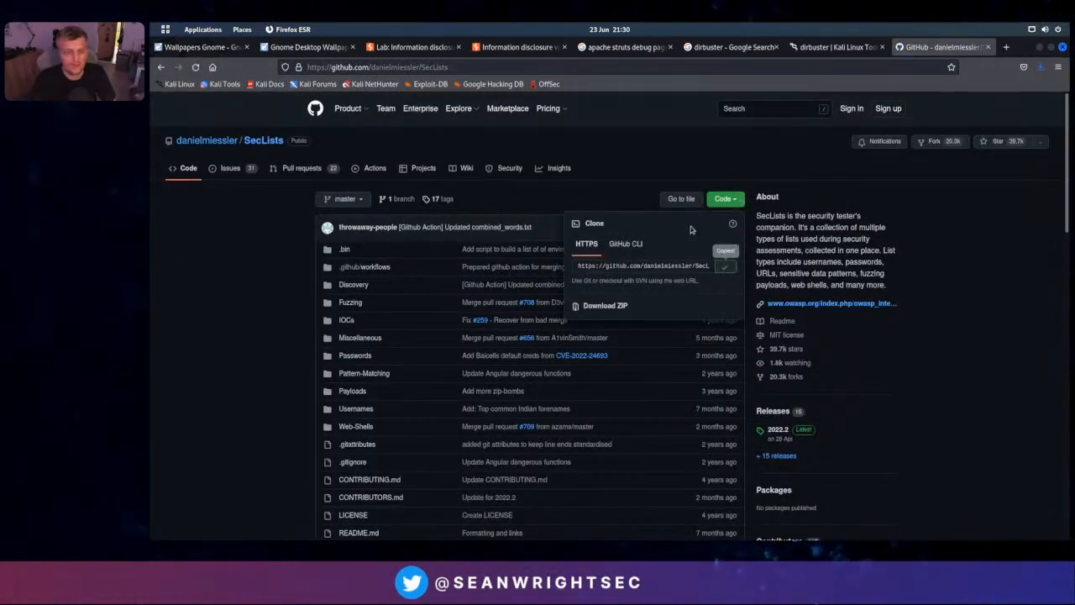
Switch to the Terminal, open a new session tab, and change to the ~/Documents directory
key(alt+Tab)
key(alt+Tab)
key(alt+Tab)
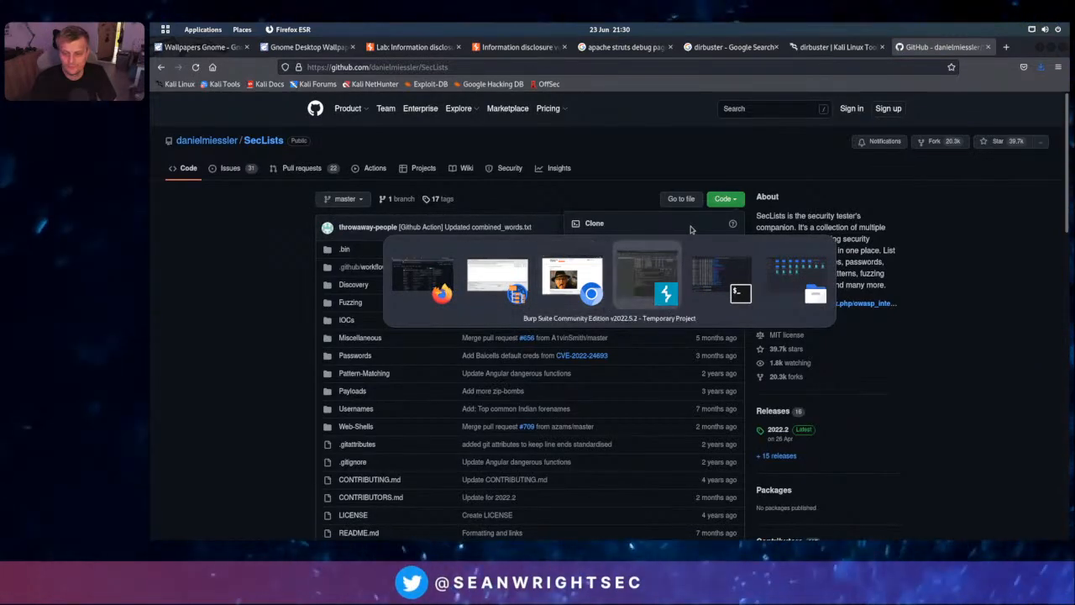
key(alt+Tab)
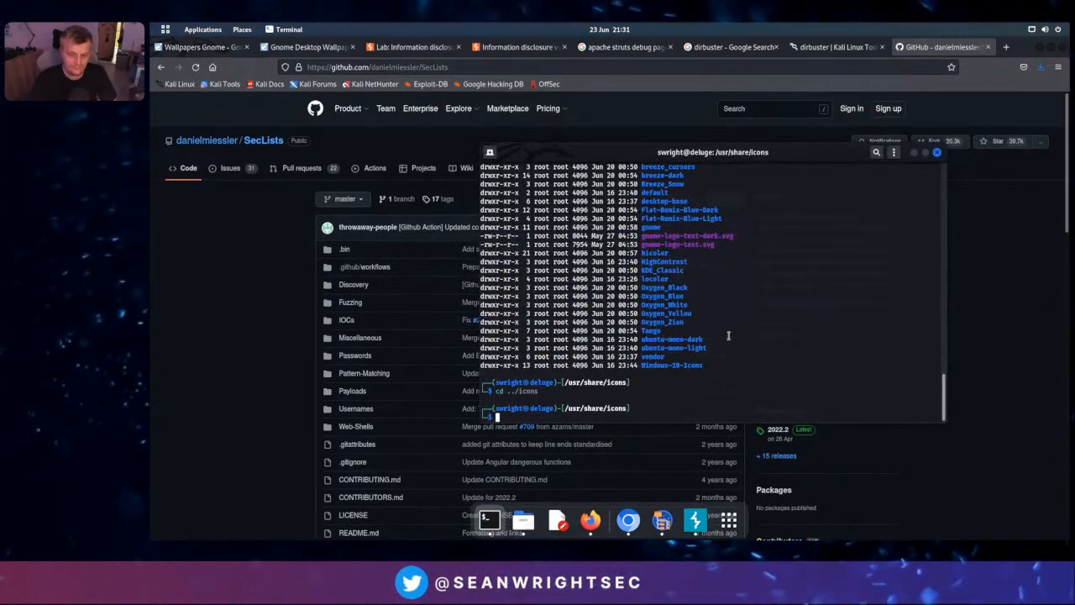
key(ctrl+shift+t)
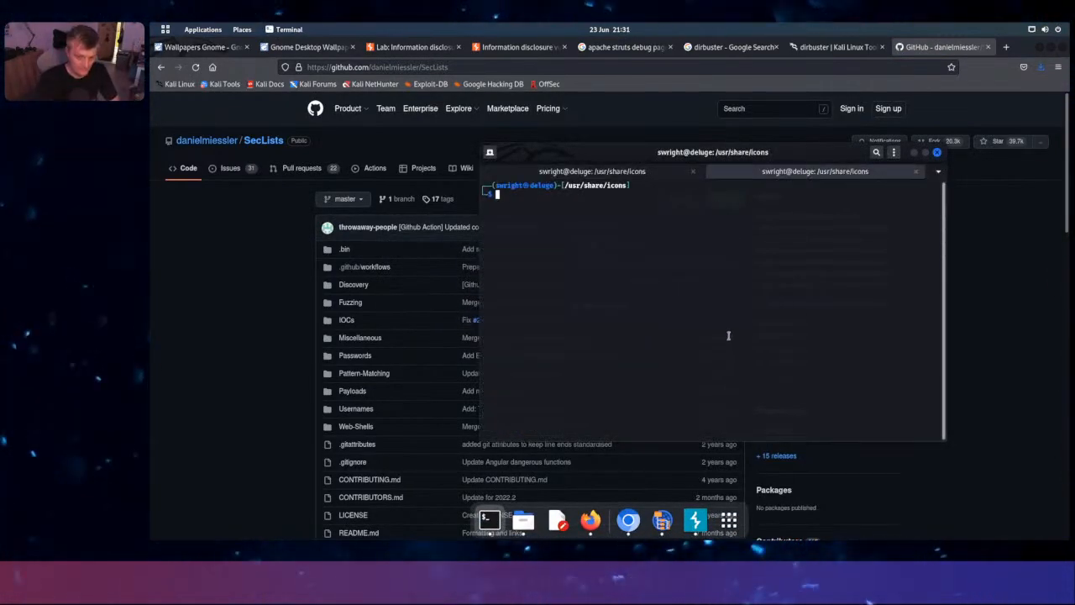
text(cd )
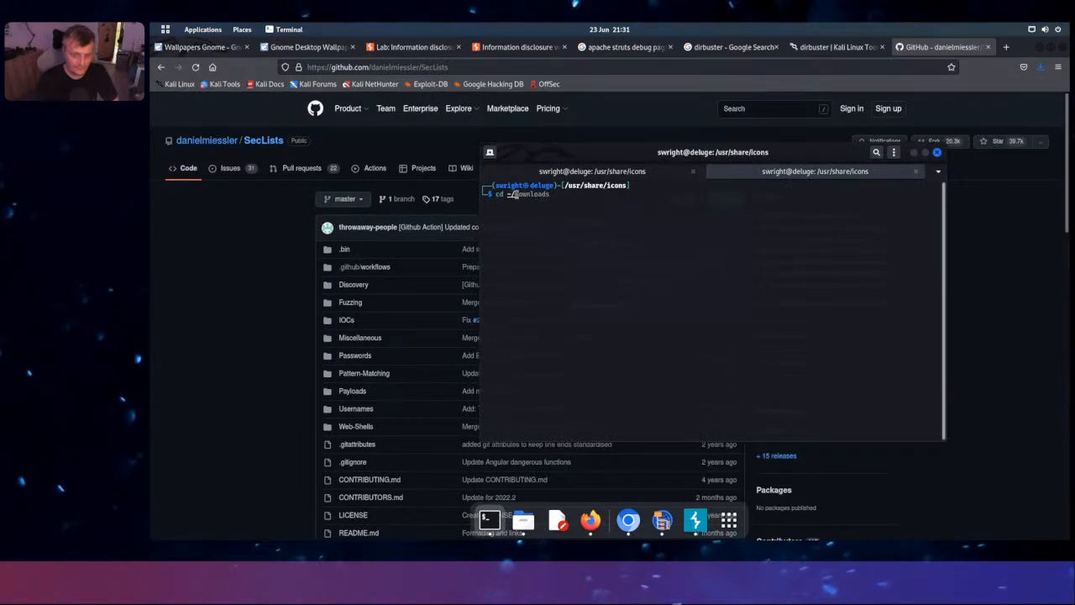
text(~/)
key(Return)
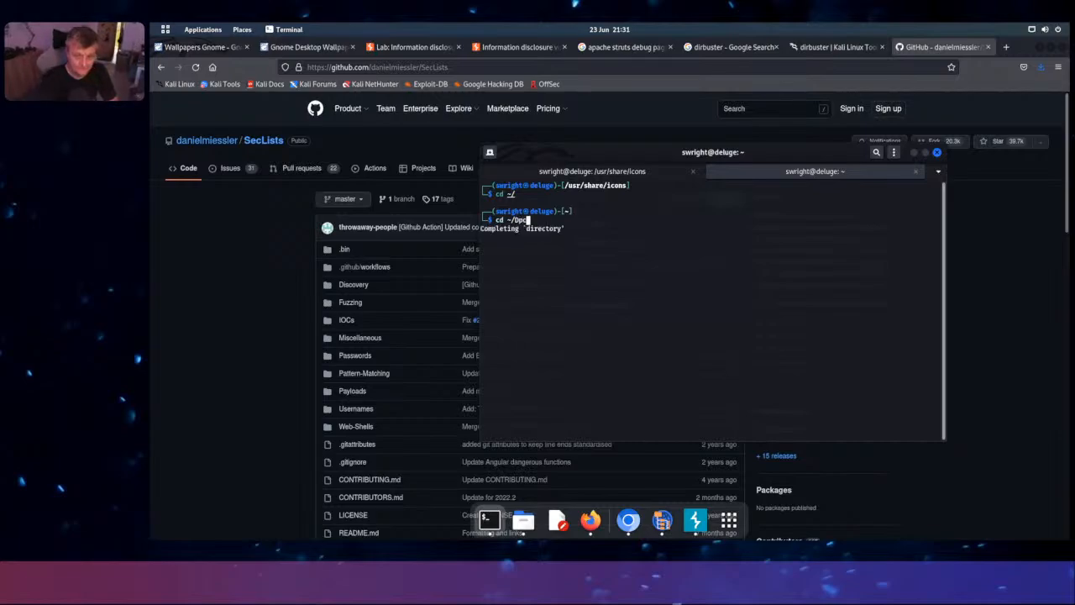
key(Return)
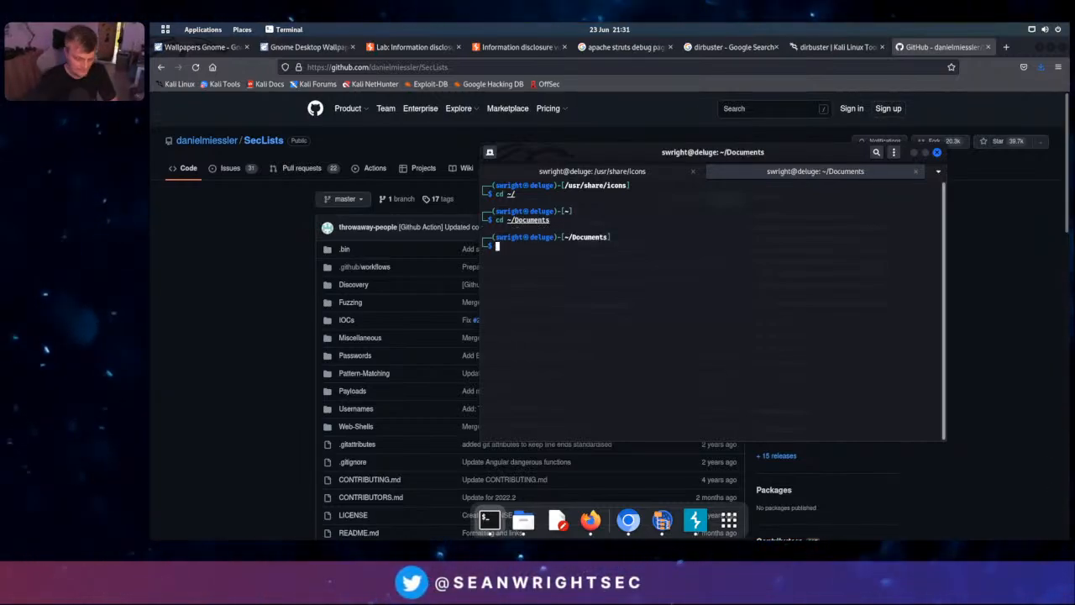
Clone the SecLists repository into ~/Documents with git clone, using the copied HTTPS URL
text(git clone)
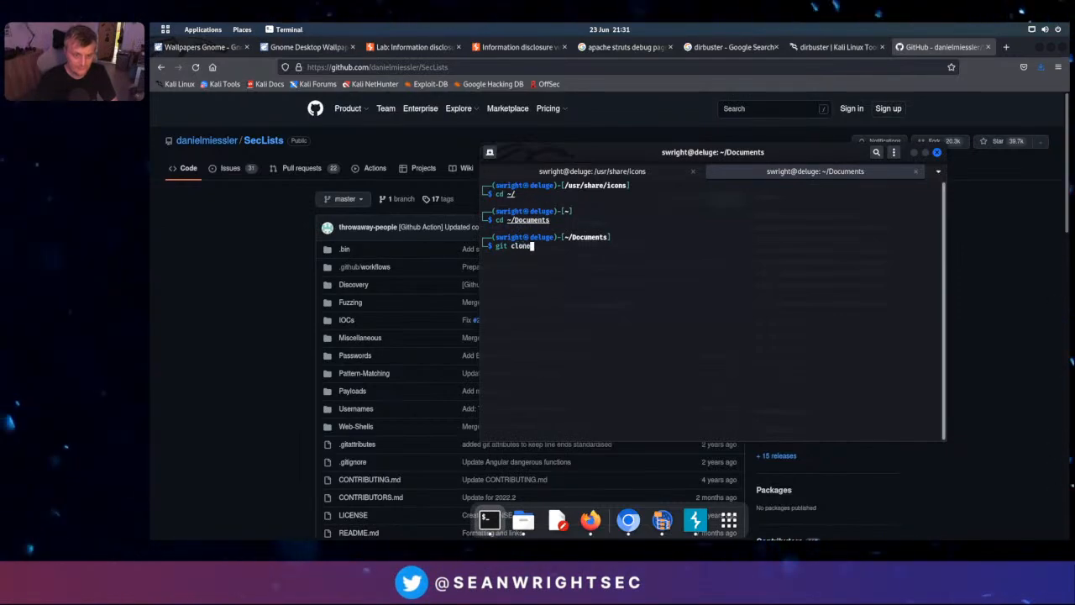
right_click(589, 276)
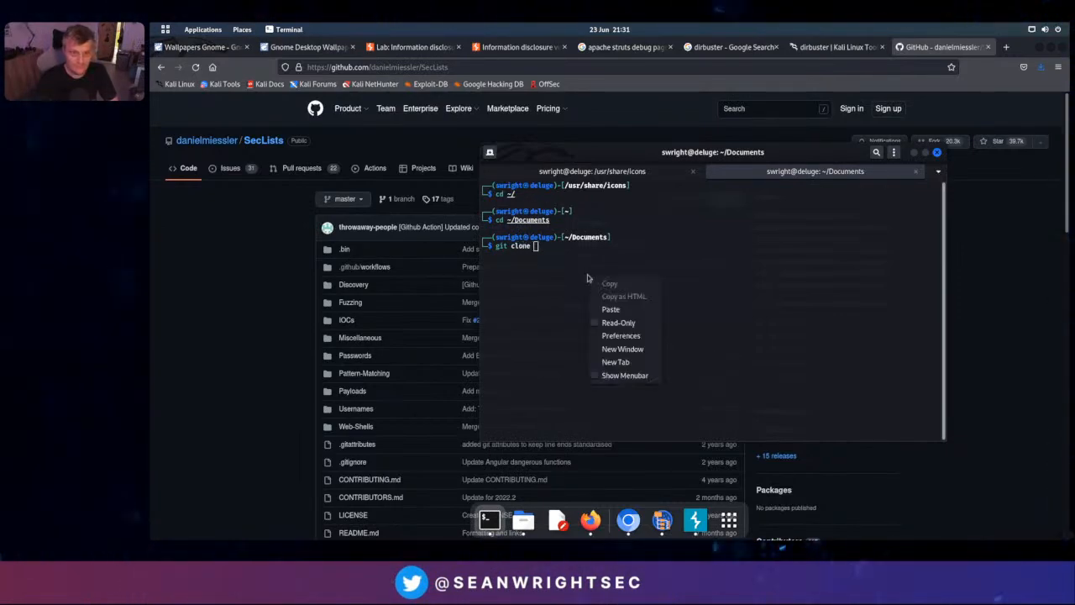
click(611, 308)
key(Return)
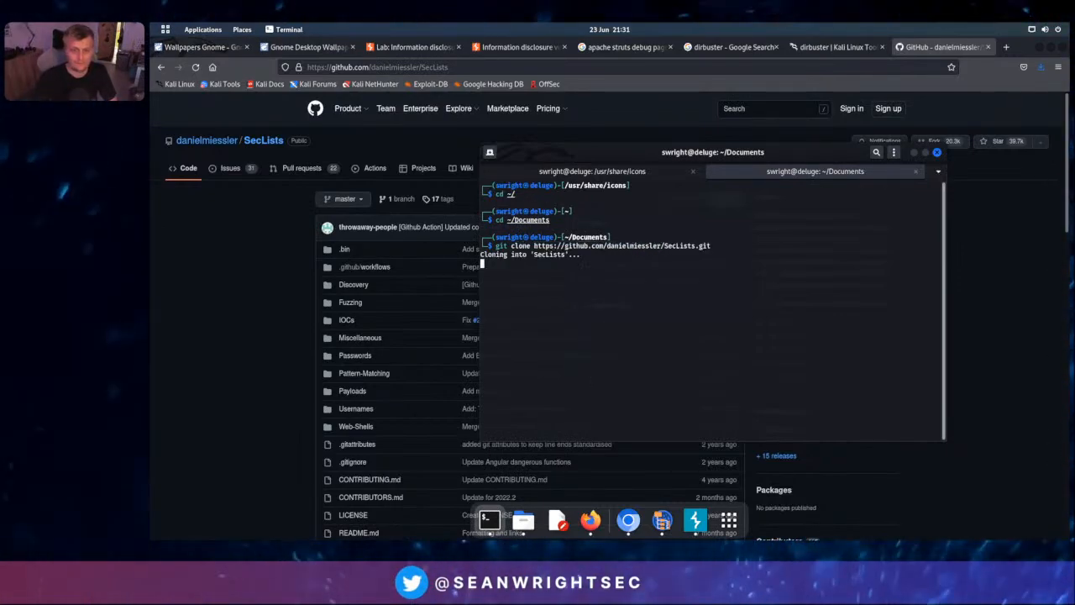
Check the progress of the DirBuster scan and the SecLists clone, dismissing the clone popup on the GitHub page
key(alt+Tab)
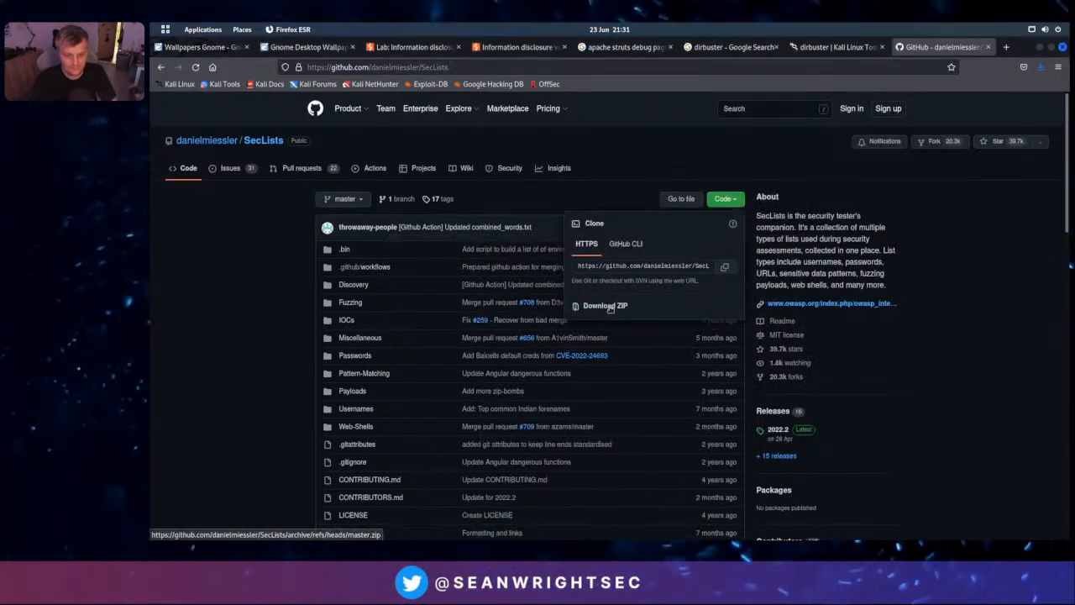
key(alt+Tab)
key(alt+Tab)
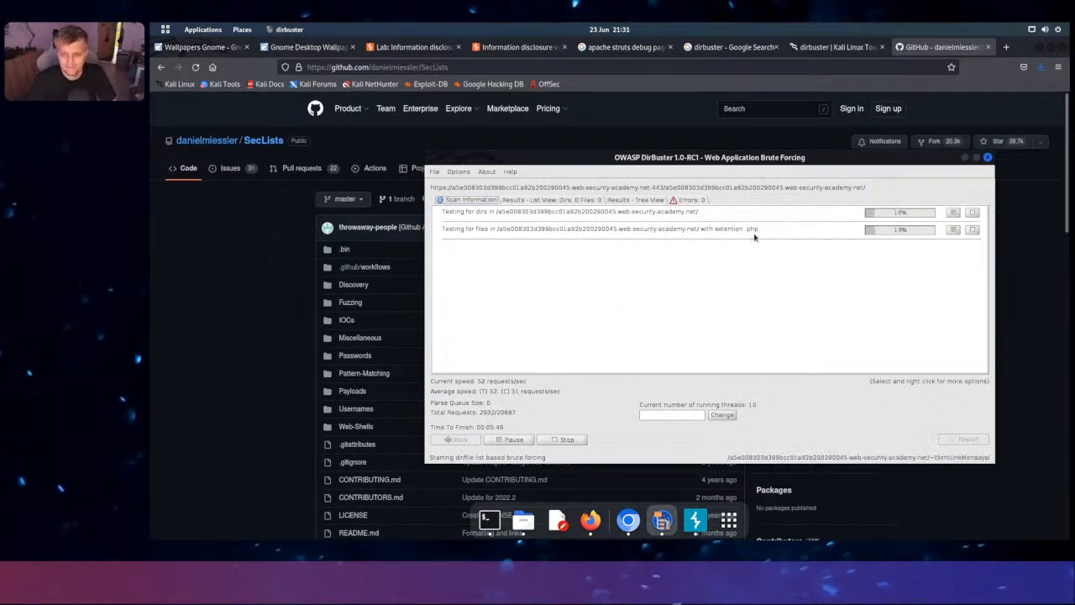
key(alt+Tab)
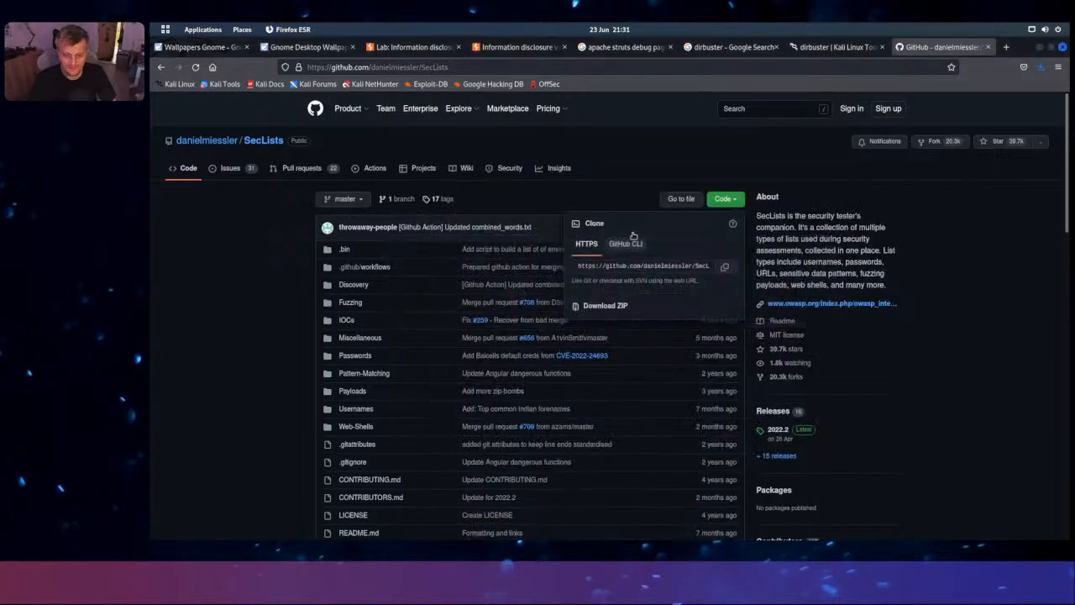
click(923, 340)
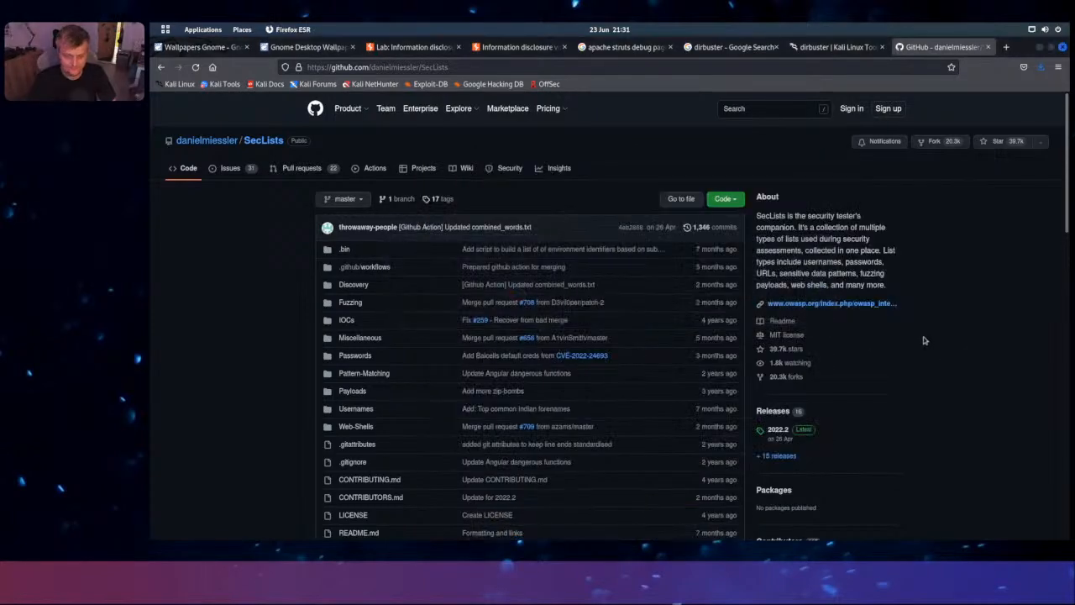
key(alt+Tab)
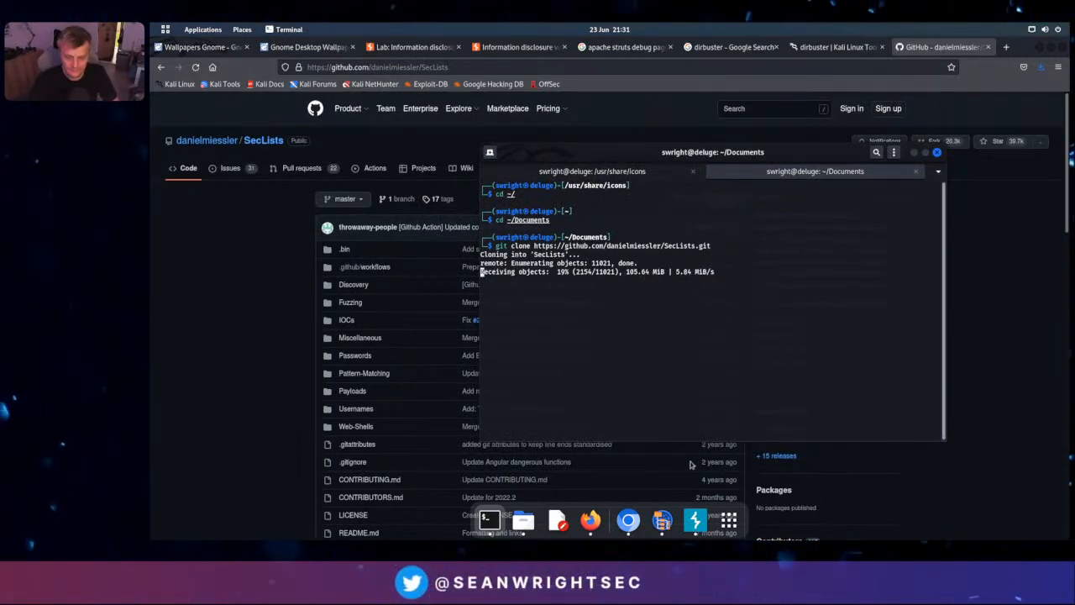
Switch to DirBuster, stop the running scan, and start a new test, confirming that the current one is cancelled
click(662, 521)
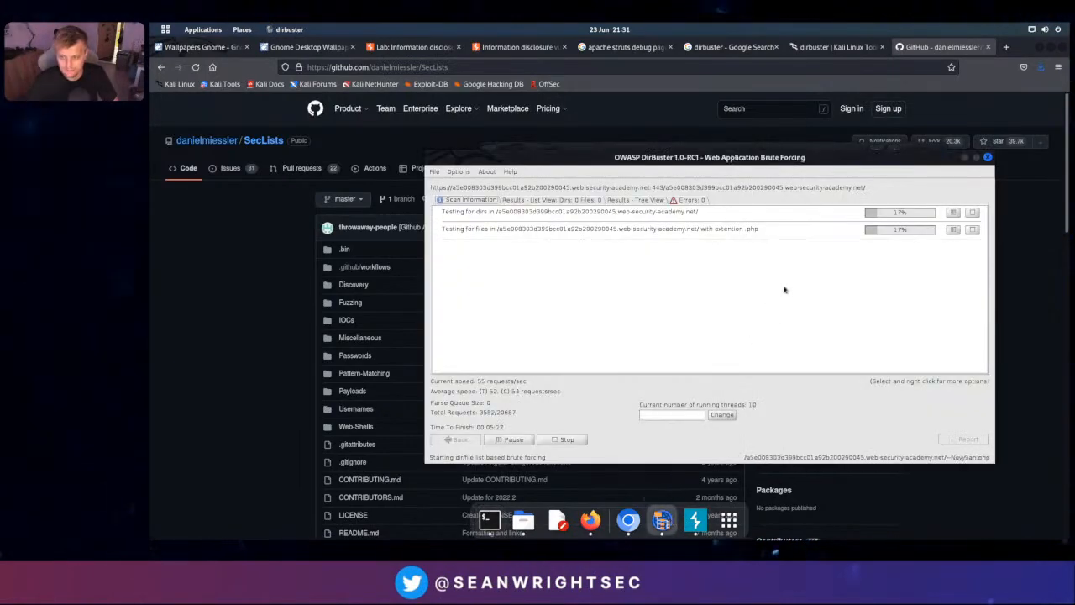
click(562, 440)
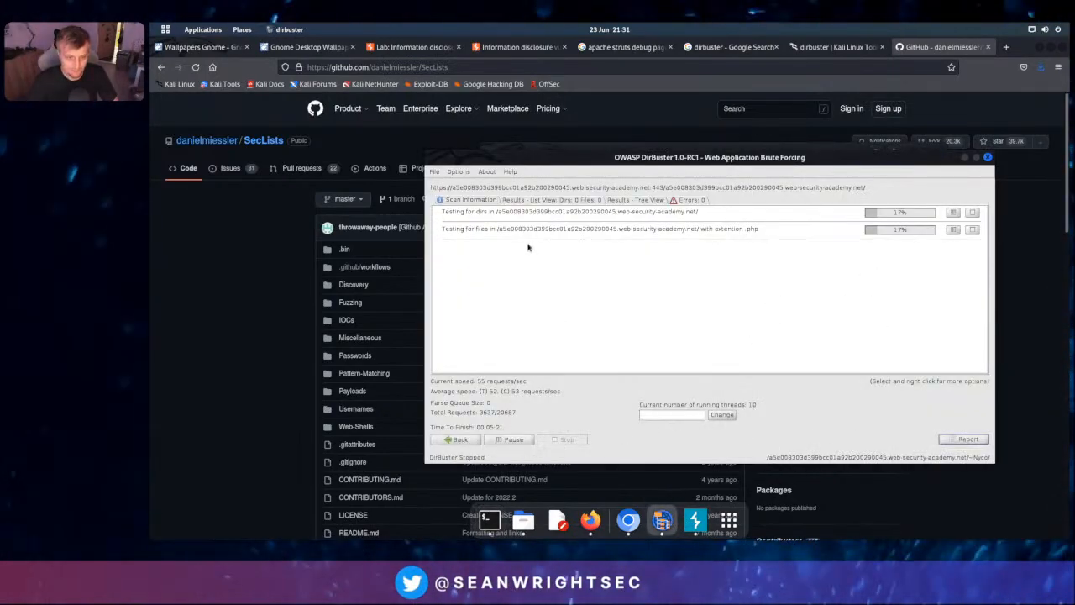
click(434, 172)
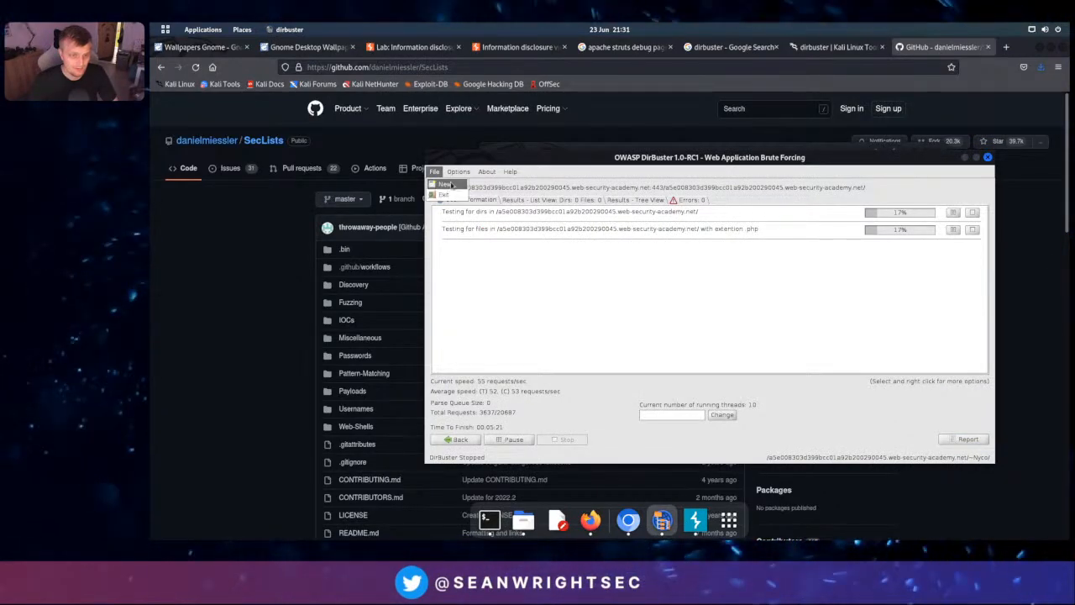
click(447, 183)
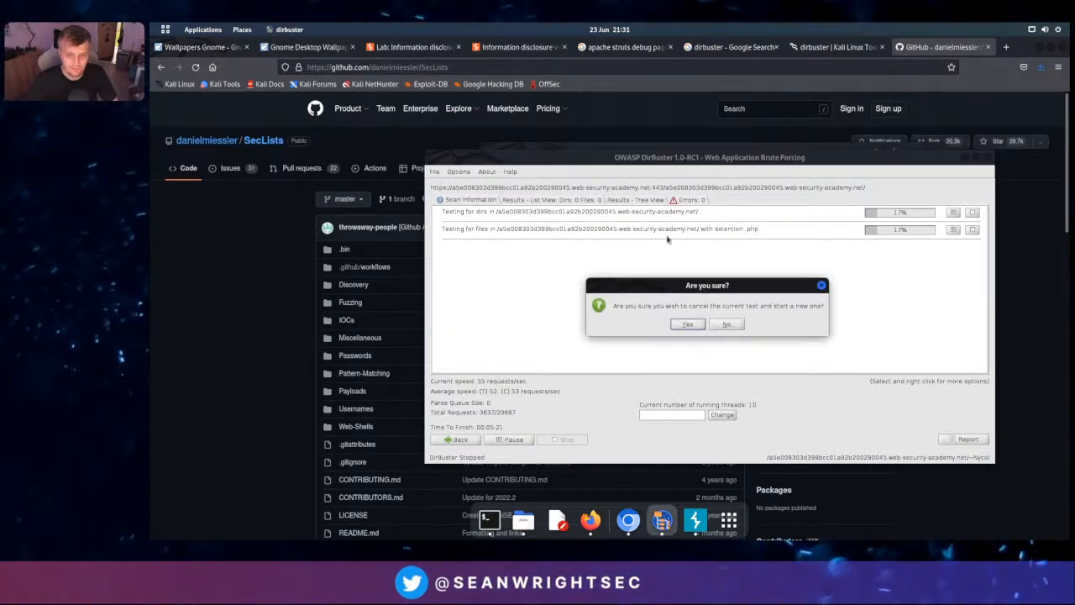
click(685, 323)
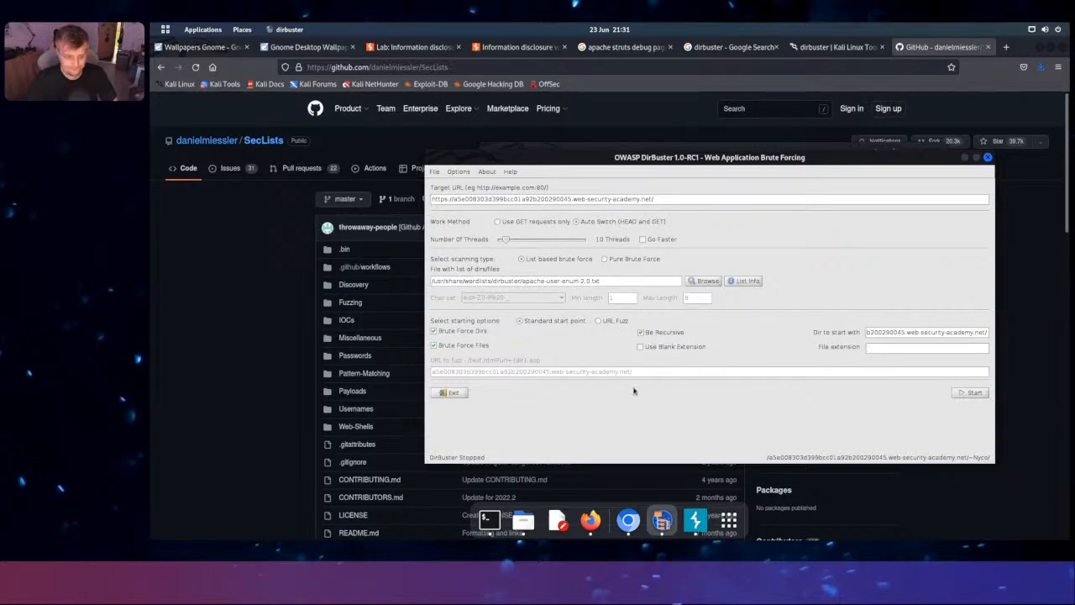
Switch to Firefox, open Discovery/Web-Content in the SecLists repository, and look through its wordlists and the Web-Services folder
click(253, 381)
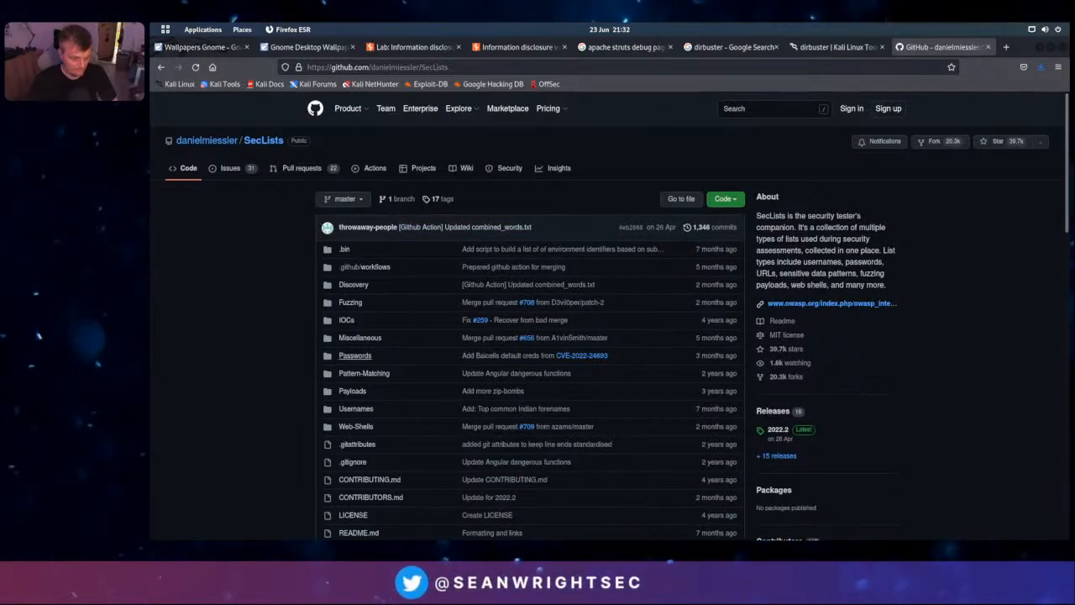
click(353, 284)
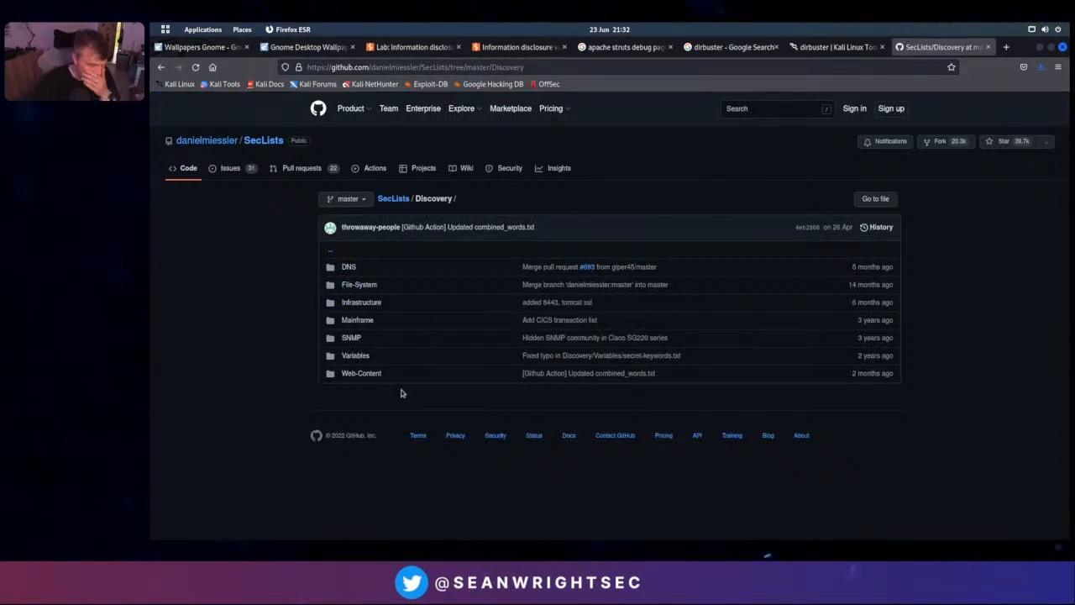
click(376, 374)
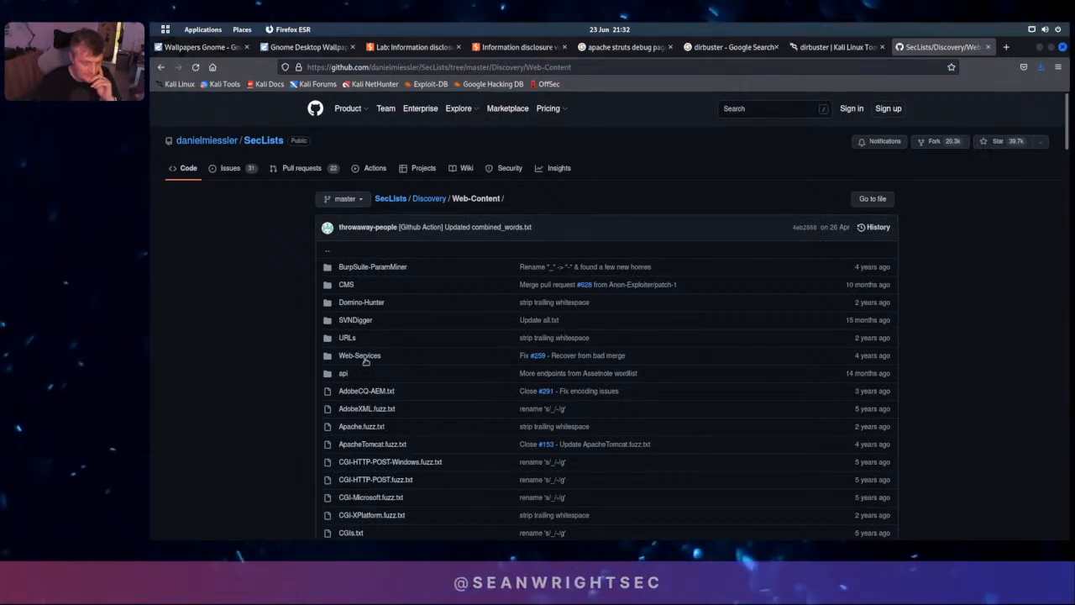
click(364, 356)
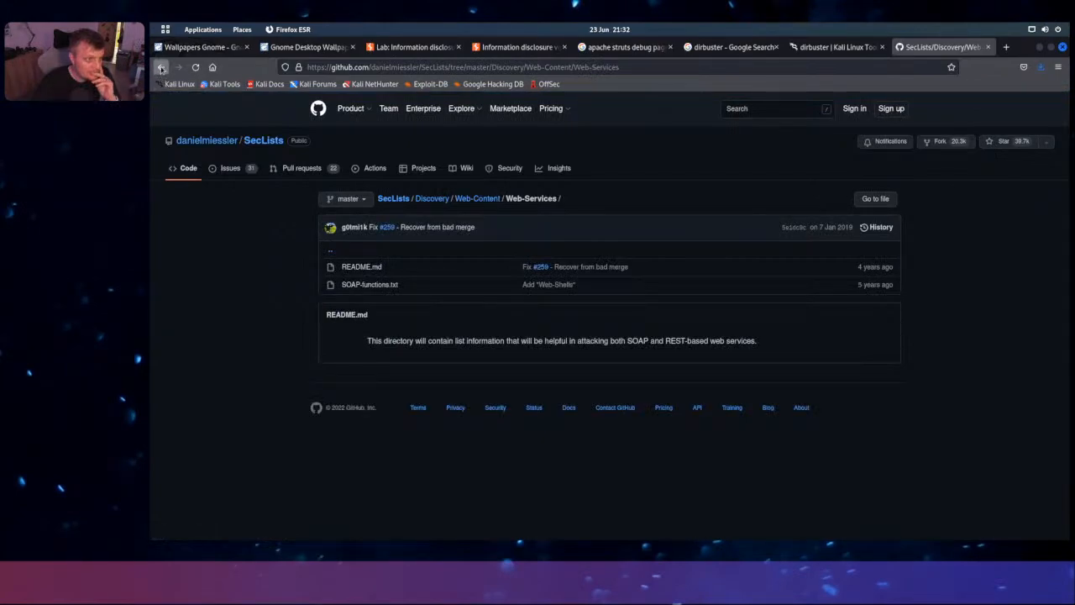
click(162, 69)
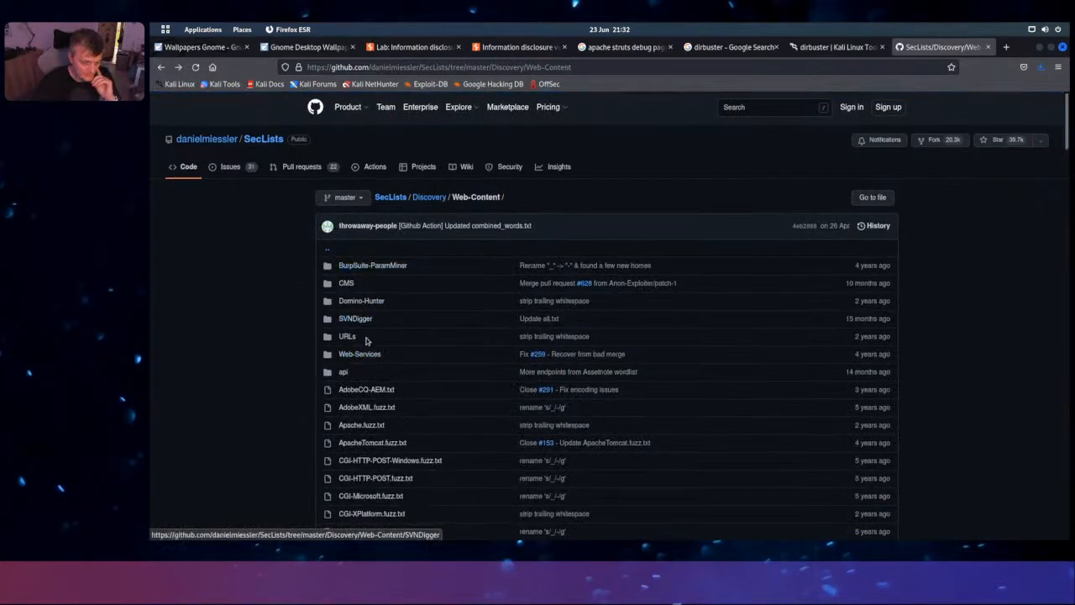
scroll(369, 353, down, 10)
scroll(398, 378, down, 5)
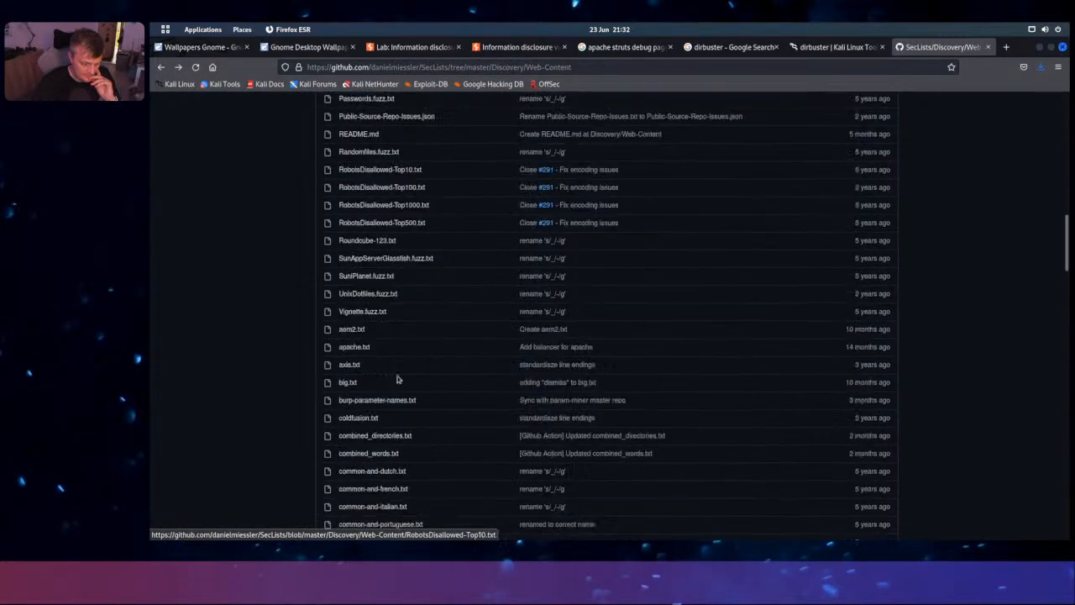
scroll(398, 379, down, 7)
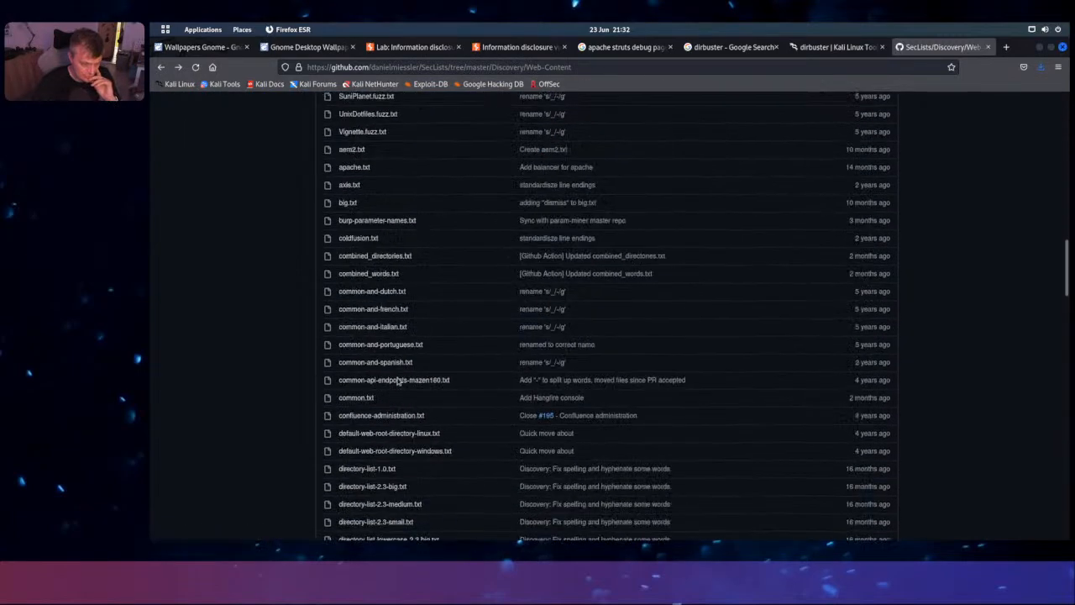
scroll(398, 379, down, 9)
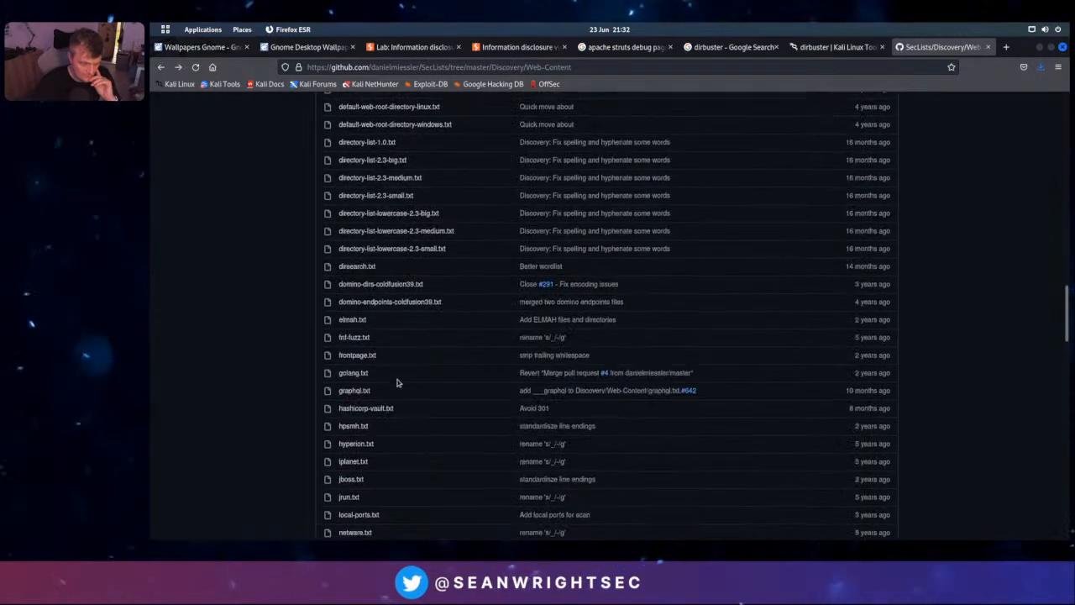
Search the Web-Content page for "strut"
key(ctrl+f)
text(stry)
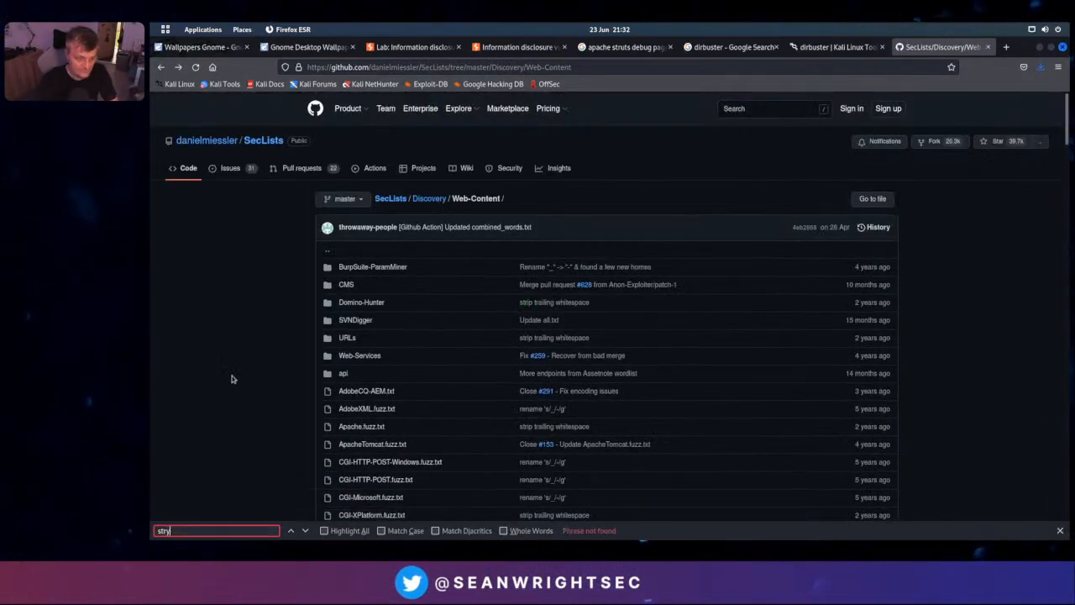
key(BackSpace)
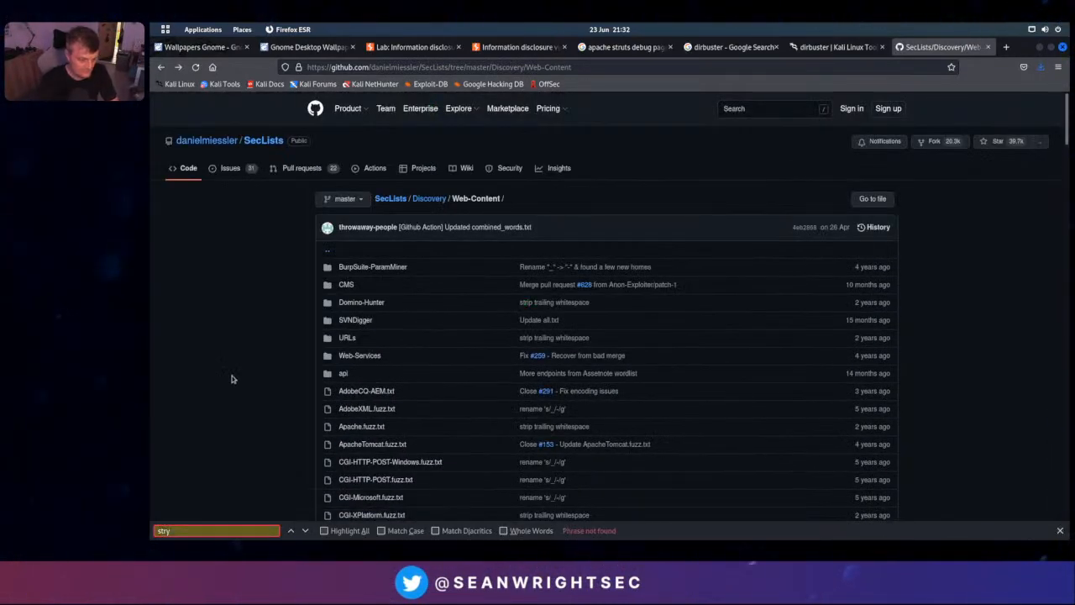
text(ut)
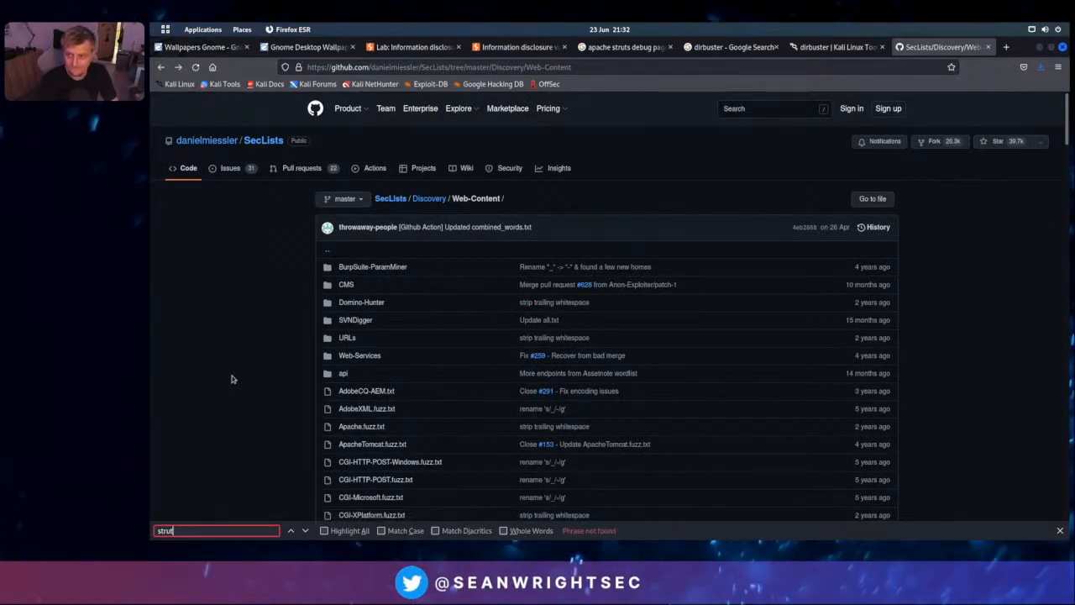
Search the Web-Content page for "apac" instead, step through the matches, and close the search
key(BackSpace)
key(BackSpace)
key(BackSpace)
key(BackSpace)
key(BackSpace)
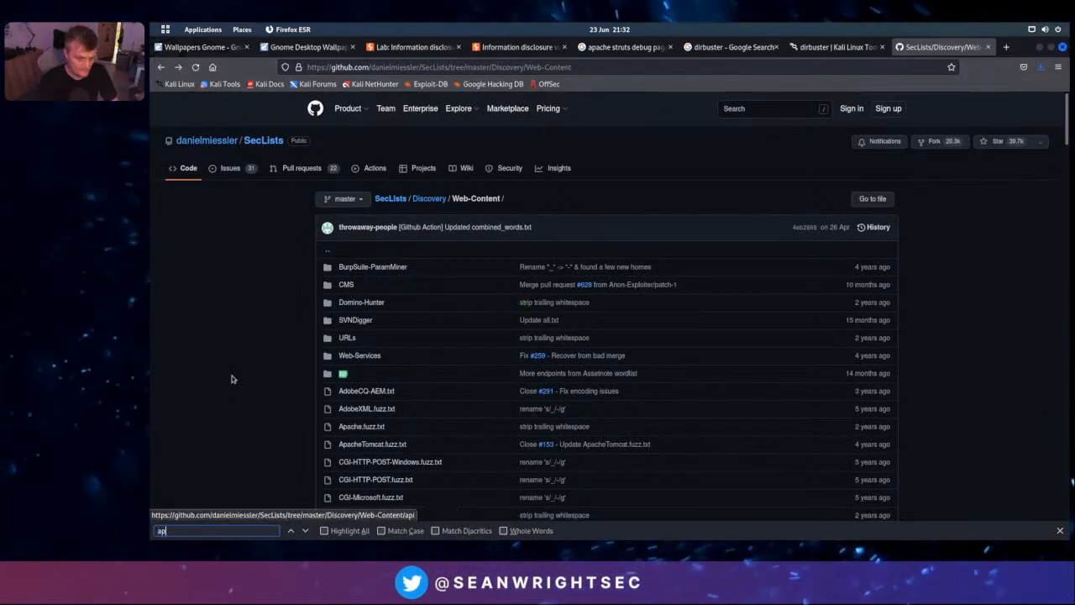
text(apac)
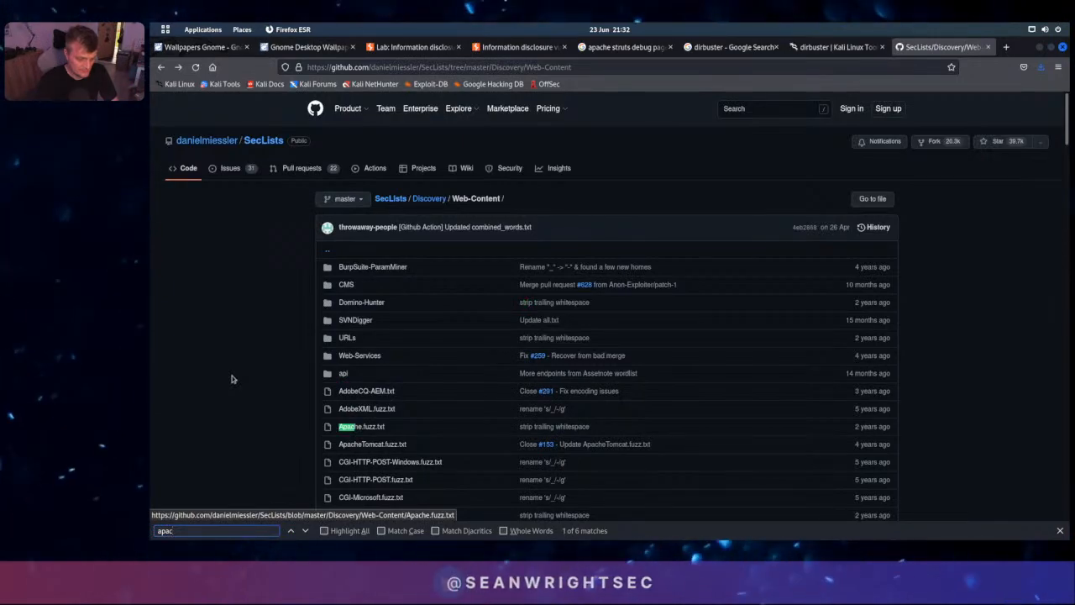
key(Return)
key(Return)
key(Return)
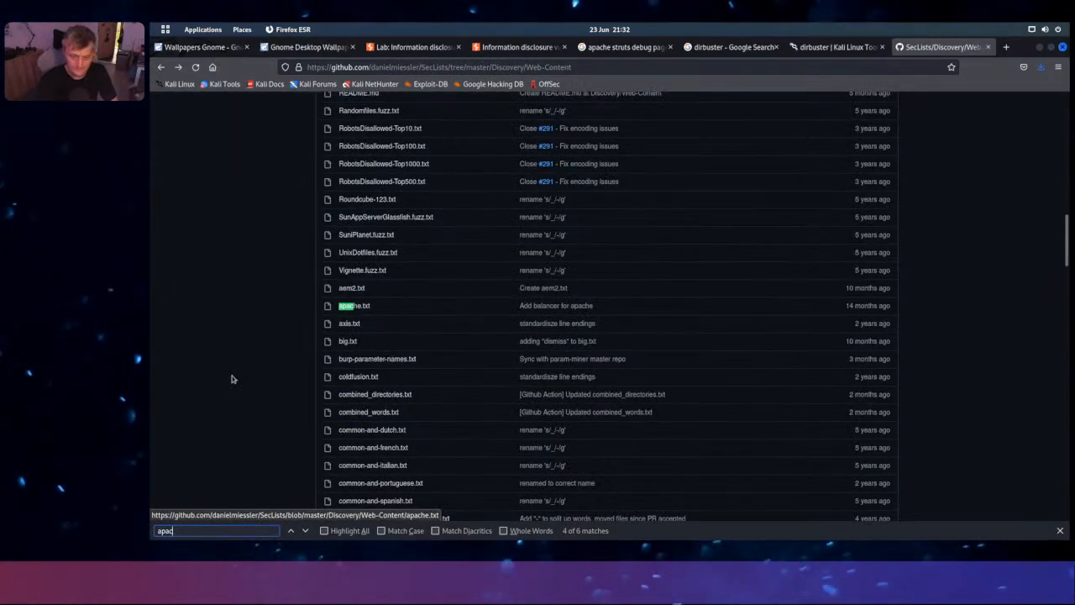
key(Return)
key(Return)
key(Return)
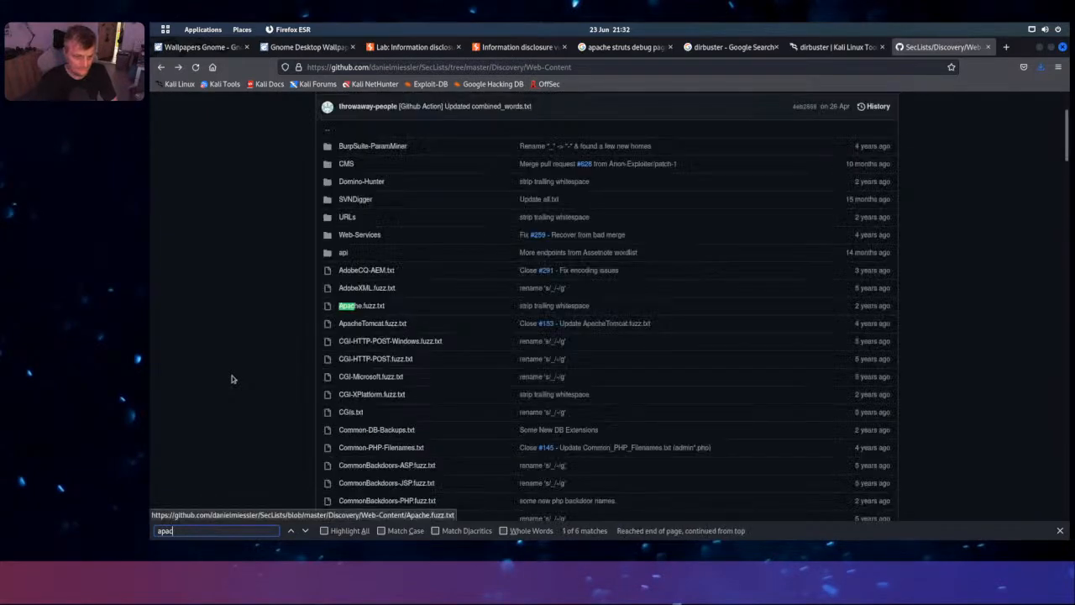
key(Escape)
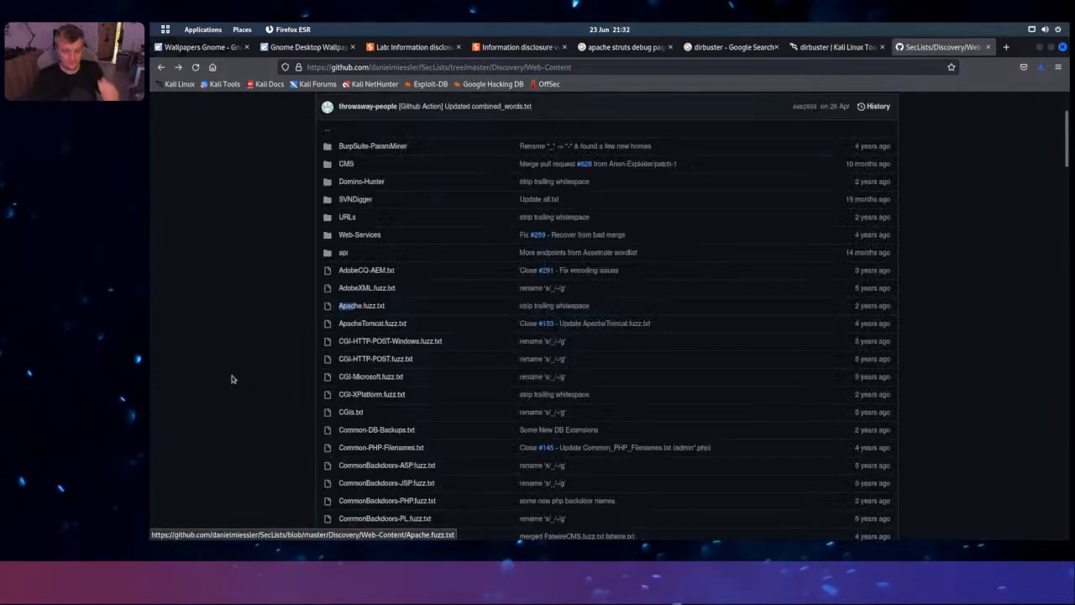
Read the Web-Content README's description of combined_directories.txt, searching the page for "apac" again and highlighting the wordlist's name
scroll(322, 414, down, 5)
scroll(323, 415, down, 20)
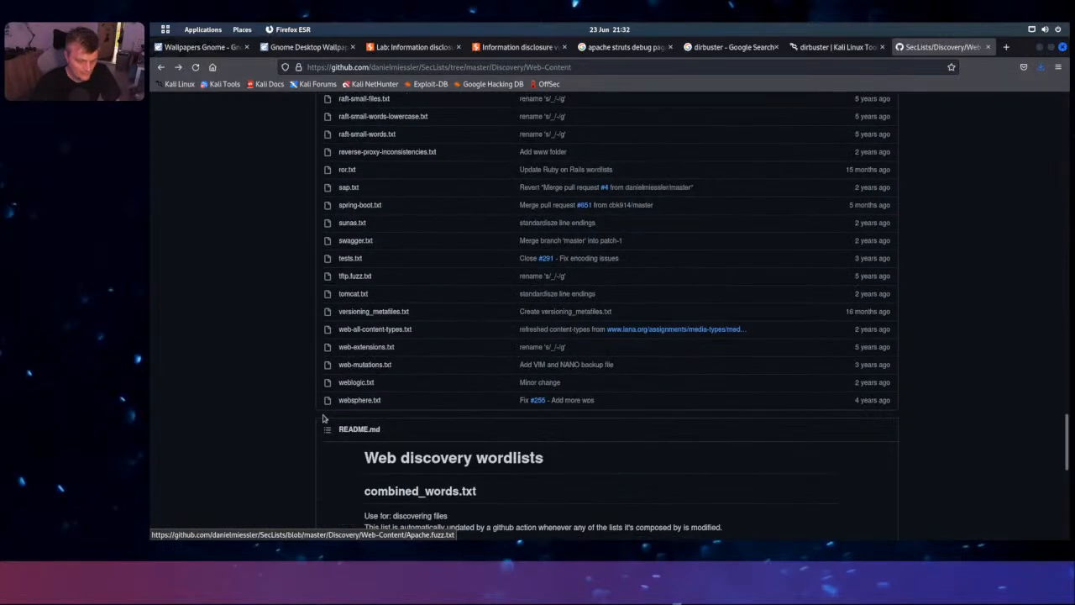
scroll(930, 458, down, 10)
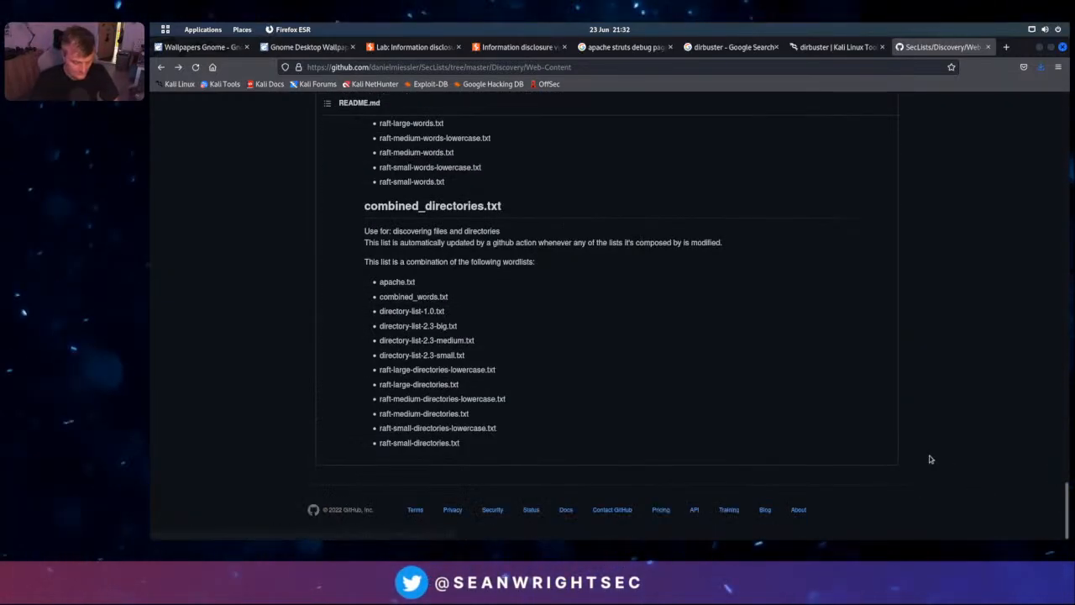
key(ctrl+f)
text(apac)
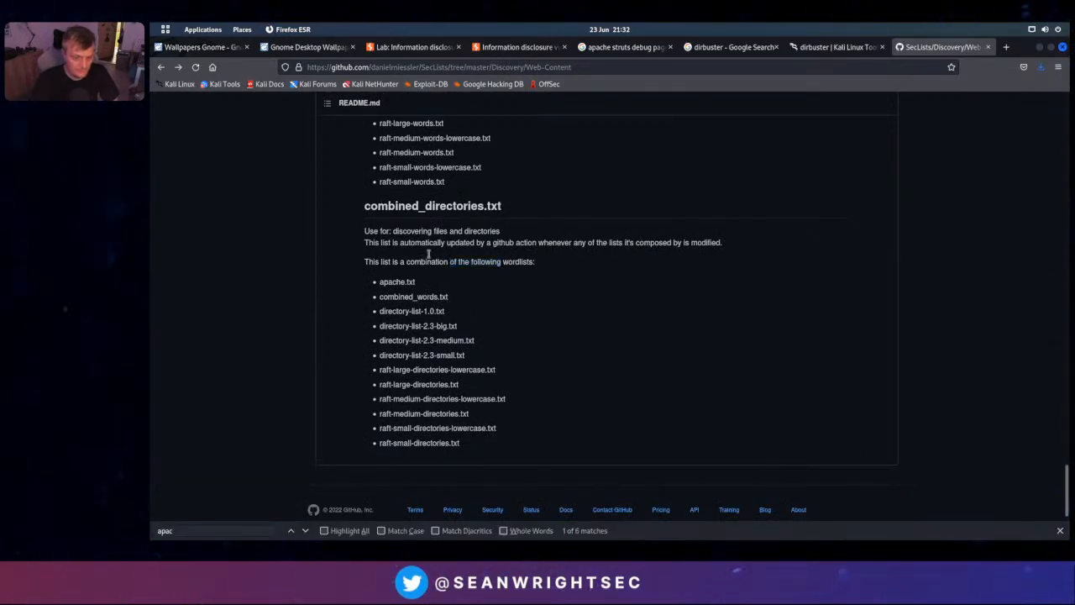
double_click(461, 207)
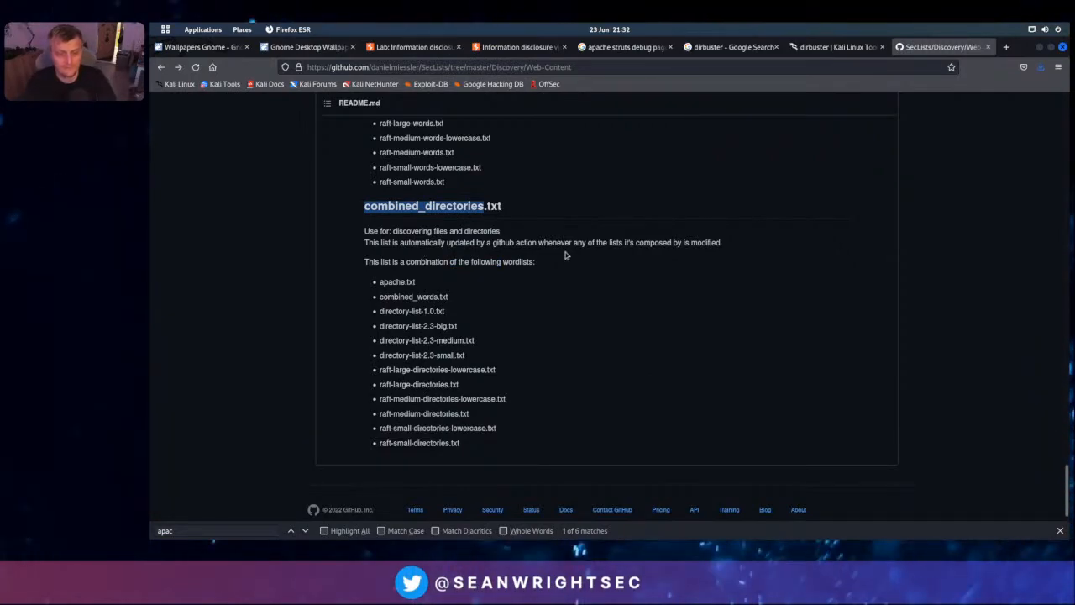
key(alt+Tab)
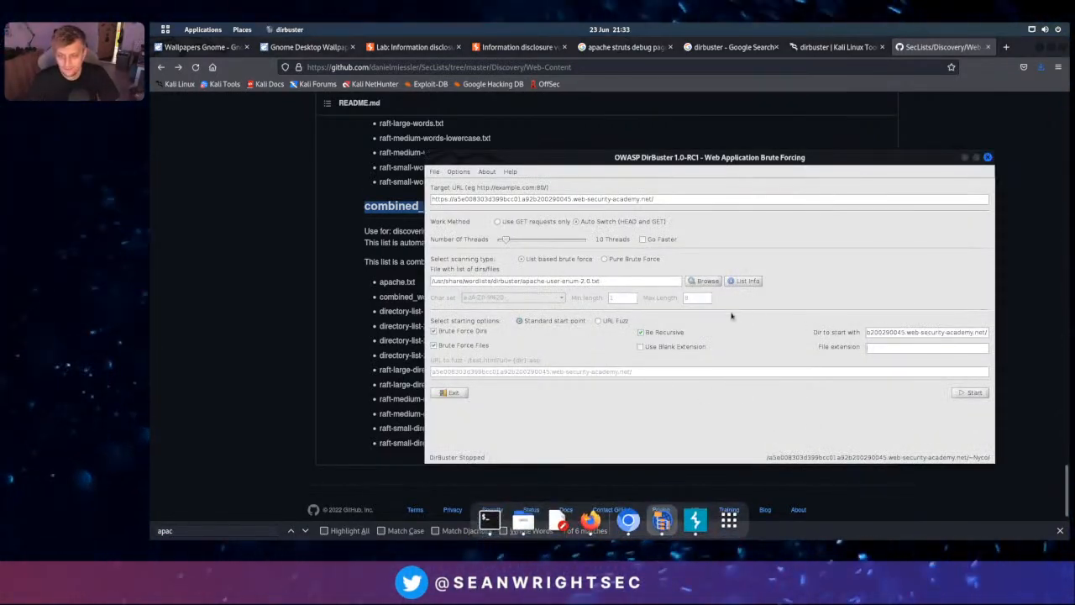
click(705, 281)
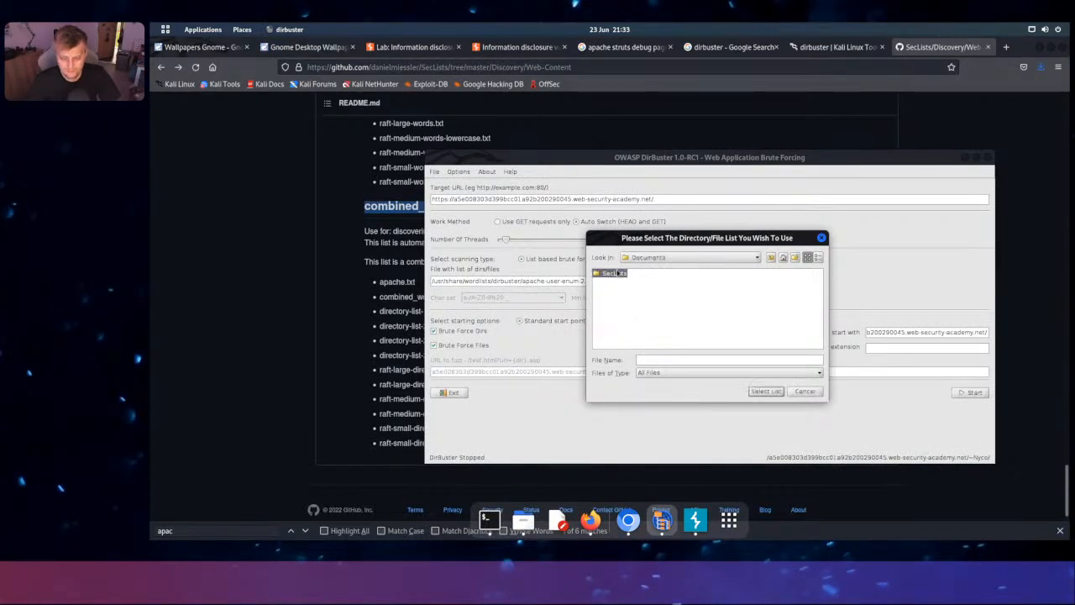
click(803, 393)
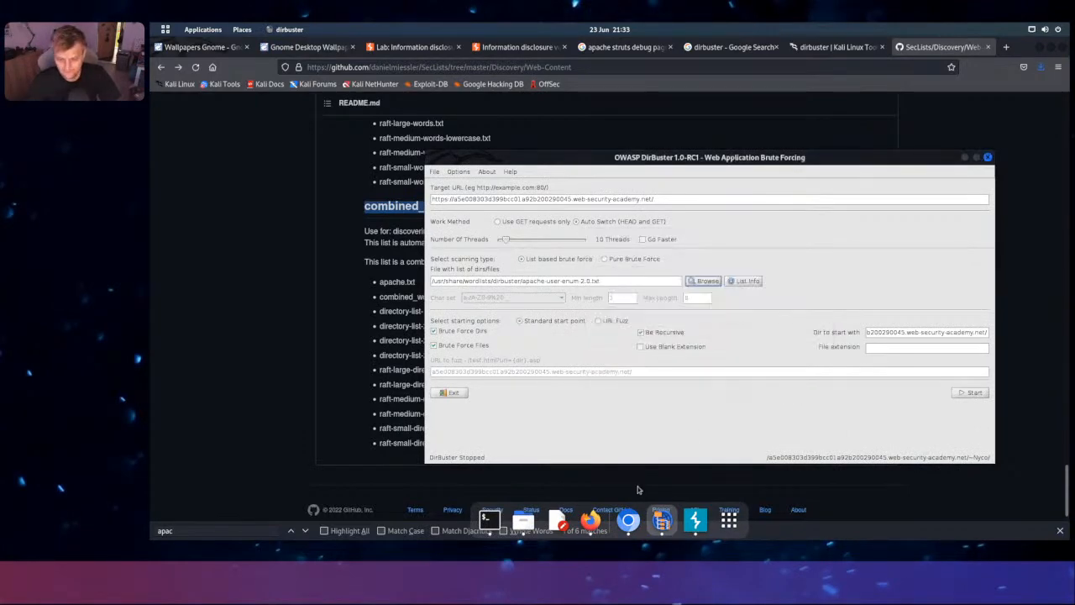
Check the progress of the SecLists clone in the Terminal and review the PortSwigger lab page in Firefox
click(489, 520)
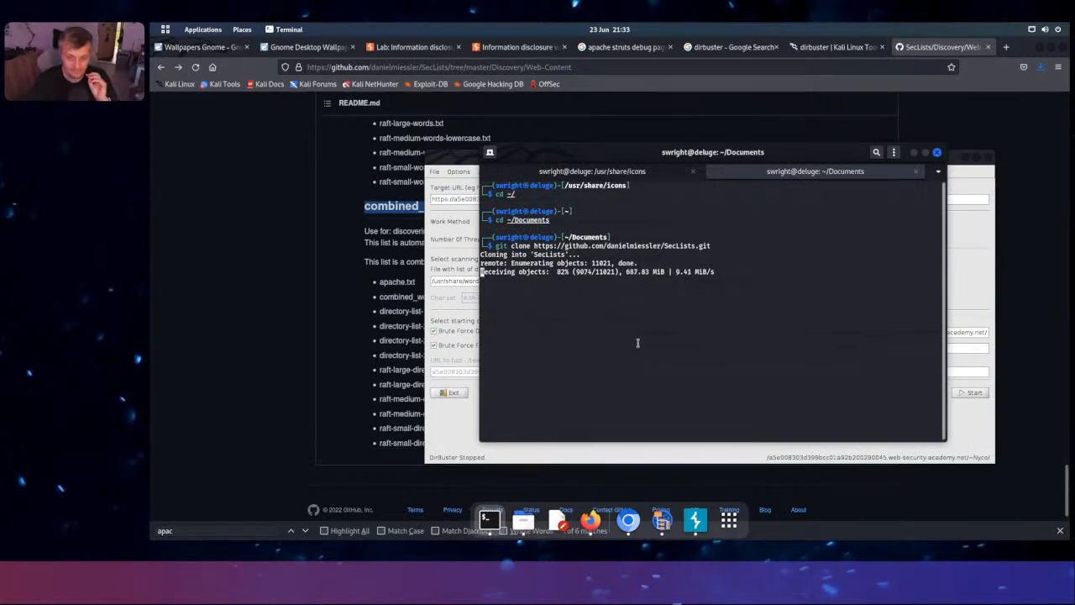
click(436, 48)
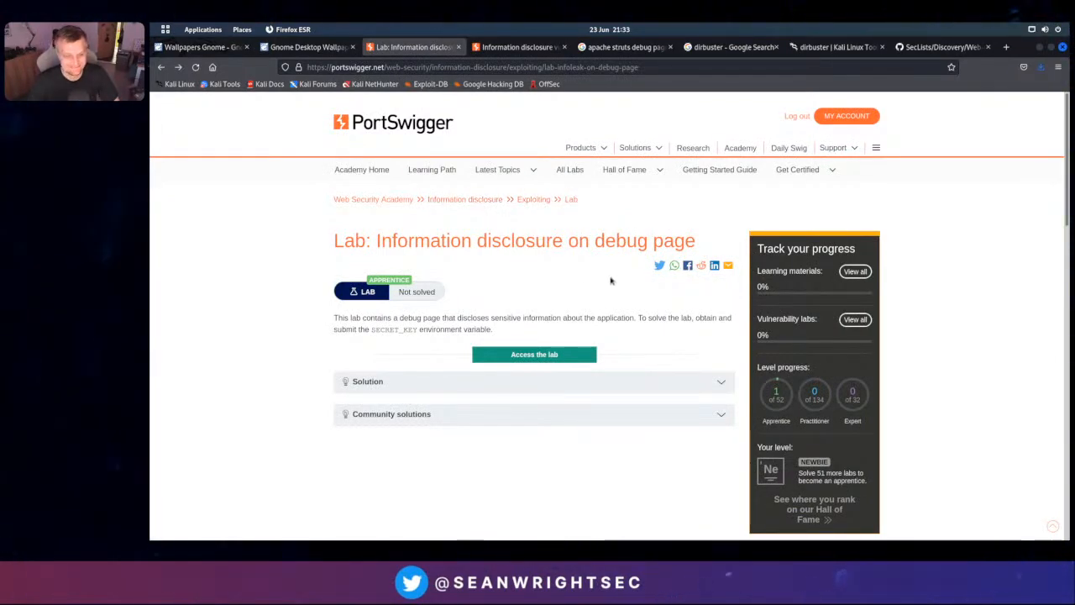
key(alt+Tab)
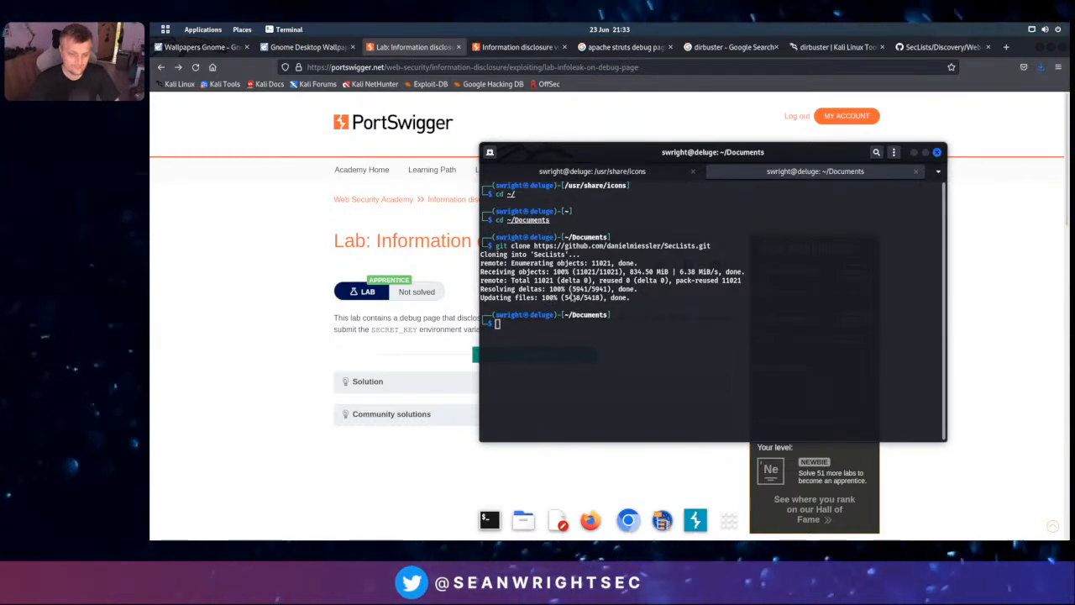
key(alt+Tab)
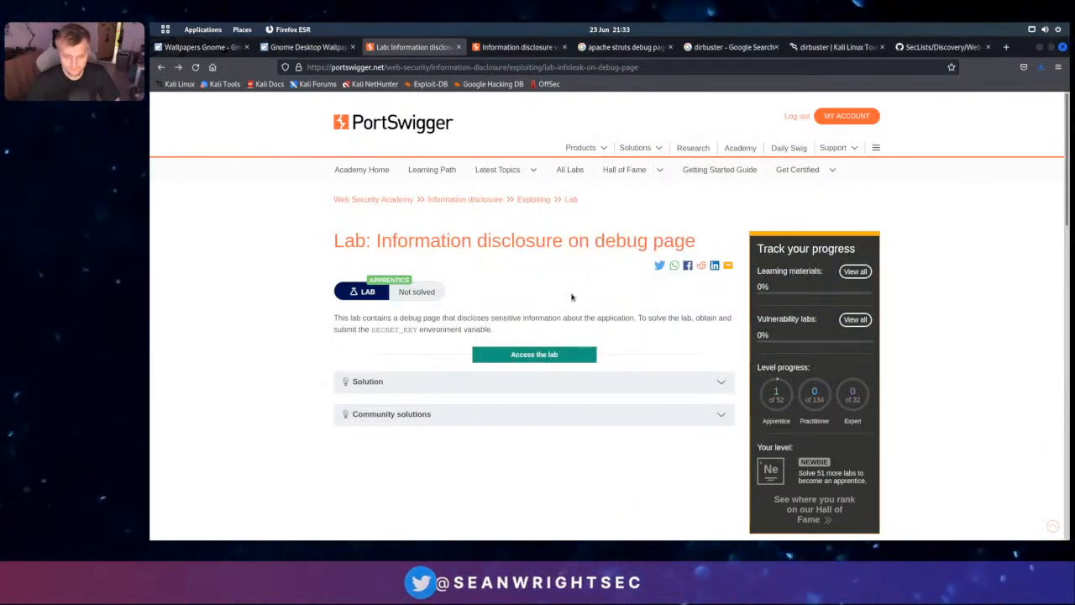
Switch to DirBuster and browse for a wordlist in the SecLists/Discovery/Web-Content folder
key(alt+Tab)
key(Tab)
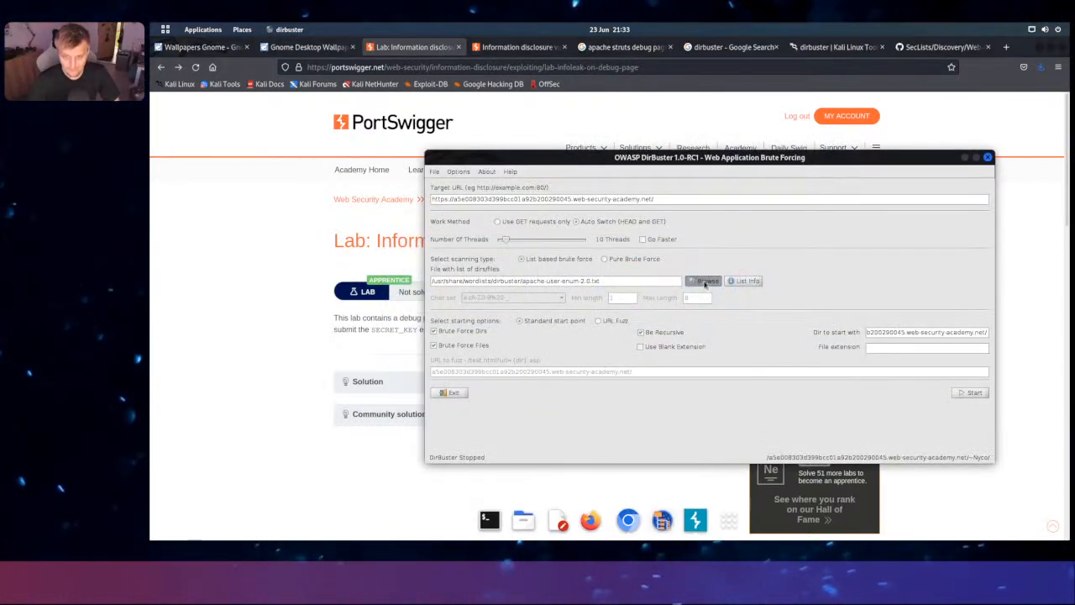
click(706, 282)
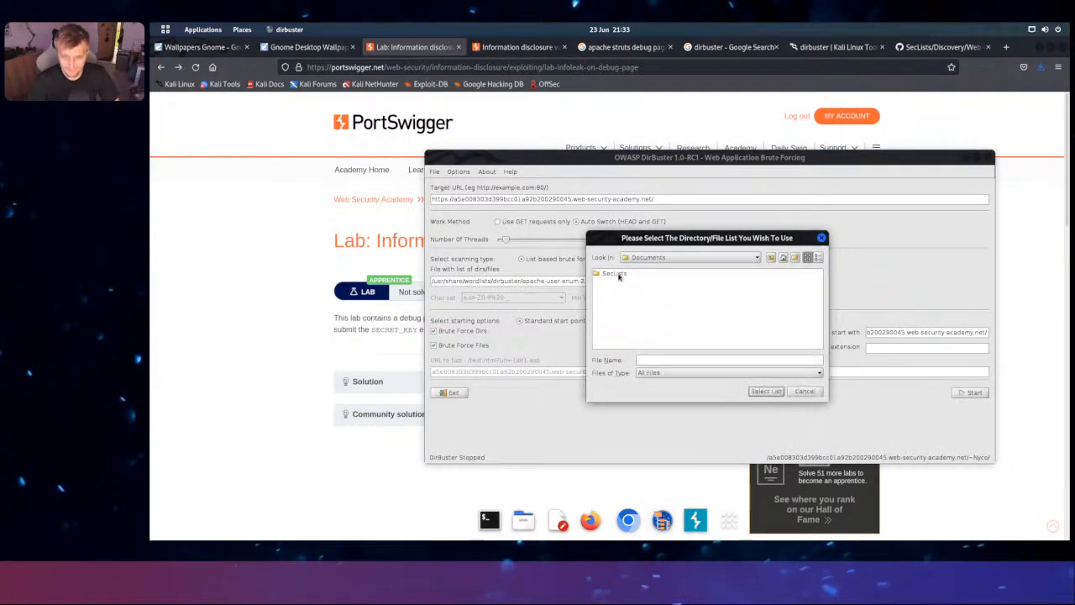
double_click(614, 274)
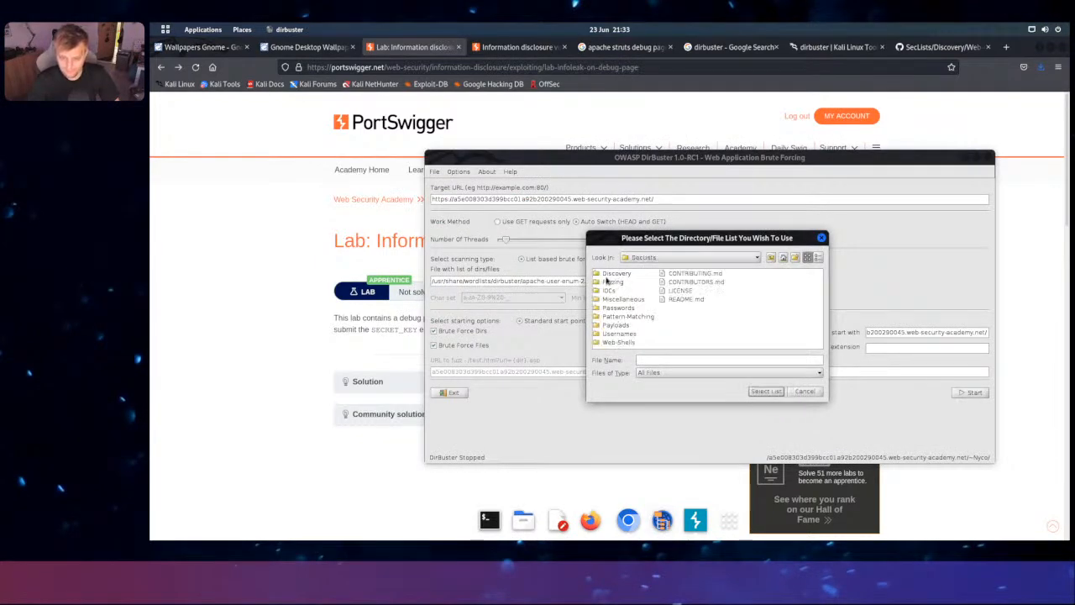
double_click(615, 274)
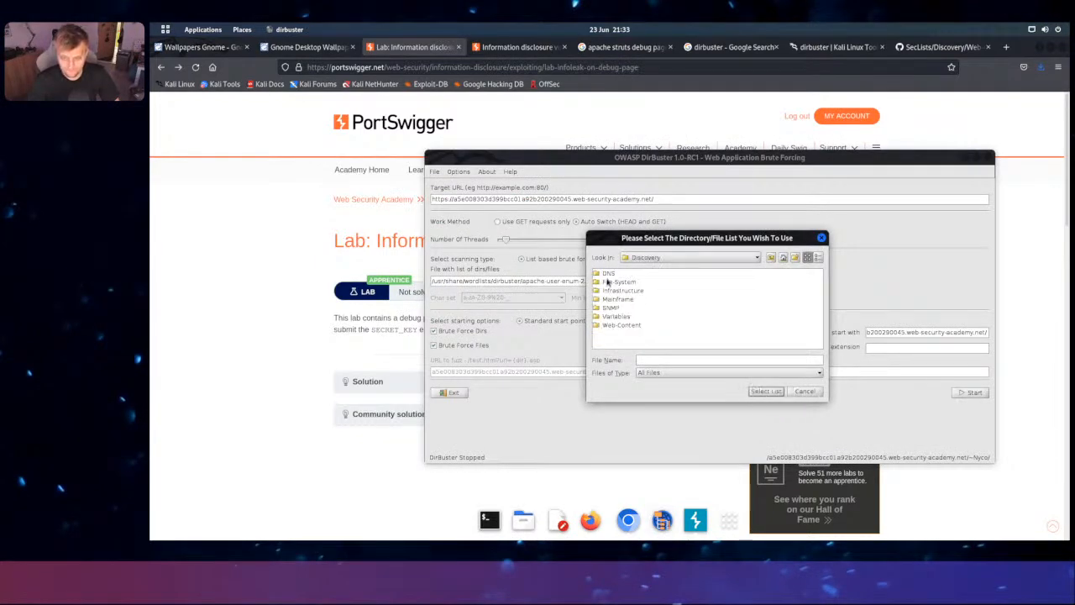
double_click(620, 325)
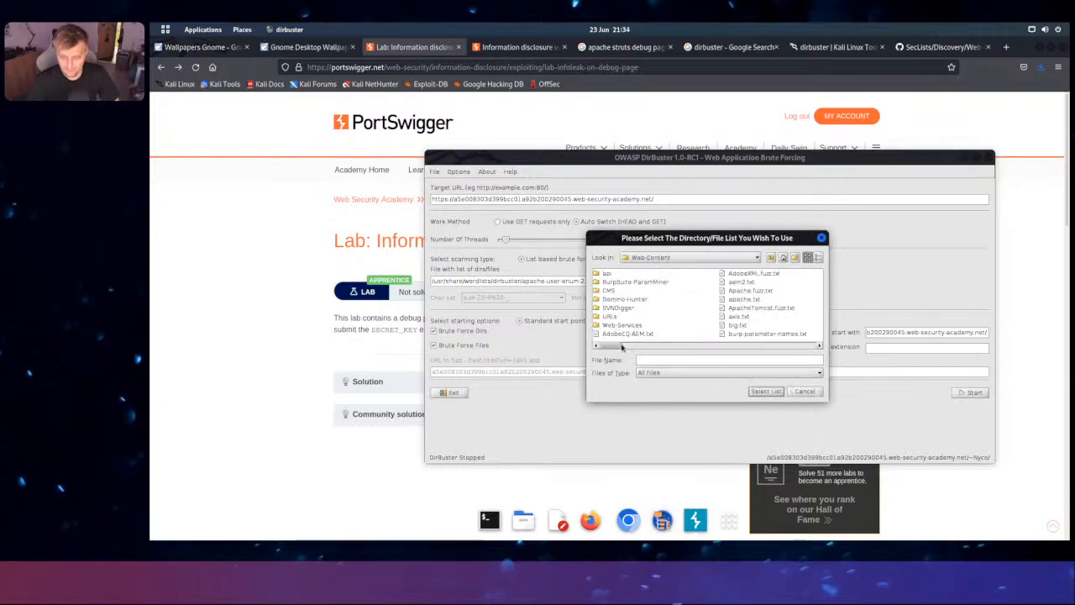
drag(616, 345, 672, 347)
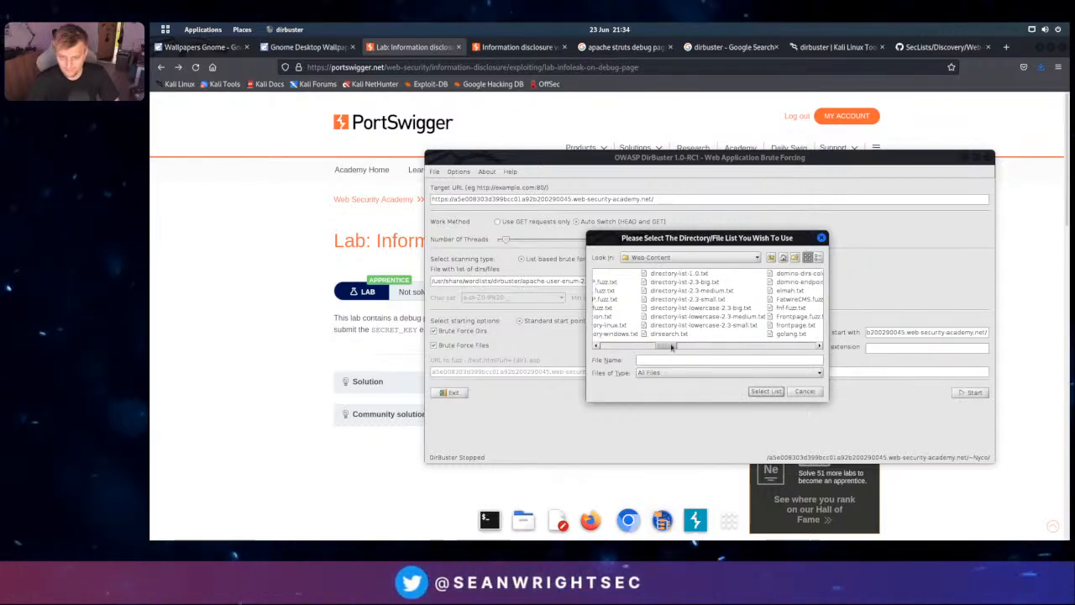
Recheck the combined_directories.txt description in the Web-Content README, and select apache.txt as DirBuster's wordlist
key(alt+Tab)
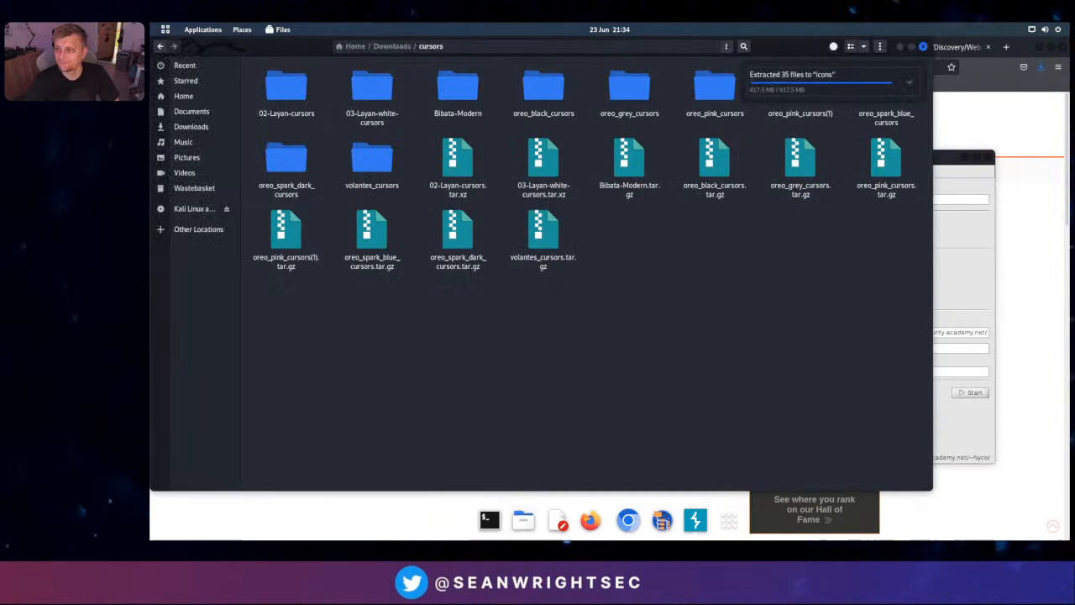
click(942, 52)
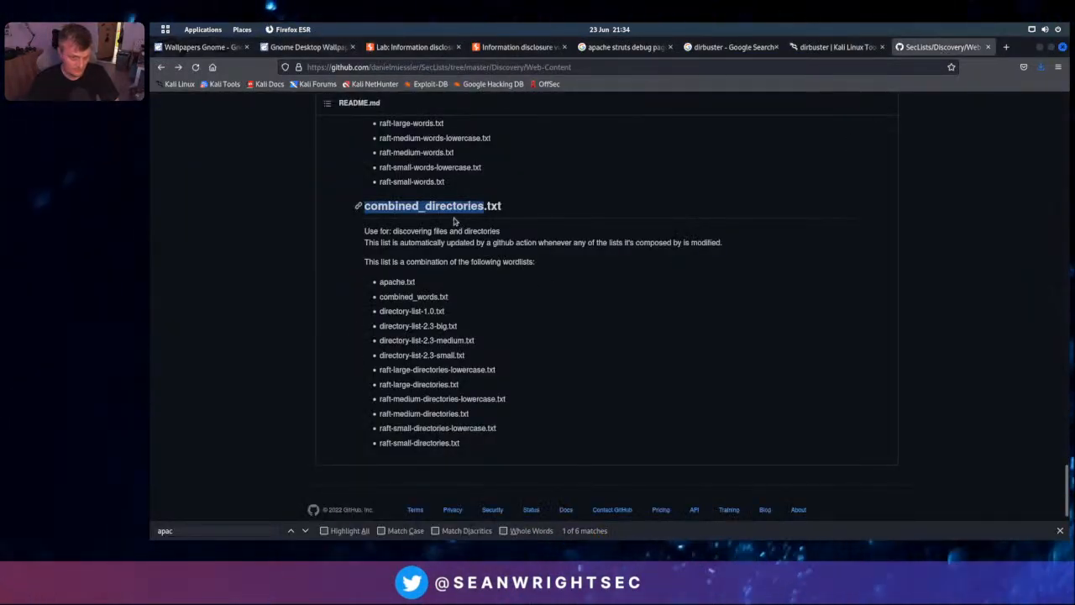
key(alt+Tab)
key(alt+Tab)
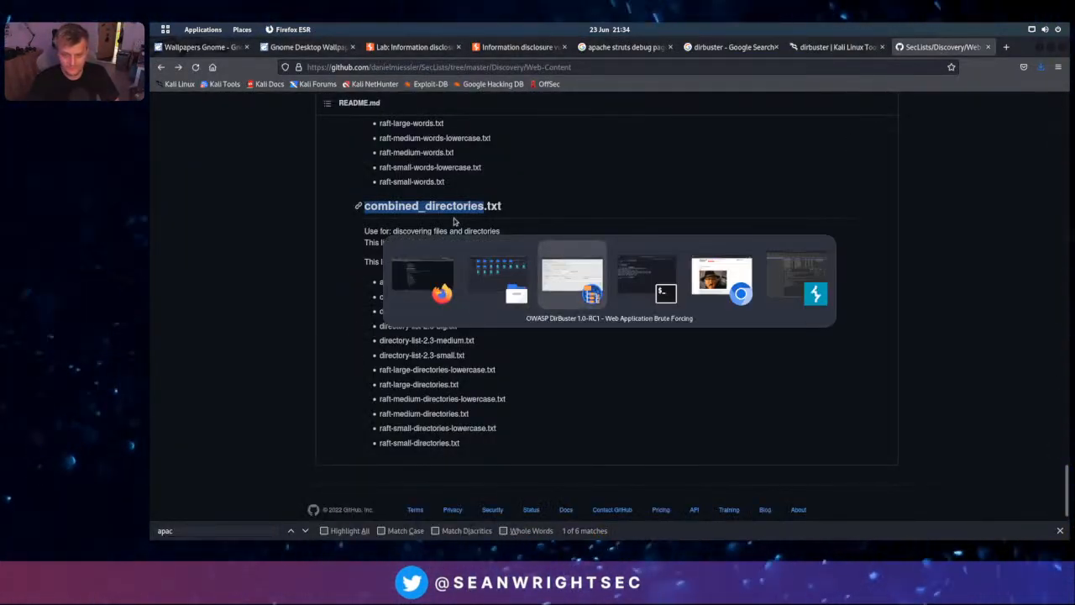
drag(660, 348, 612, 346)
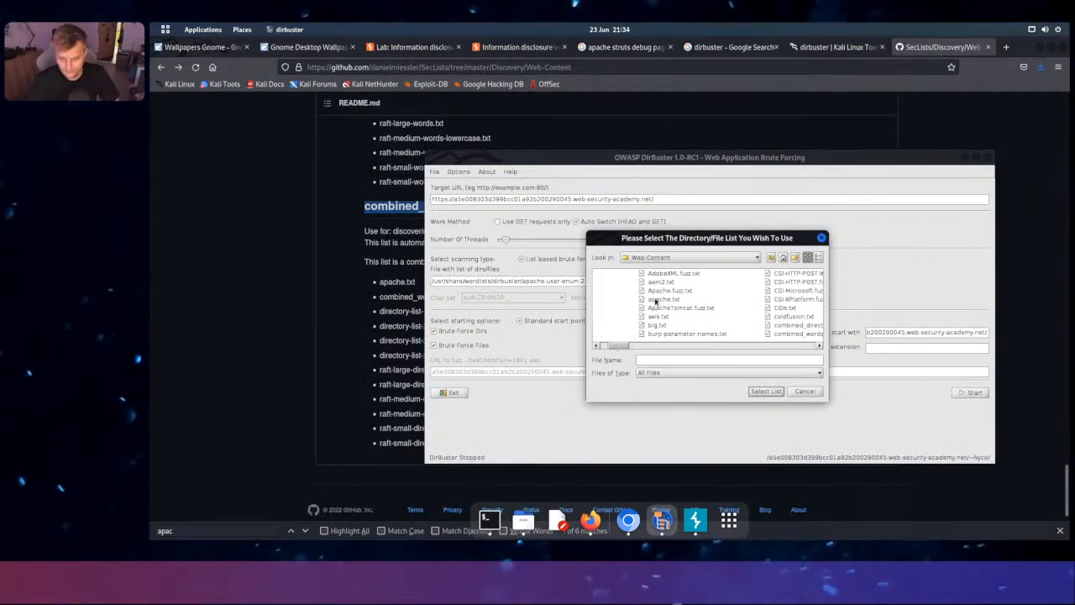
click(774, 391)
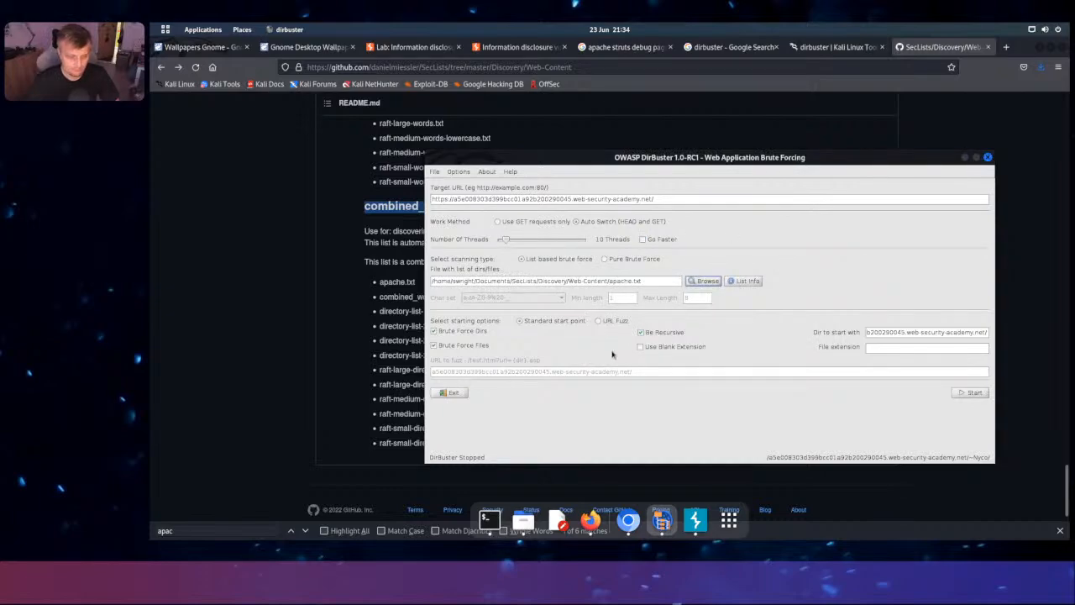
Start the directory and file brute force, dismissing the missing-extension error and supplying .action as the file extension
click(972, 394)
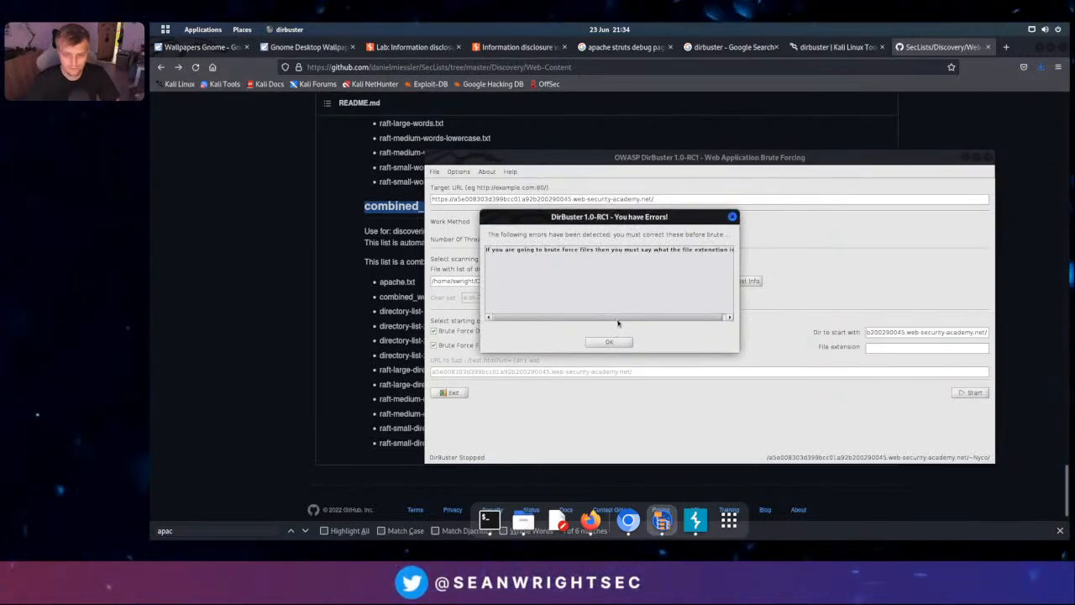
drag(640, 319, 594, 319)
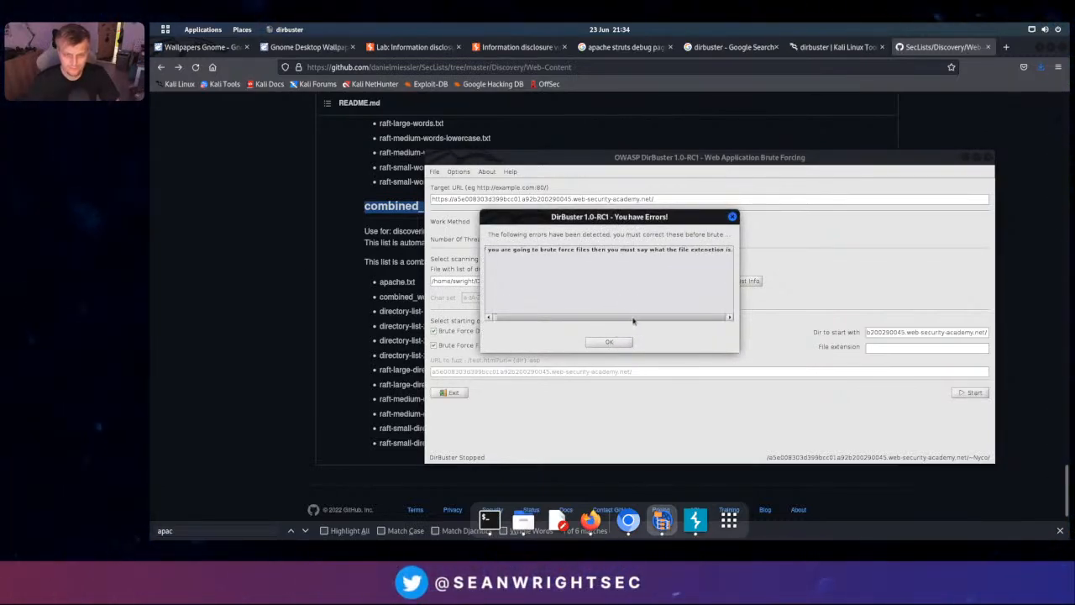
click(610, 342)
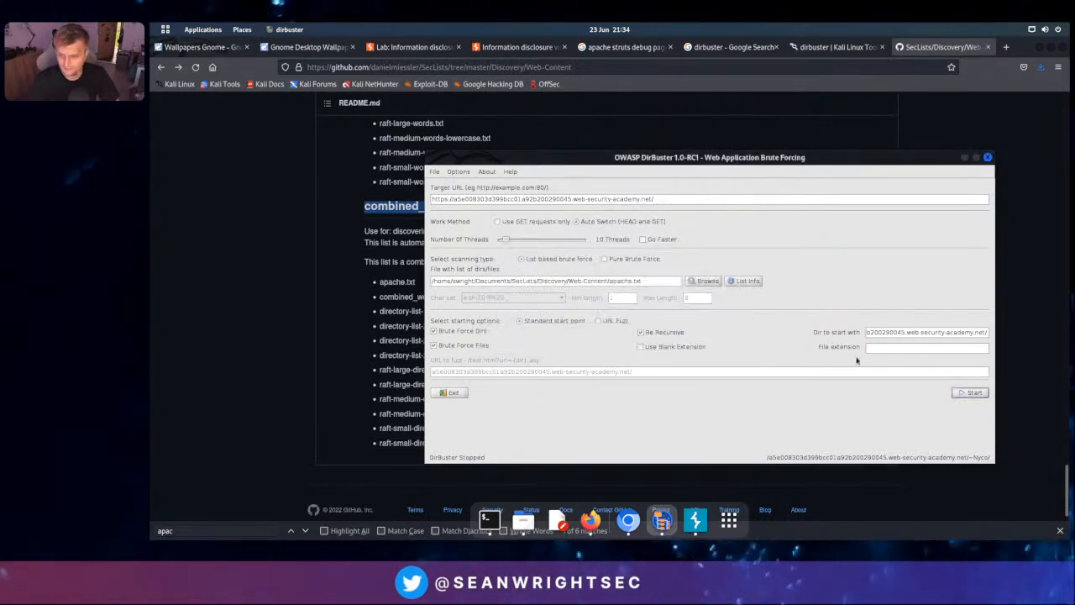
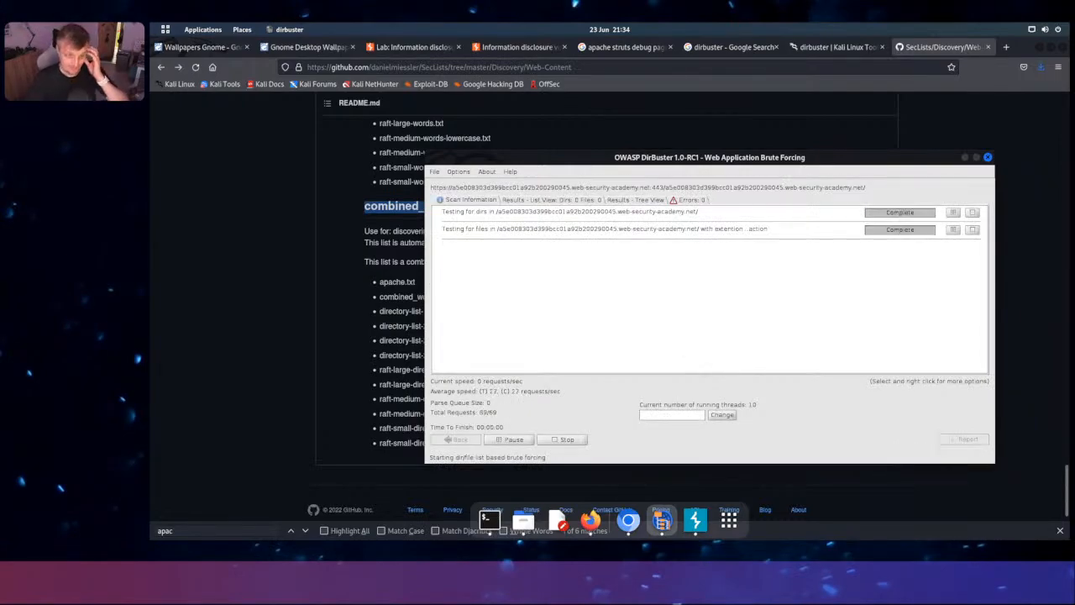
Switch to the lab's product page in Chromium and load its URL without the productId parameter
click(411, 47)
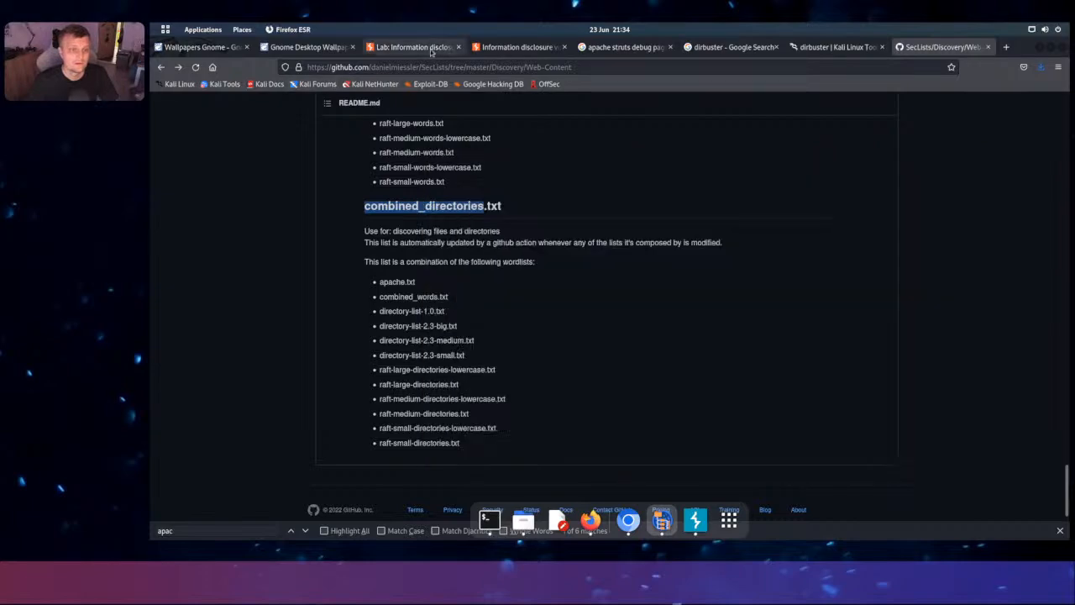
click(516, 47)
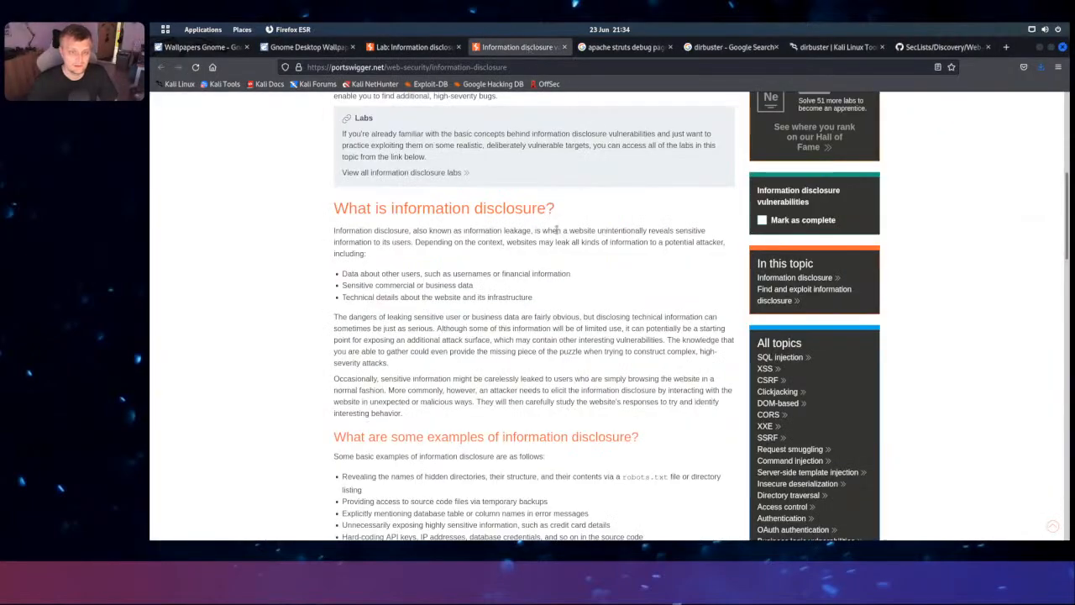
key(alt+Tab)
key(alt+Tab)
key(alt+Tab)
key(alt+Tab)
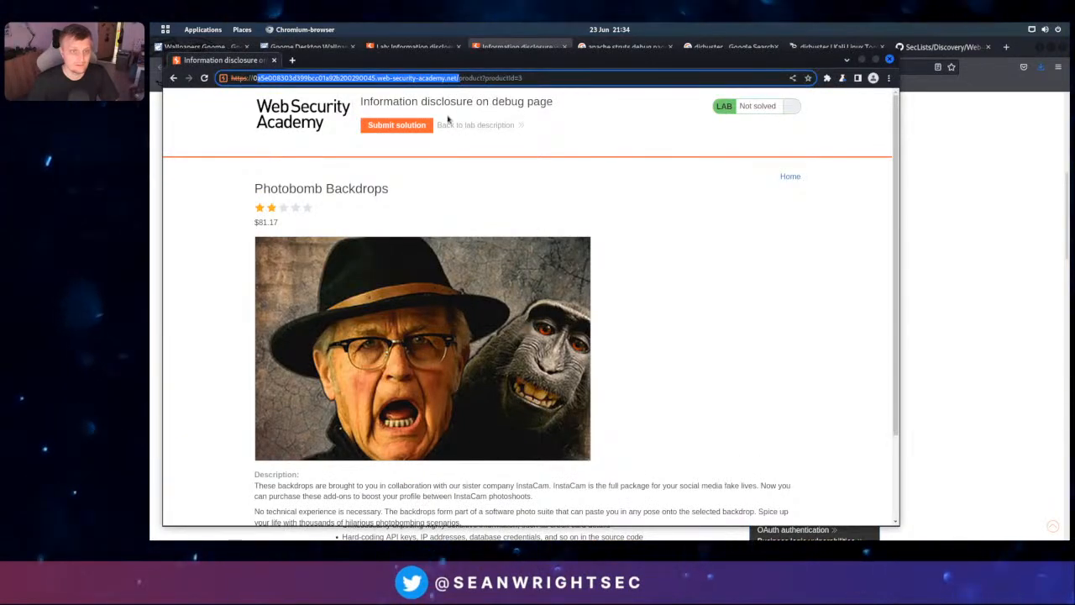
click(509, 77)
click(509, 77)
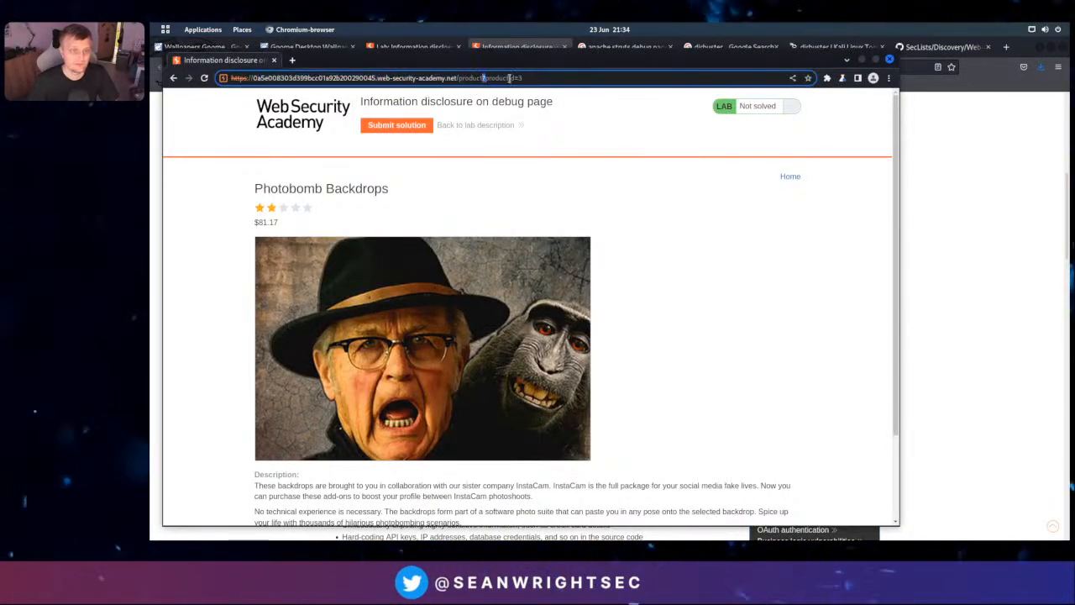
click(720, 339)
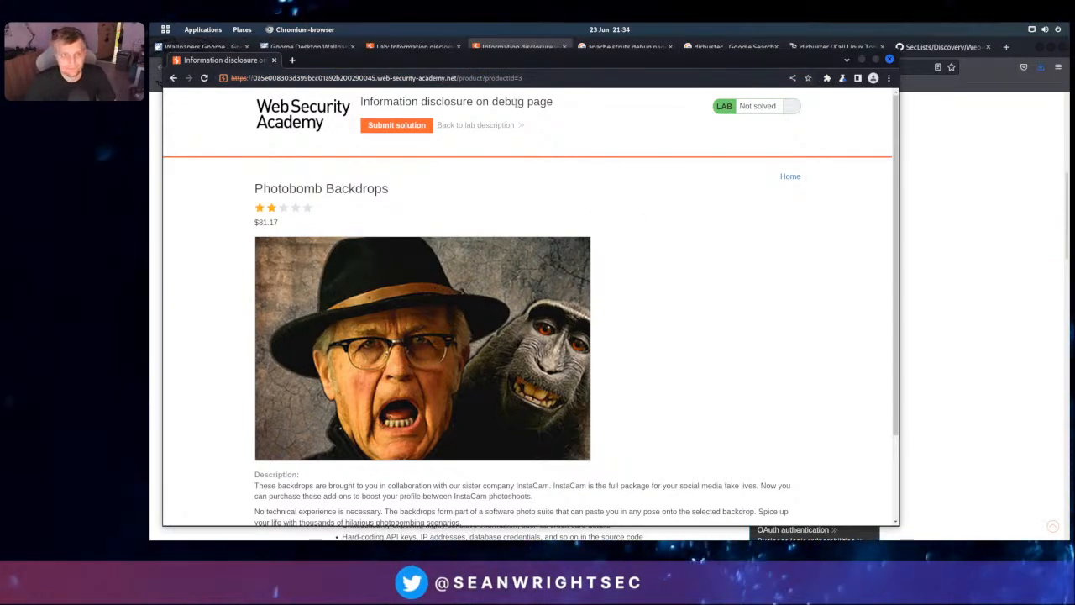
drag(486, 77, 522, 78)
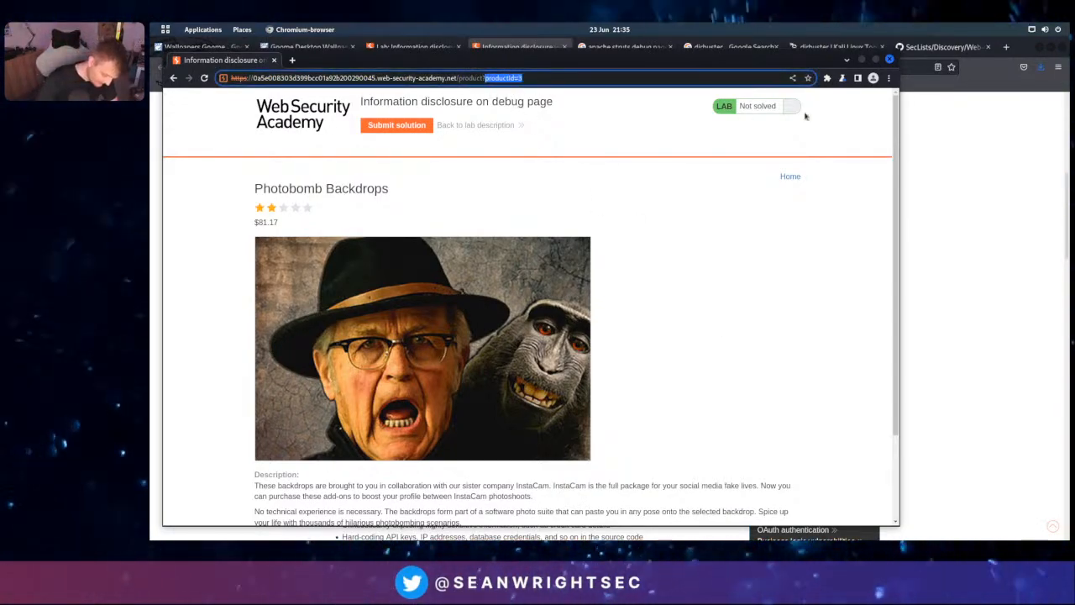
key(BackSpace)
key(Return)
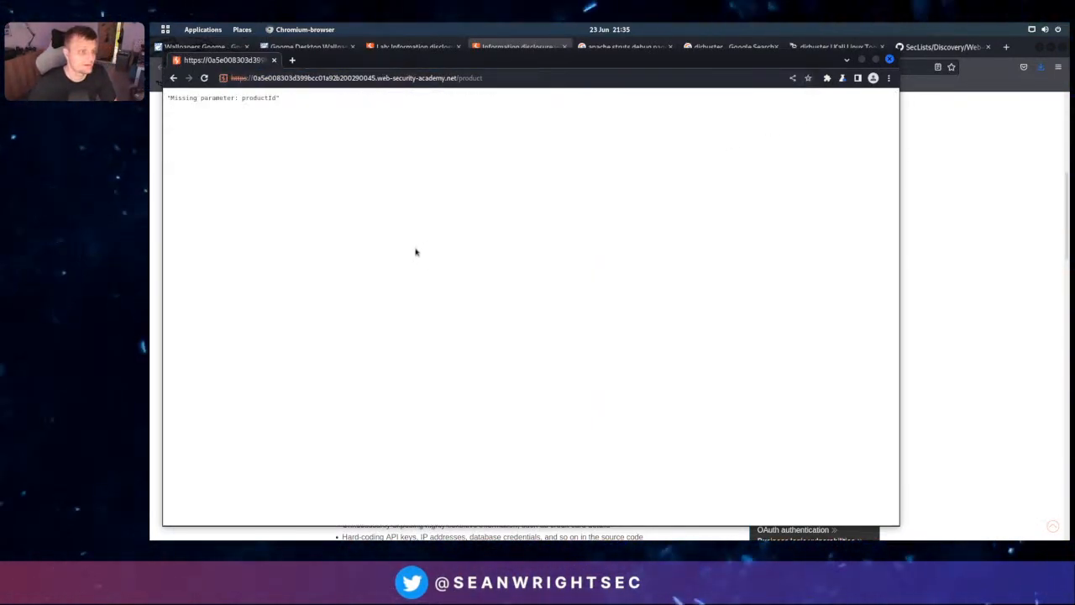
Try requesting the product page with productId=debug, and go back to the previous page
click(561, 77)
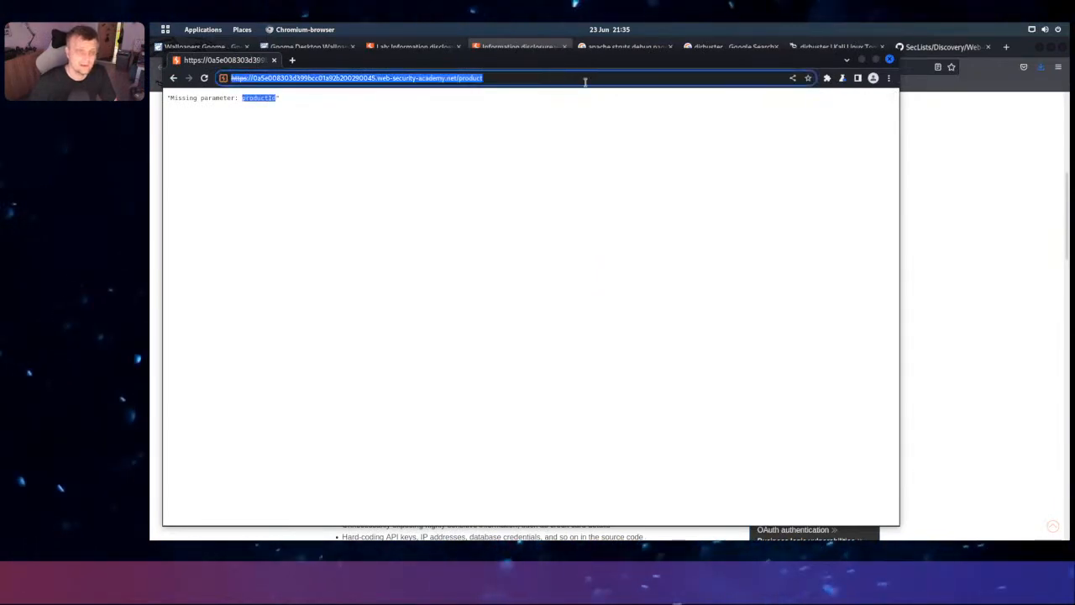
click(597, 80)
text(?product)
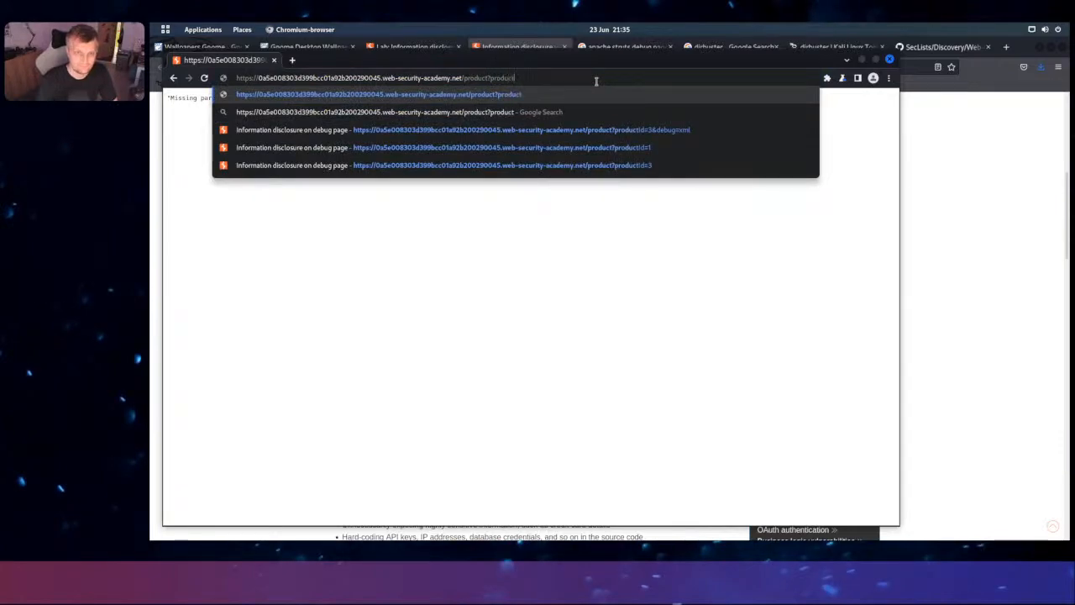
text(Id=)
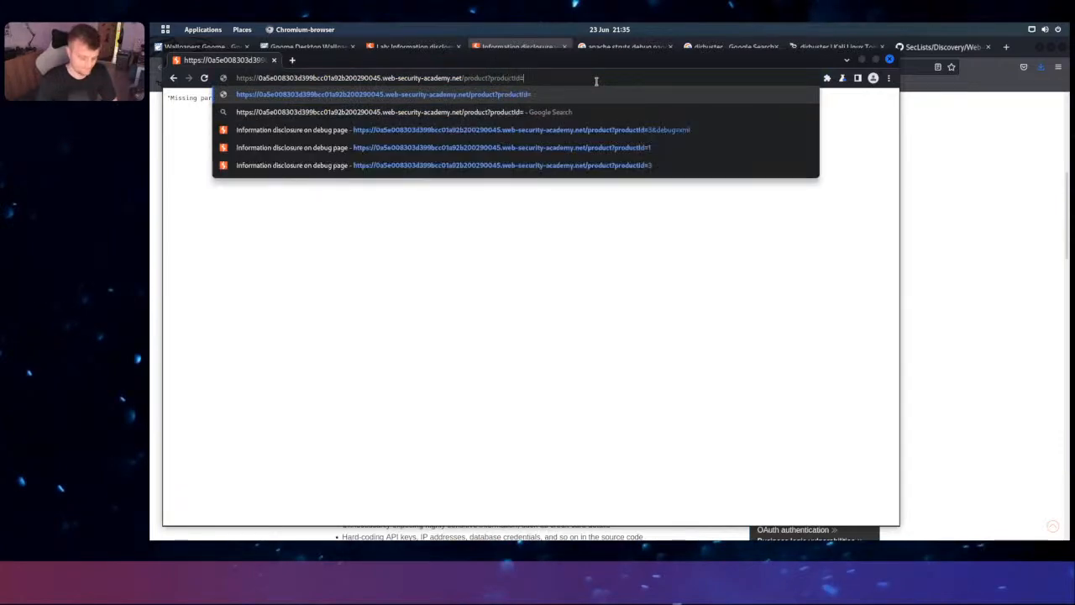
text(debug)
key(Return)
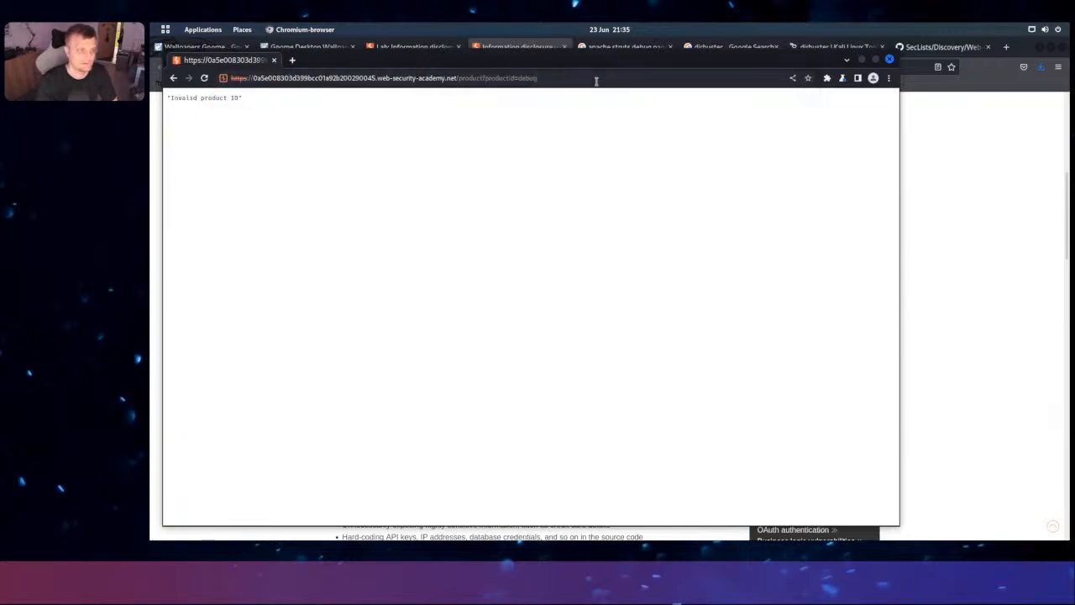
click(174, 77)
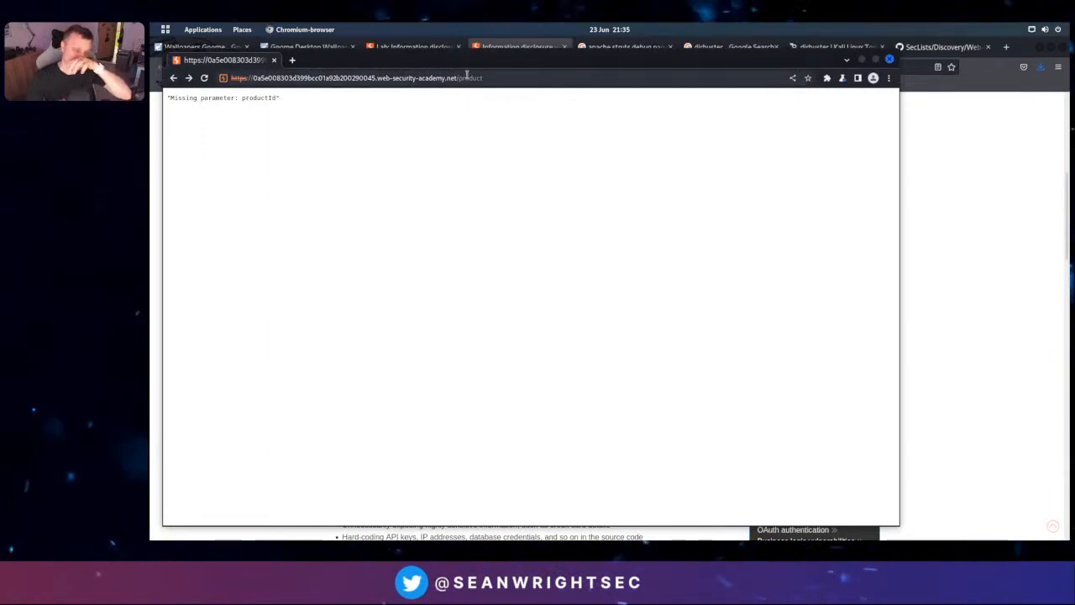
Return to the Web Security Academy labs list in Firefox, then open and launch the "Source code disclosure via backup files" lab
key(alt+Tab)
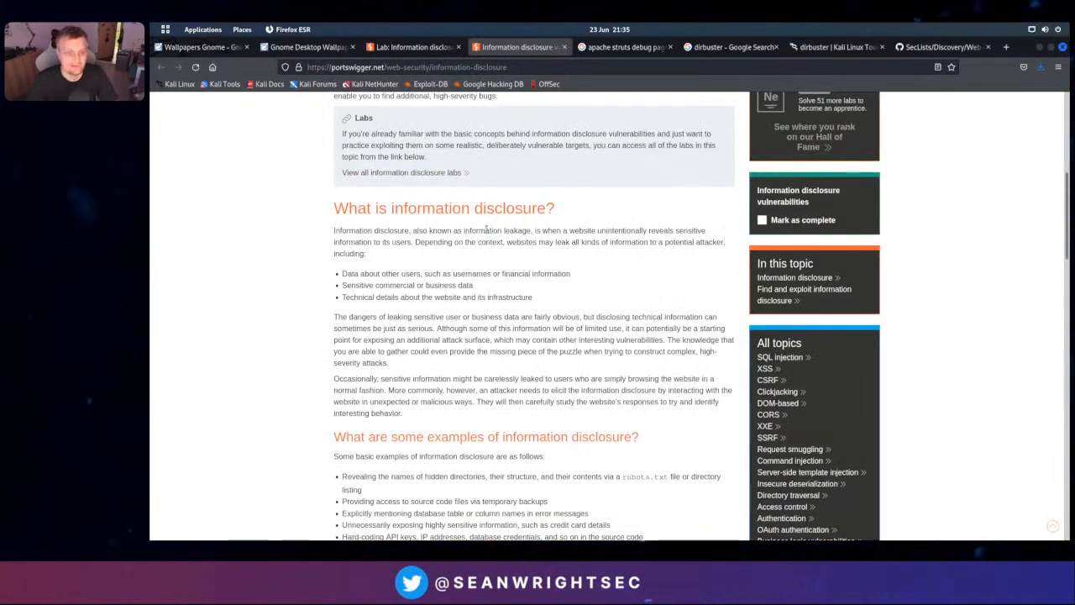
click(407, 46)
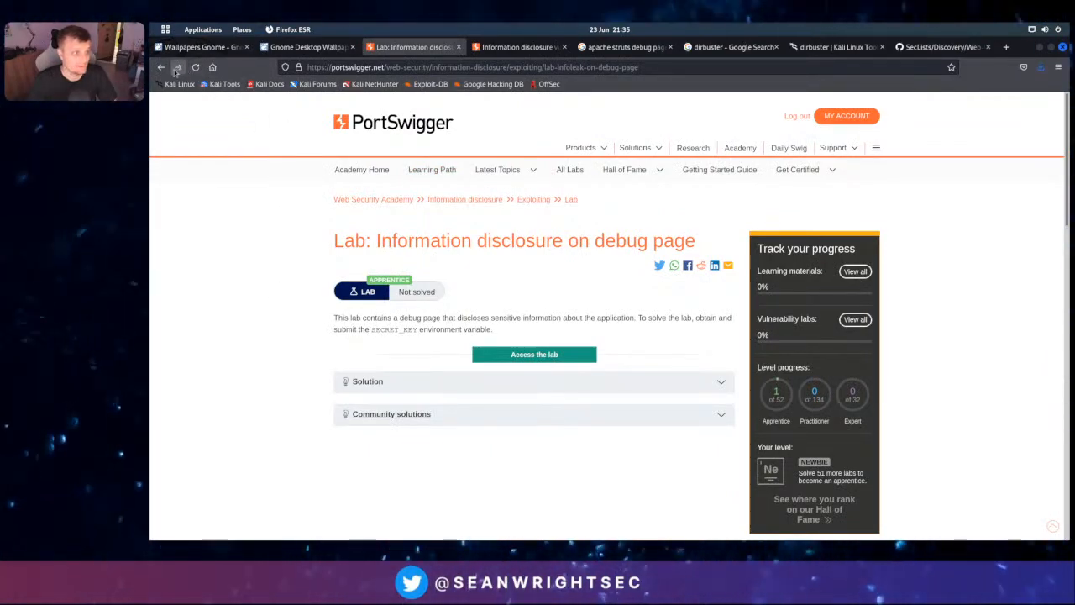
key(F5)
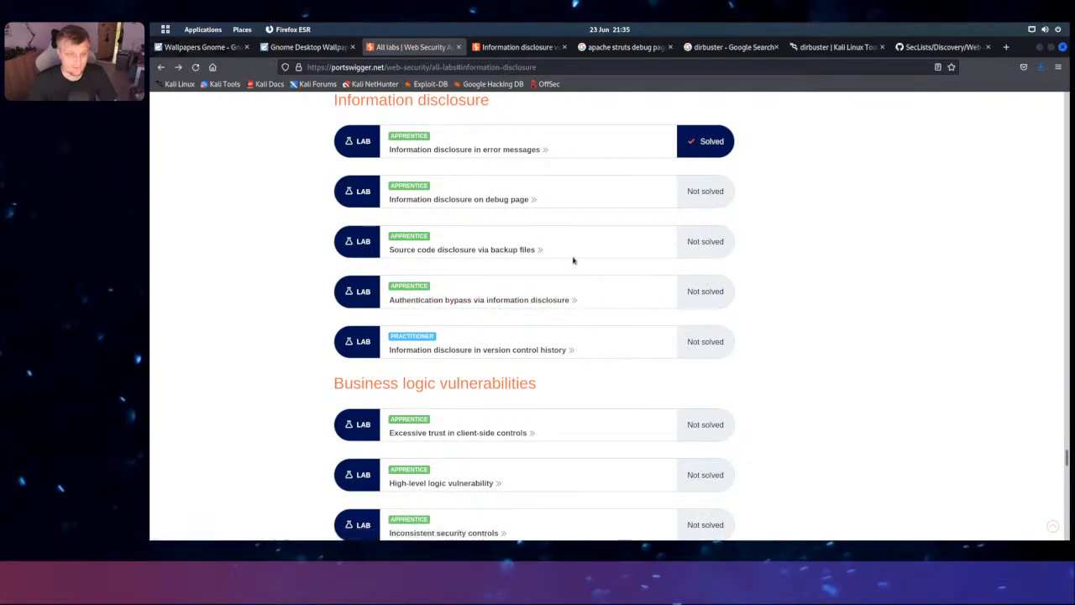
click(485, 251)
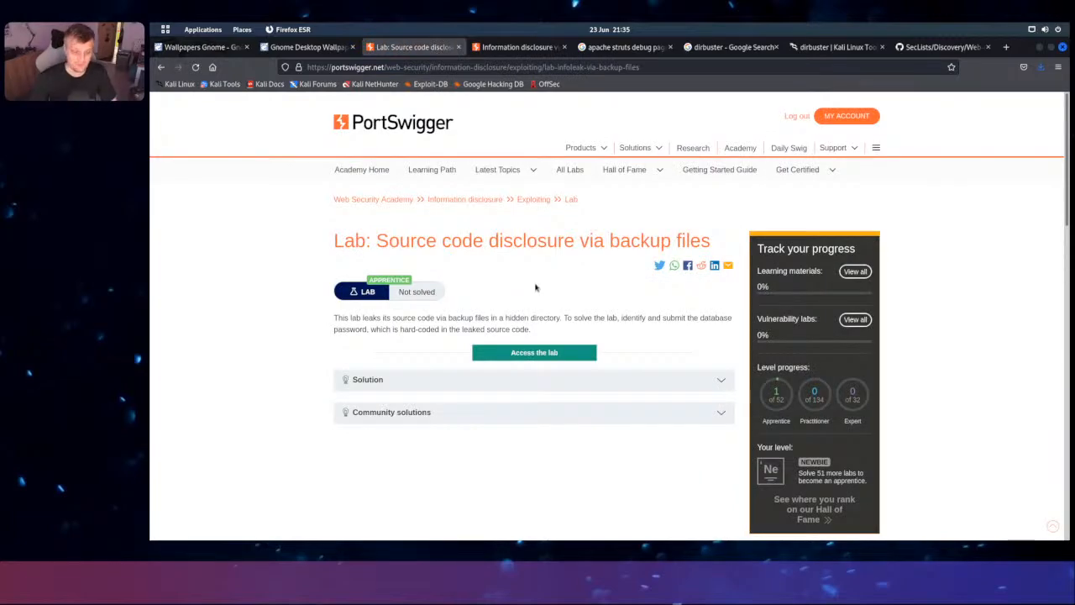
click(544, 354)
click(483, 52)
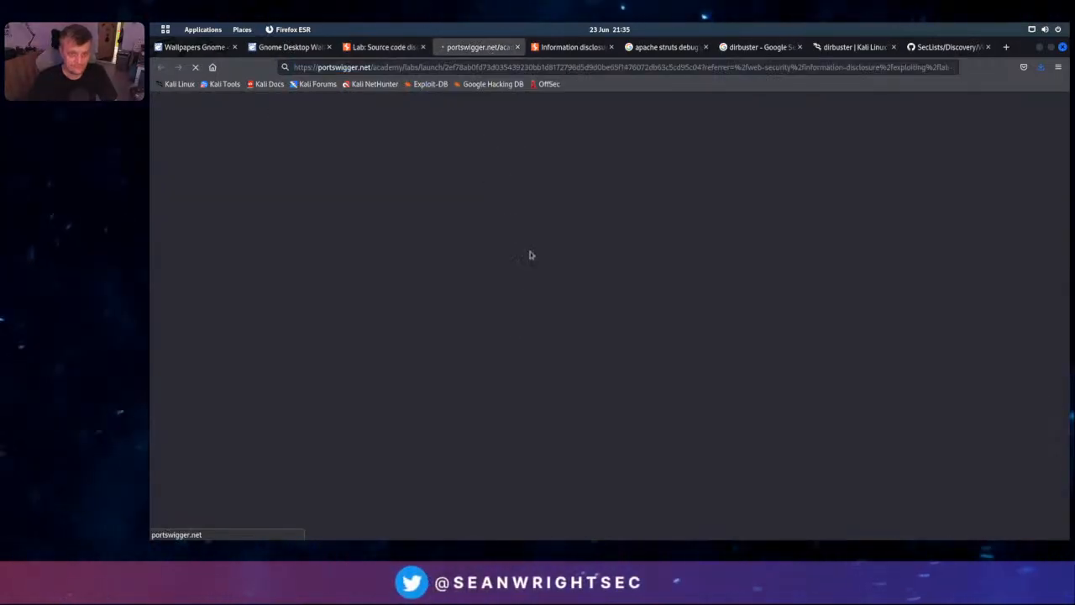
Close the leftover Firefox tabs for information disclosure, Apache Struts, DirBuster and SecLists
click(614, 48)
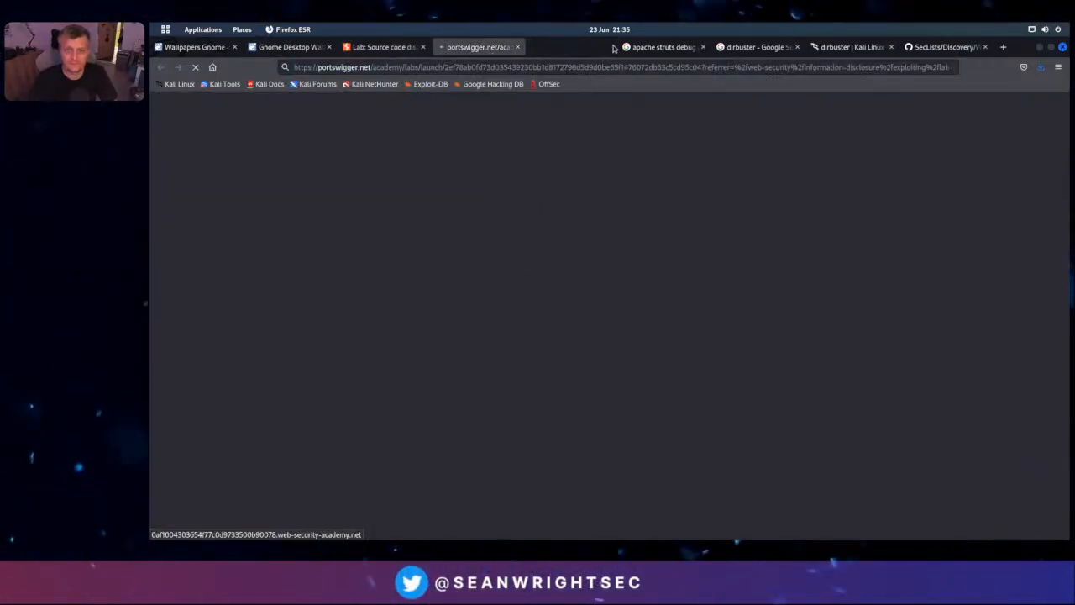
click(613, 47)
click(614, 47)
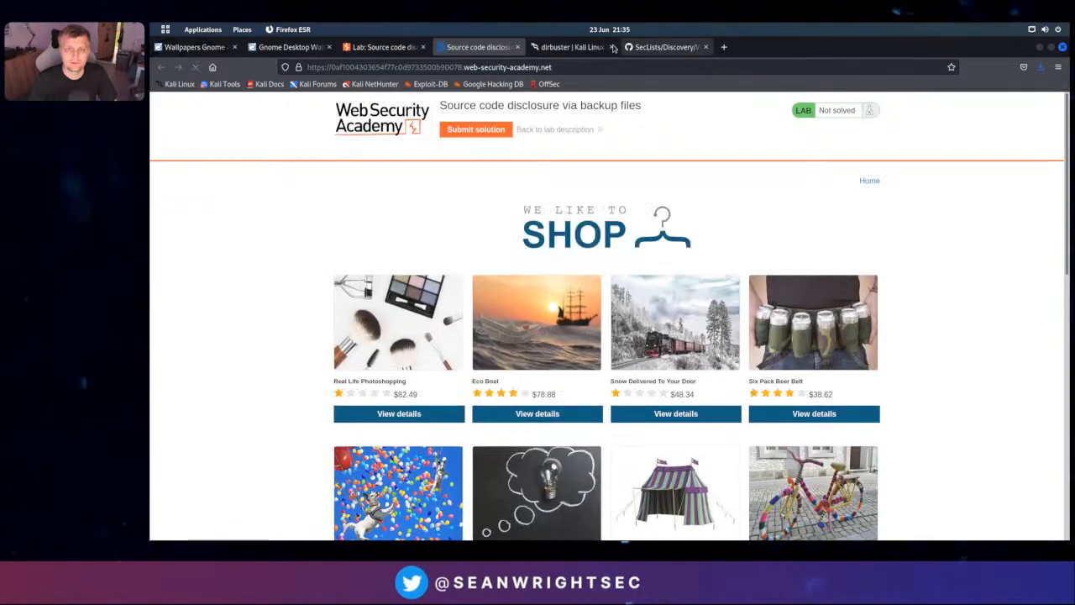
click(614, 47)
click(613, 47)
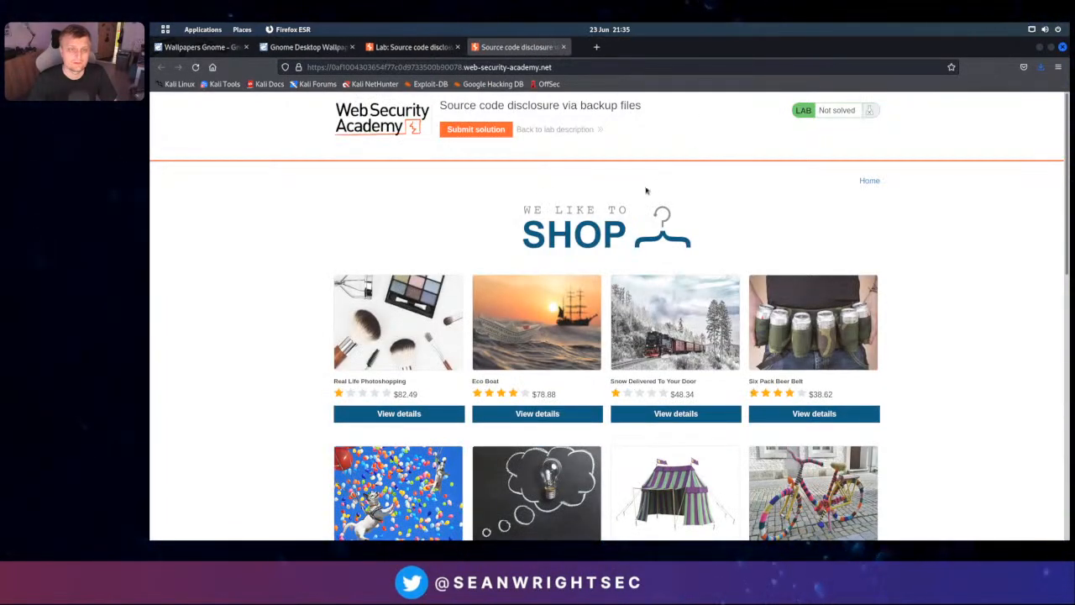
Copy the backup files lab's URL from Firefox, load it in a new Chromium tab, and open the Six Pack Beer Belt product
click(555, 67)
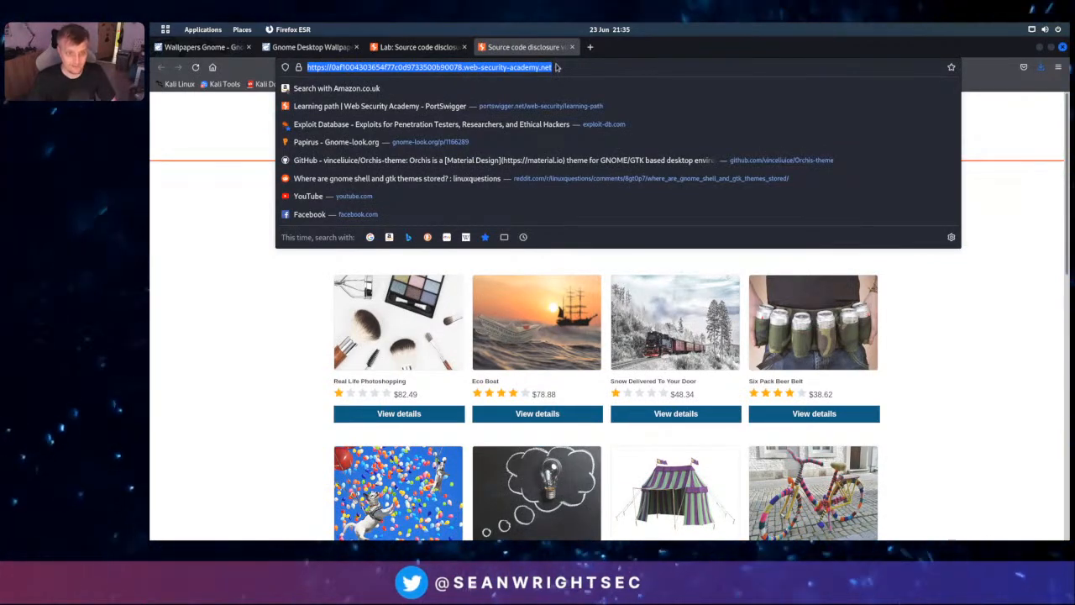
key(alt+Tab)
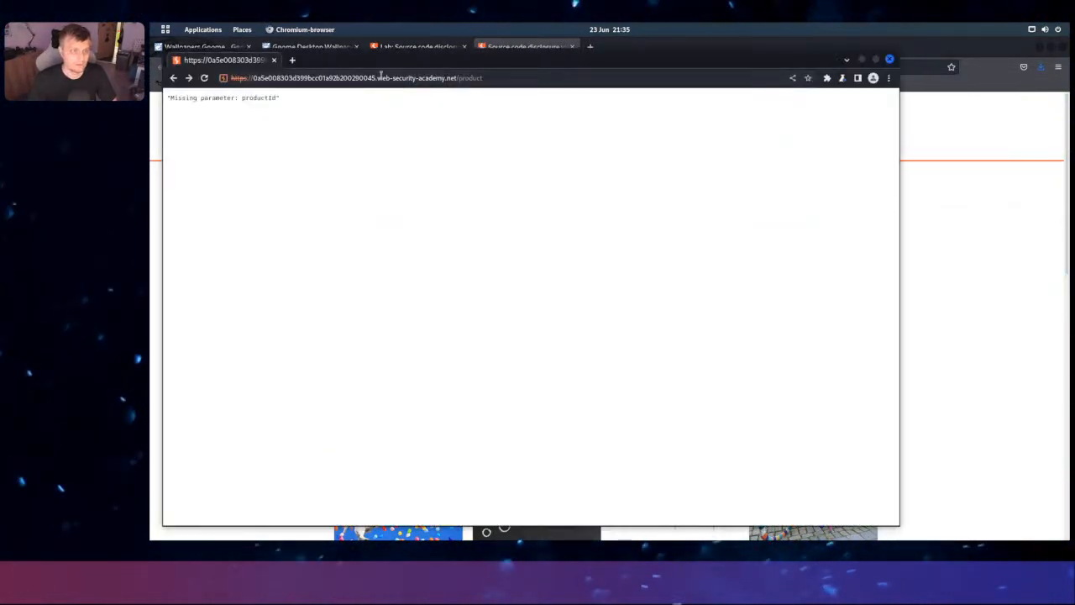
click(293, 60)
key(ctrl+v)
key(Return)
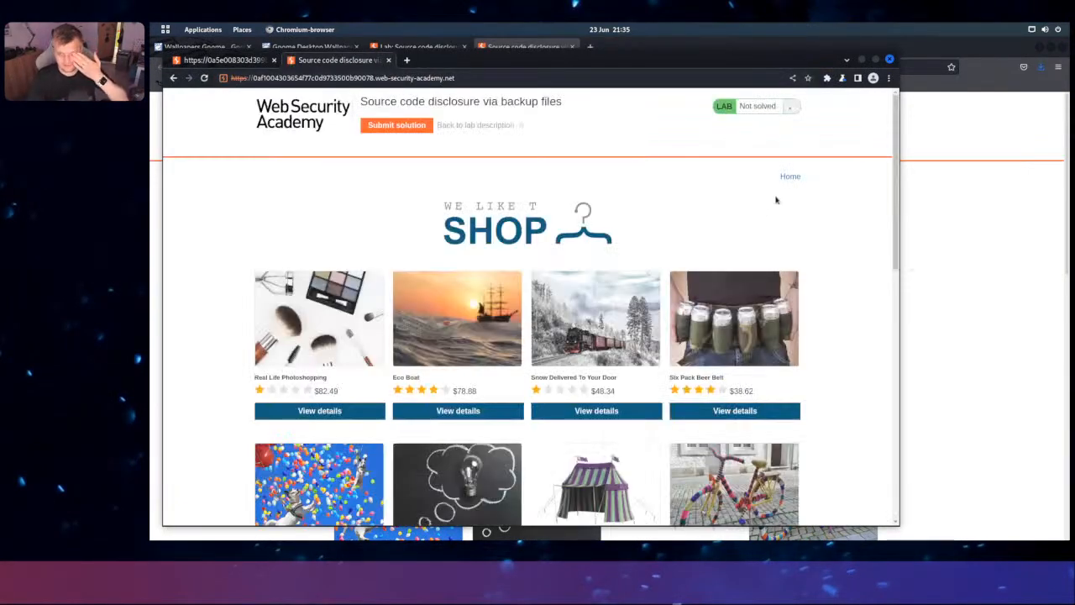
click(730, 414)
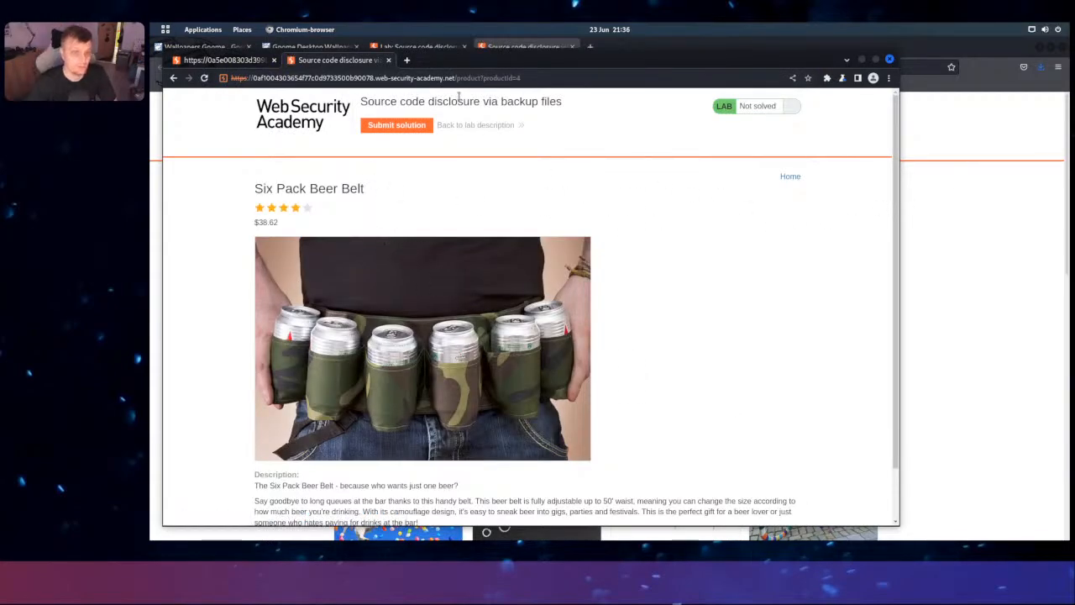
Switch to DirBuster and review the list and tree results of the previous scan
click(924, 412)
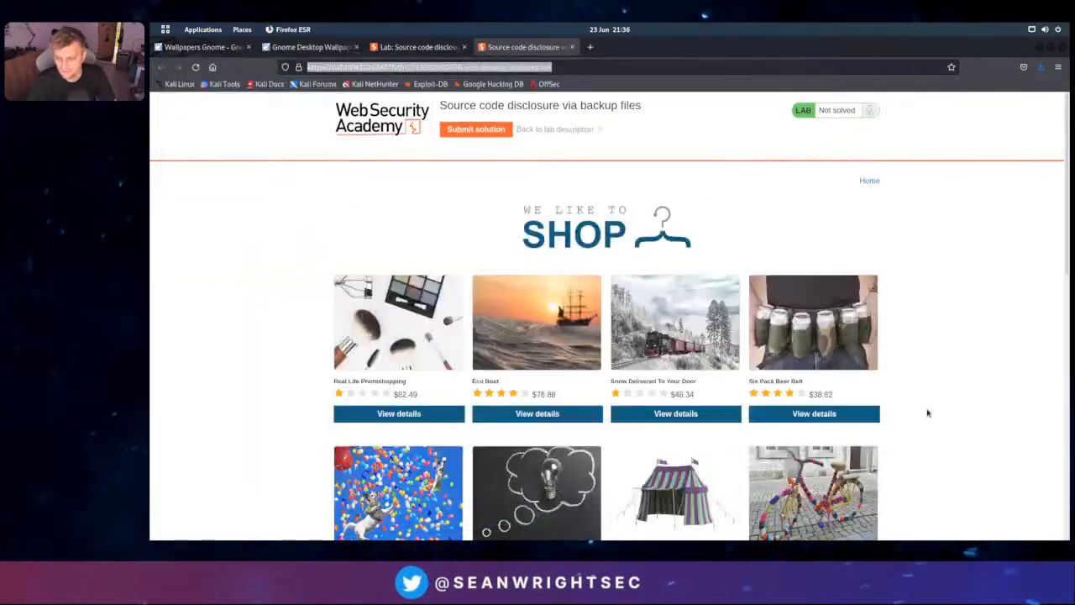
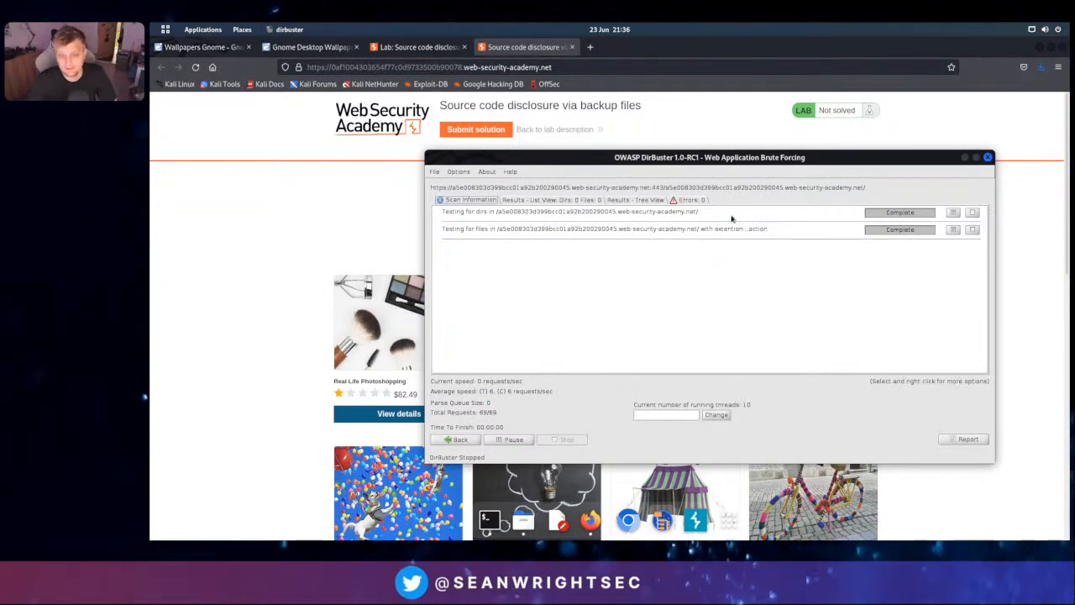
key(Right)
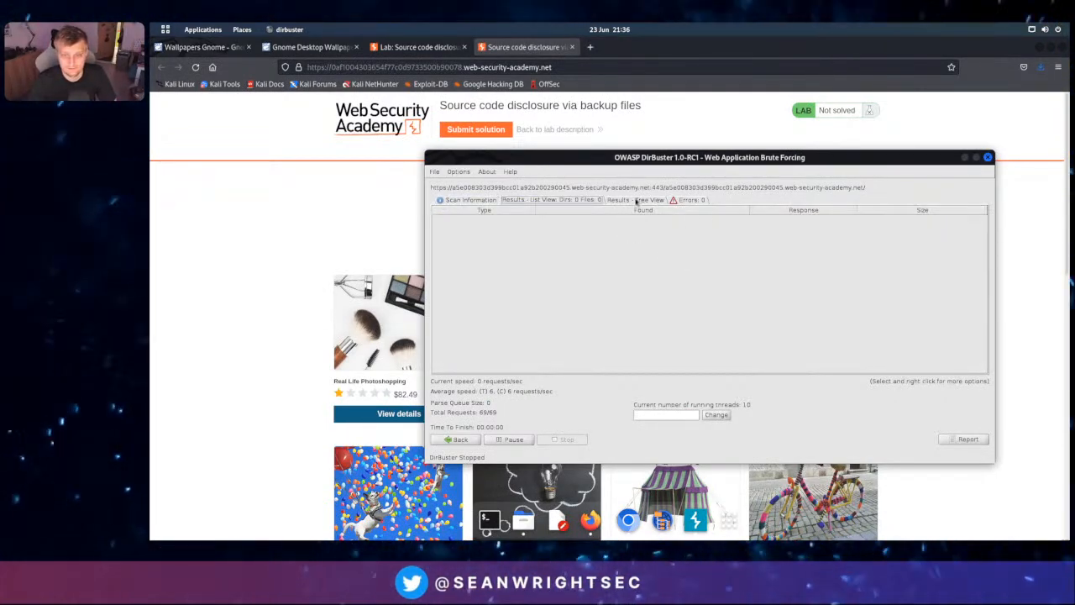
key(Right)
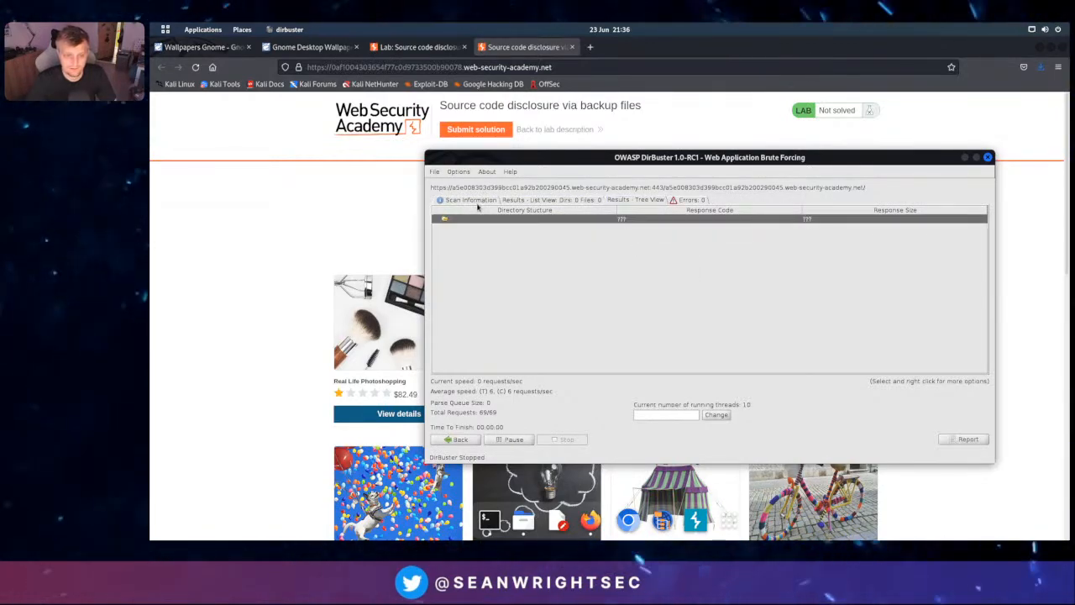
key(Right)
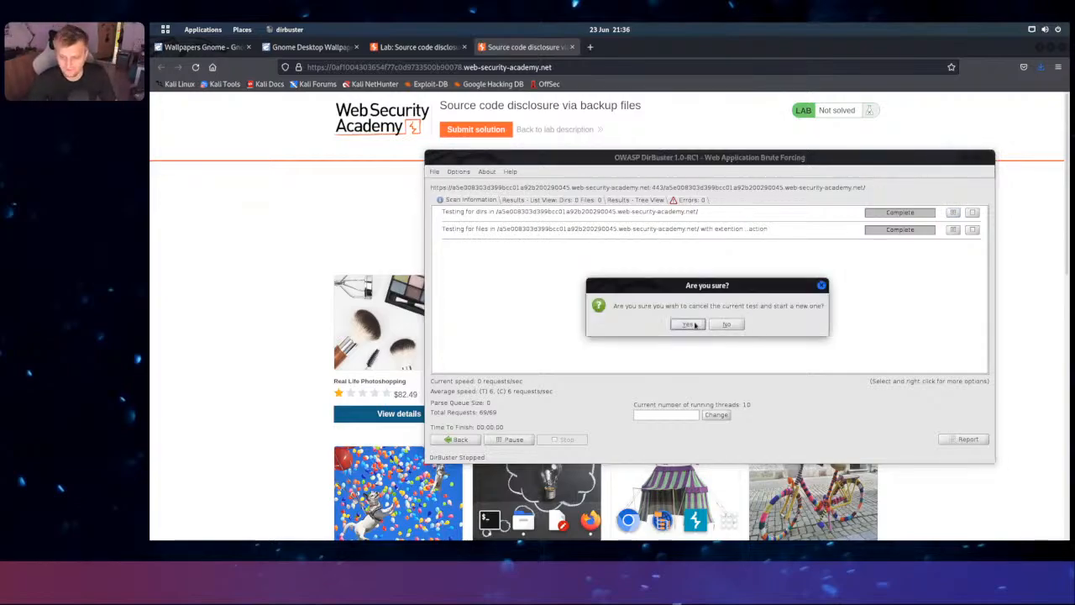
Begin a new DirBuster test with Use Blank Extension enabled and the file extension cleared, and start the scan
click(692, 325)
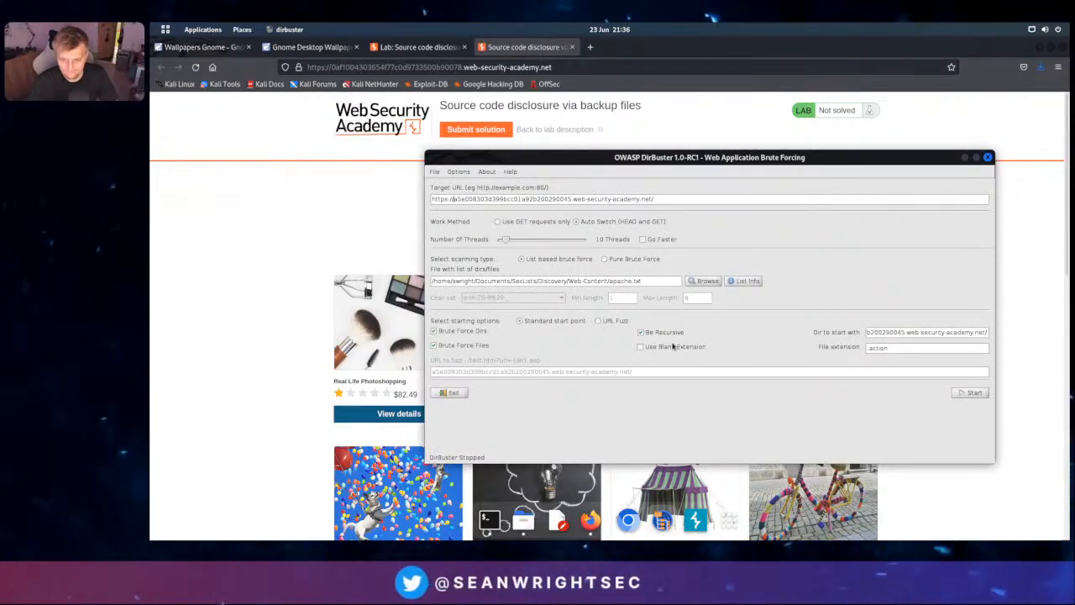
click(674, 347)
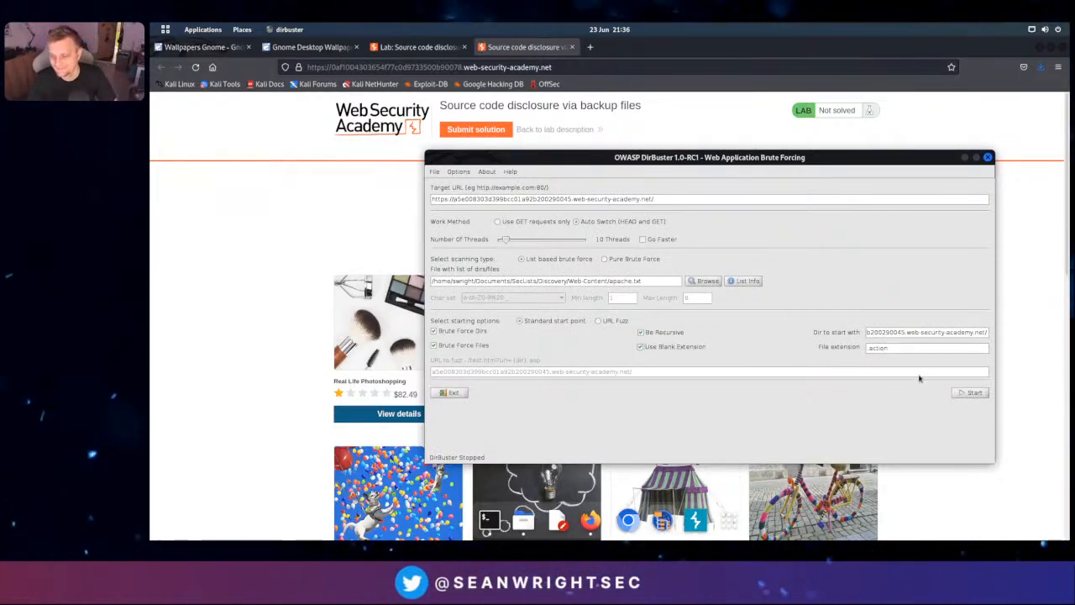
drag(868, 347, 892, 348)
key(BackSpace)
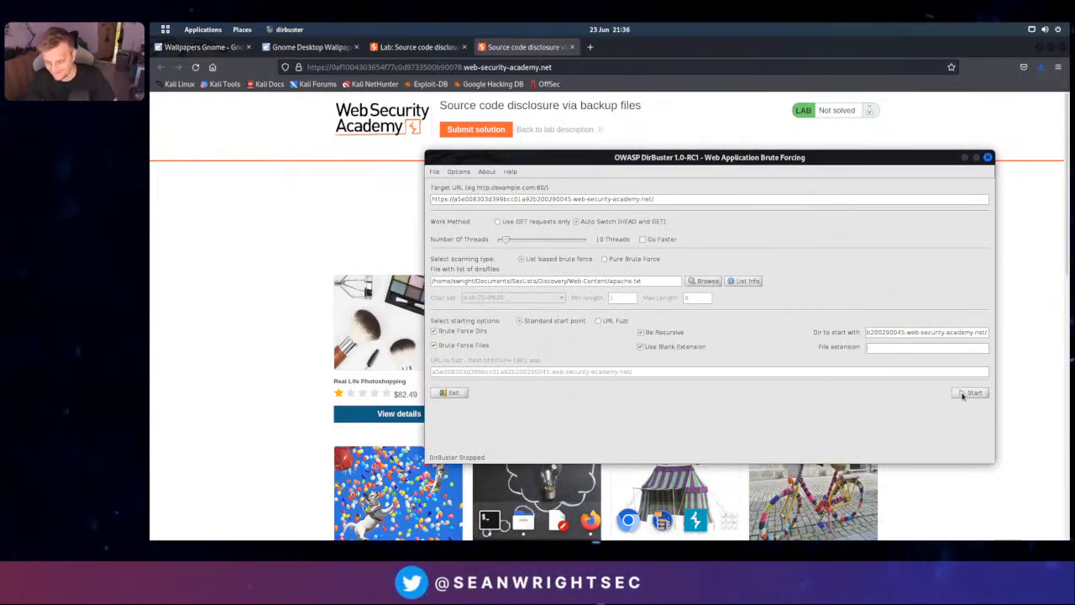
click(971, 393)
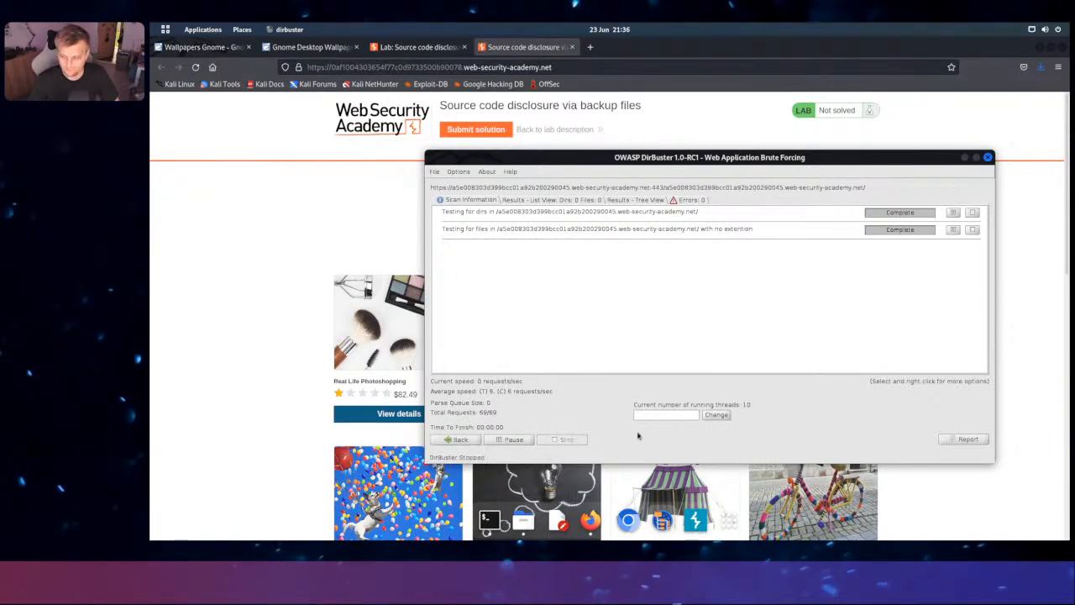
Check the report options, and examine the scan's result list, result tree and errors
click(967, 439)
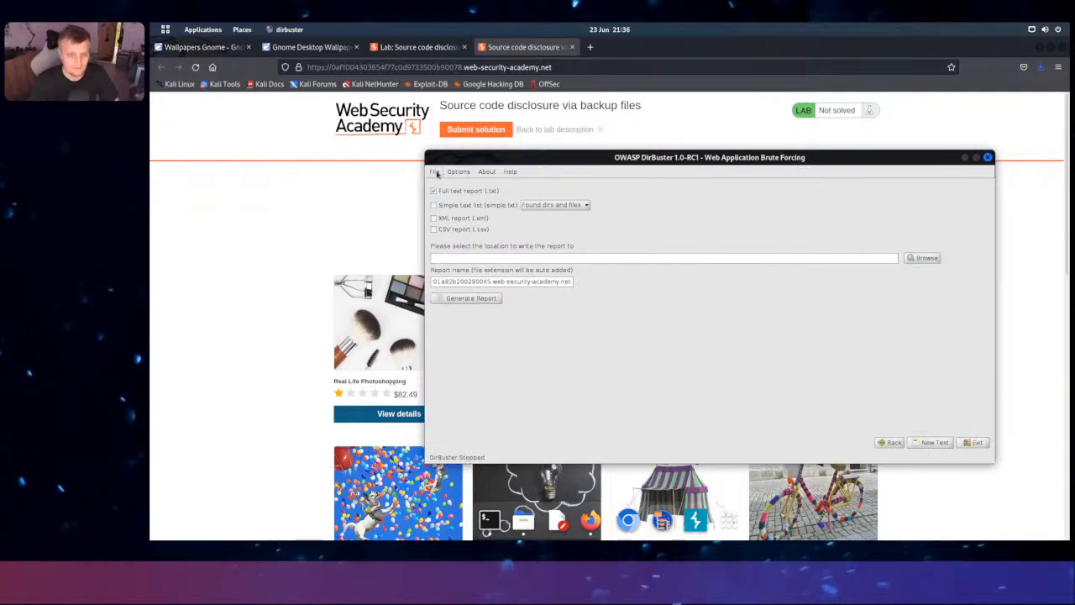
click(889, 442)
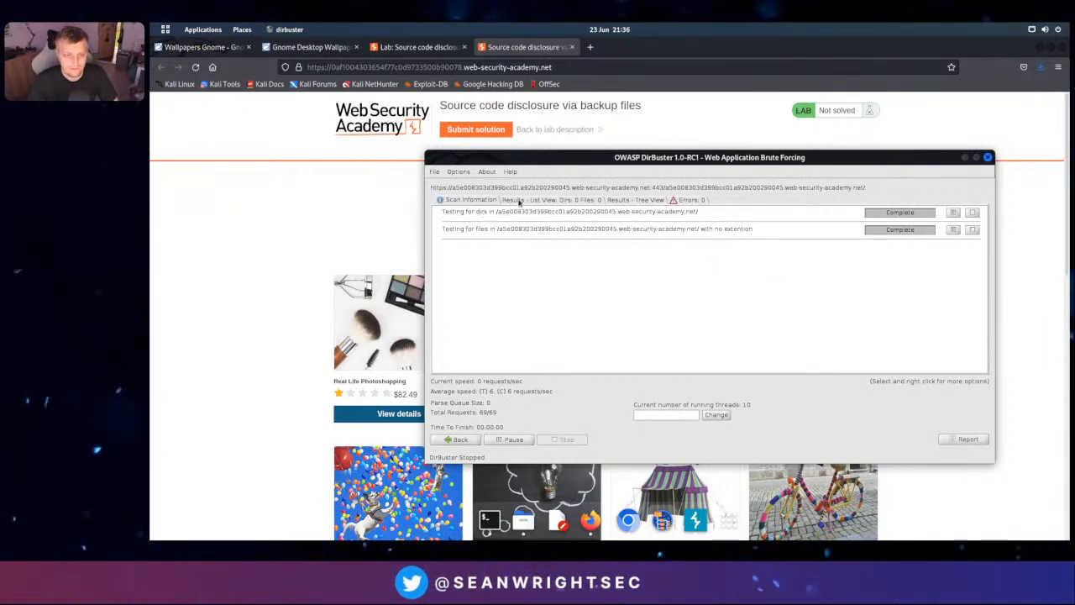
click(593, 200)
click(638, 200)
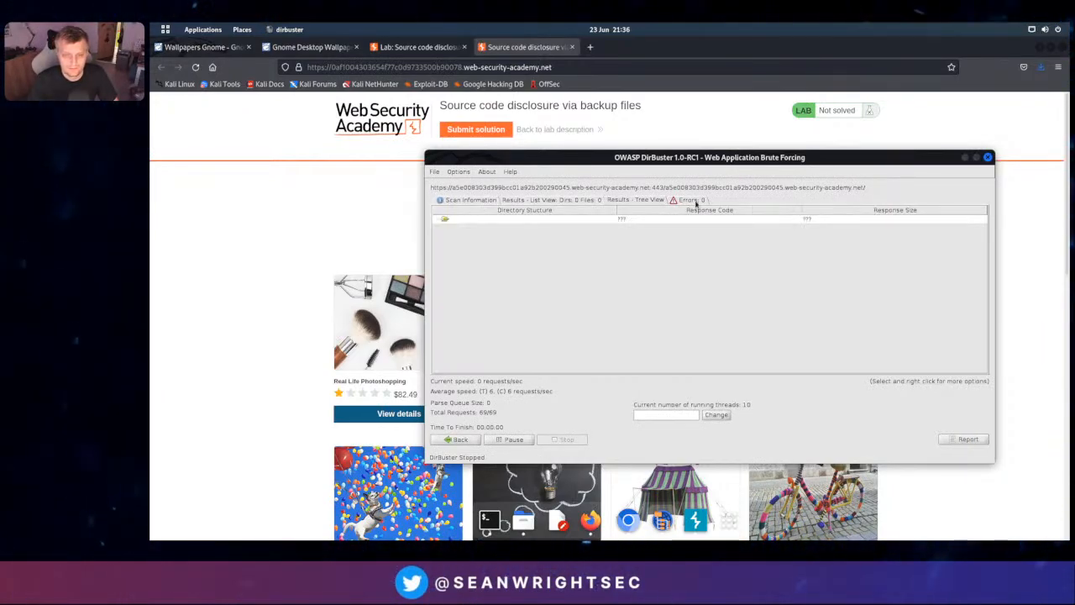
click(693, 201)
Start another new test with the backup files lab's URL as the target, checking it against the address in Firefox
click(434, 172)
click(445, 185)
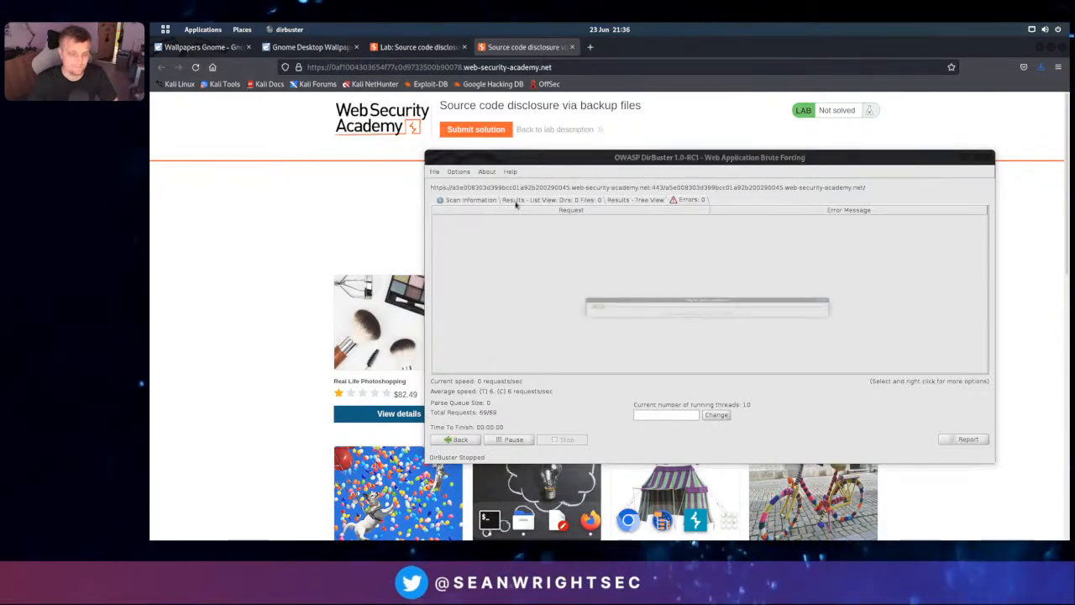
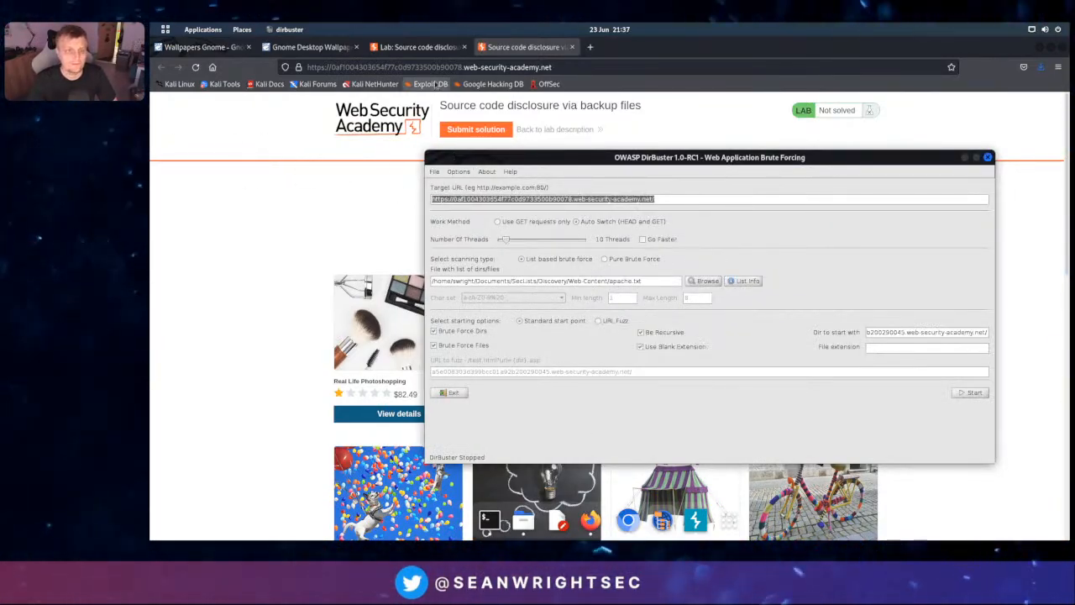
click(436, 67)
click(436, 67)
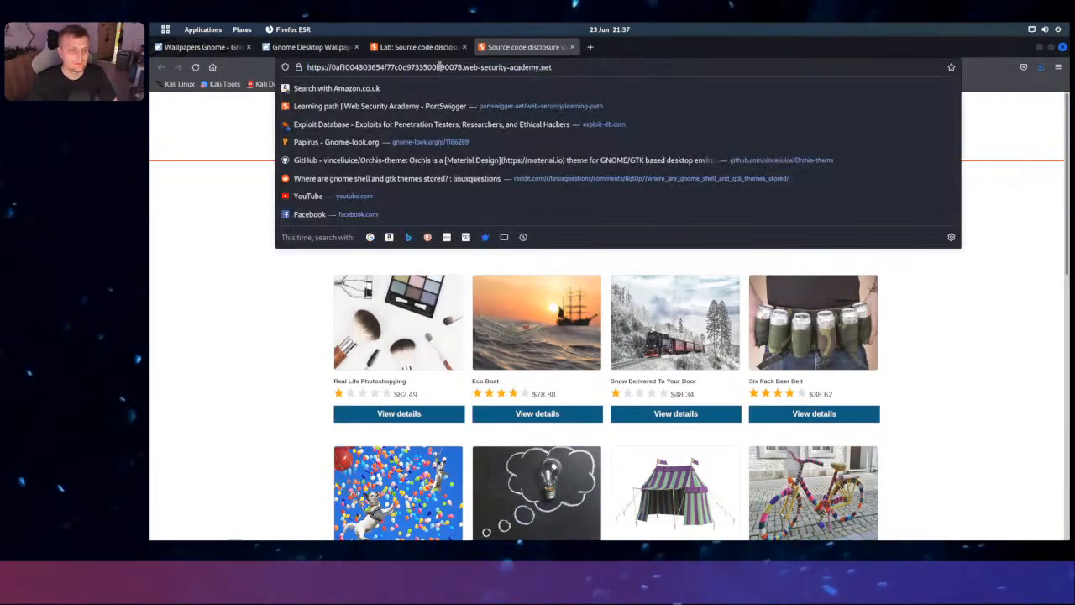
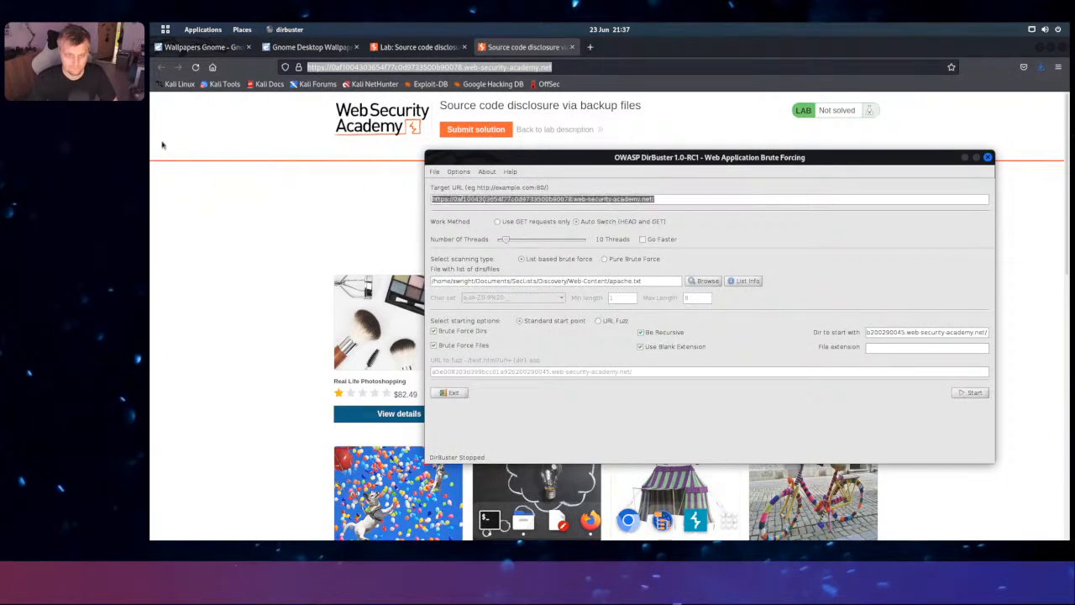
Select combined_directories.txt from Documents/SecLists/Discovery/Web-Content as the DirBuster word list and start the scan
click(707, 282)
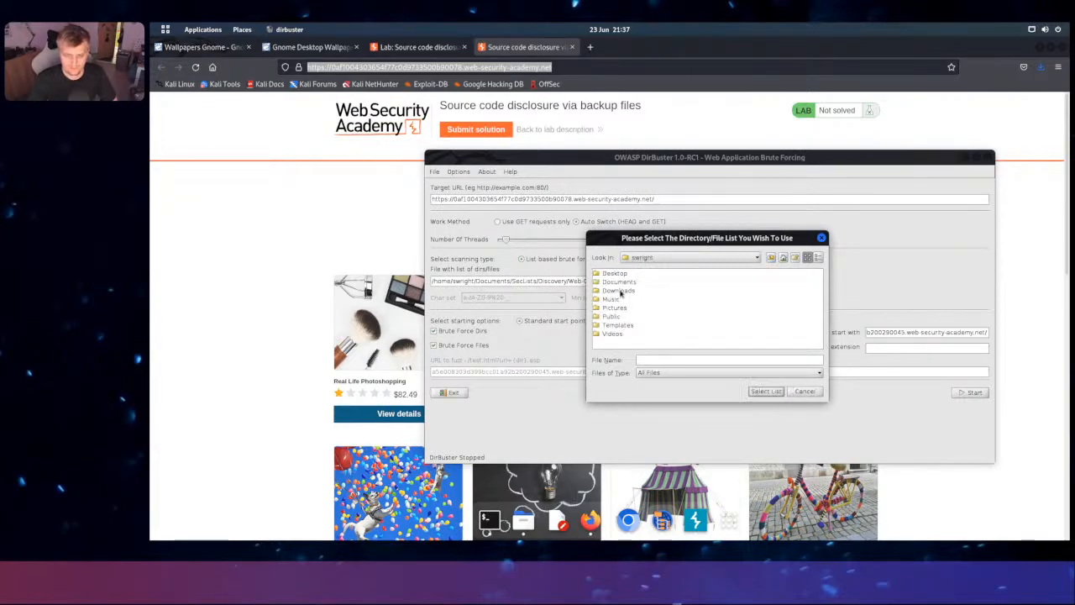
double_click(619, 282)
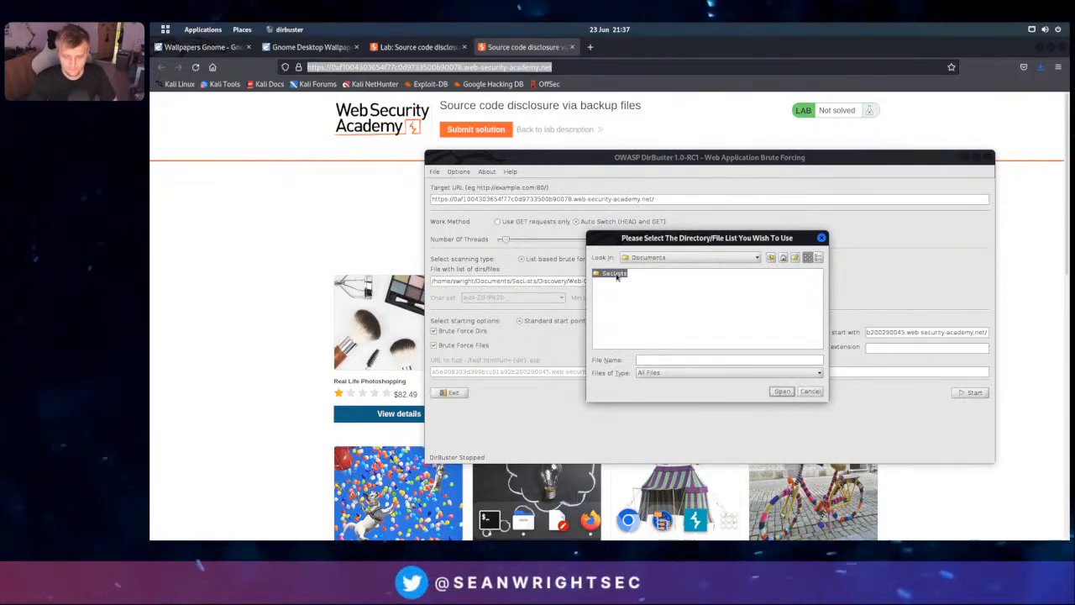
double_click(611, 274)
double_click(612, 275)
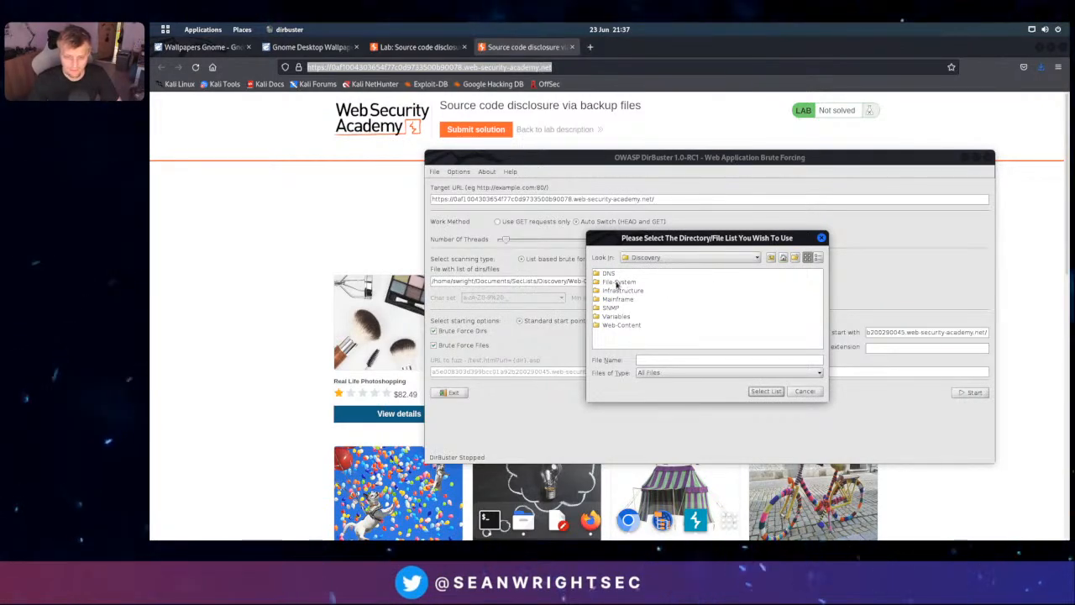
double_click(619, 325)
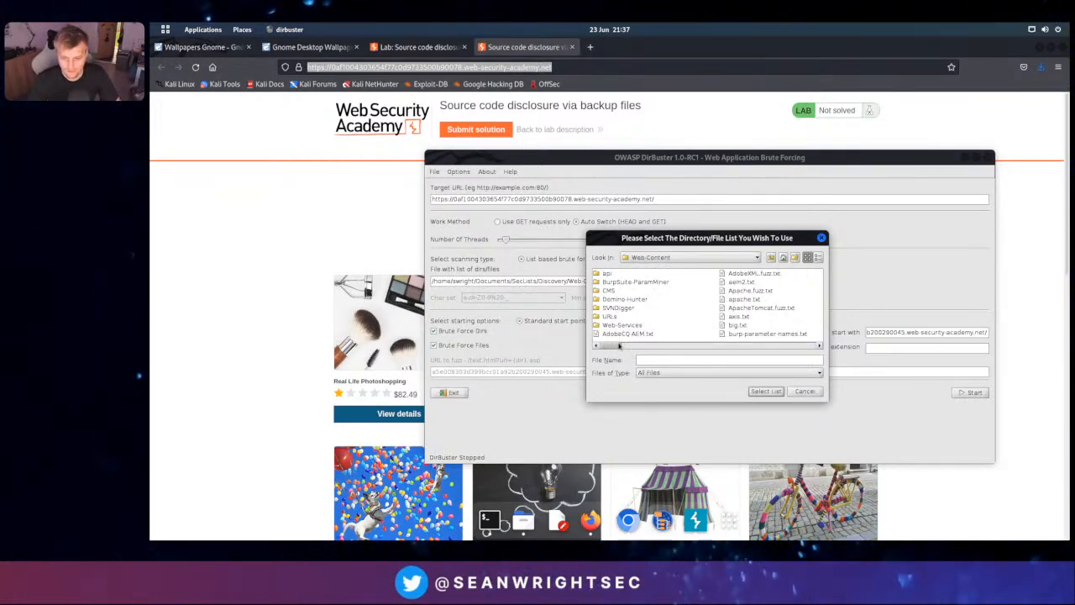
drag(614, 346, 650, 346)
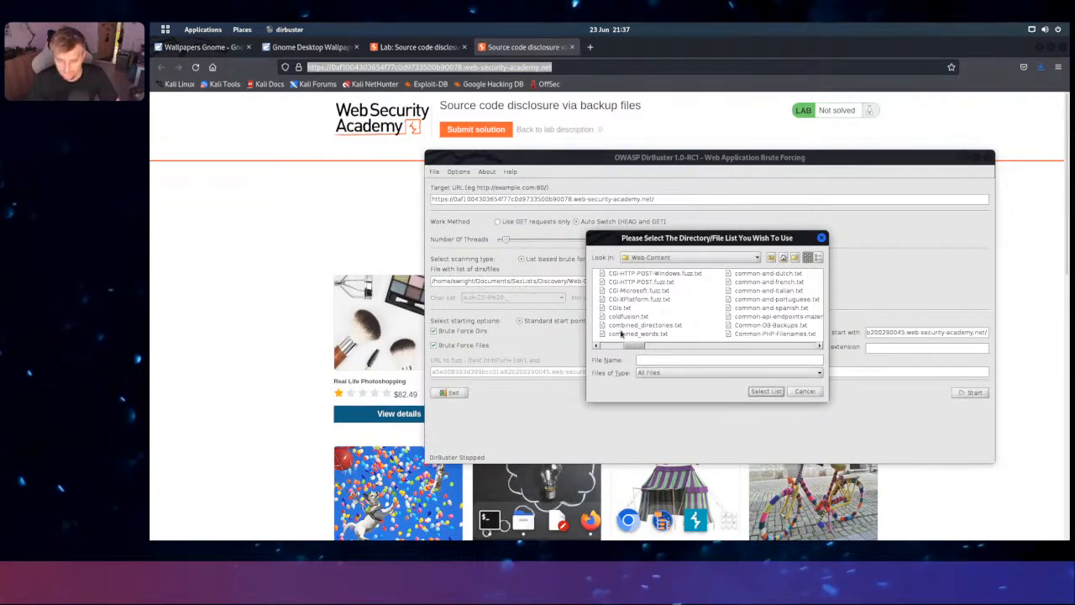
click(820, 347)
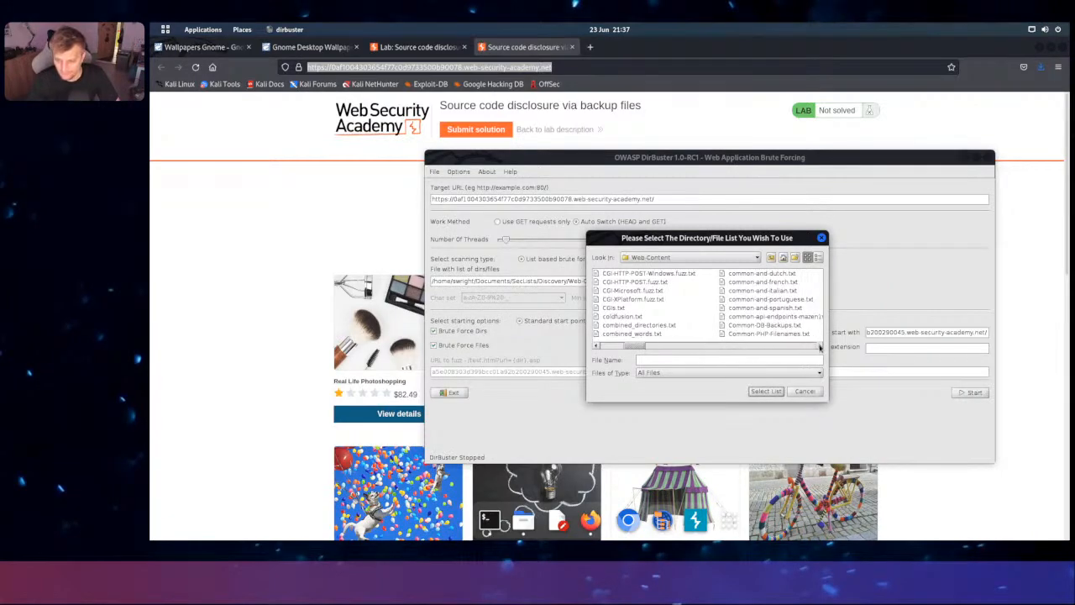
click(820, 347)
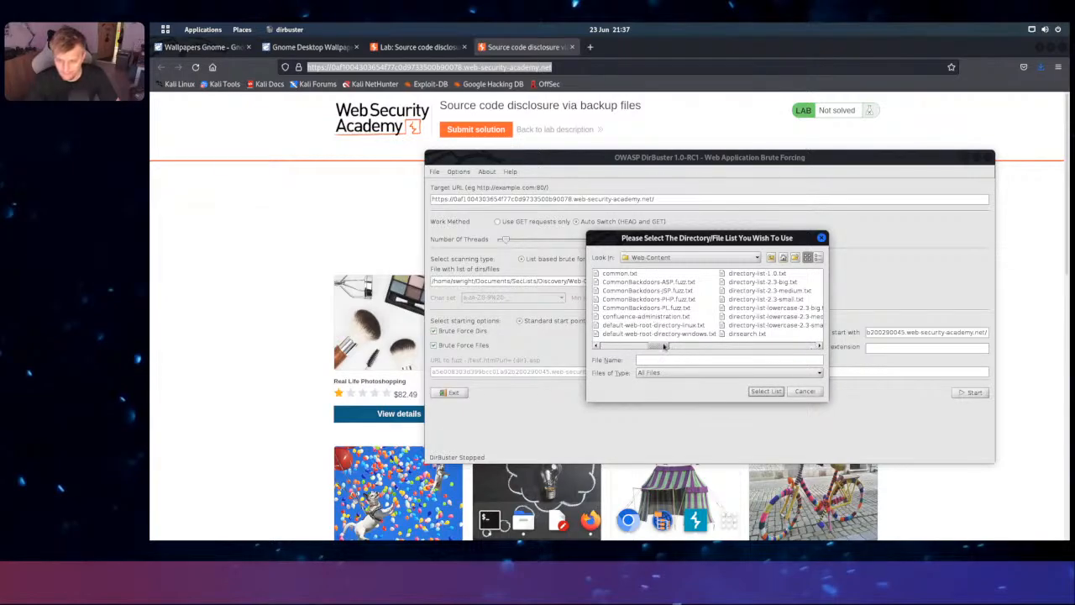
mouse_move(664, 347)
mouse_down()
mouse_move(674, 347)
mouse_move(643, 347)
mouse_up()
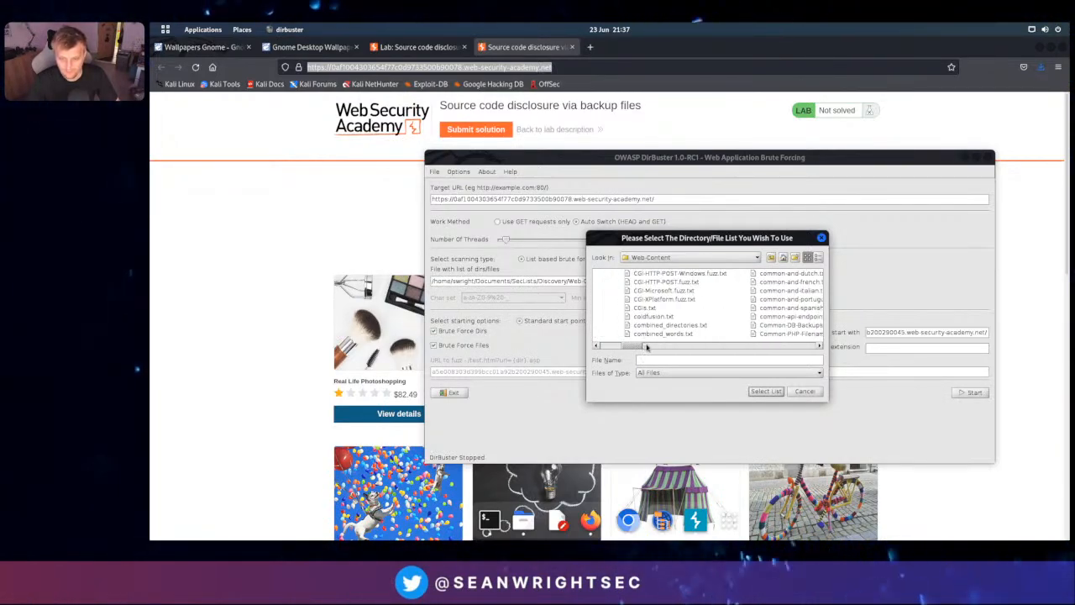
double_click(669, 325)
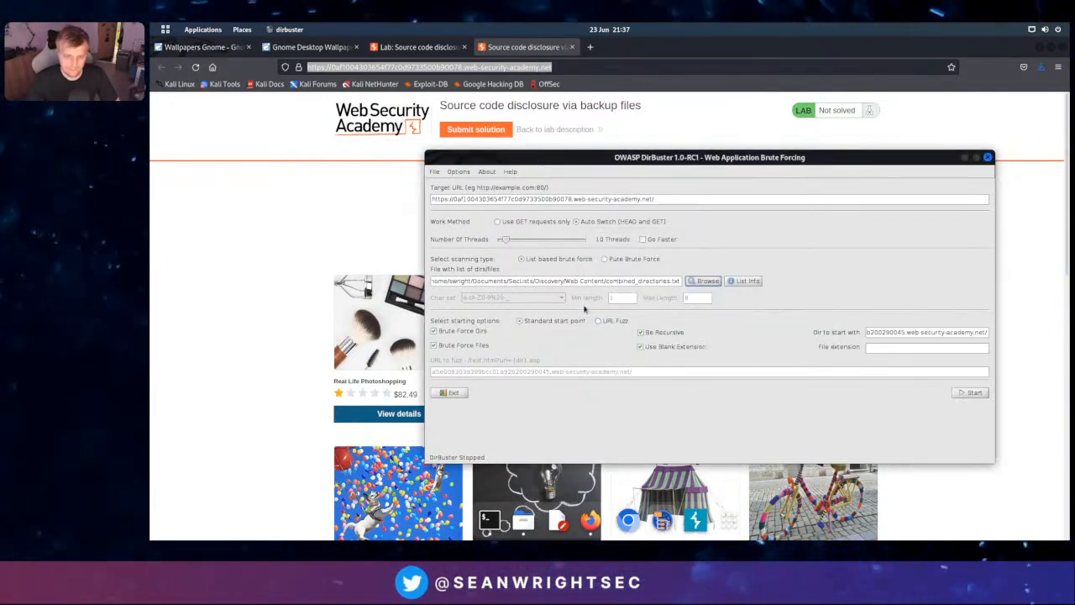
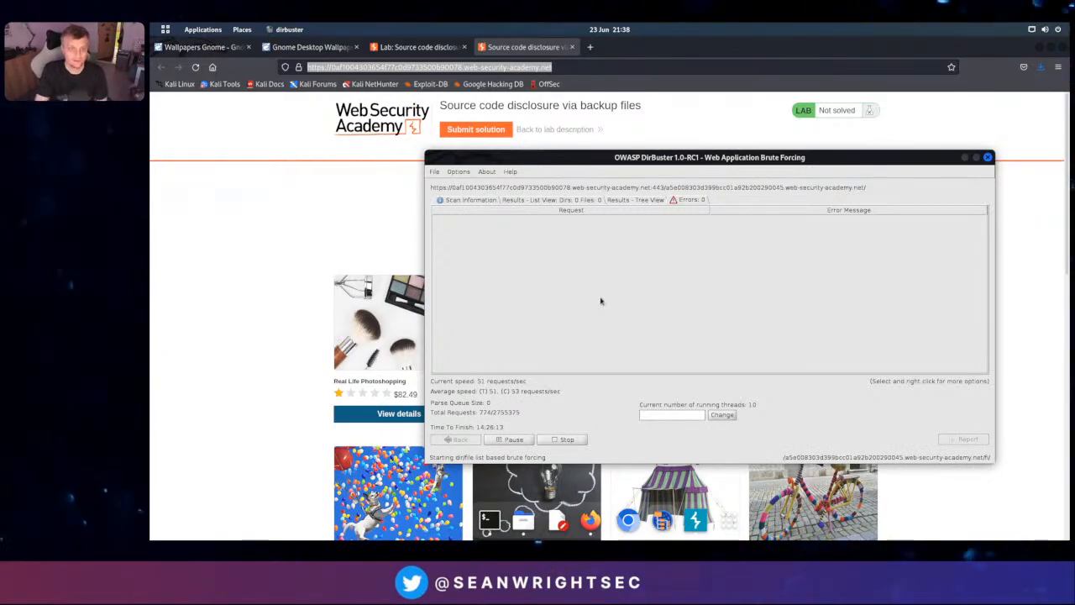
Search for "seclist" in a new Firefox tab and open the root page of the SecLists GitHub repository
click(589, 47)
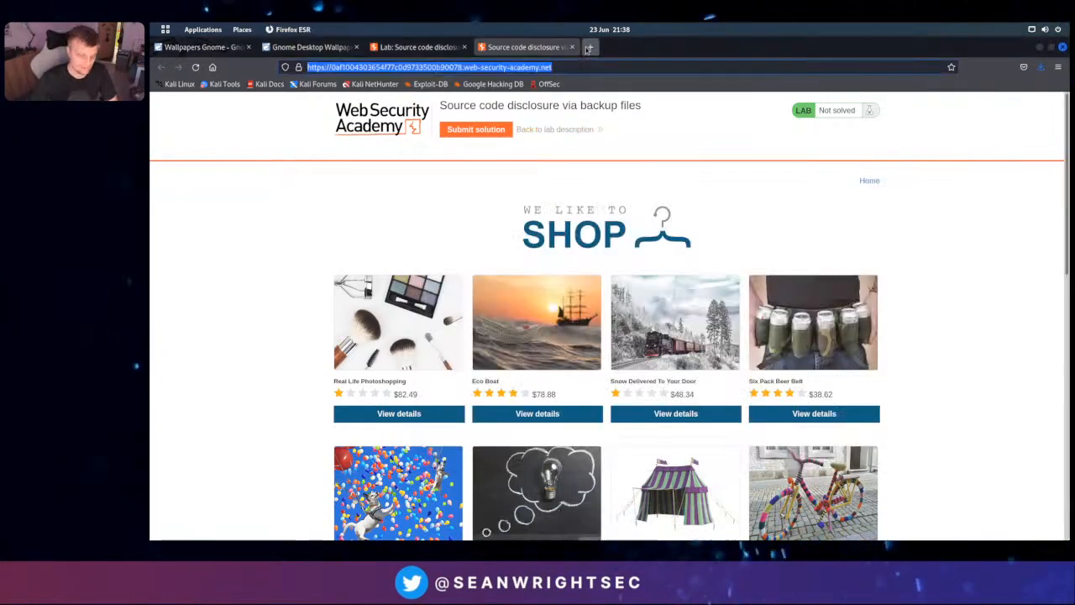
text(sec)
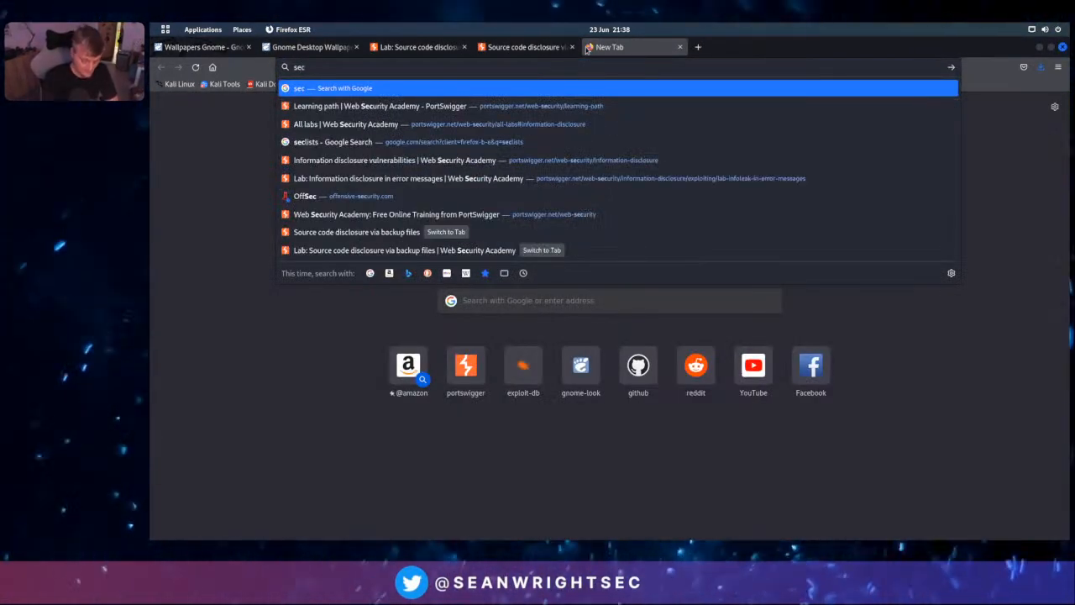
text(list)
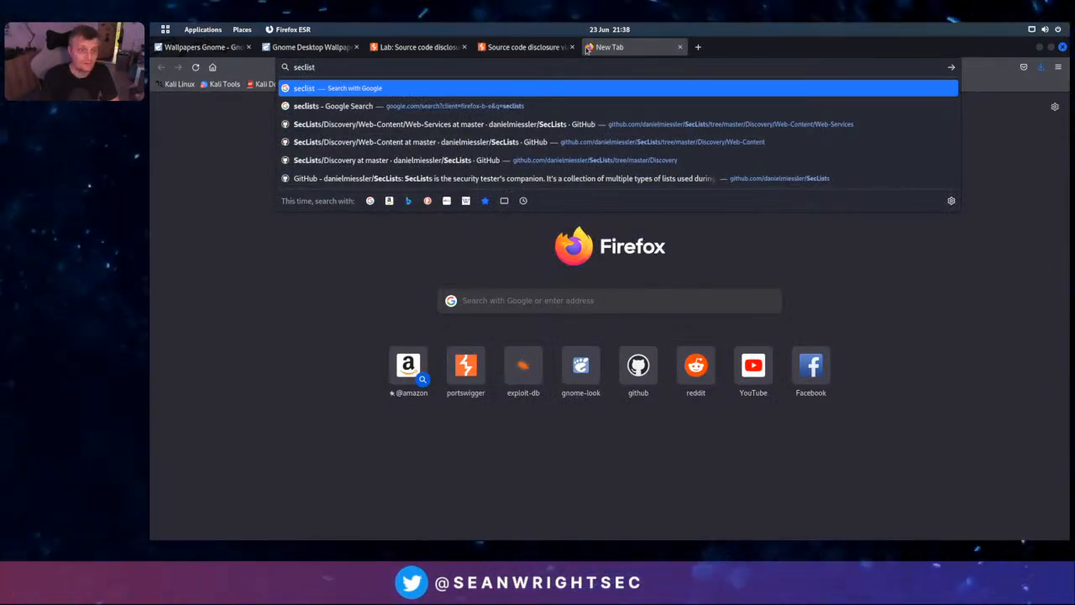
key(Down)
key(Down)
key(Return)
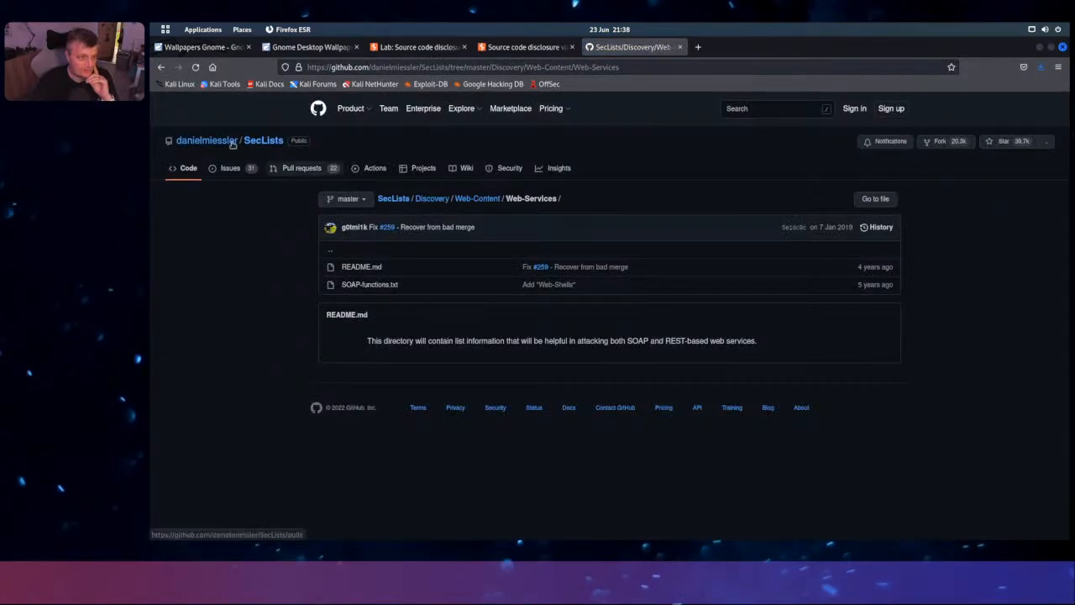
click(263, 140)
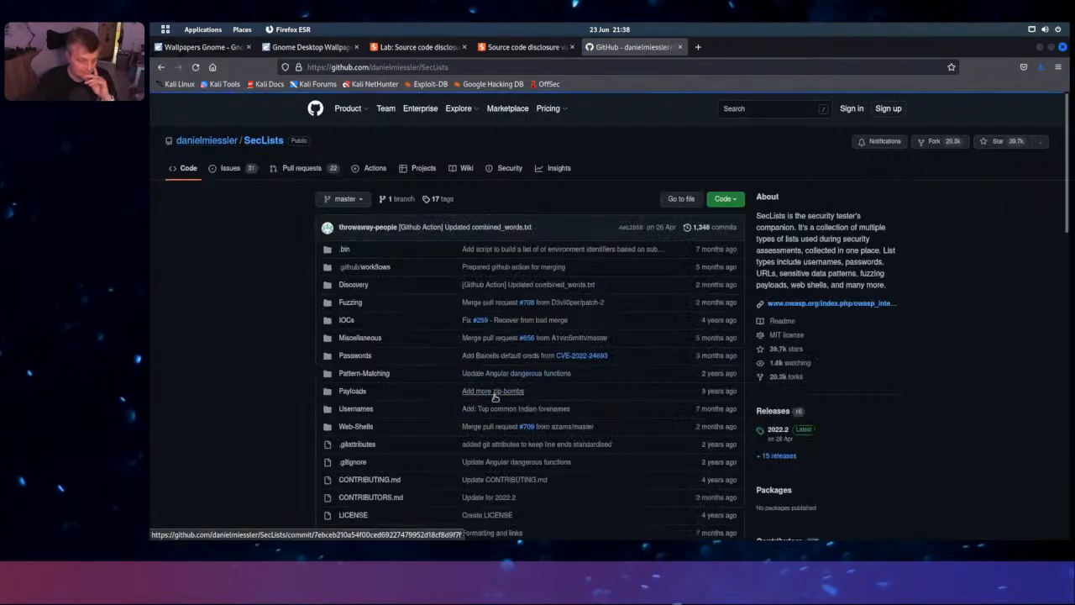
Look through the SecLists repository's root page, examining its folder list, README and install instructions
scroll(496, 397, down, 8)
scroll(535, 424, down, 8)
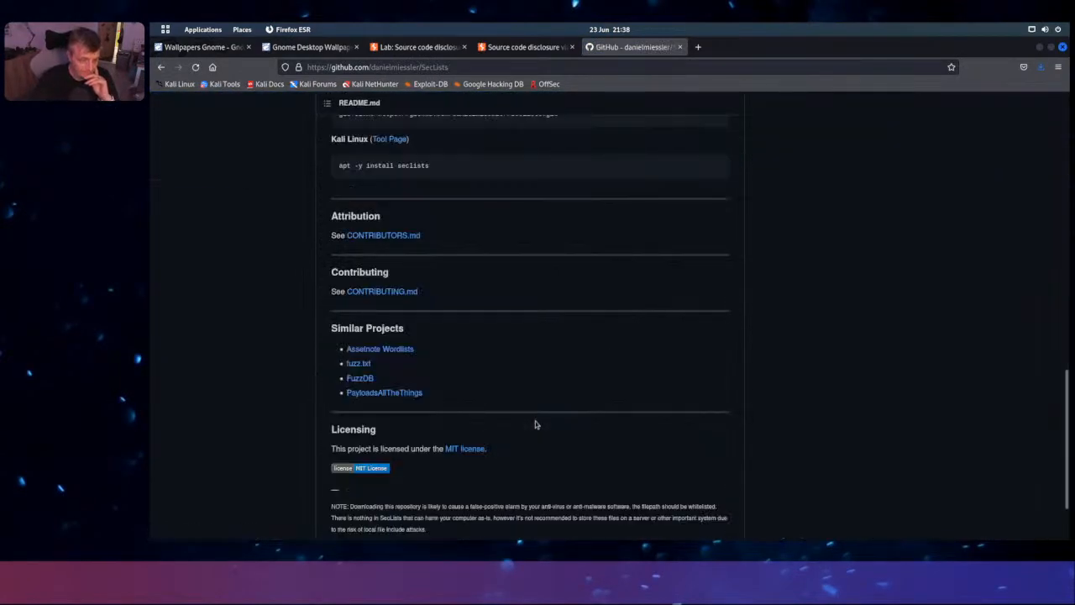
scroll(535, 424, up, 1)
scroll(534, 424, up, 1)
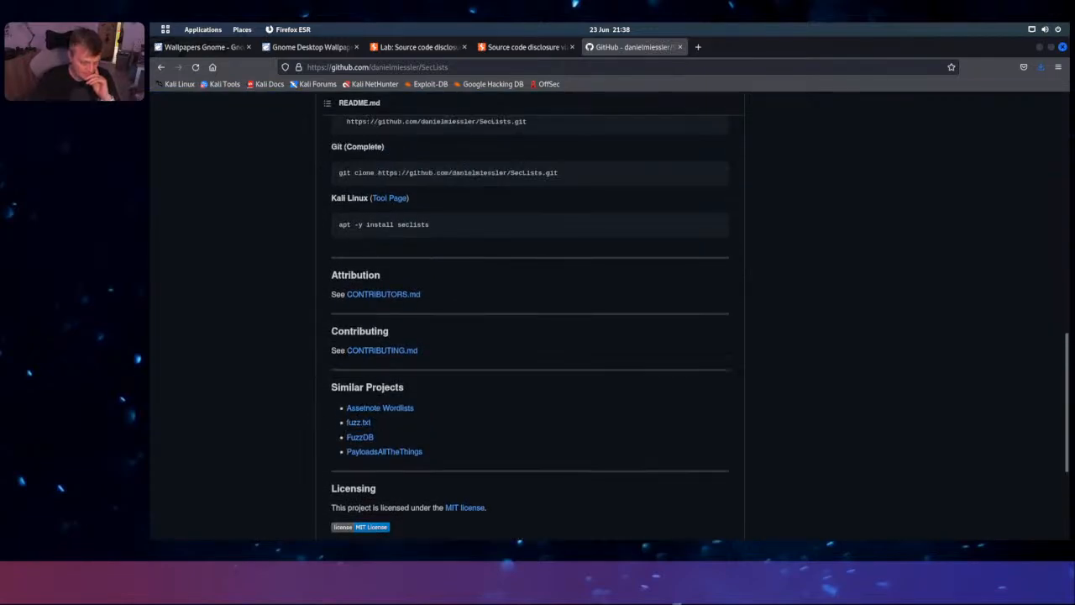
scroll(433, 418, up, 10)
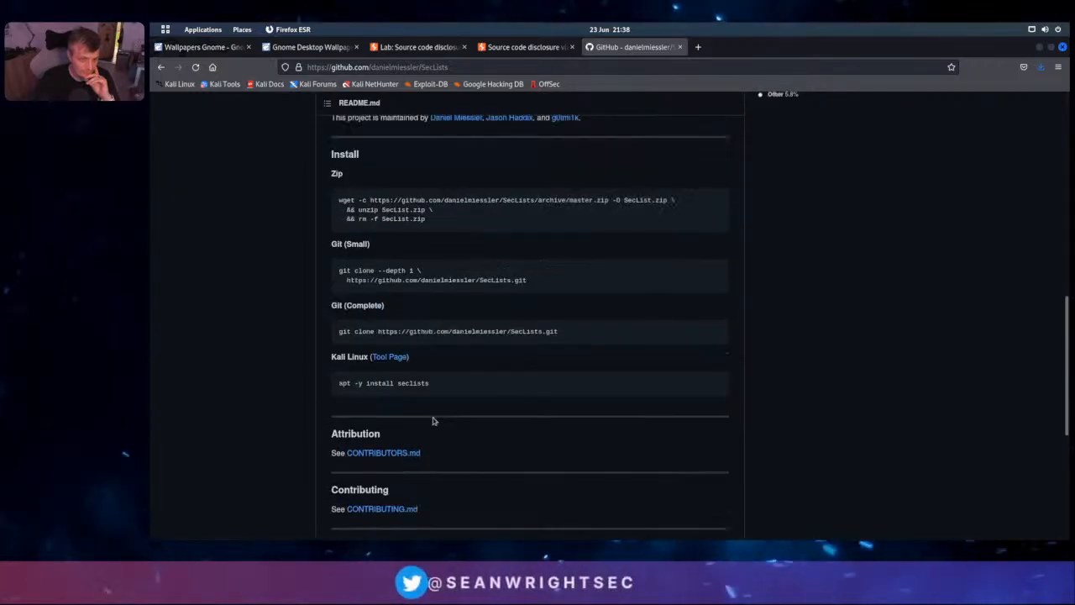
scroll(433, 418, up, 4)
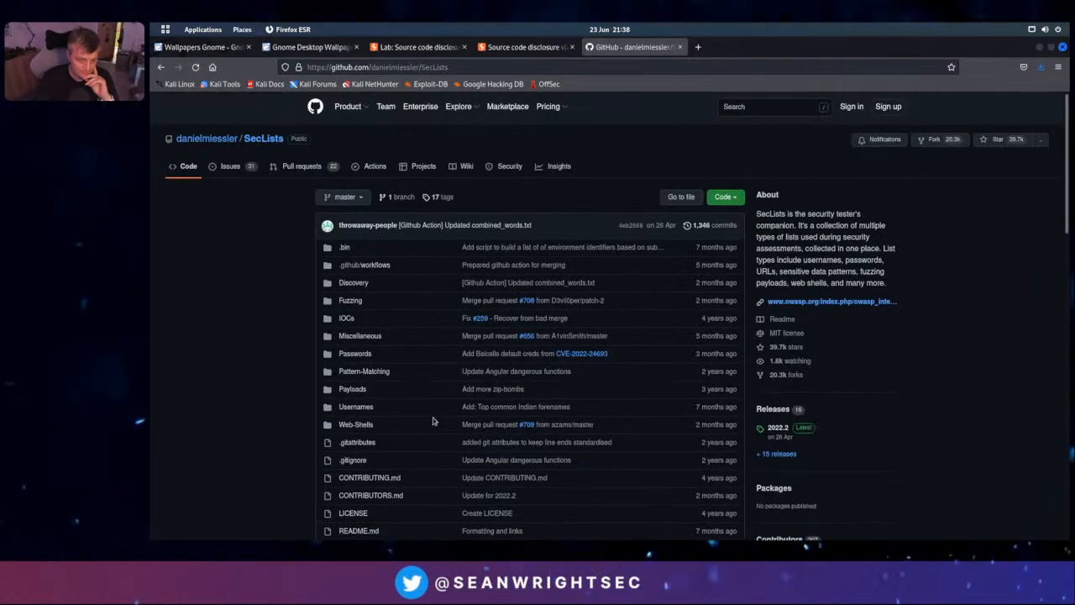
scroll(432, 417, down, 2)
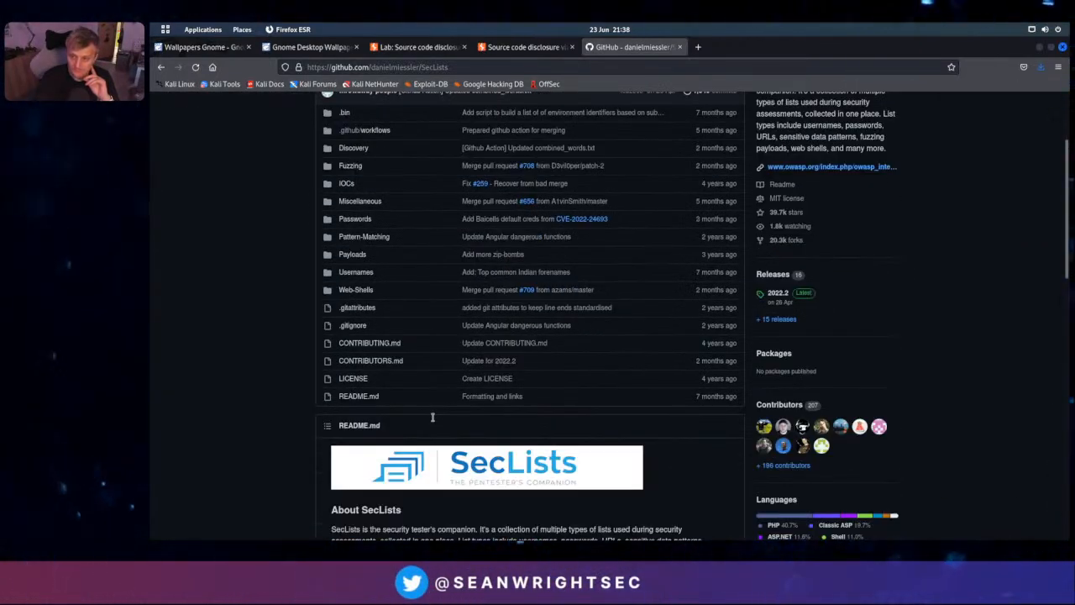
scroll(433, 417, down, 3)
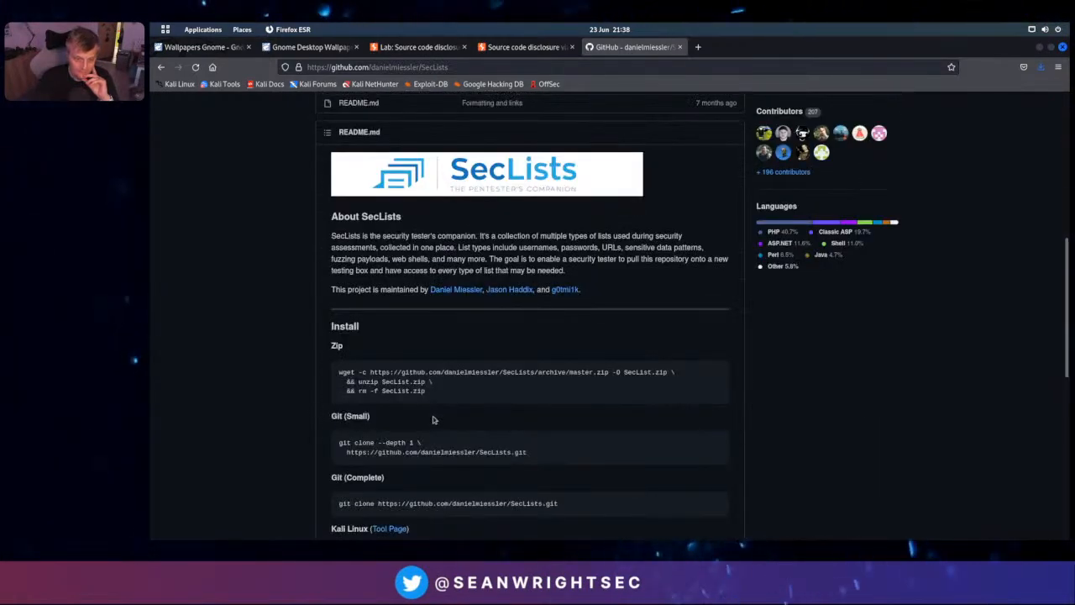
scroll(430, 391, up, 3)
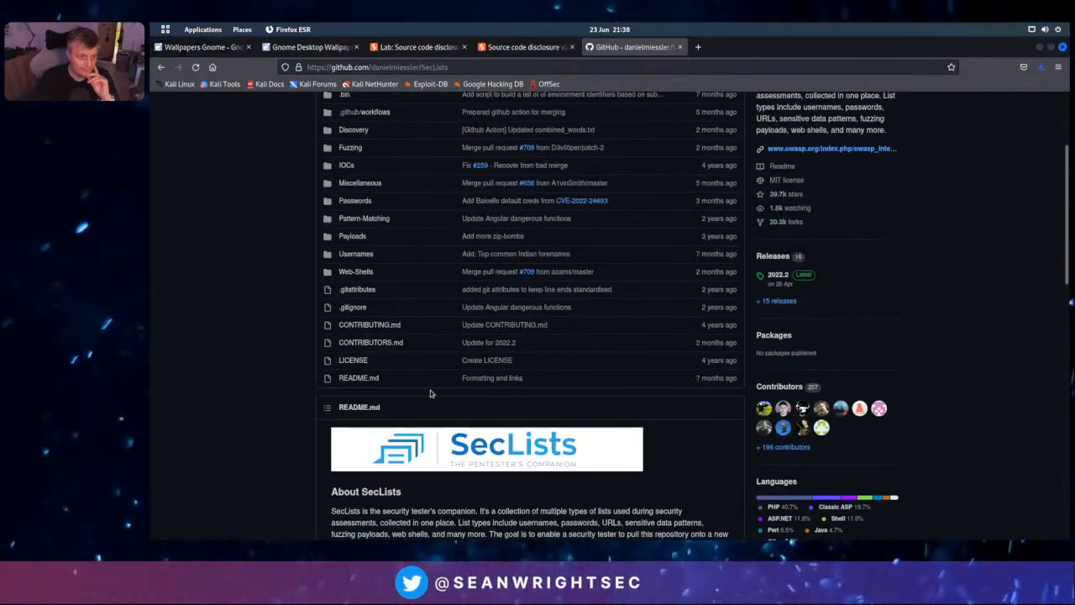
scroll(430, 390, up, 2)
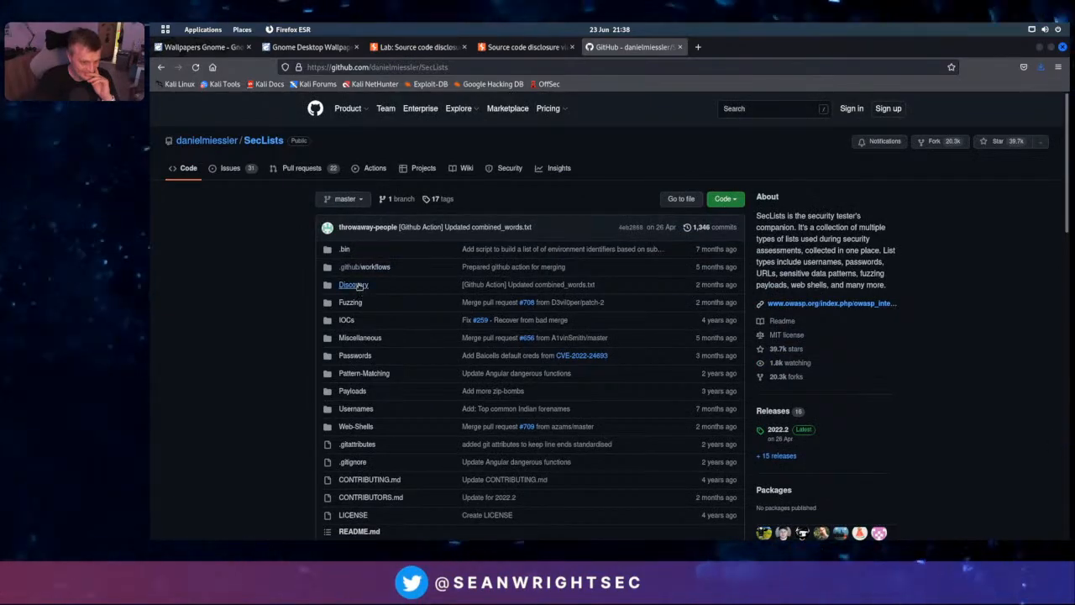
Open the repository's Discovery/Web-Content folder and examine its word lists and the README on the combined lists
click(354, 286)
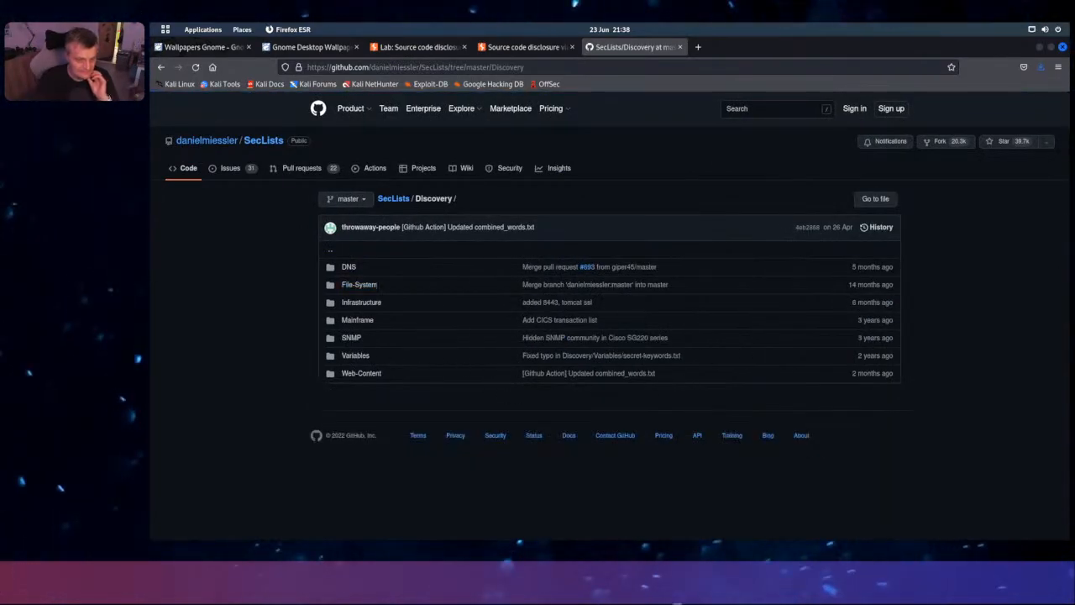
click(368, 375)
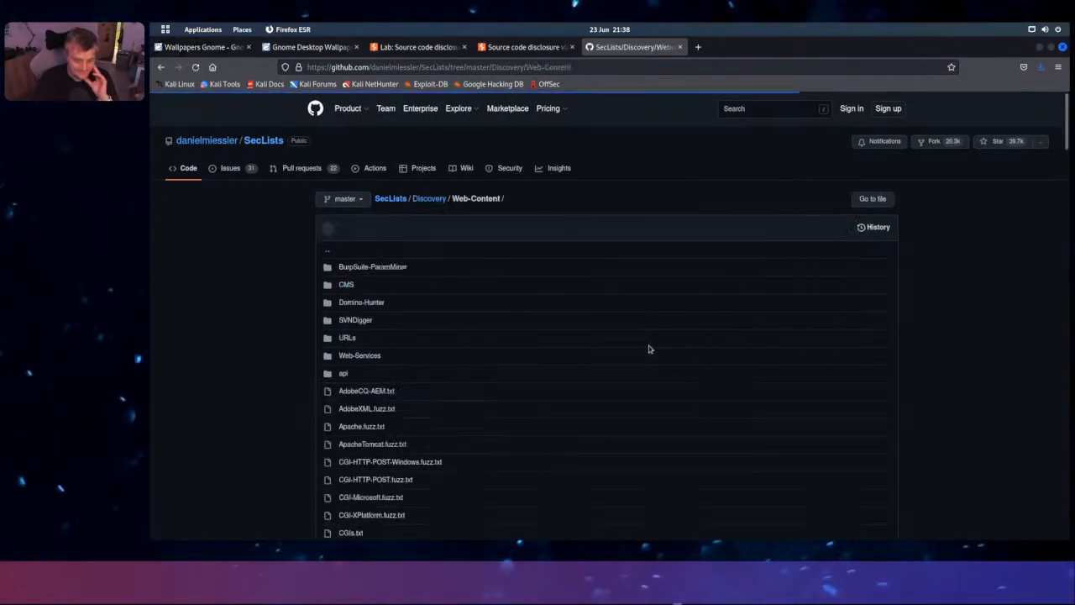
scroll(648, 349, down, 5)
scroll(647, 353, down, 20)
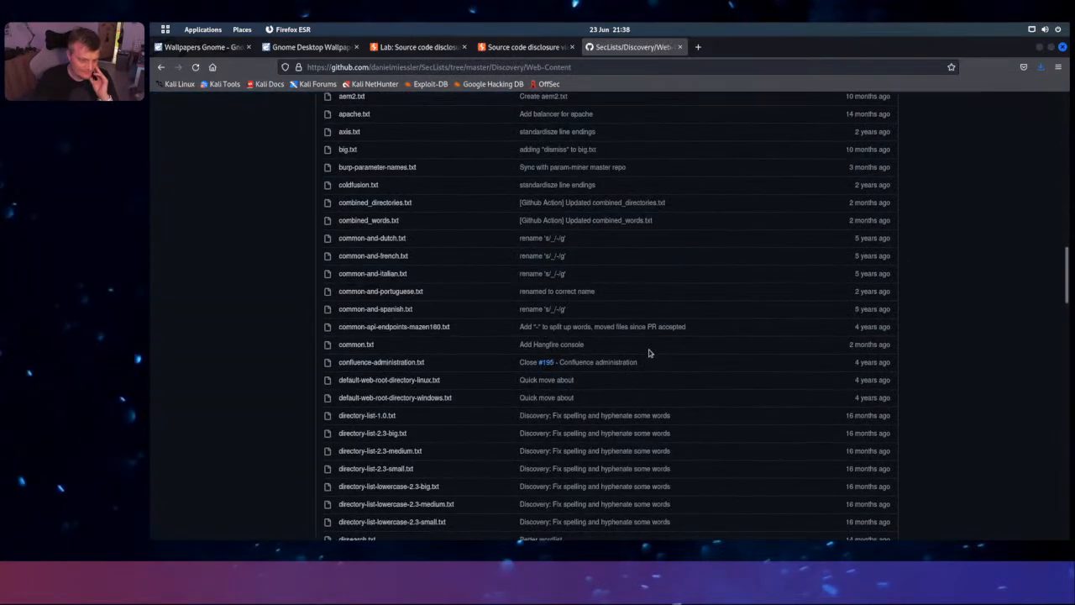
scroll(649, 354, down, 20)
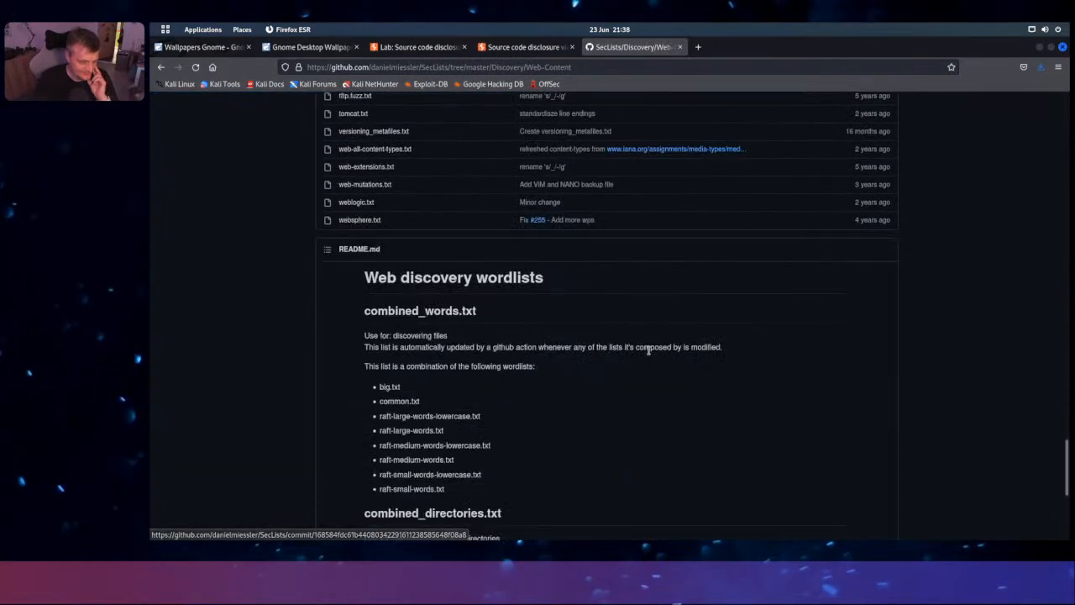
scroll(649, 353, up, 3)
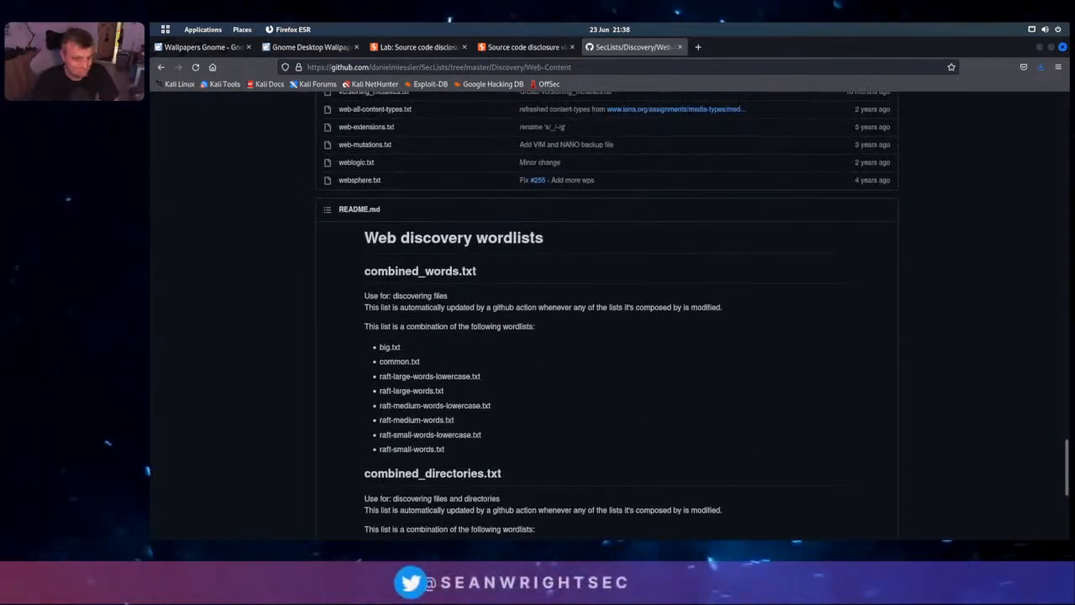
scroll(647, 346, up, 4)
scroll(647, 350, up, 7)
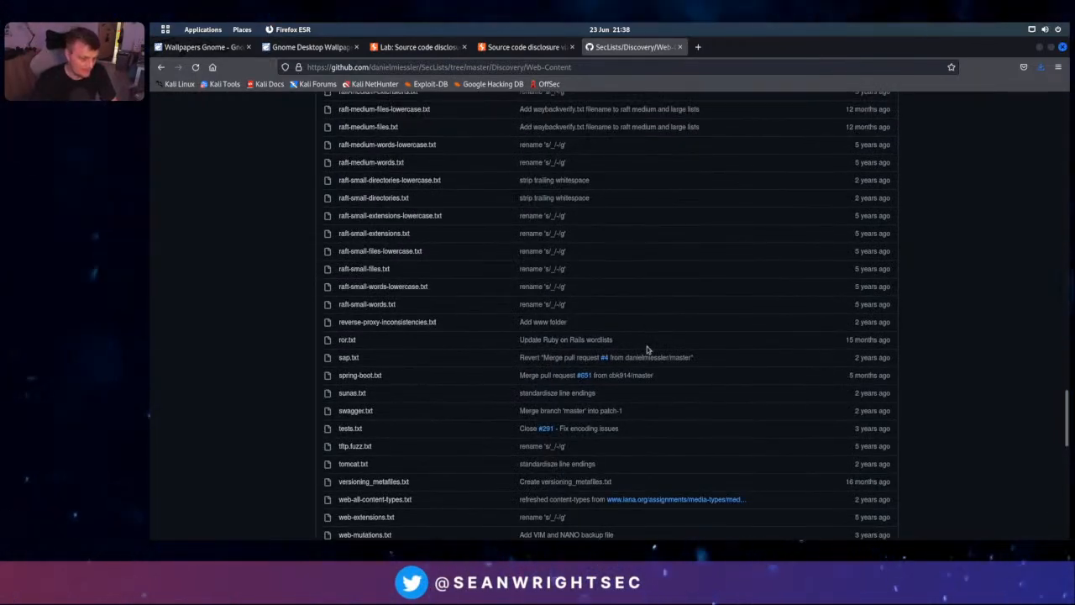
scroll(647, 348, up, 5)
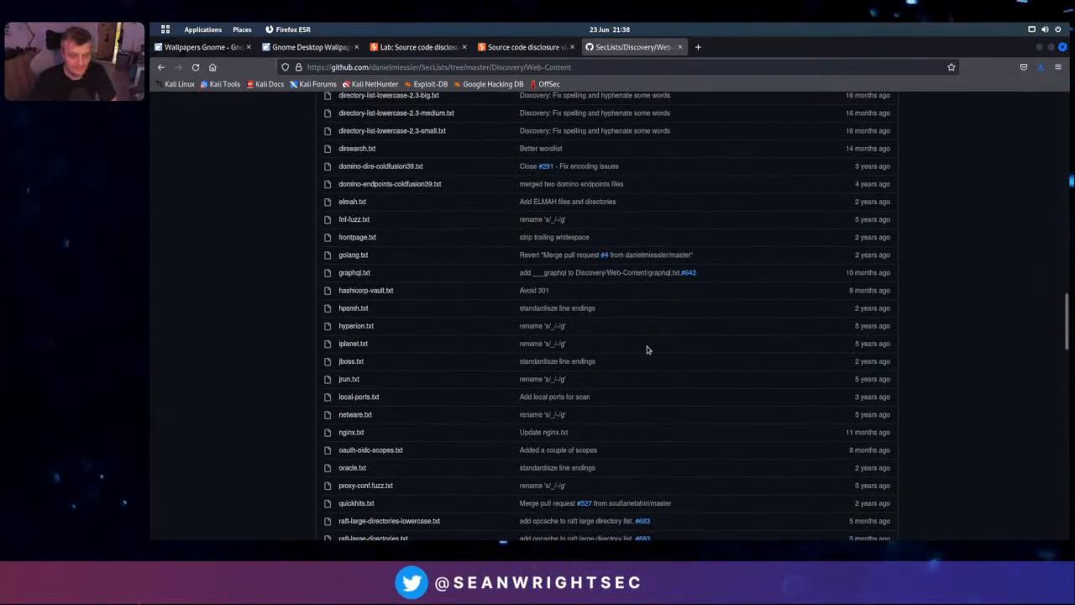
scroll(647, 348, up, 6)
Switch to Chromium and open the /backup directory on the backup files lab's site in place of the product page
key(alt+Tab)
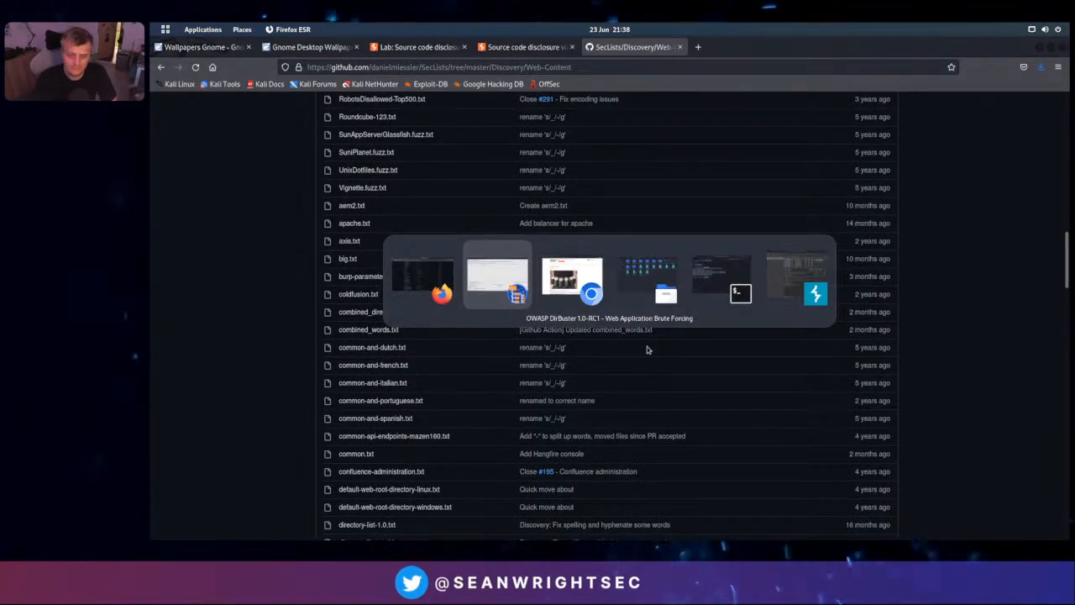
key(alt+Tab)
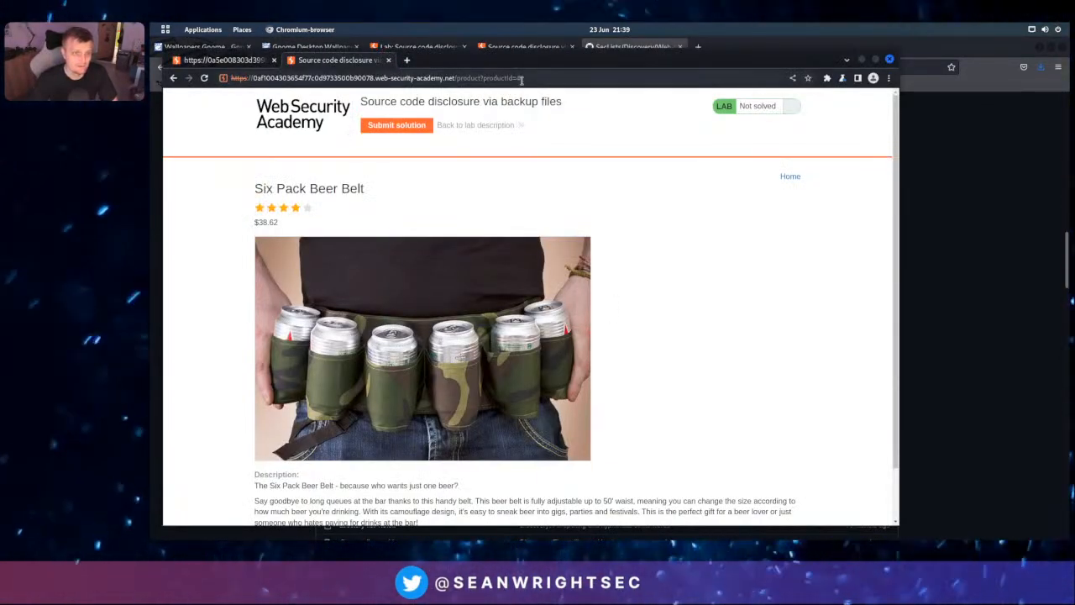
click(521, 78)
drag(460, 78, 602, 93)
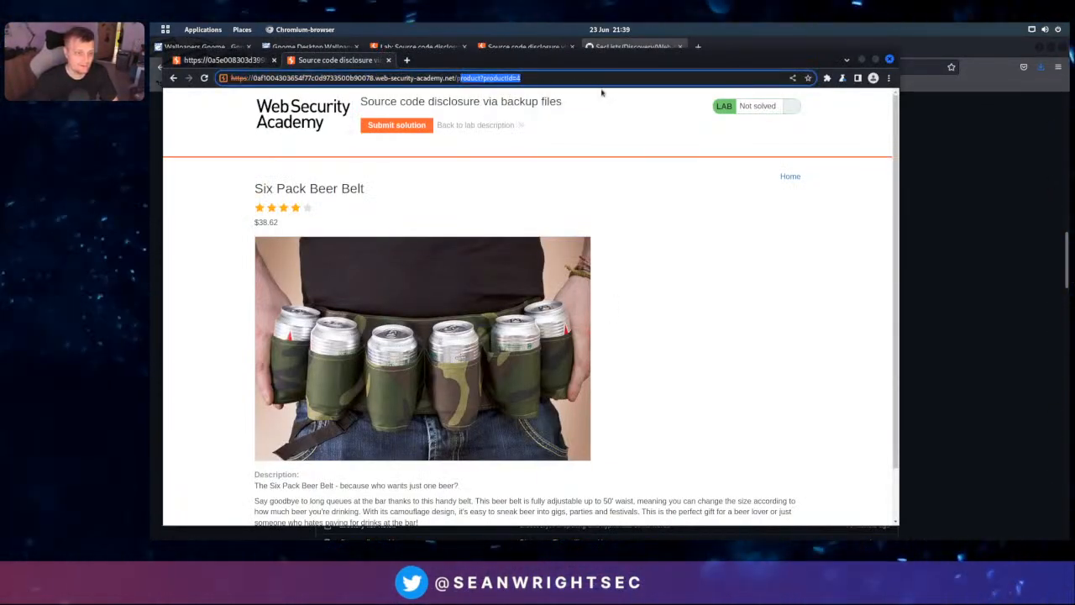
key(BackSpace)
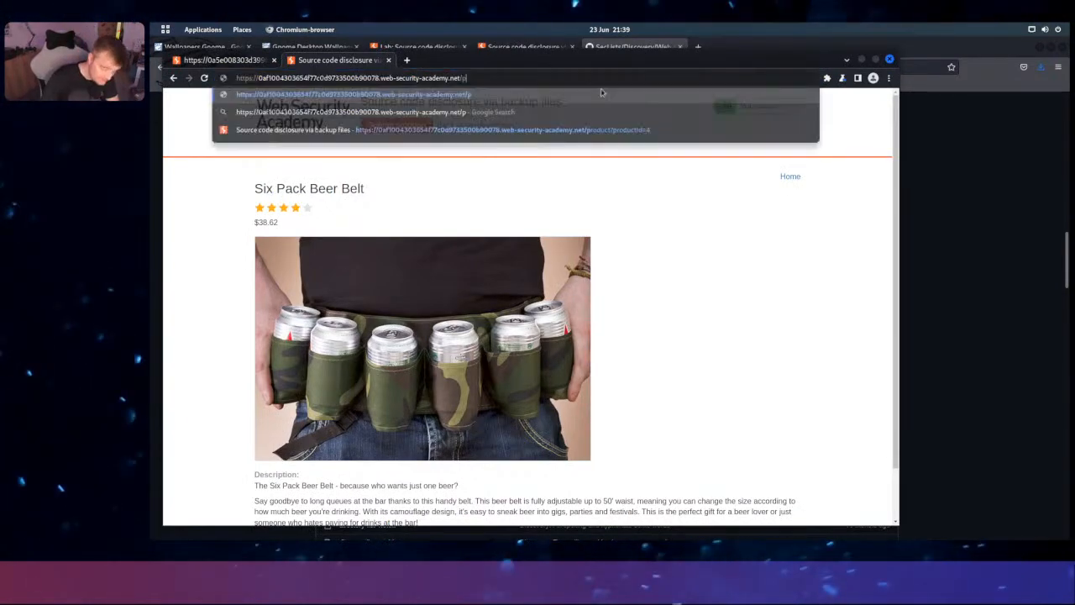
key(BackSpace)
text(backu)
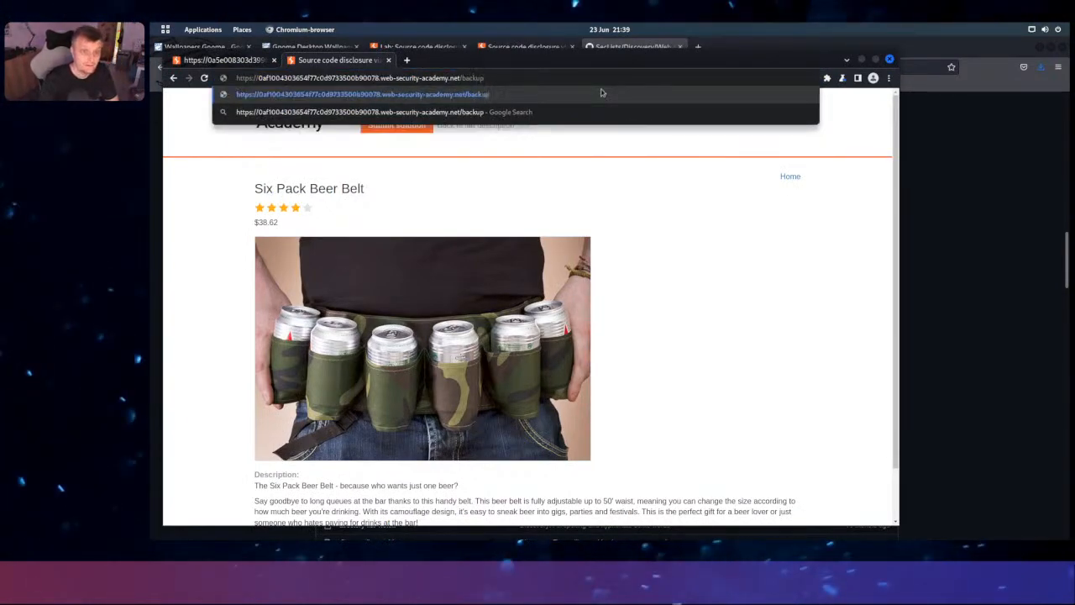
key(Return)
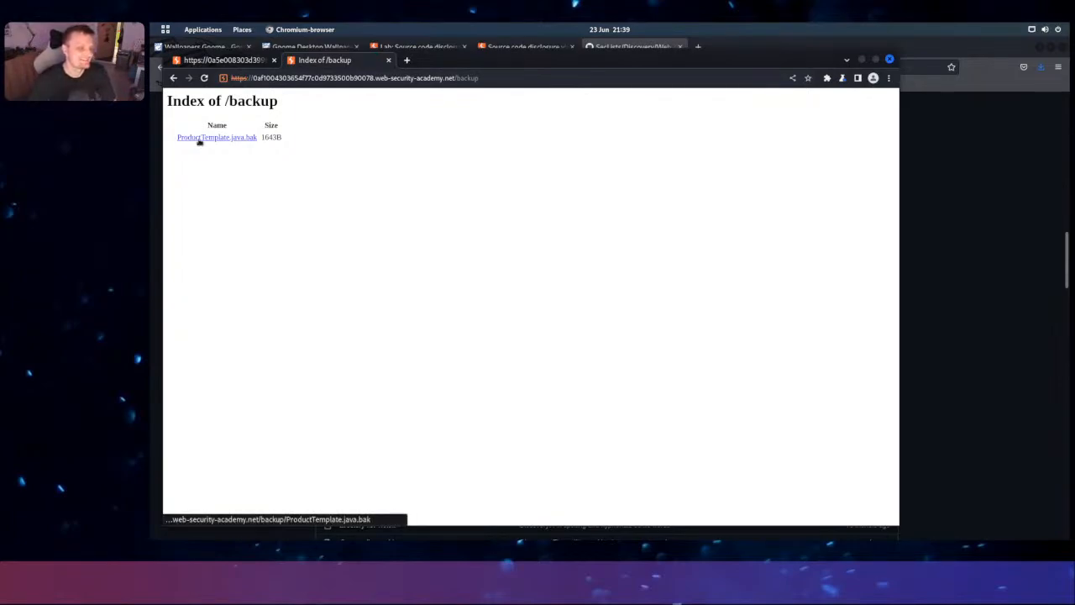
Check the backup files lab's entry in Firefox's all labs list and reread its description about the hidden directory and database password
click(445, 45)
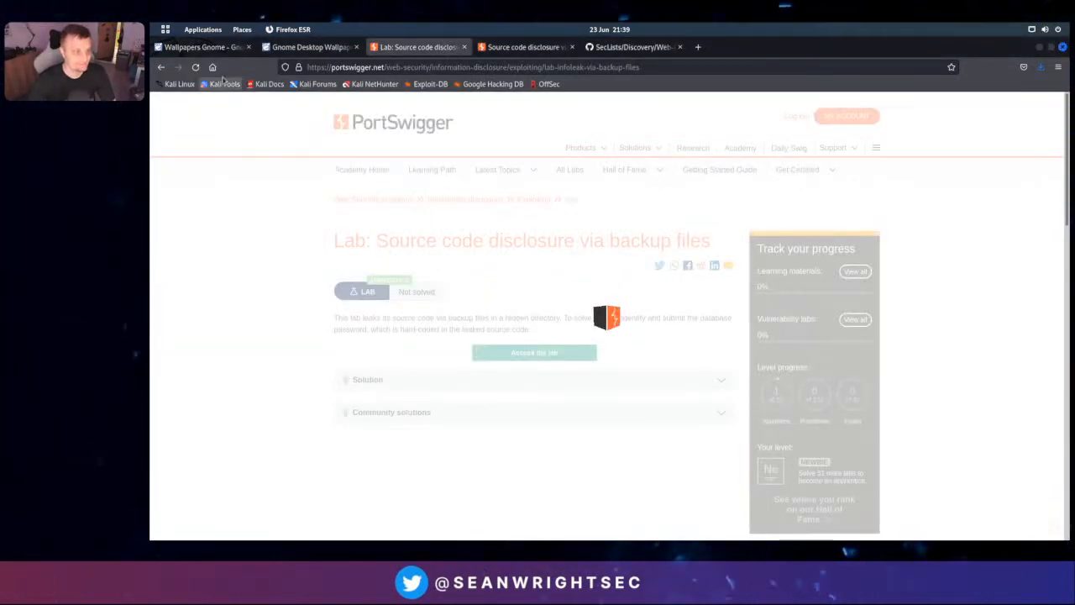
click(161, 67)
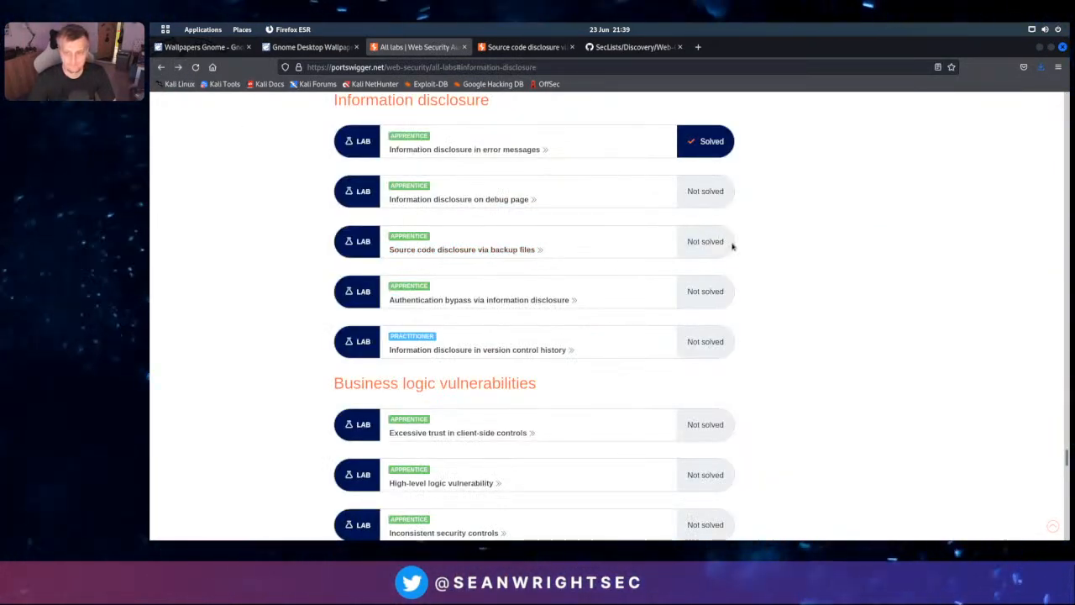
click(445, 250)
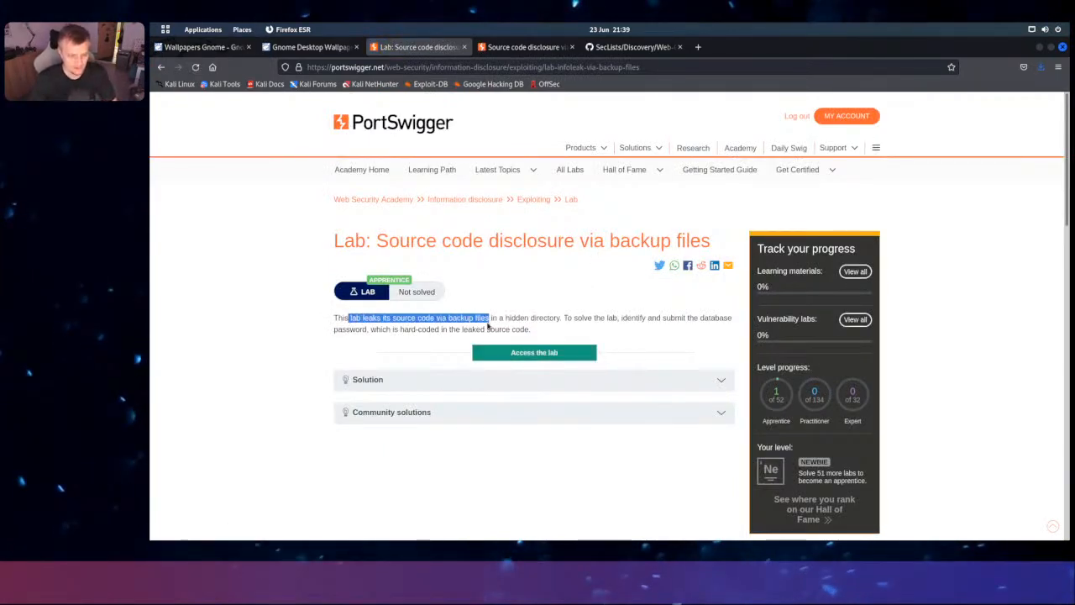
drag(540, 322, 582, 329)
click(612, 327)
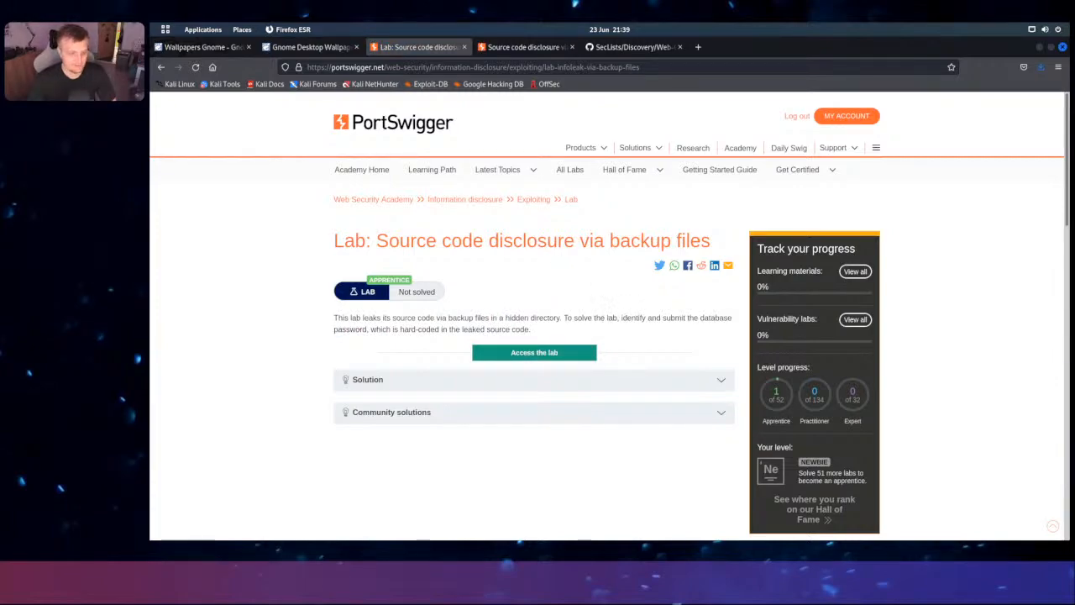
Back in Chromium, open ProductTemplate.java.bak from the backup index and select the hard-coded database password in its connection builder
key(alt+Tab)
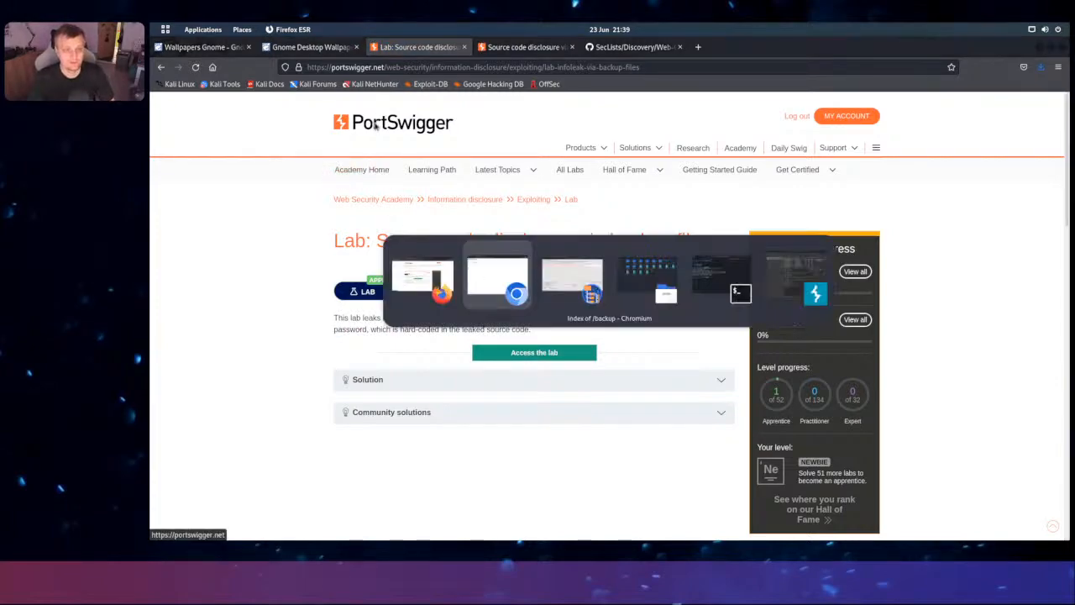
click(220, 136)
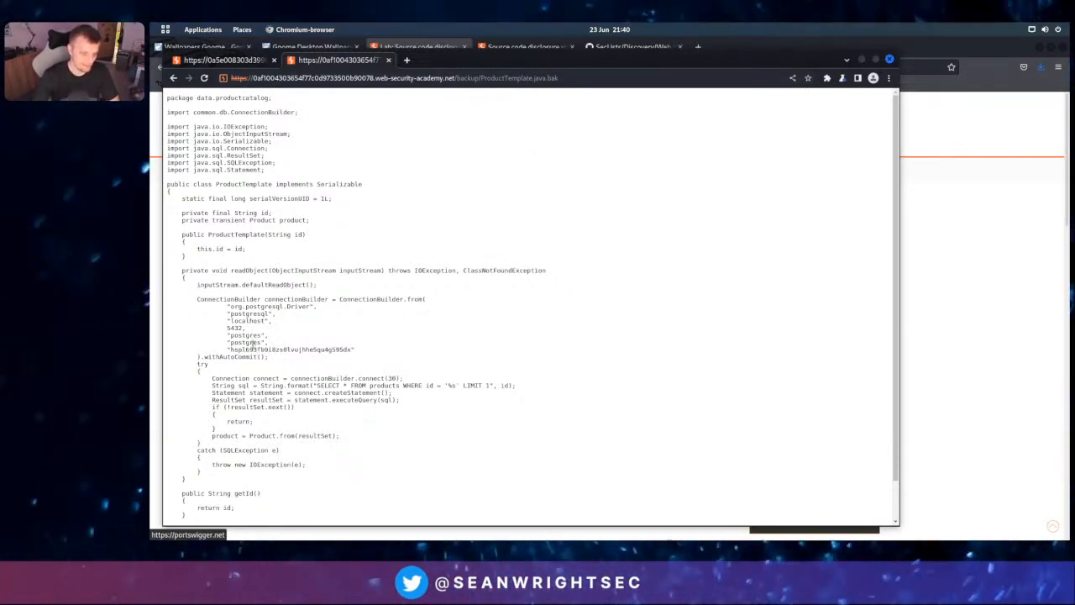
double_click(326, 350)
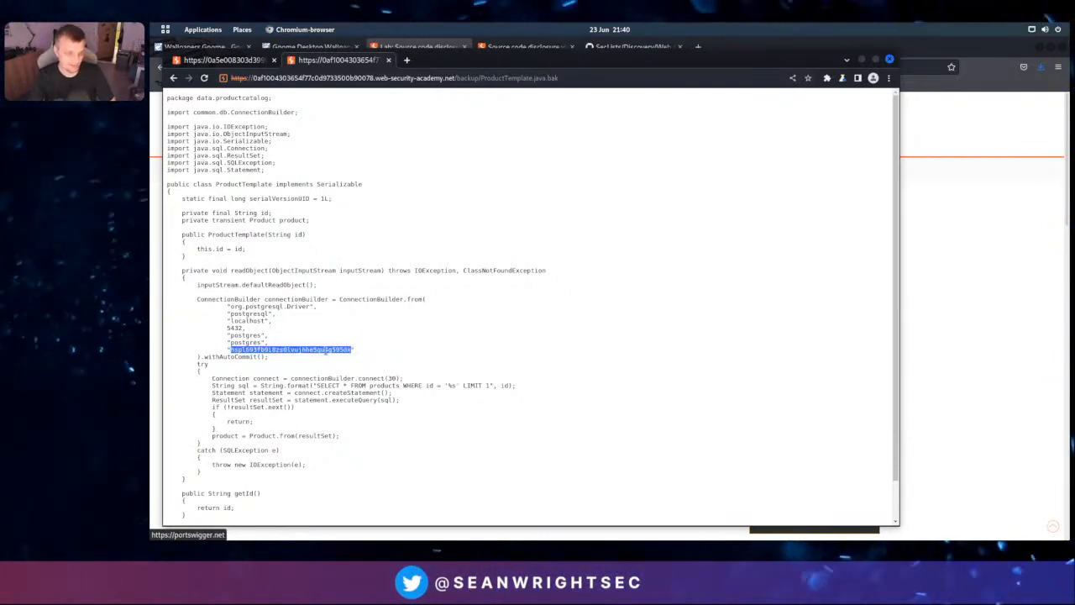
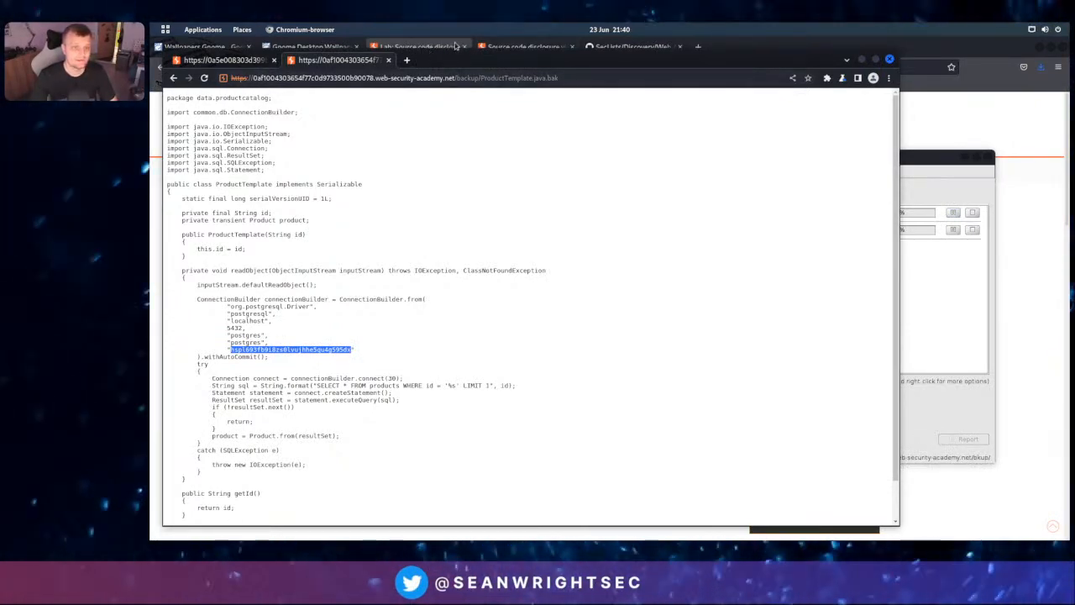
Access the lab from its description page in Firefox and submit the leaked database password as the solution answer
click(423, 50)
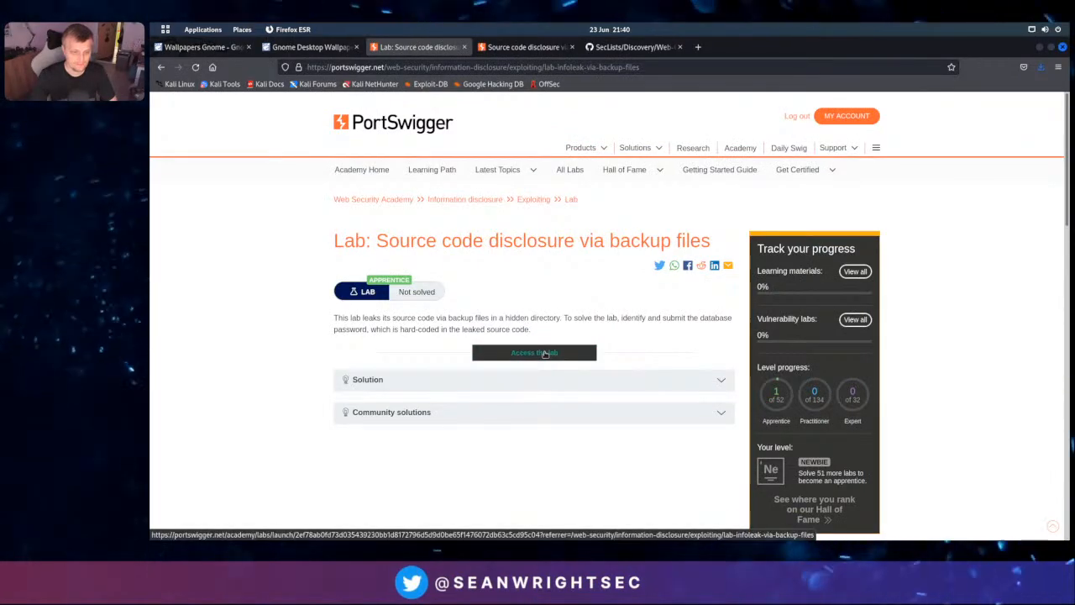
click(531, 353)
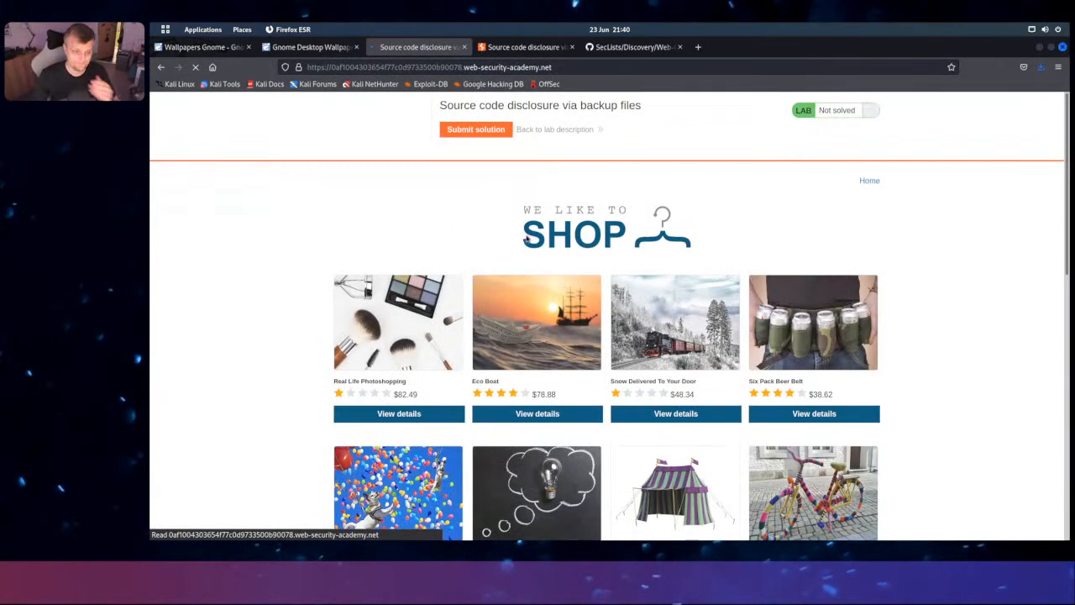
click(475, 128)
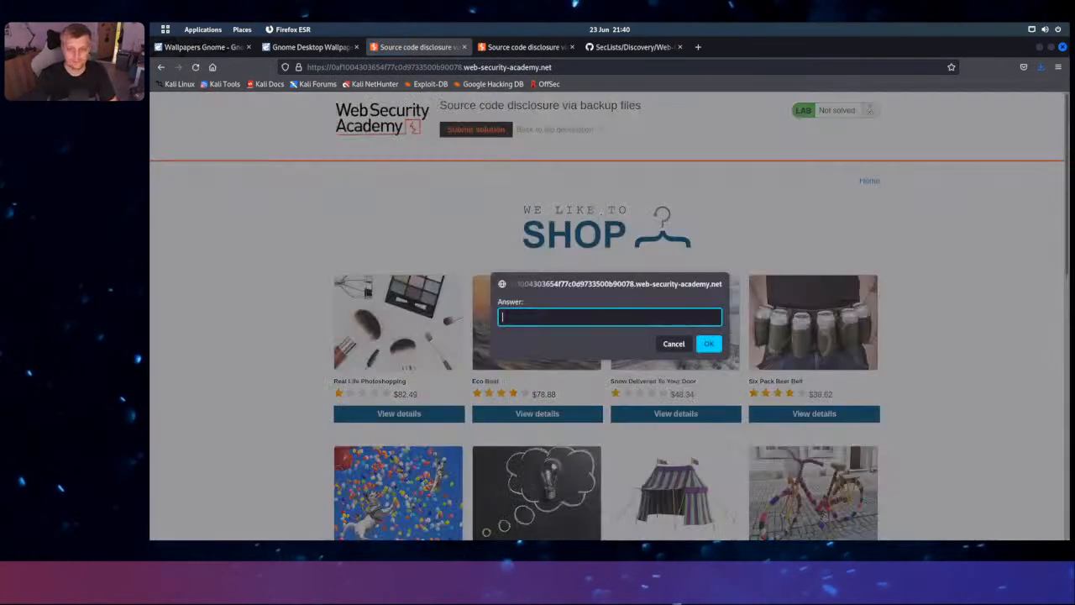
click(710, 344)
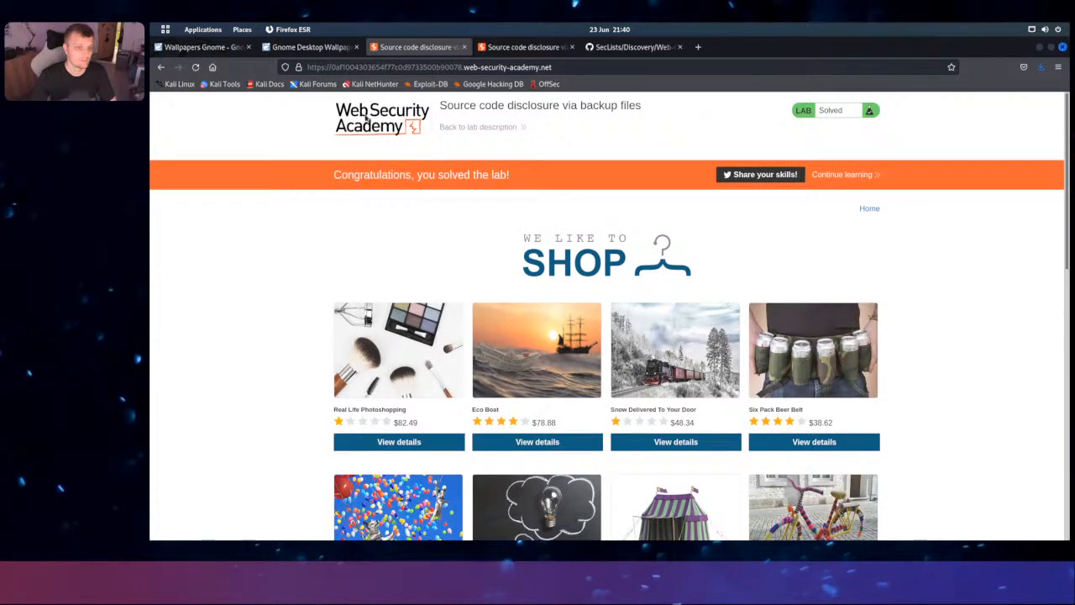
Check the lab's status on its description page, and switch back to the leaked source code in Chromium
click(161, 68)
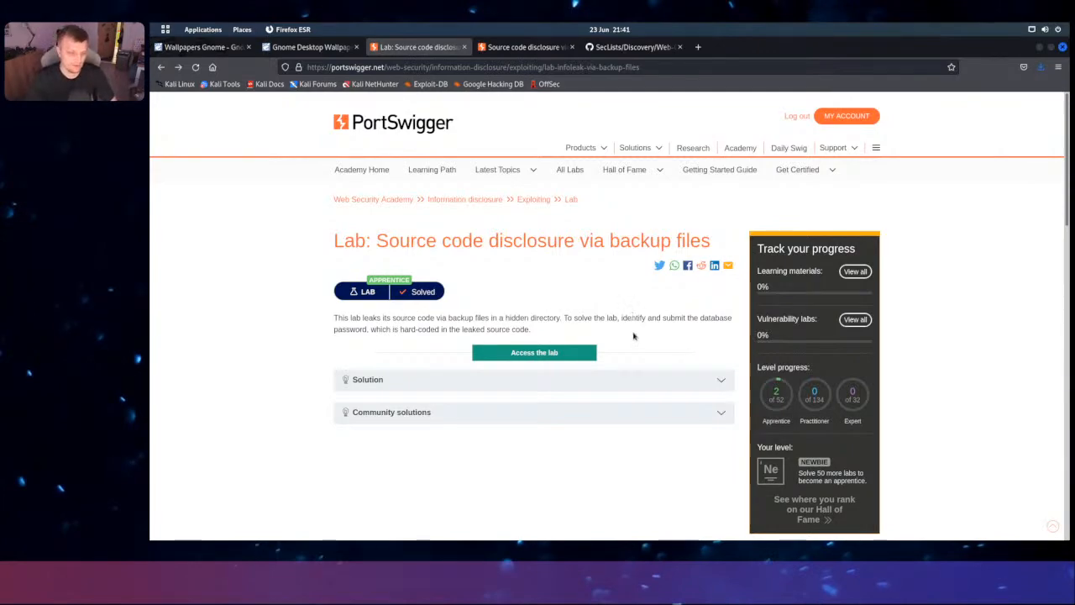
key(alt+Tab)
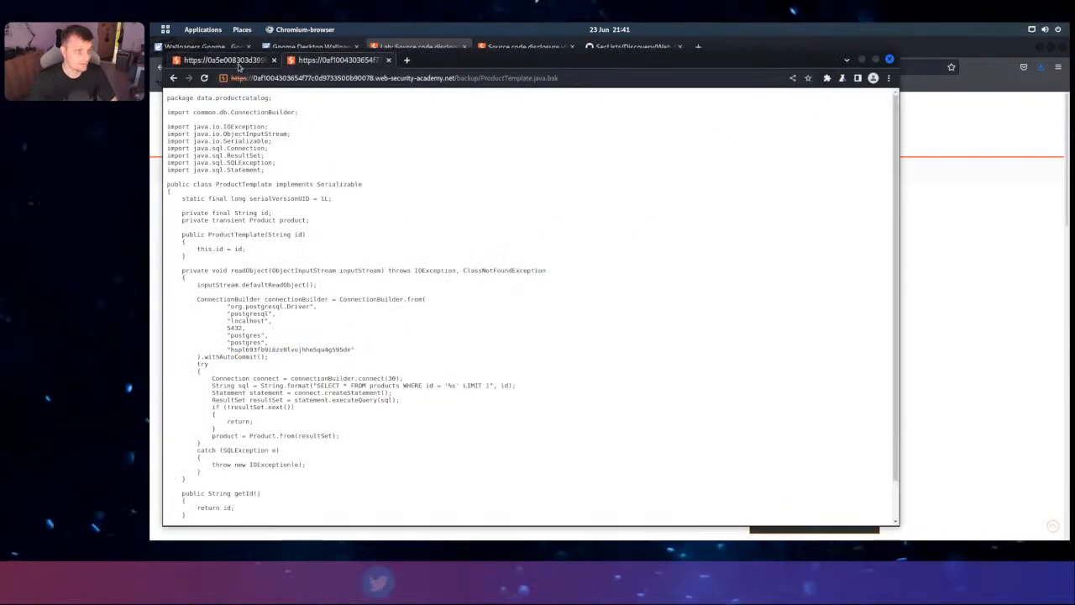
Close the leaked ProductTemplate.java.bak page in Chromium
click(252, 62)
click(311, 61)
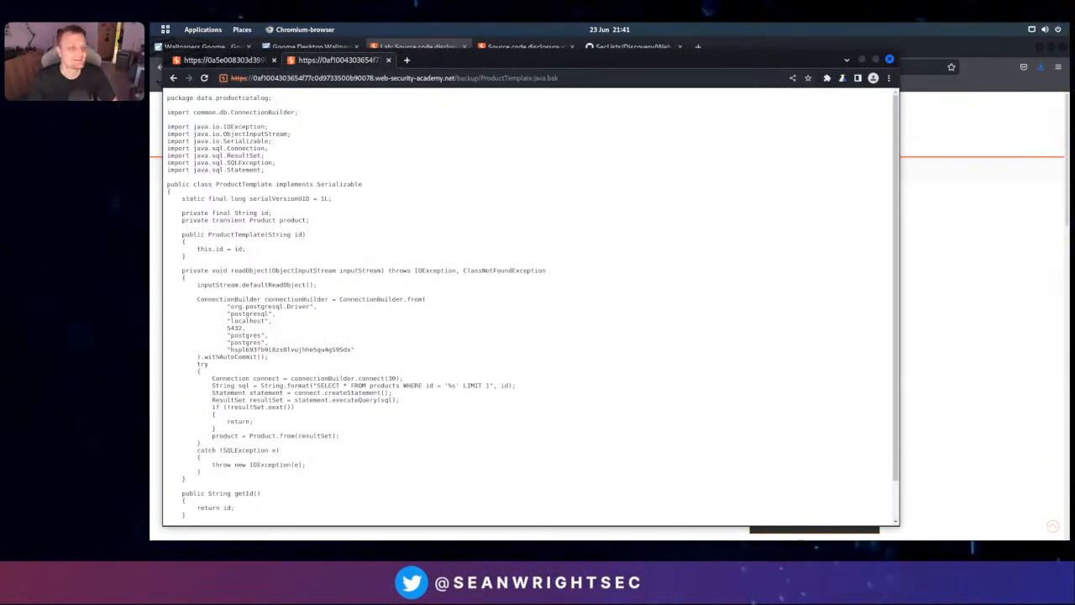
key(ctrl+w)
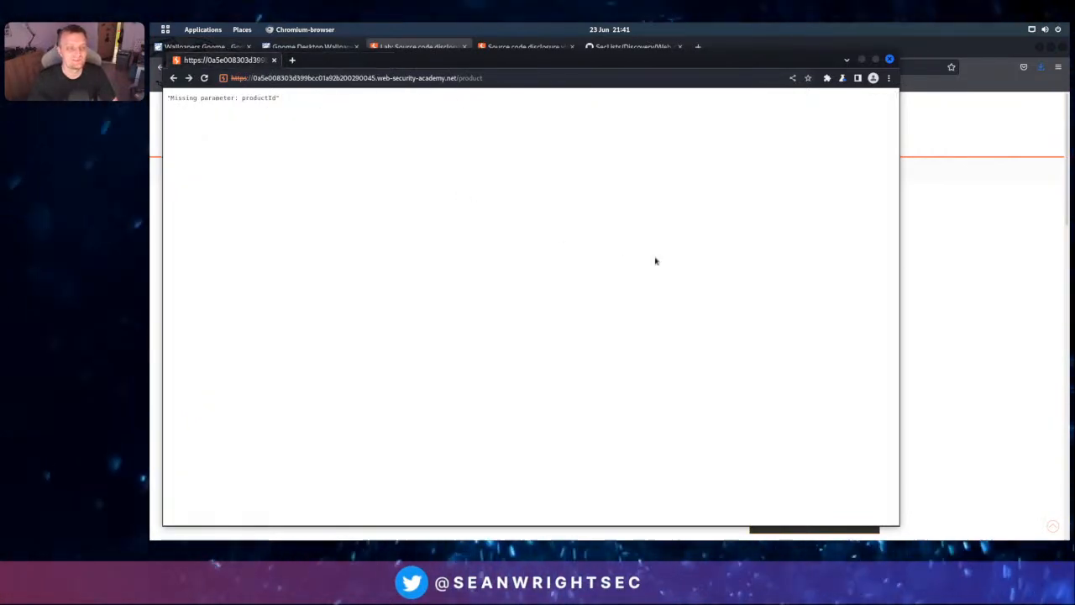
Switch to Firefox and open the Exploiting guide in the lab's topic path, going to its section on common sources of information disclosure
click(996, 219)
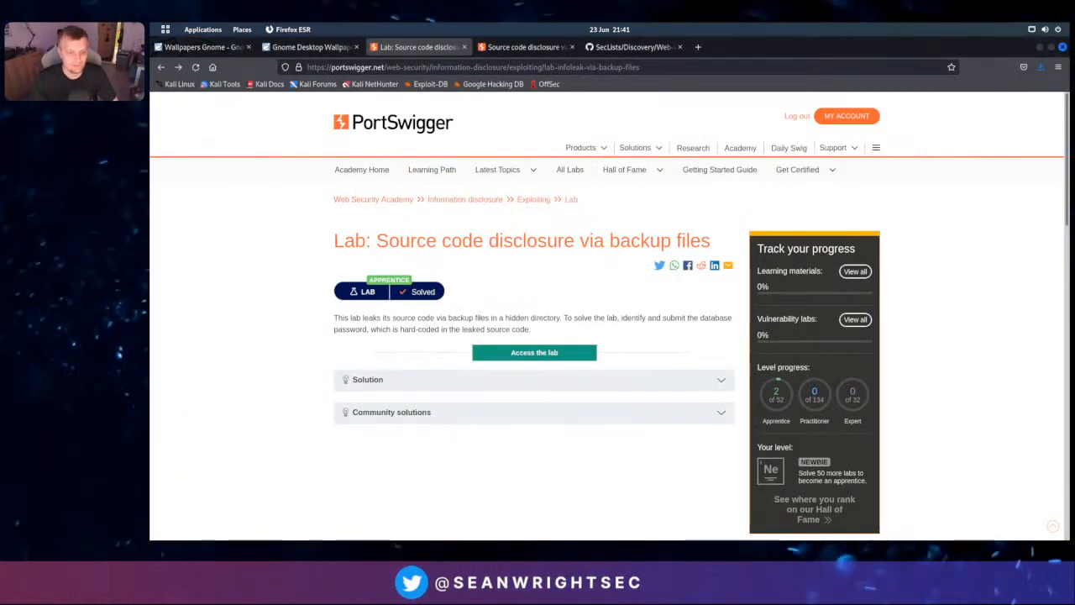
click(496, 201)
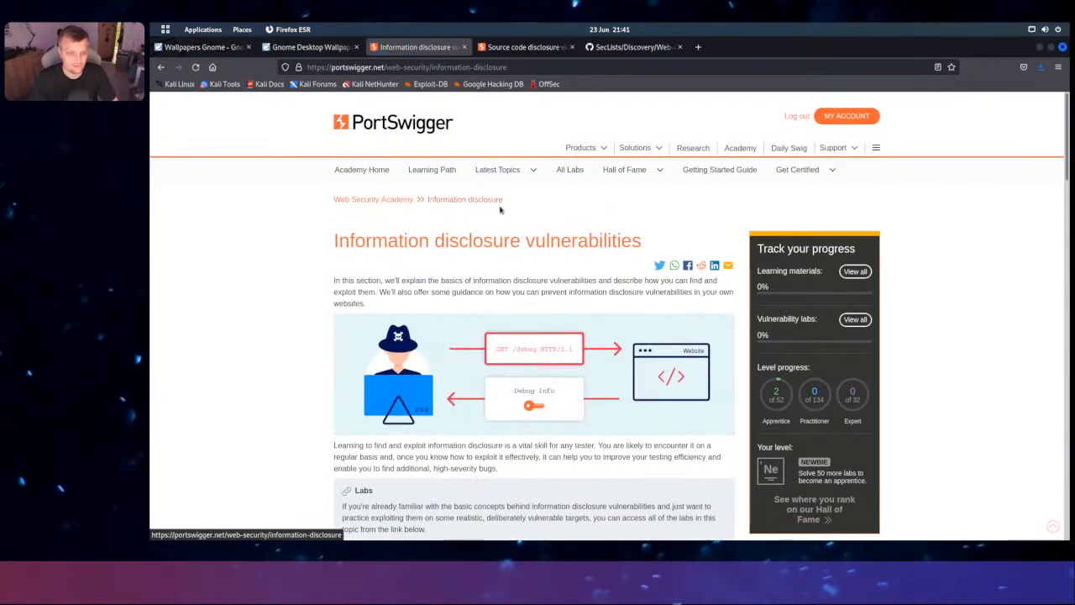
click(160, 68)
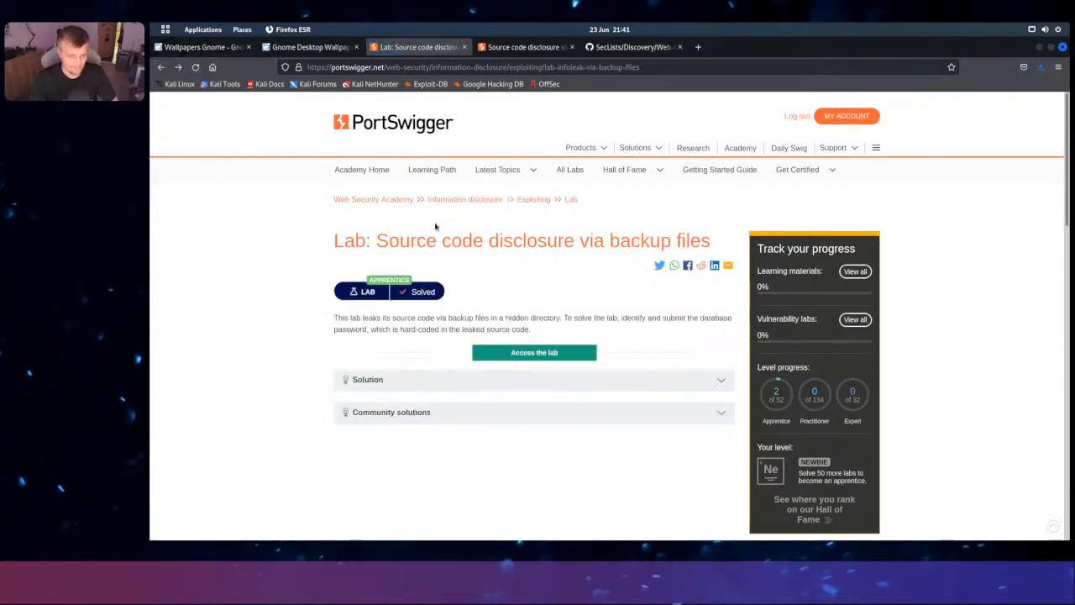
click(542, 200)
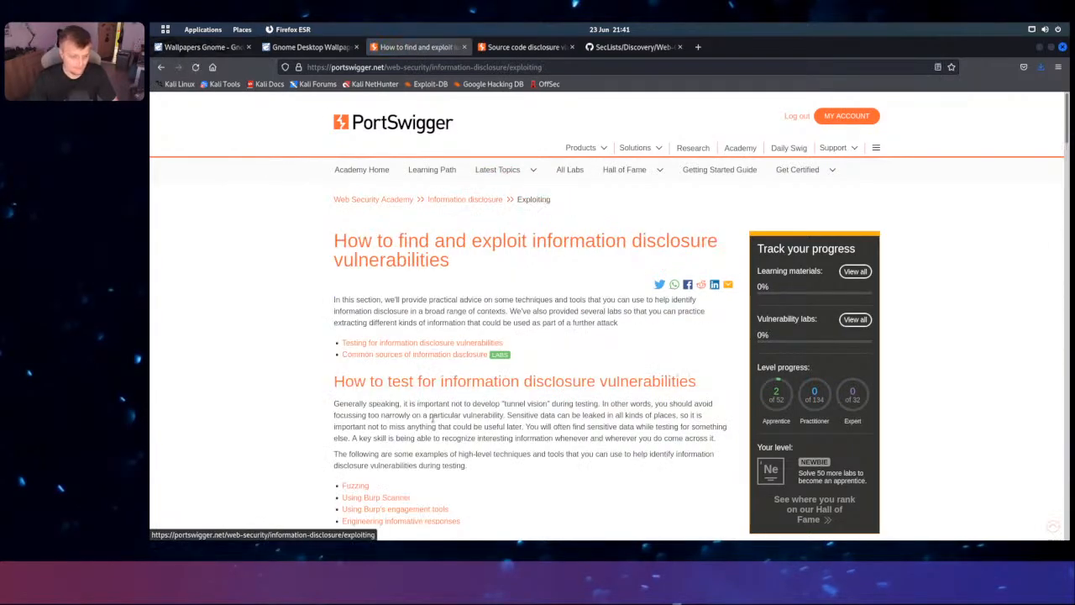
scroll(516, 341, down, 10)
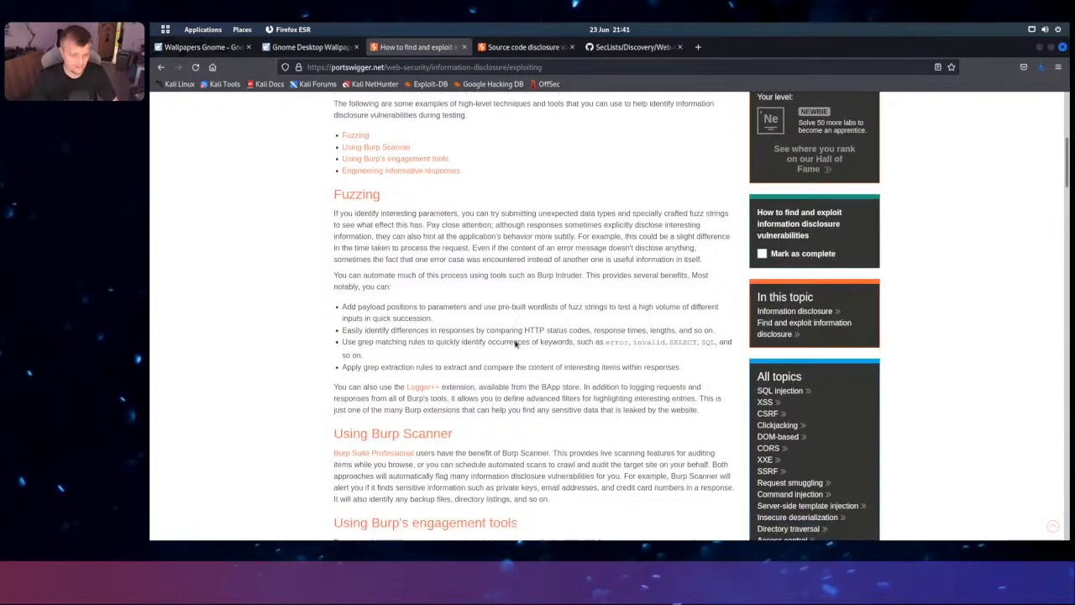
scroll(516, 351, down, 6)
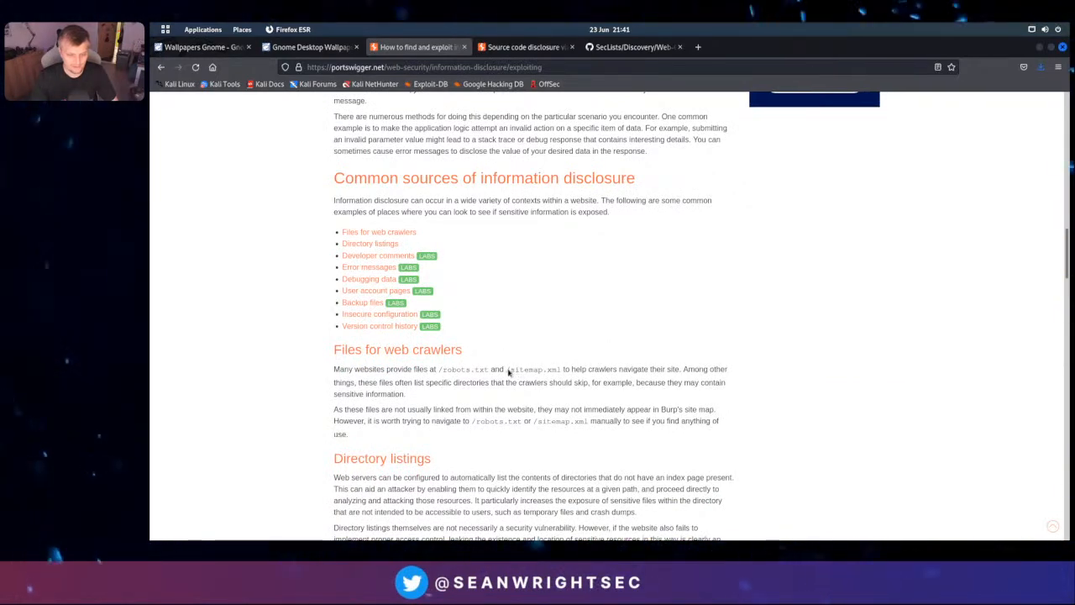
scroll(545, 376, down, 2)
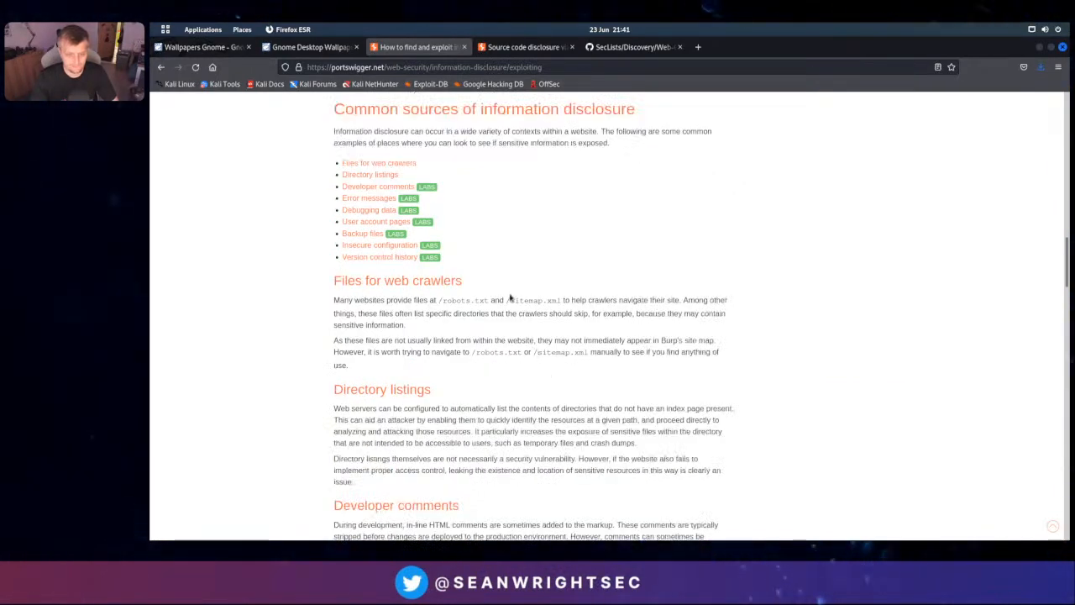
Copy the /sitemap.xml path from the guide and request it on the lab site in Chromium in place of /product
drag(505, 301, 560, 301)
key(ctrl+c)
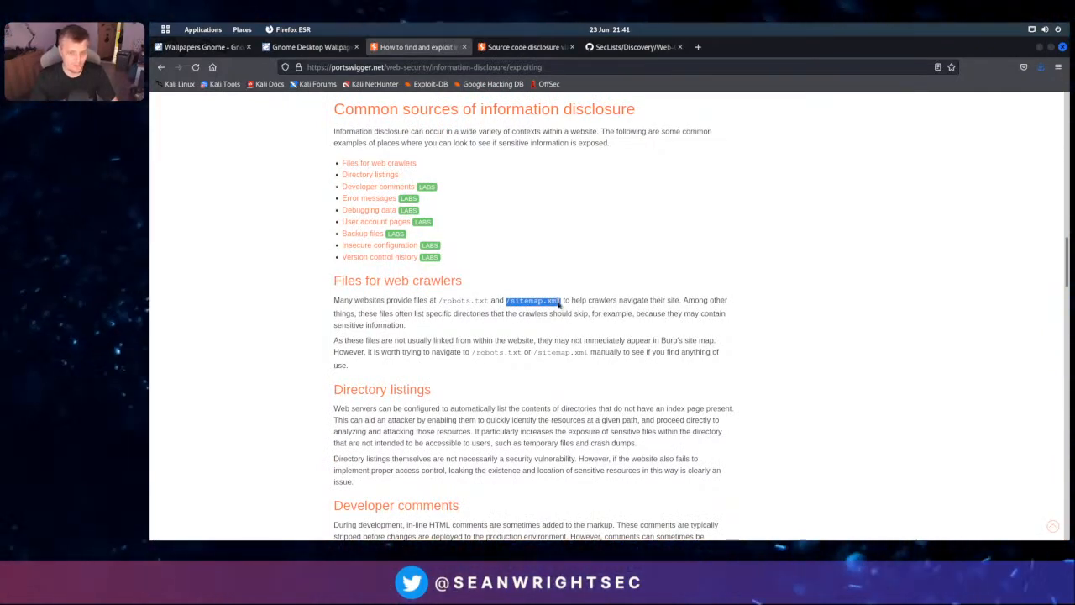
key(alt+Tab)
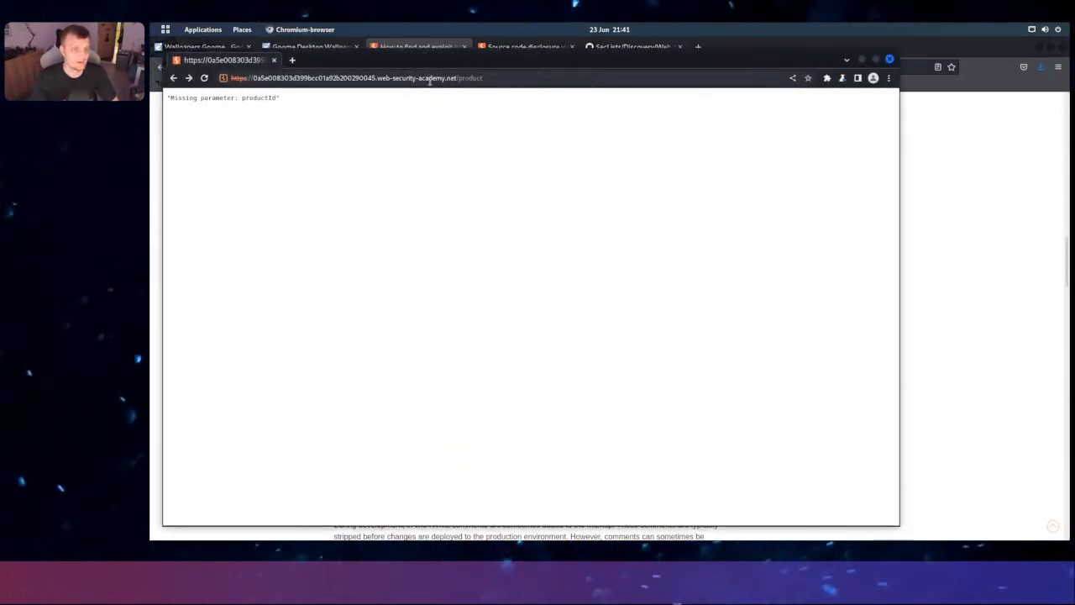
click(458, 77)
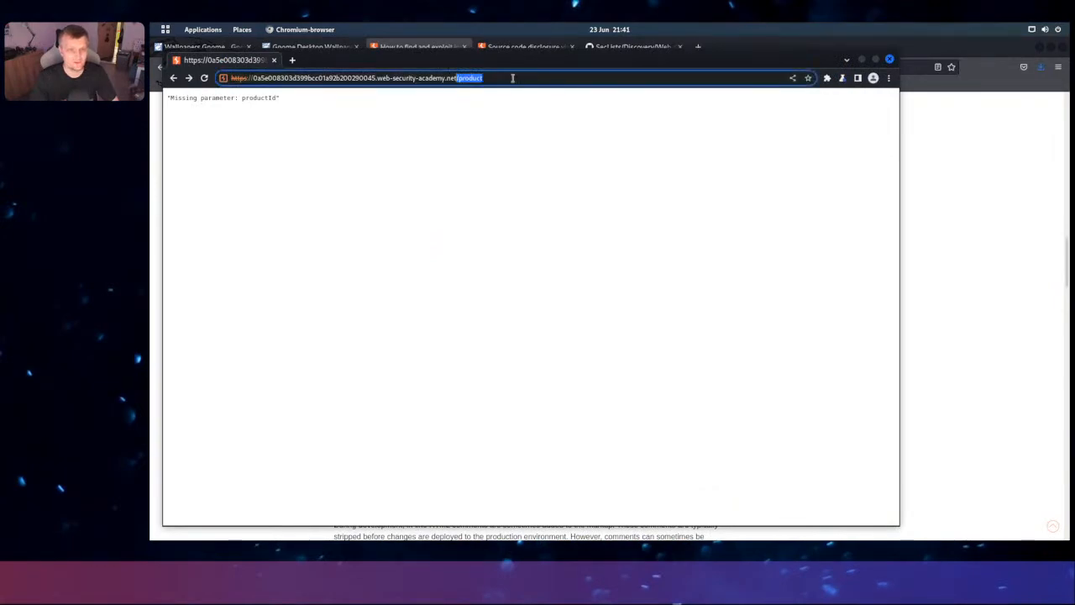
key(ctrl+v)
key(Return)
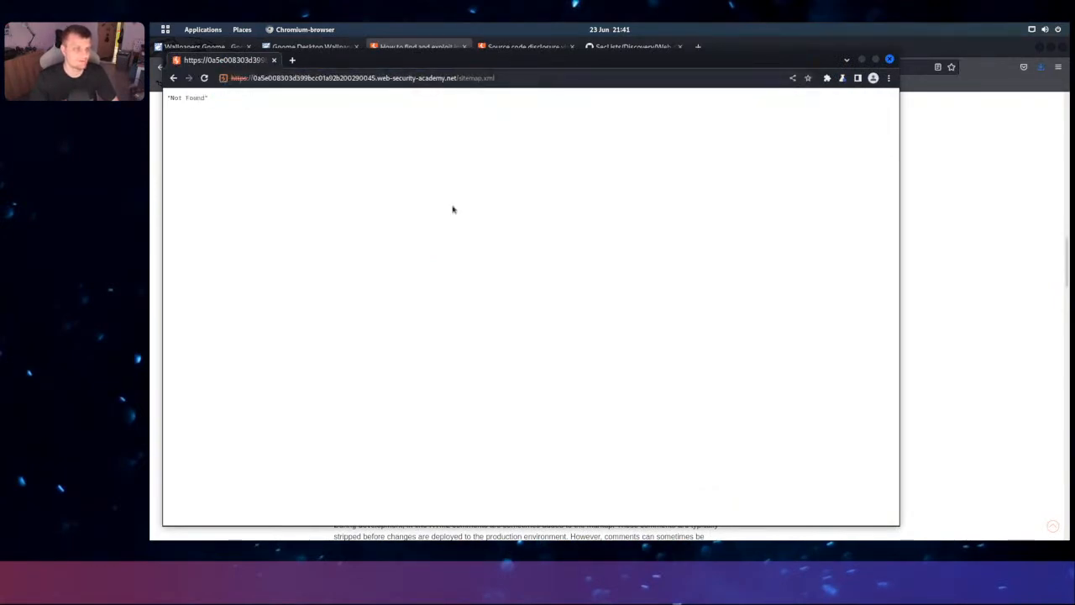
click(1007, 220)
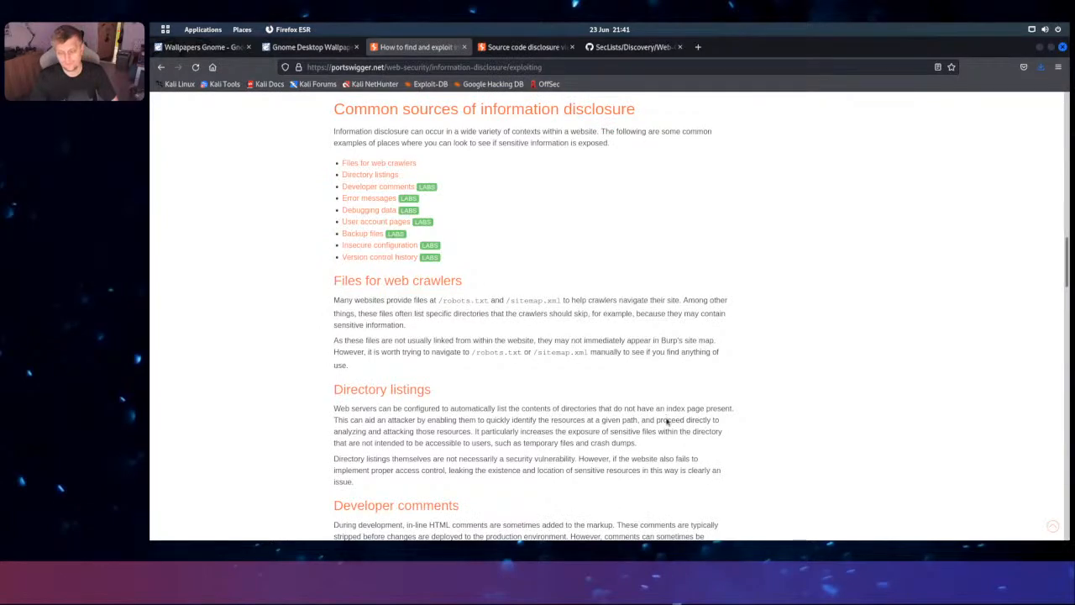
key(alt+Tab)
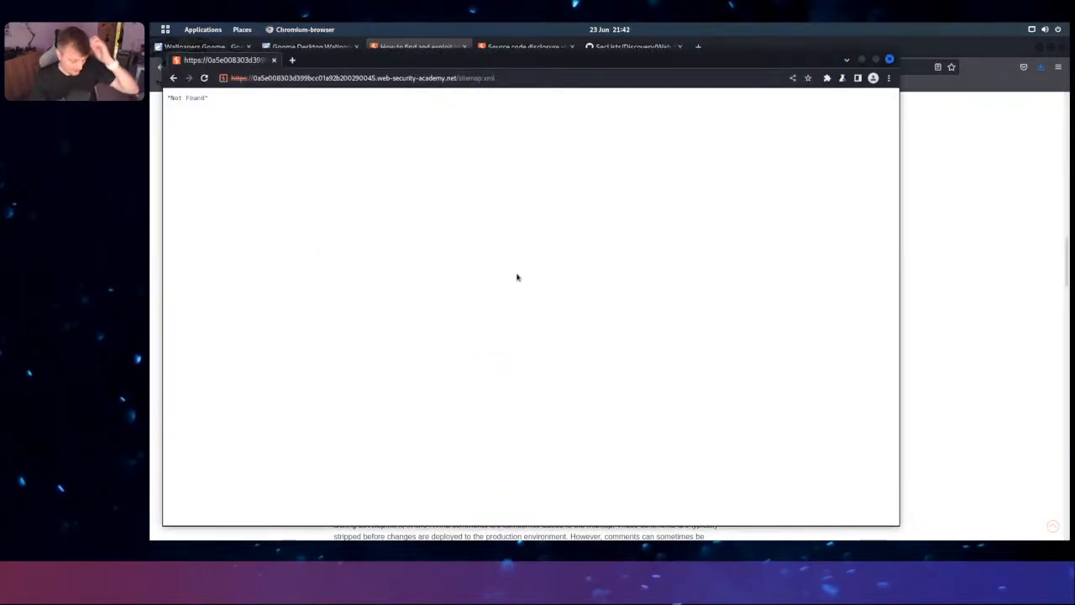
key(alt+Tab)
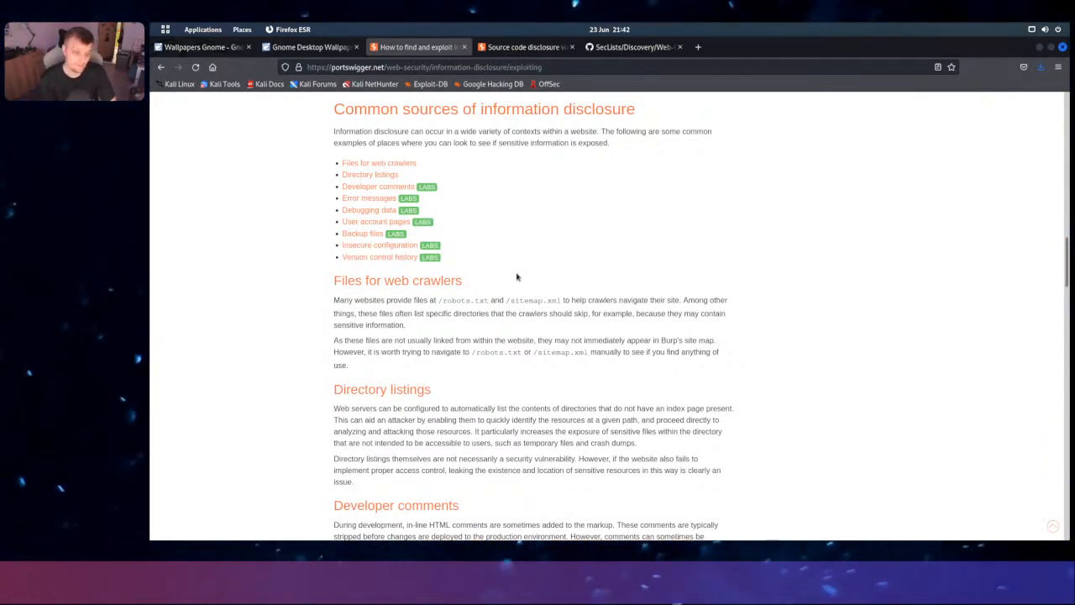
key(alt+Tab)
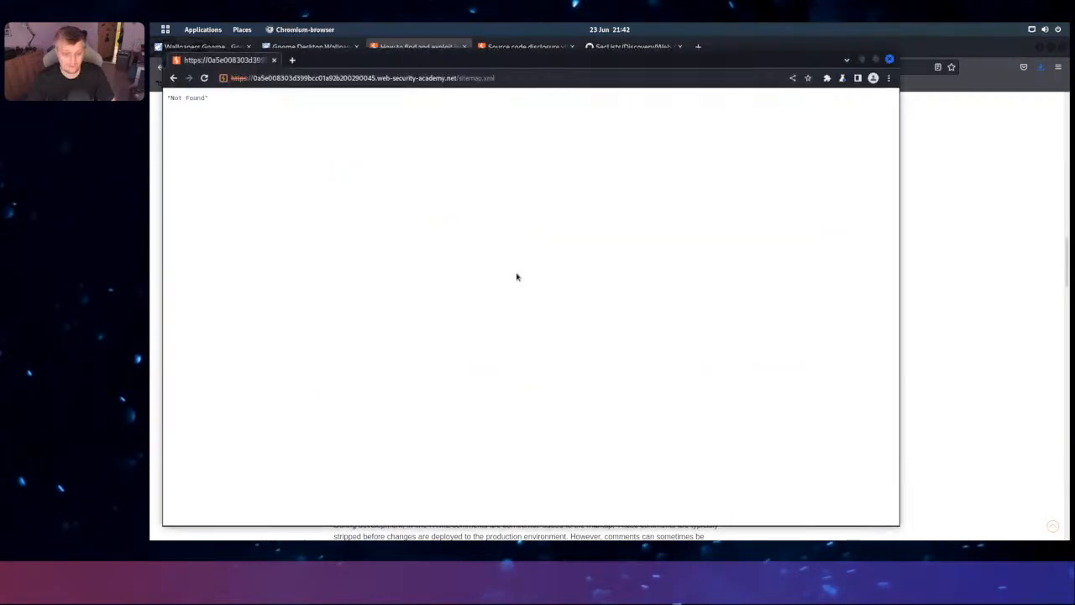
key(alt+Tab)
key(alt+Tab)
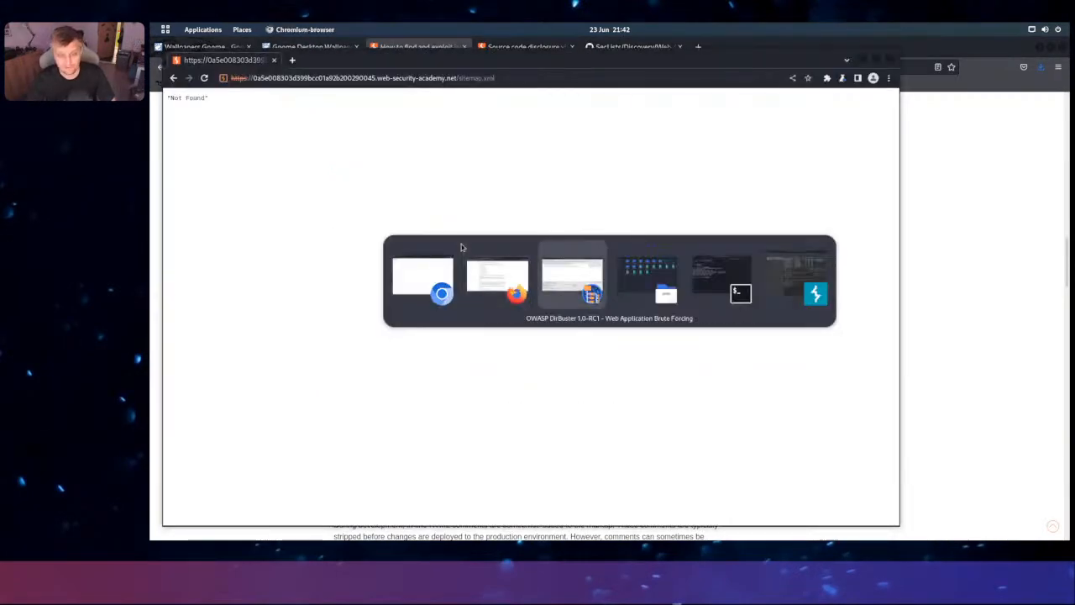
key(alt+Tab)
key(alt+Tab)
key(alt+Tab)
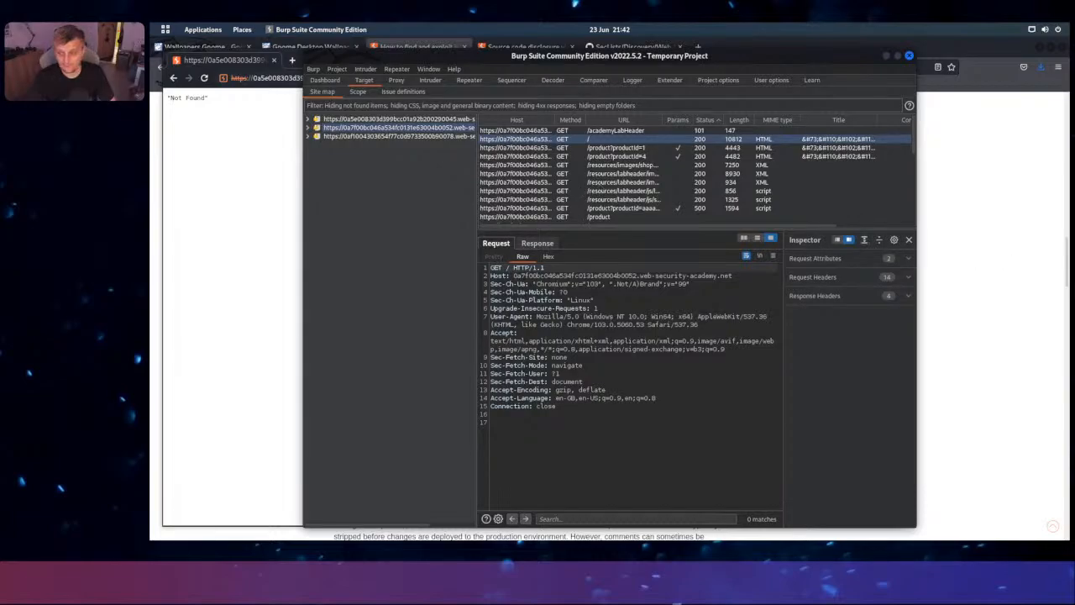
Return to the exploitation guide in Firefox and examine the error messages, debugging data and user account pages sections with their labs
key(alt+Tab)
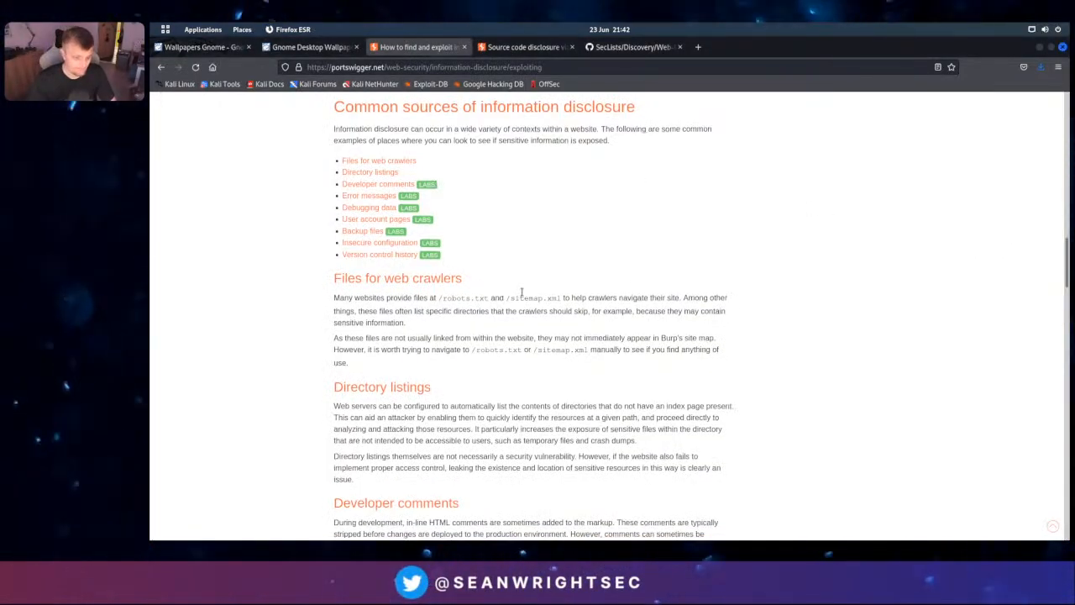
scroll(522, 294, down, 5)
scroll(522, 300, down, 2)
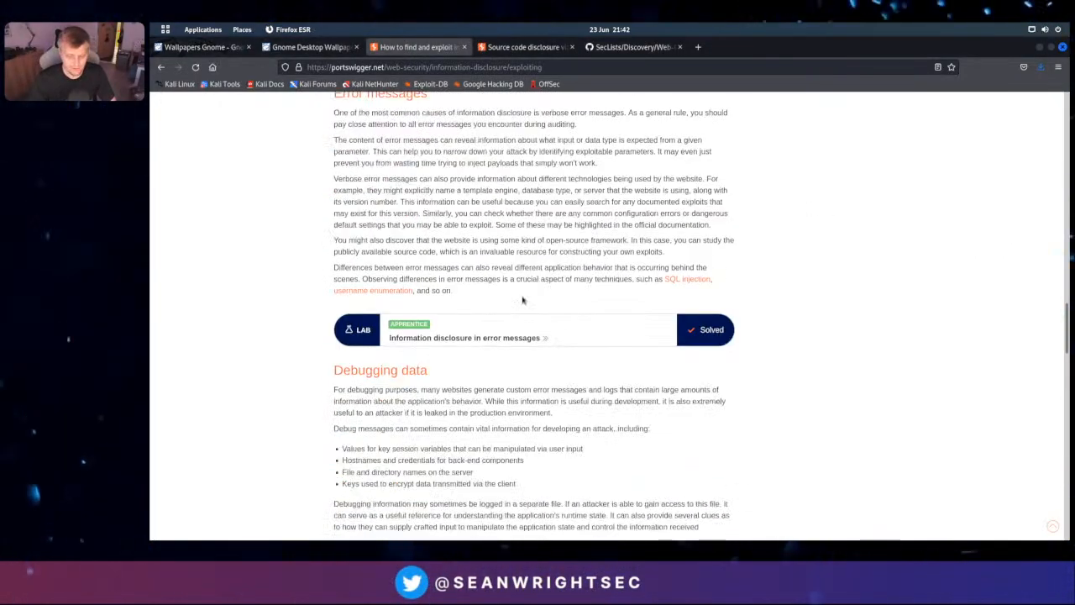
scroll(522, 300, down, 5)
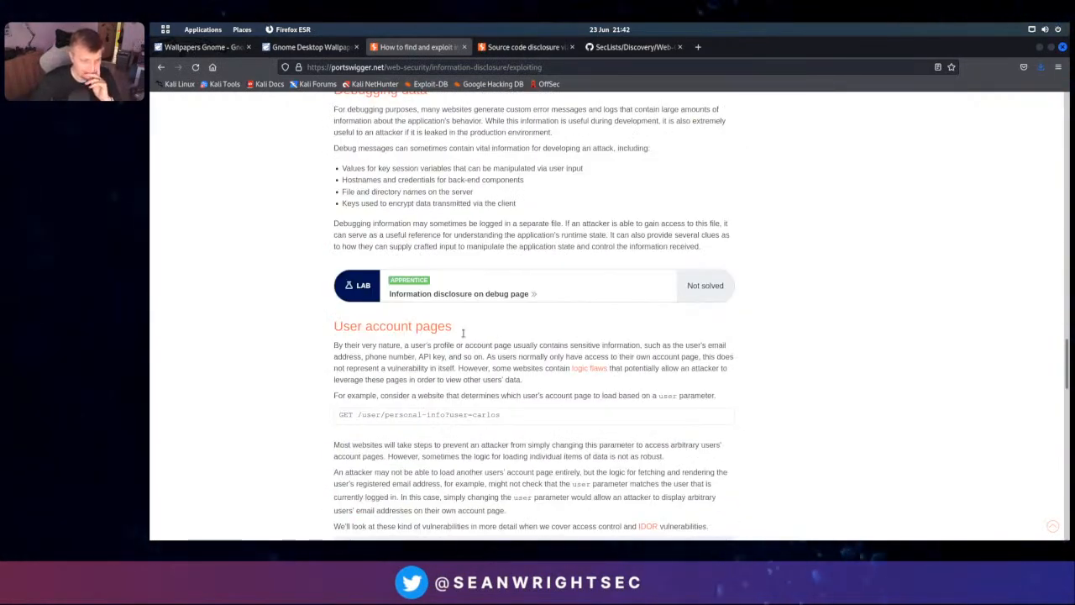
scroll(448, 375, down, 1)
scroll(446, 377, up, 4)
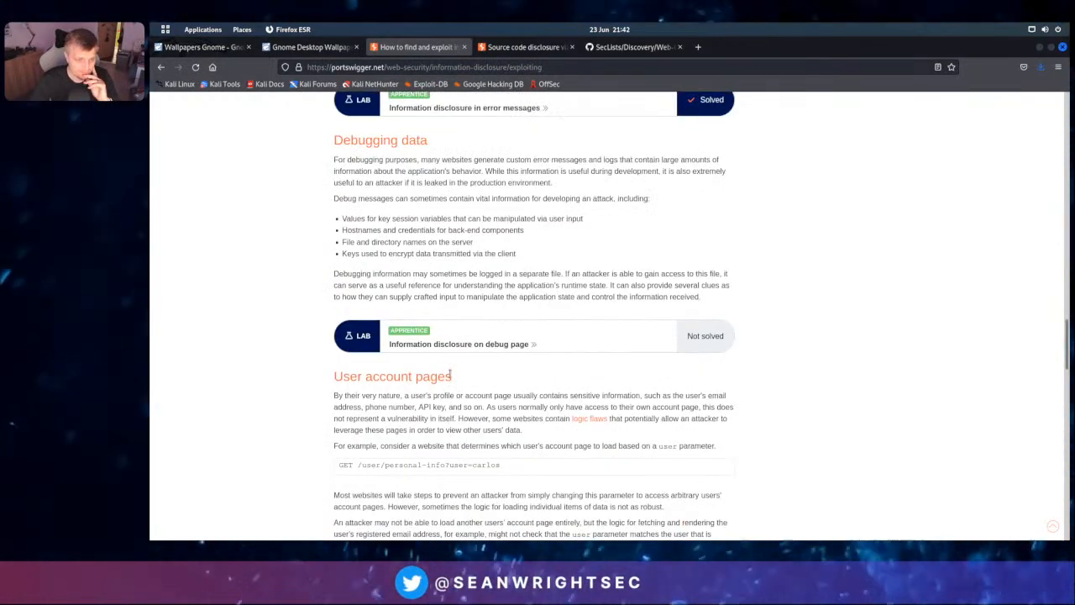
scroll(373, 410, up, 3)
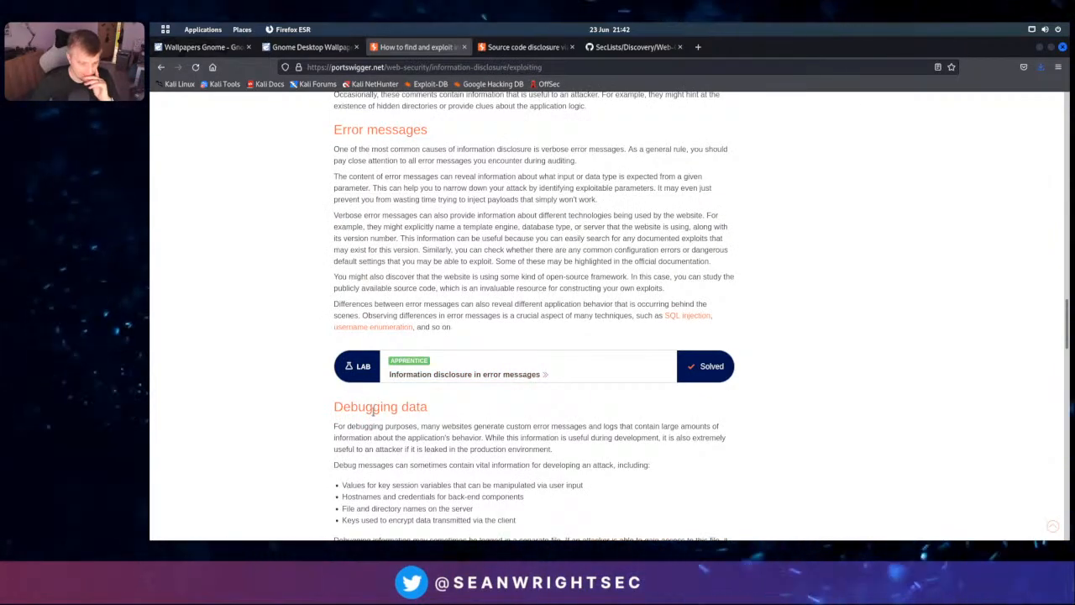
scroll(373, 411, down, 1)
scroll(373, 411, down, 1)
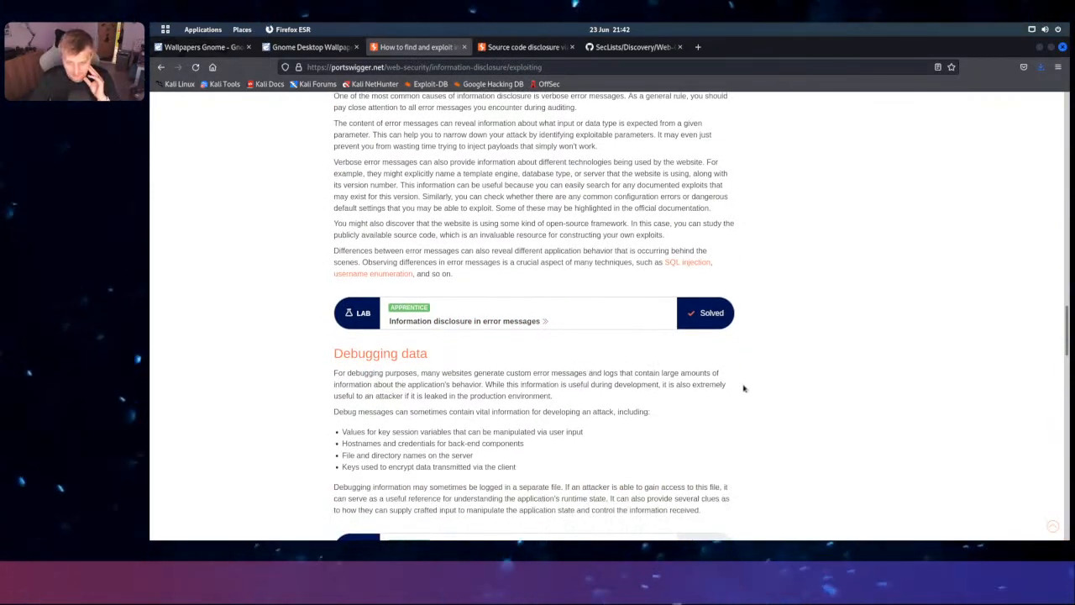
scroll(732, 412, down, 4)
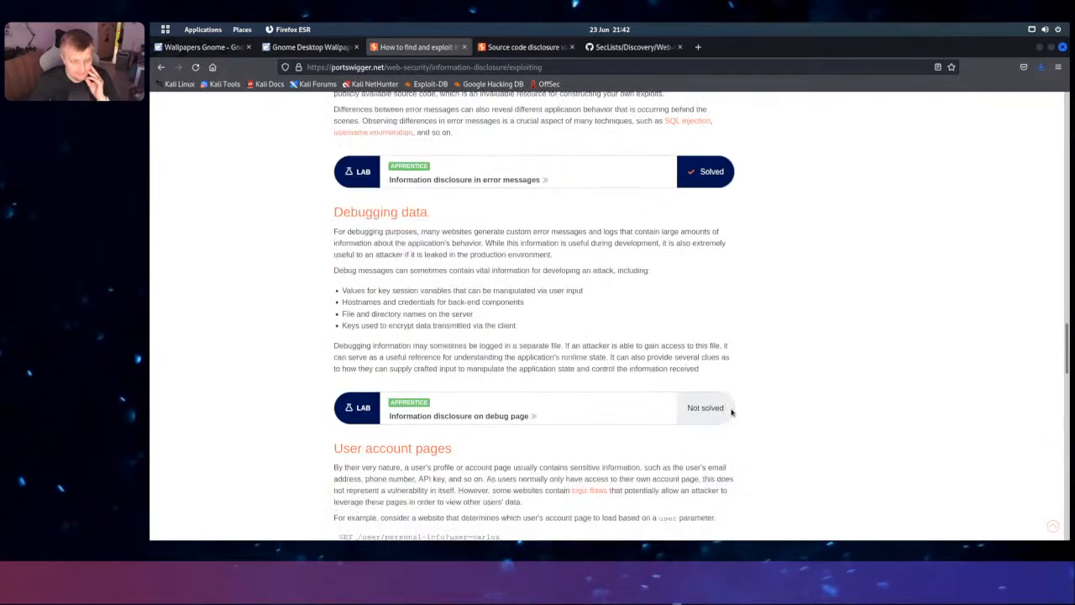
scroll(731, 411, down, 2)
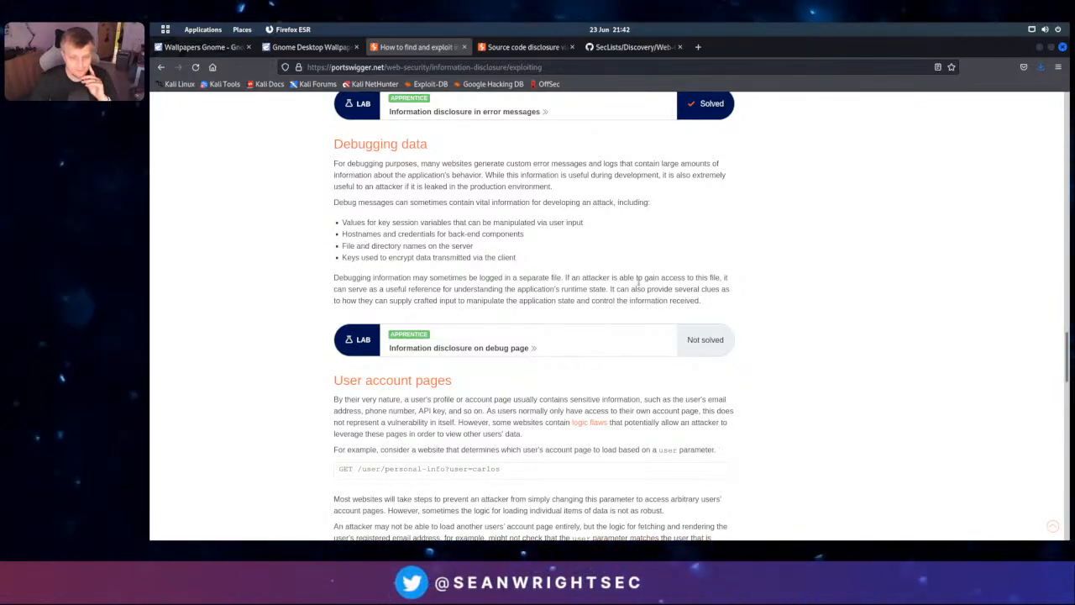
scroll(658, 314, down, 1)
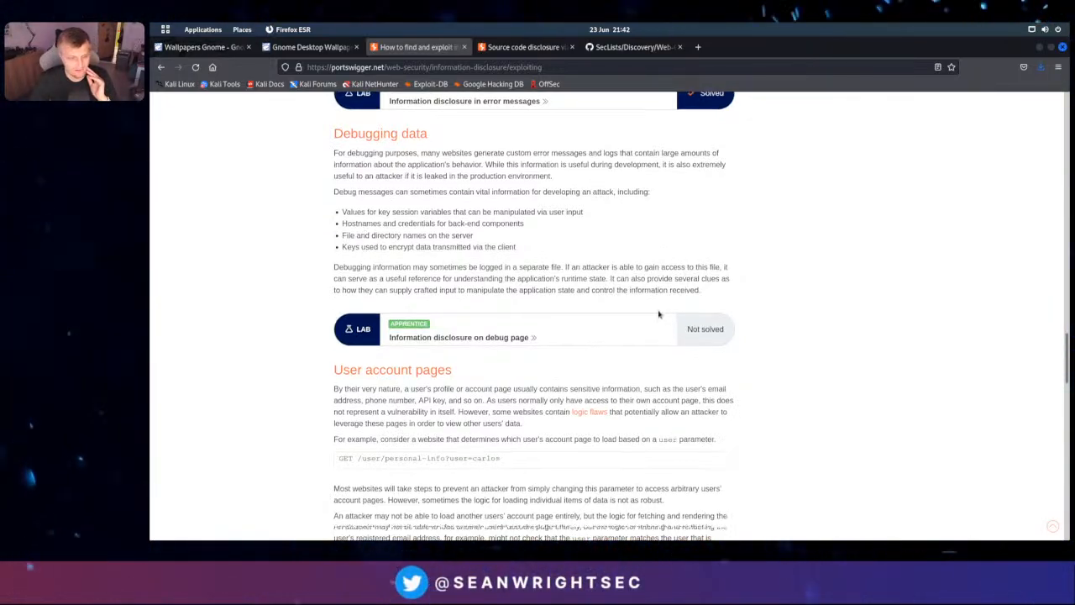
triple_click(630, 268)
click(631, 267)
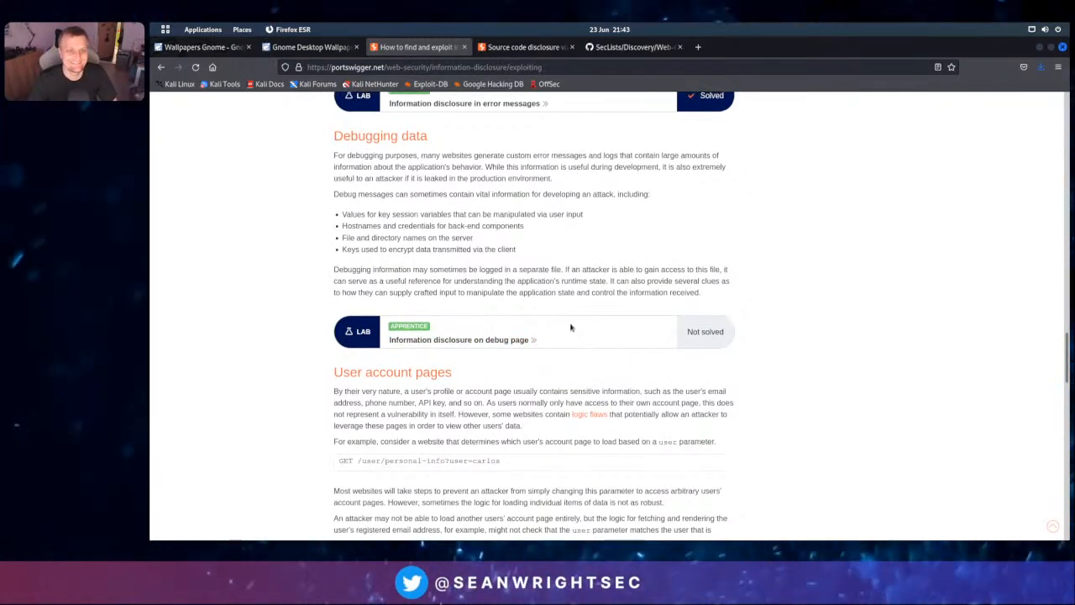
Open the full information disclosure labs list from the topic's main page, and bring up the Authentication bypass via information disclosure lab
scroll(572, 328, up, 10)
scroll(571, 327, up, 15)
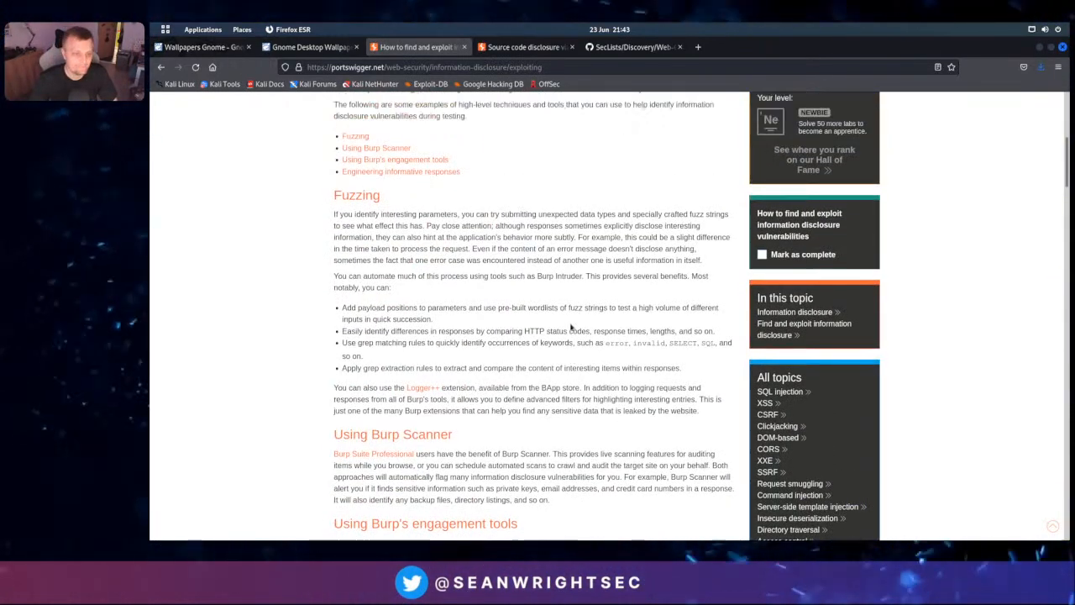
scroll(572, 328, up, 8)
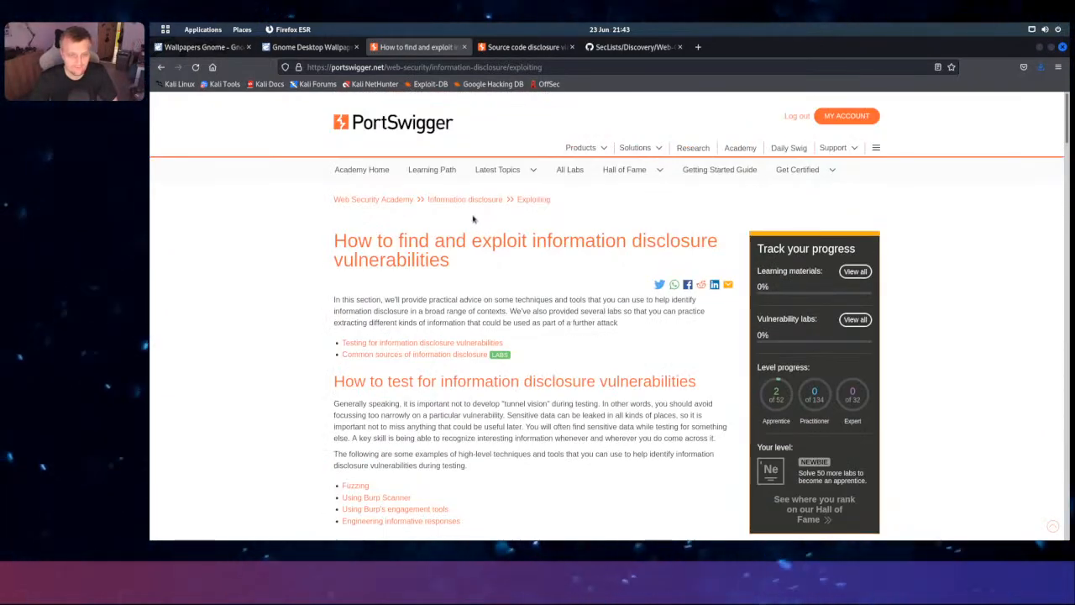
click(473, 202)
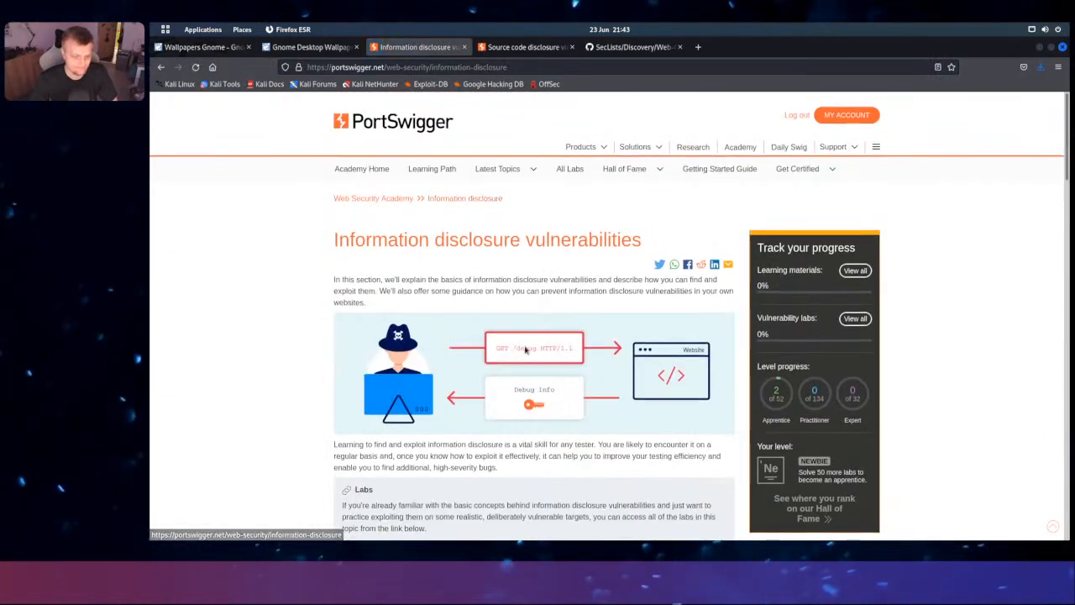
scroll(522, 350, down, 2)
scroll(504, 327, down, 4)
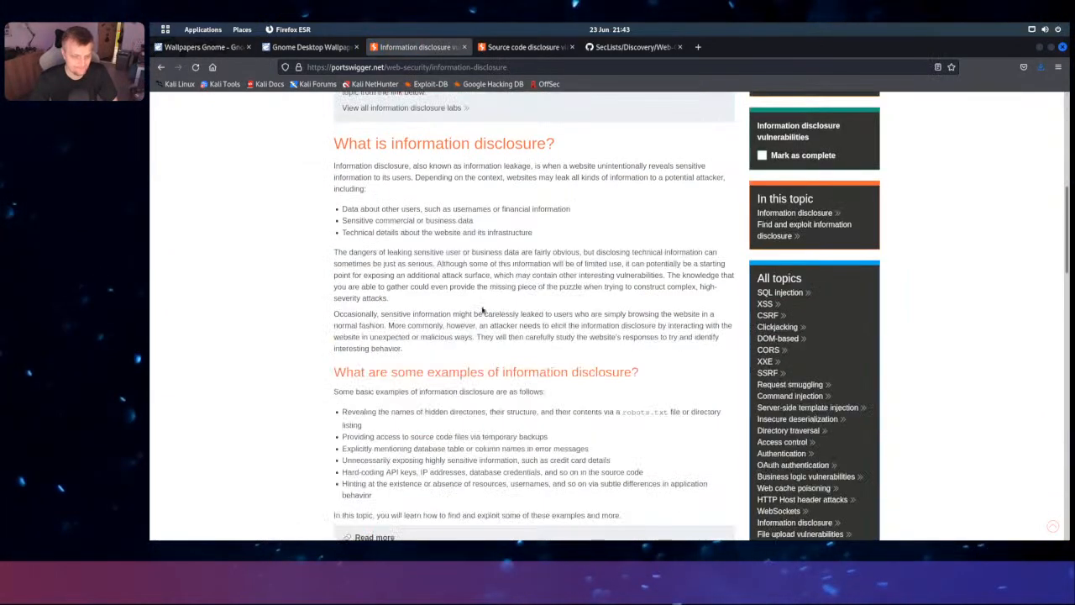
click(420, 109)
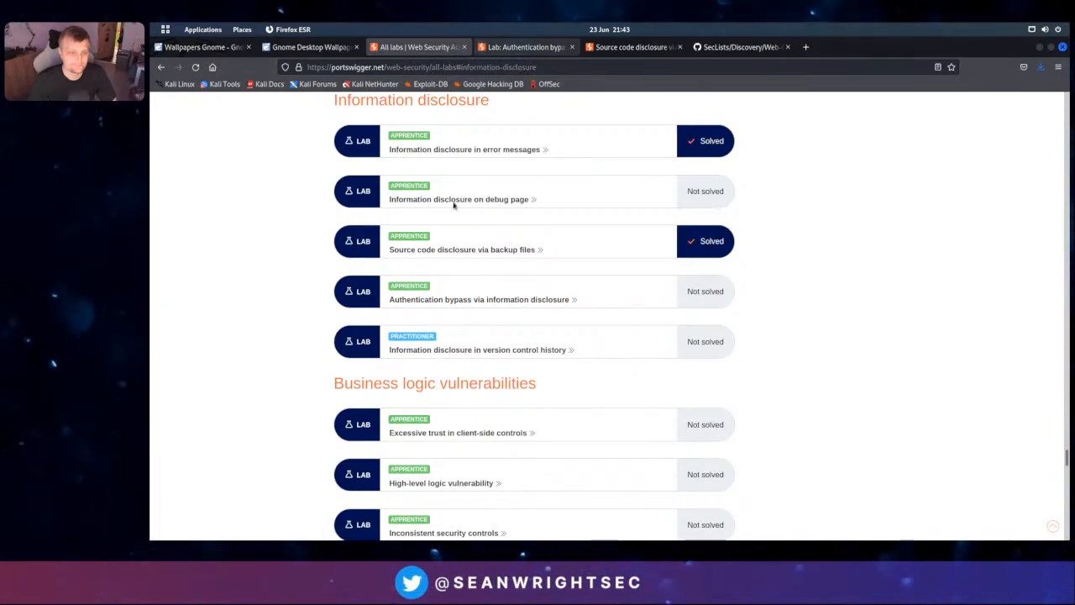
key(ctrl+Tab)
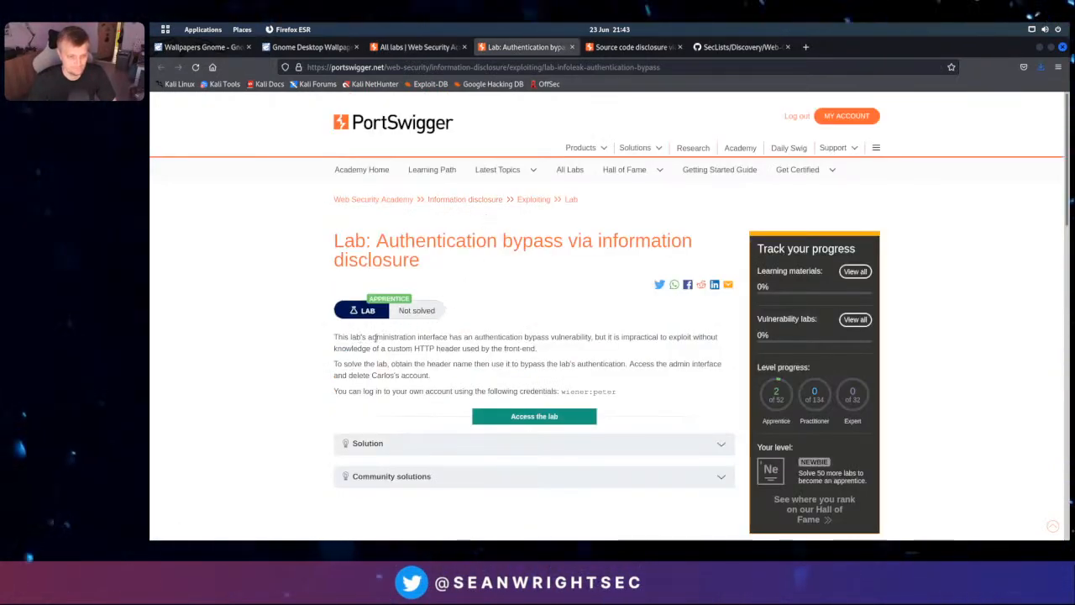
drag(361, 337, 430, 336)
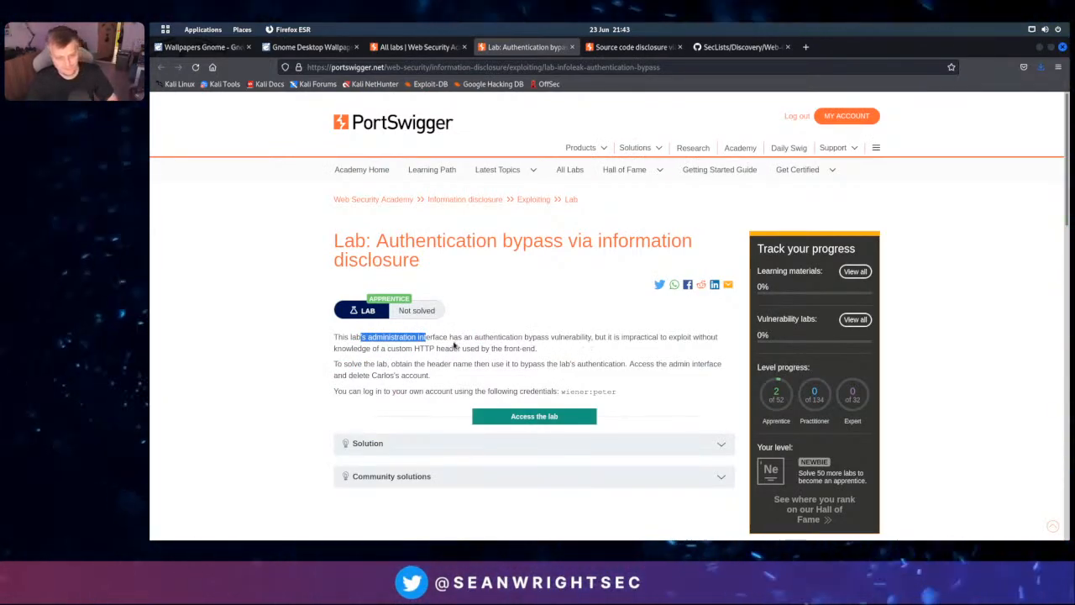
drag(481, 348, 532, 348)
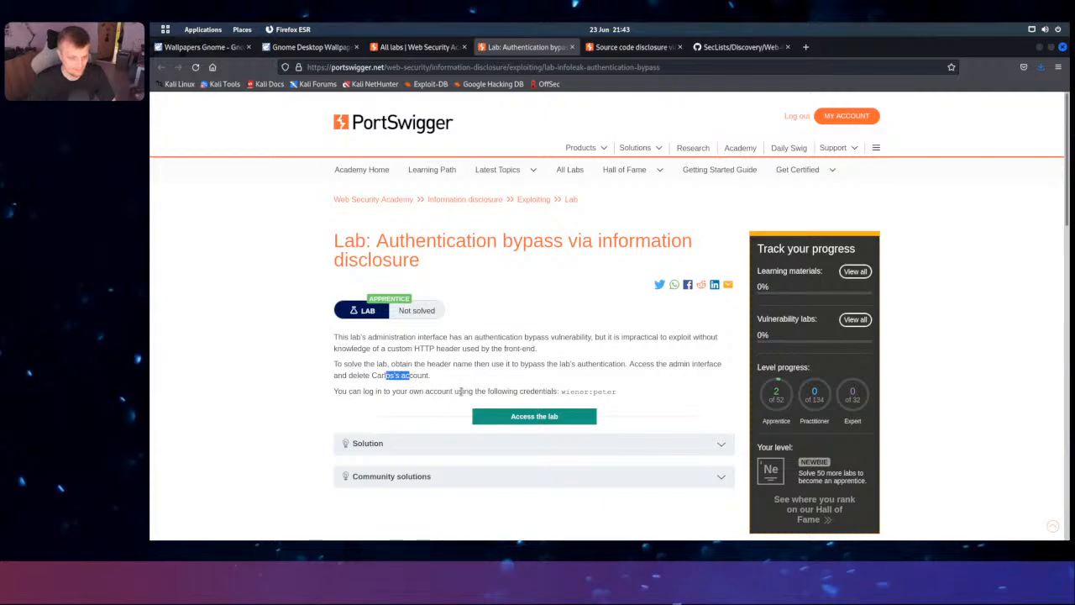
click(581, 391)
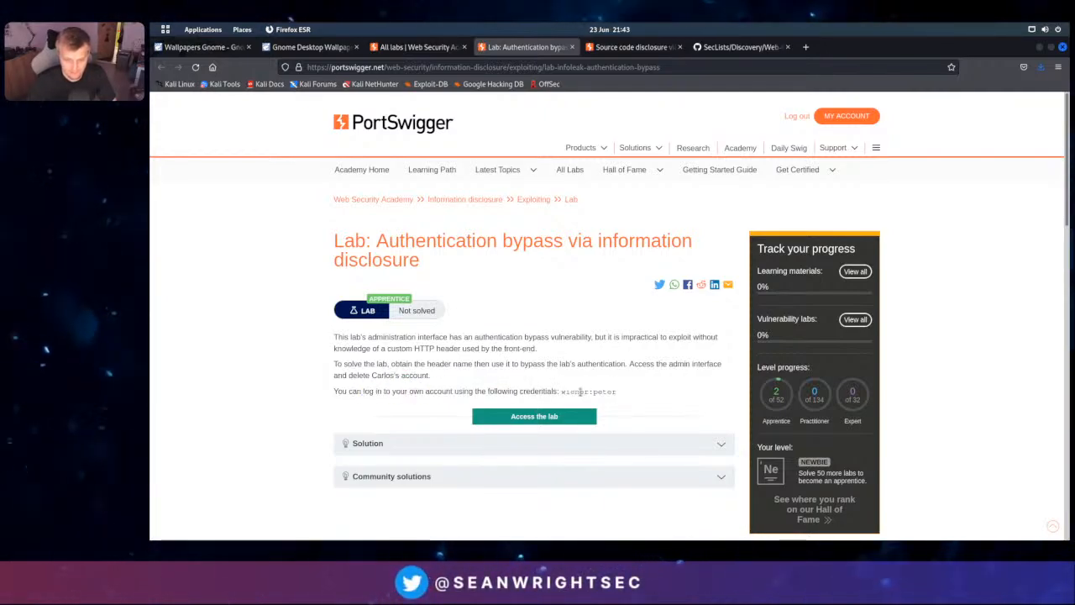
double_click(580, 391)
click(593, 393)
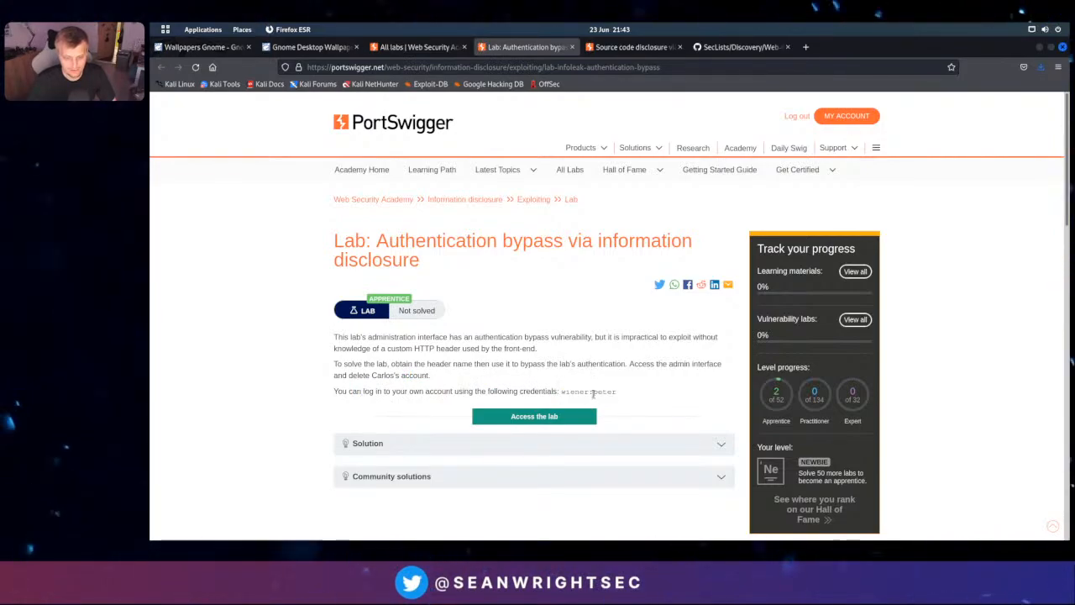
double_click(594, 392)
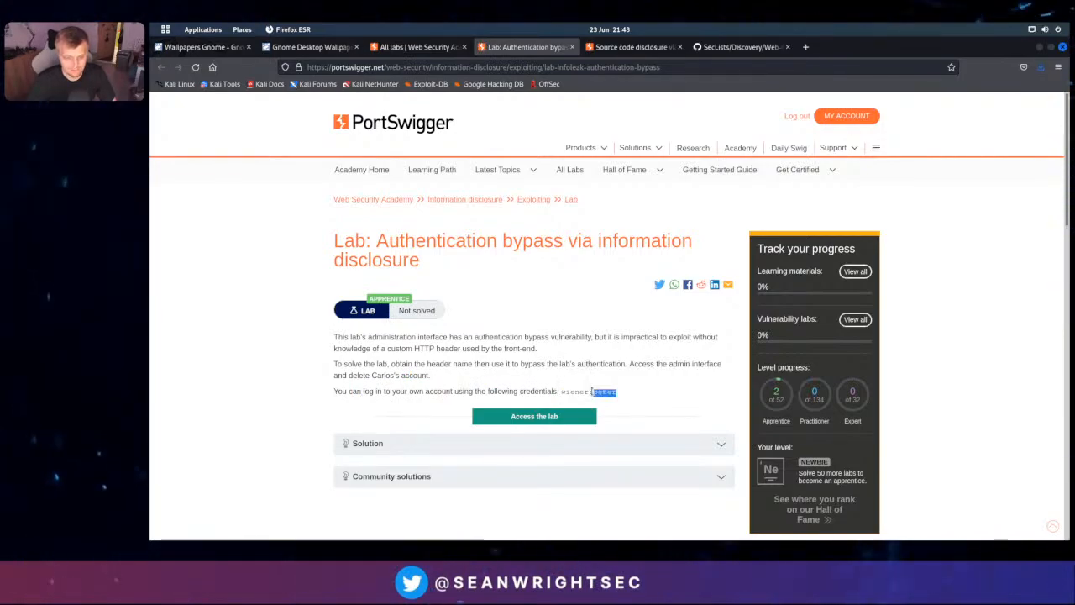
Launch the Authentication bypass via information disclosure lab and open its copied site address in a new tab in Chromium
click(534, 417)
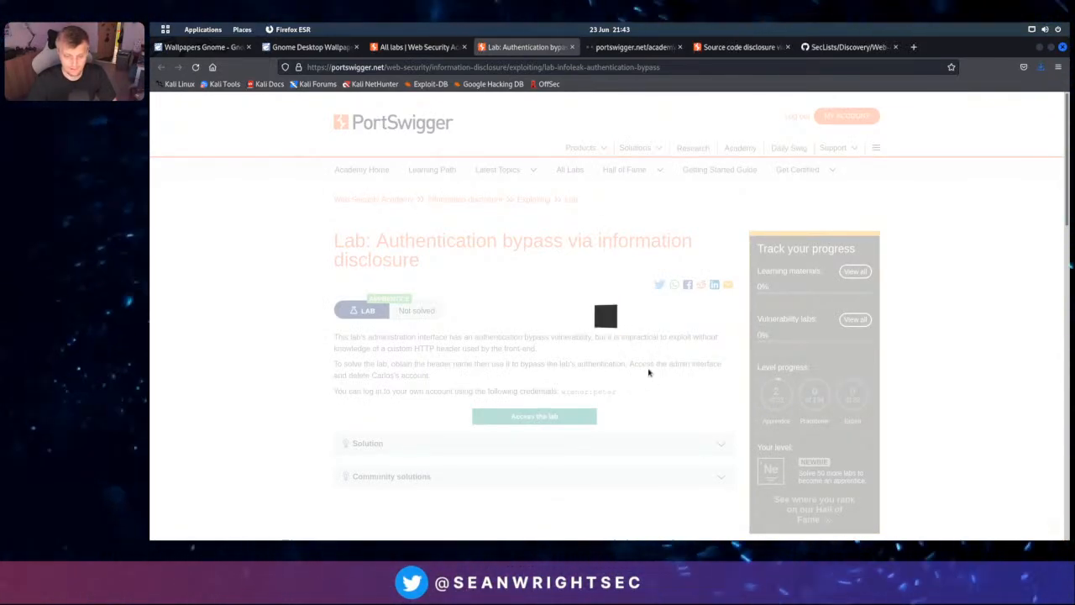
click(636, 50)
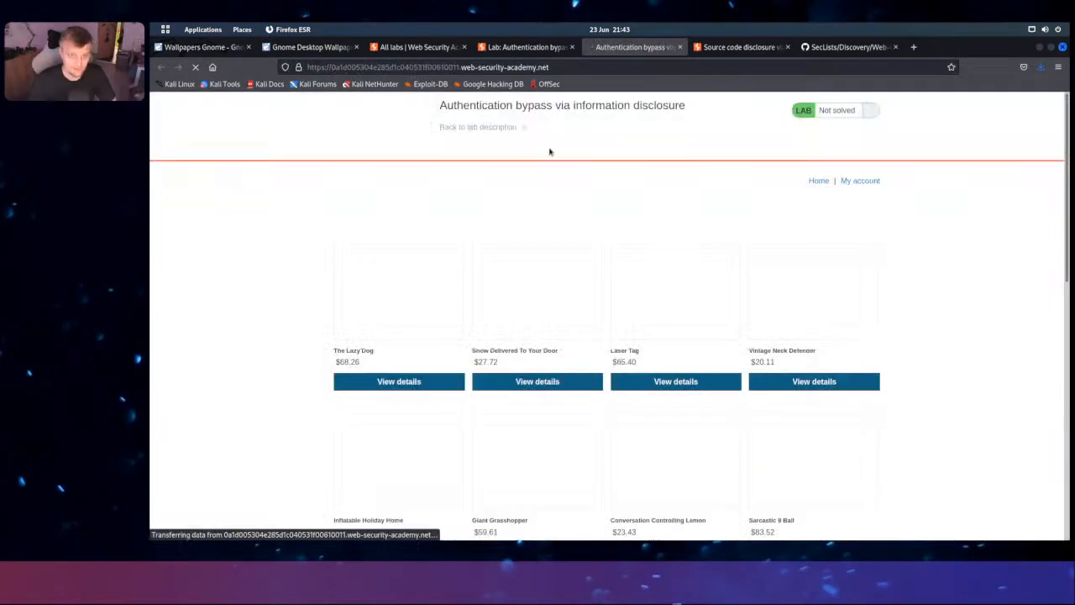
click(556, 67)
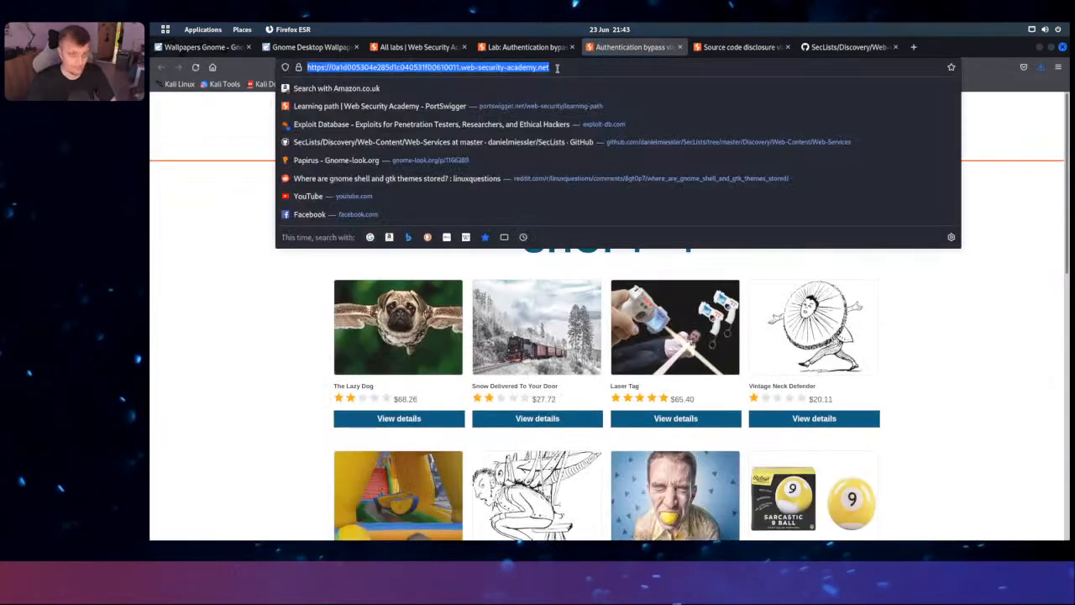
key(alt+Tab)
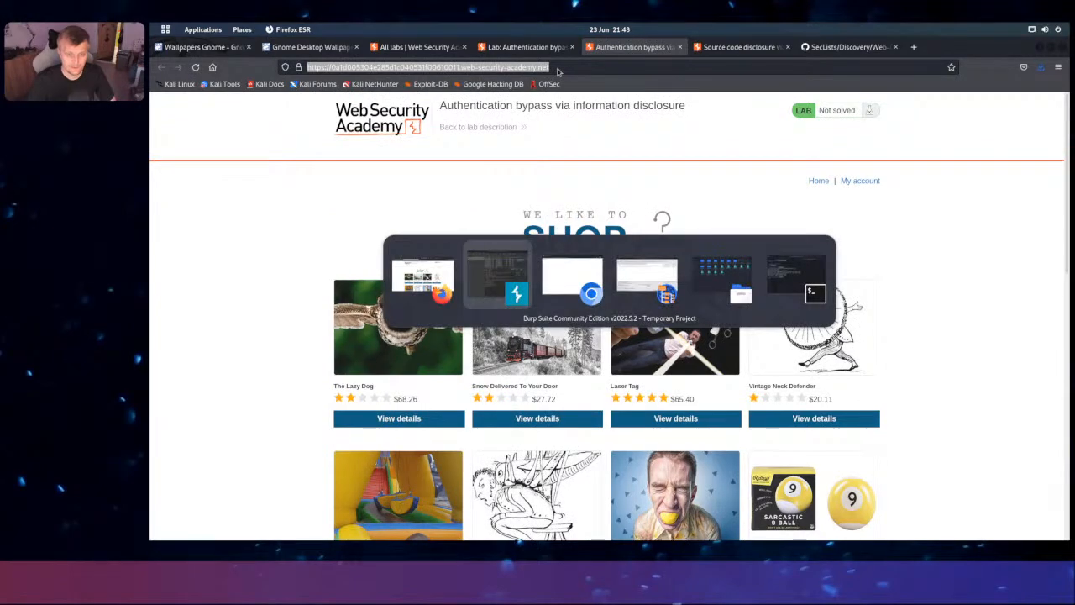
key(Tab)
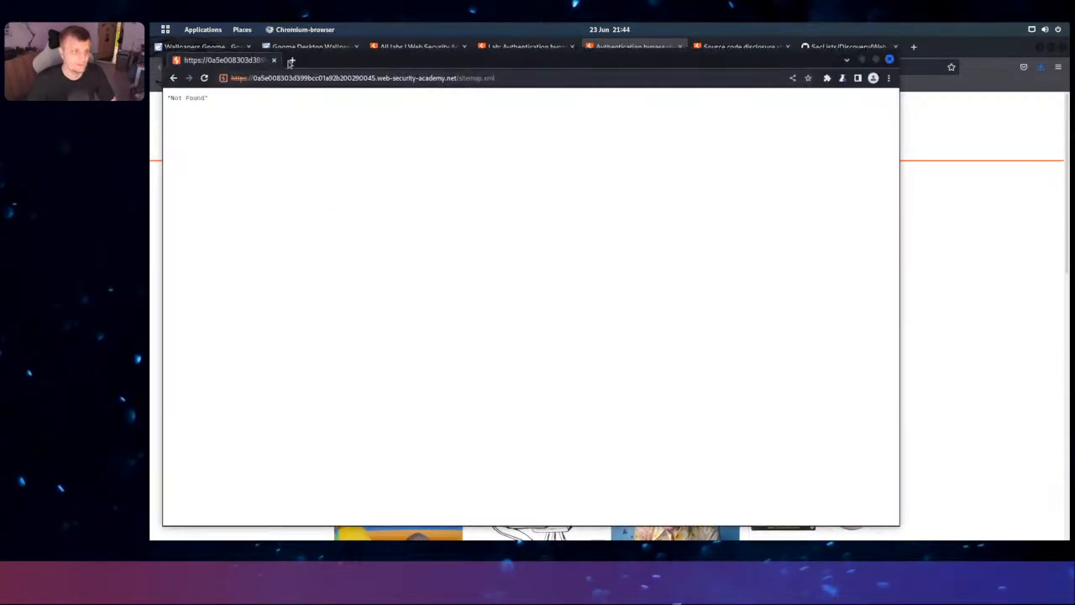
click(291, 59)
text(https://0a1d005304e285d1c040531f006d0011.web-security-academy.net/)
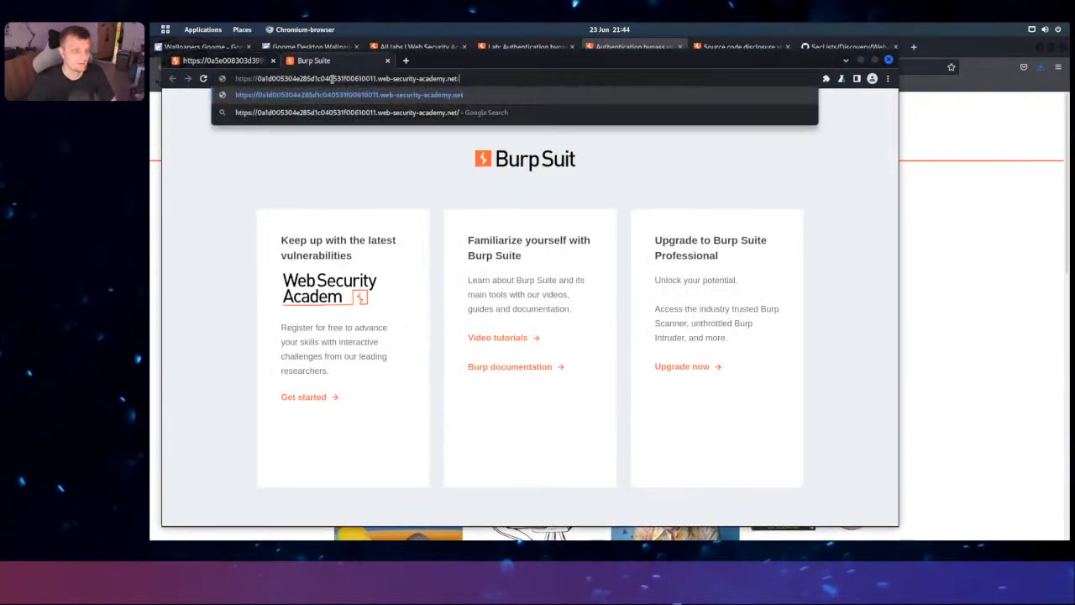
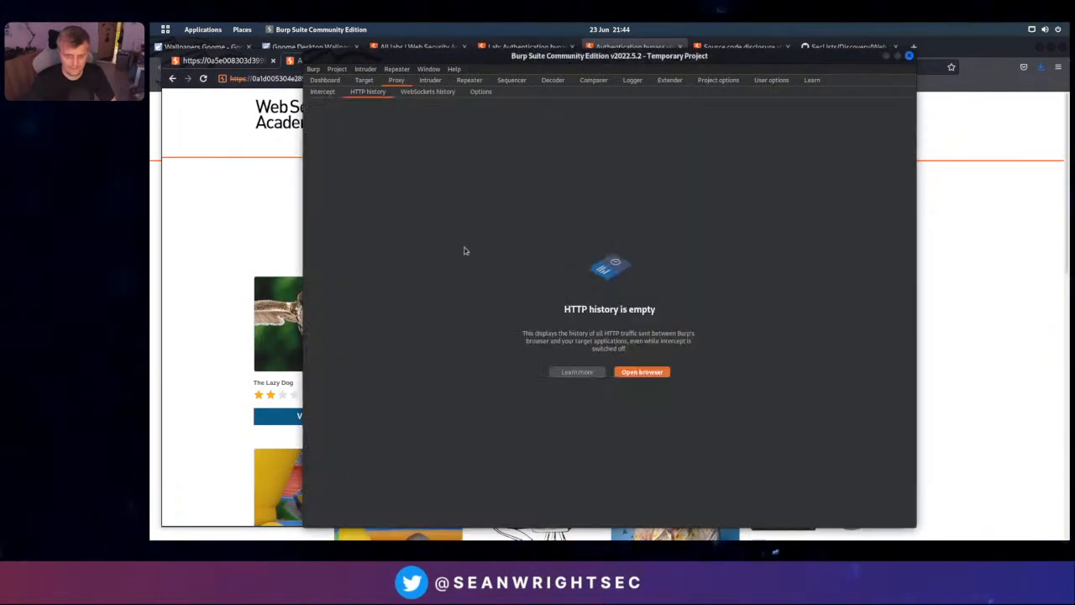
Log in to the lab site's account page in Chromium with the username and password supplied in the lab description
click(240, 183)
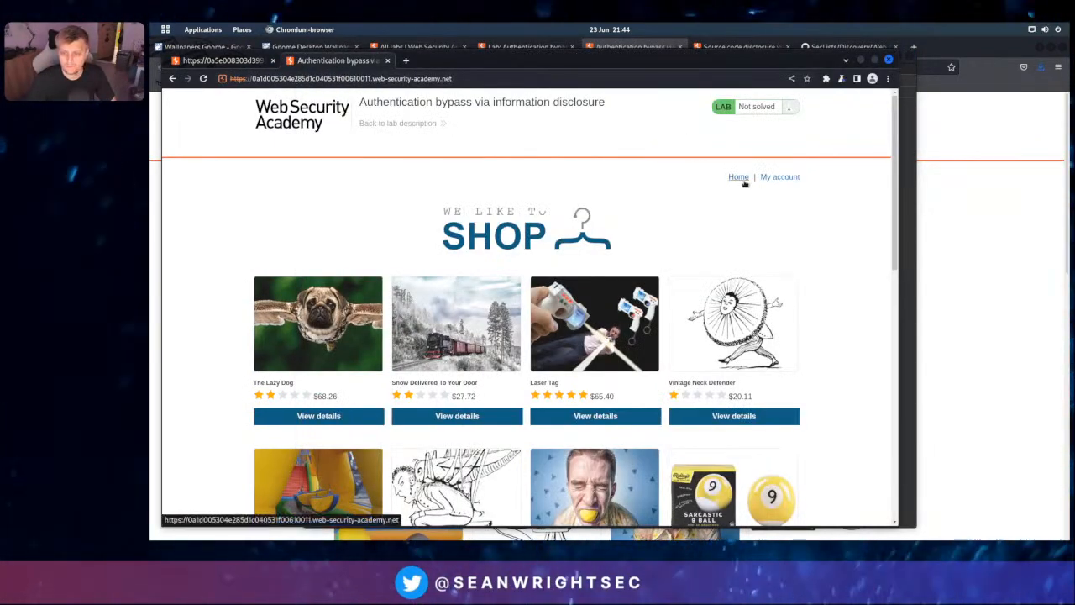
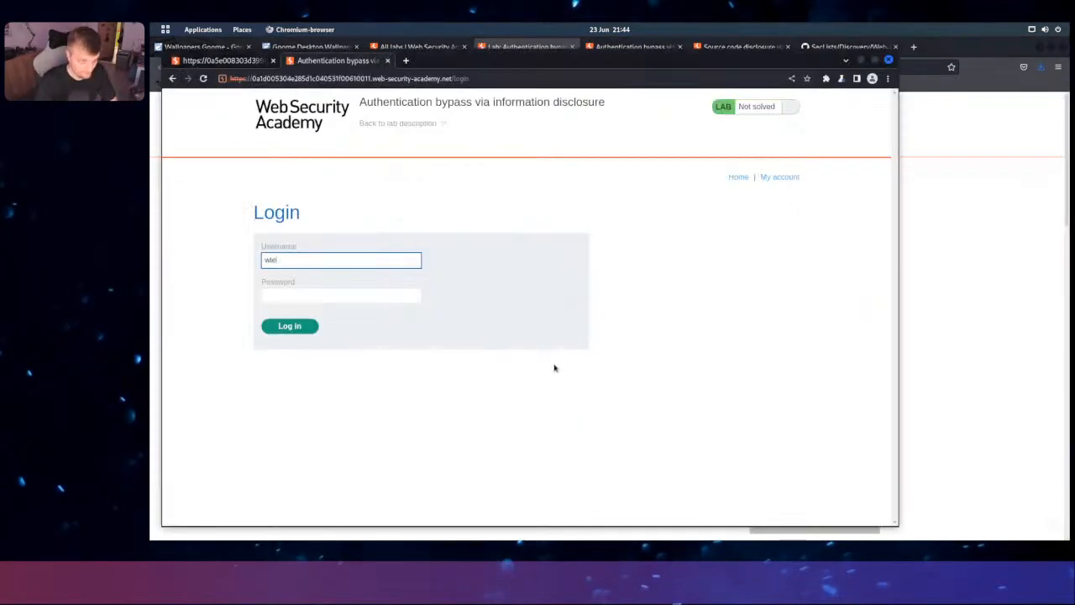
key(alt+Tab)
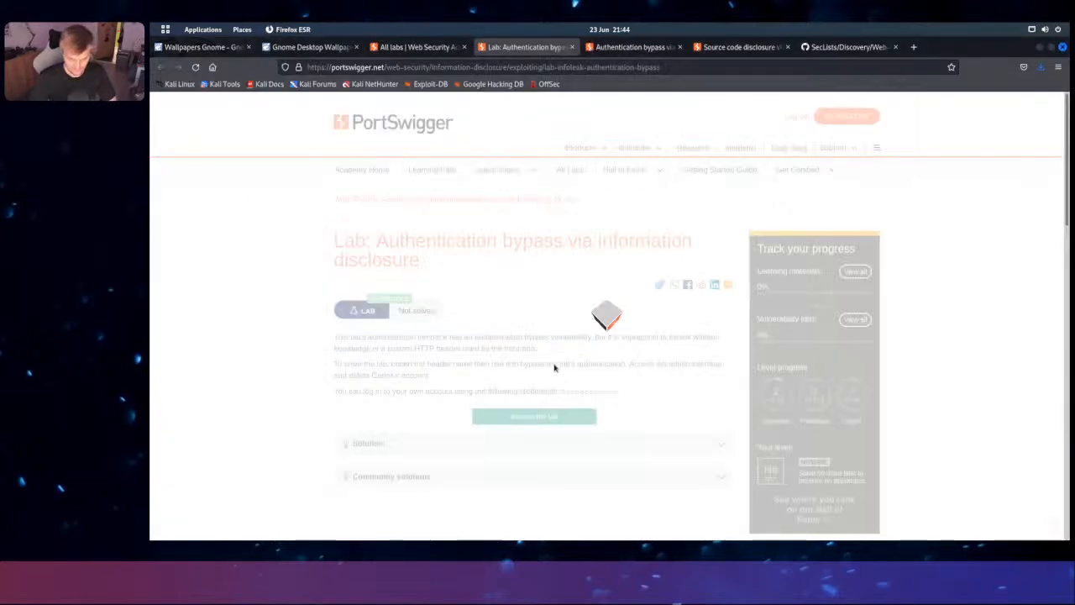
key(alt+Tab)
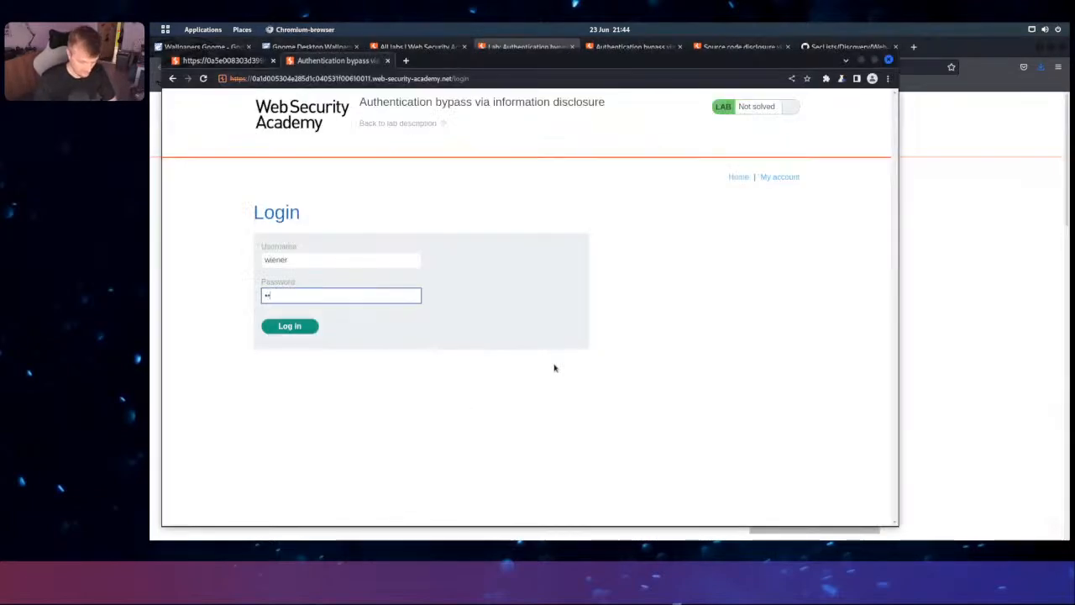
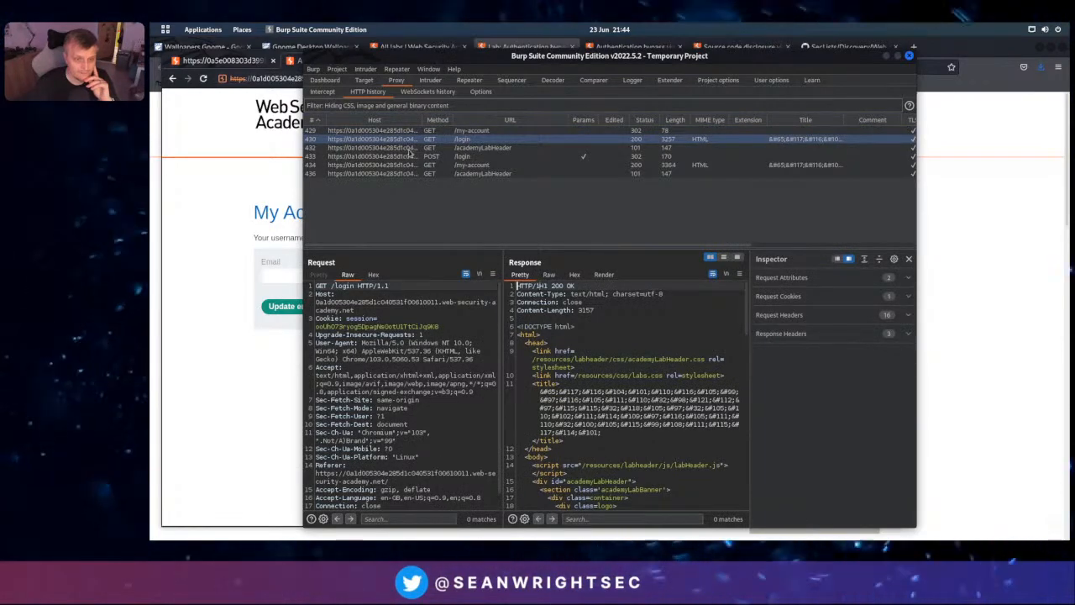
Examine the POST /login, GET /my-account and GET /academyLabHeader requests and their responses in Burp Suite's HTTP history for custom headers
click(409, 156)
scroll(439, 417, down, 3)
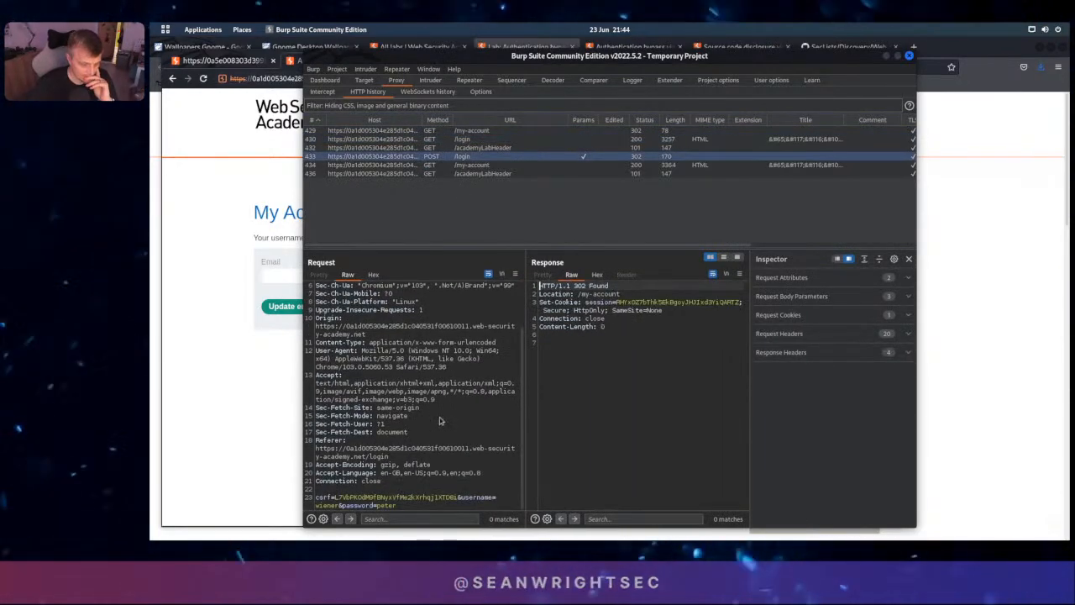
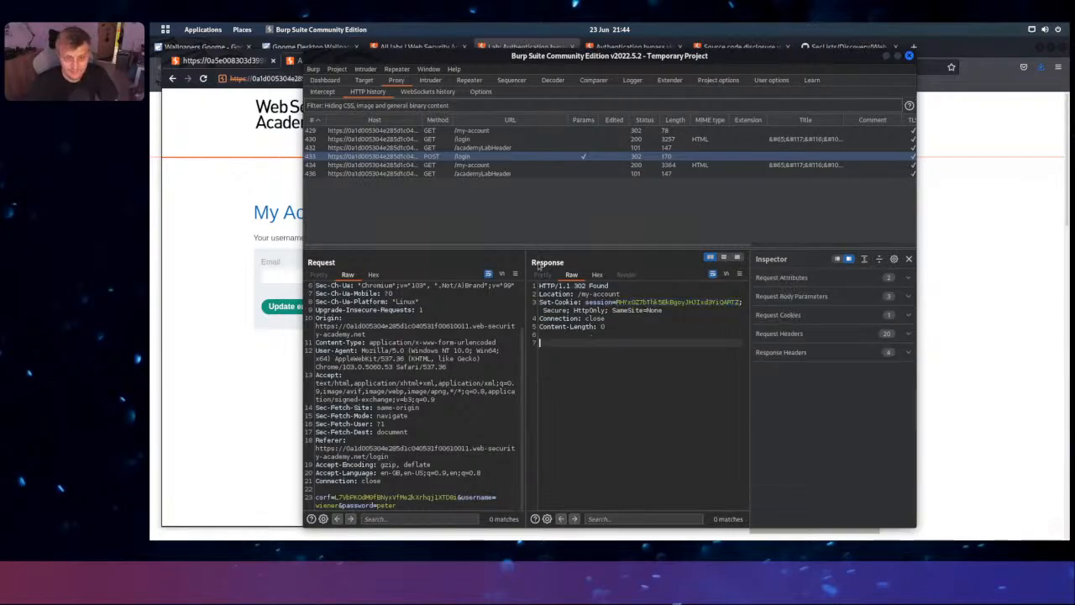
click(471, 166)
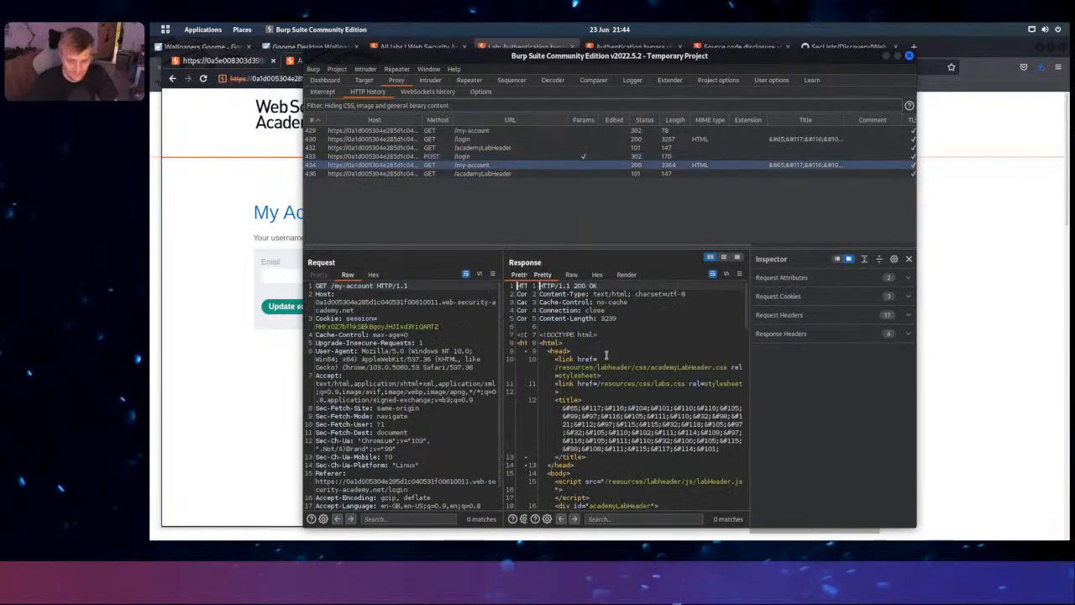
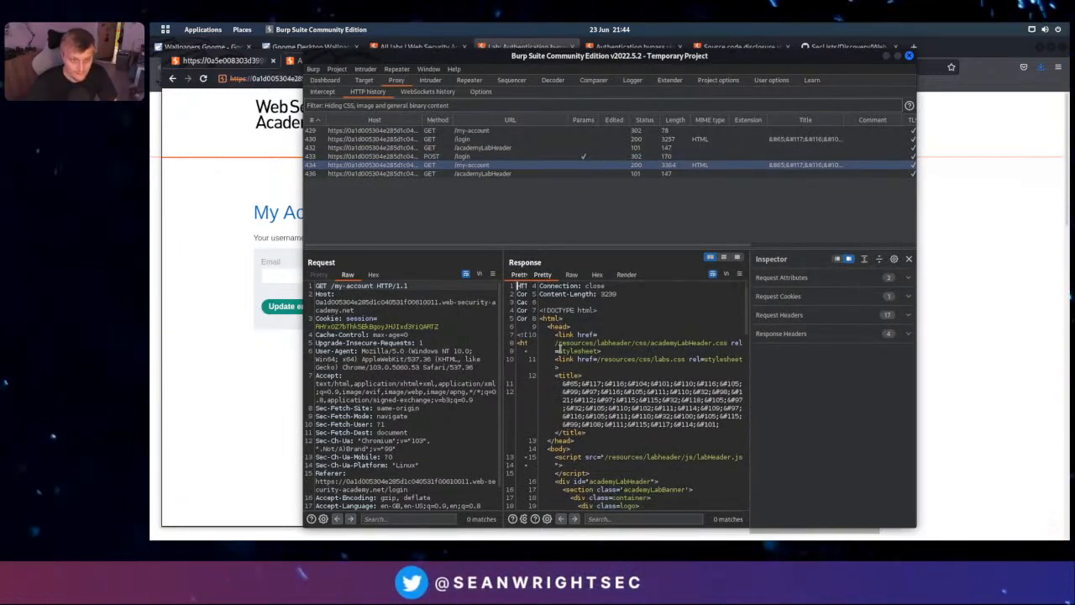
scroll(559, 353, down, 5)
scroll(564, 359, down, 3)
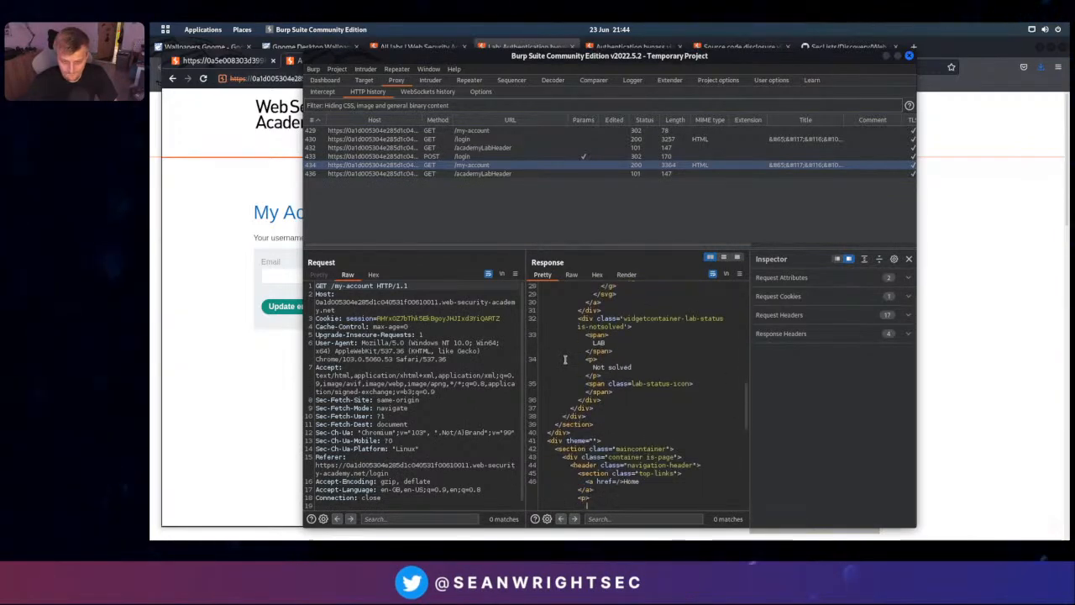
scroll(566, 428, up, 10)
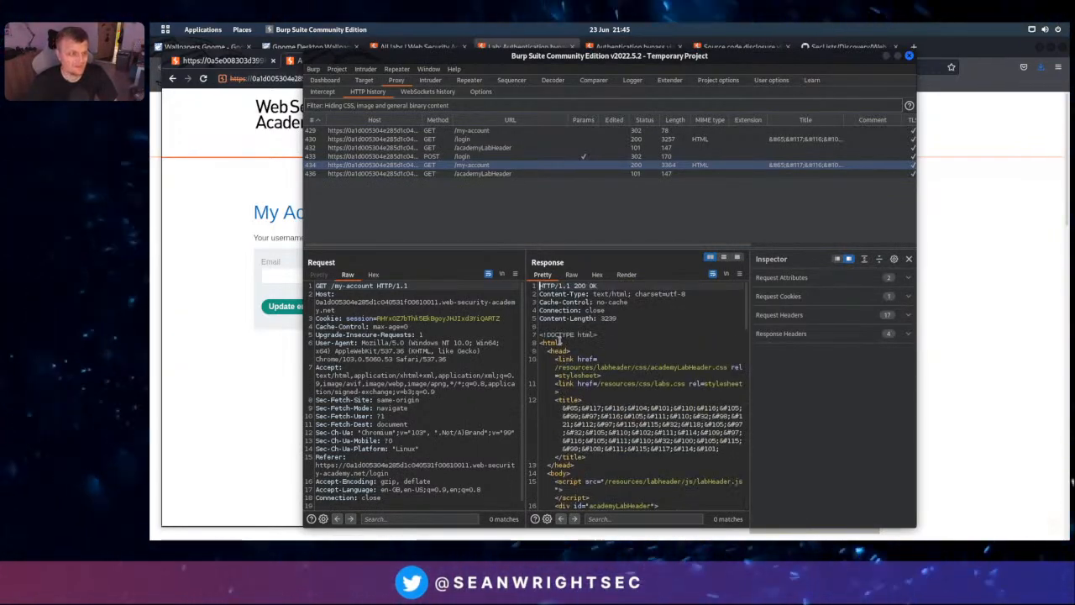
click(618, 351)
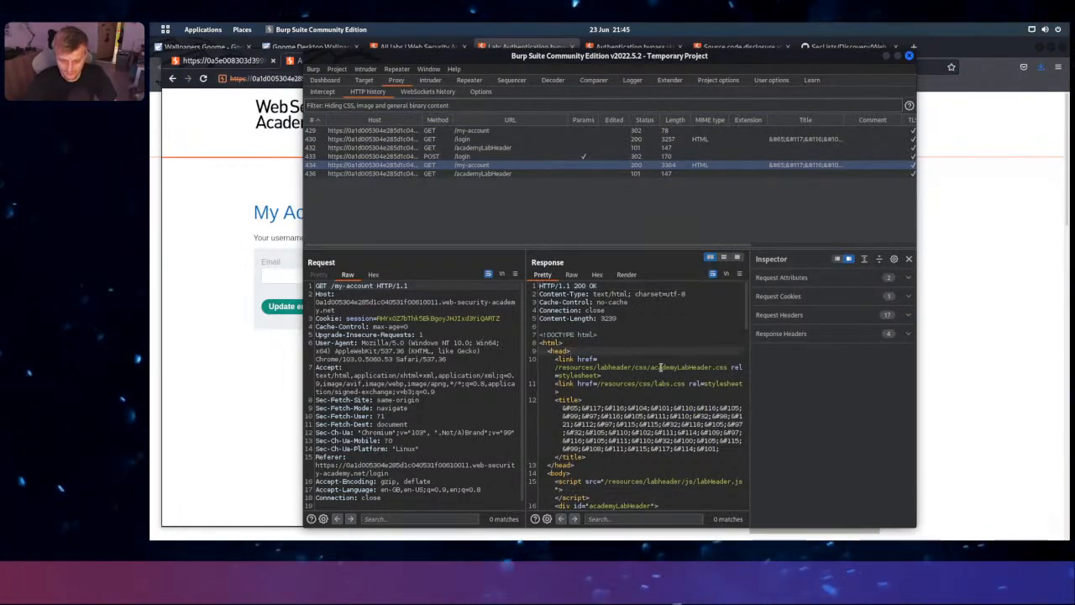
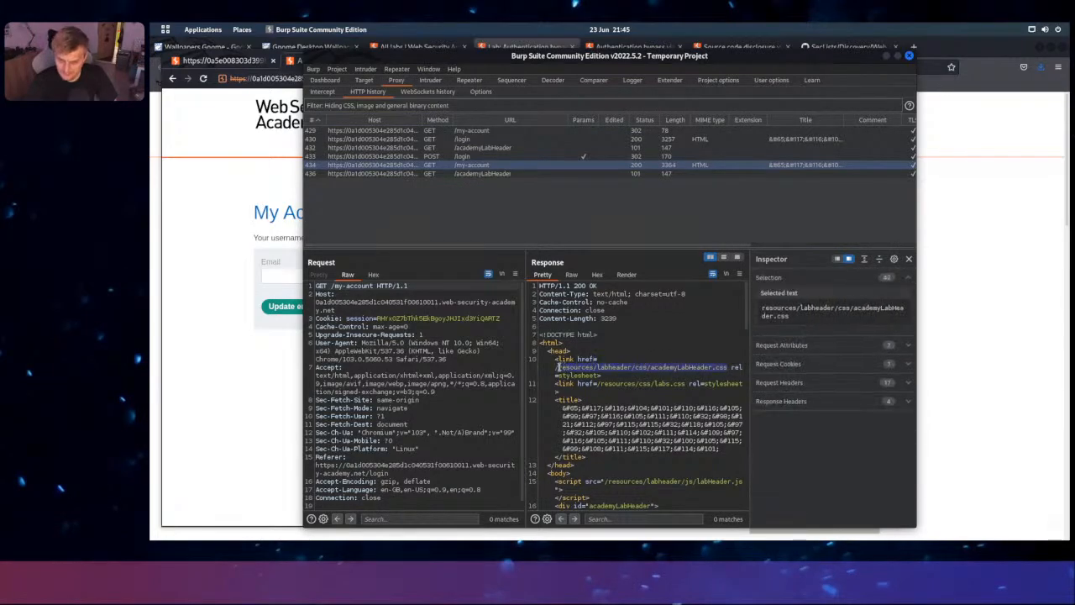
click(486, 174)
click(593, 336)
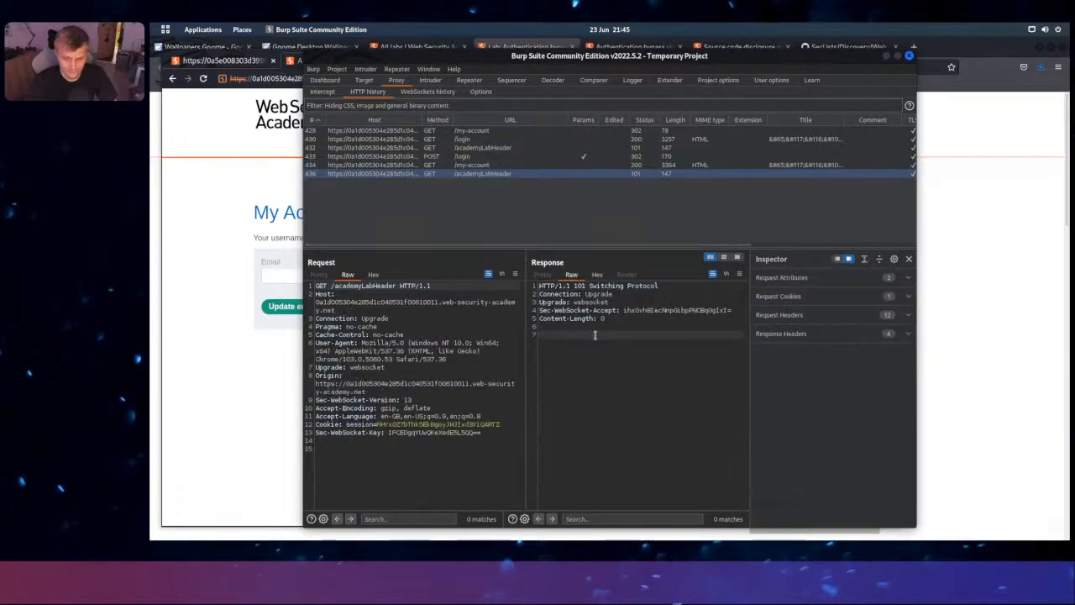
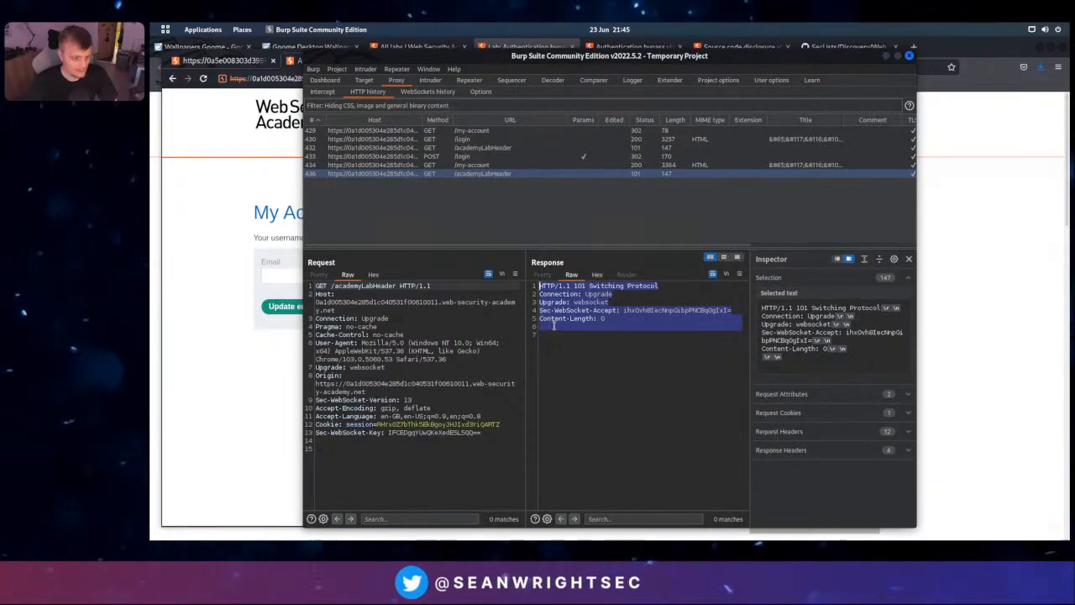
click(494, 320)
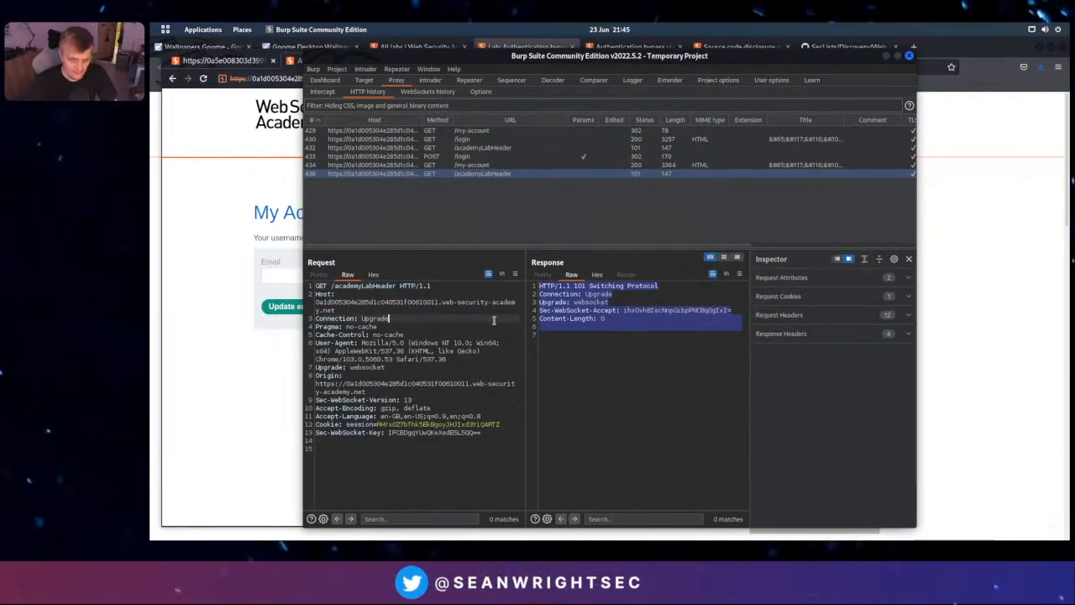
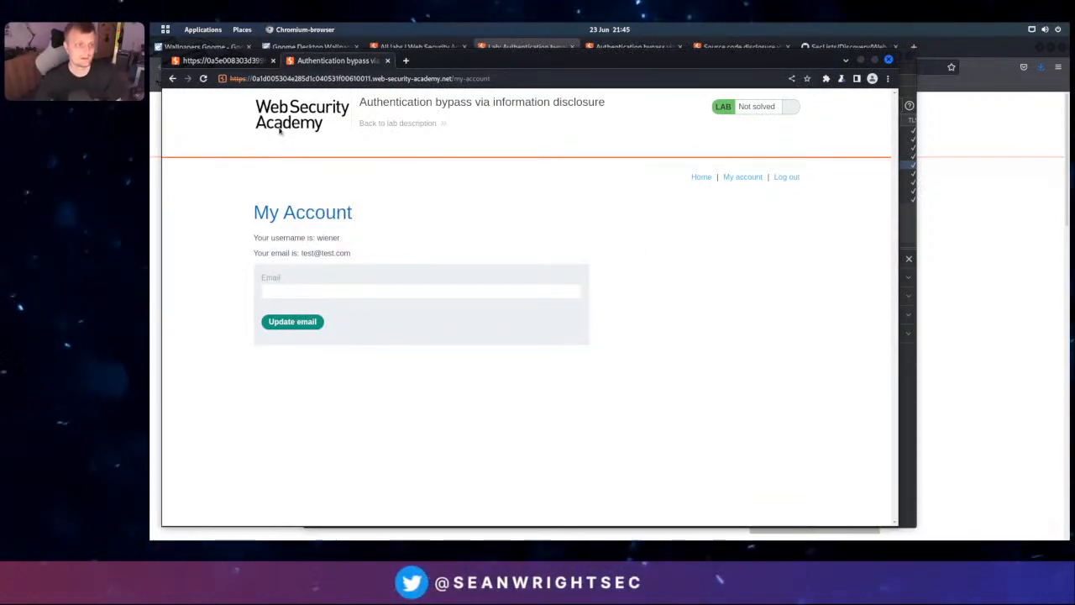
Recheck the lab description in Firefox and examine the POST /my-account/change-email request in Burp Suite's HTTP history
click(417, 48)
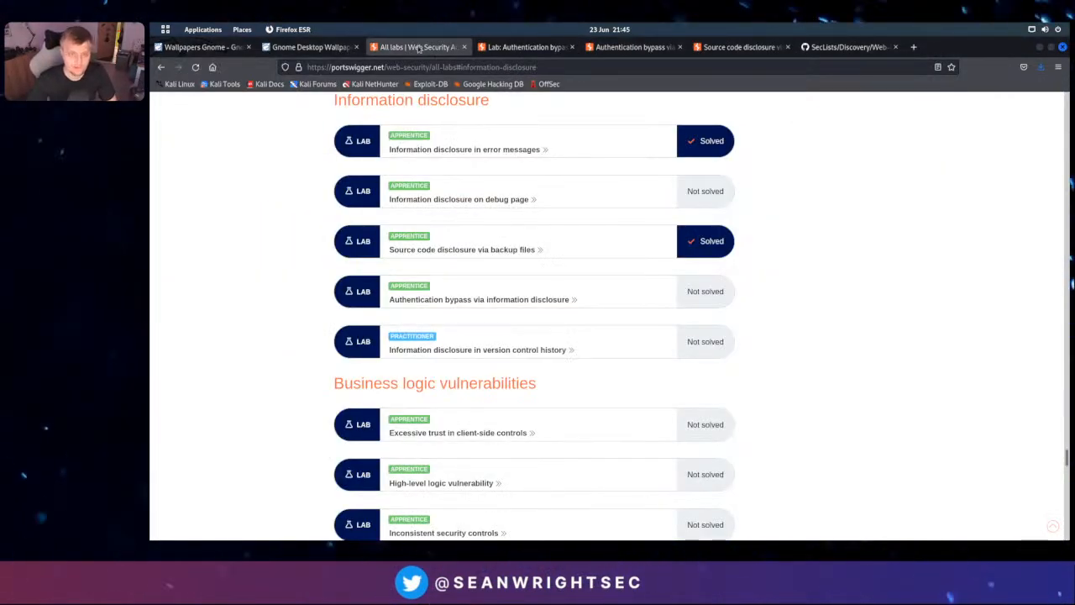
click(517, 46)
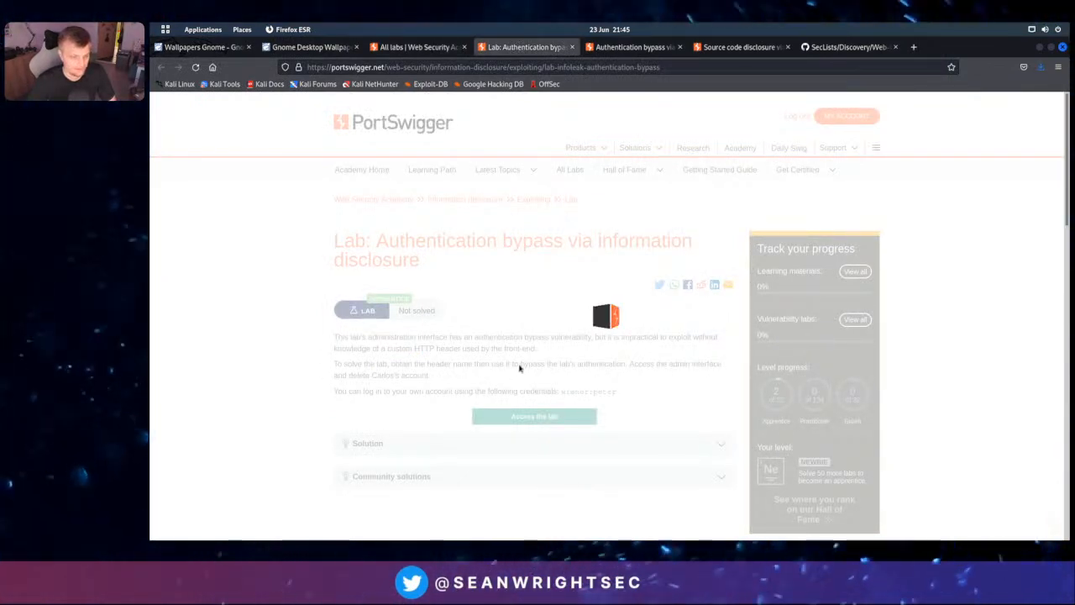
key(alt+Tab)
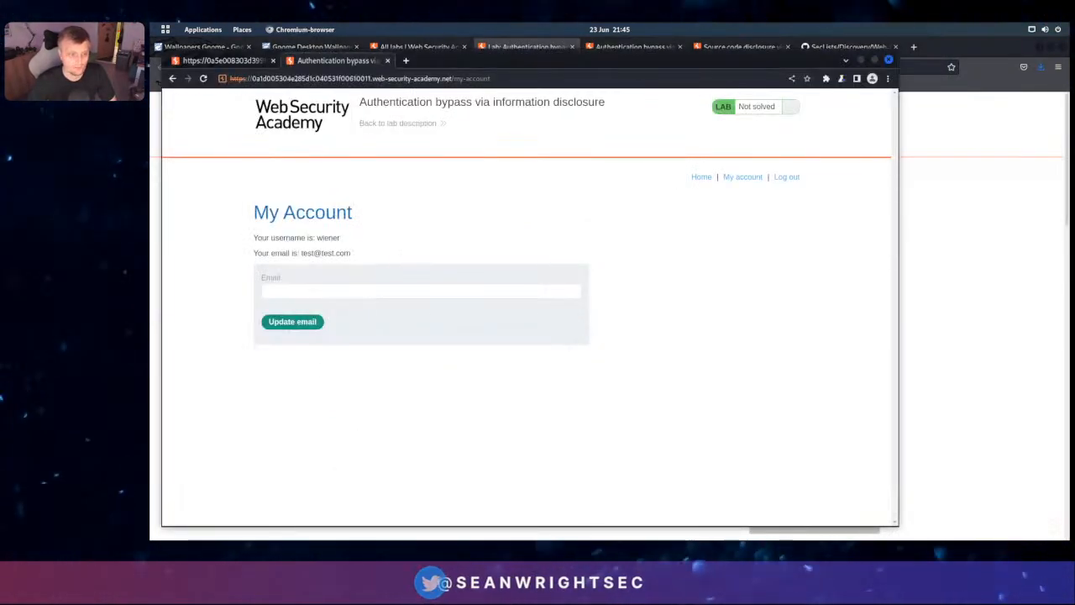
key(alt+Tab)
key(alt+Tab)
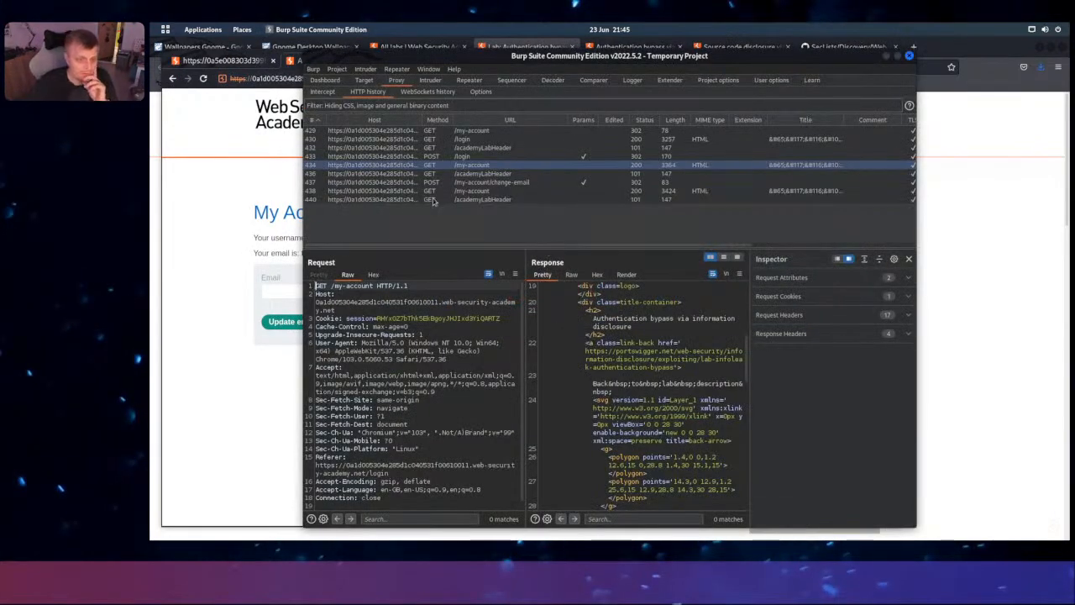
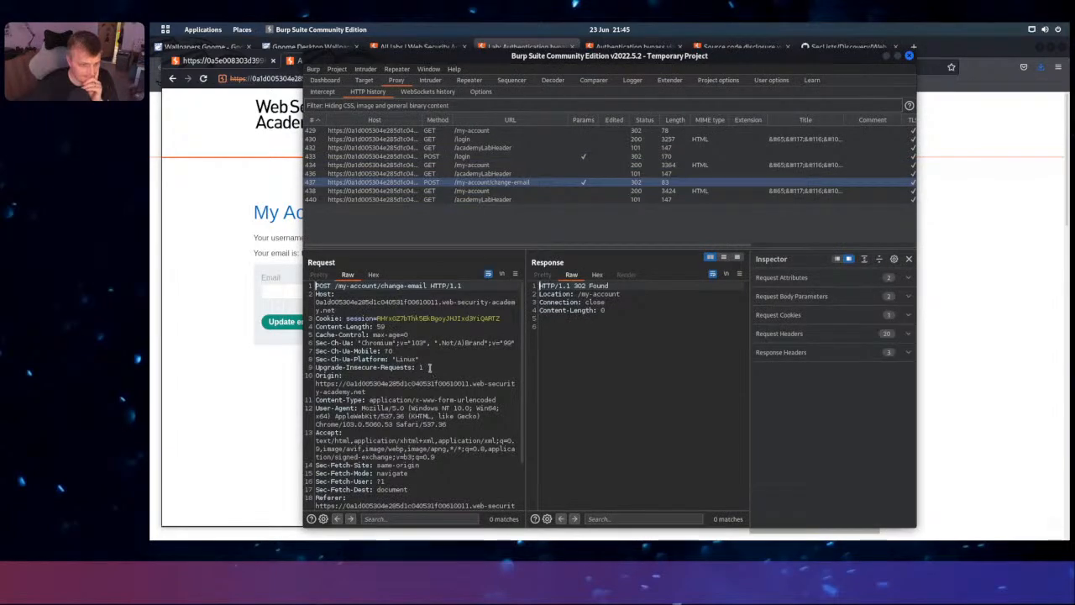
scroll(429, 367, down, 3)
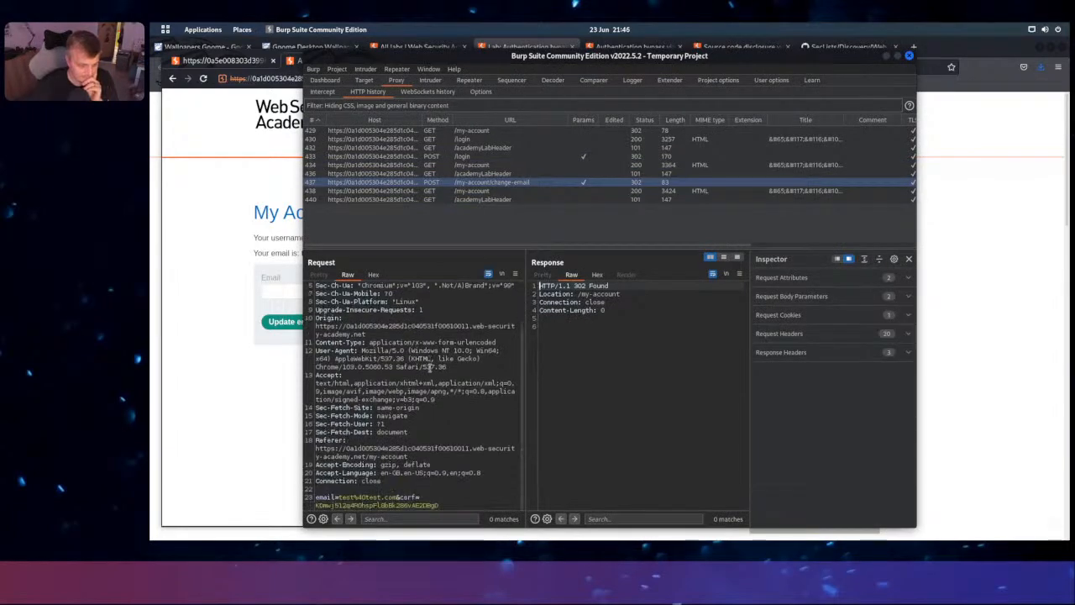
scroll(430, 368, up, 3)
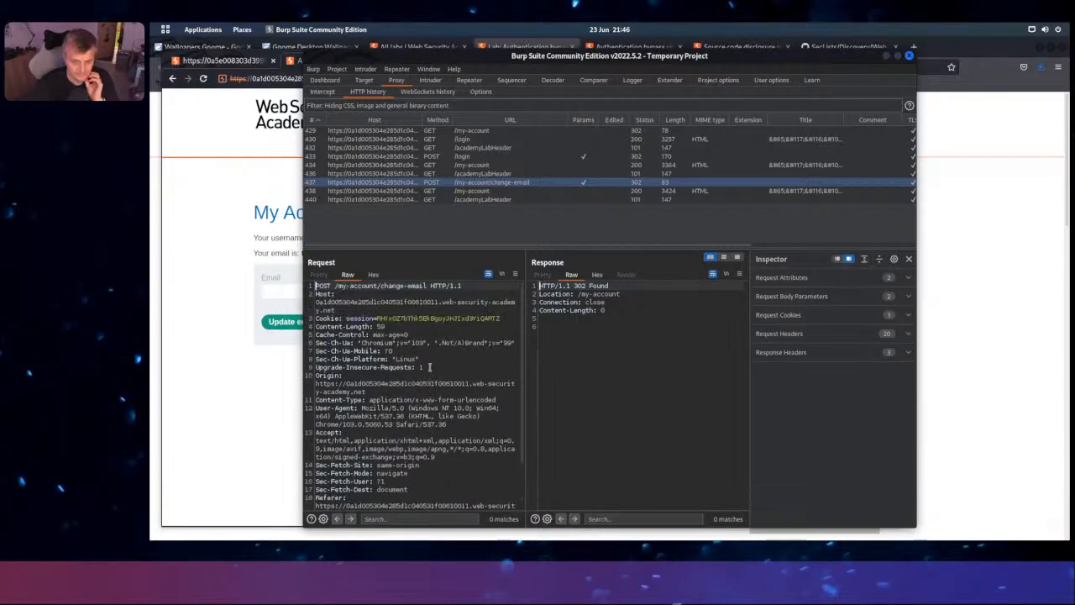
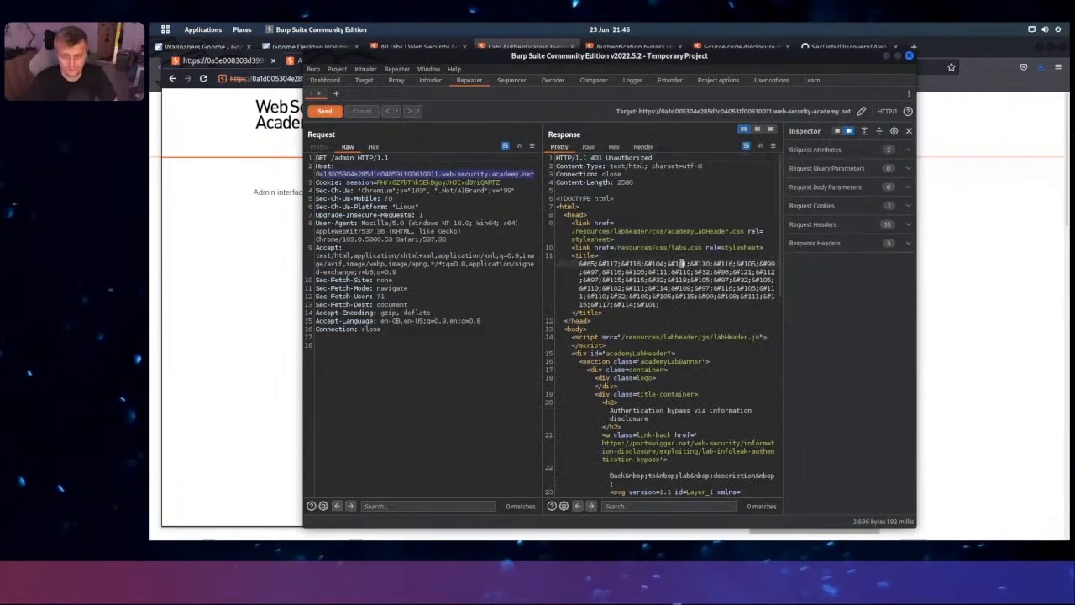
Render the response to the GET /admin request in Repeater as a page
click(642, 147)
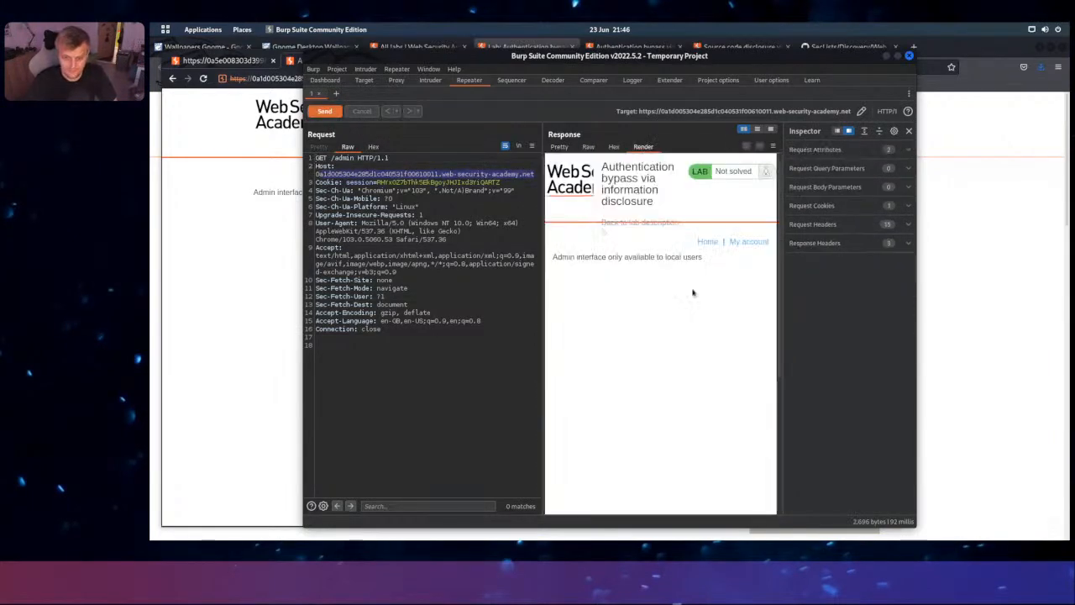
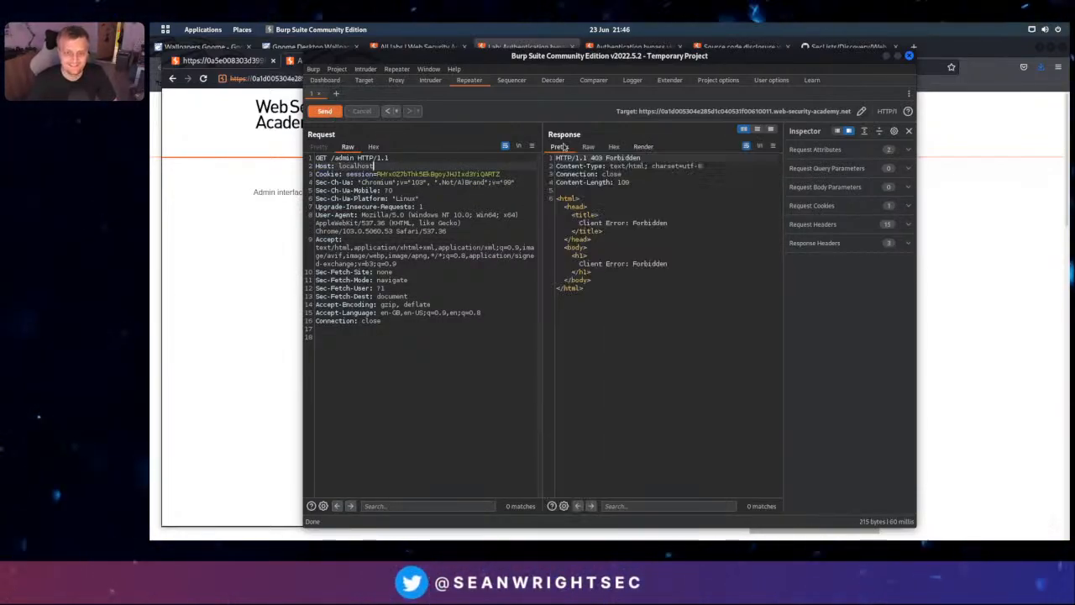
View the raw response to the /admin request sent with Host localhost, and switch from Firefox to the lab in Chromium
click(589, 147)
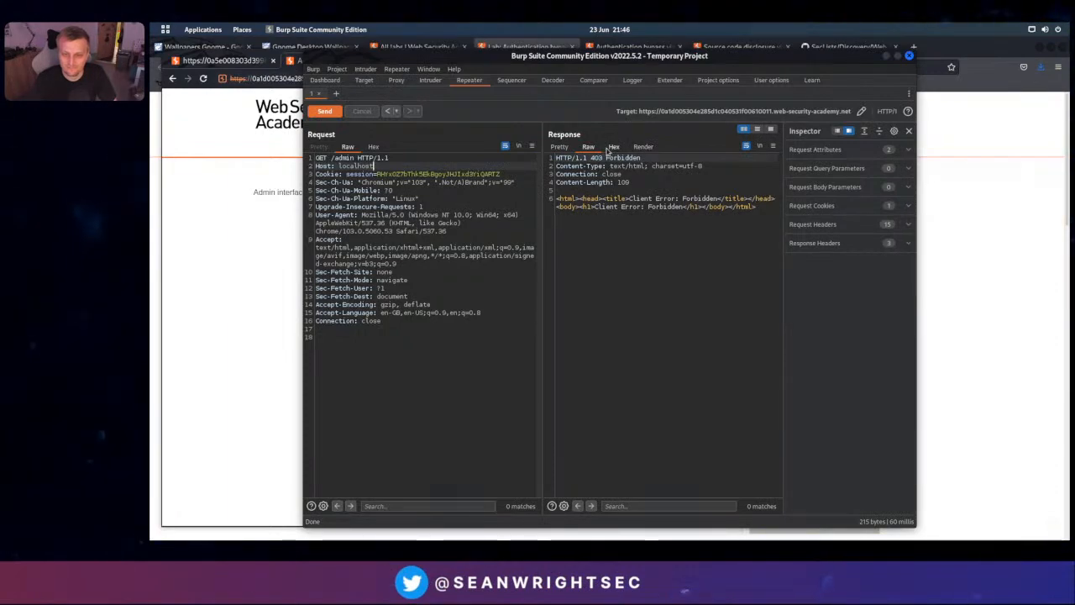
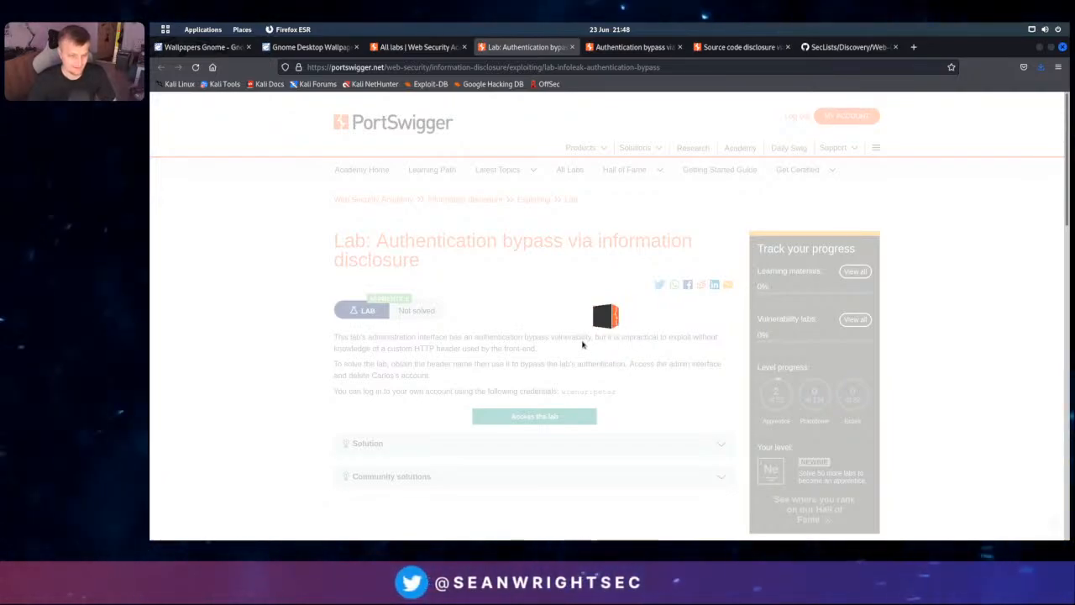
key(alt+Tab)
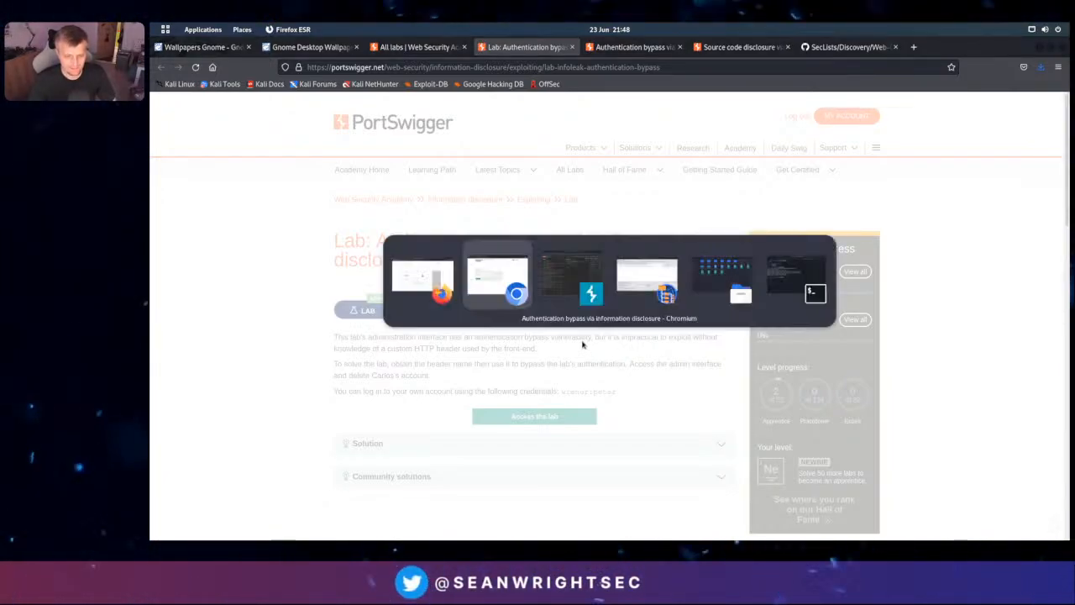
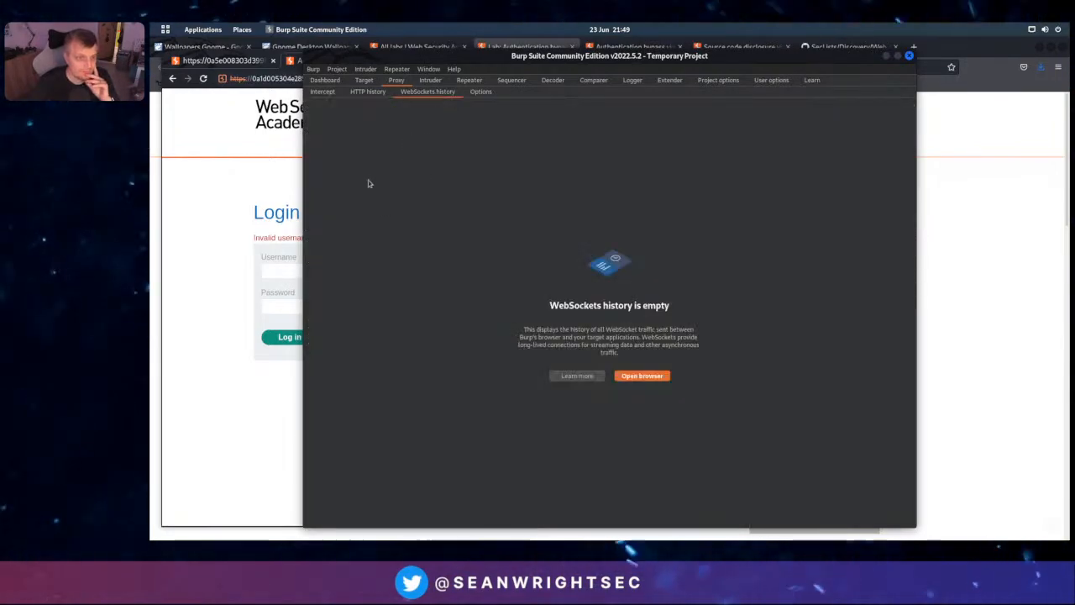
Check Burp Suite's proxy for captured lab traffic in both the HTTP history and the WebSockets history
click(369, 92)
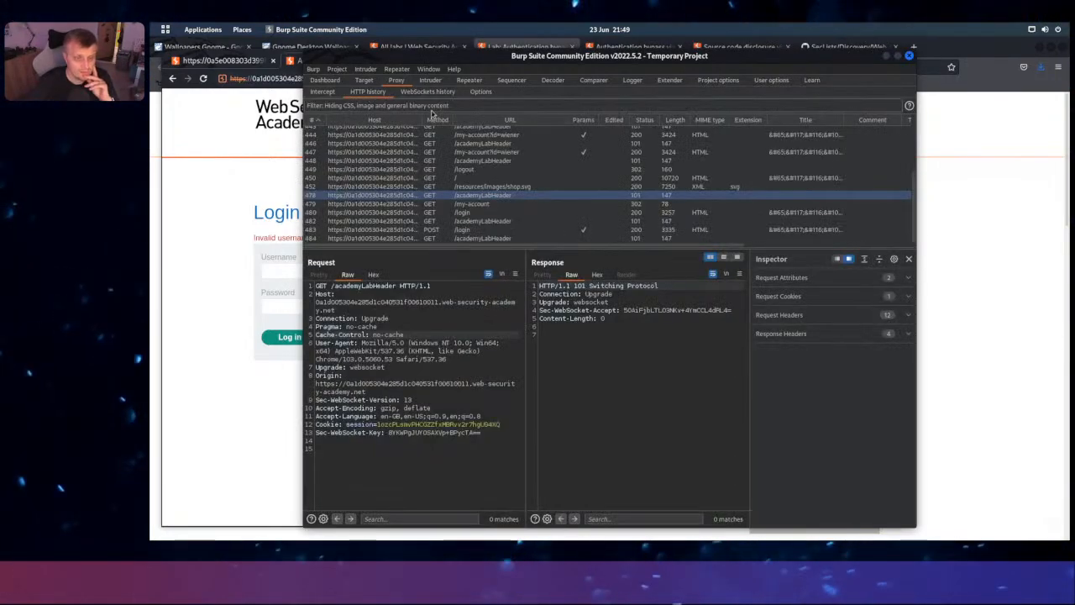
click(436, 92)
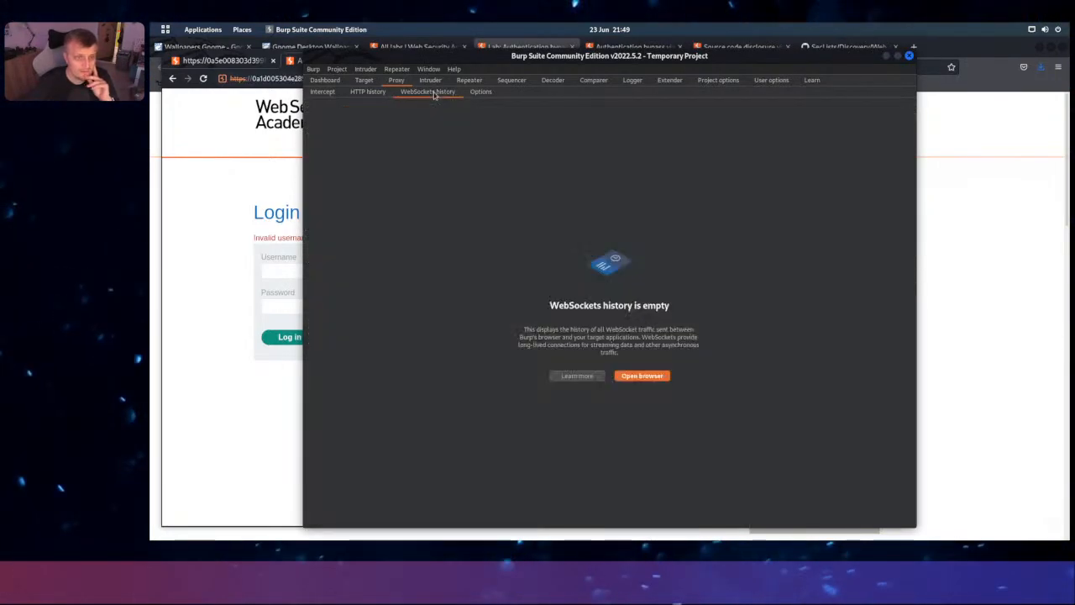
click(363, 94)
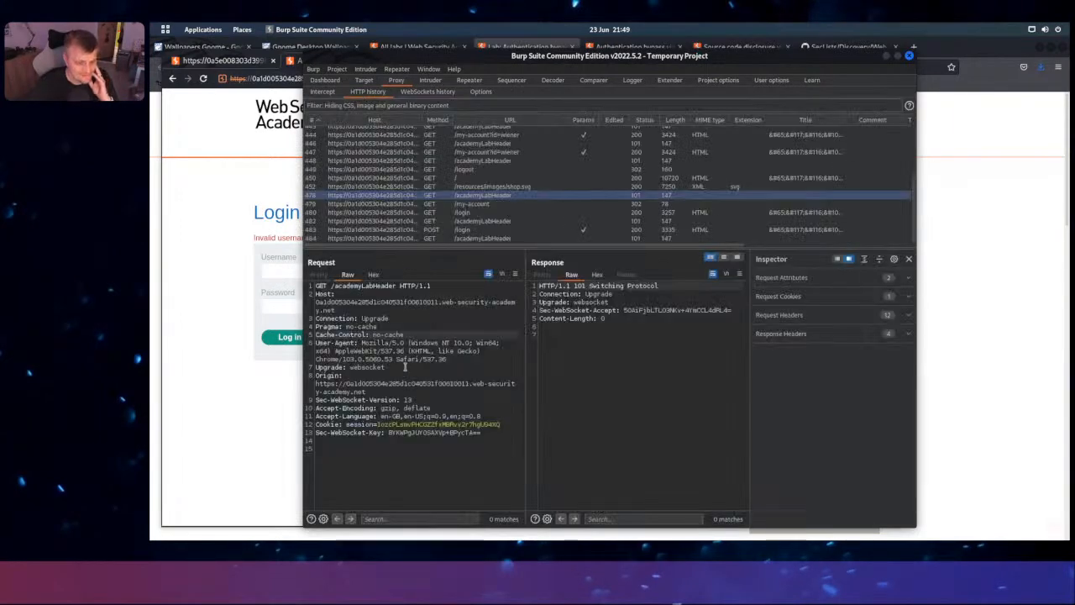
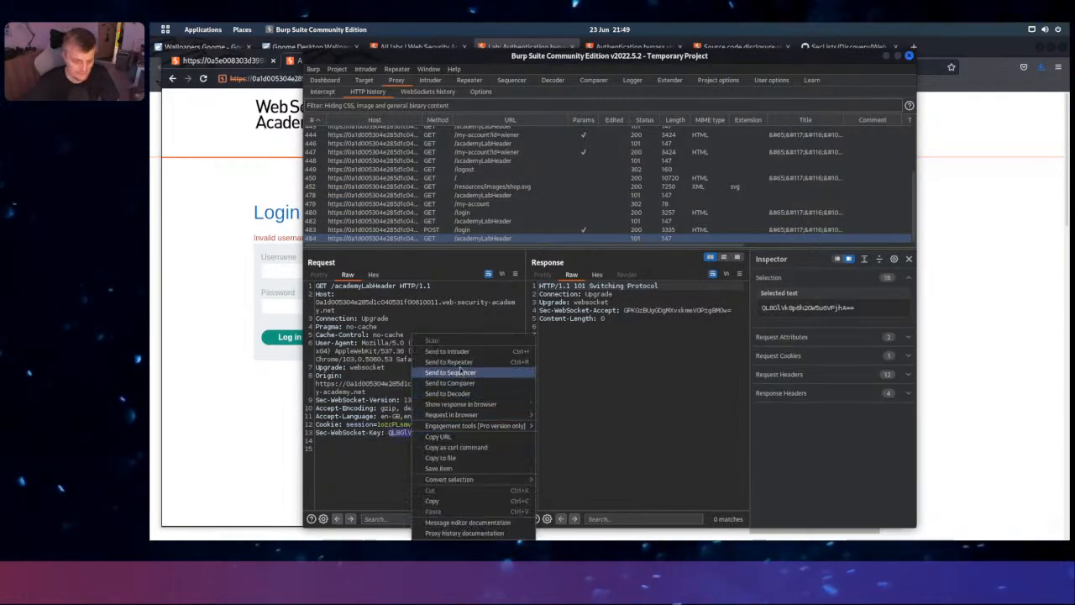
Send the selected Sec-WebSocket-Key value to Decoder, decode it as Base64, and return to the proxy's HTTP history
click(463, 393)
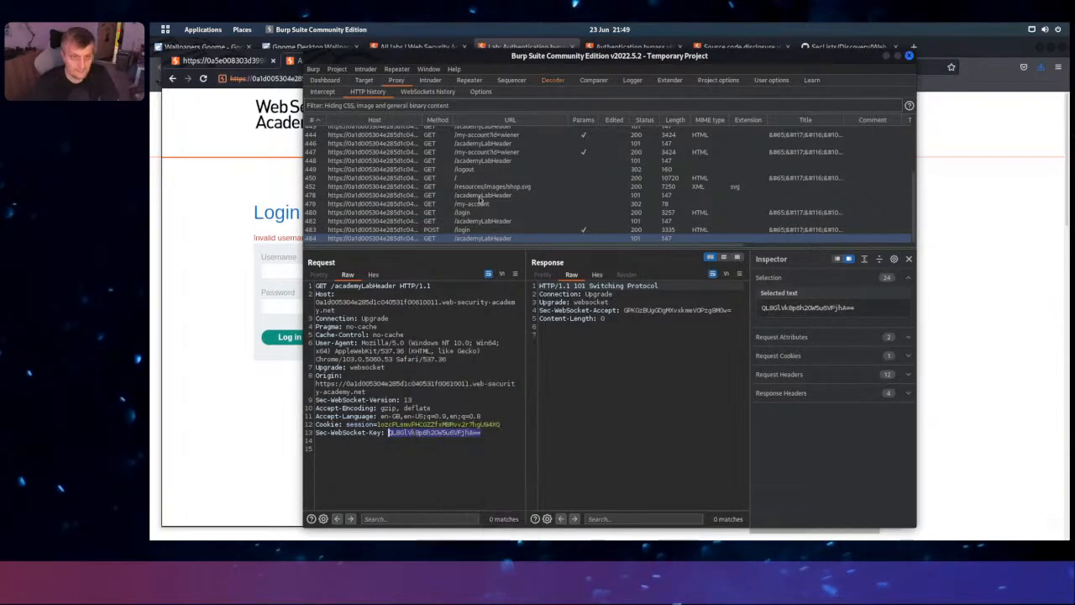
click(555, 81)
click(860, 118)
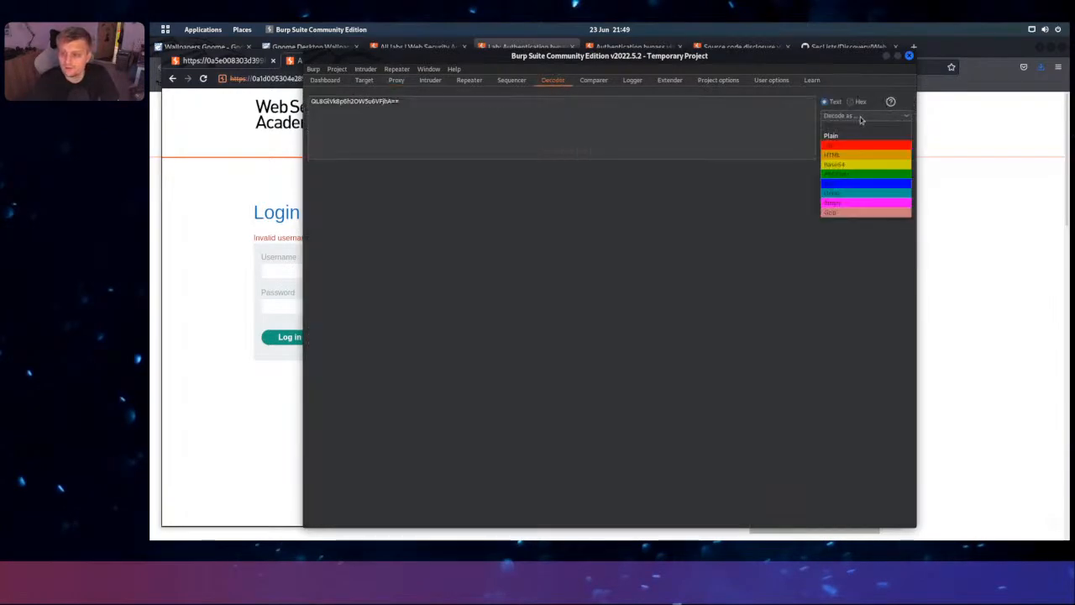
click(843, 165)
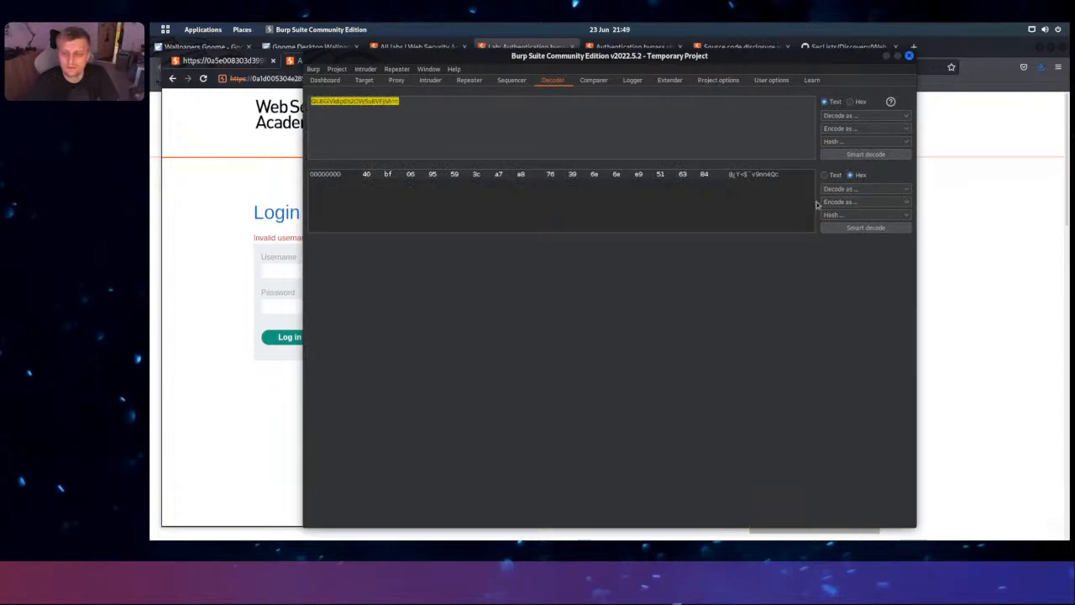
click(511, 81)
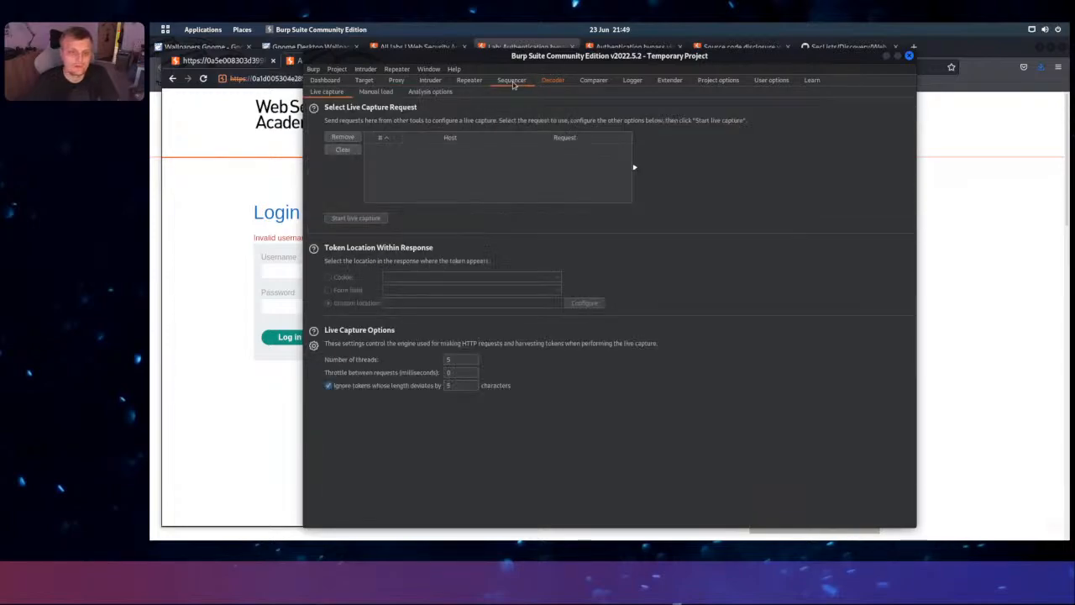
click(396, 81)
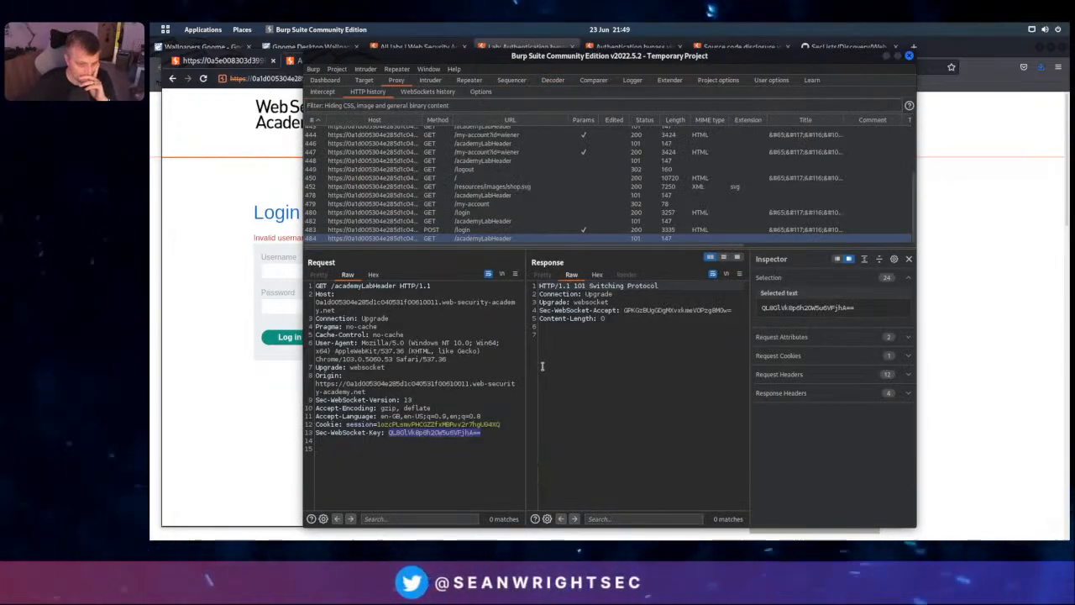
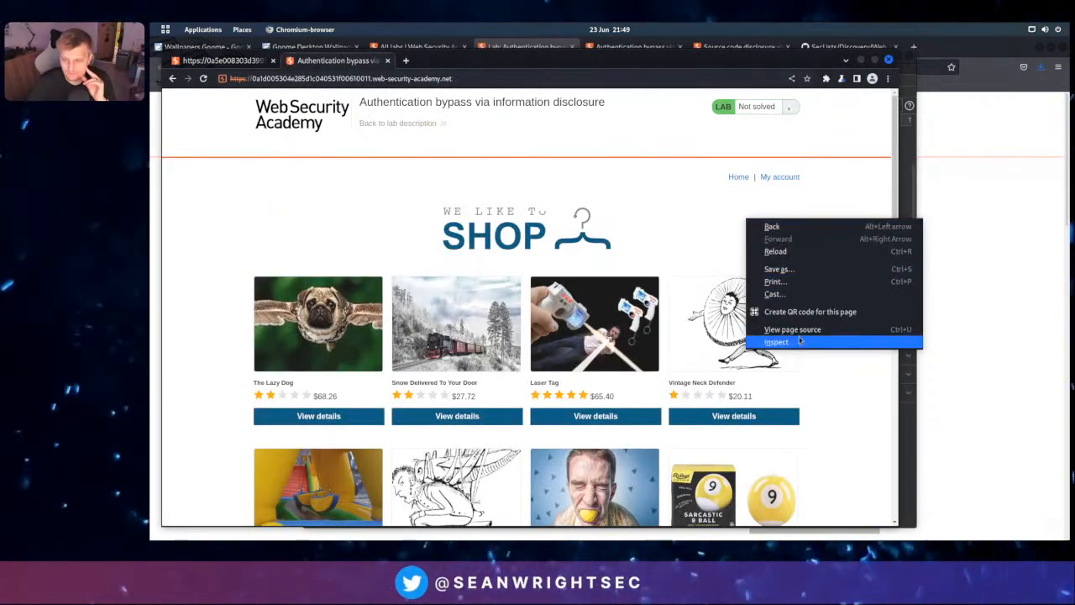
Open the page source of the lab's shop home page and read through the whole markup
click(793, 329)
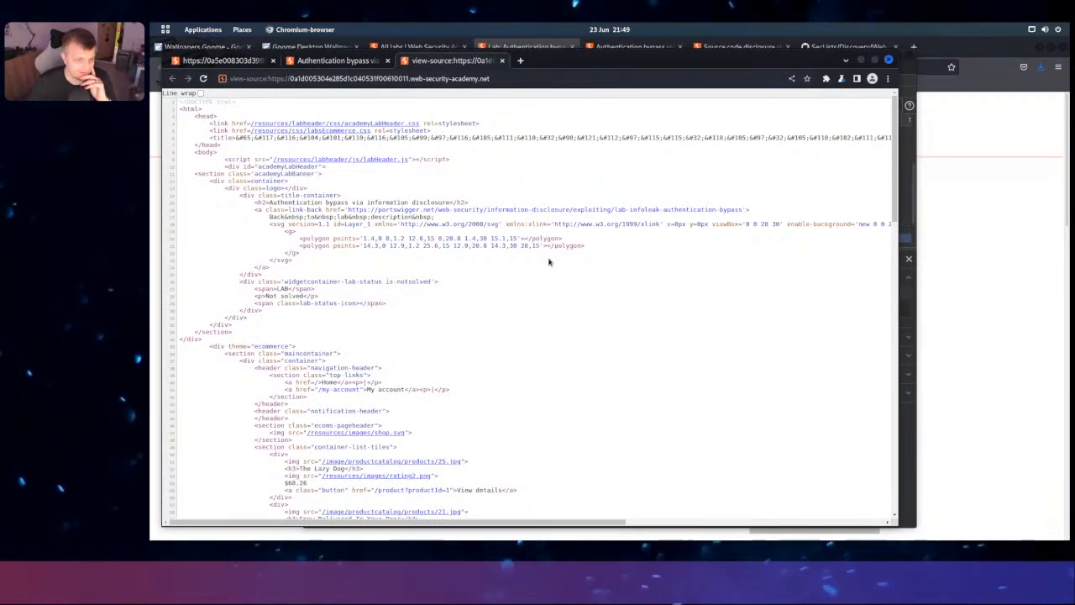
scroll(550, 262, down, 4)
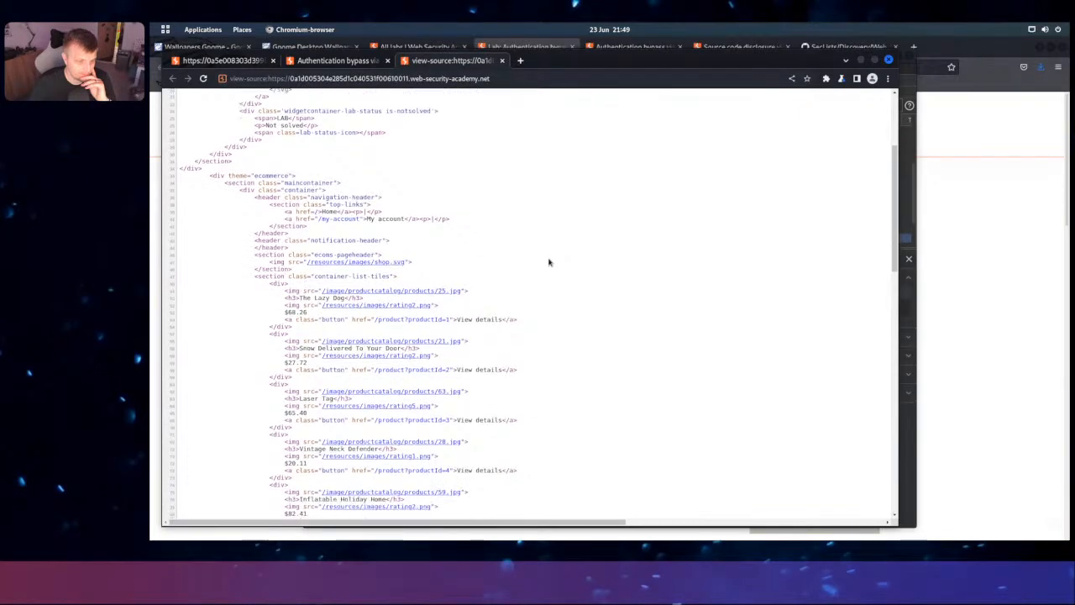
scroll(549, 262, down, 6)
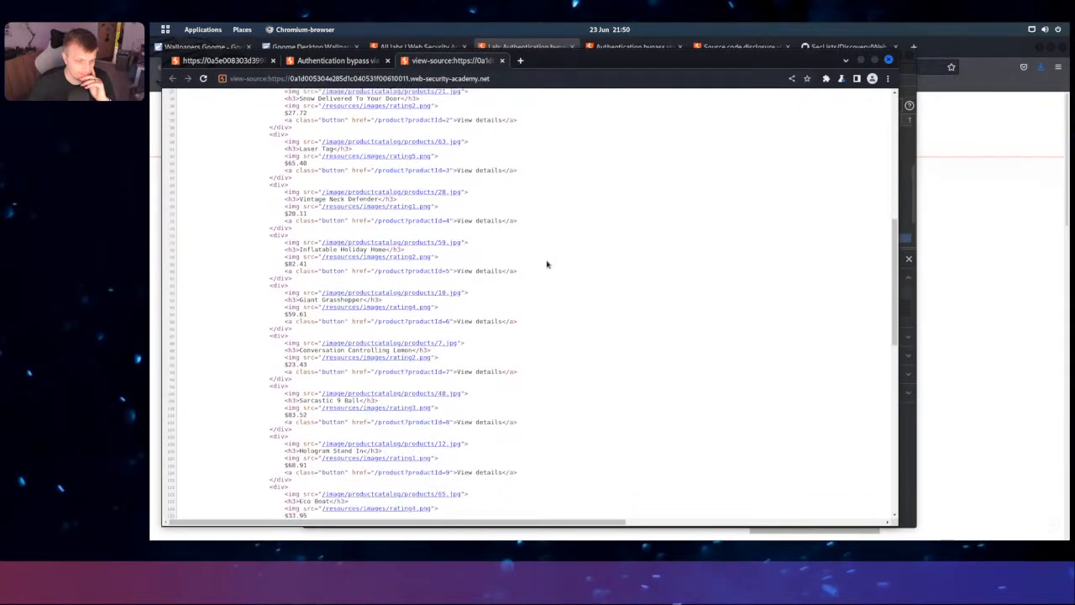
scroll(547, 265, down, 13)
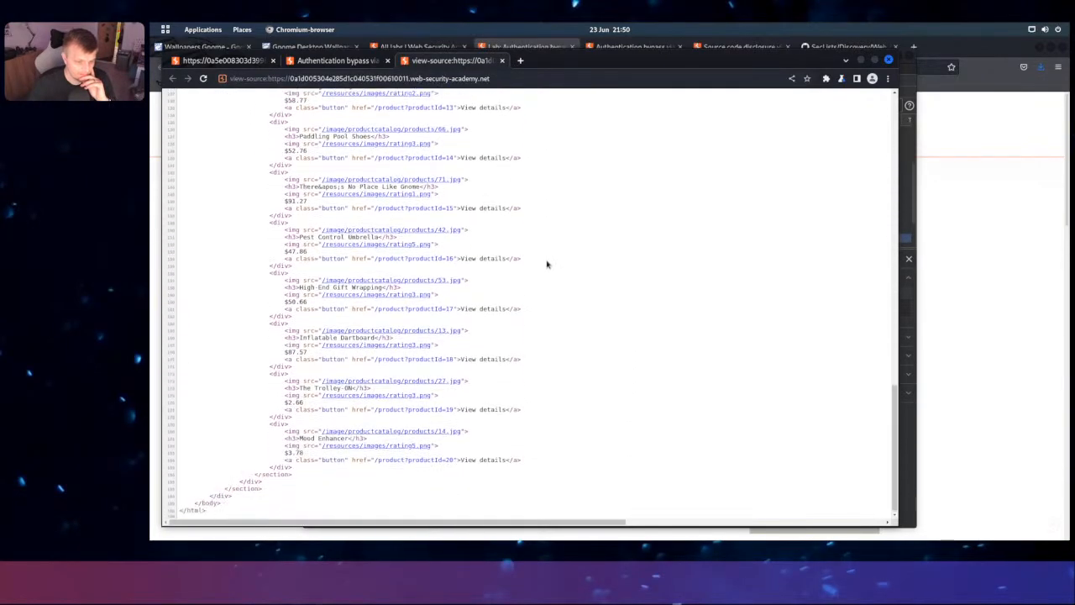
scroll(547, 264, up, 20)
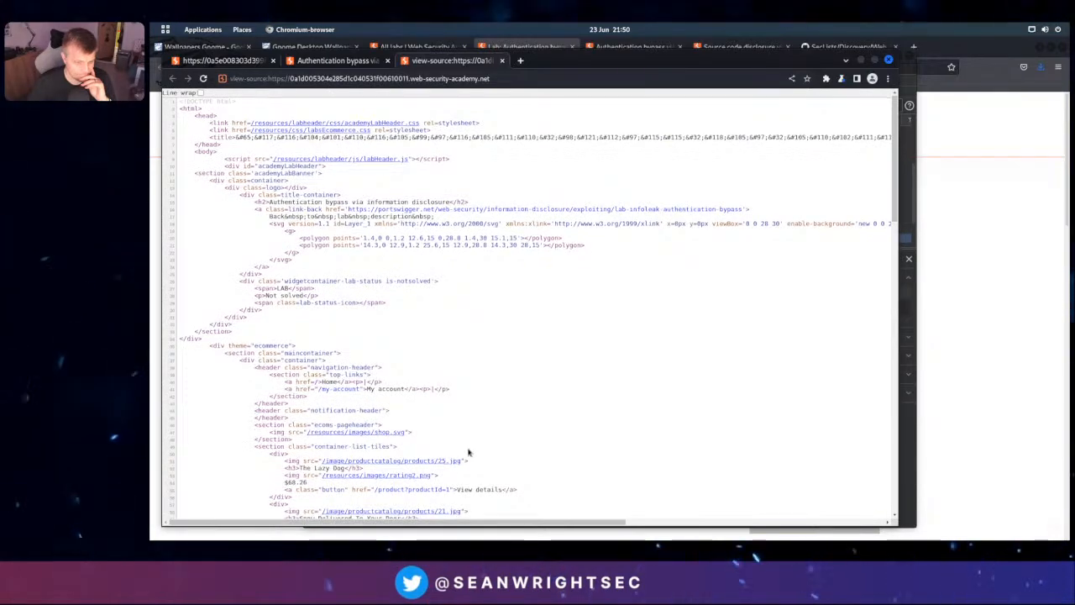
scroll(469, 452, down, 2)
scroll(469, 452, down, 15)
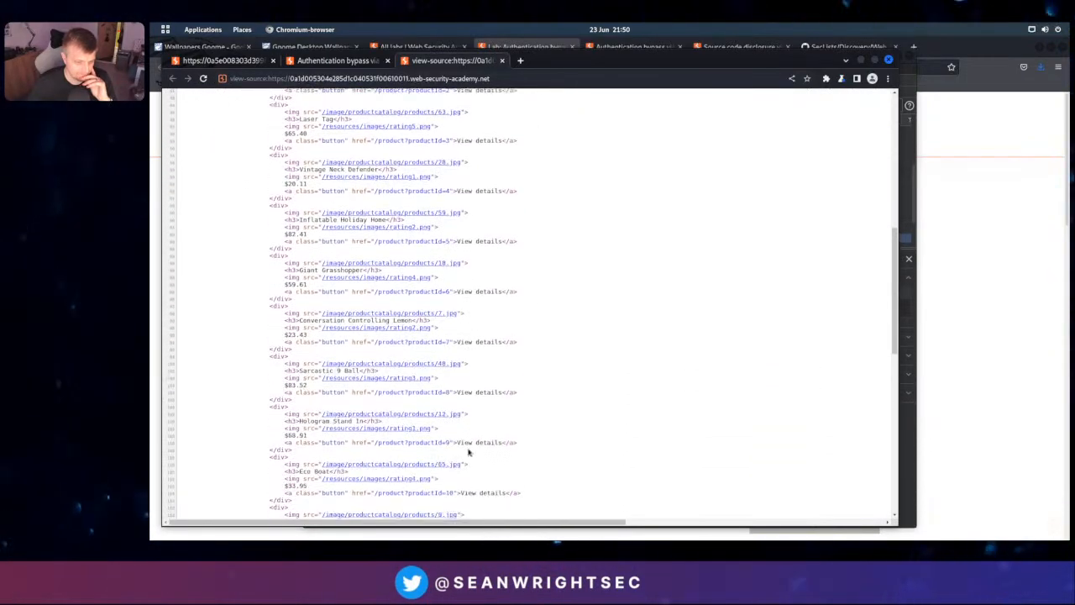
scroll(469, 452, down, 10)
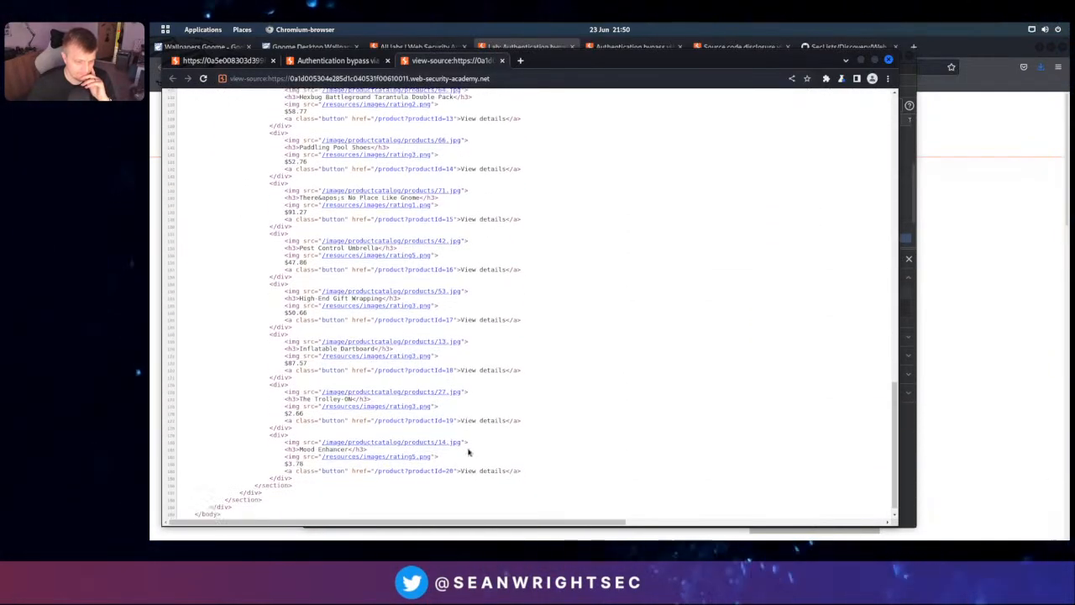
key(Home)
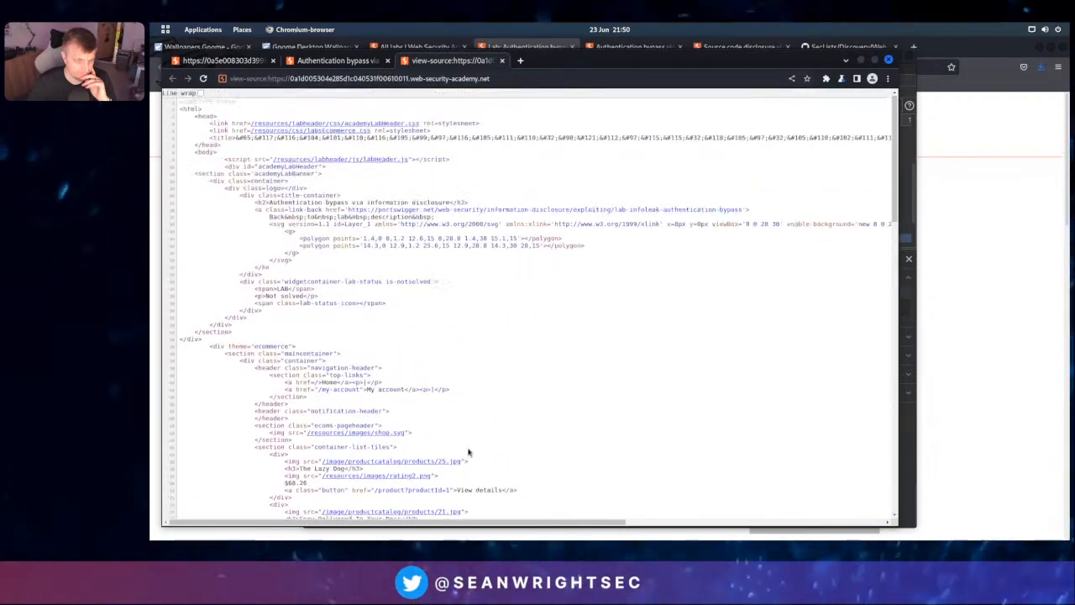
Open the linked labHeader.js script from the page source and examine its WebSocket code alongside the shop page
click(343, 159)
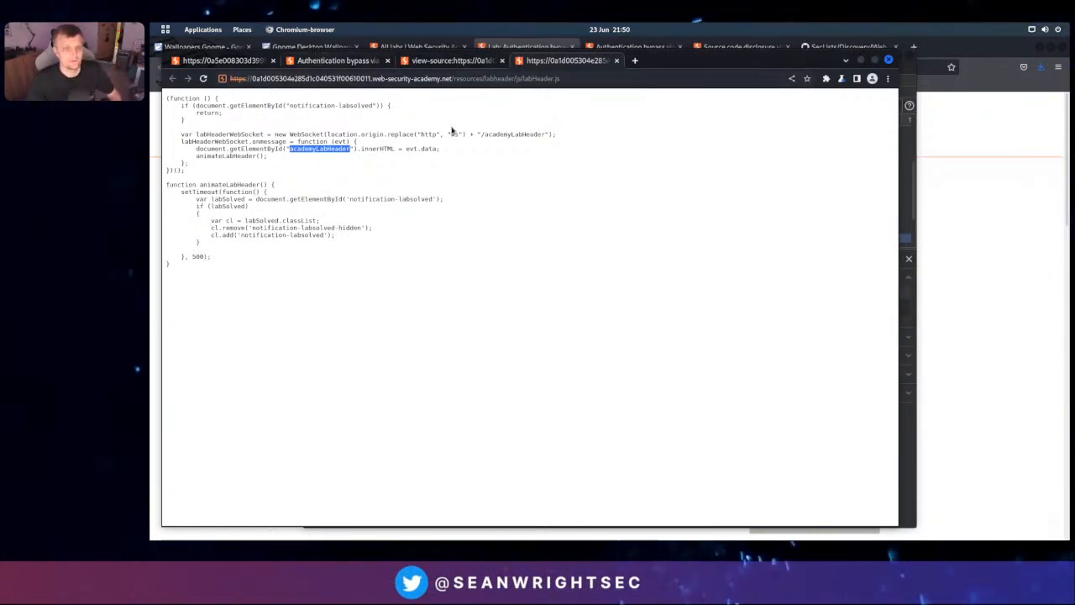
click(321, 59)
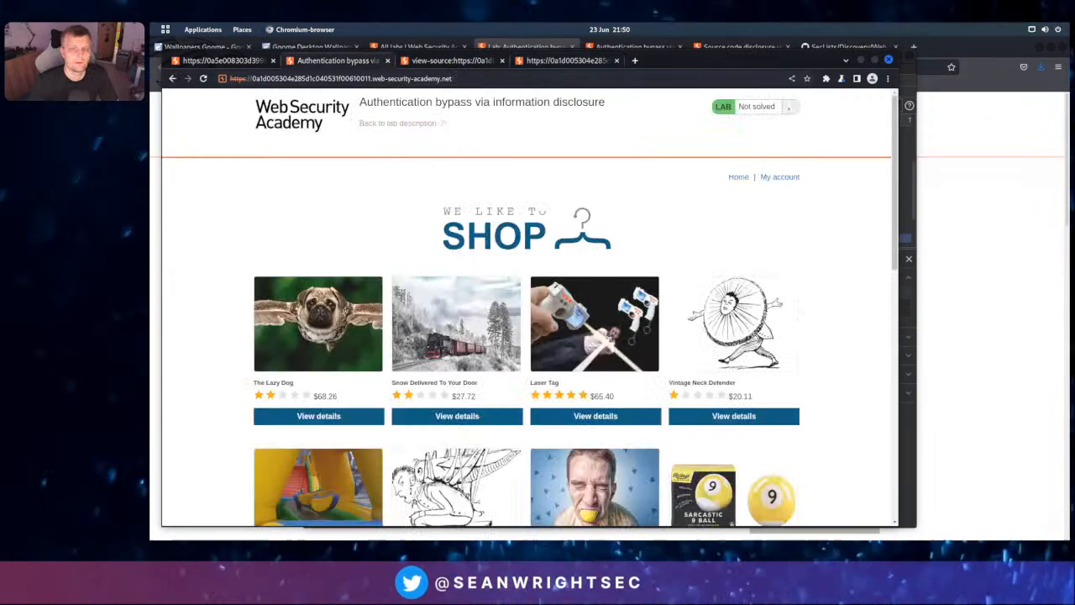
click(565, 60)
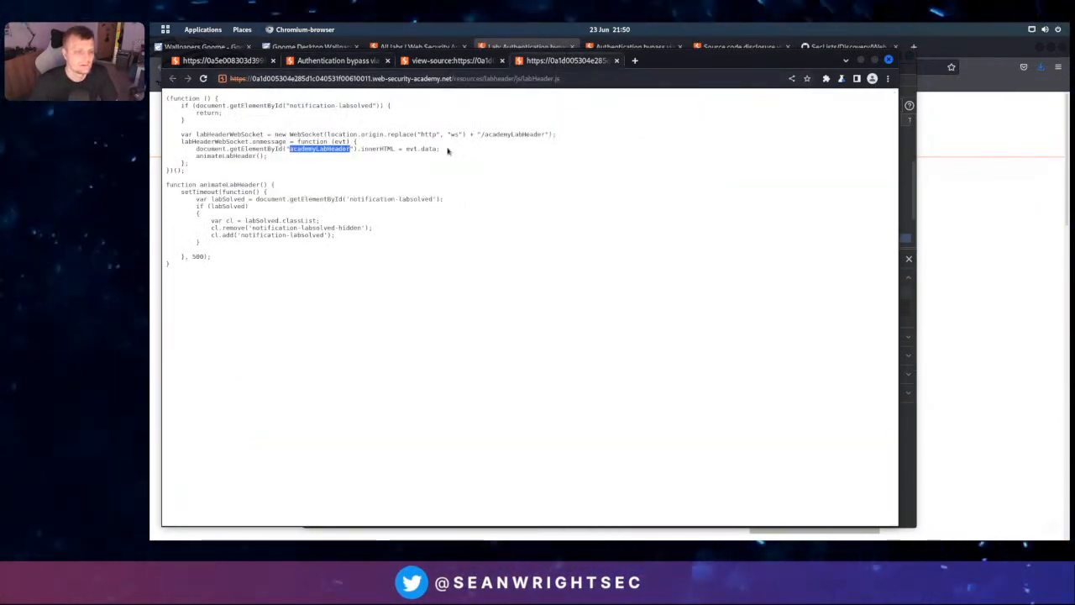
click(444, 147)
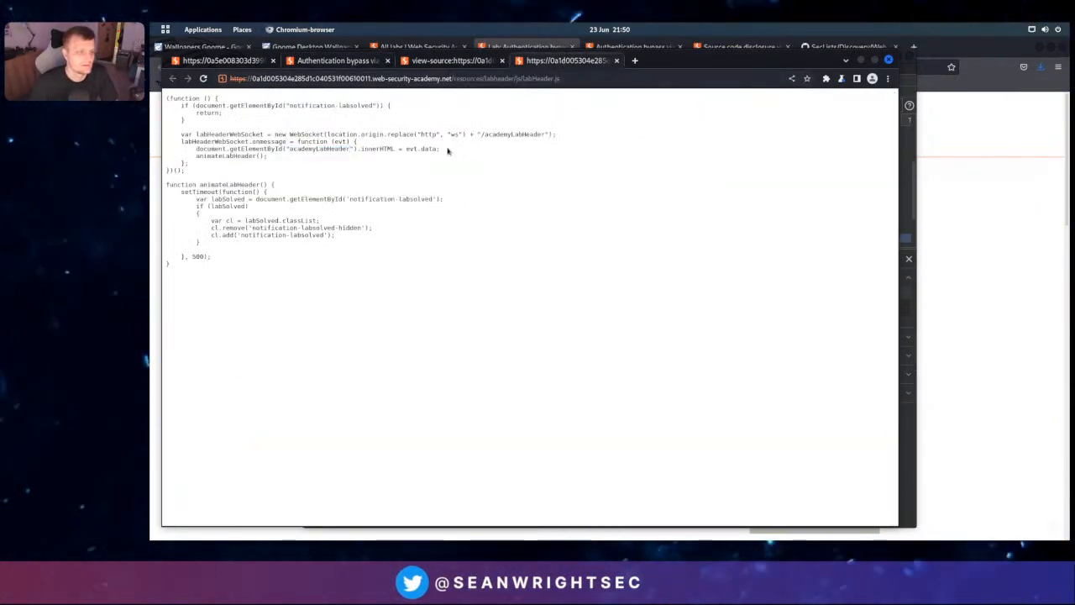
Go back to the shop page's source and reread the header and product listing markup for clues
click(465, 63)
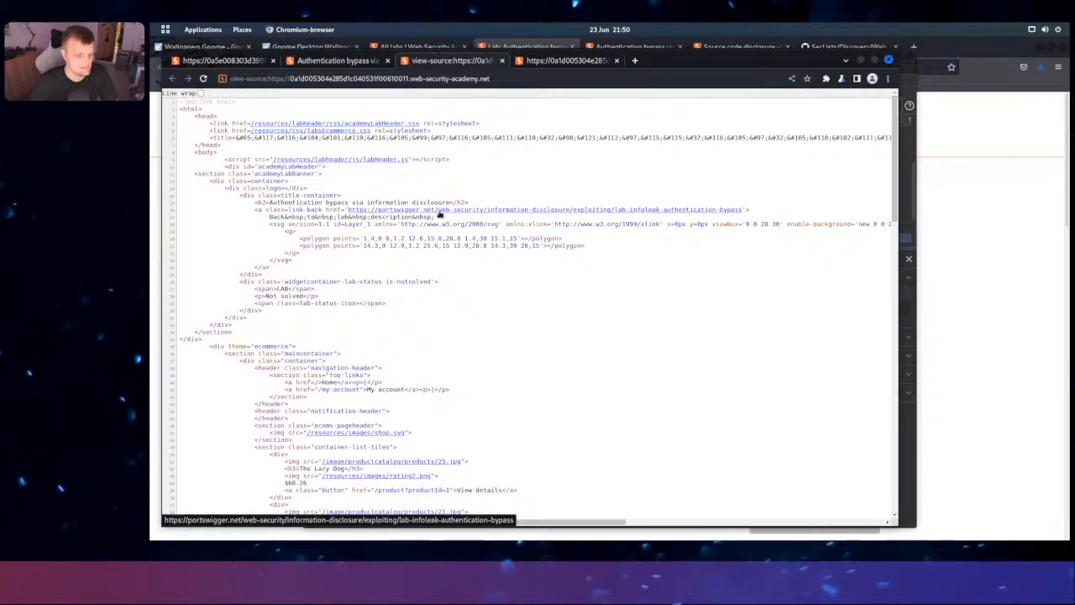
scroll(402, 315, down, 2)
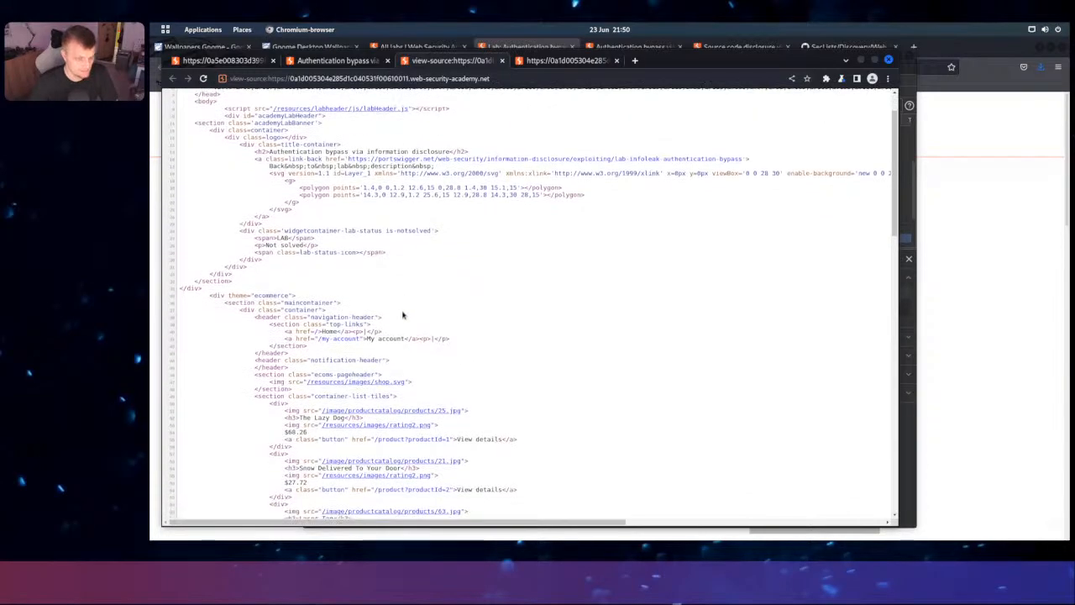
scroll(403, 315, down, 8)
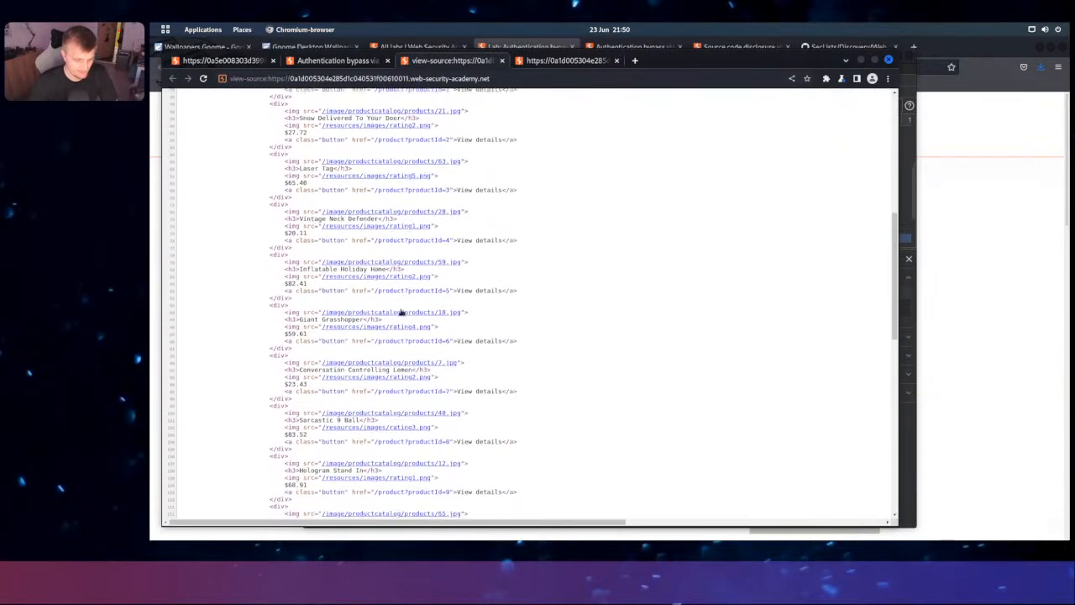
scroll(402, 313, down, 12)
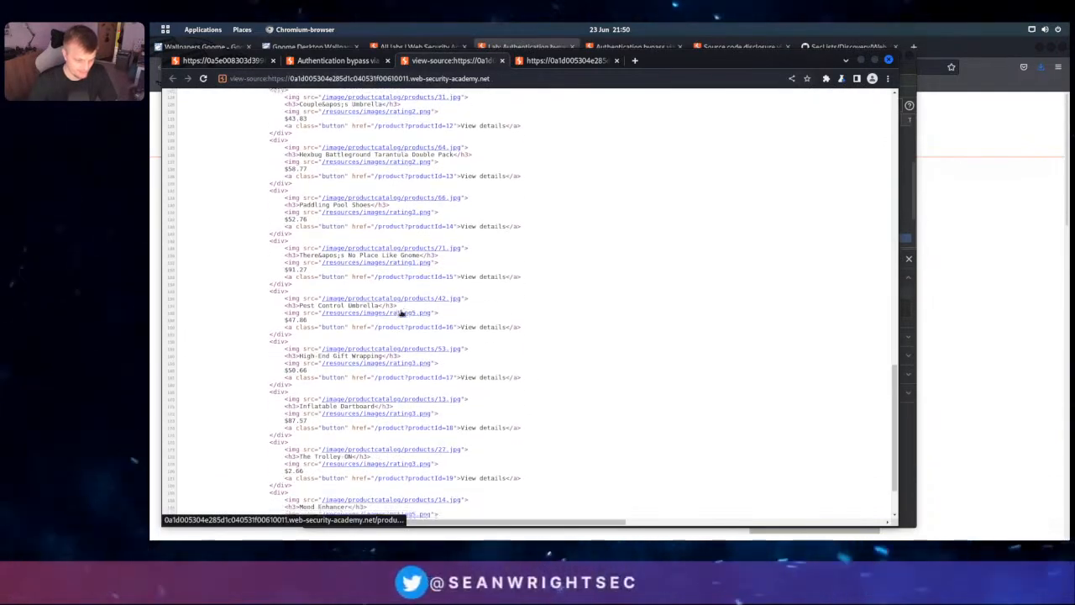
scroll(403, 314, down, 3)
scroll(404, 308, up, 6)
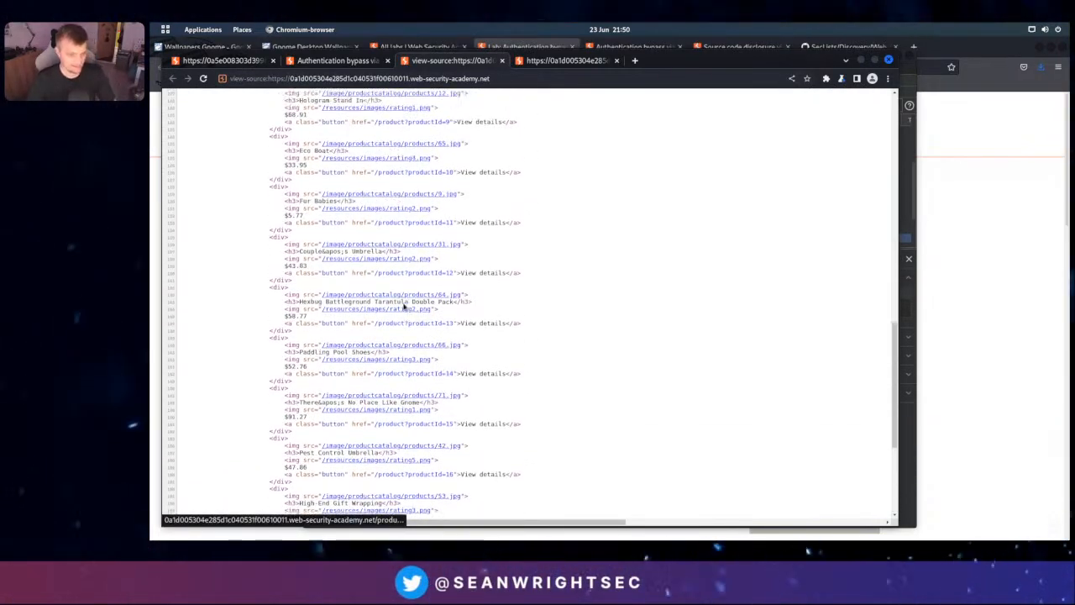
scroll(405, 309, up, 8)
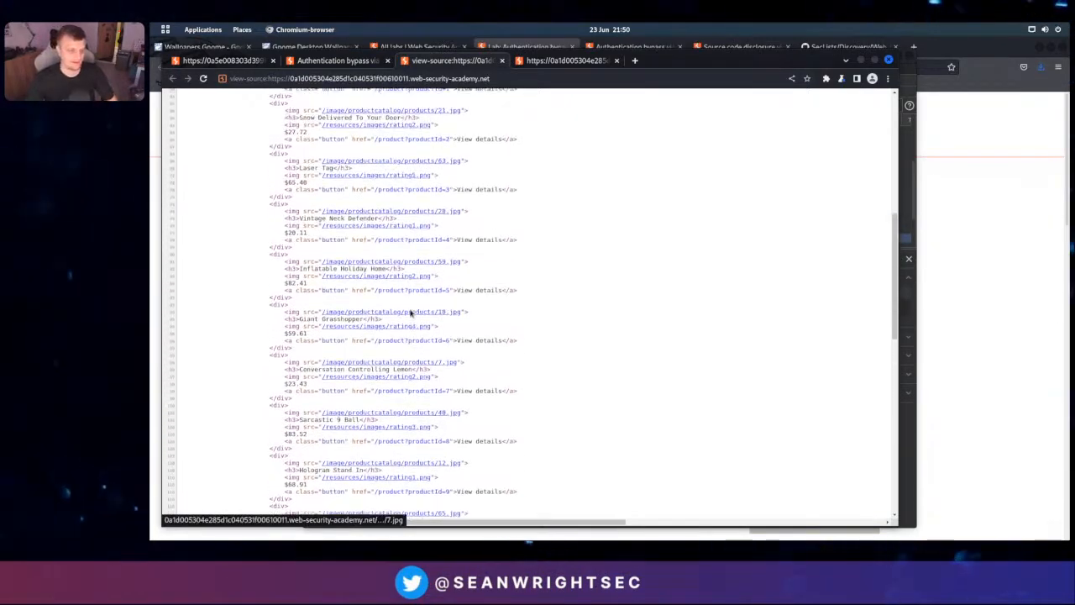
scroll(410, 313, up, 5)
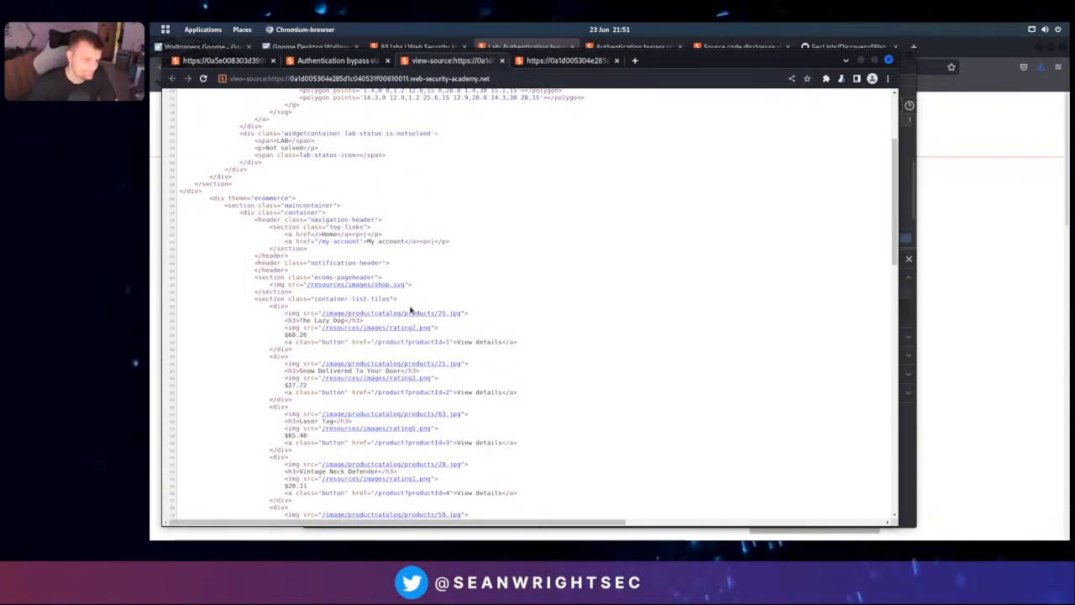
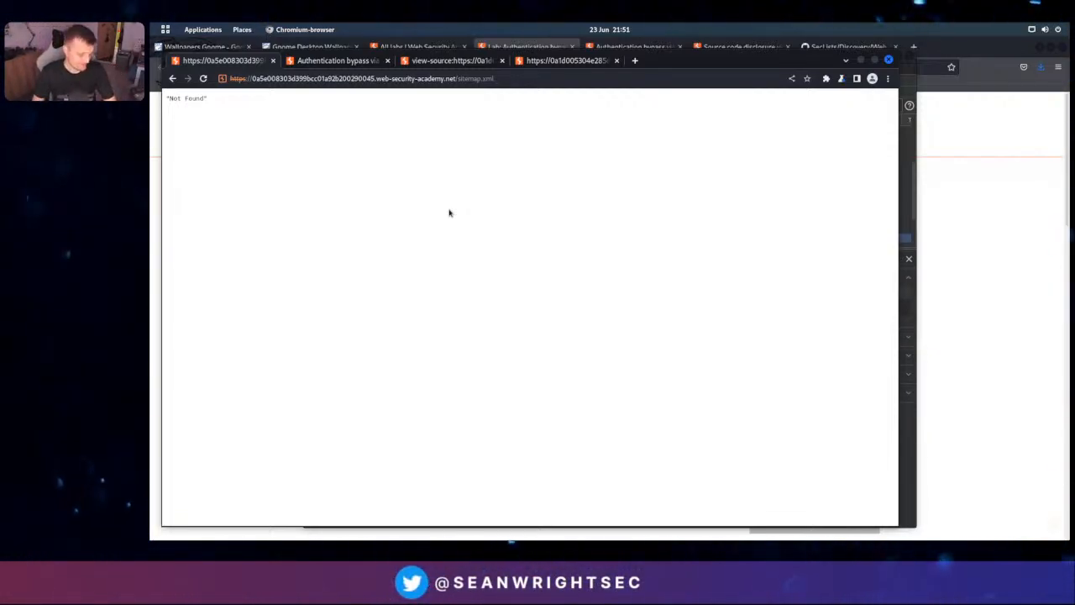
Return to the shop's page source and open the linked academyLabHeader.css and labsEcommerce.css stylesheets in separate tabs
click(450, 62)
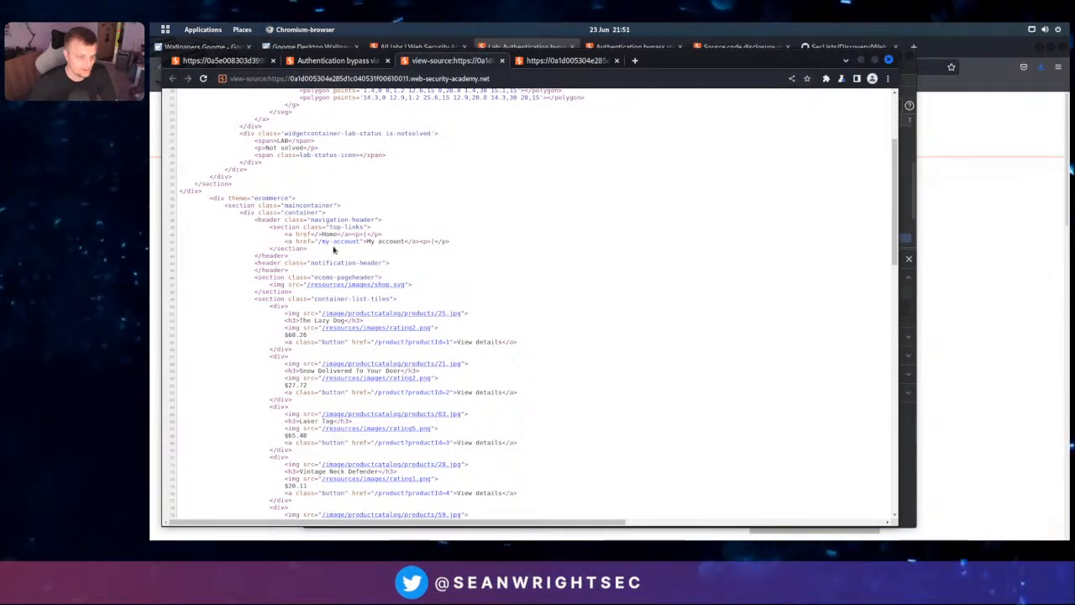
scroll(403, 213, up, 1)
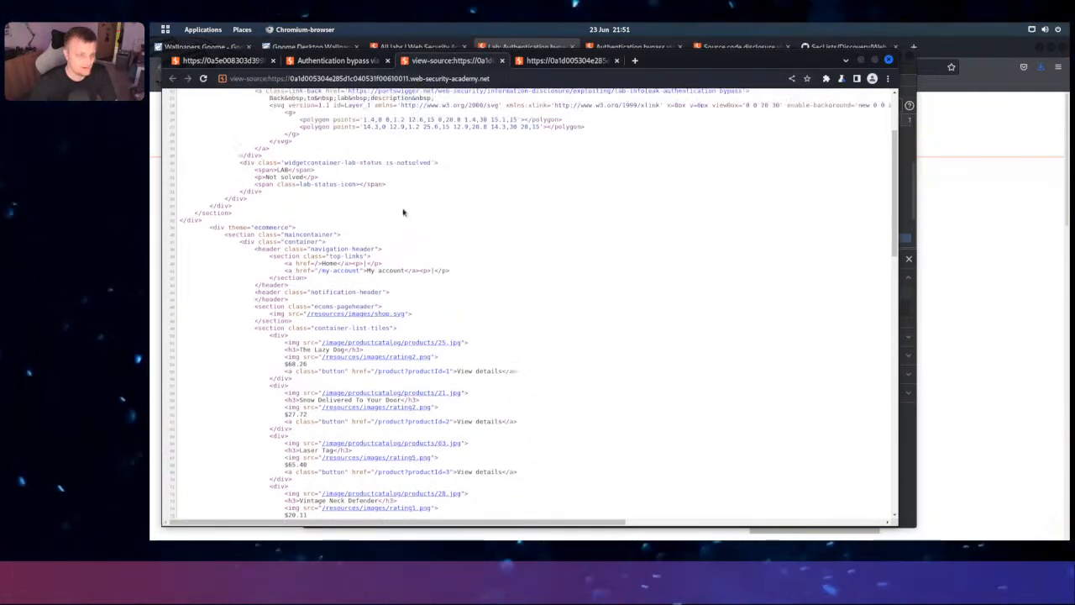
scroll(403, 212, up, 2)
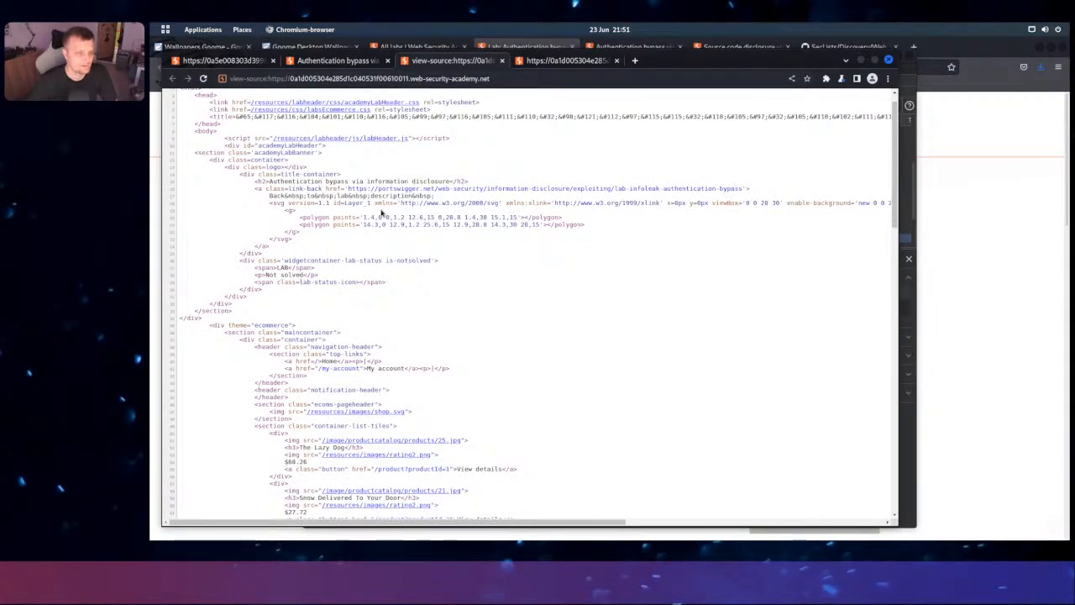
scroll(382, 212, up, 1)
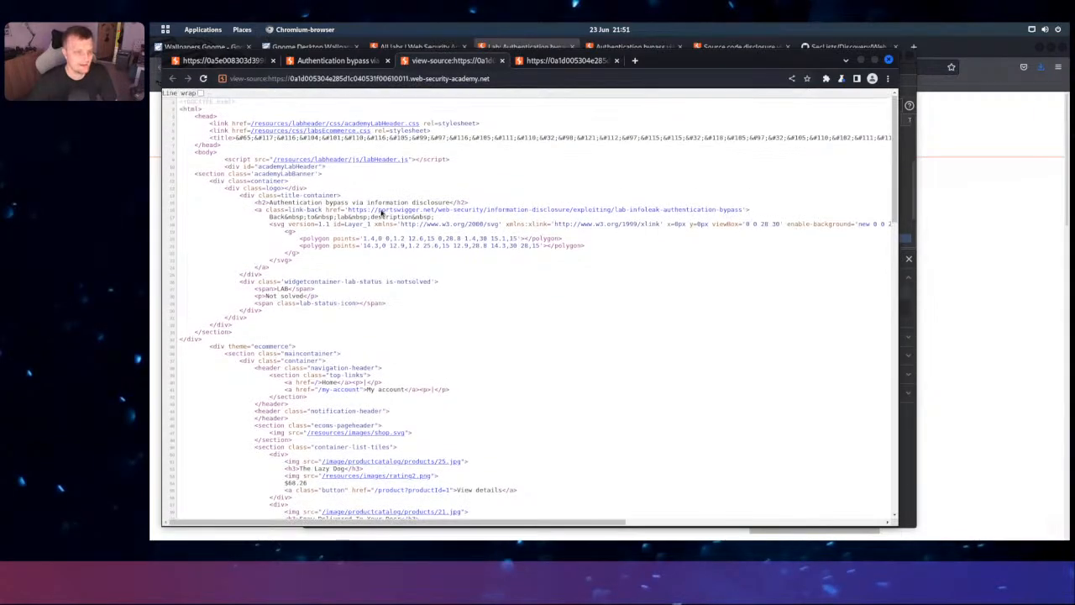
middle_click(367, 123)
click(543, 62)
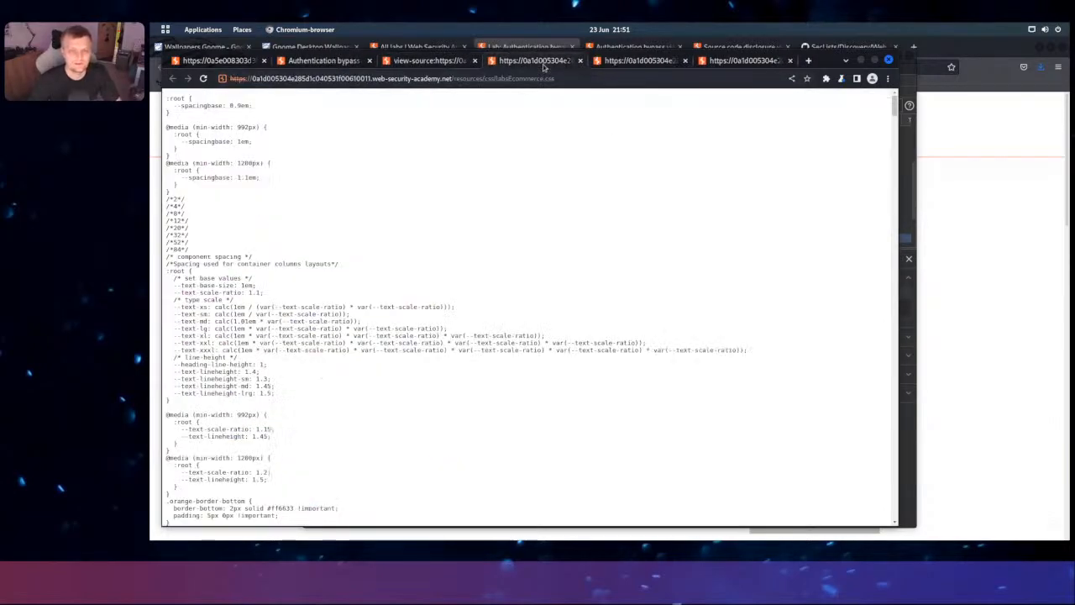
Read through labsEcommerce.css and academyLabHeader.css for header clues, closing each stylesheet when done
scroll(536, 226, down, 15)
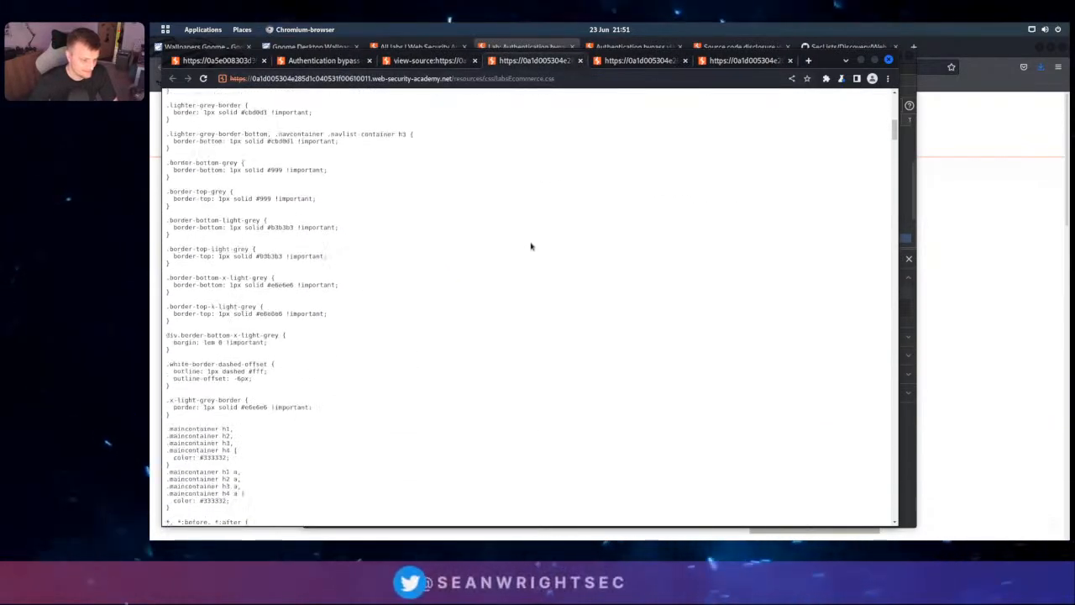
scroll(530, 247, down, 20)
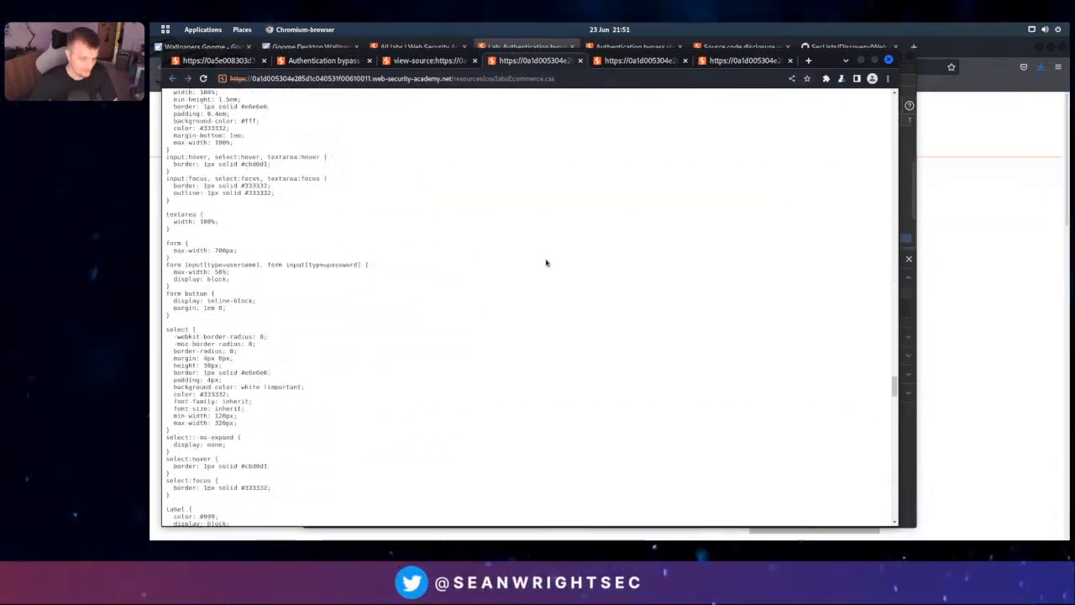
scroll(546, 263, down, 10)
key(ctrl+w)
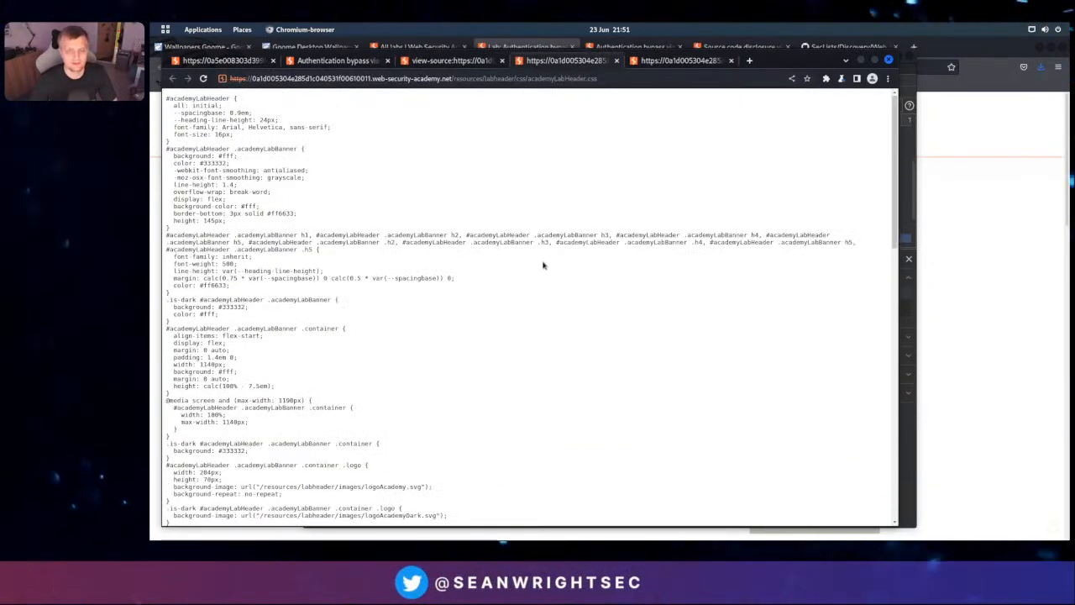
scroll(510, 277, down, 3)
scroll(510, 278, up, 2)
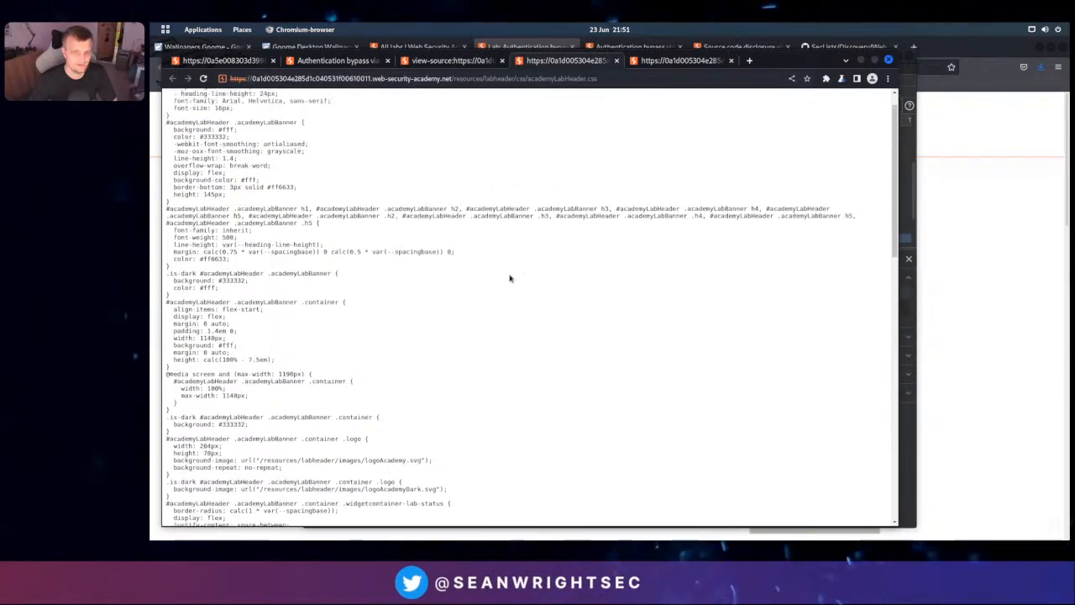
scroll(510, 278, down, 10)
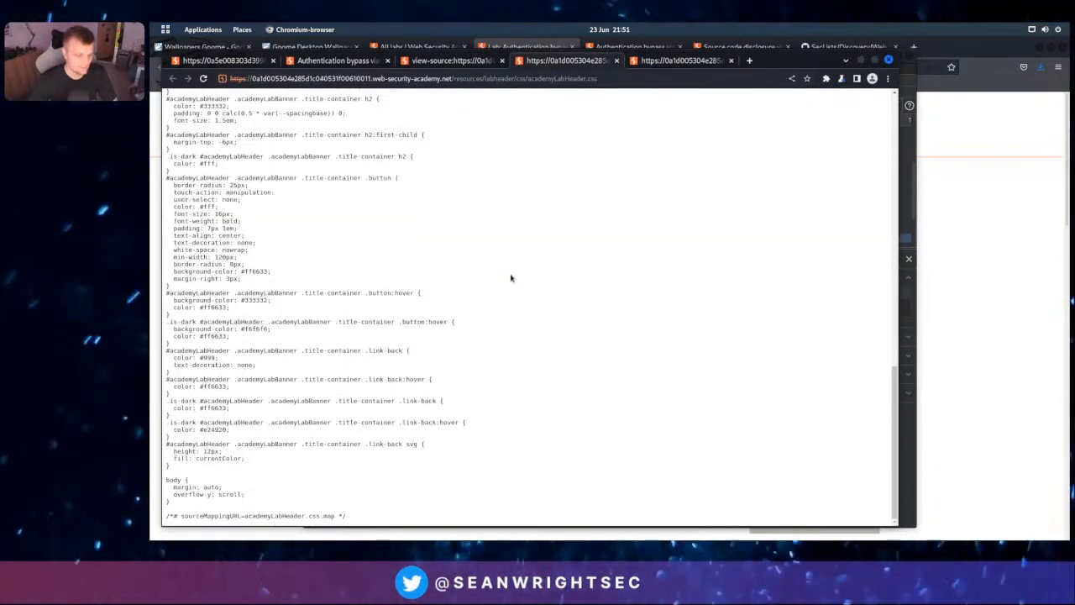
key(ctrl+w)
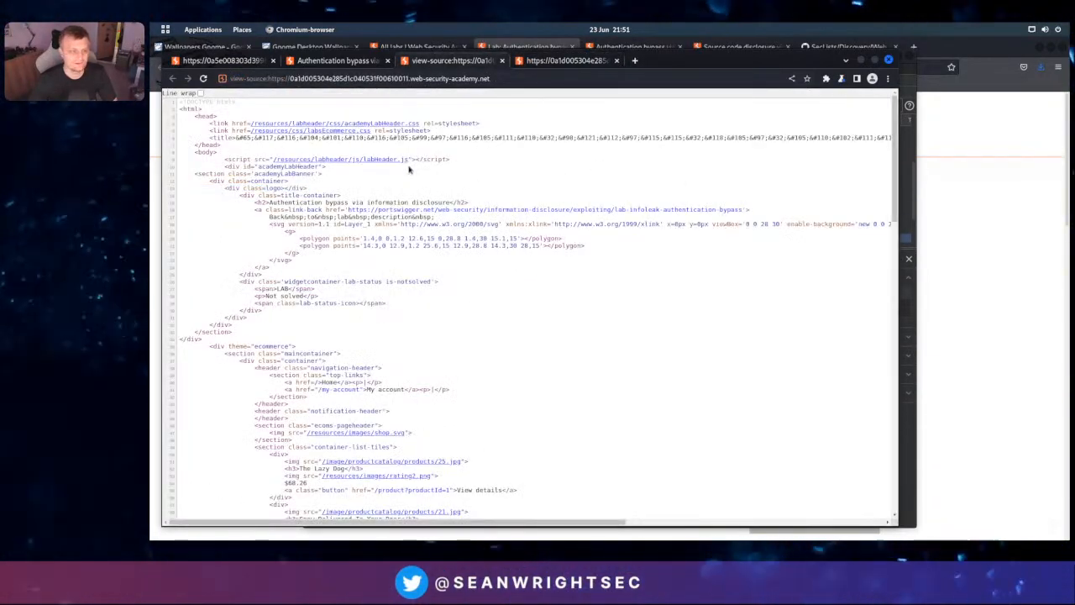
Open the lab description linked in the source, switch to Firefox, and review the Academy's list of information disclosure labs
click(529, 210)
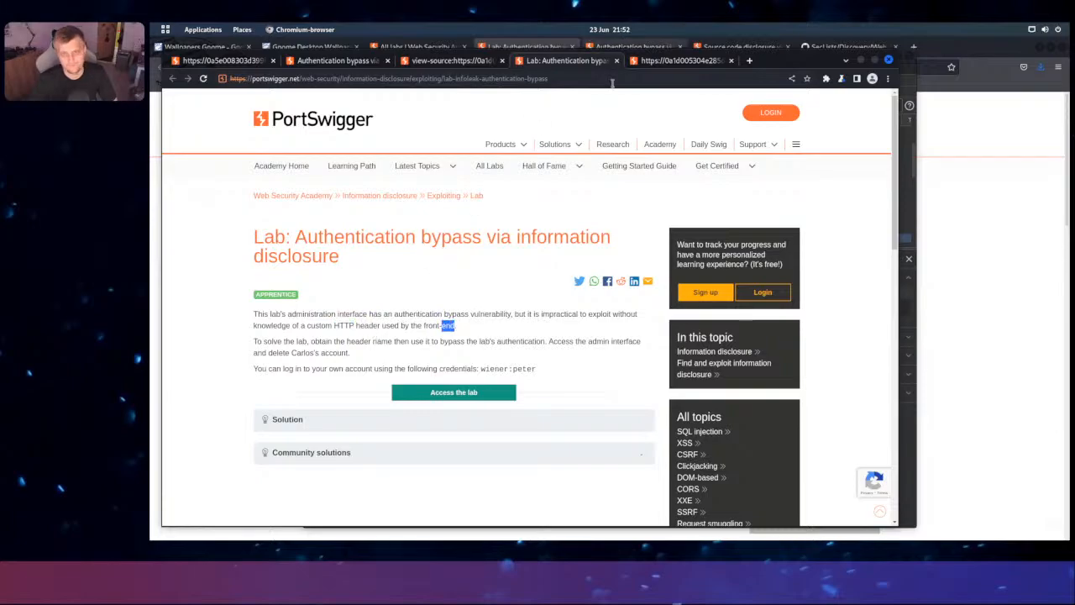
click(435, 48)
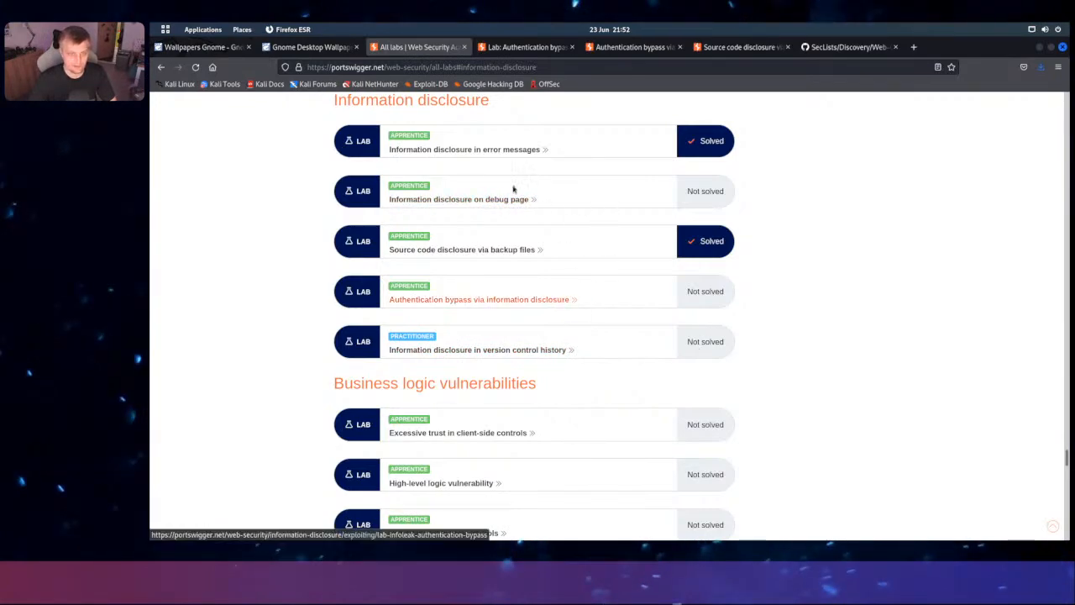
click(565, 294)
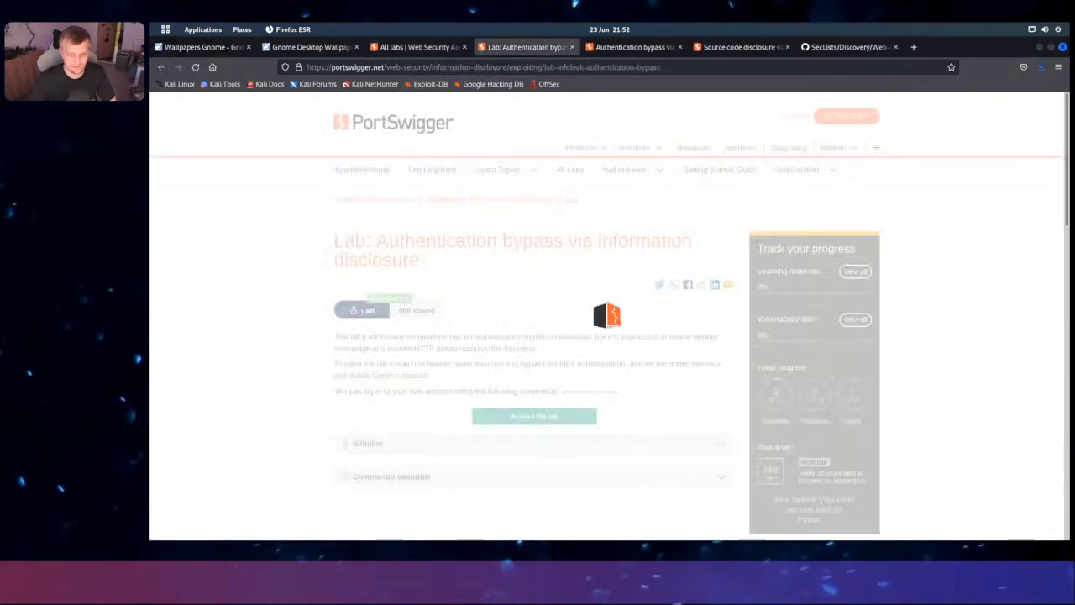
click(416, 48)
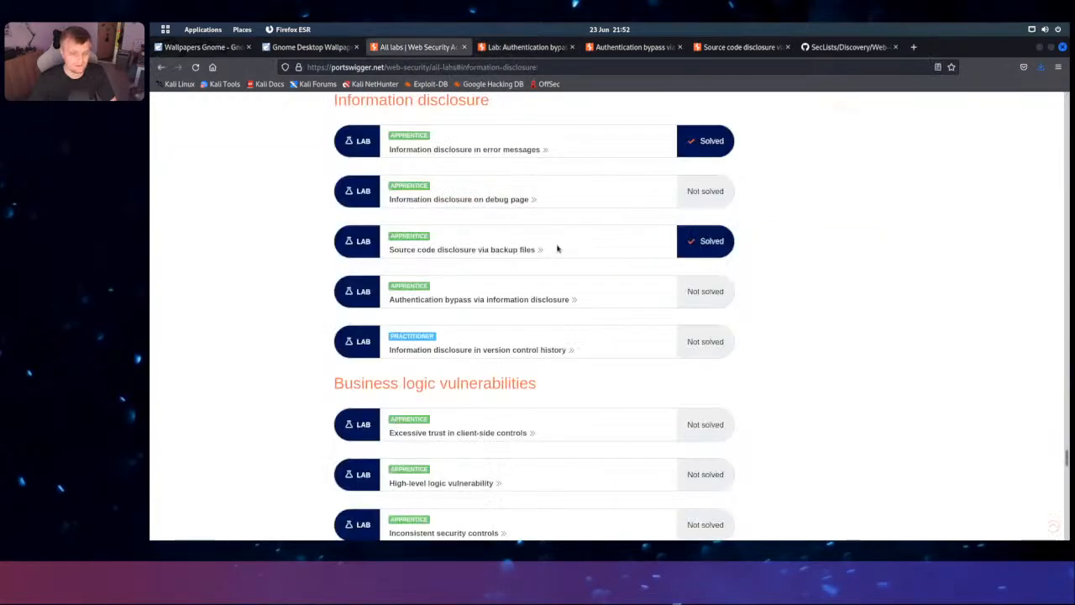
scroll(688, 248, up, 5)
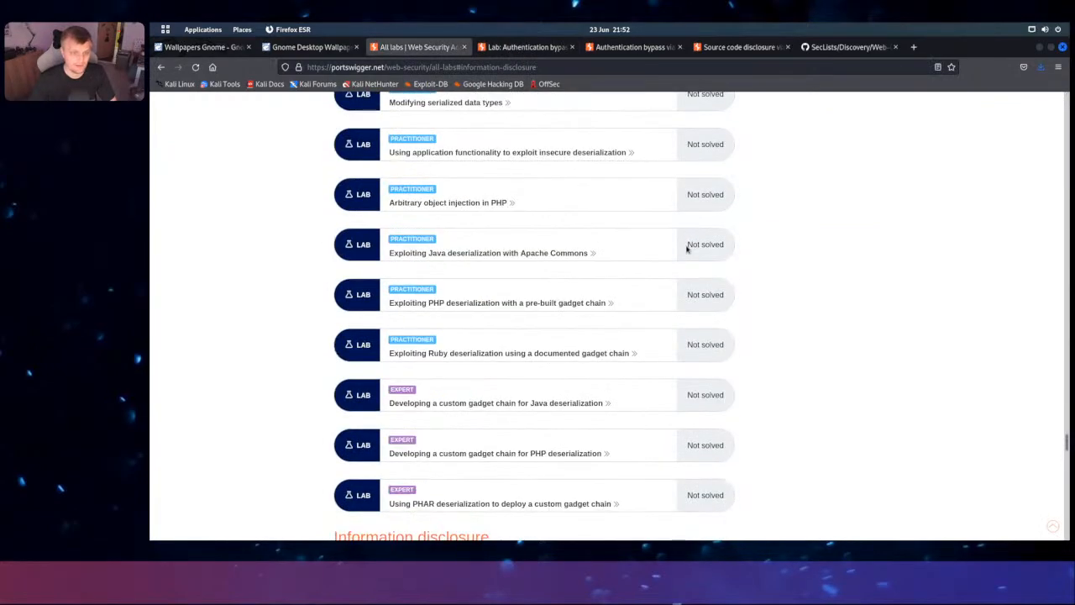
Go back to the "Information disclosure vulnerabilities" topic page and read through its examples, causes and exploitation sections
click(161, 67)
scroll(483, 319, down, 10)
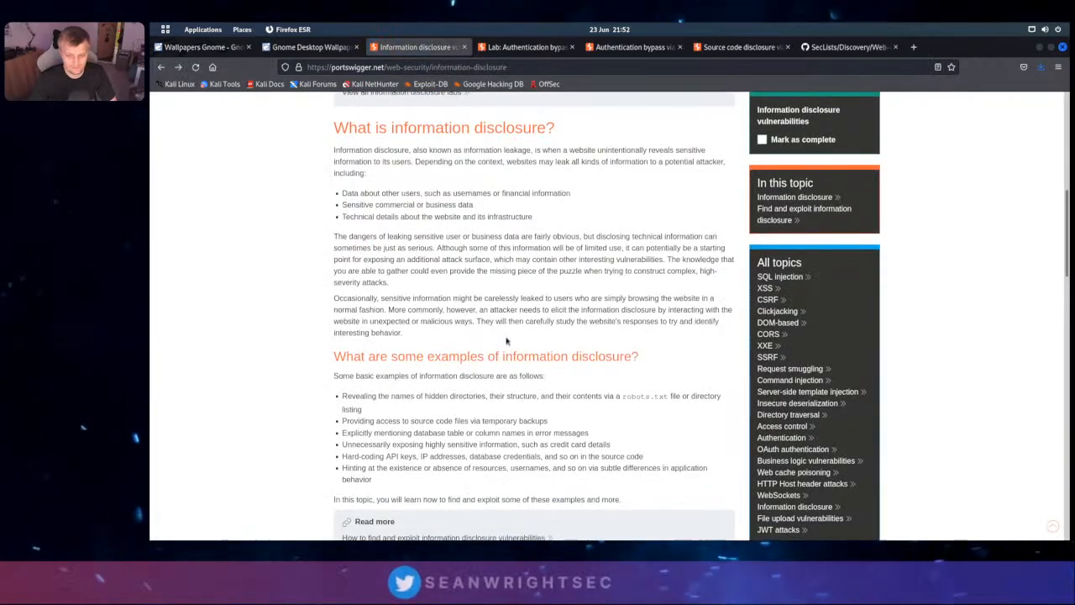
scroll(505, 337, down, 3)
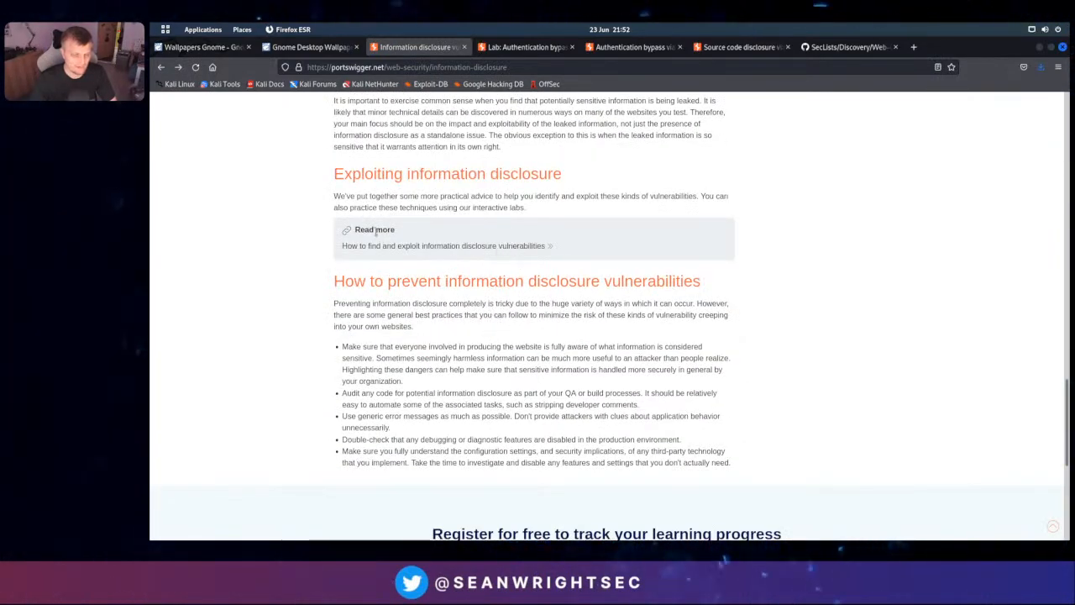
scroll(504, 248, down, 4)
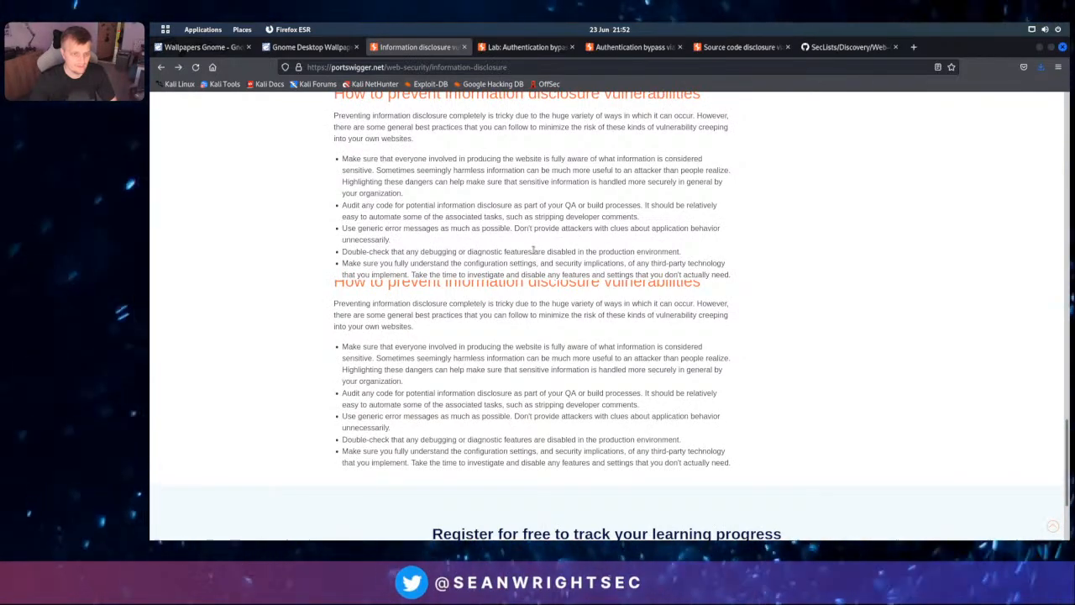
scroll(546, 268, down, 7)
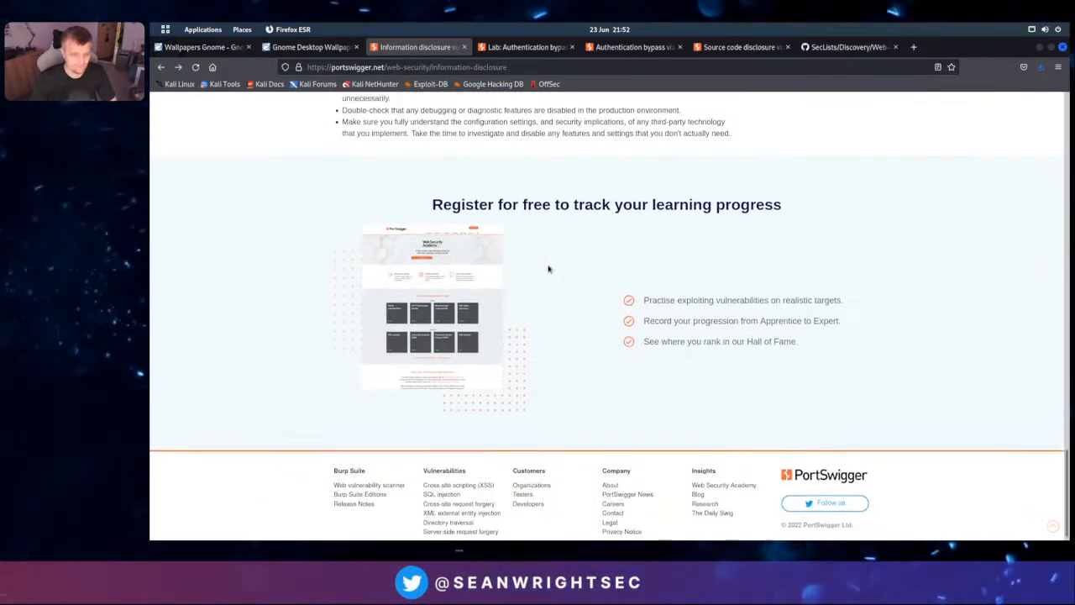
scroll(548, 269, up, 15)
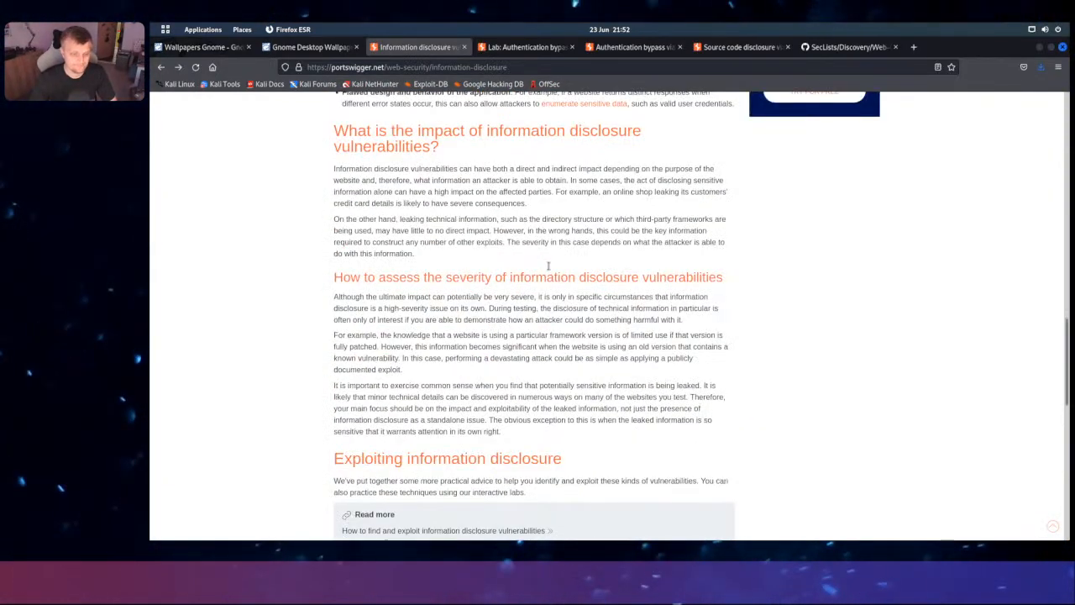
scroll(548, 266, up, 8)
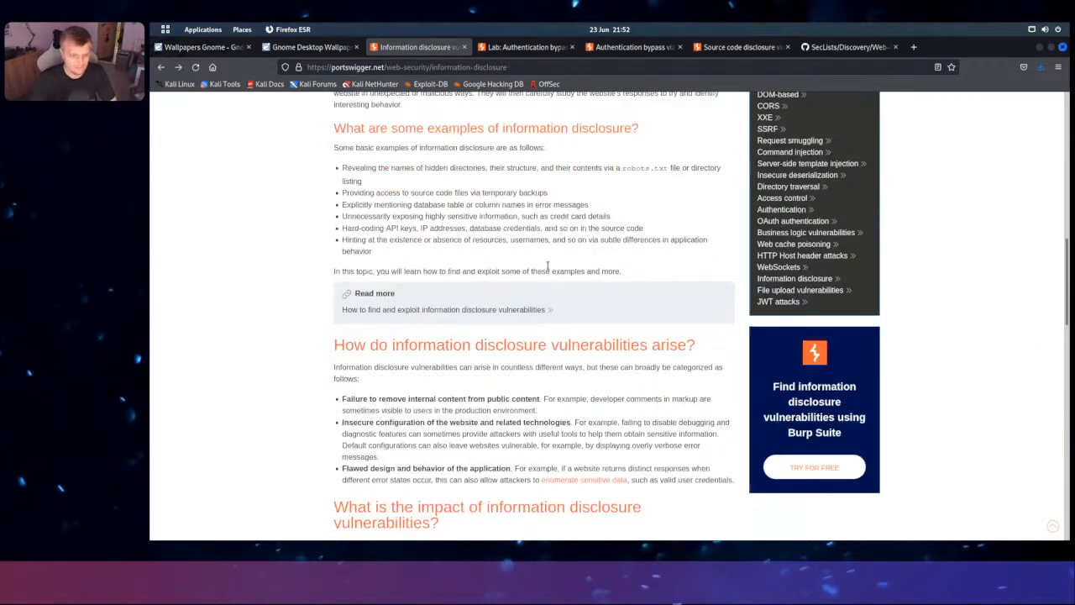
scroll(548, 267, up, 8)
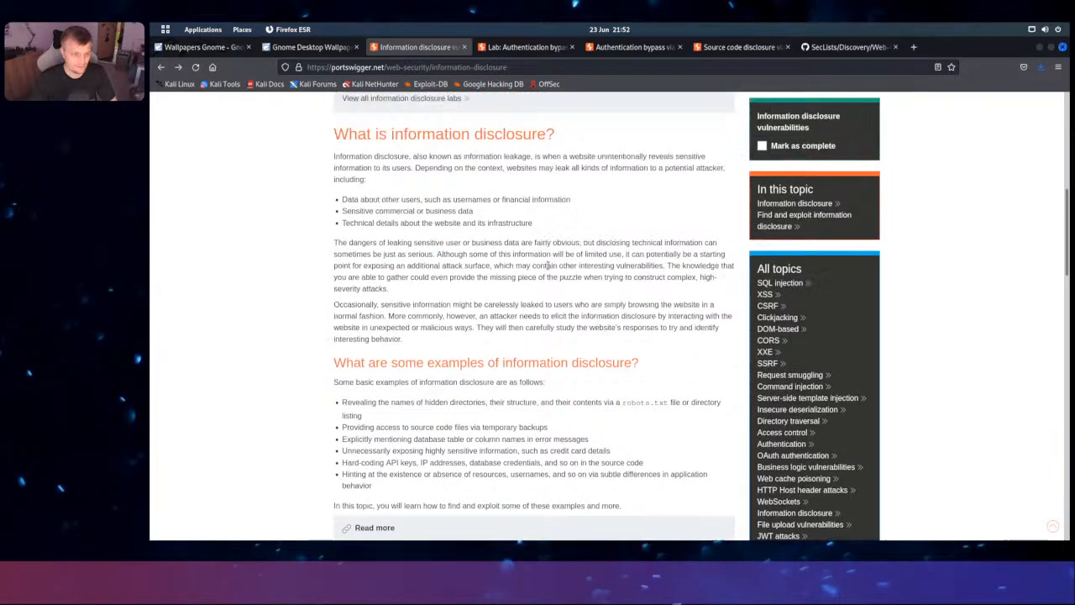
scroll(548, 267, up, 5)
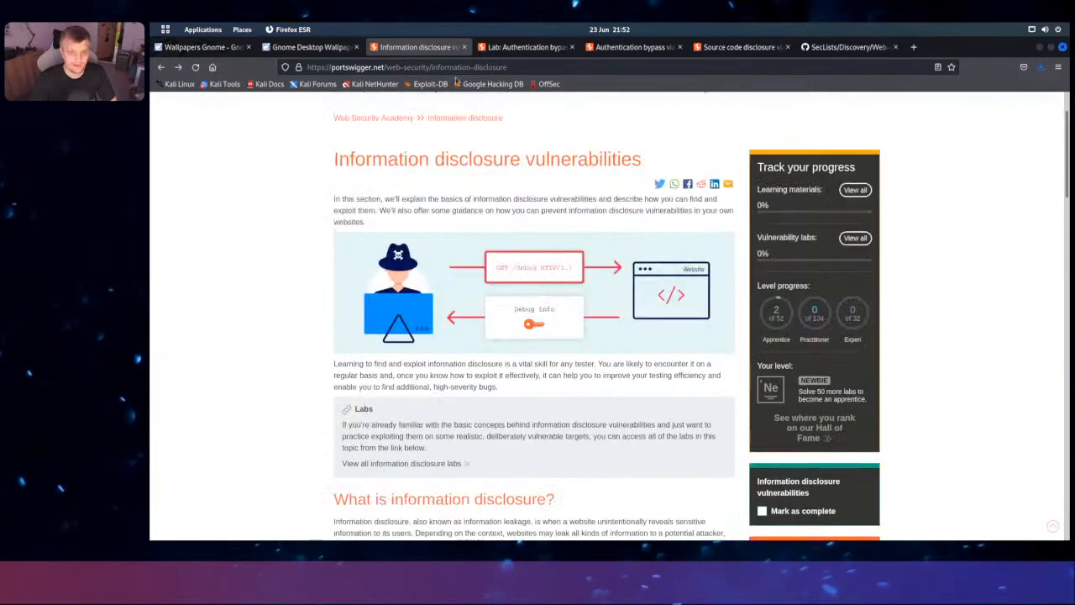
Open the exploiting guide by removing lab-infoleak-authentication-bypass from the lab description's URL
click(525, 47)
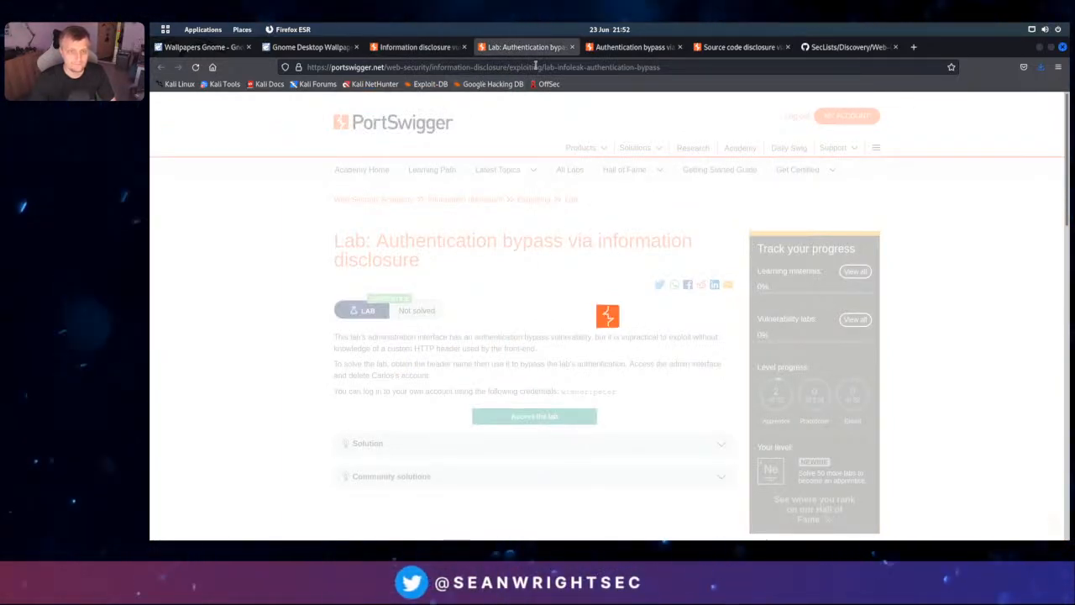
drag(546, 67, 797, 71)
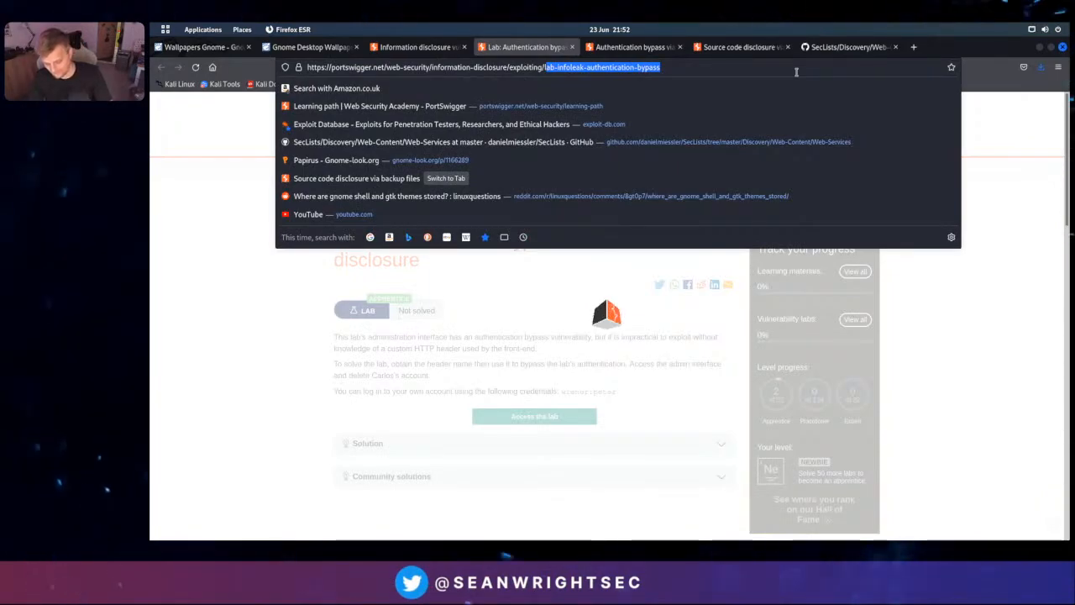
key(BackSpace)
key(Return)
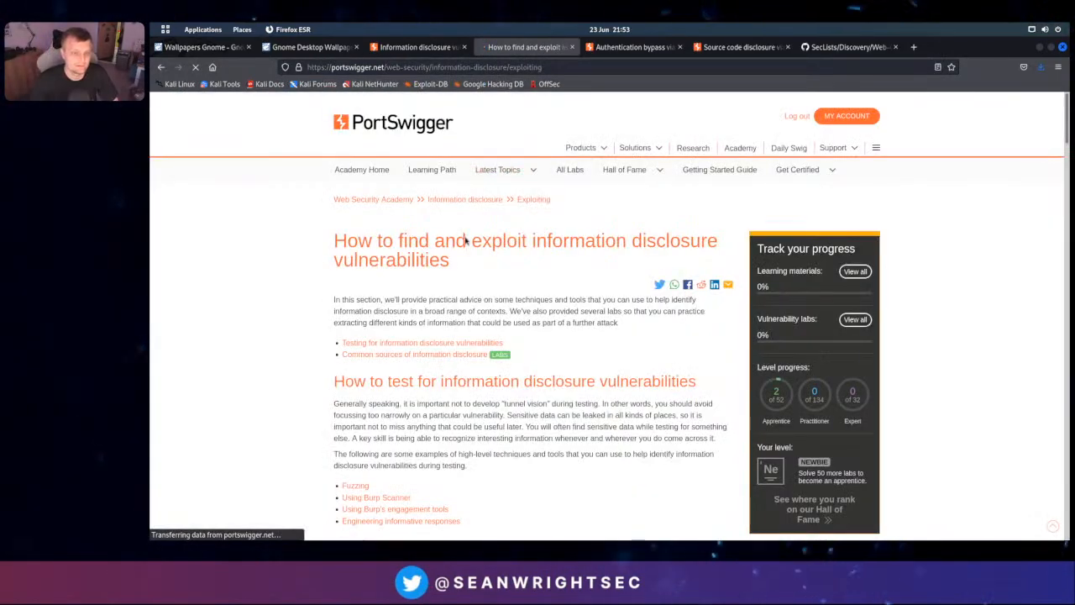
Read the information disclosure exploiting guide through to its insecure configuration section and examine the explanation of the HTTP TRACE method
scroll(463, 258, down, 5)
scroll(464, 257, down, 3)
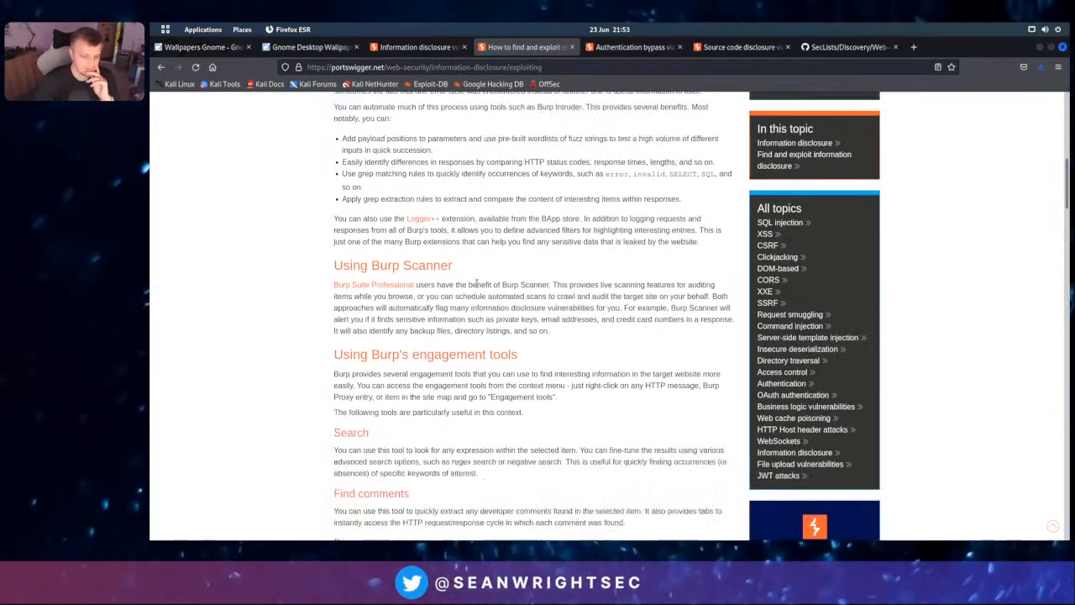
scroll(476, 288, down, 8)
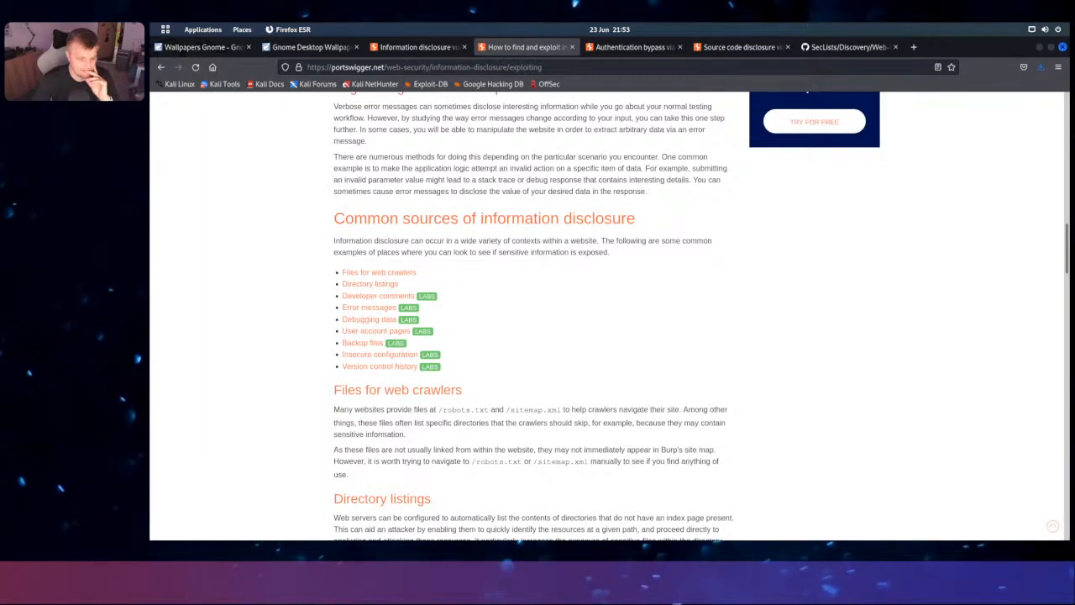
scroll(442, 344, down, 12)
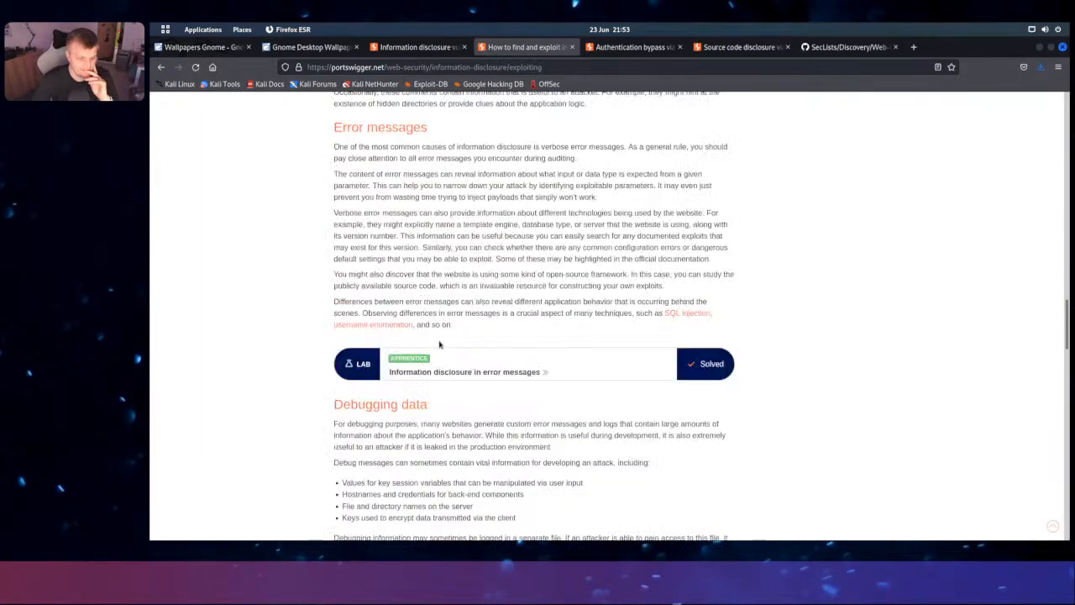
scroll(439, 345, down, 7)
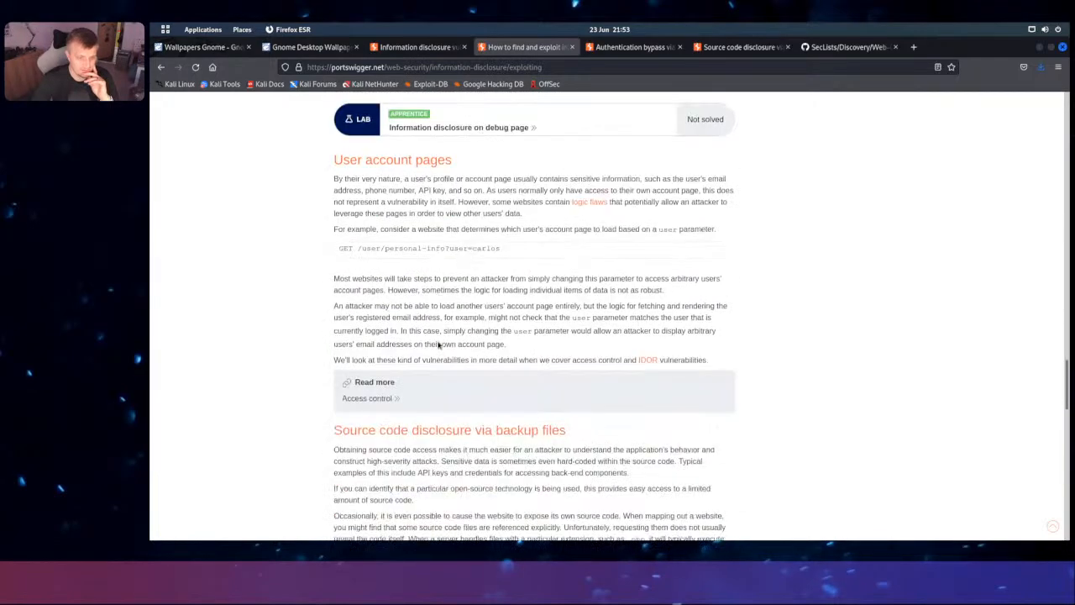
scroll(438, 344, down, 1)
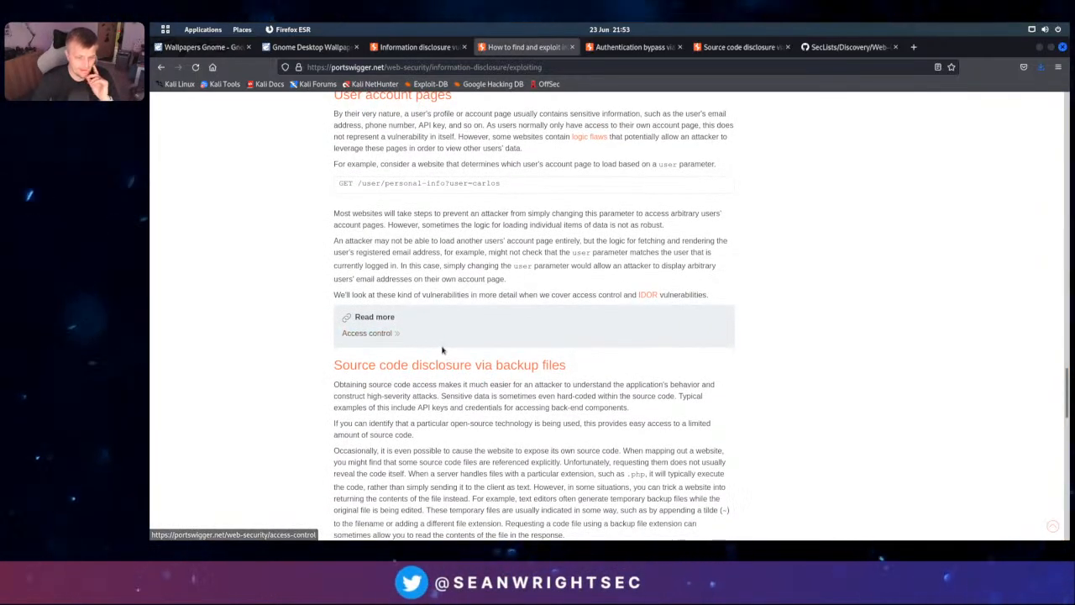
scroll(441, 348, down, 8)
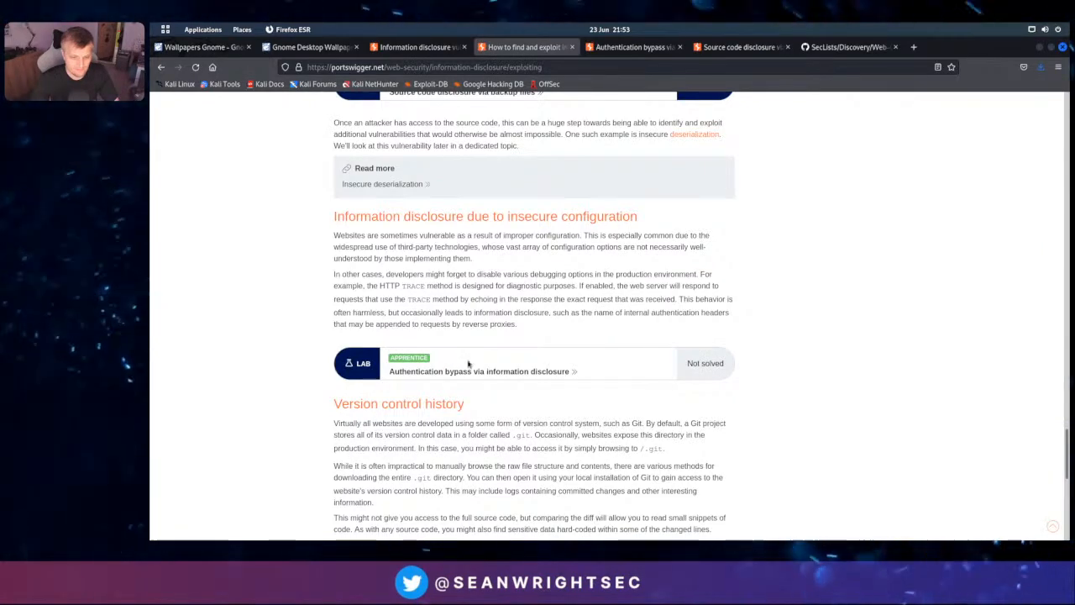
scroll(469, 363, down, 1)
double_click(413, 232)
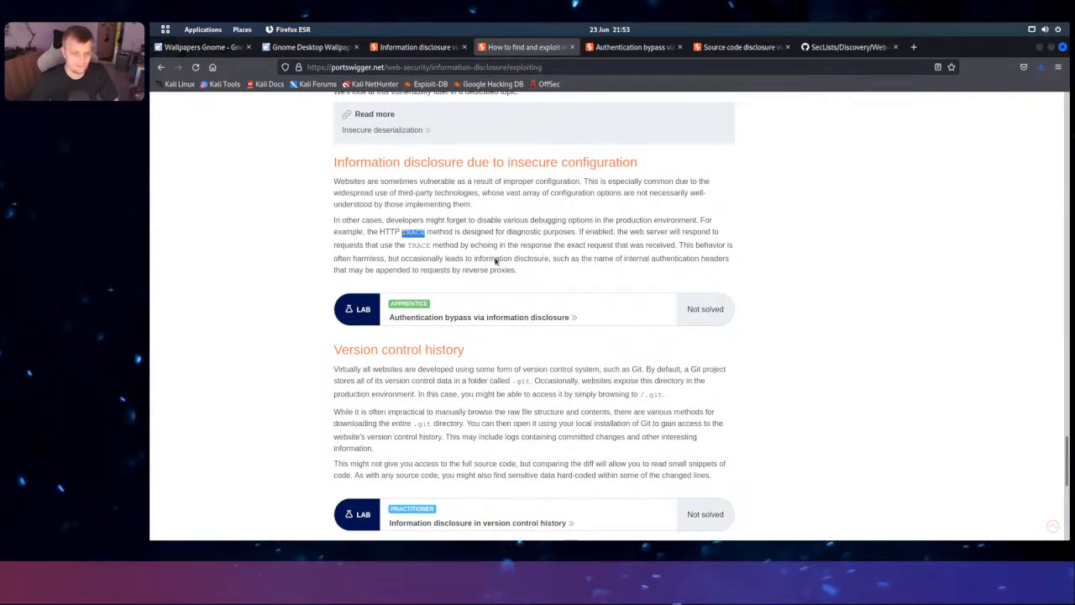
Switch to Burp Suite, render the response to GET /admin, and resend the request with X-Custom-IP-Authorization set to 127.0.0.1
key(alt+Tab)
key(alt+Tab)
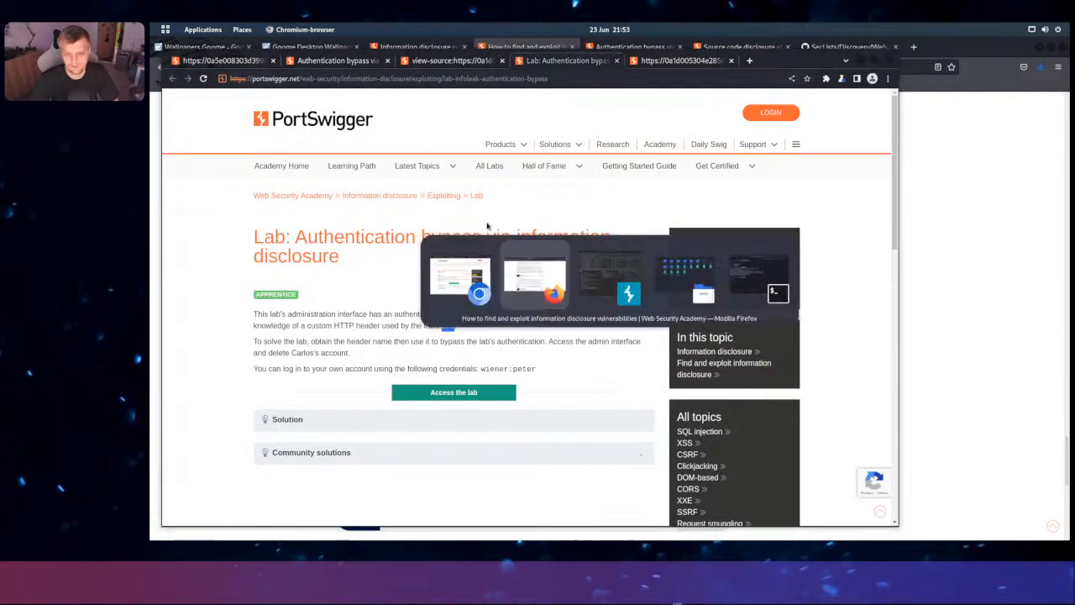
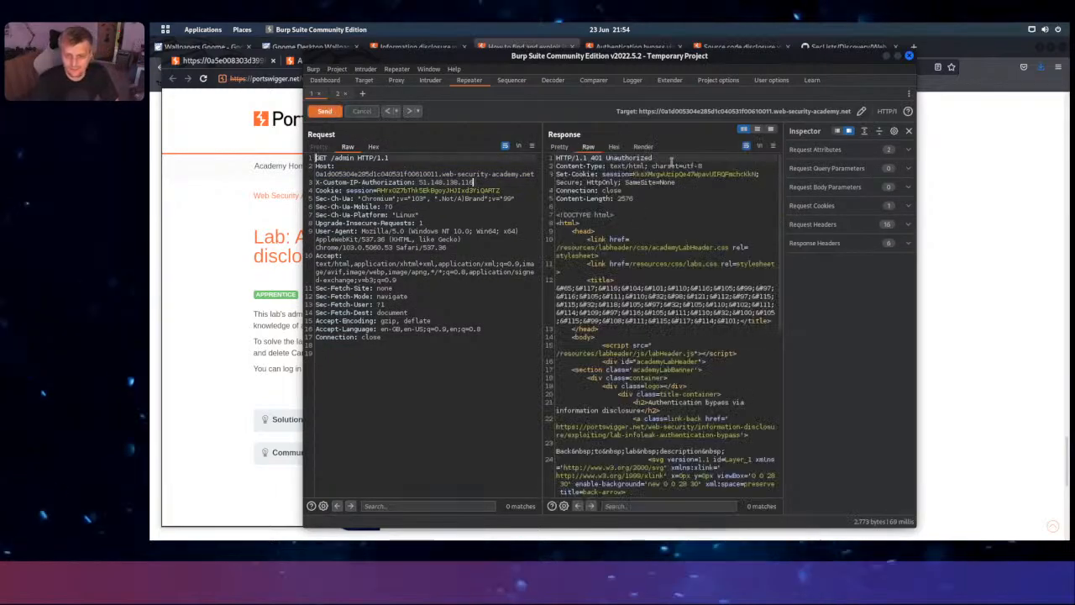
click(643, 147)
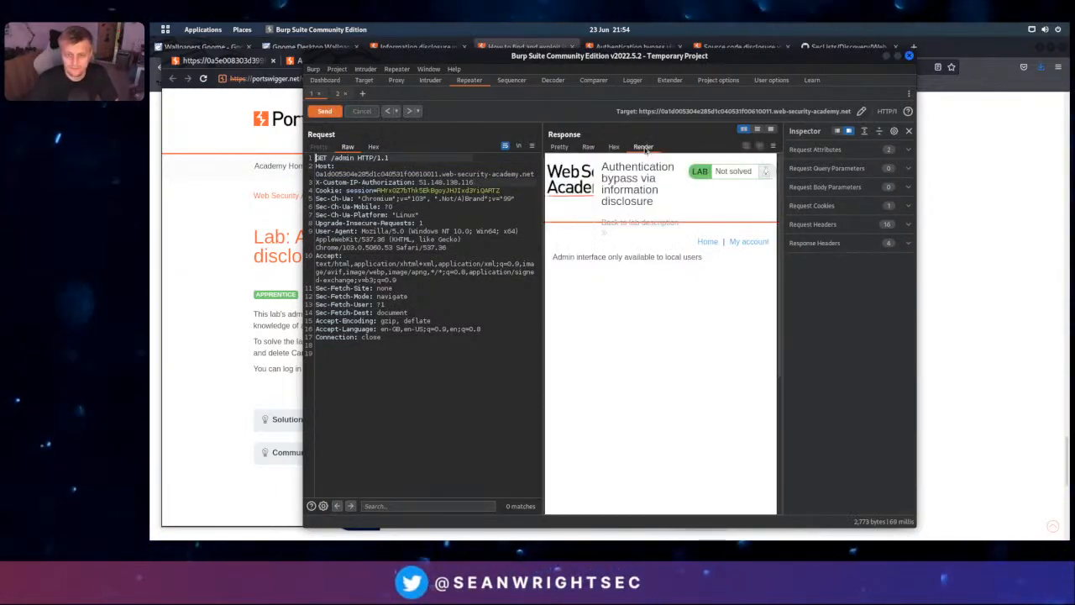
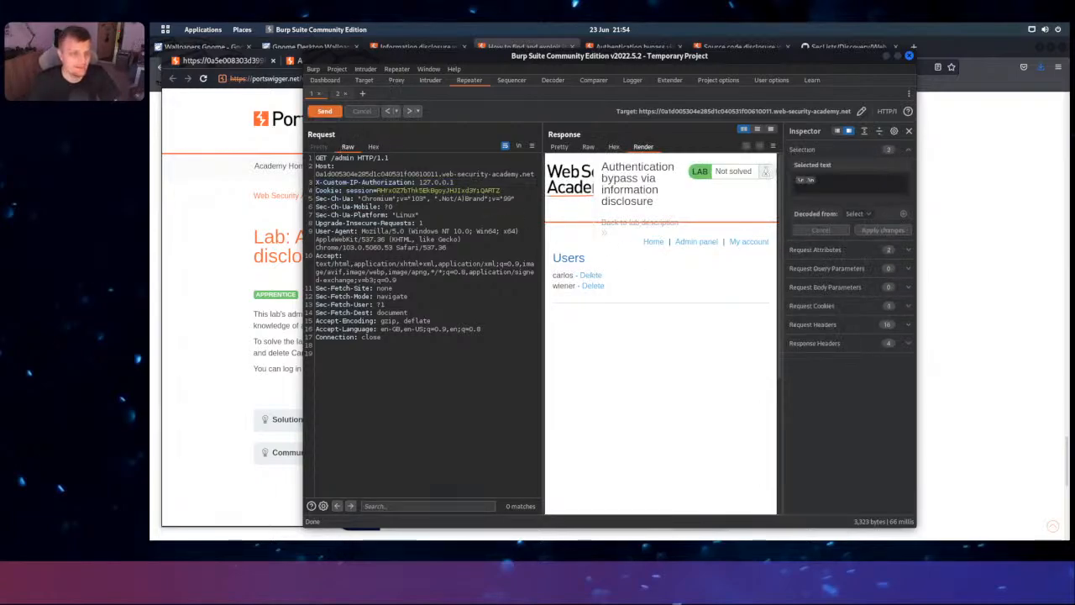
Intercept the lab's /admin page request from Chromium and forward it with the header X-Custom-IP-Authorization: 127.0.0.1 added
click(431, 81)
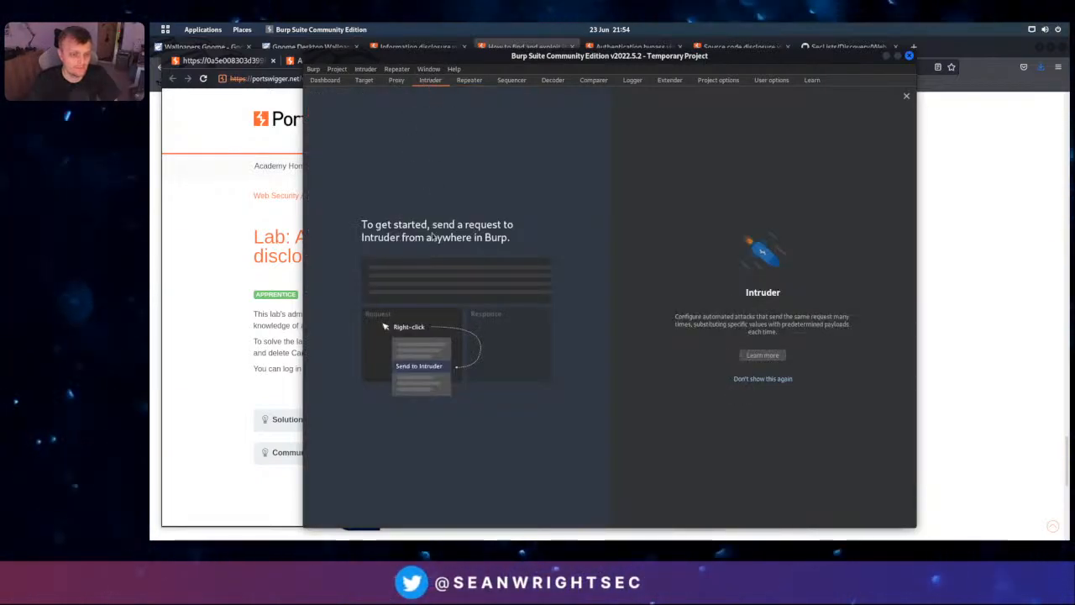
click(365, 81)
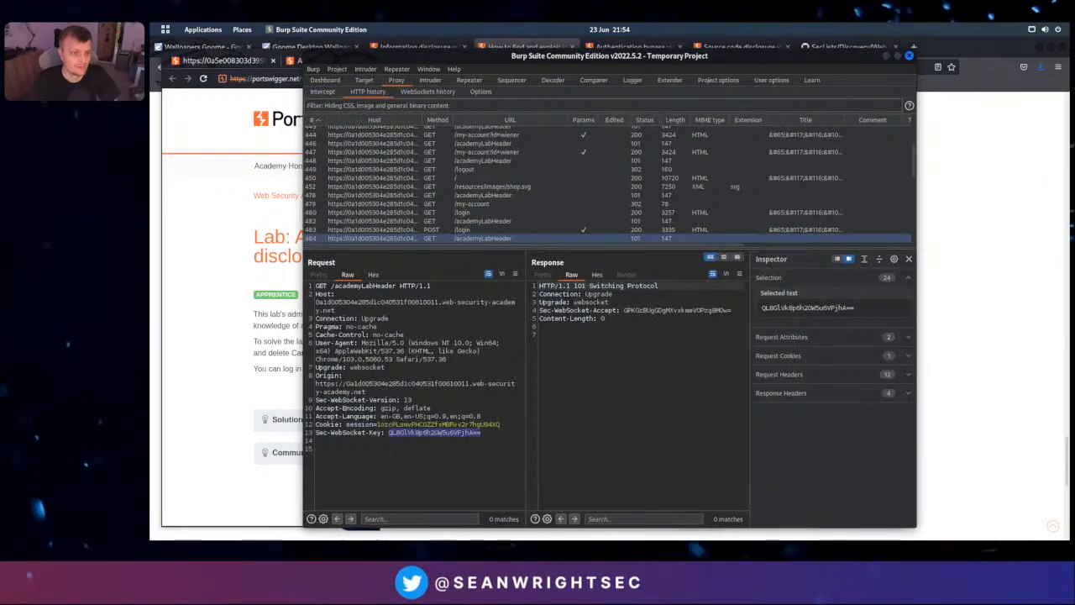
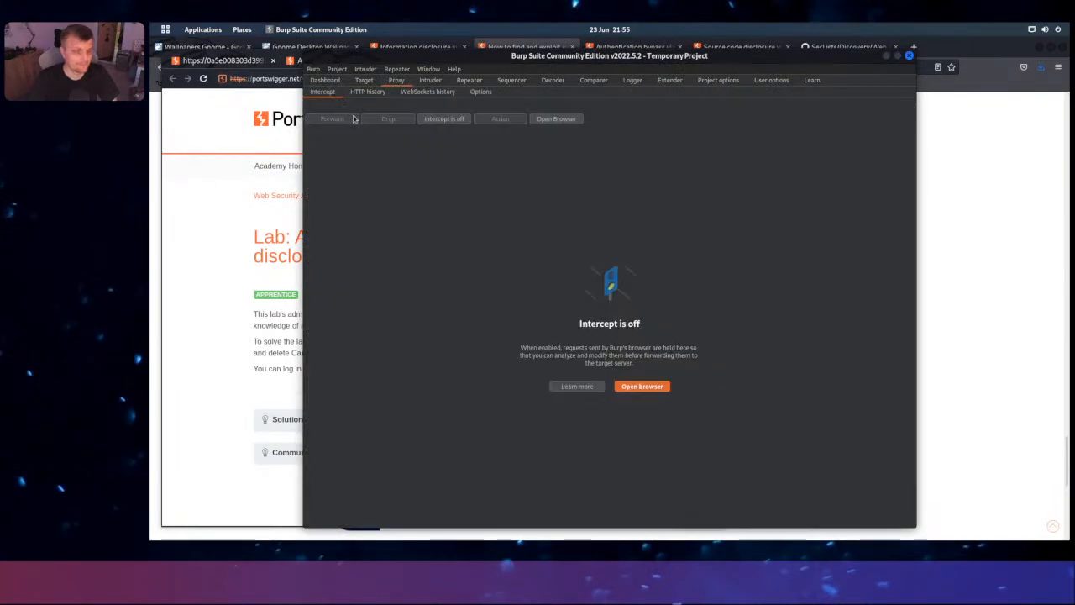
click(445, 119)
click(243, 153)
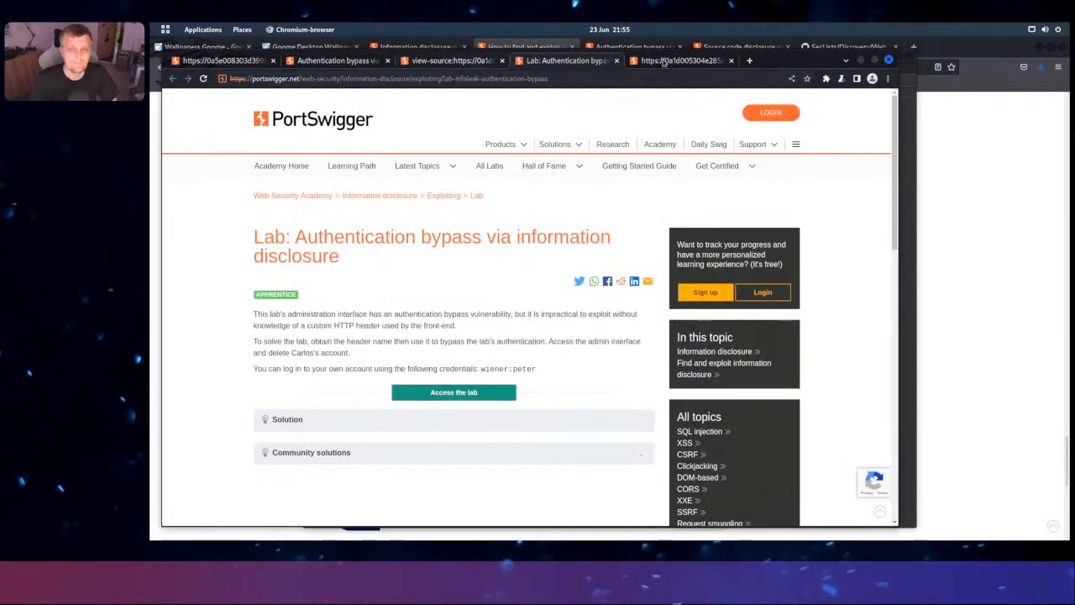
click(689, 61)
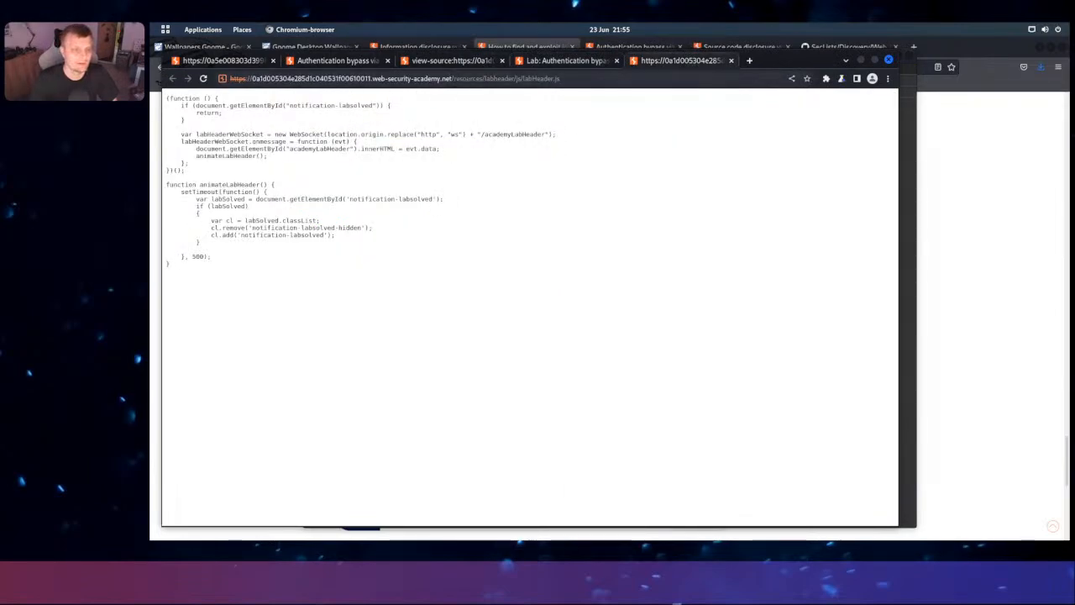
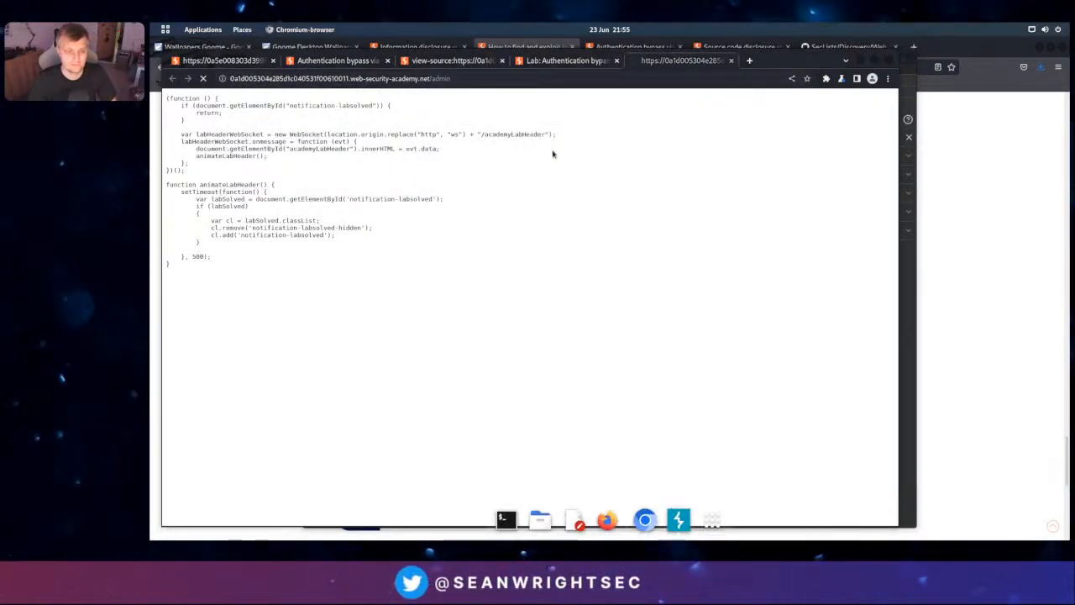
key(alt+Tab)
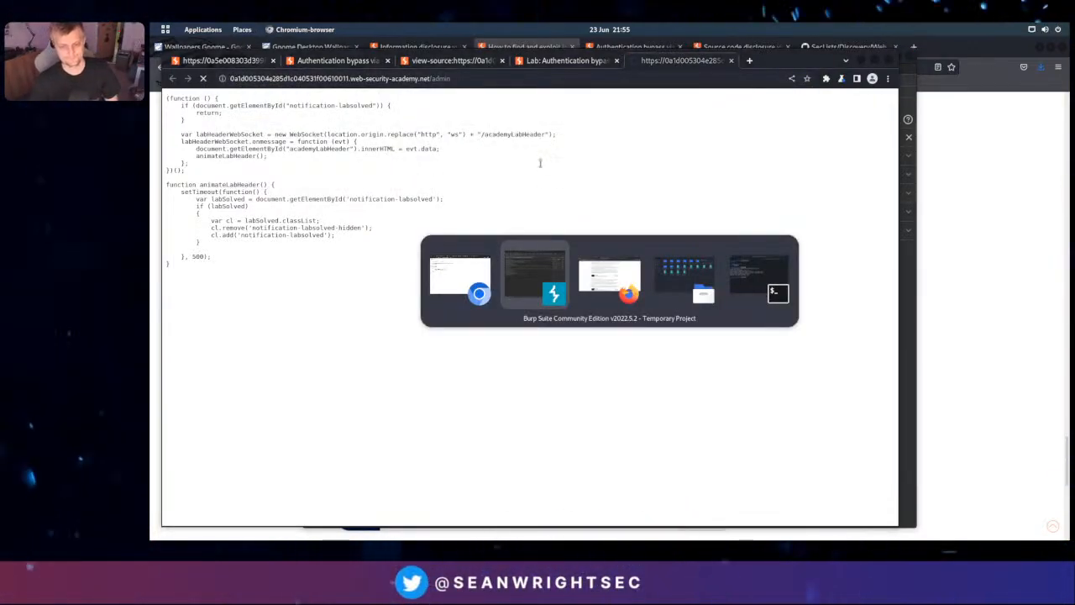
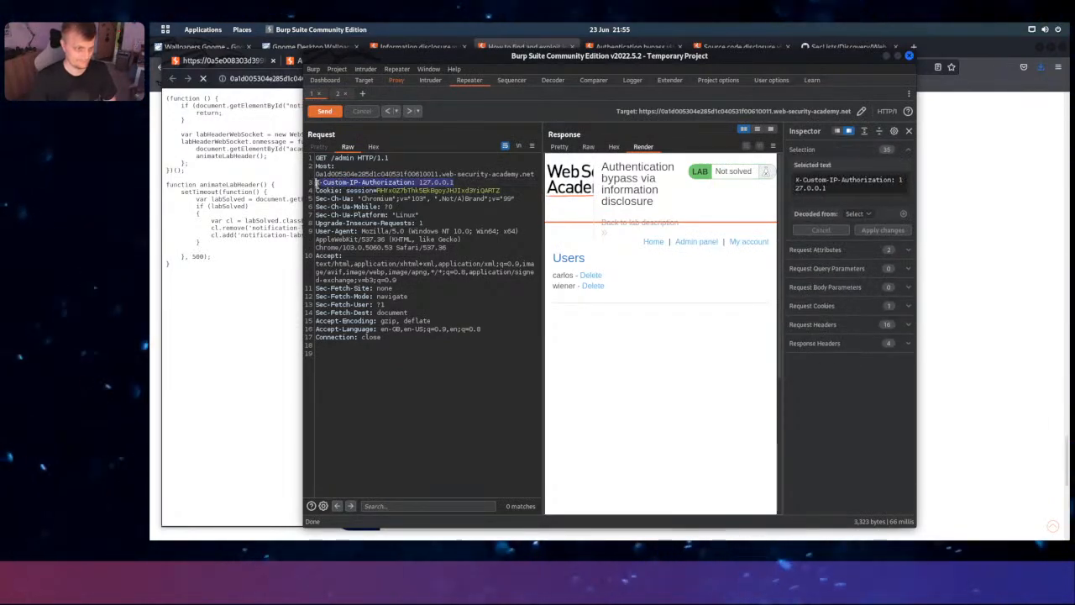
click(397, 81)
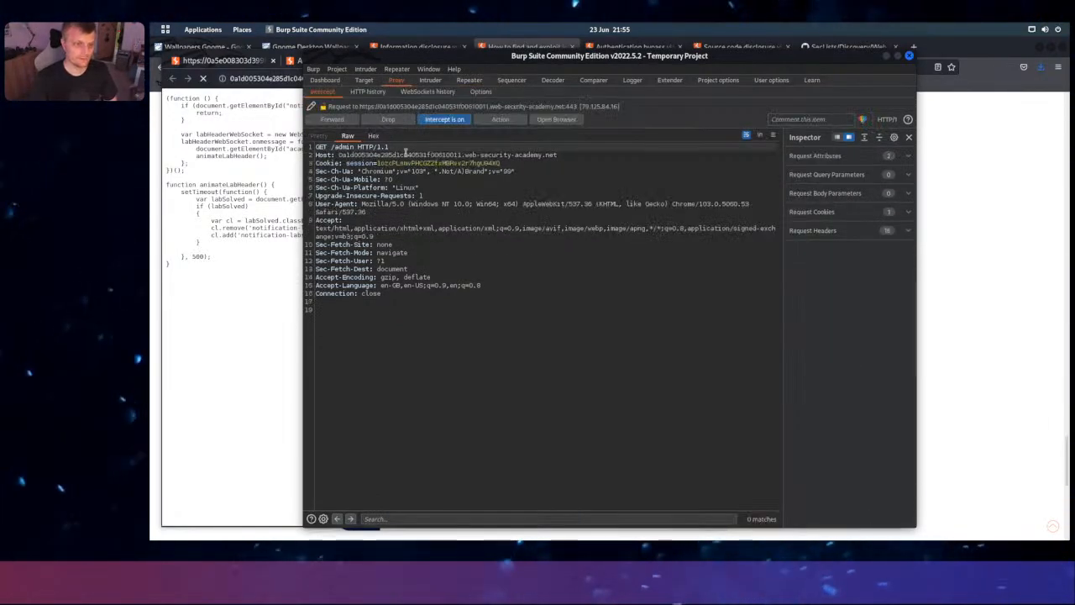
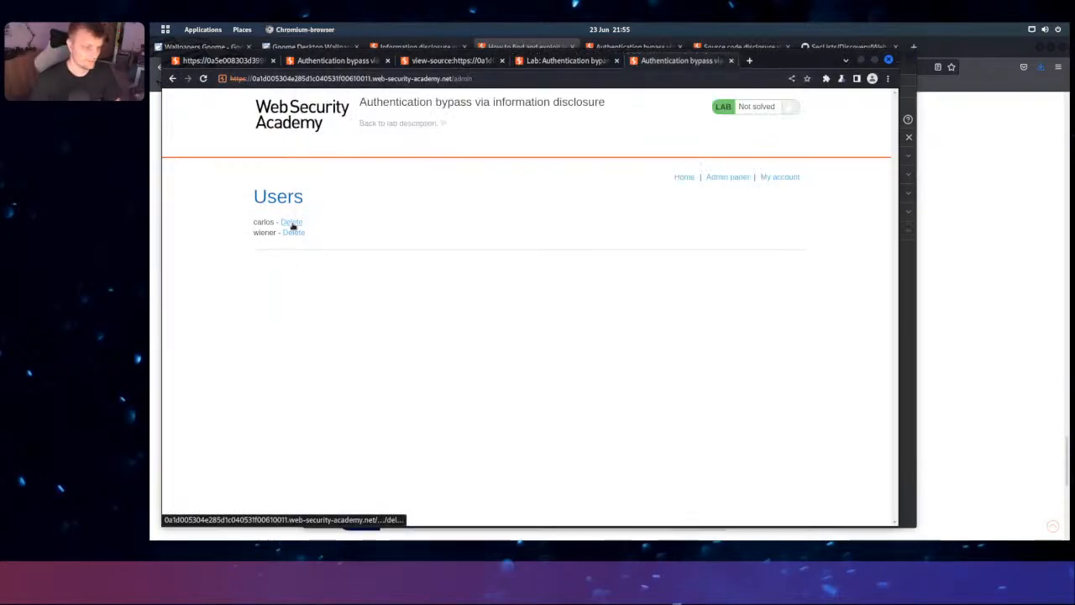
In Firefox, close the lab shop, source code disclosure and SecLists tabs, and open the "Authentication bypass via information disclosure" lab description
click(433, 39)
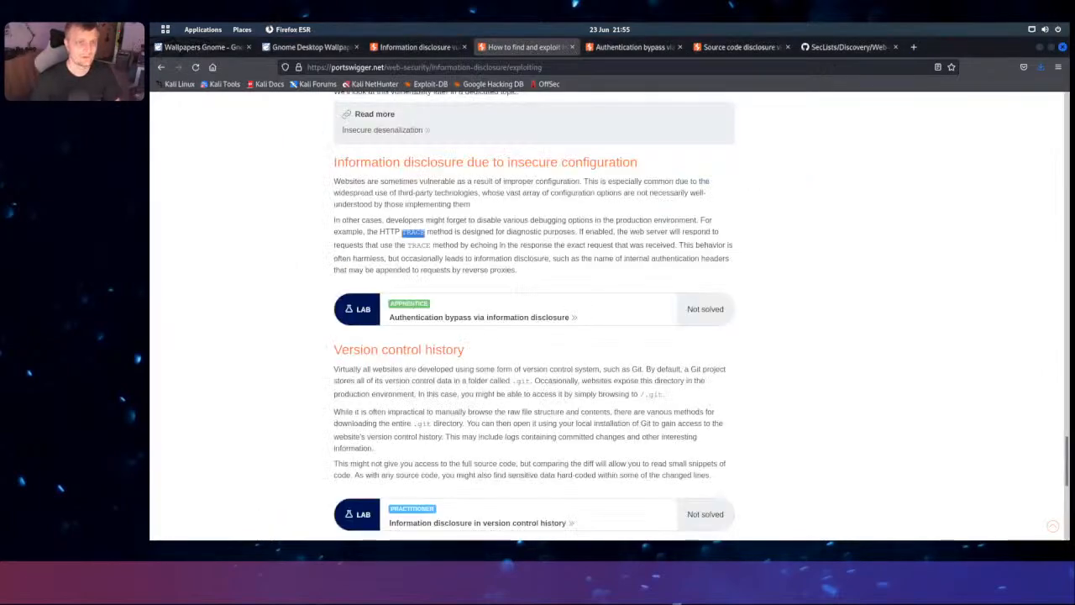
click(663, 47)
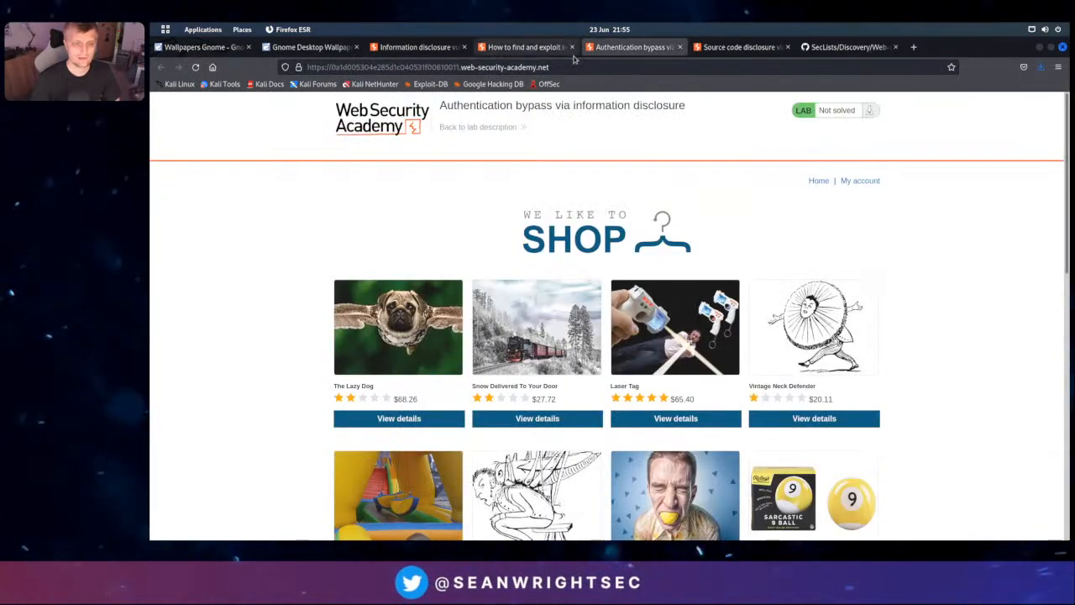
click(680, 47)
click(681, 47)
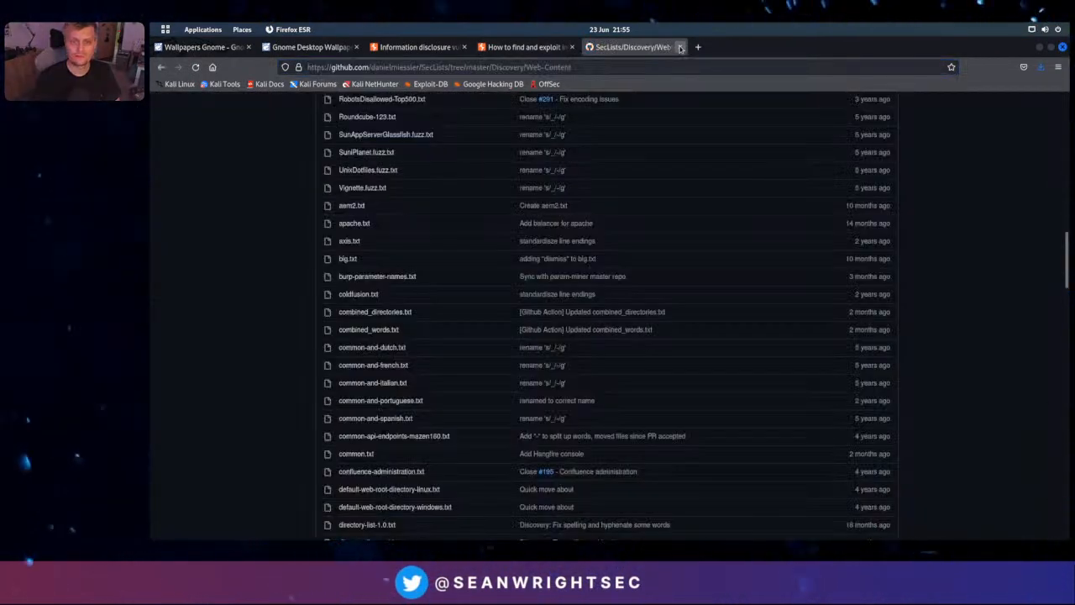
click(680, 47)
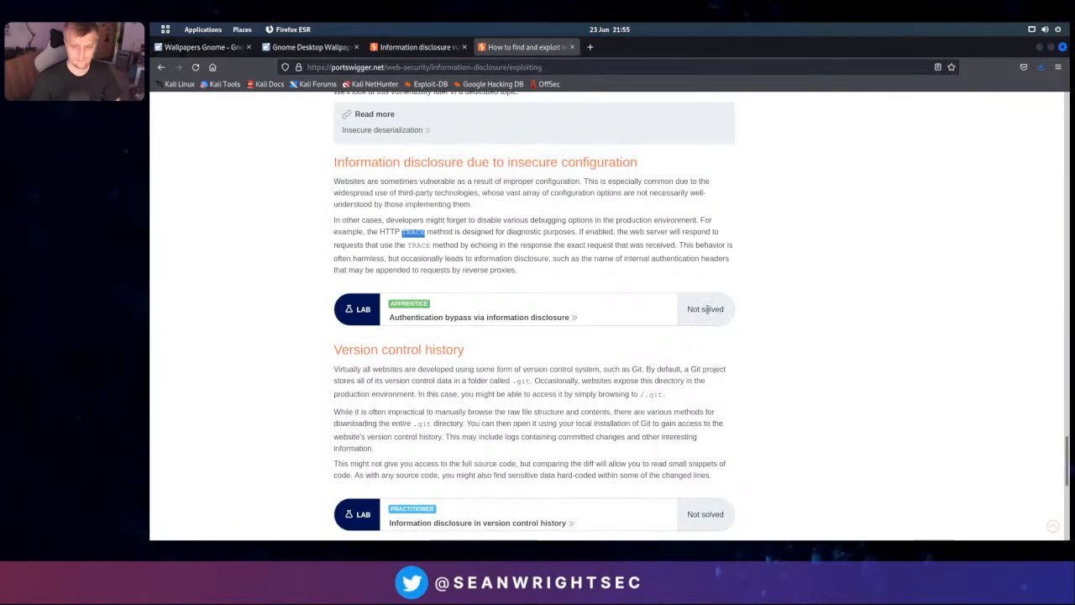
click(475, 318)
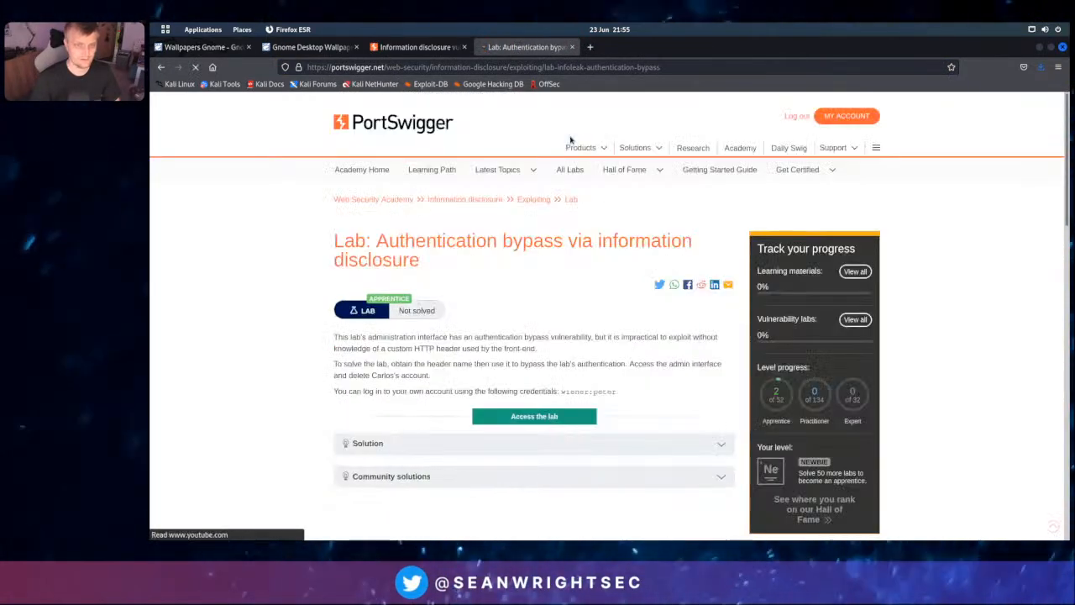
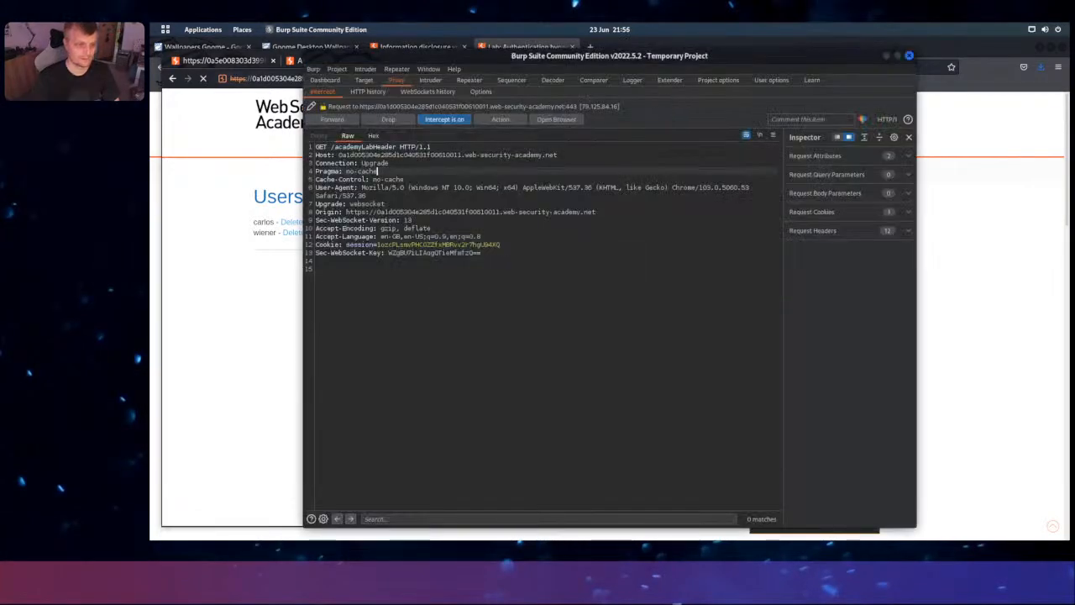
Delete the target user named in the lab description through the admin panel, turn off request interception, and return to Firefox
click(459, 120)
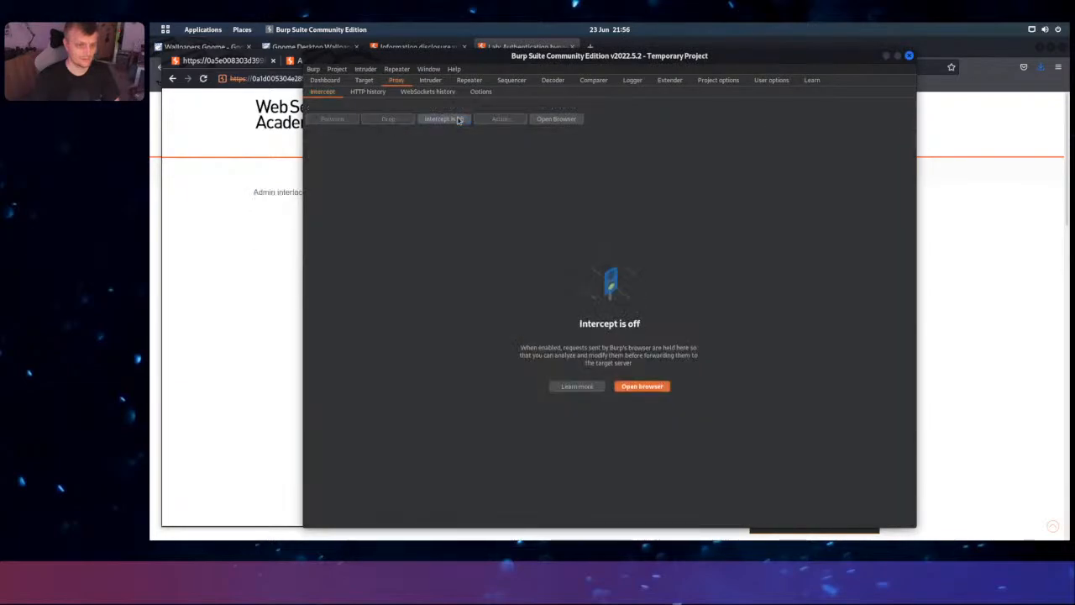
key(alt+Tab)
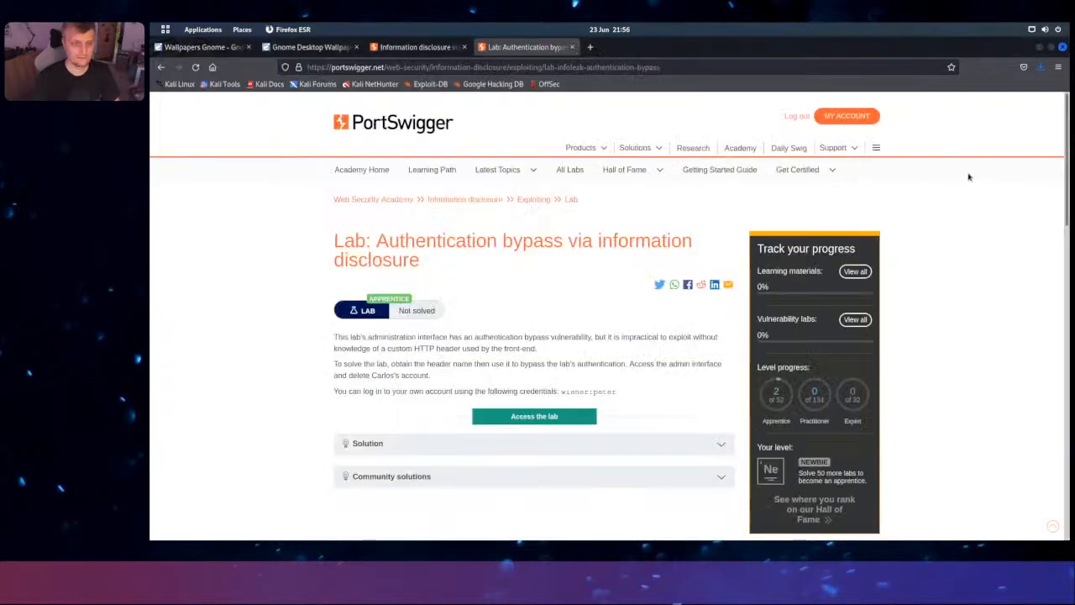
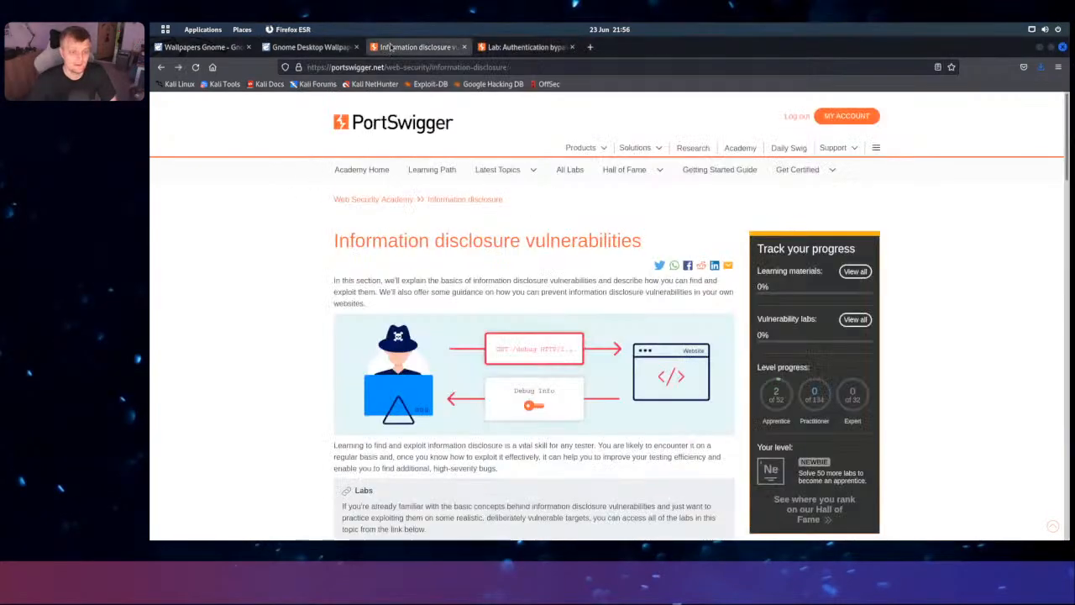
Go from the lab description to the information disclosure topic page and open the list of all information disclosure labs
click(504, 48)
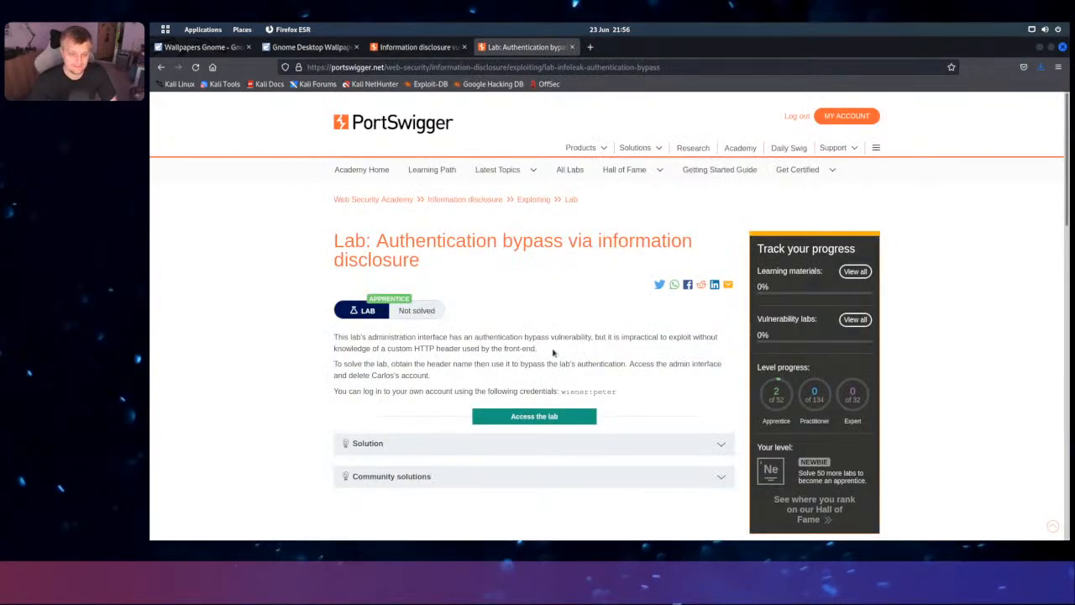
click(489, 202)
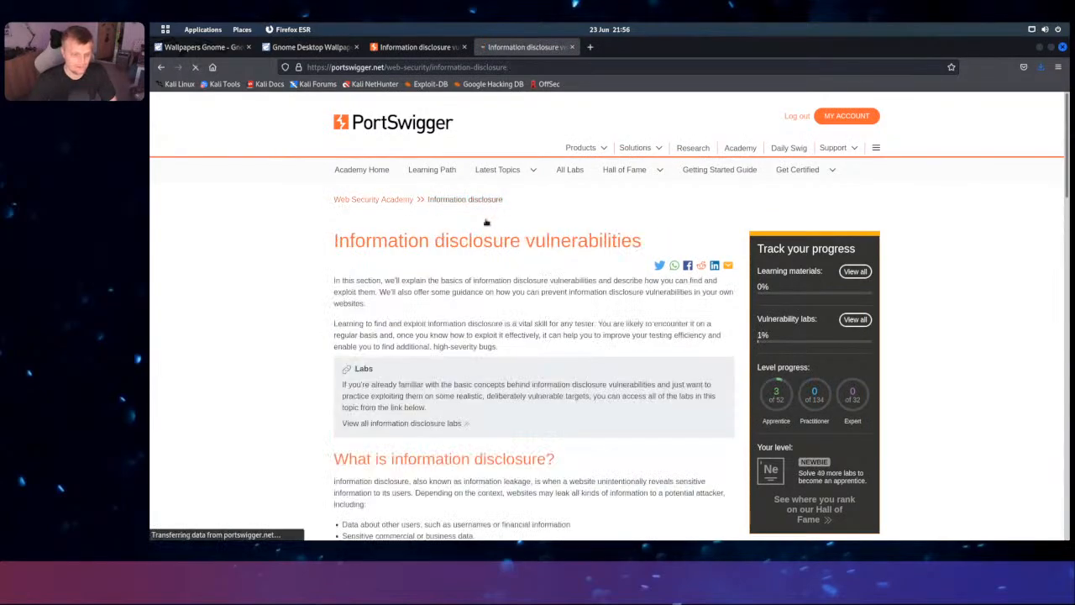
scroll(470, 380, down, 5)
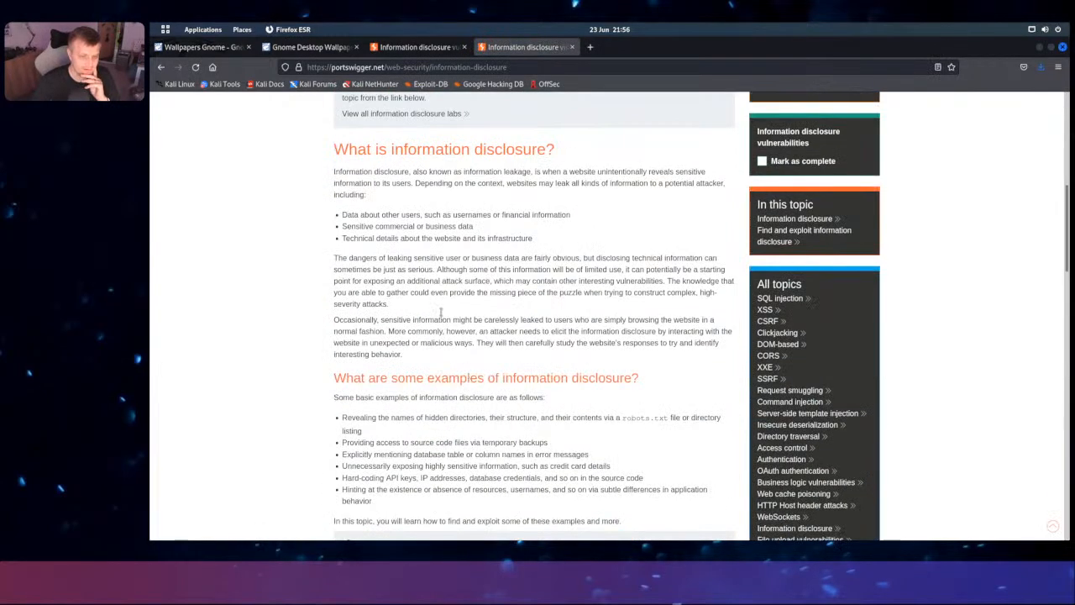
scroll(430, 288, up, 2)
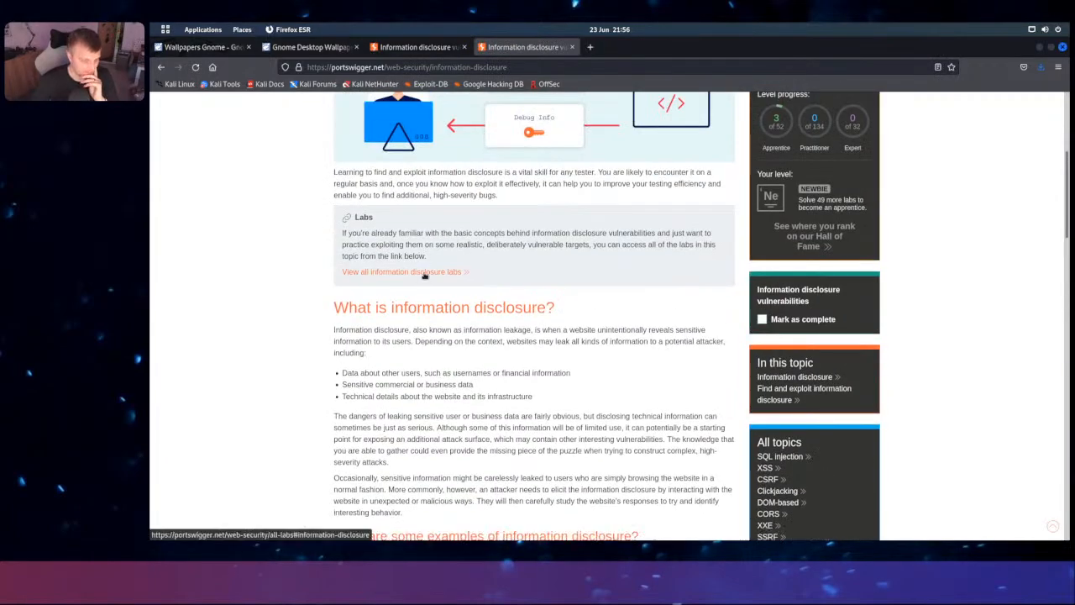
click(424, 273)
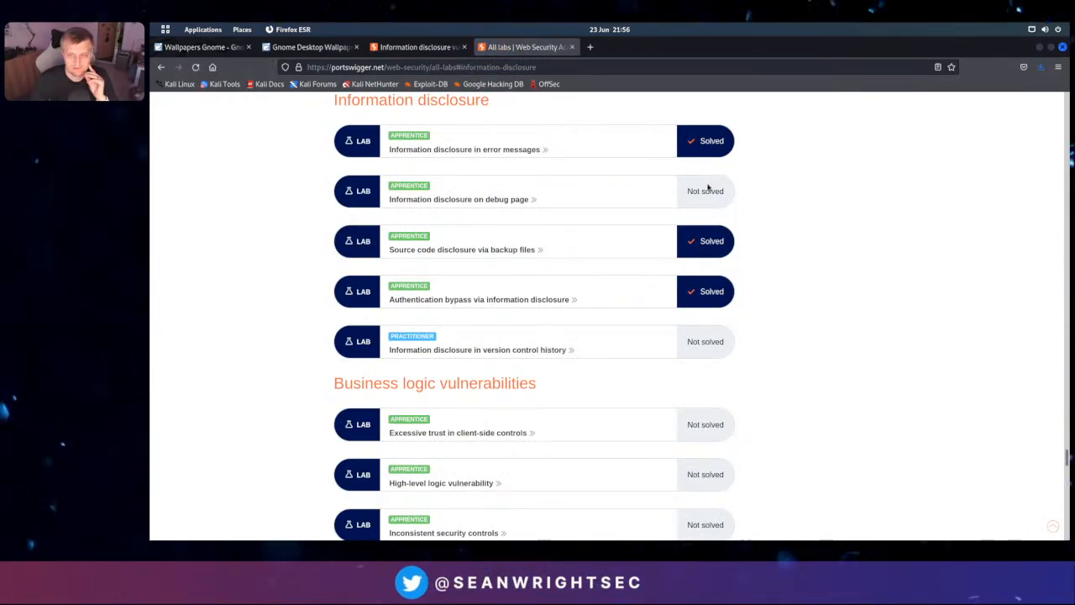
Open the "Information disclosure on debug page" lab, expand its solution, and examine the /cgi-bin/phpinfo.php path
click(471, 202)
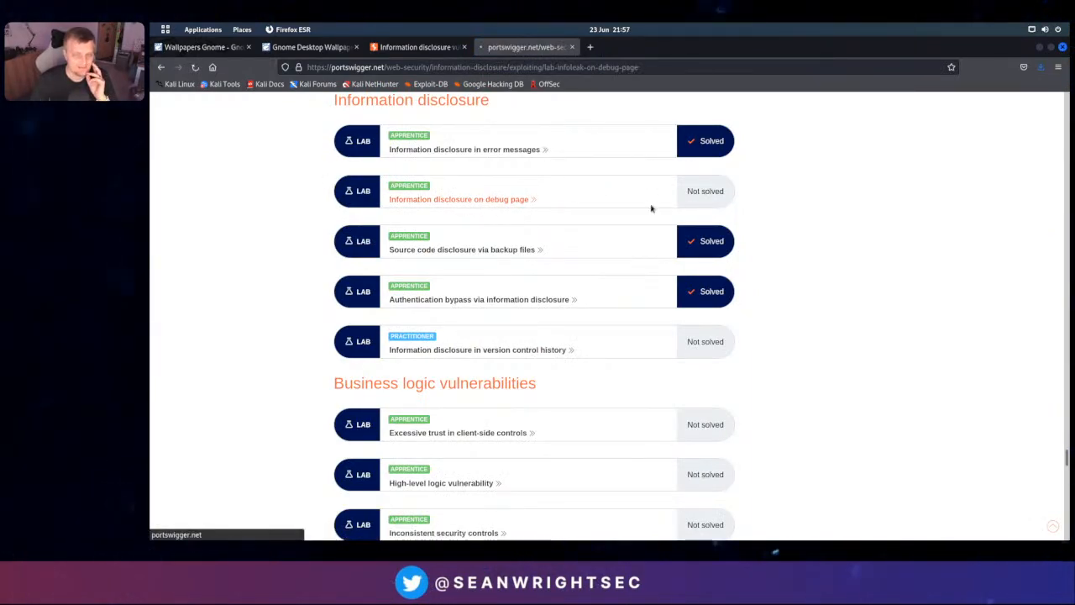
click(710, 383)
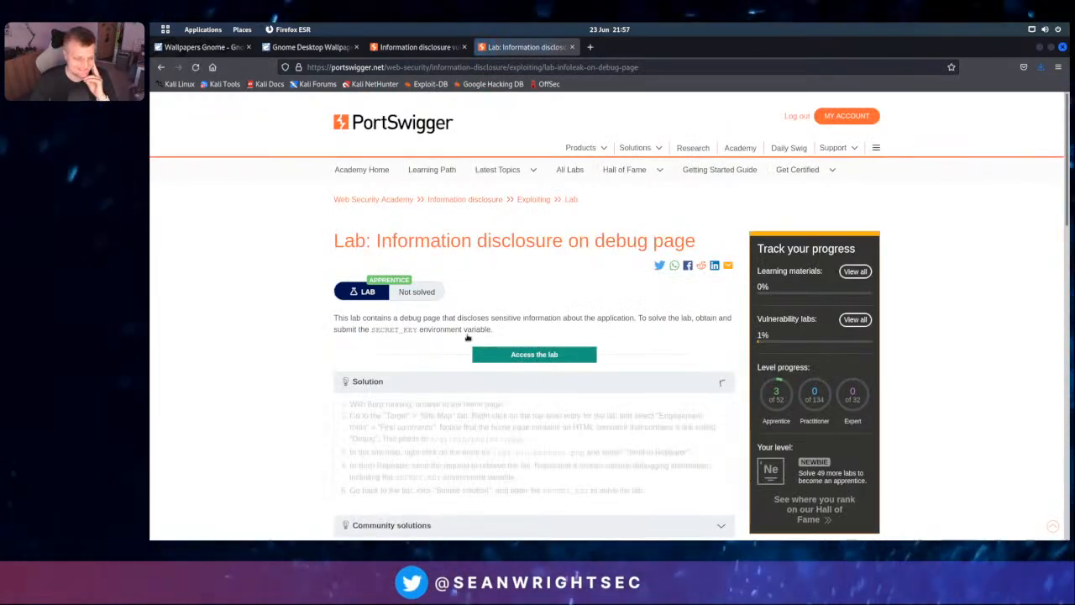
drag(457, 441, 522, 441)
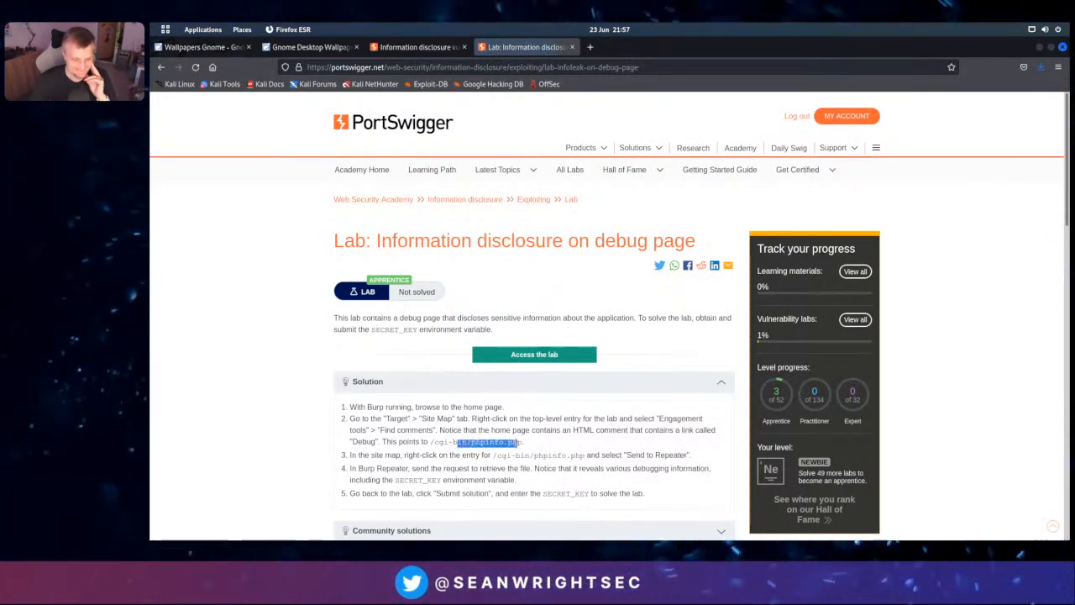
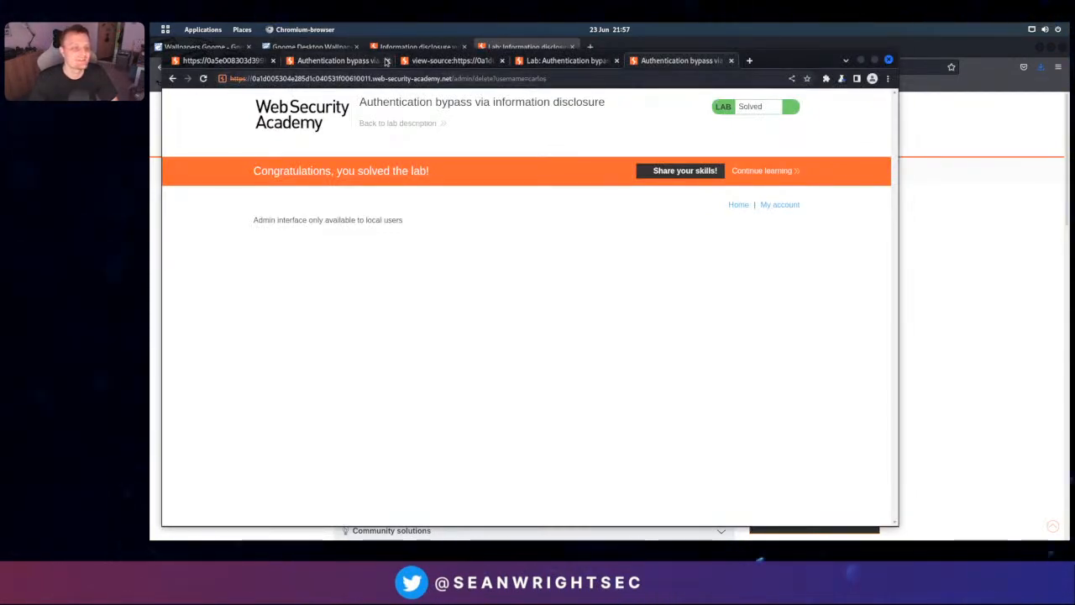
Switch to Chromium and close all the tabs belonging to the authentication bypass lab, keeping the sitemap.xml tab
click(385, 60)
click(385, 61)
click(386, 61)
click(387, 60)
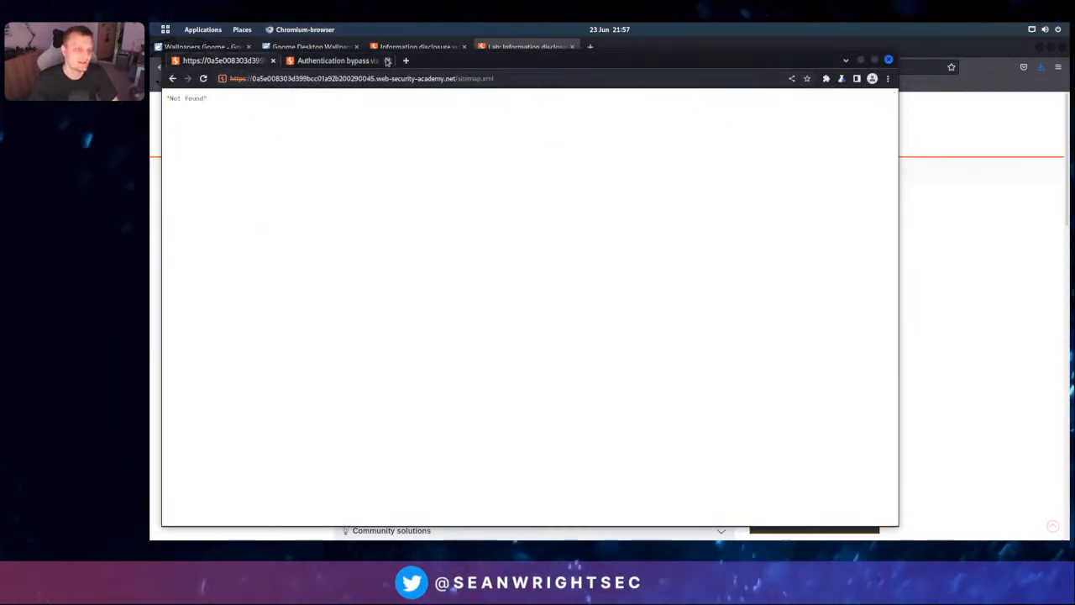
click(387, 60)
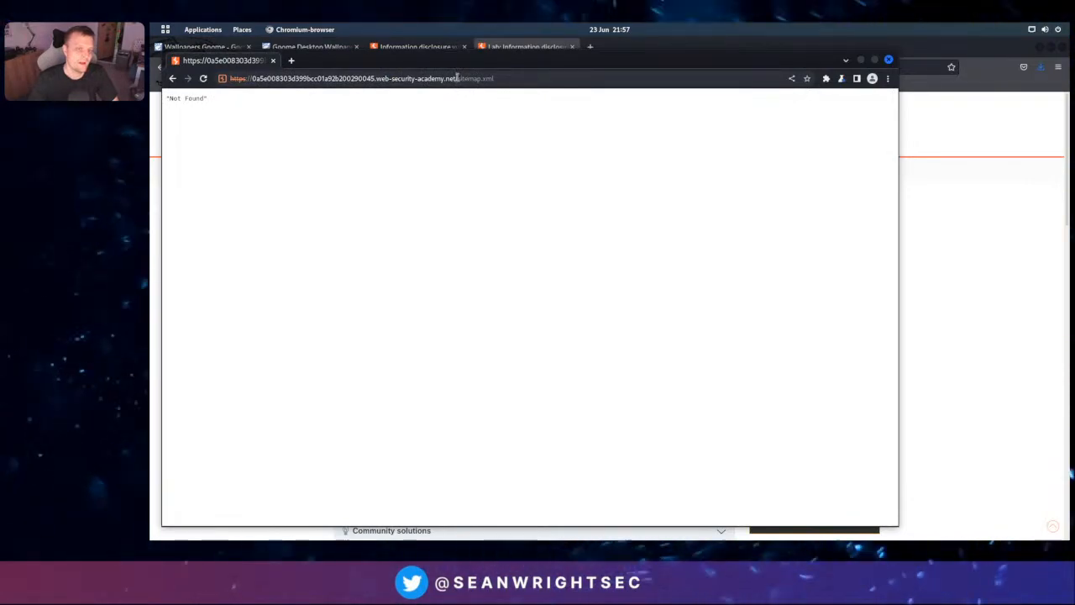
Try to open /cgi-bin/phpinfo.php on the old lab instance in place of sitemap.xml
drag(459, 78, 566, 78)
key(BackSpace)
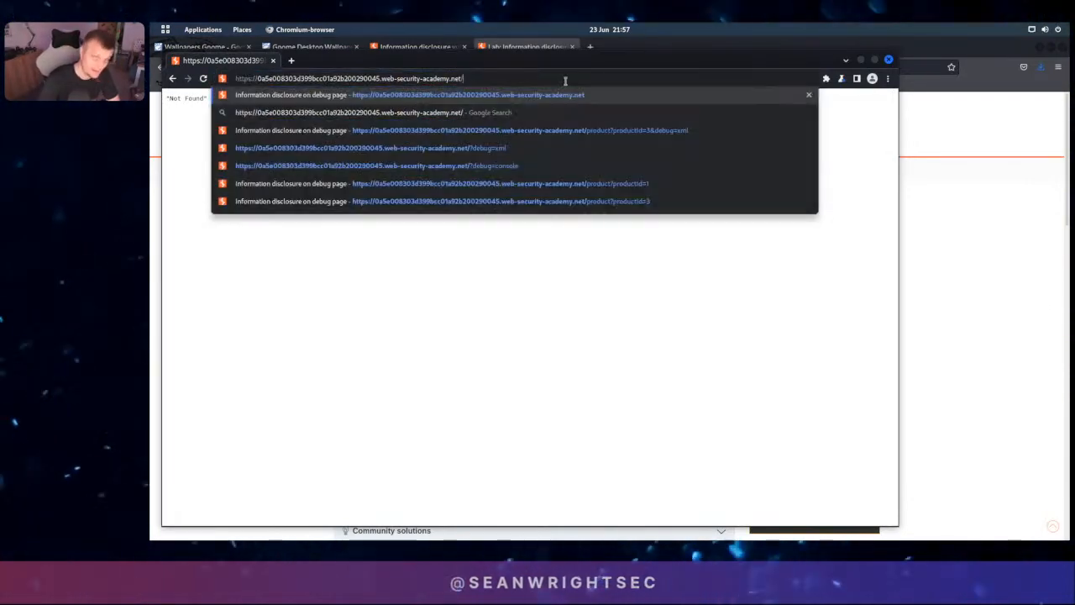
key(BackSpace)
text(cgi-bin/)
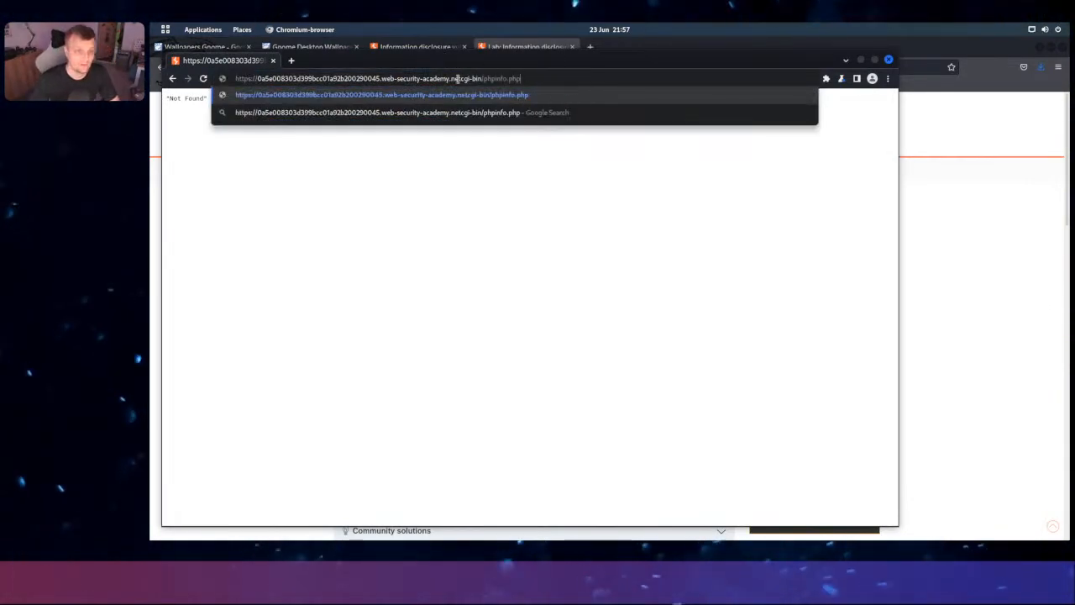
key(Return)
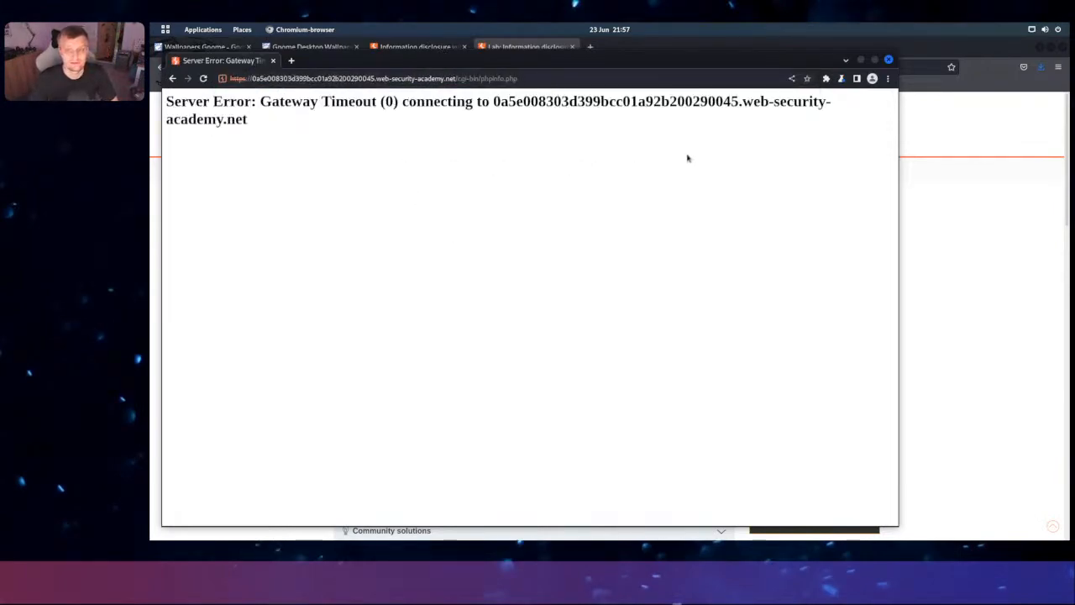
Switch to Firefox, launch a fresh instance of the debug page lab, copy its URL, and return to Chromium
click(978, 201)
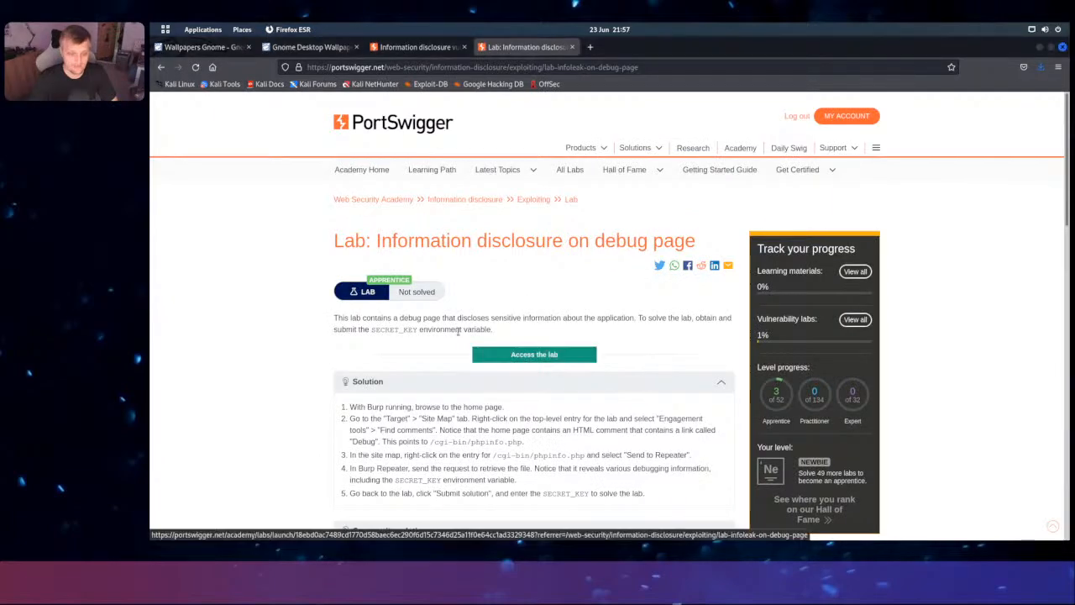
click(556, 355)
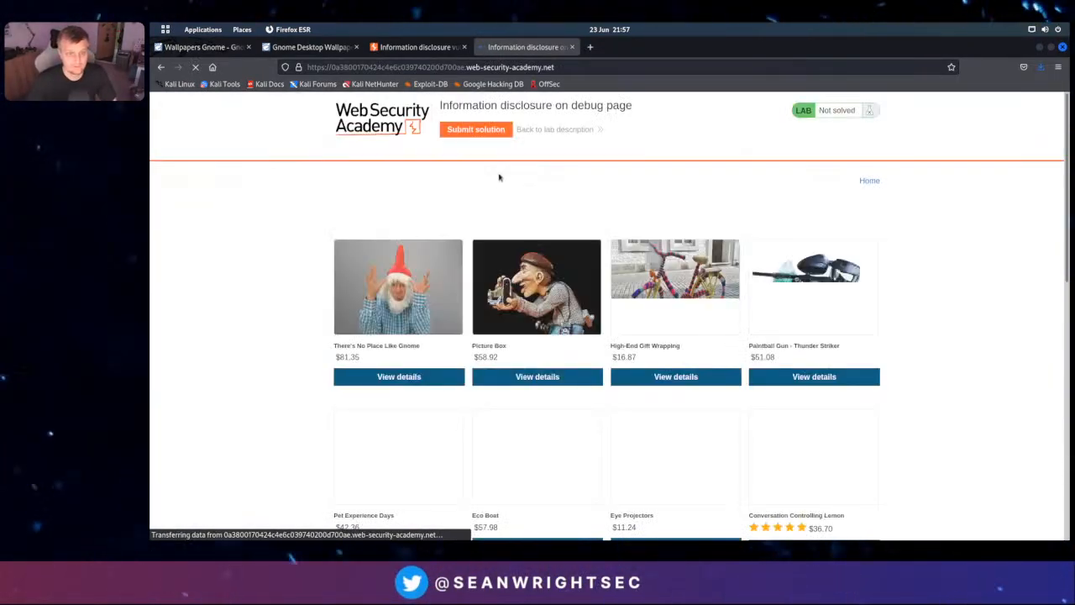
click(520, 69)
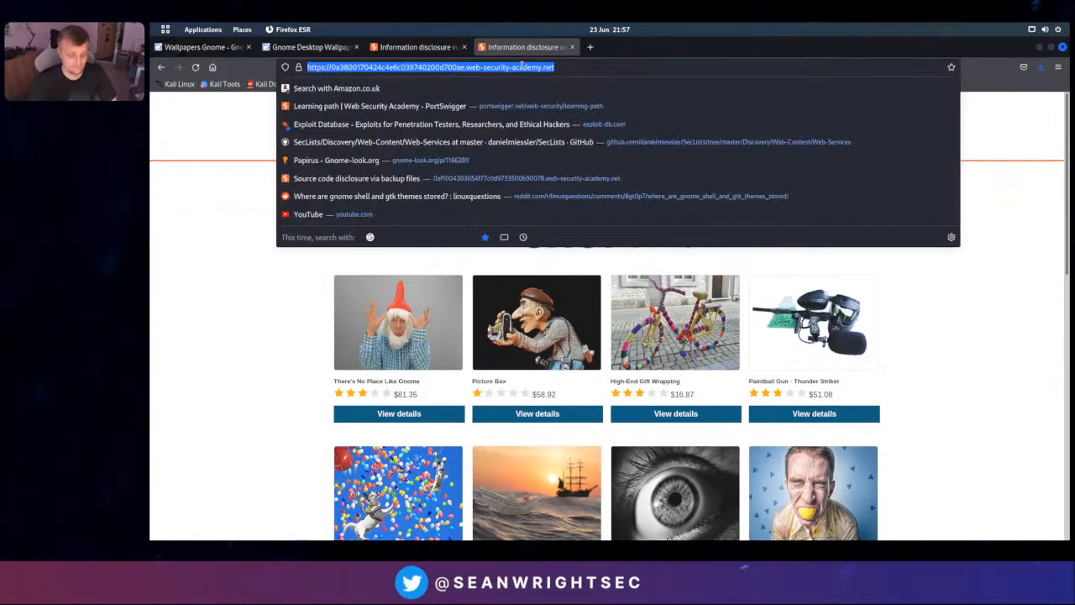
key(Escape)
key(alt+Tab)
key(Tab)
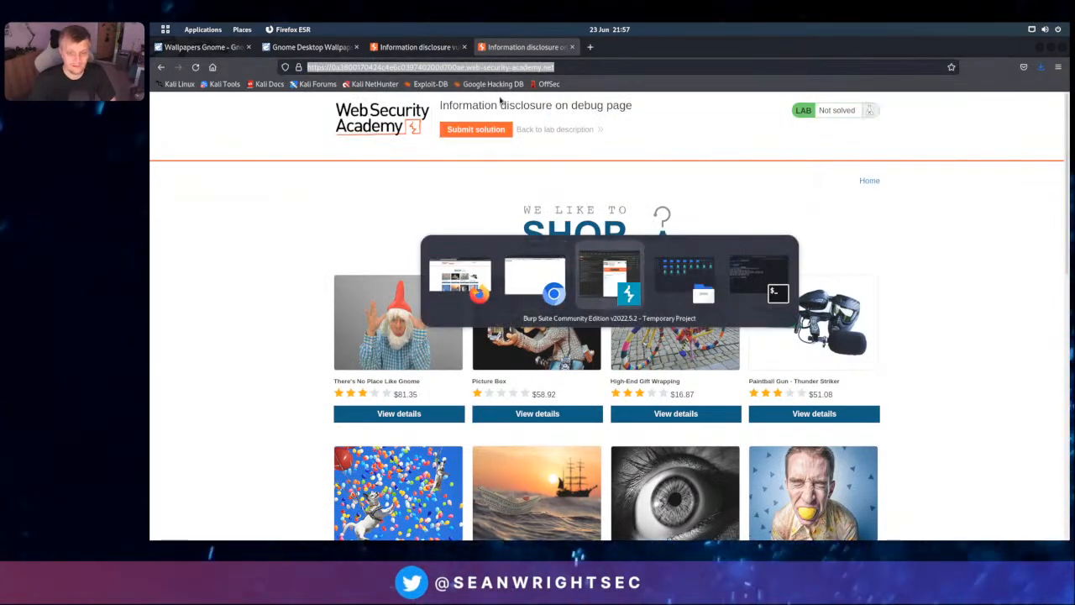
key(Tab)
key(Tab)
key(Tab)
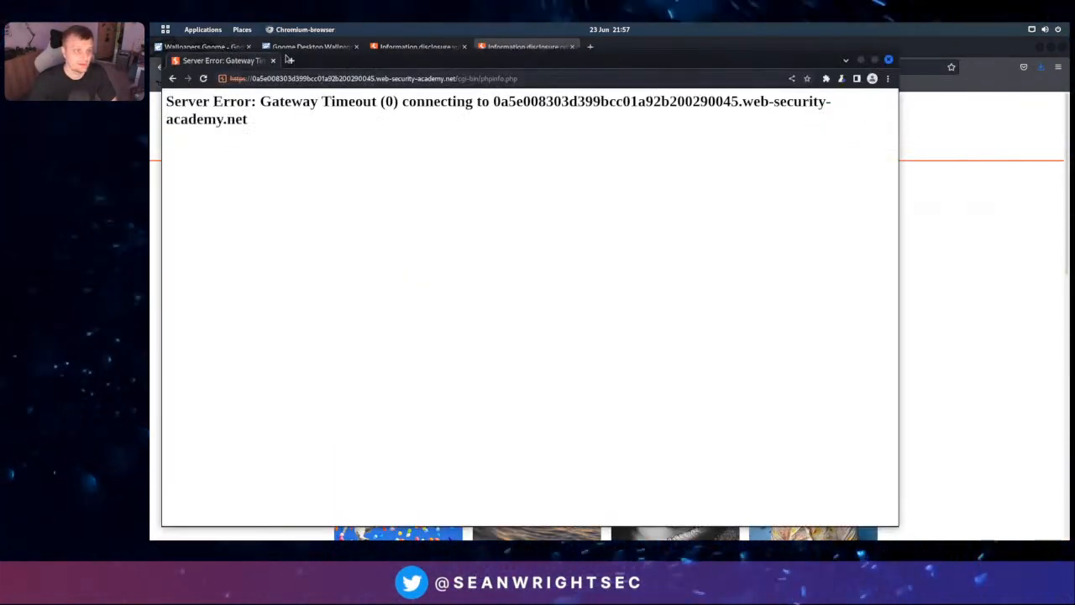
Open /cgi-bin/phpinfo.php on the new lab instance in a new Chromium tab
click(291, 60)
text(https://0a5e008303d399bcc01a92b200290045.web-security-academy.net/cgi-bin/phpinfo.php)
key(Return)
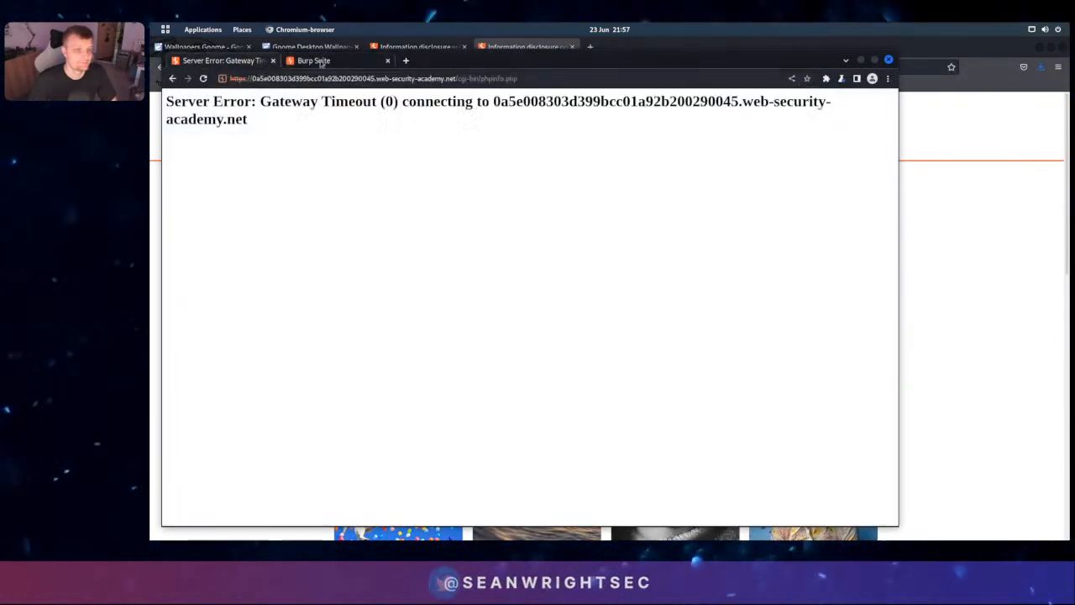
click(462, 78)
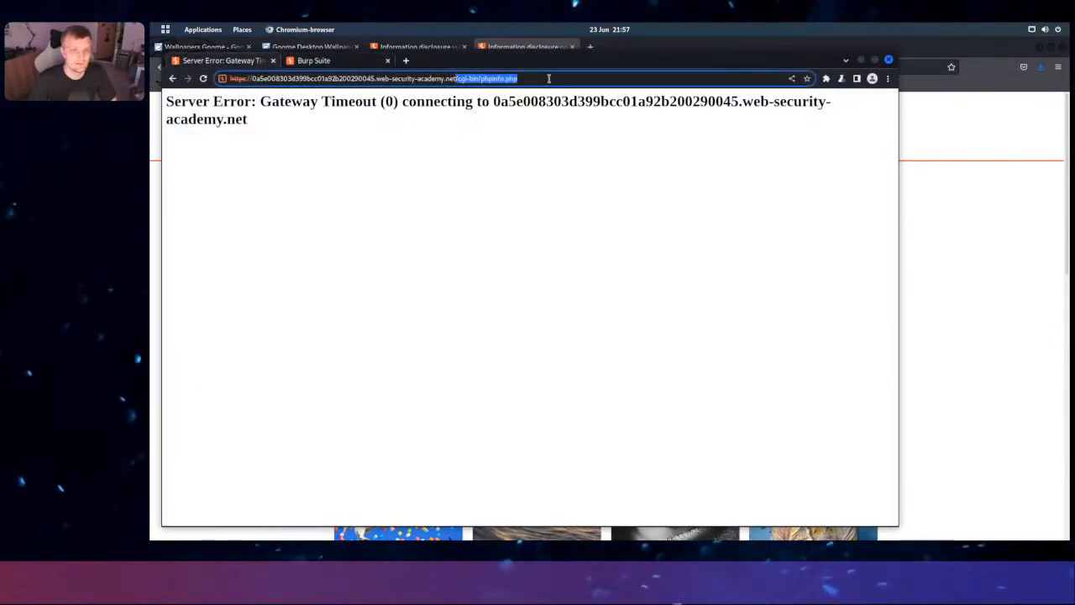
click(316, 66)
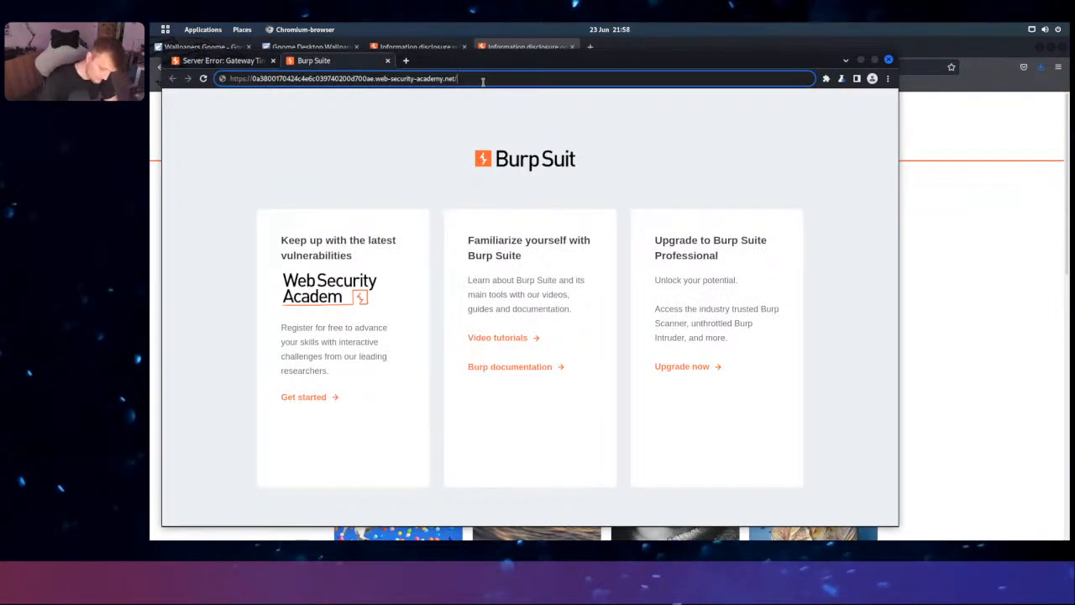
text(cgi-bin/phpinfo.php)
key(Return)
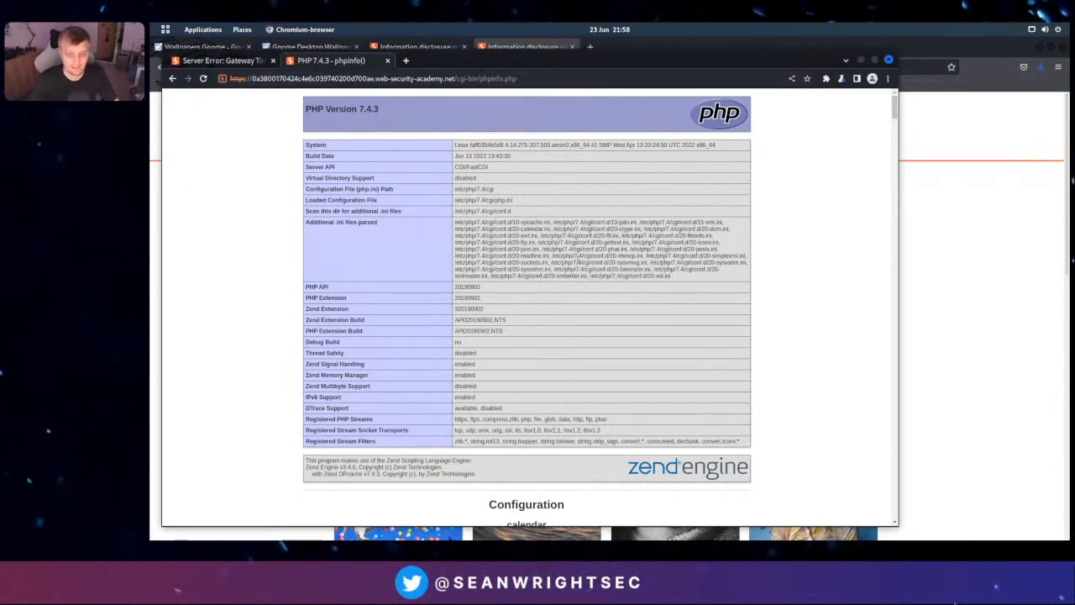
Examine the phpinfo page's PHP configuration sections from Core down to Zend OPcache
scroll(567, 276, down, 2)
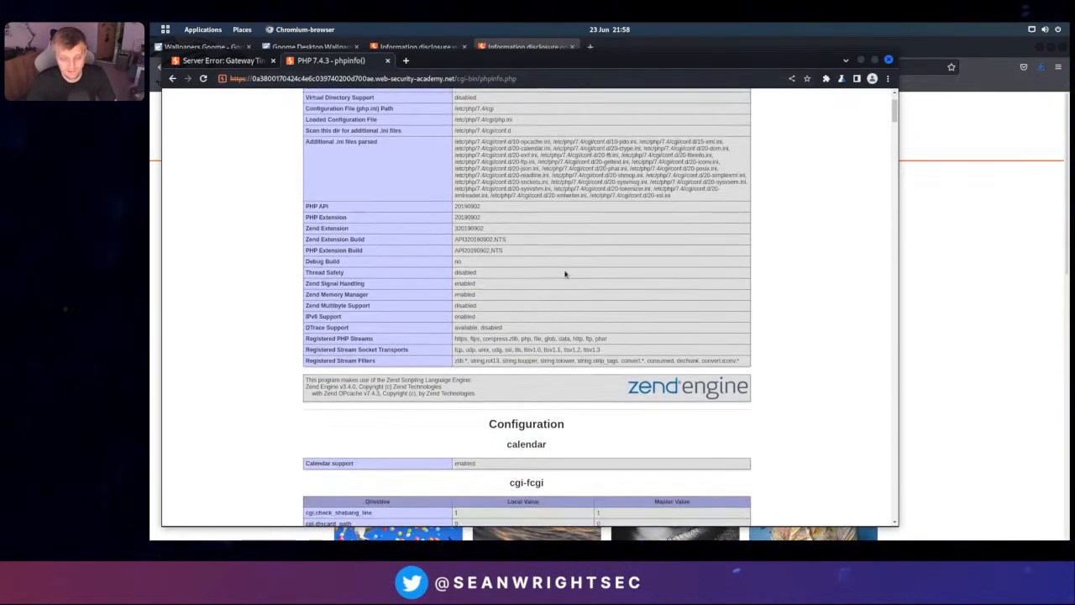
scroll(567, 275, down, 3)
scroll(567, 277, down, 8)
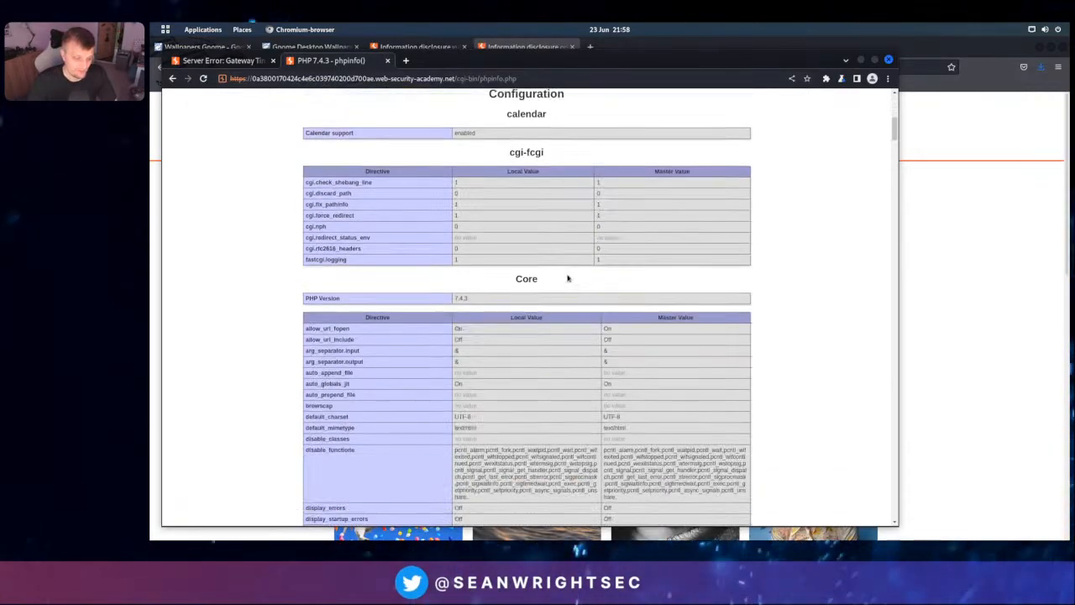
scroll(567, 277, down, 2)
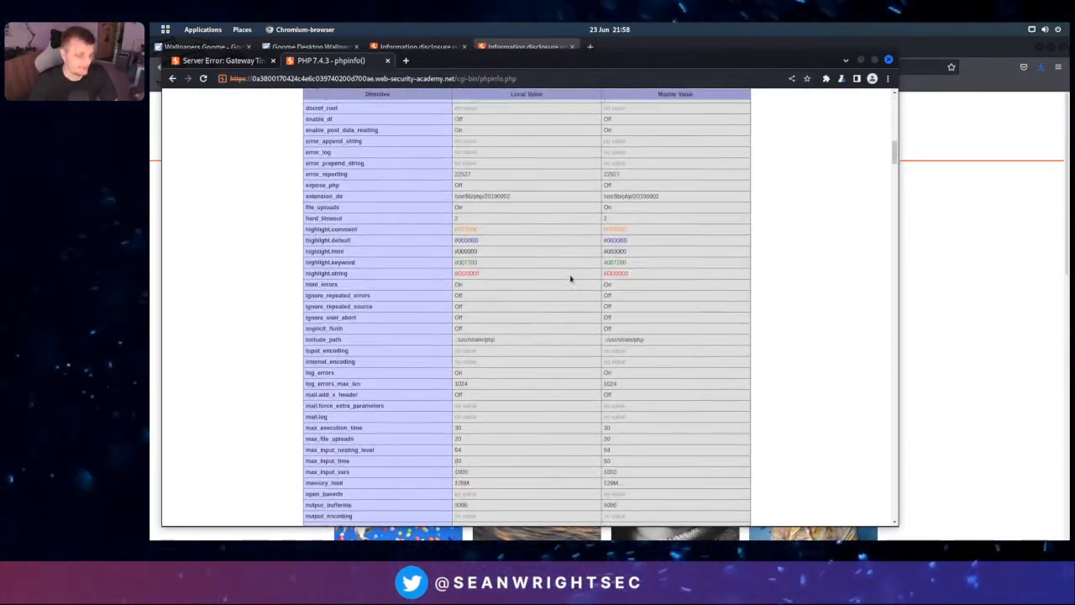
scroll(550, 259, down, 5)
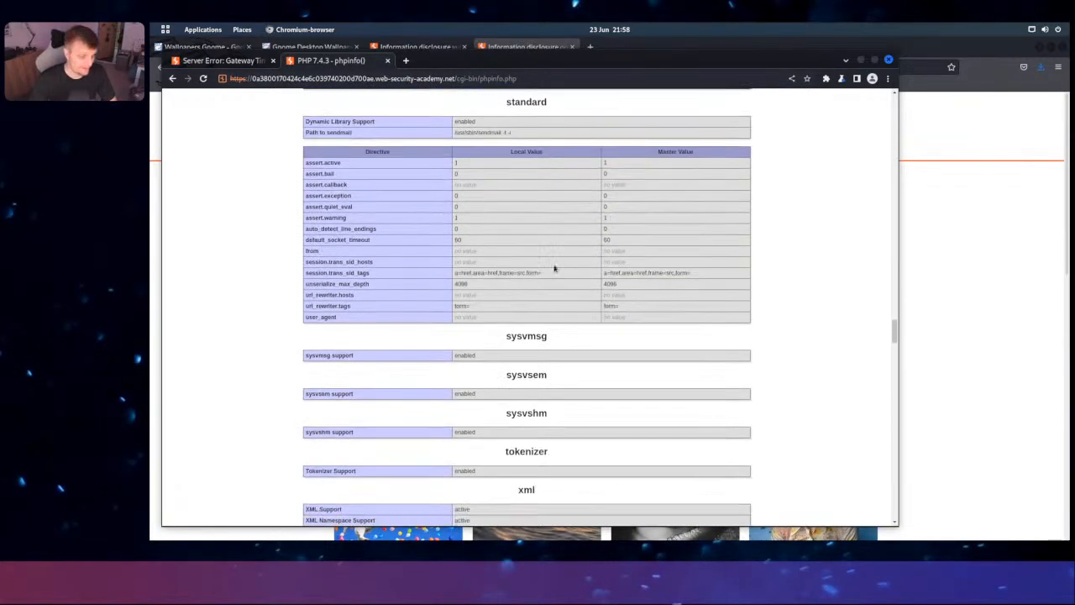
scroll(552, 272, down, 10)
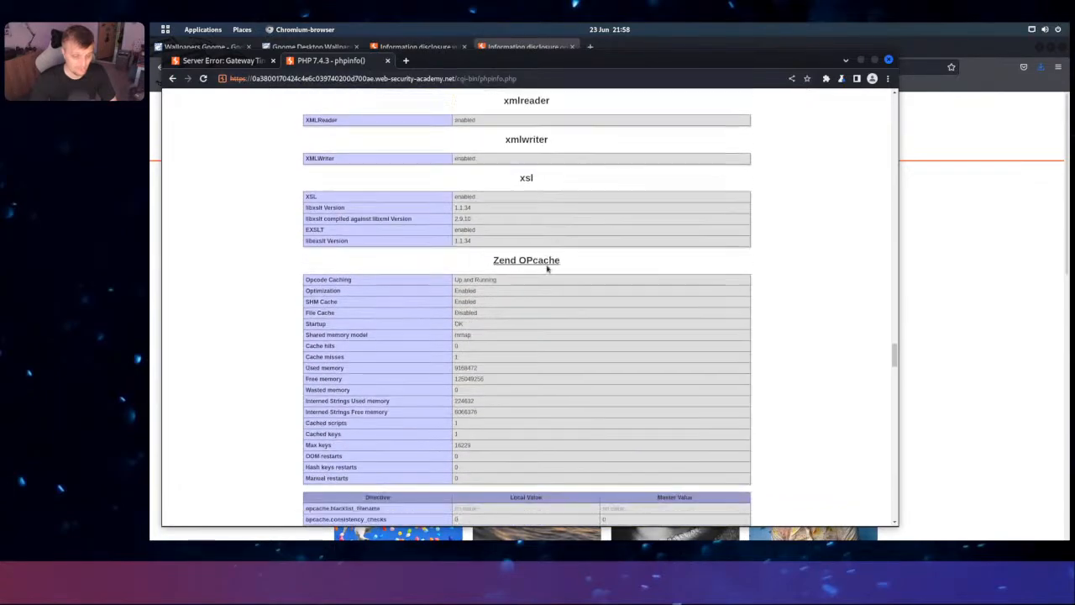
scroll(546, 271, down, 3)
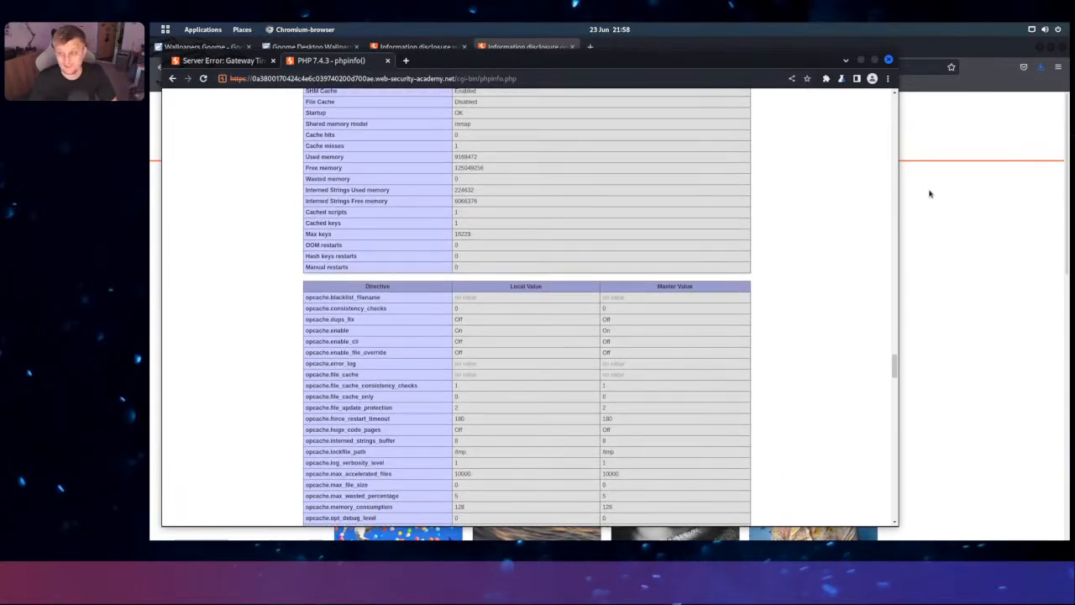
Switch to Firefox, reopen the "Information disclosure on debug page" description from the list of all labs, and copy the variable name SECRET_KEY
click(929, 194)
key(ctrl+Page_Up)
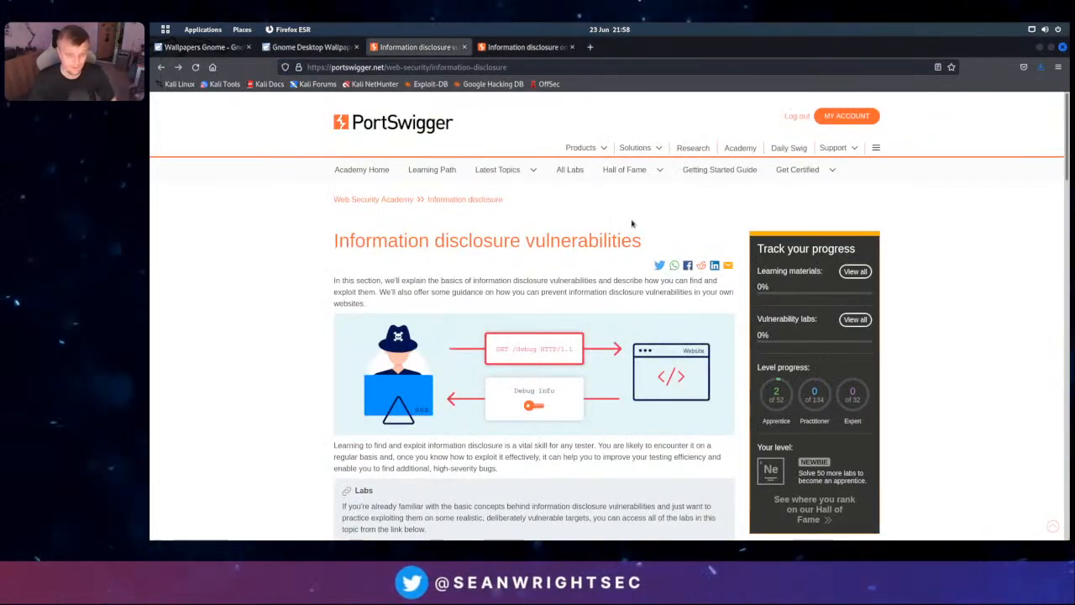
scroll(576, 338, down, 1)
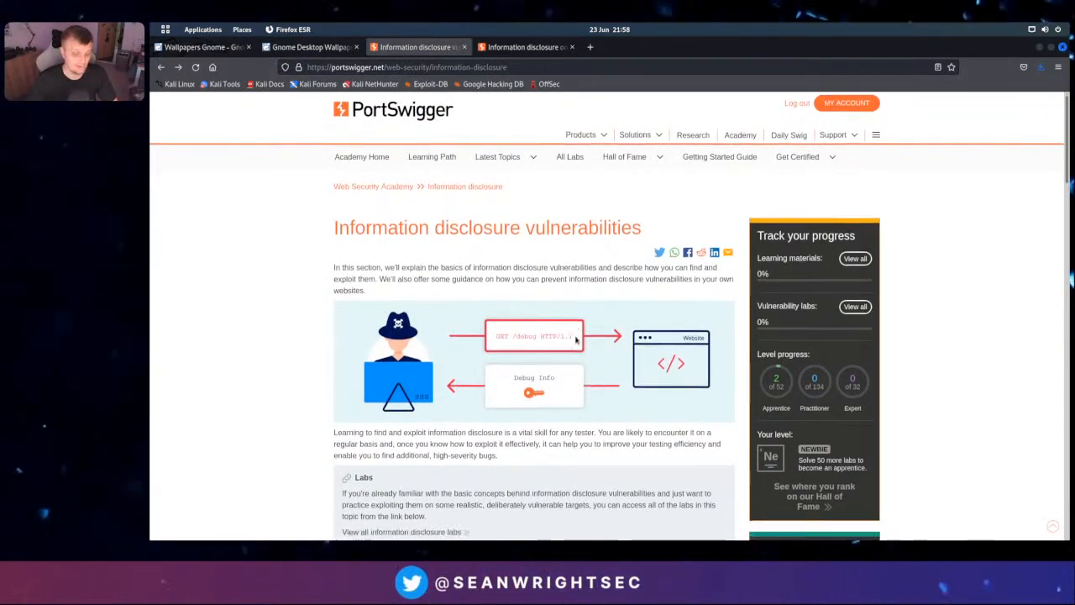
scroll(576, 338, down, 8)
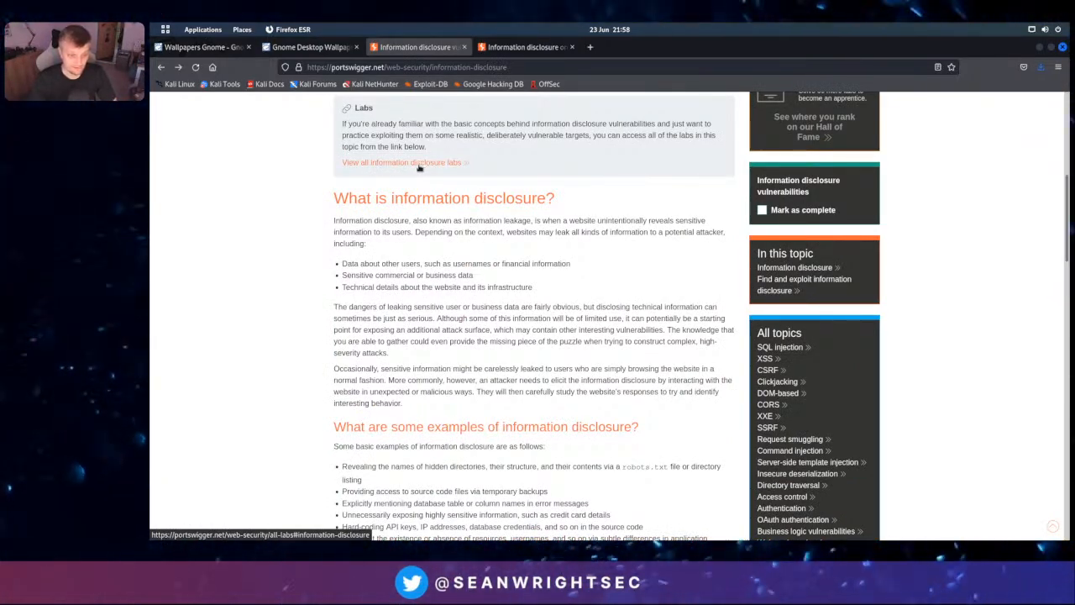
middle_click(418, 165)
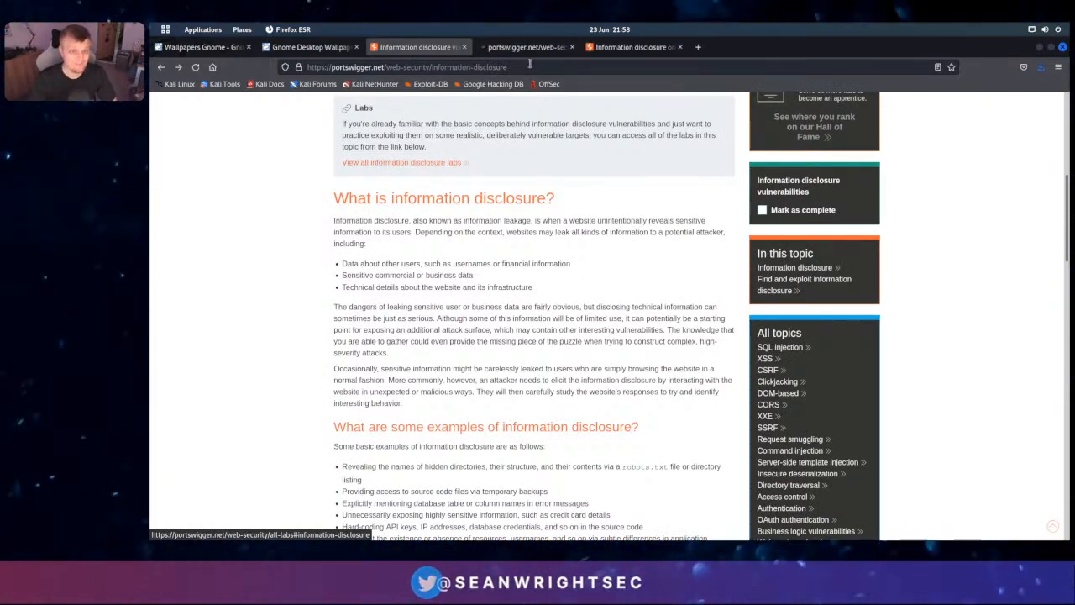
key(ctrl+Tab)
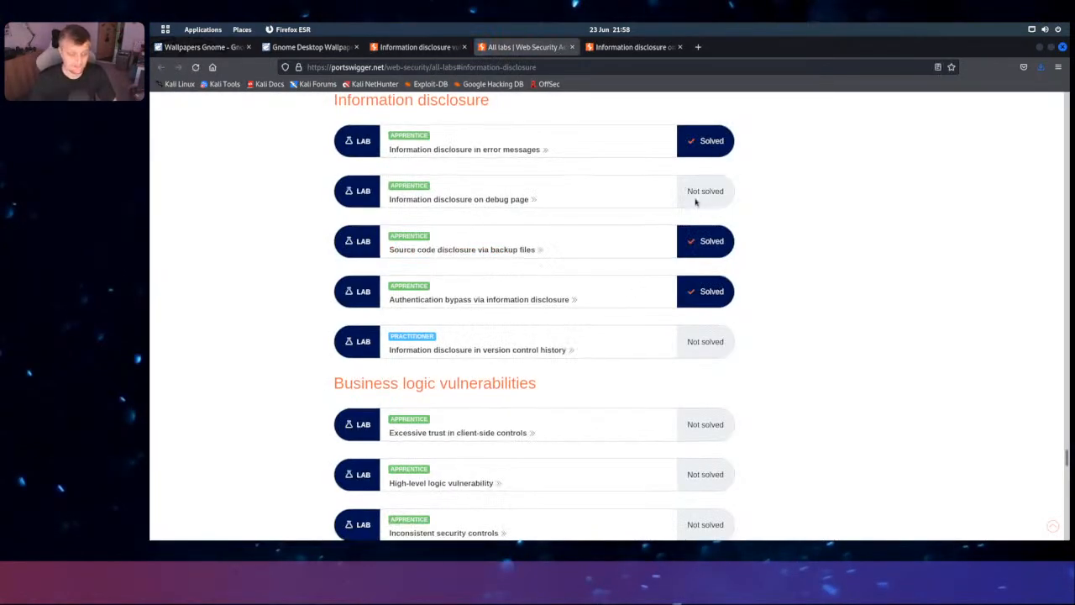
click(468, 200)
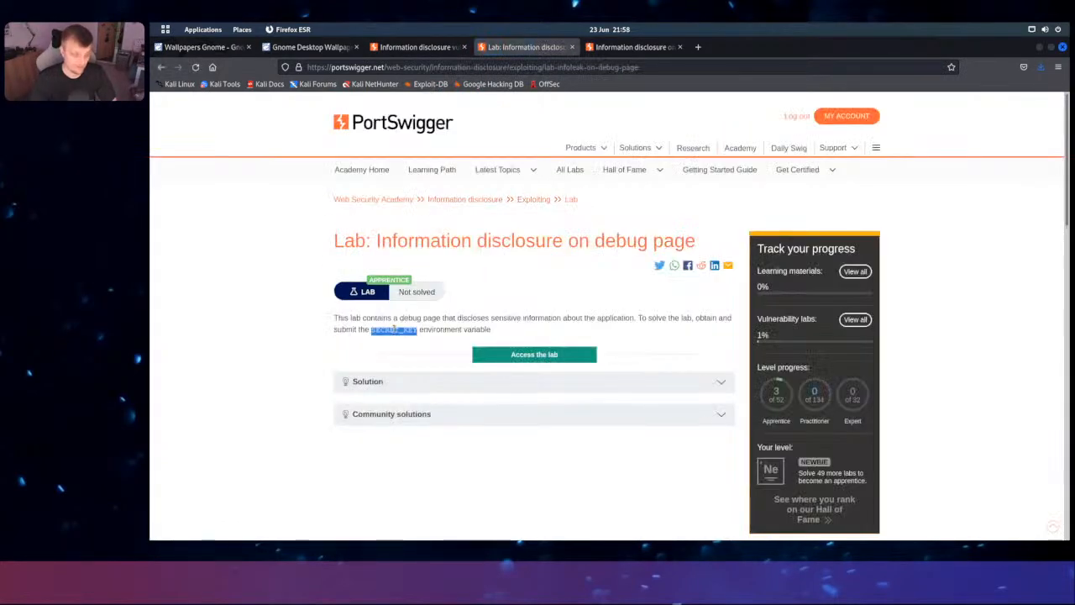
Switch to Chromium, search the phpinfo page for SECRET_KEY, copy the variable's value, and leave the page
key(alt+Tab)
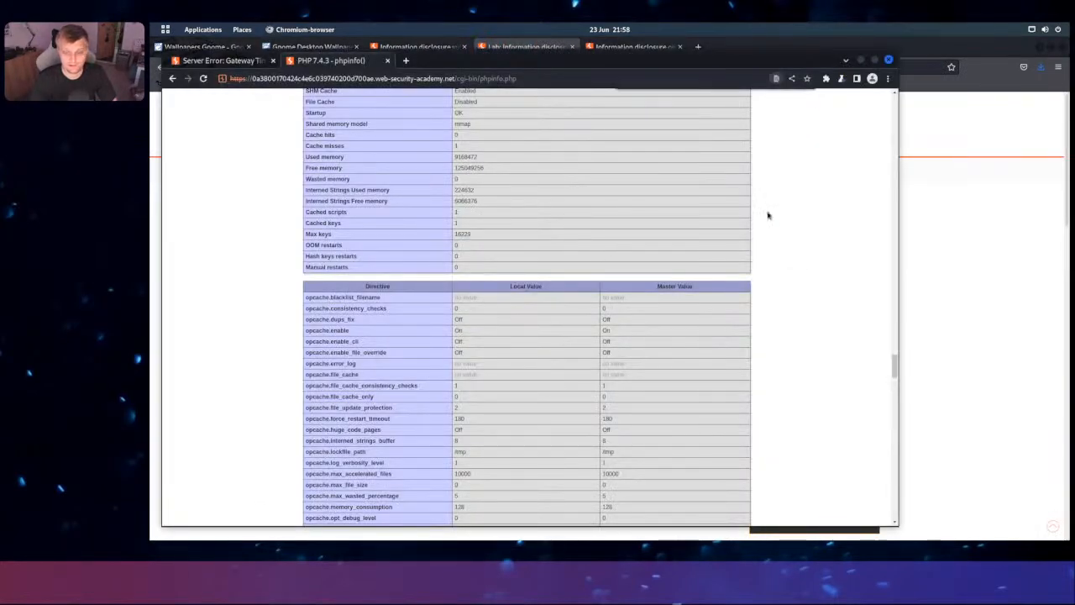
key(ctrl+f)
text(SECRET_KEY)
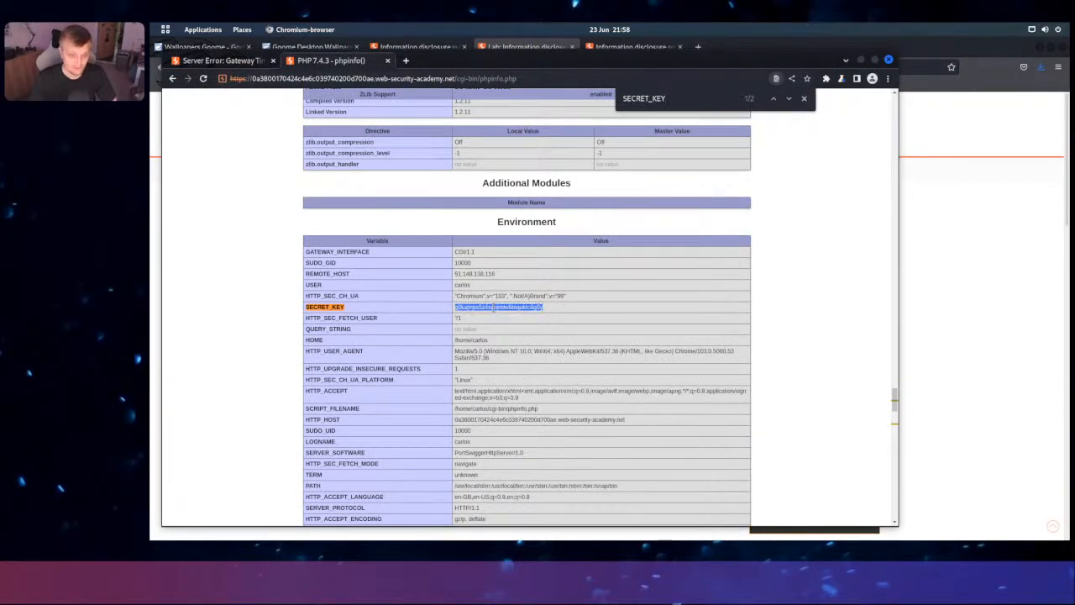
scroll(359, 404, down, 1)
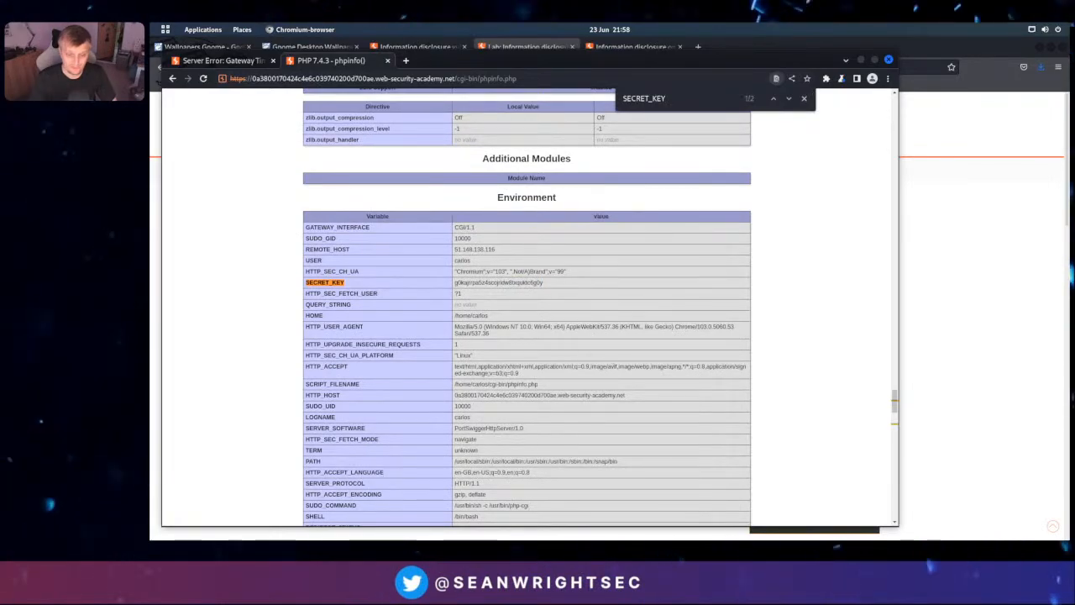
scroll(834, 260, down, 1)
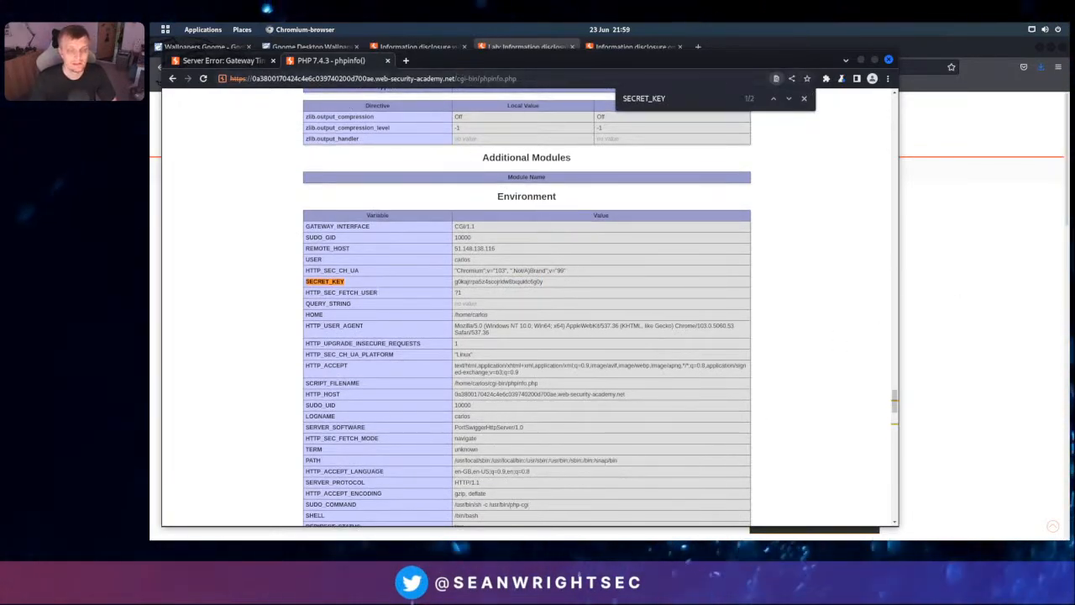
scroll(169, 93, up, 8)
click(172, 79)
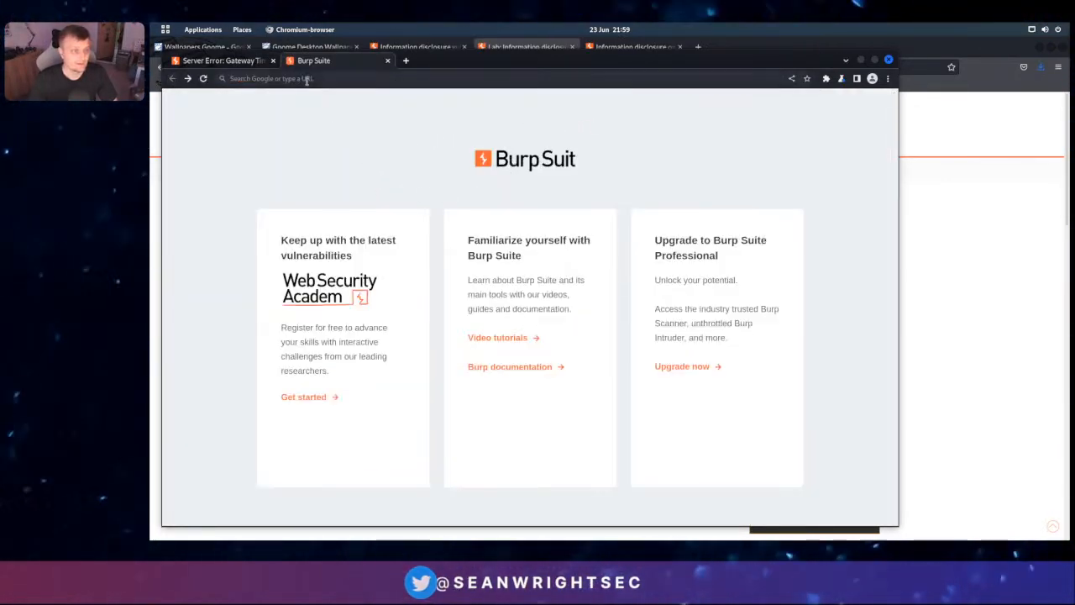
Switch to the lab's shop page in Firefox and submit the copied secret key as the solution
click(636, 46)
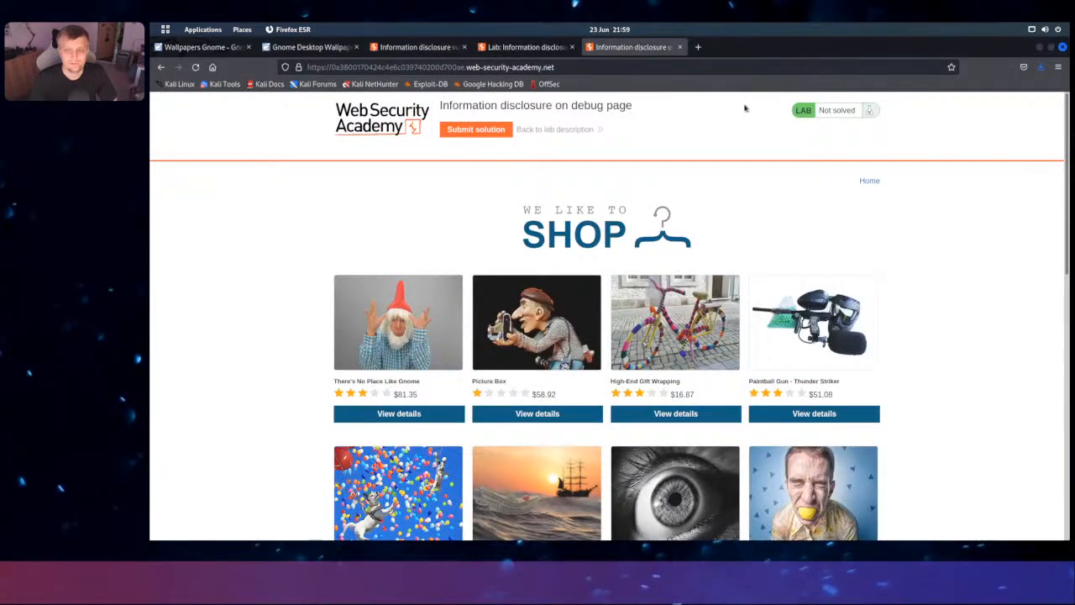
click(499, 131)
key(ctrl+v)
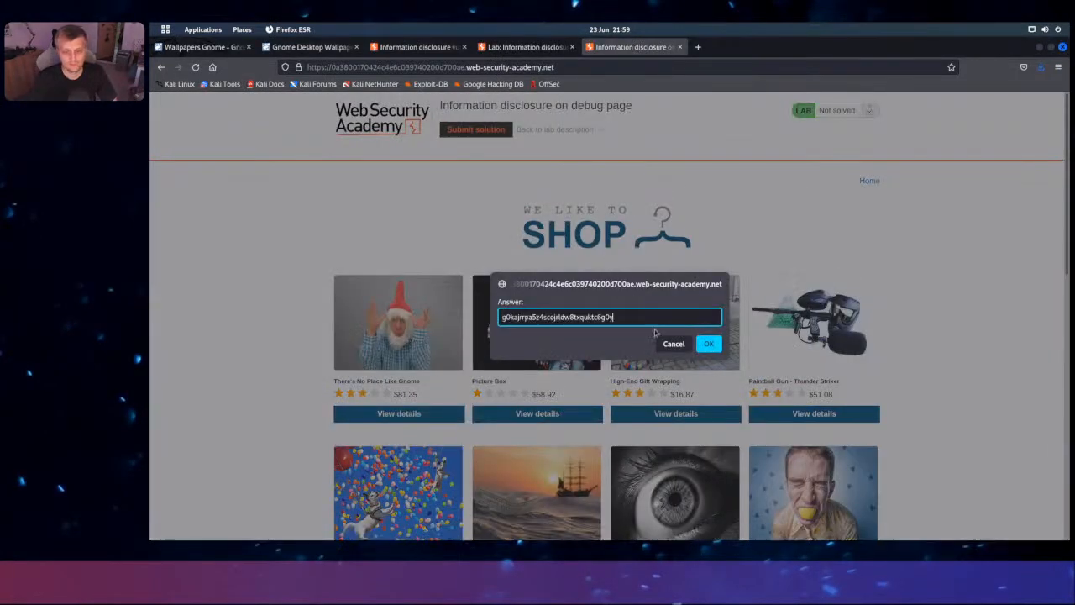
click(708, 345)
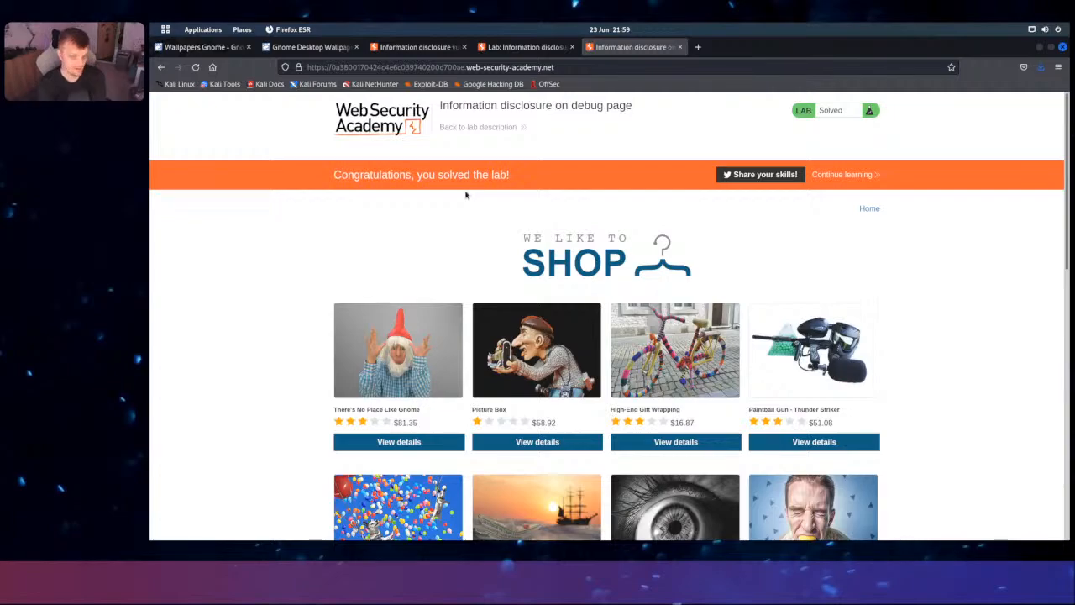
Look through the information disclosure topic page and return to the debug page lab's description
click(442, 48)
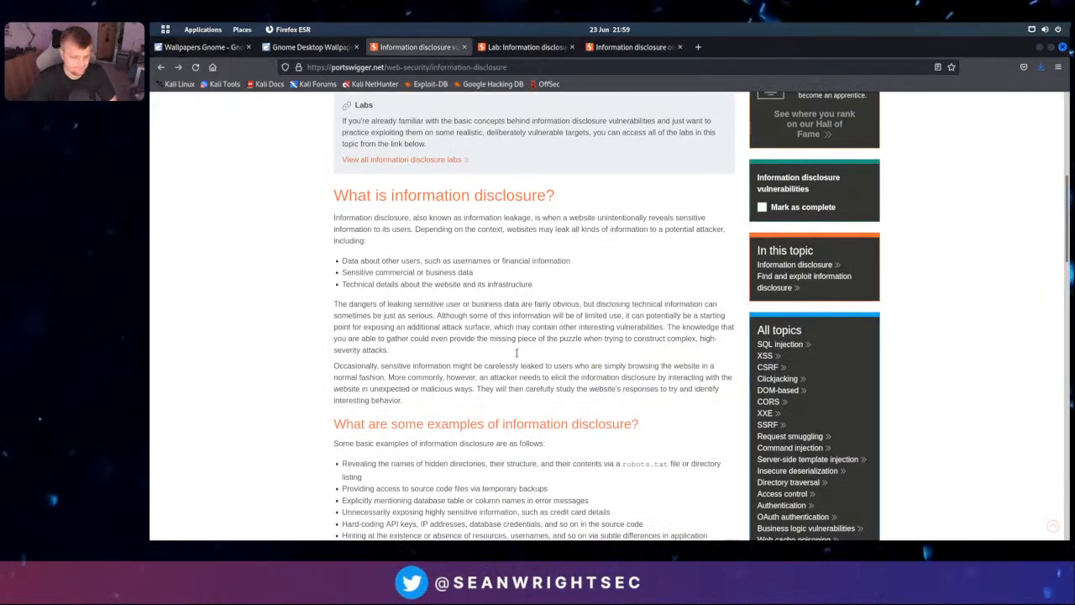
scroll(513, 346, down, 4)
scroll(512, 347, down, 5)
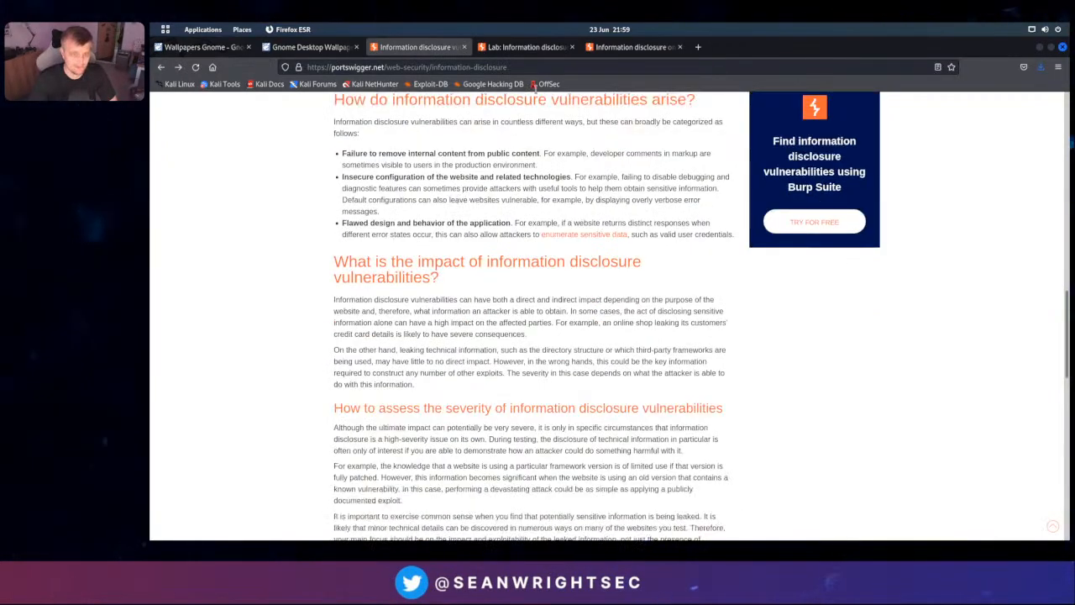
scroll(456, 253, up, 6)
click(530, 48)
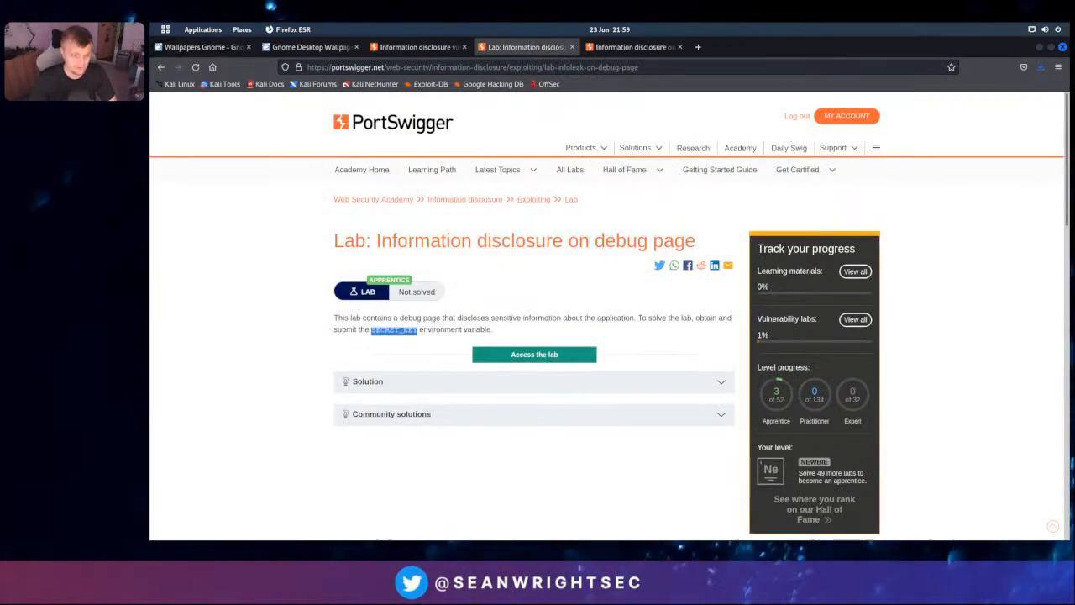
Return to the information disclosure topic page, look through it, and open the list of all information disclosure labs
click(483, 204)
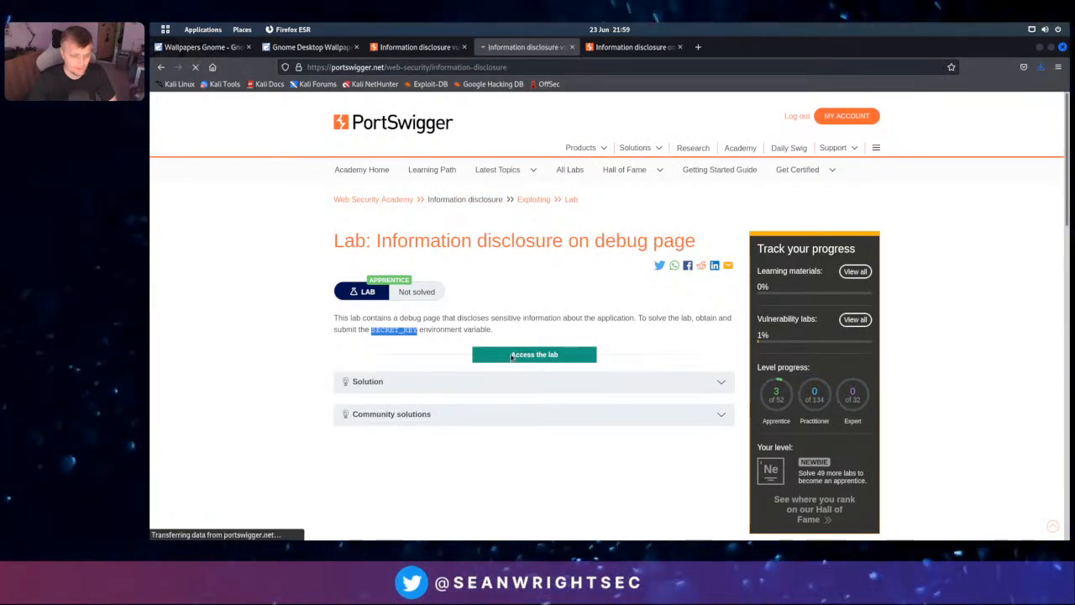
scroll(500, 367, down, 10)
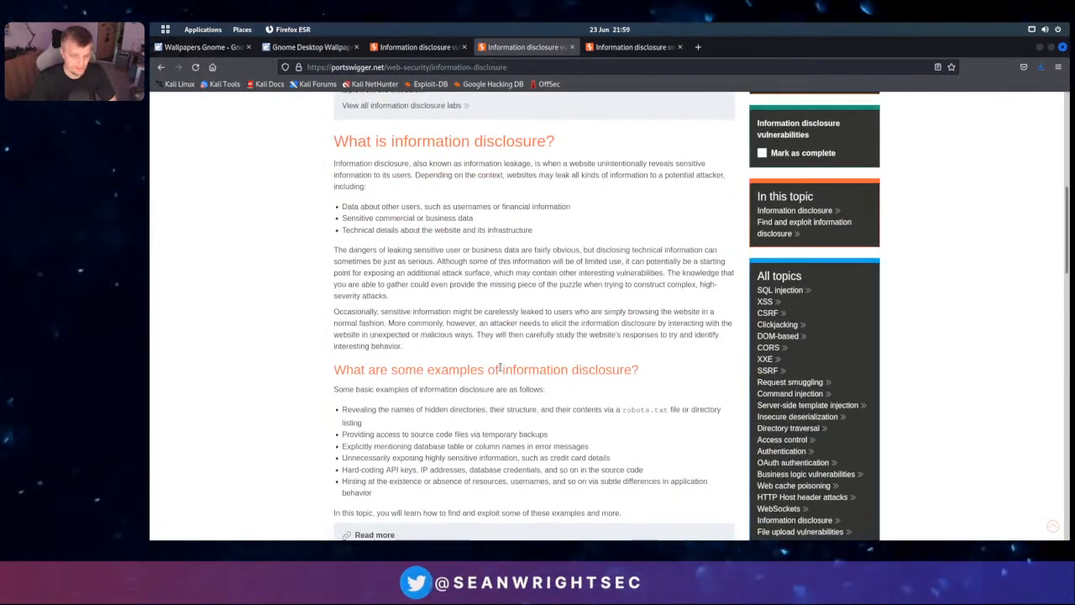
scroll(496, 362, down, 5)
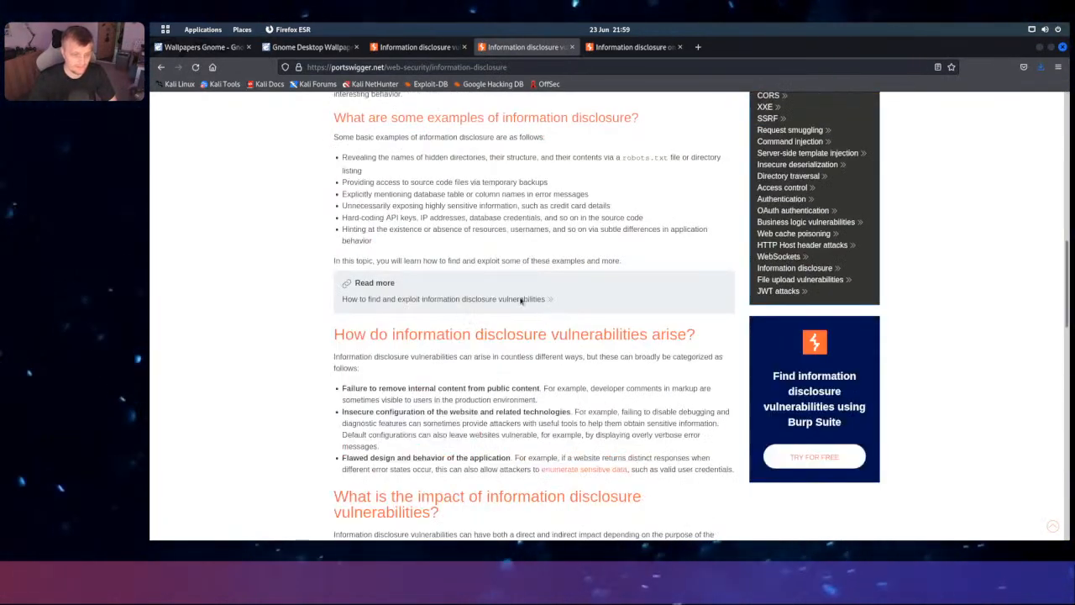
scroll(450, 97, down, 1)
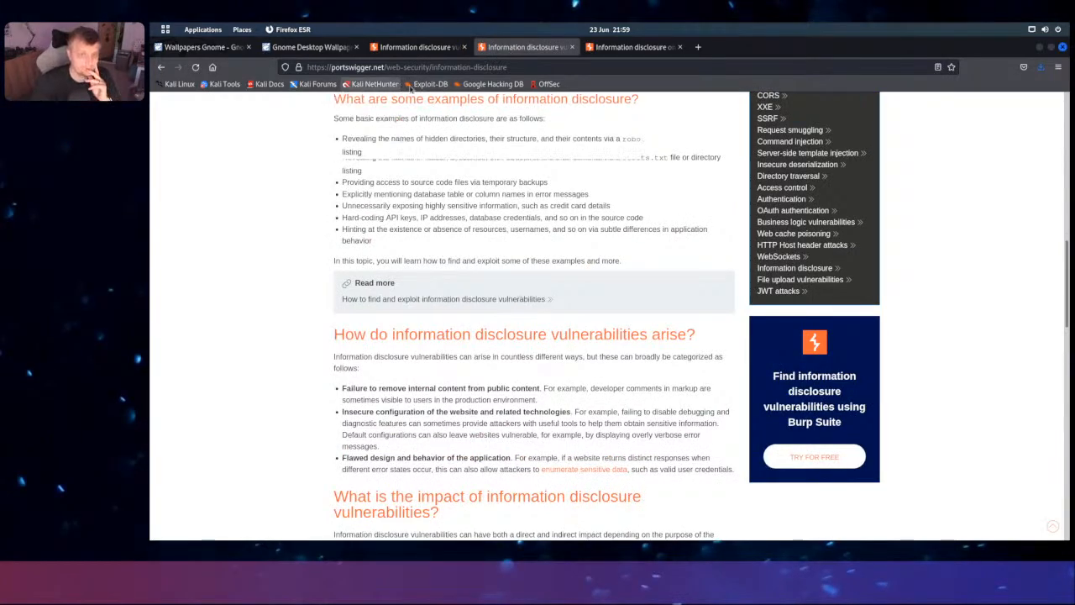
scroll(458, 277, up, 15)
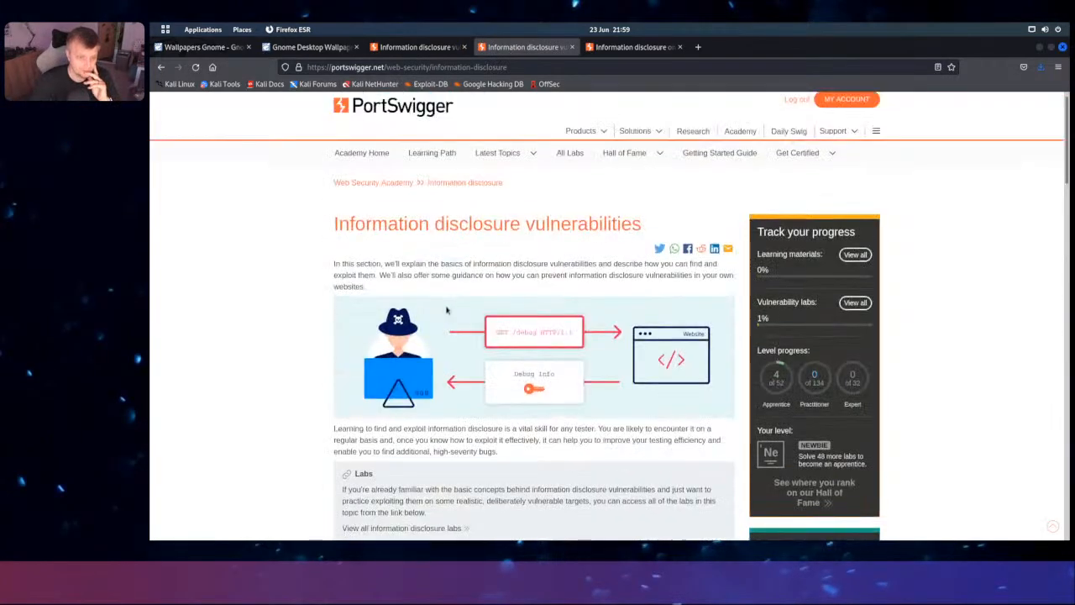
scroll(432, 478, down, 2)
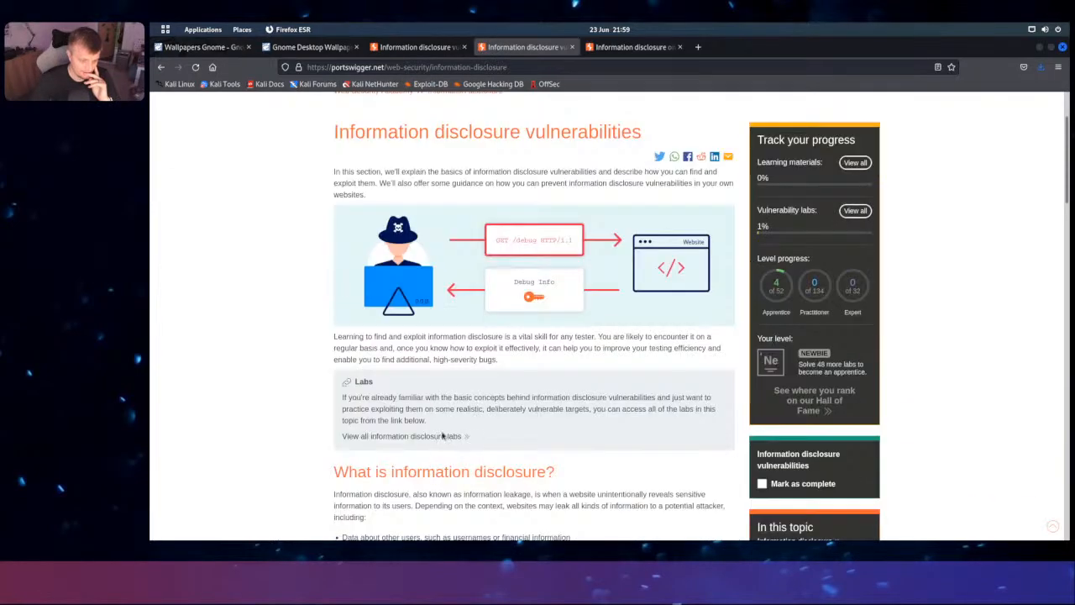
scroll(443, 435, down, 1)
click(411, 383)
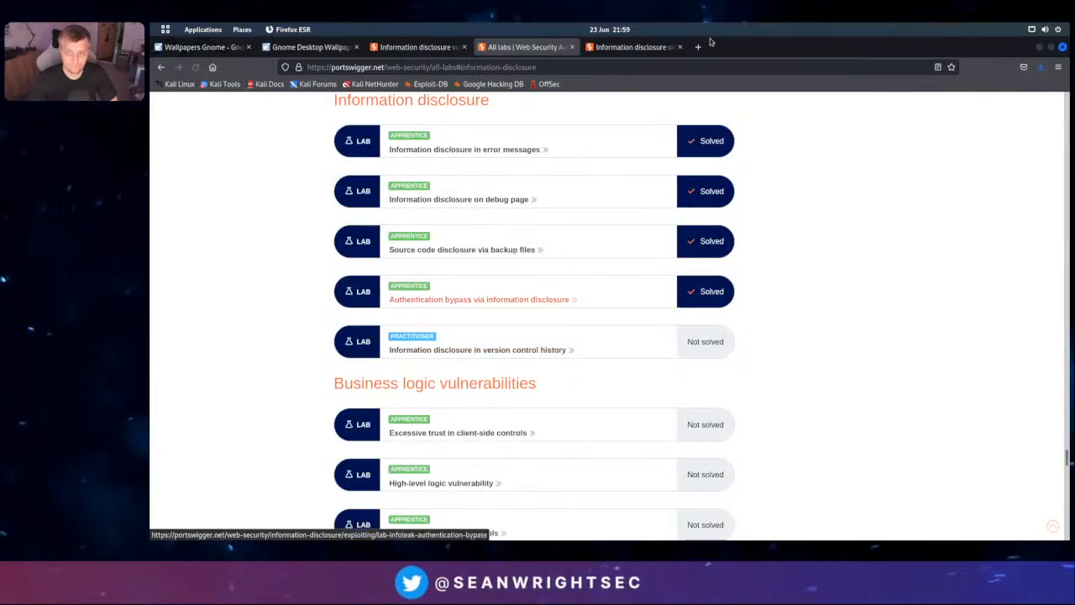
Close the debug page lab's tab and launch the "Information disclosure in version control history" lab
click(676, 48)
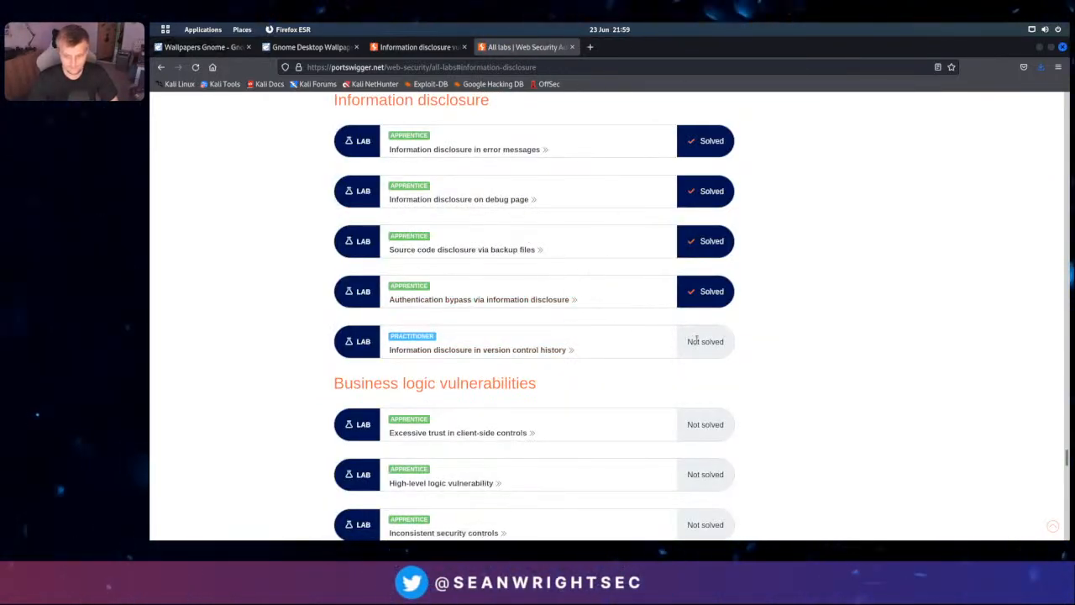
click(549, 349)
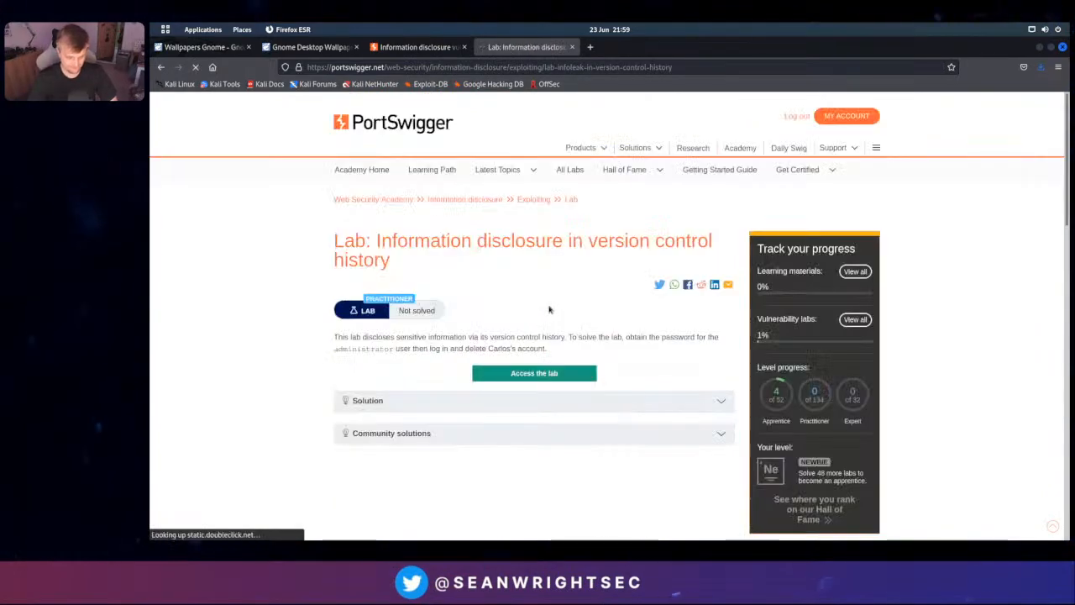
click(562, 374)
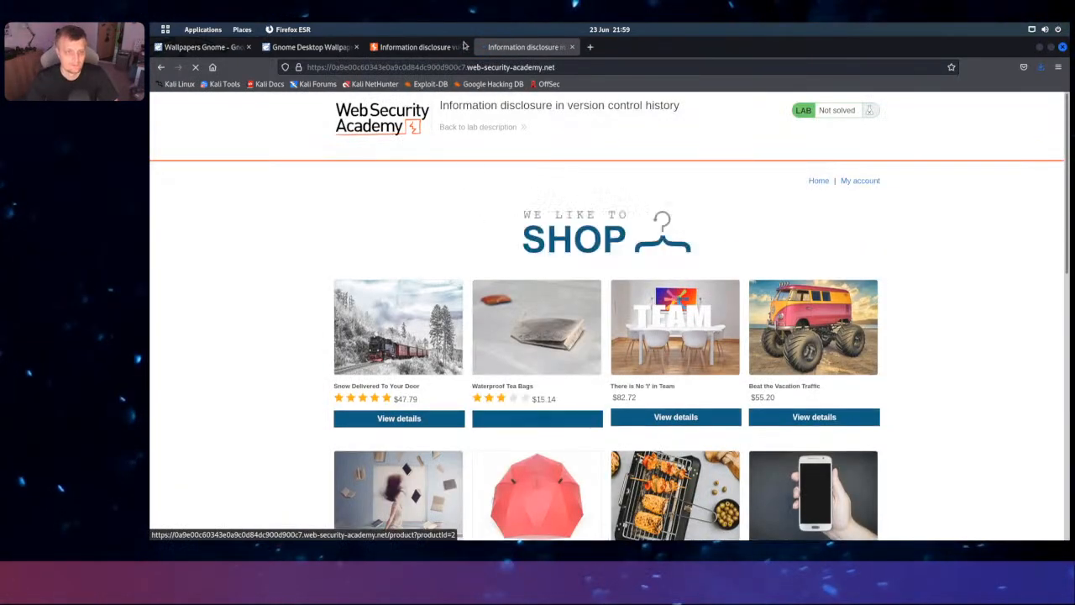
Open the lab description in a separate tab, copy the lab site's URL, and load it in Chromium
middle_click(494, 127)
click(586, 68)
key(ctrl+c)
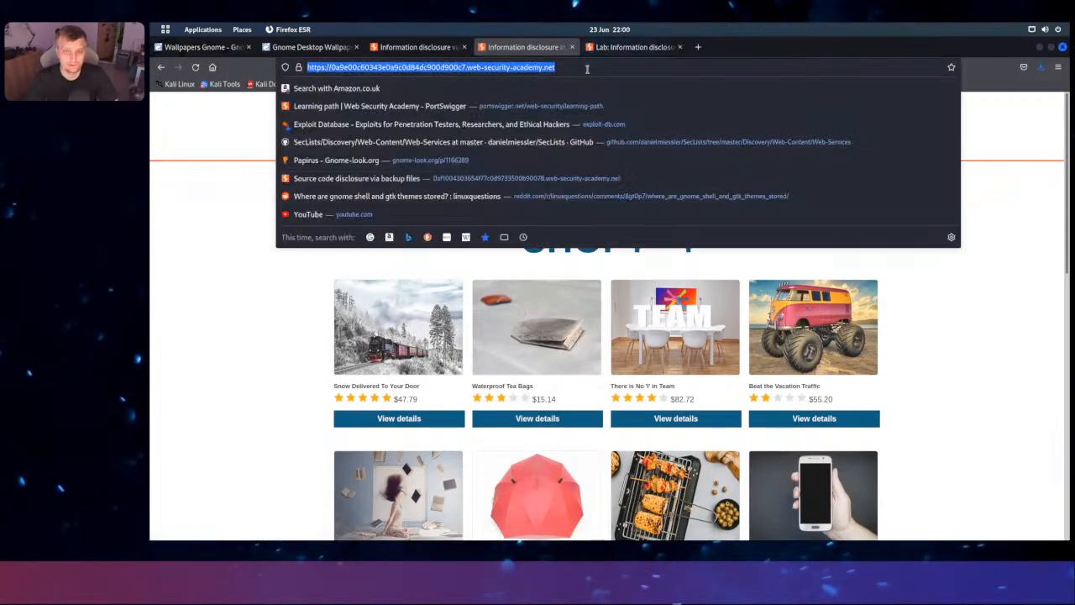
key(alt+Tab)
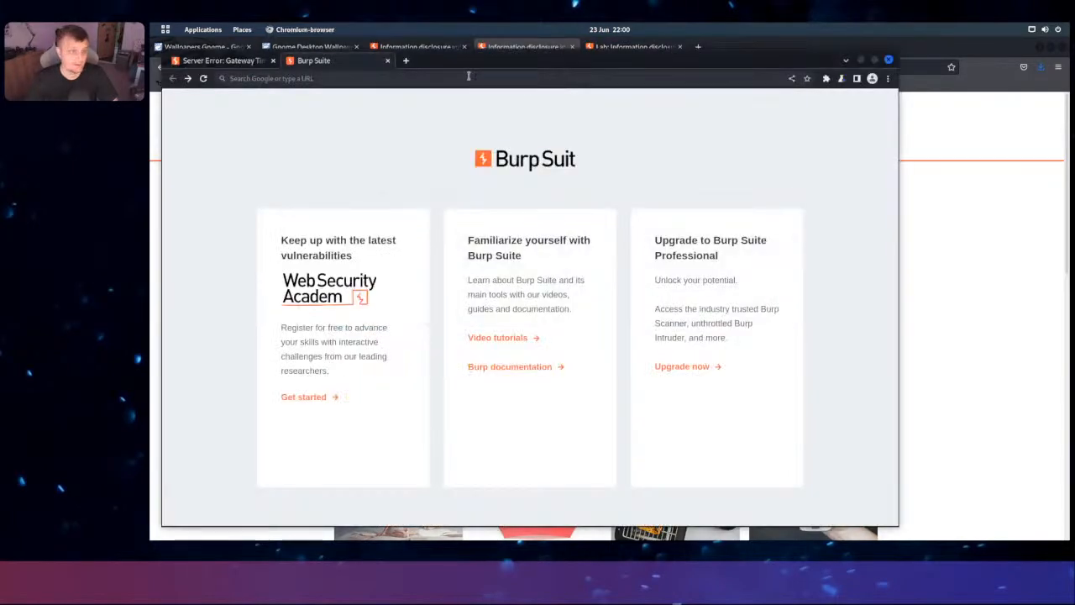
click(469, 75)
key(ctrl+v)
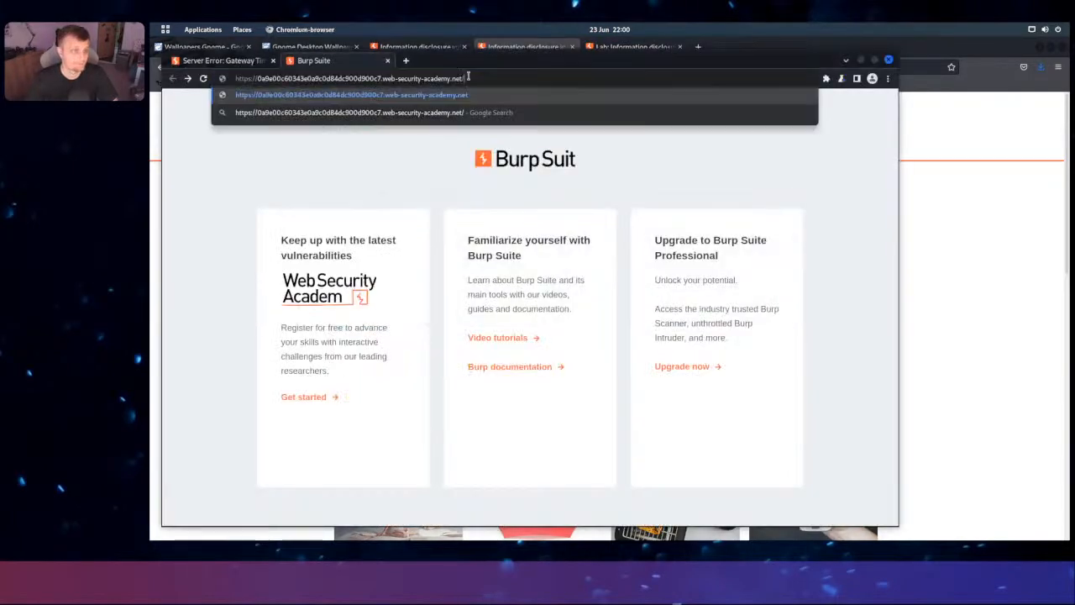
key(Return)
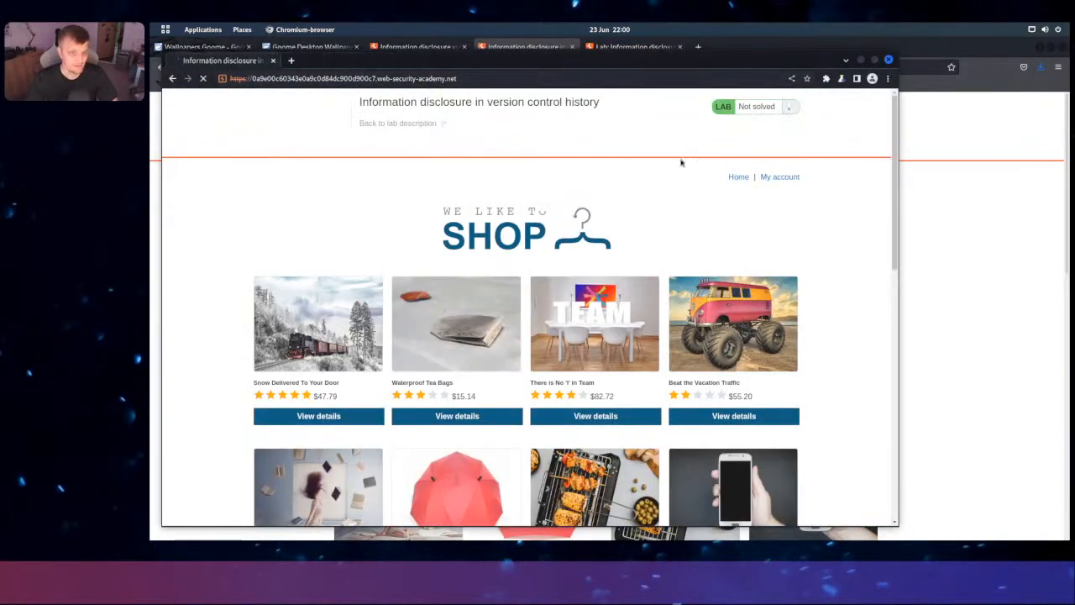
Switch to Firefox and read the version control history lab's description for the task requirements
click(960, 178)
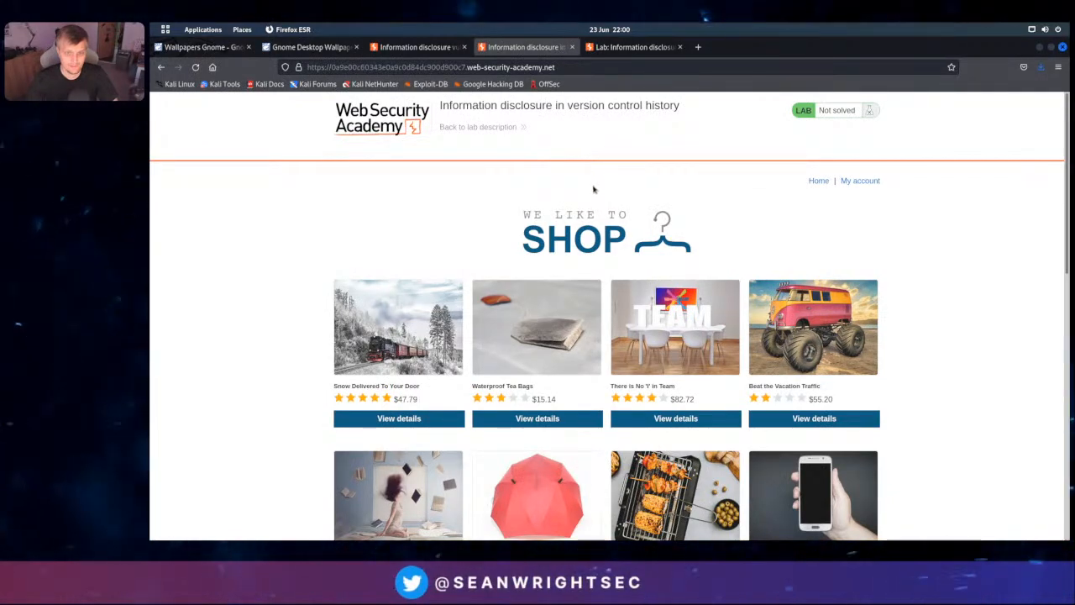
scroll(607, 191, down, 1)
scroll(608, 191, down, 3)
click(634, 47)
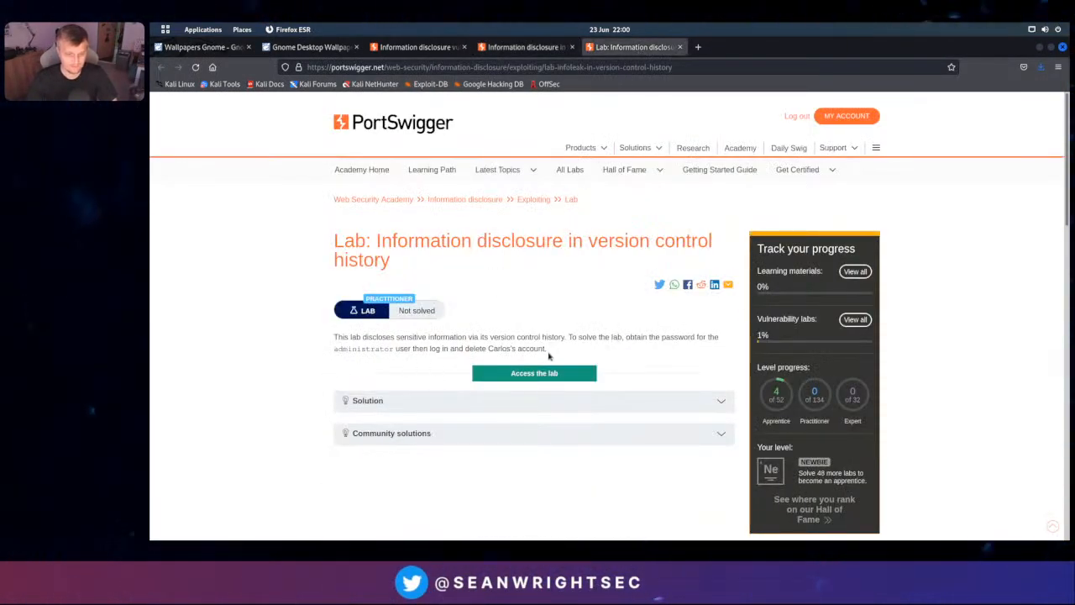
Switch to Chromium and try to open the /.svn directory on the lab site
key(alt+Tab)
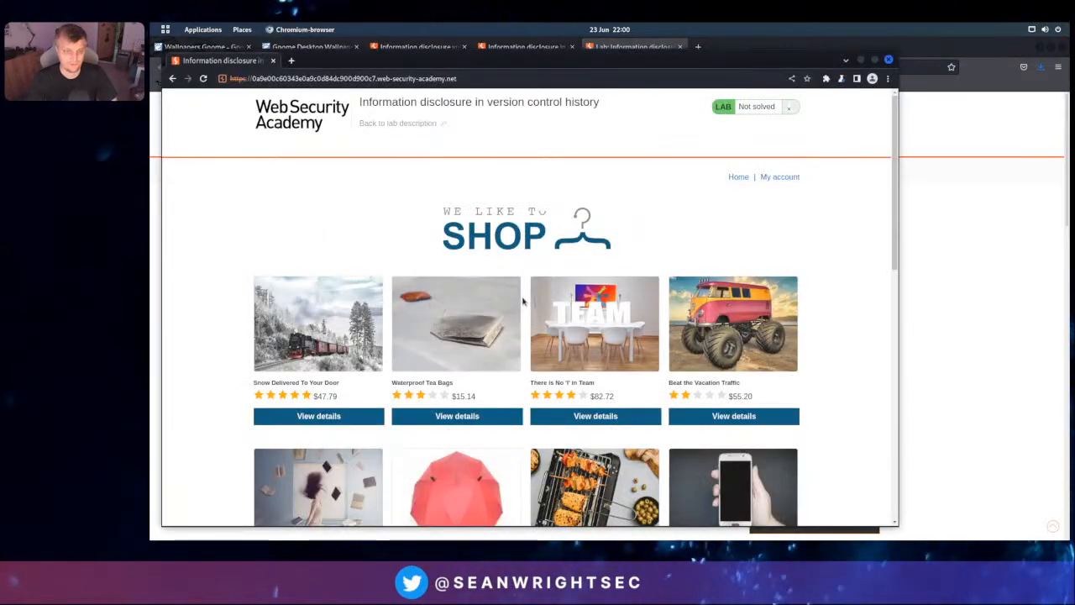
click(474, 76)
click(504, 77)
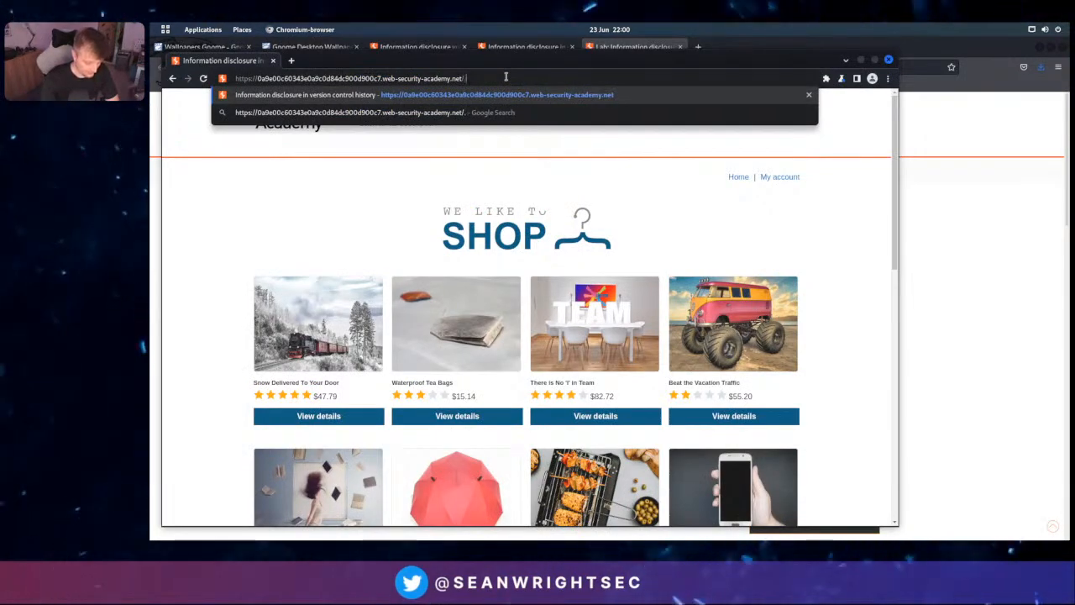
text(.svn)
key(Return)
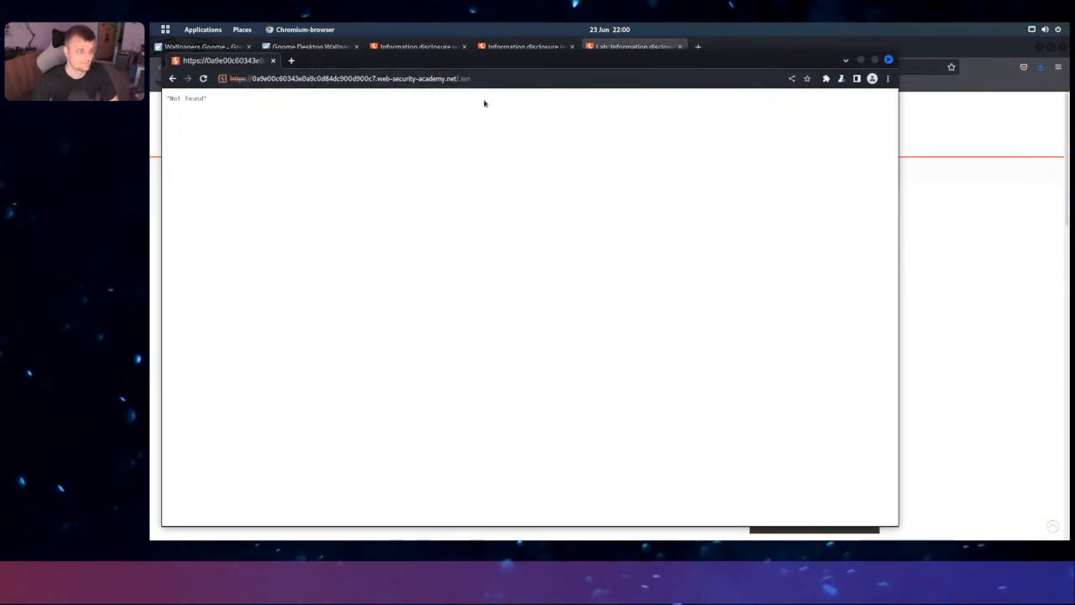
Change the path in the lab site's address to /.git and load that directory
double_click(507, 78)
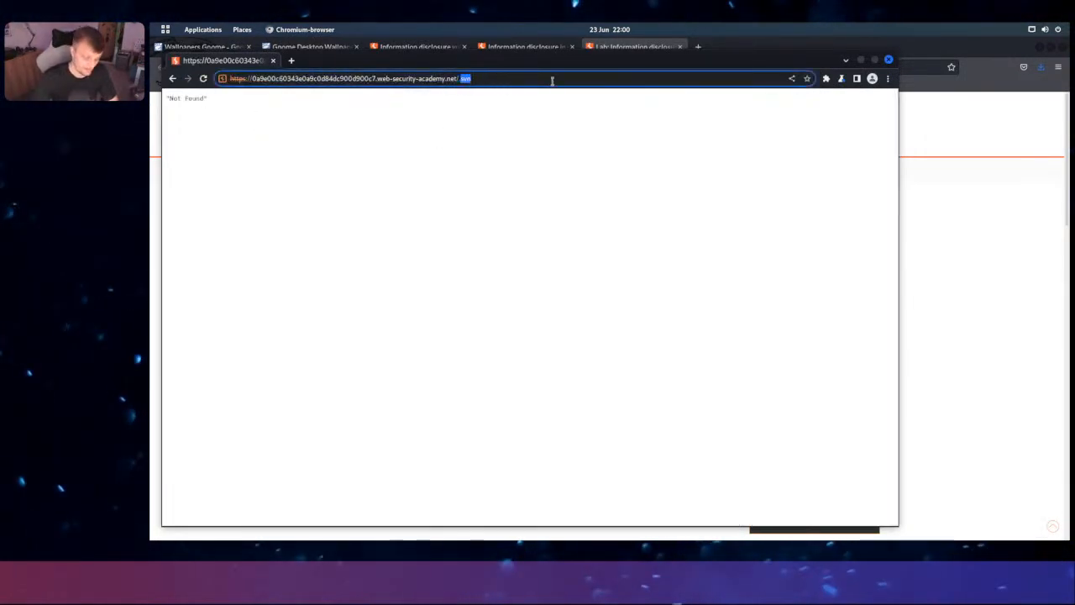
text(git)
key(Return)
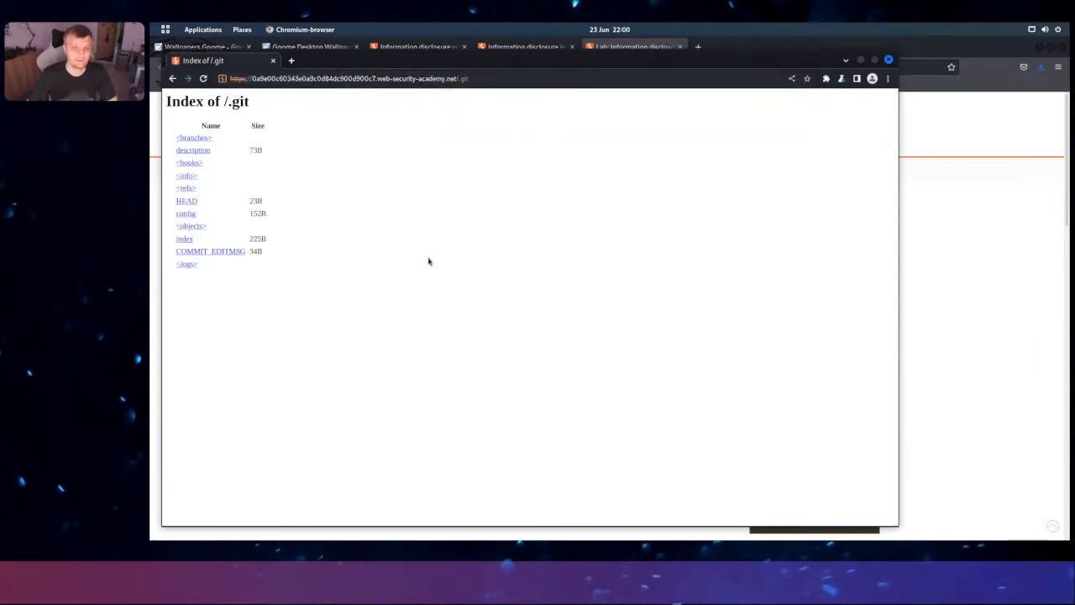
Switch to Firefox, search the web for "wget mirror site" in a new tab, and read the "Make Offline Mirror of a Site" article
click(889, 60)
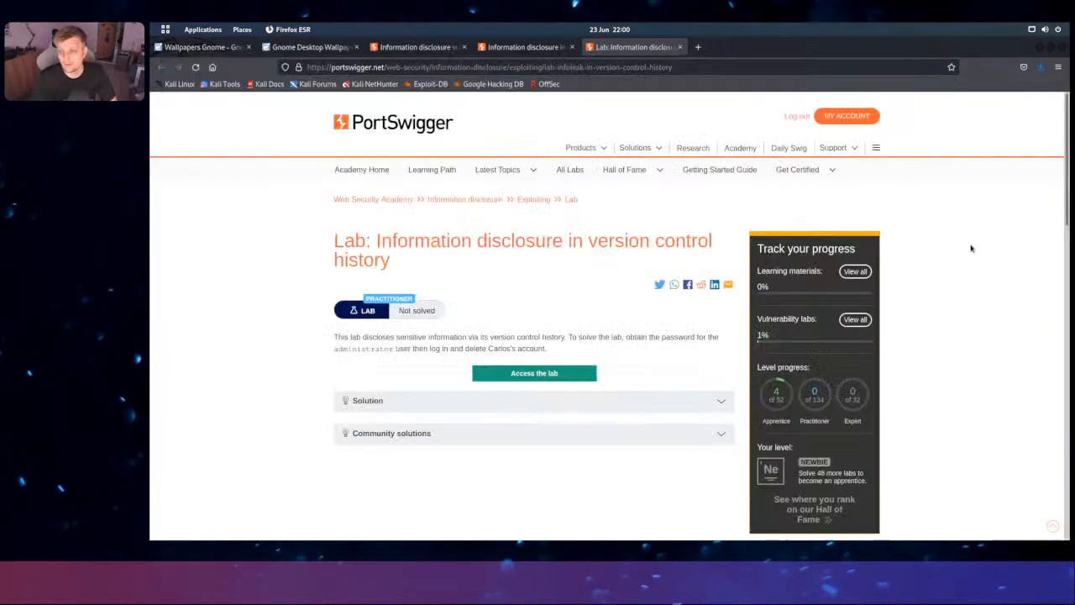
click(698, 48)
text(wget)
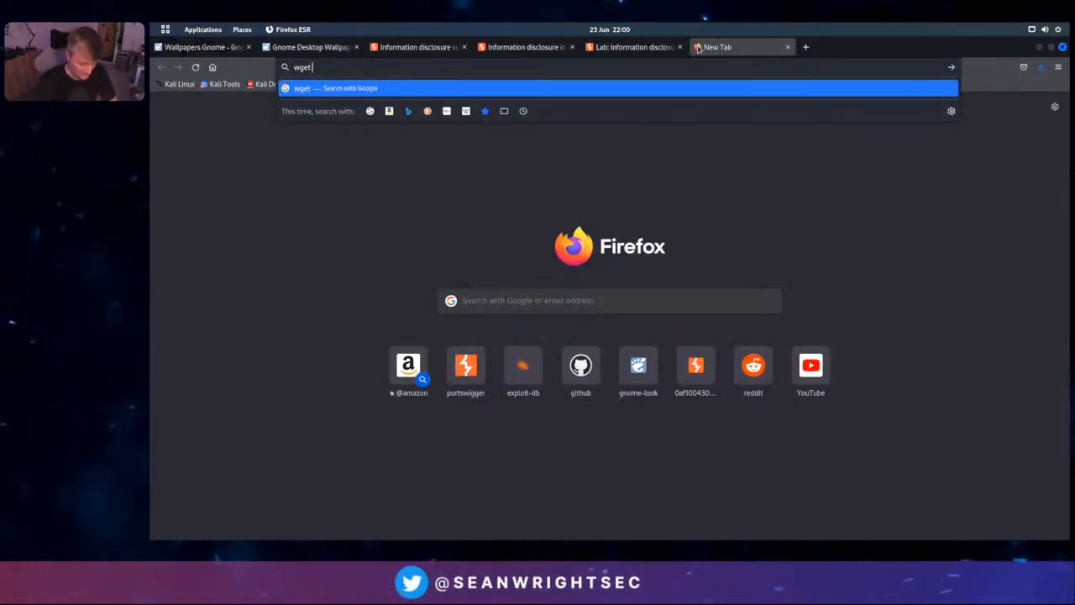
text( mirror site)
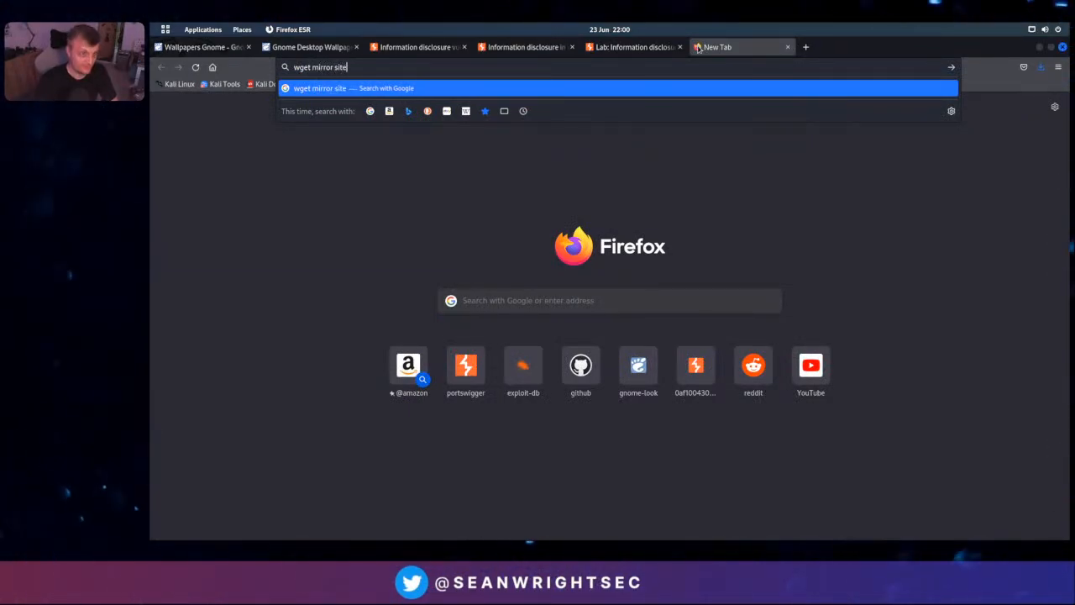
key(Return)
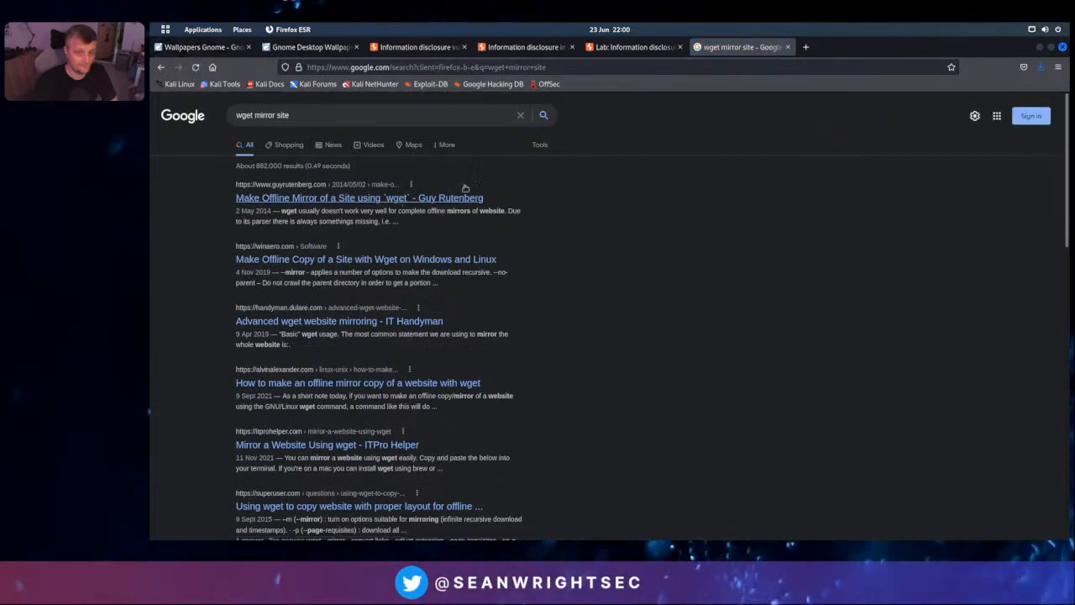
click(402, 199)
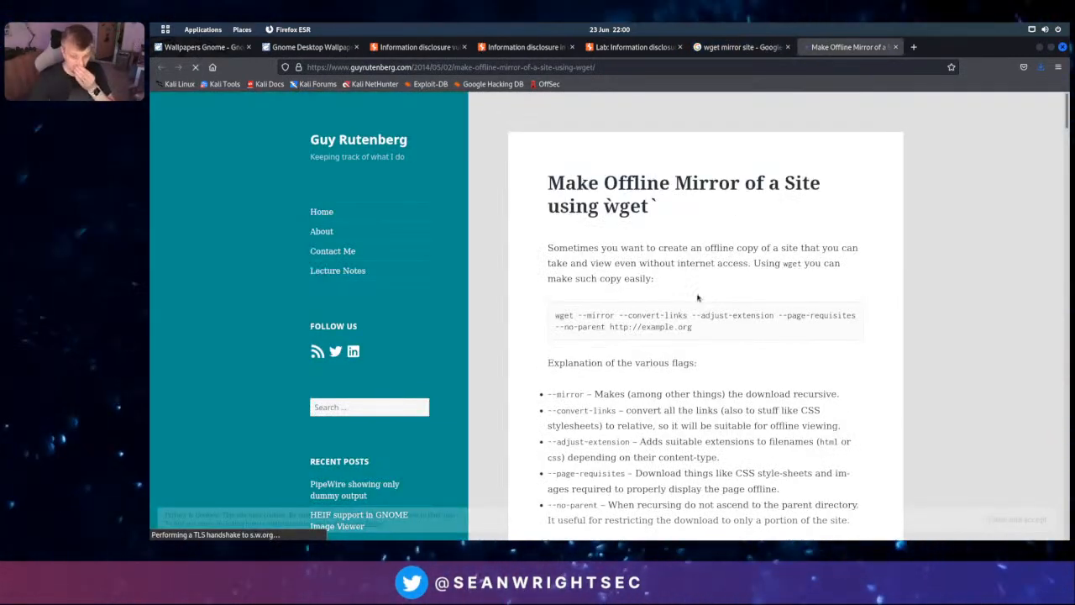
scroll(579, 313, down, 1)
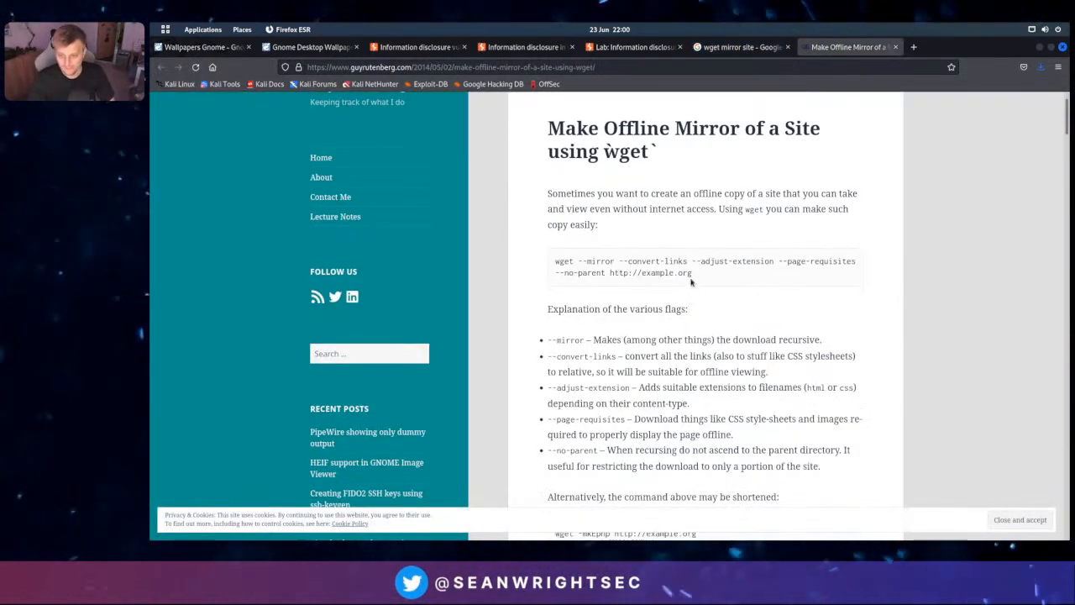
Switch to the terminal, create a directory named tmp in the home folder, and change into it
key(alt+Tab)
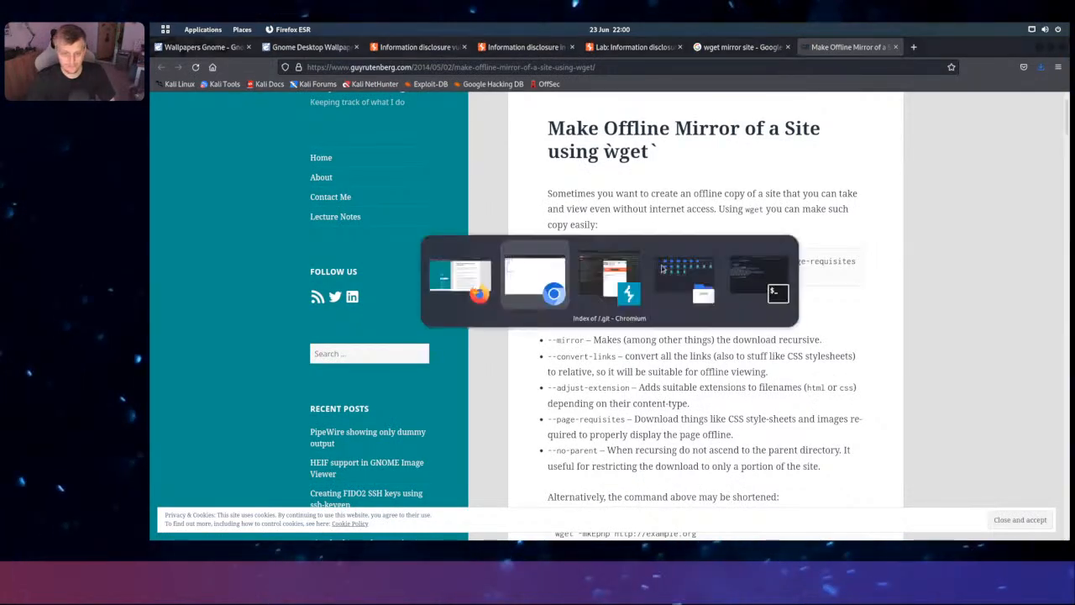
key(alt+Tab)
key(alt+Tab)
key(alt+Tab)
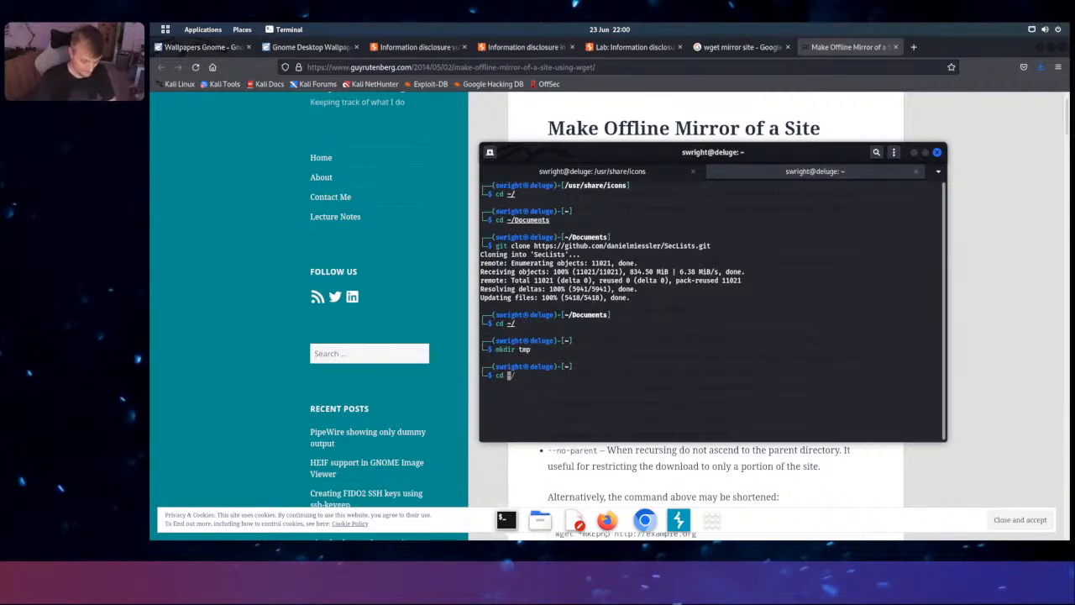
key(Return)
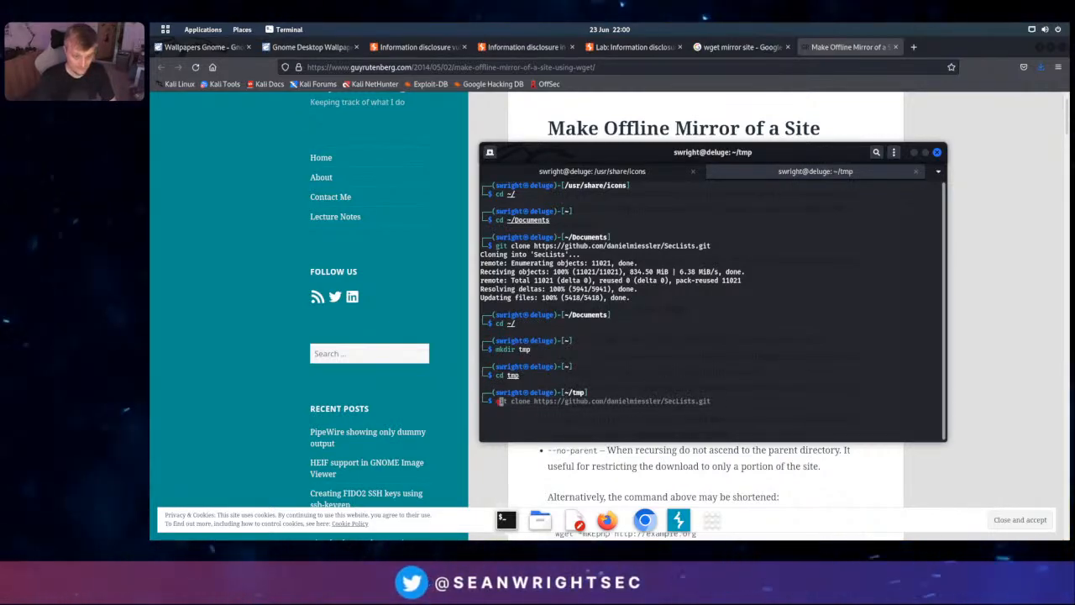
Mirror the lab site's /.git directory into tmp with wget --mirror, using the address copied from Chromium
text(wget --)
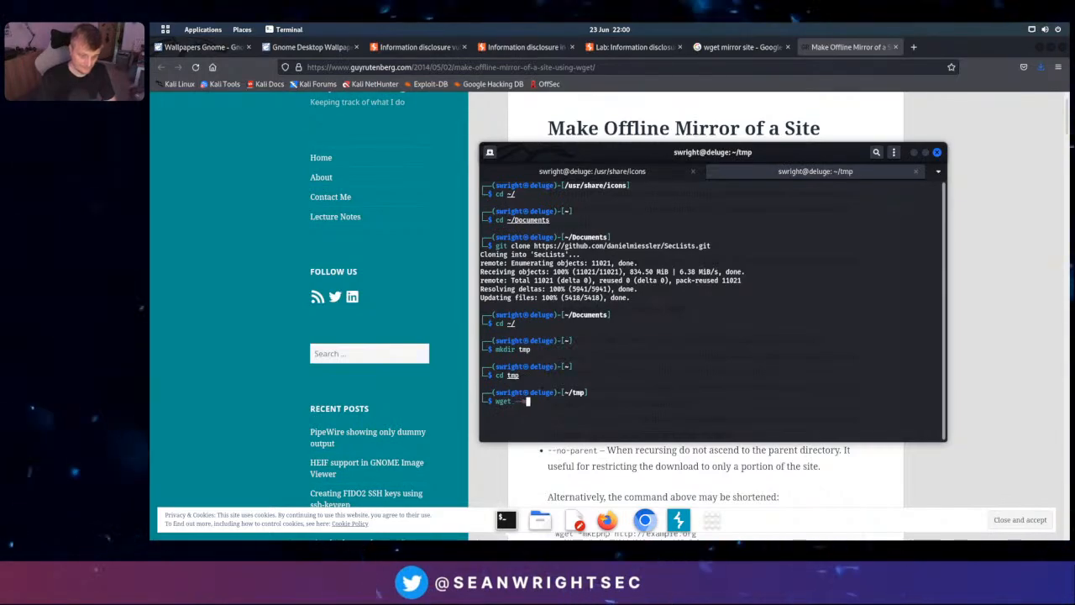
text(m)
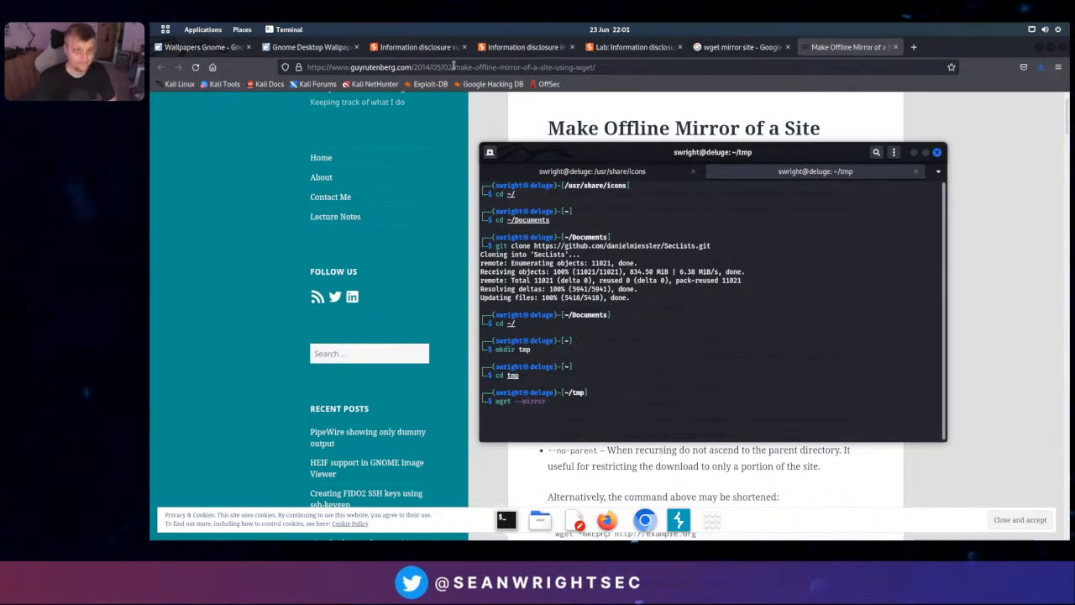
text(irror)
key(alt+Tab)
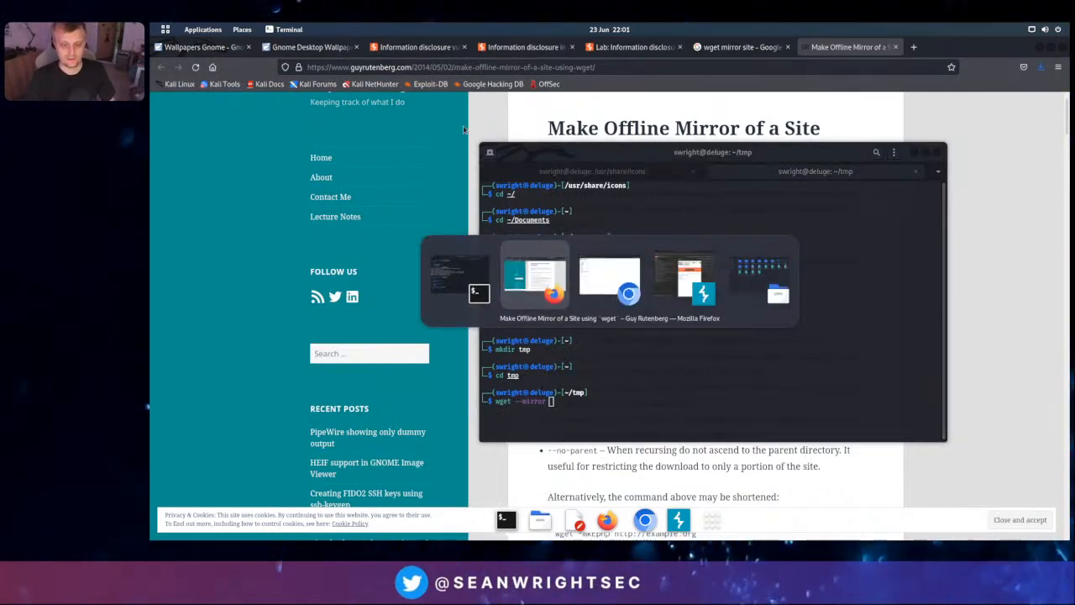
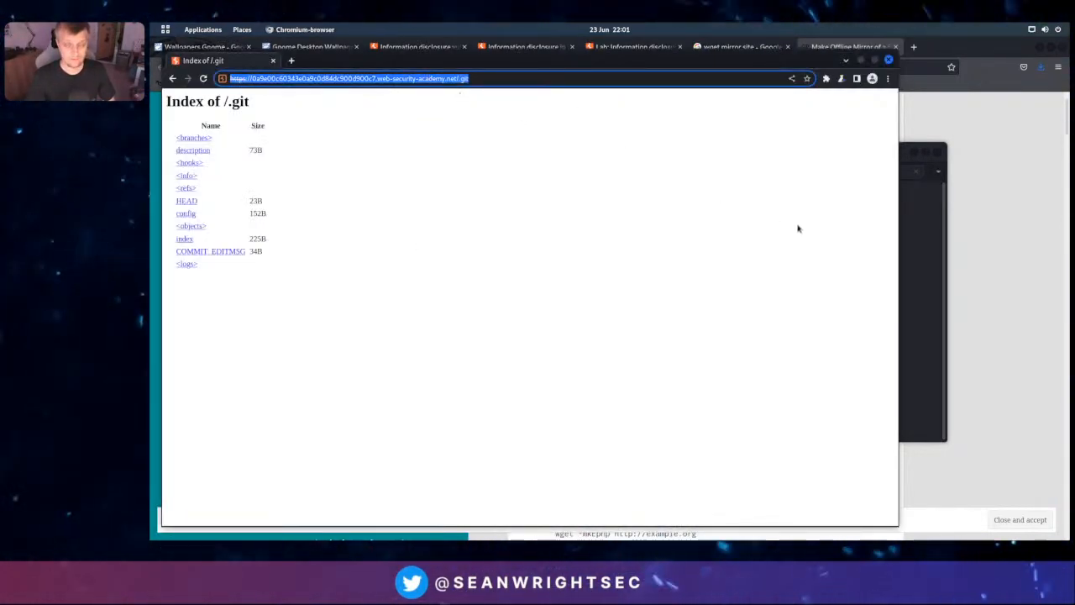
key(alt+Tab)
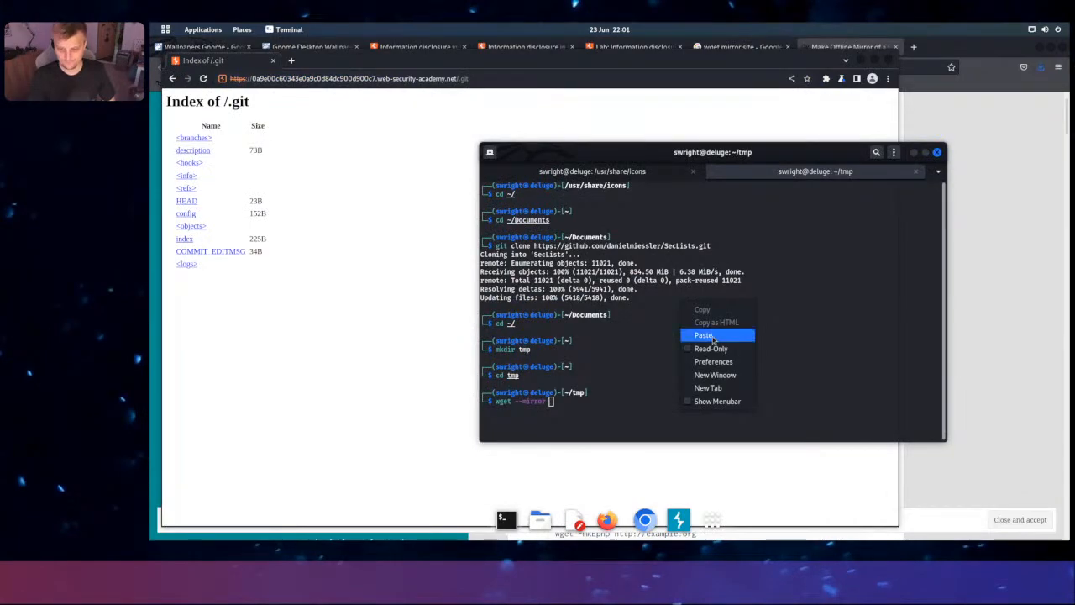
click(713, 336)
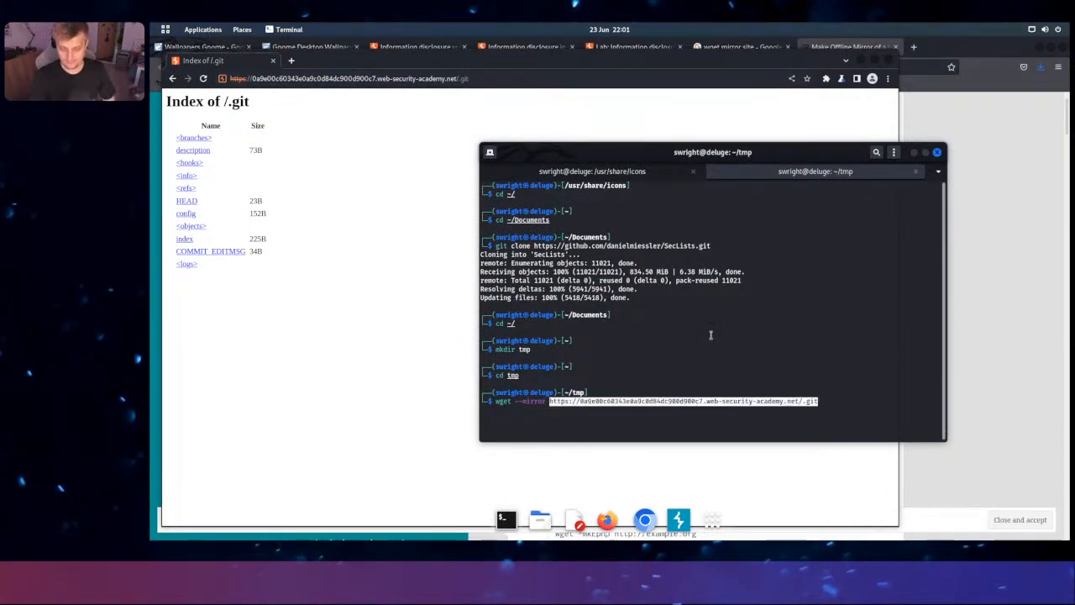
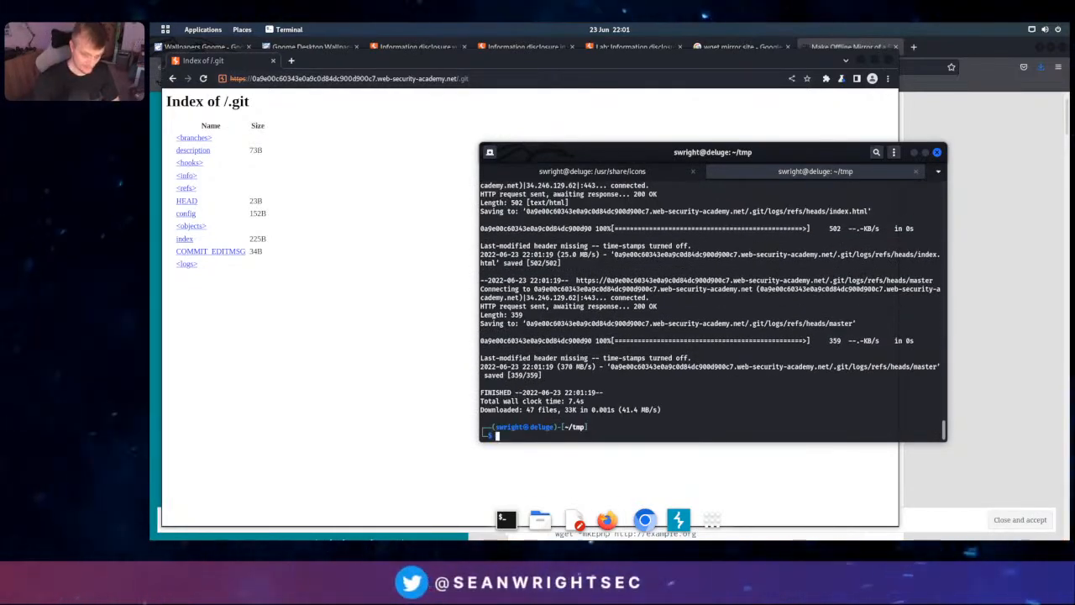
List the contents of tmp and change into the mirrored web-security-academy.net directory
text(ls -la)
key(Return)
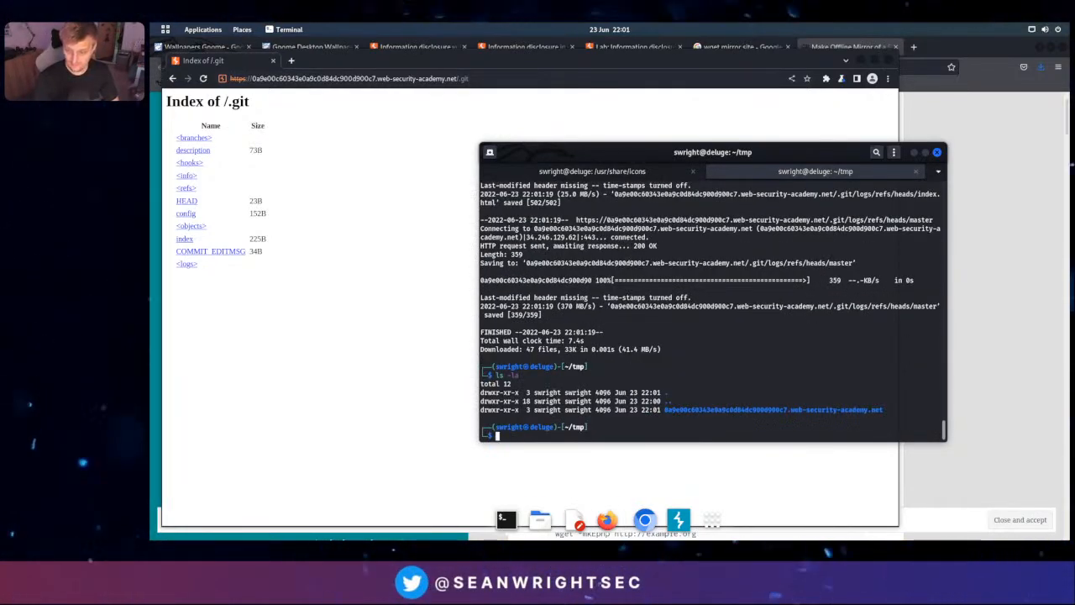
text(cd)
key(Tab)
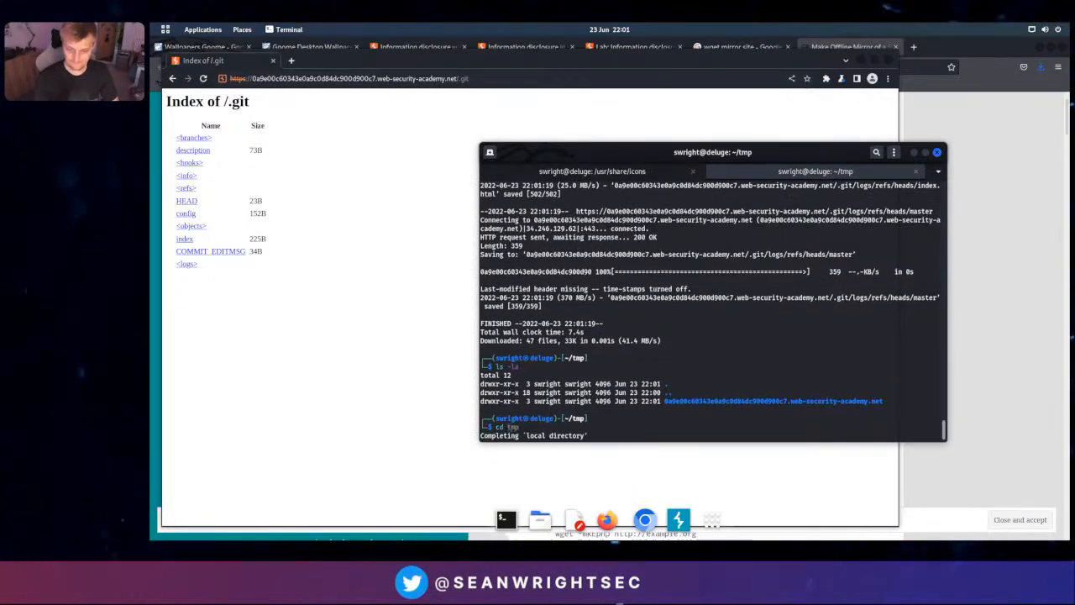
key(Return)
List the mirrored site directory including hidden files, and check the repository with git status
text(ls -l)
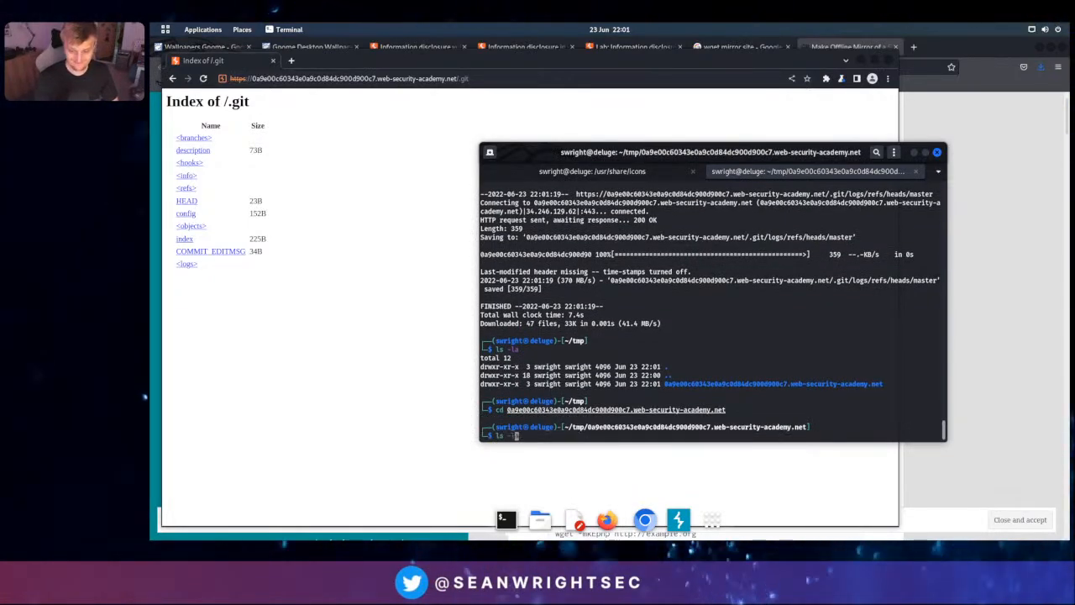
key(Return)
text(ls -la)
key(Return)
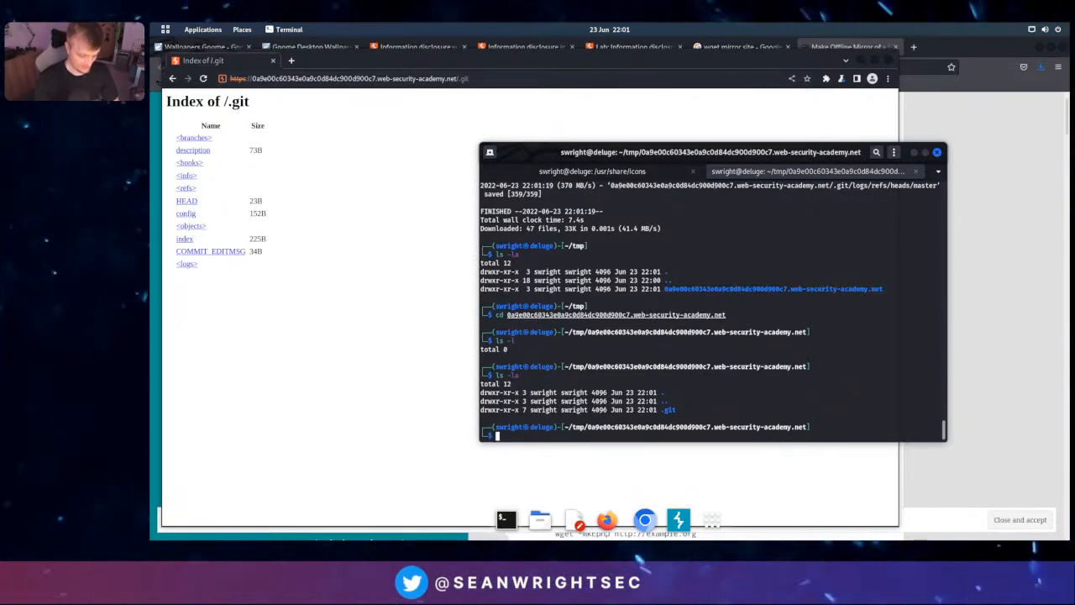
text(git status)
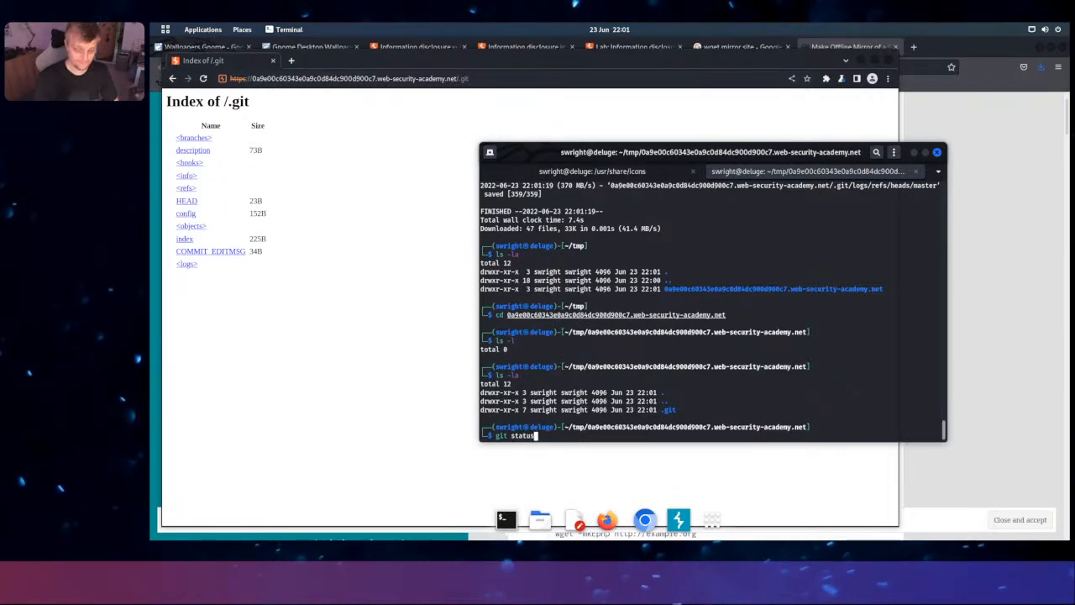
key(Return)
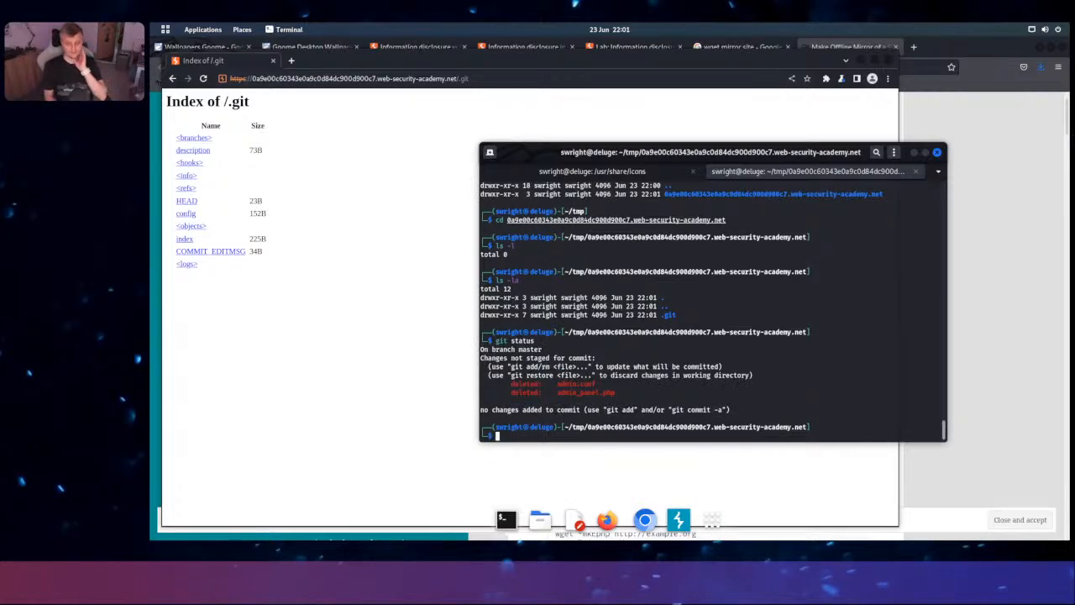
Switch to Firefox to reread the lab description and the wget article, and return to the terminal's git status command
click(654, 47)
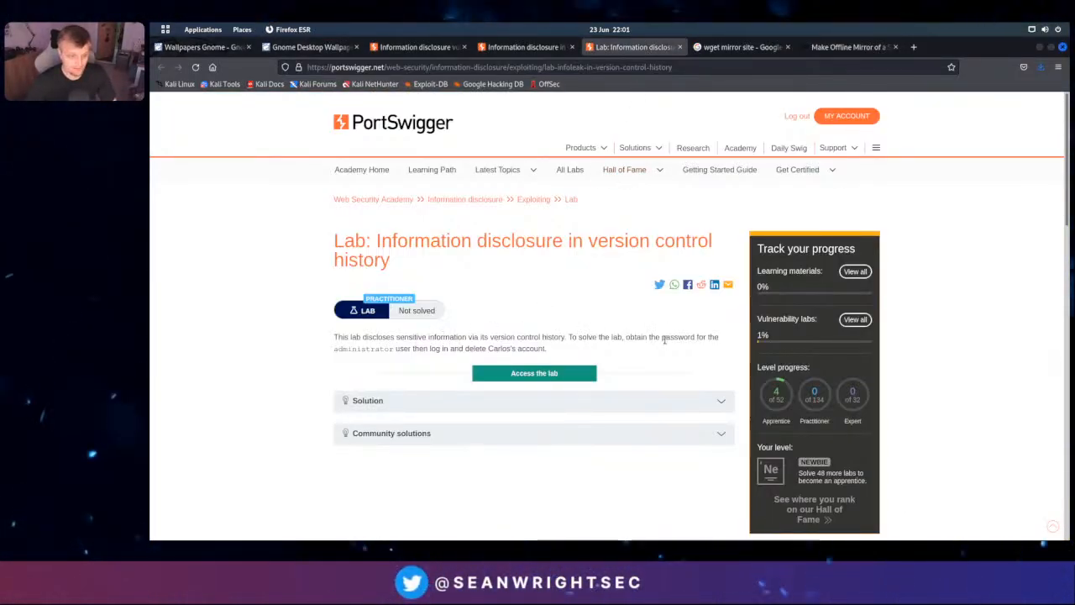
click(837, 48)
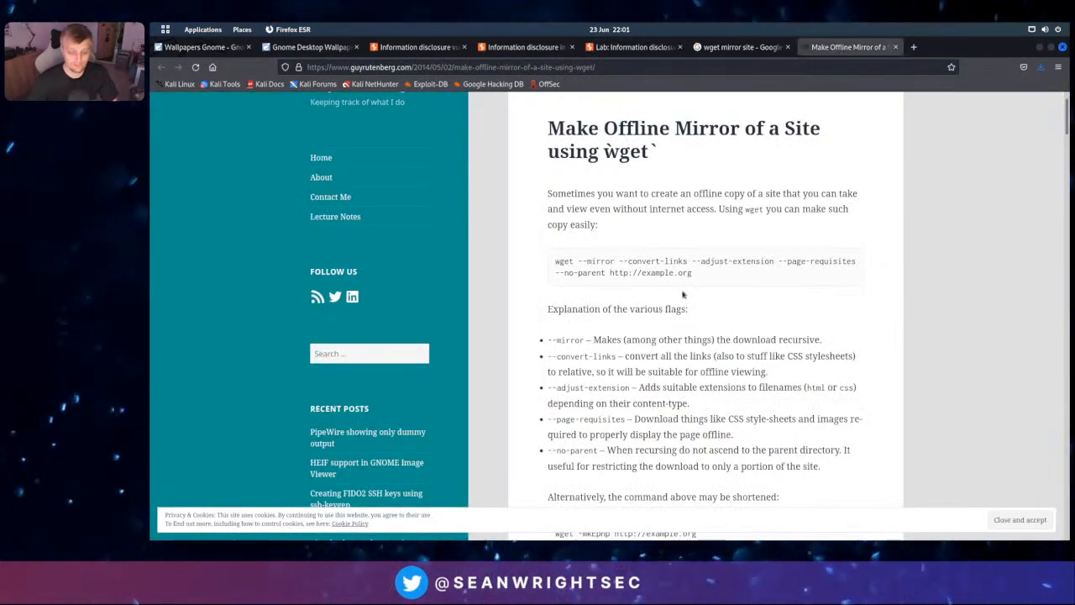
key(alt+Tab)
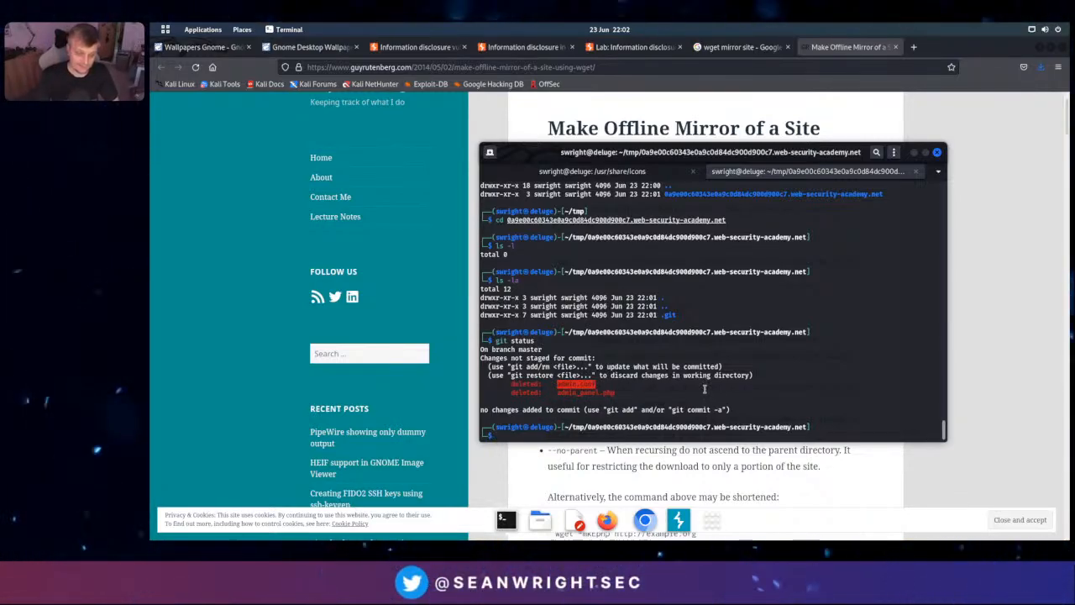
key(Up)
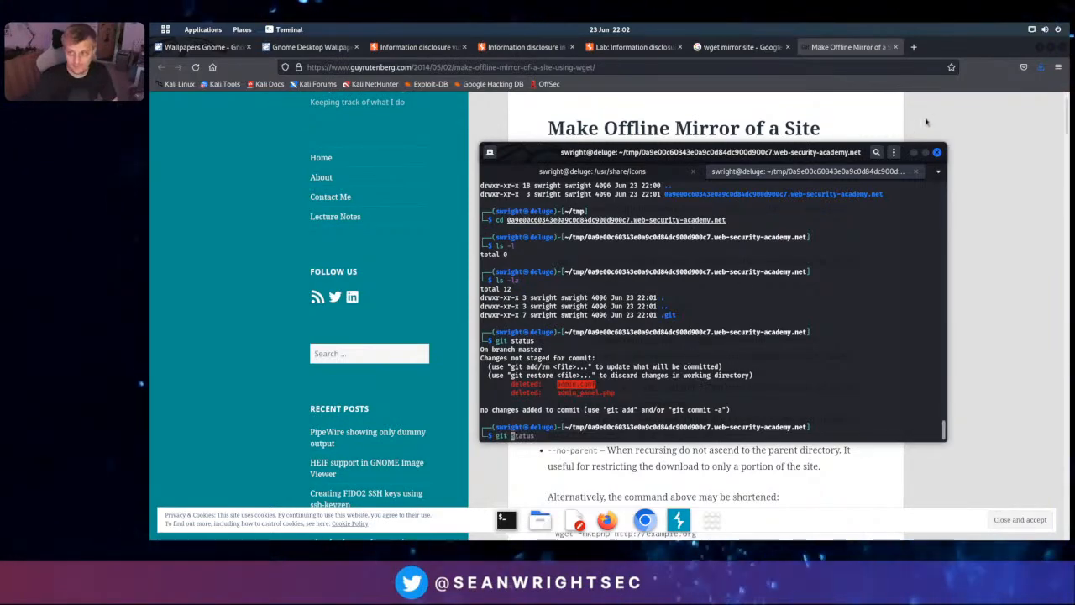
Switch to Firefox and search the web for "git cheatsheet" in a new tab
click(913, 49)
click(913, 49)
text(git)
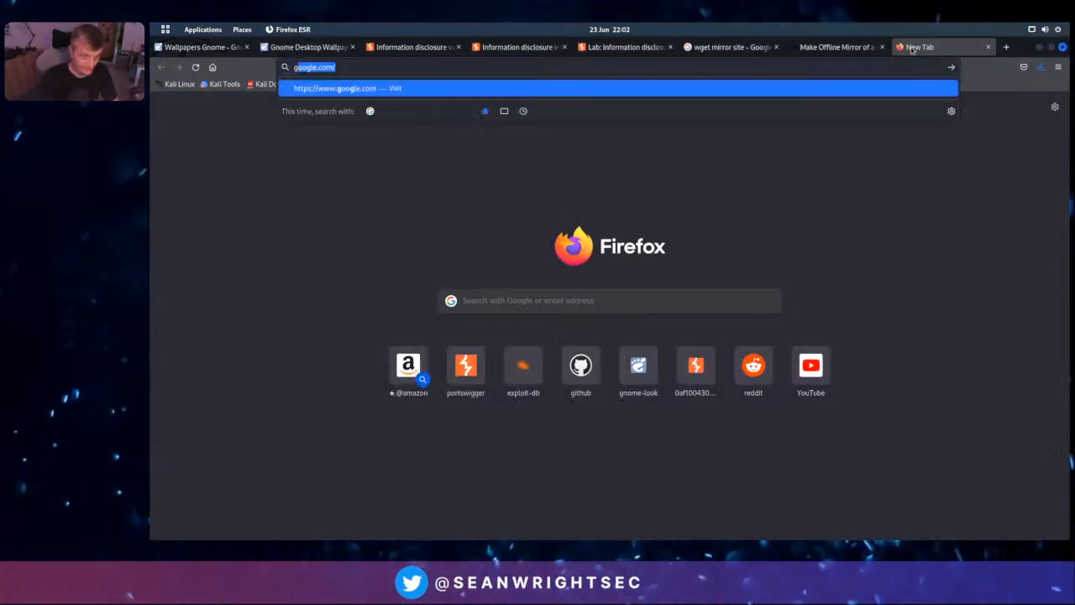
text( sh)
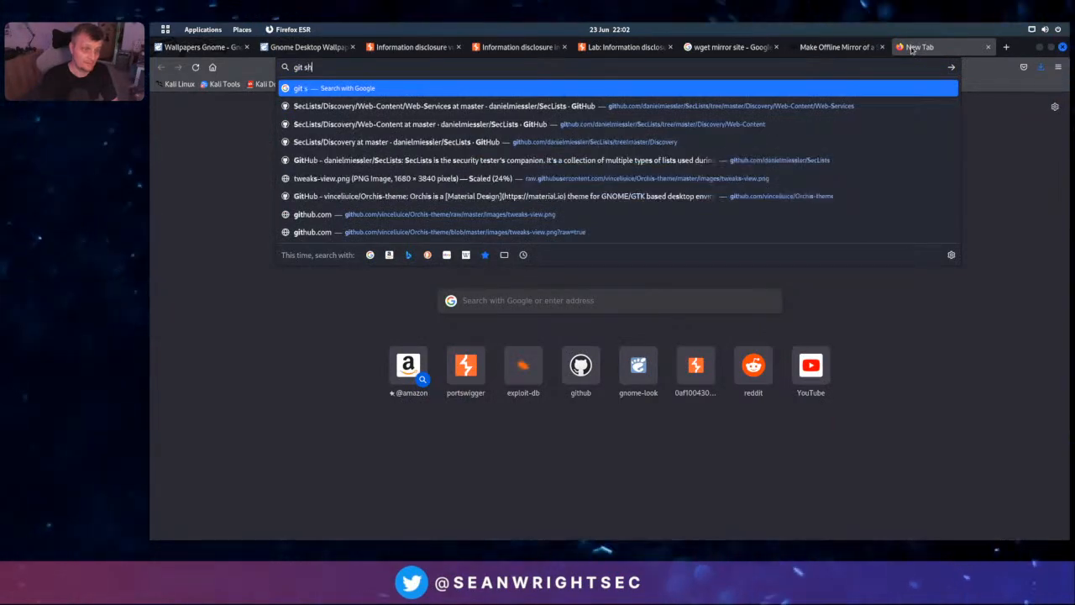
text(ow hist)
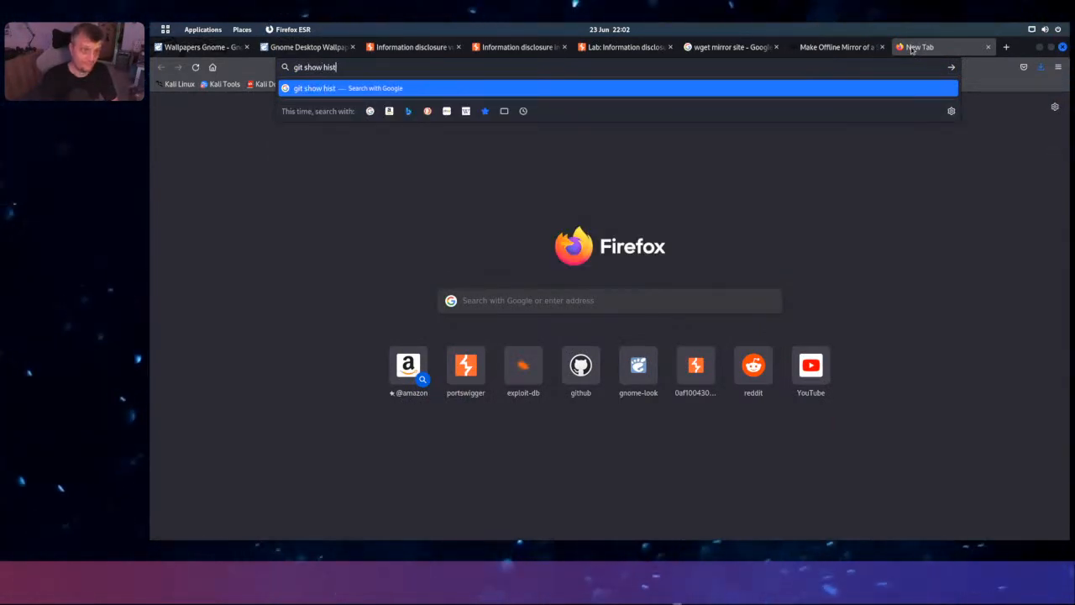
key(BackSpace)
text(cheatshee)
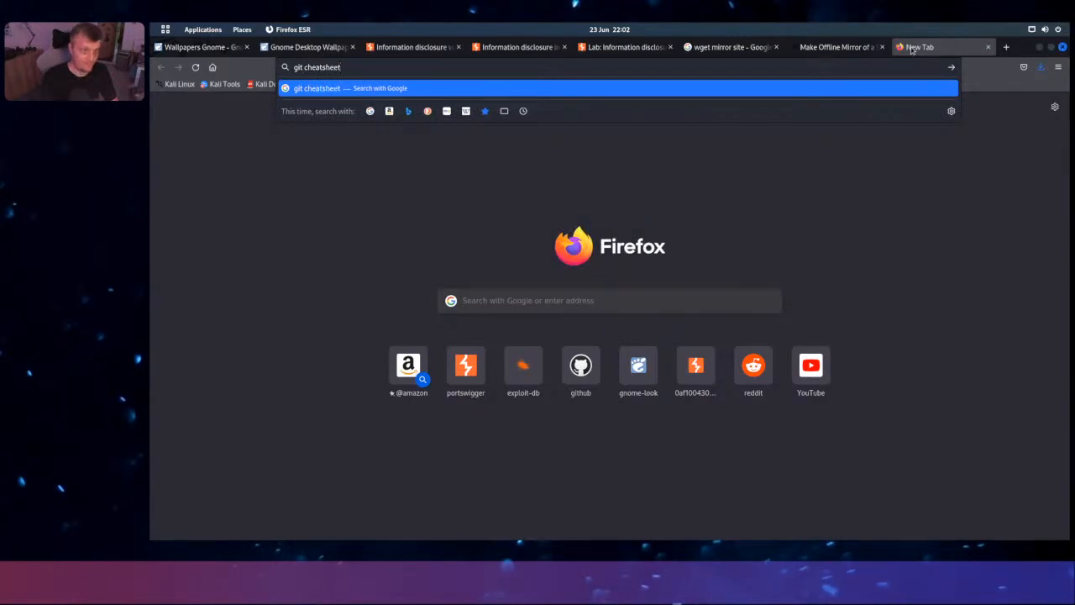
key(Return)
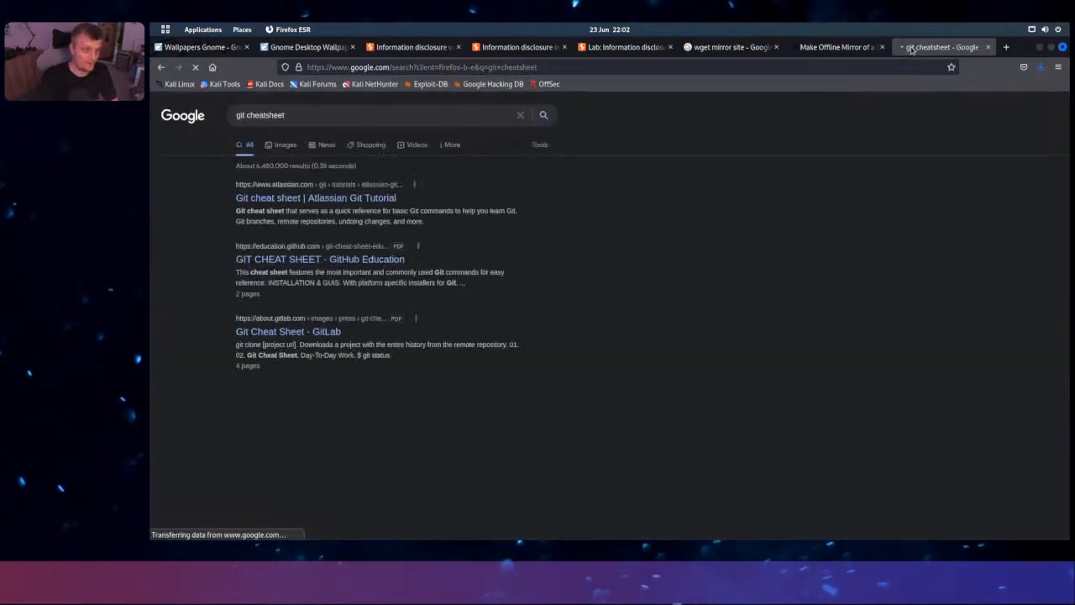
Open the Atlassian, GitHub Education and GitLab cheat sheet results in new tabs, and view the Atlassian page
middle_click(381, 199)
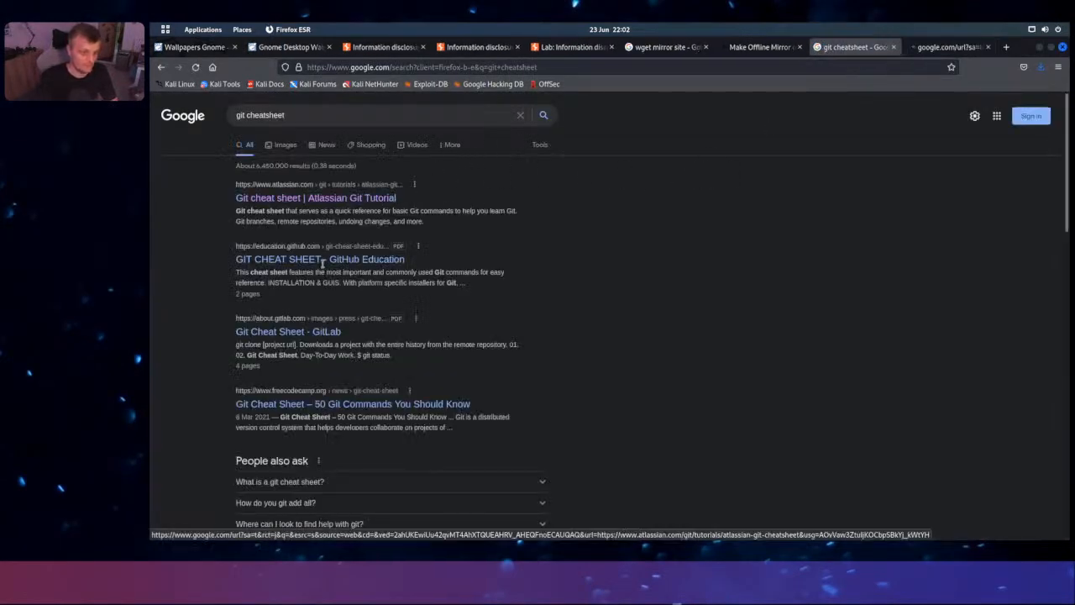
middle_click(336, 260)
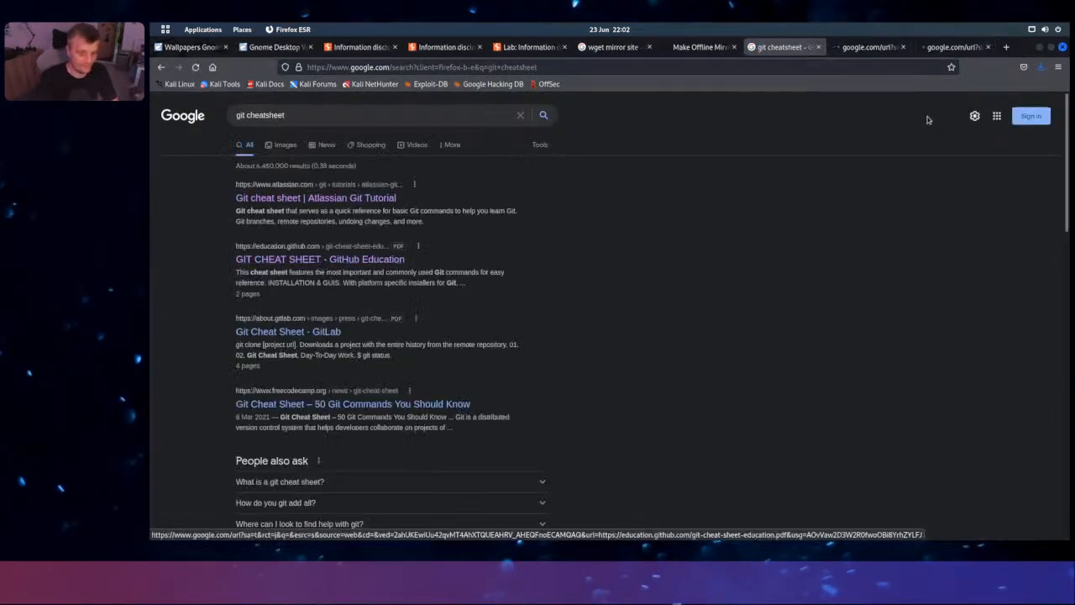
middle_click(277, 332)
key(ctrl+Tab)
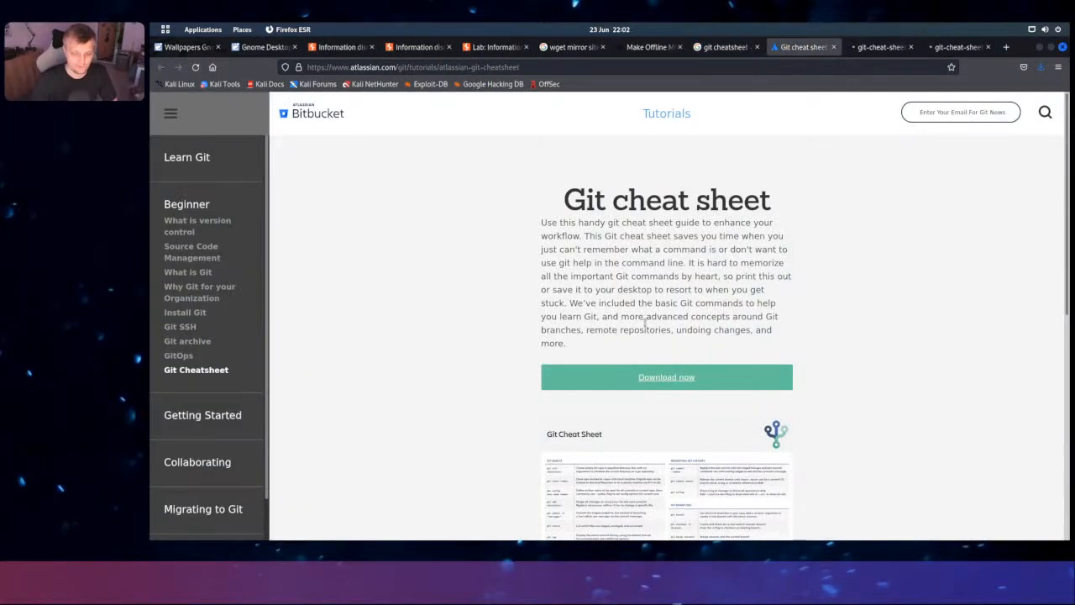
Open the Atlassian Git cheat sheet PDF in Firefox and dismiss the leftover download dialog
scroll(645, 324, down, 10)
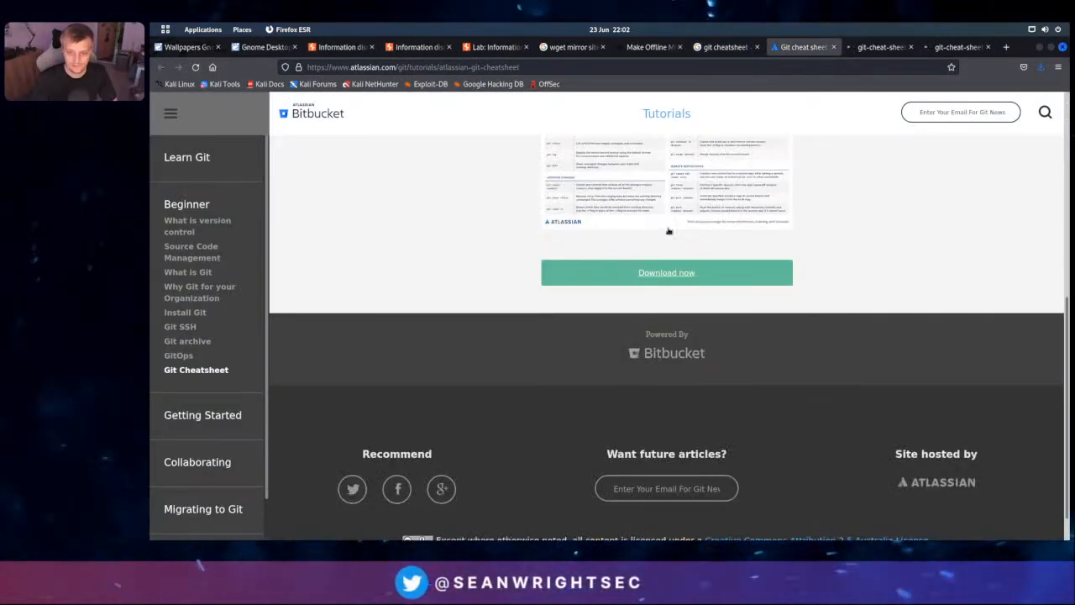
click(664, 274)
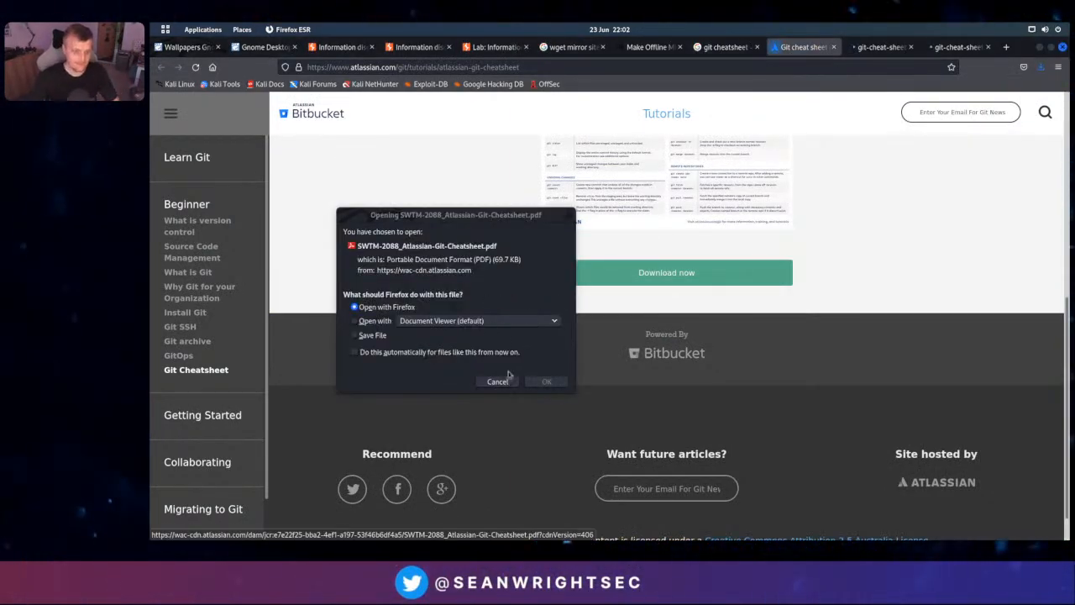
click(546, 381)
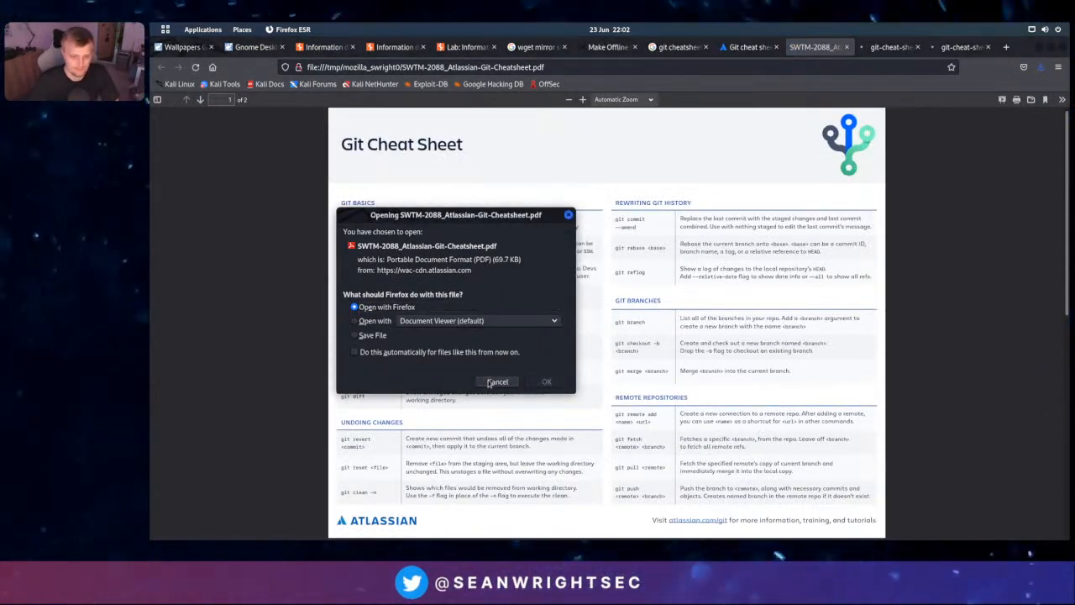
click(492, 382)
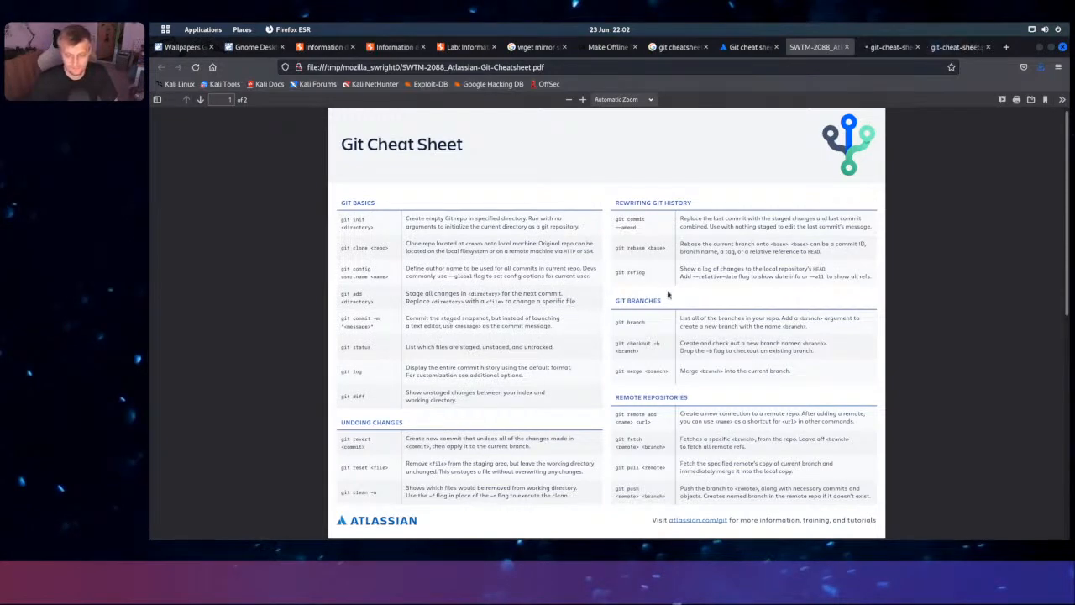
Read through both pages of the Git cheat sheet, examining the Git Log and Git Diff options under Additional Options
scroll(669, 295, down, 5)
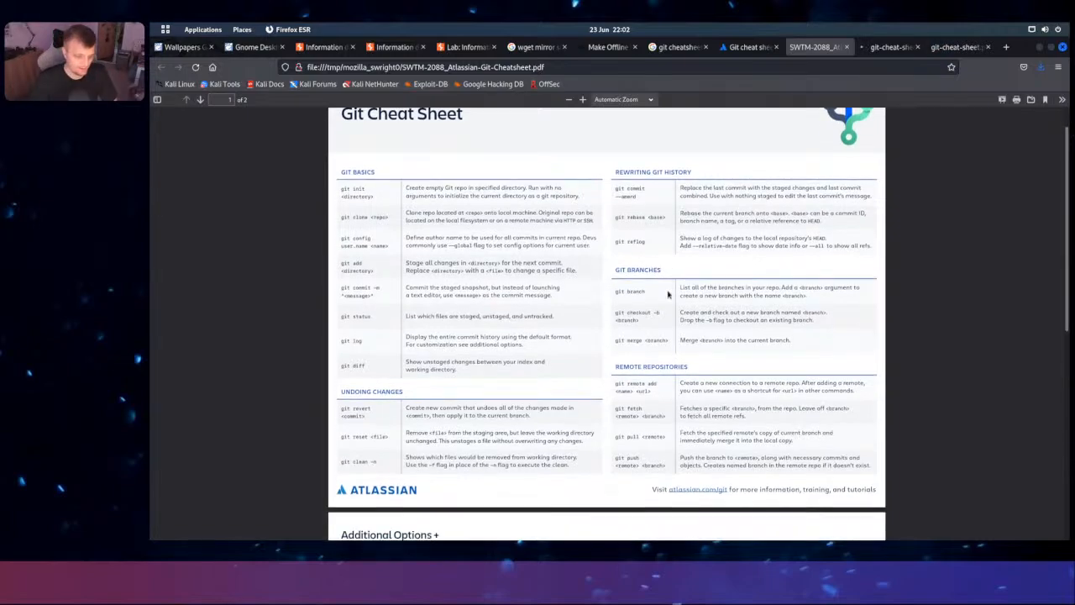
scroll(669, 294, down, 1)
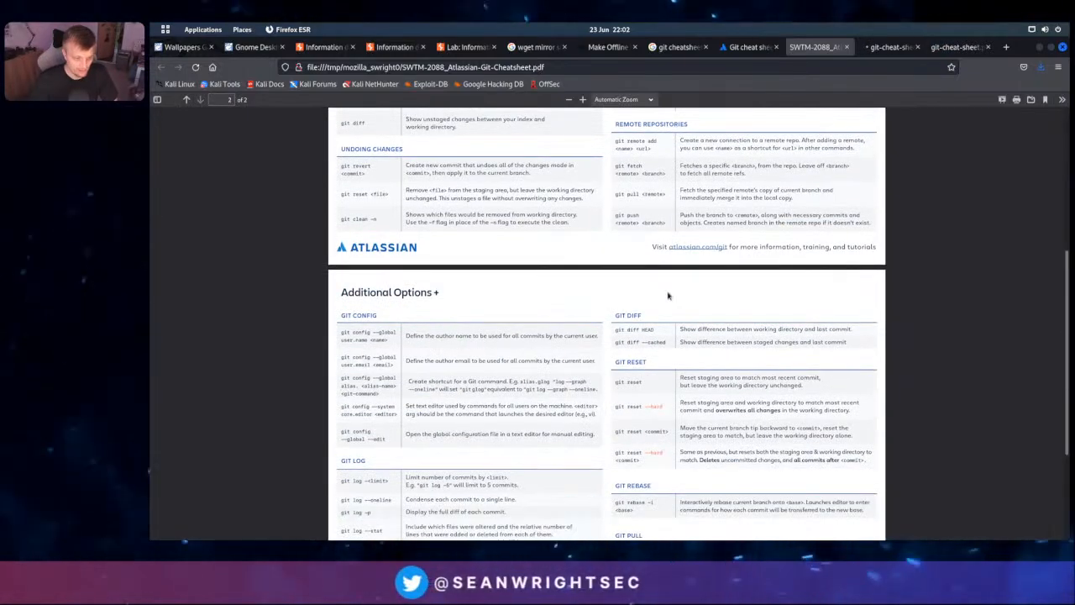
scroll(669, 294, down, 2)
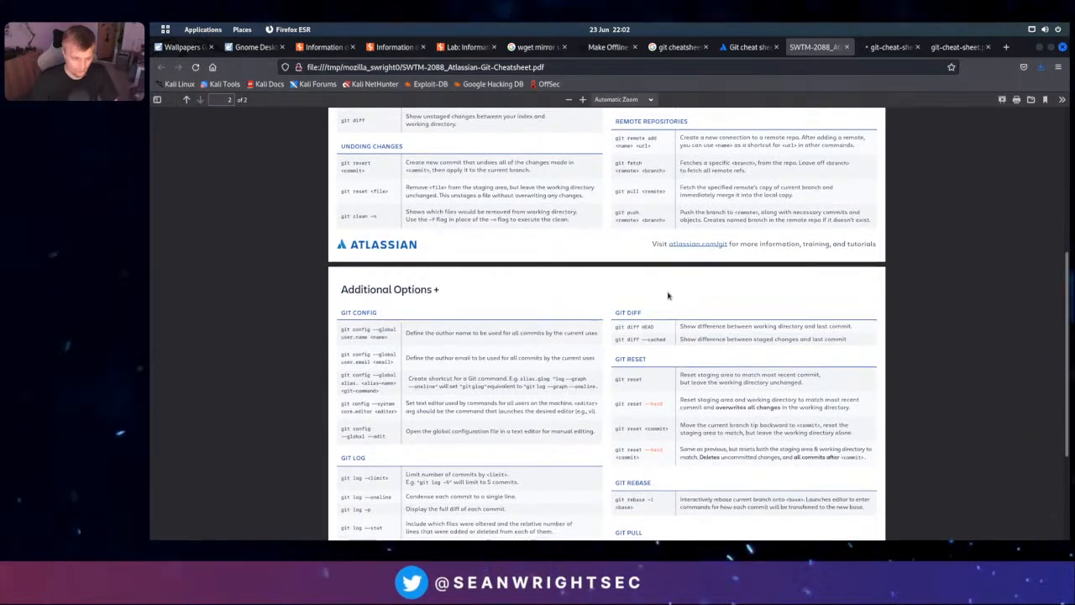
scroll(669, 295, down, 1)
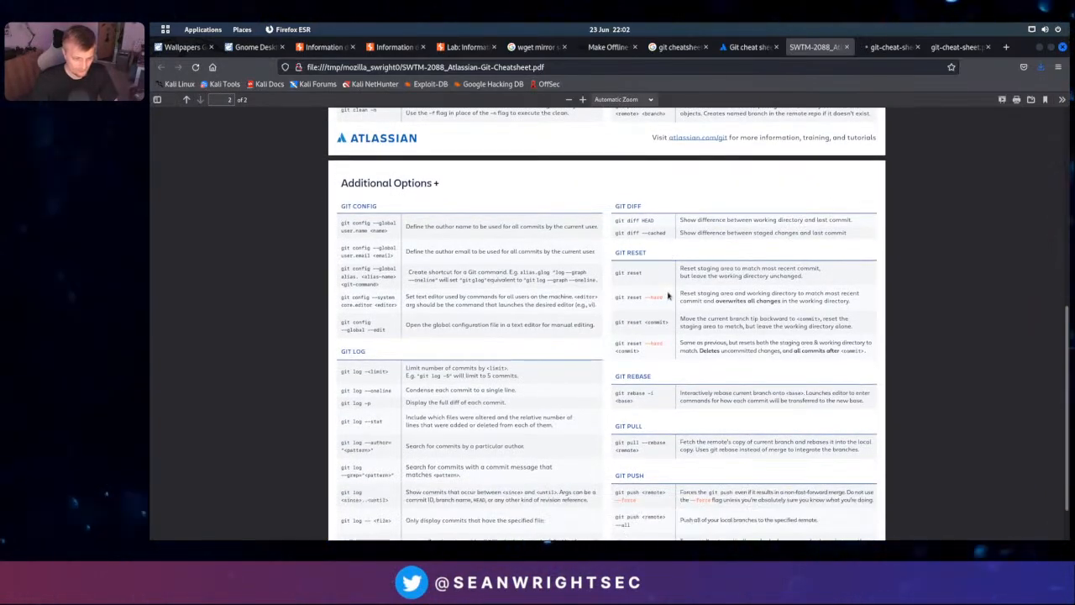
scroll(668, 295, down, 1)
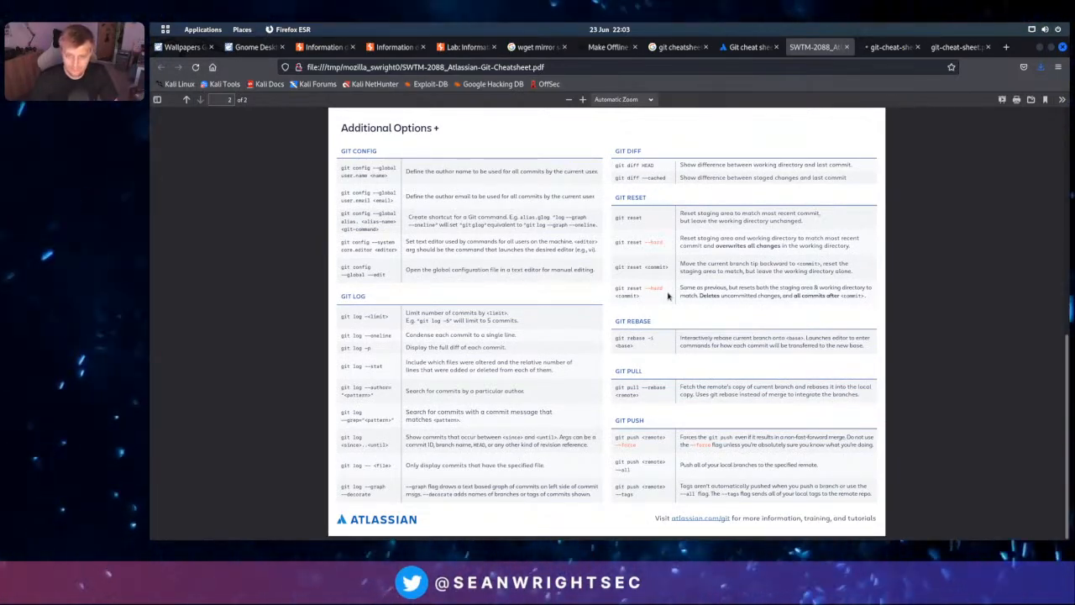
scroll(669, 295, up, 1)
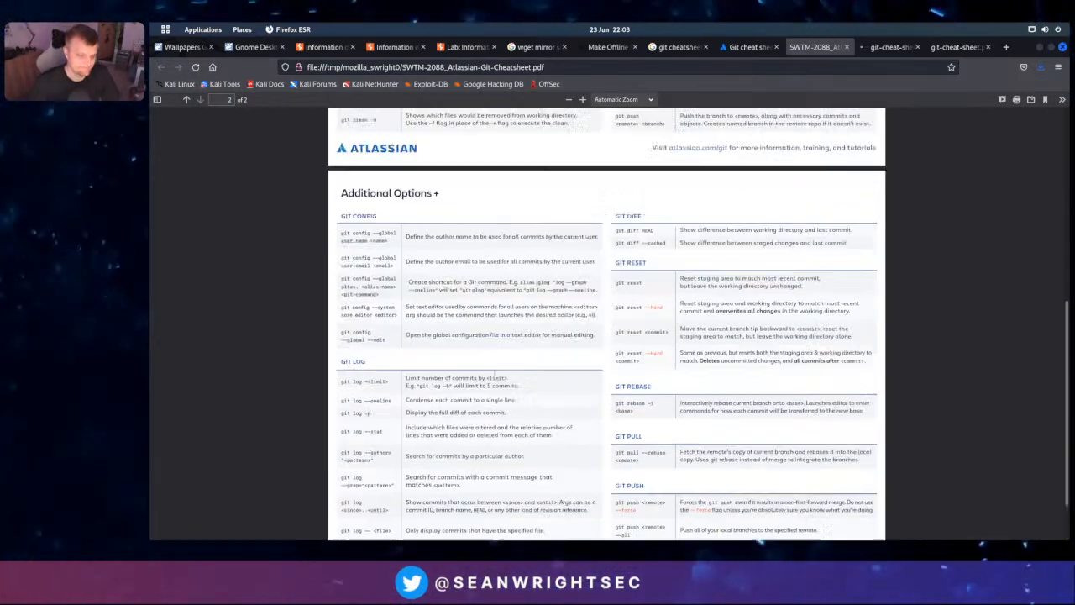
Switch to the terminal and list the repository's last five commits with git log -5
scroll(566, 385, up, 2)
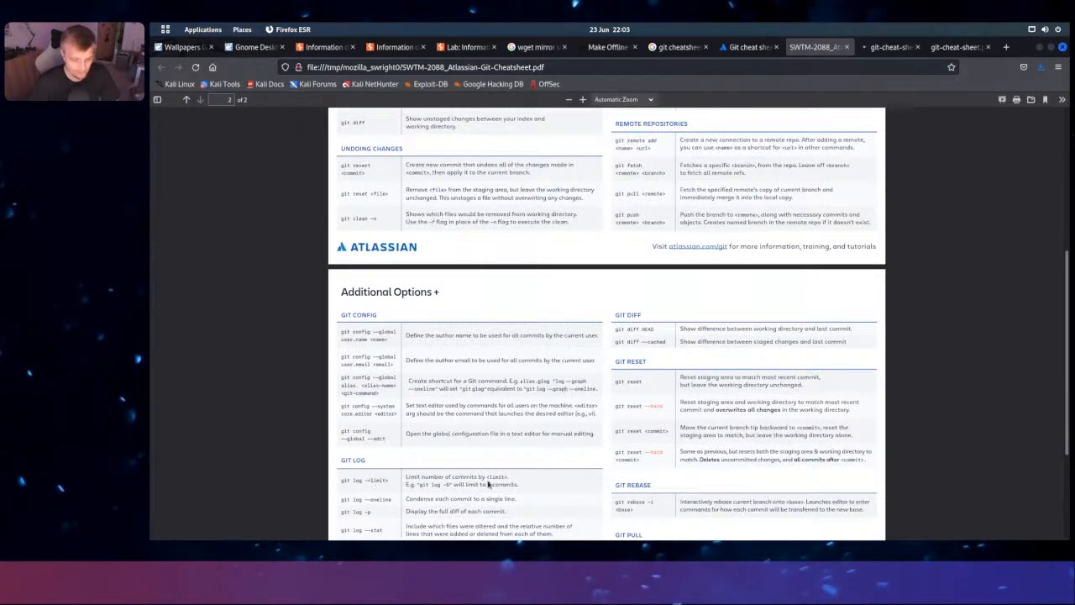
key(alt+Tab)
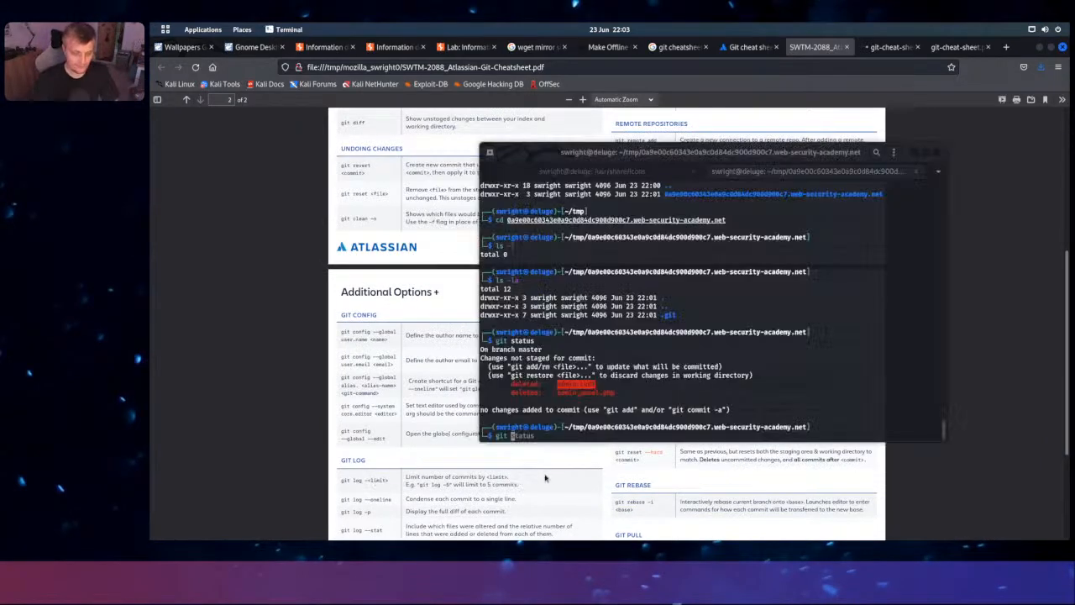
text(git log )
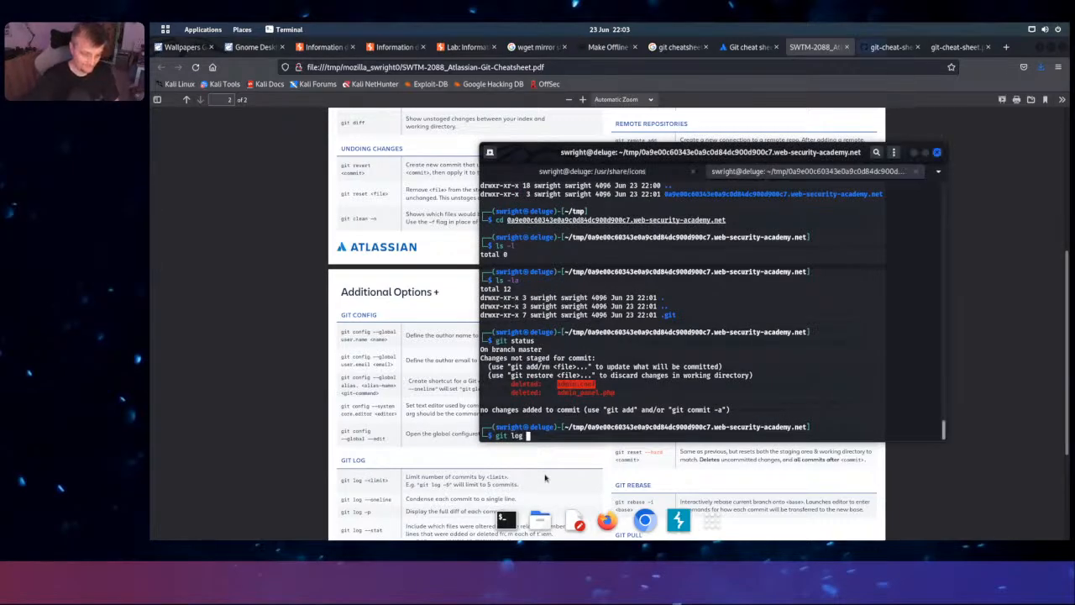
text(--5)
key(Return)
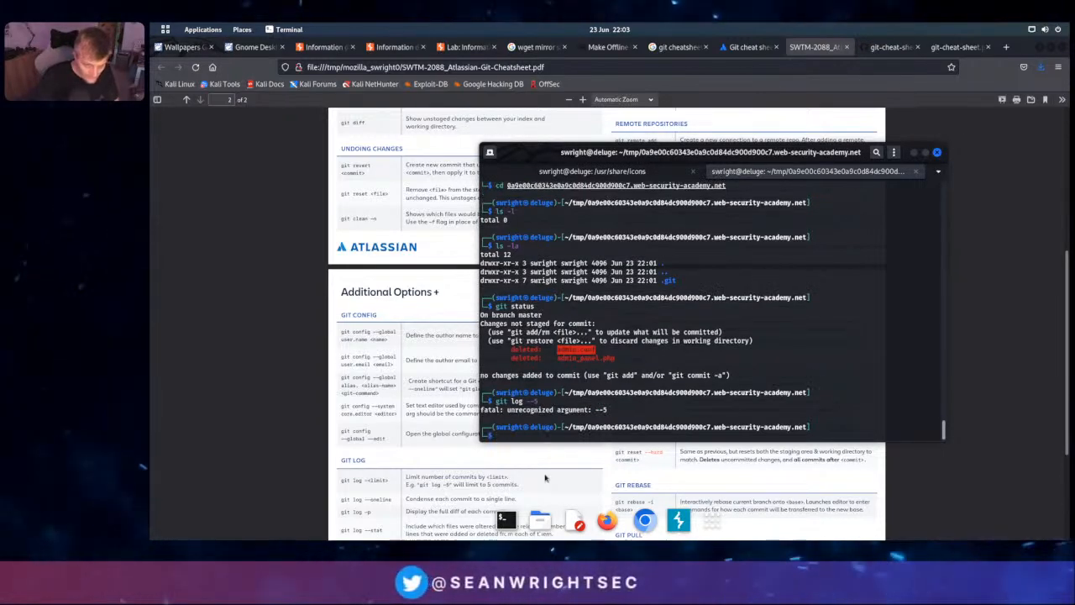
text(git log )
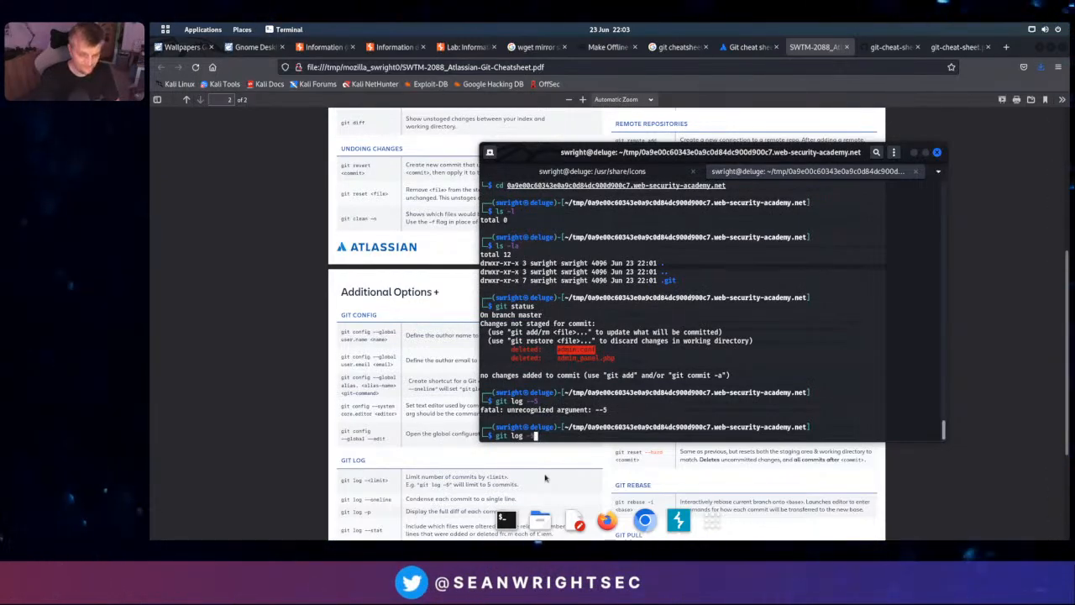
text(-5)
key(Return)
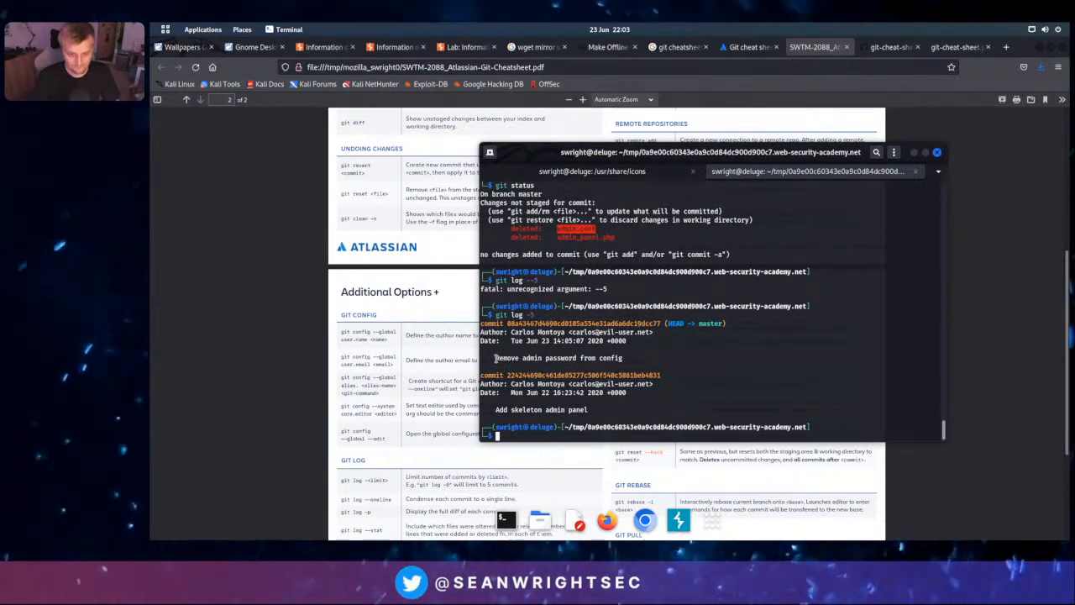
Copy the full hash of the "Remove admin password from config" commit from the log output
drag(495, 358, 614, 356)
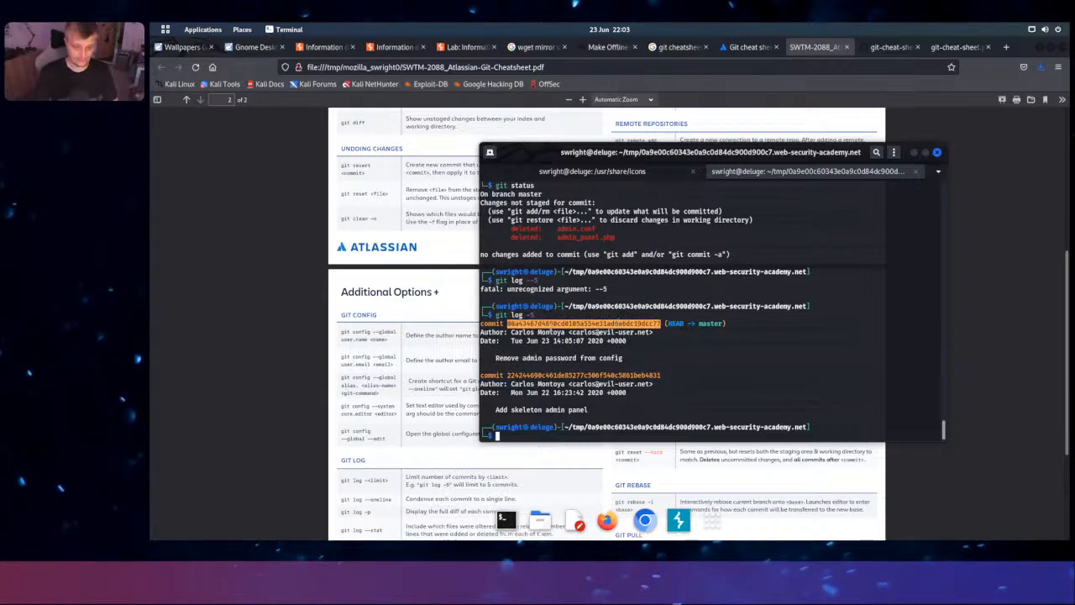
right_click(551, 326)
click(578, 343)
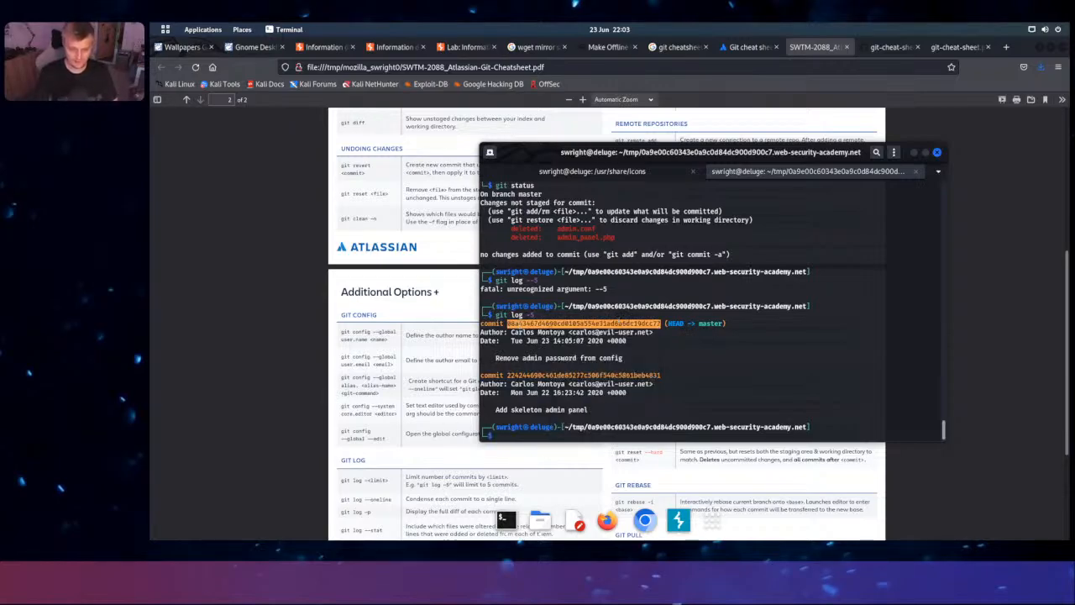
Switch back to the Firefox cheat sheet and check both pages for the Git command that shows a commit's changes
click(436, 459)
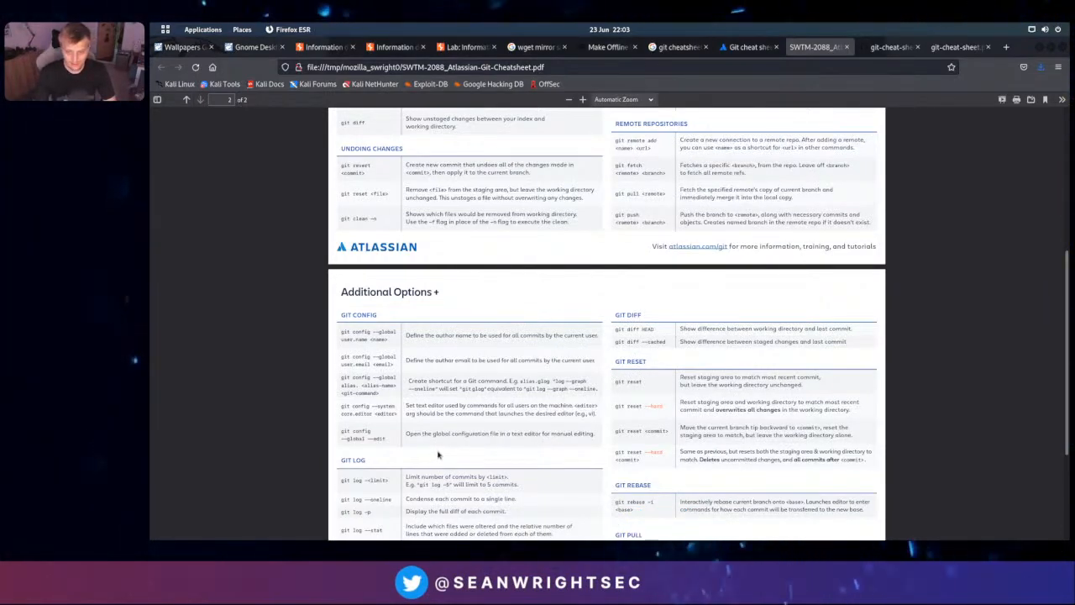
scroll(437, 454, down, 1)
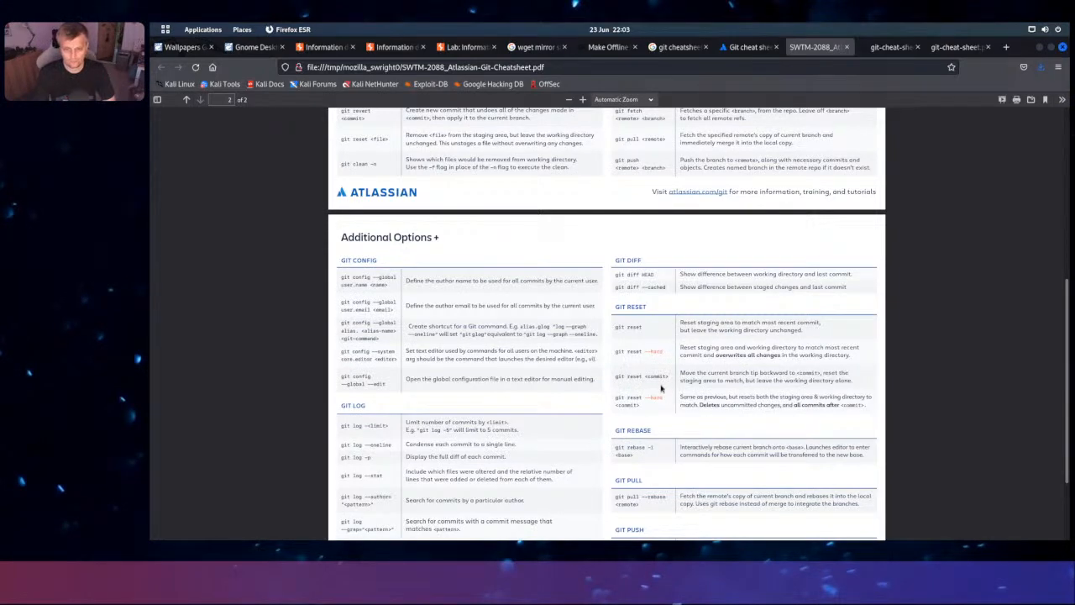
scroll(661, 388, down, 2)
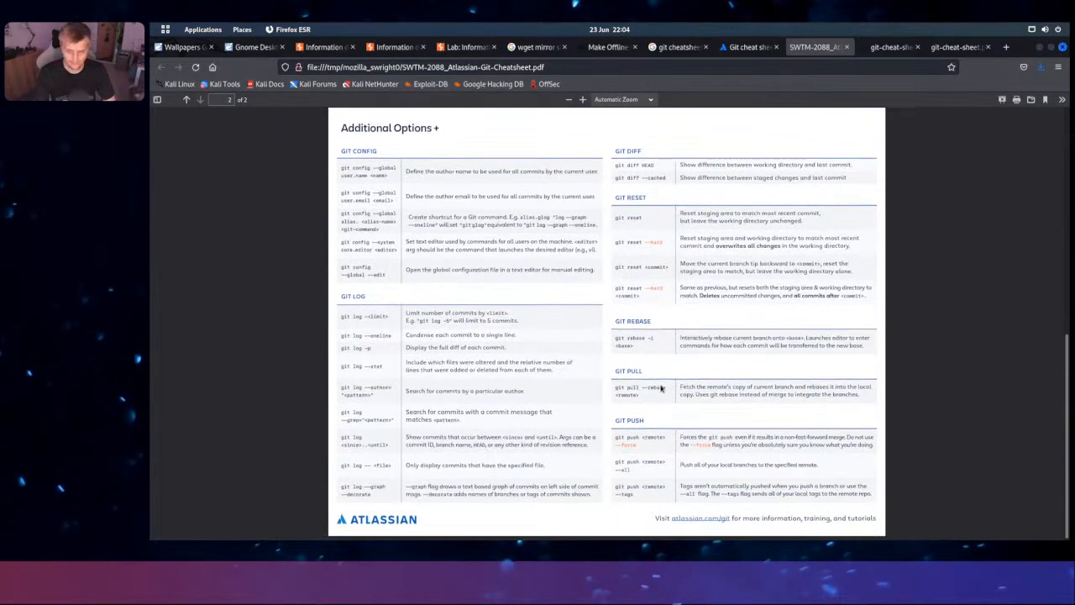
scroll(661, 388, up, 6)
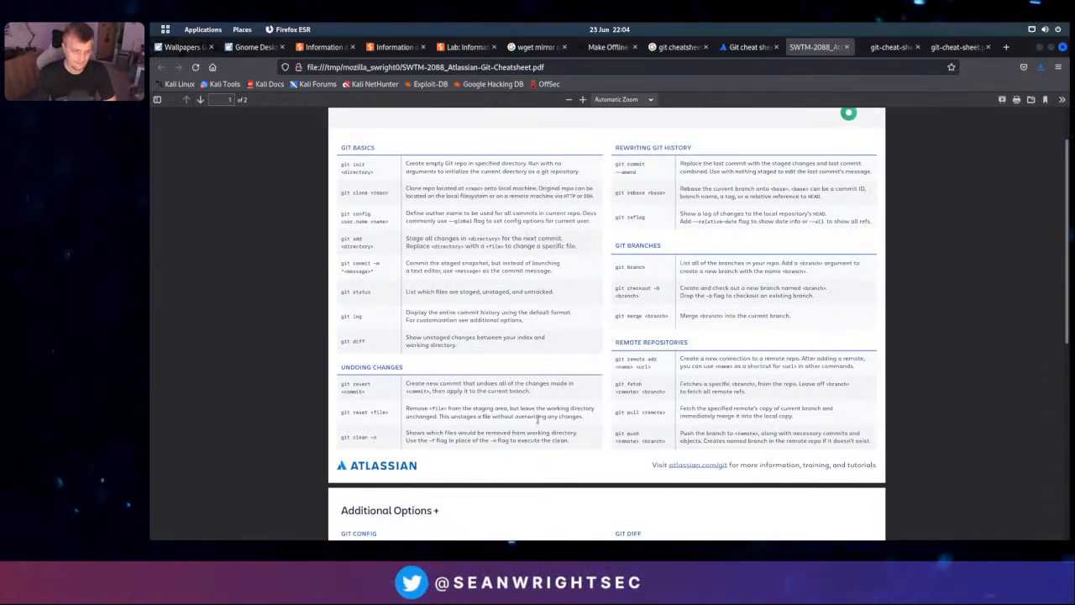
Return to the terminal and run git diff against the copied hash of the "Remove admin password from config" commit
key(alt+Tab)
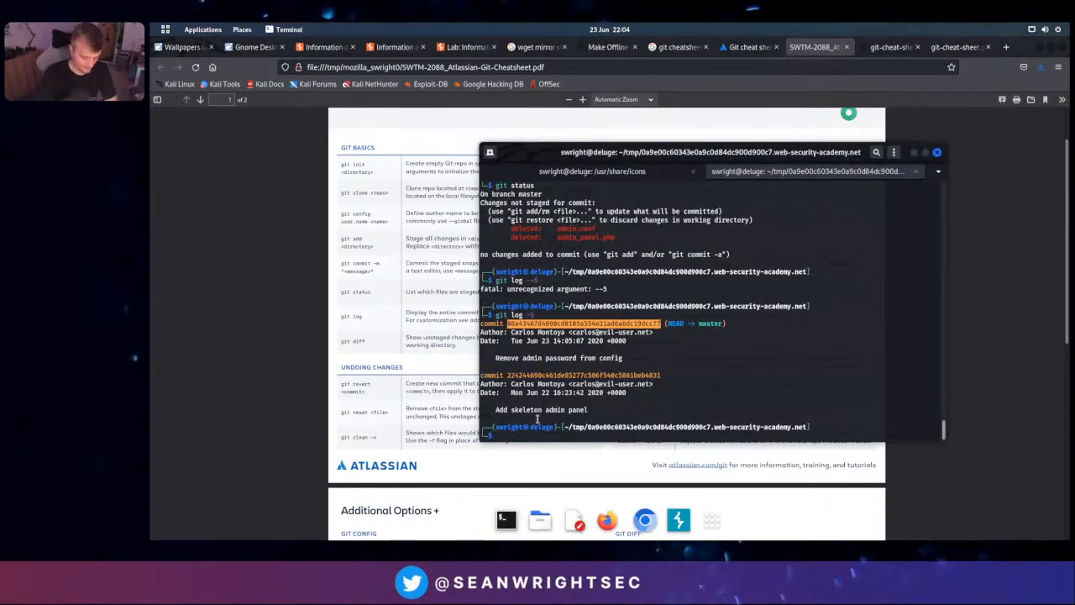
text(diff)
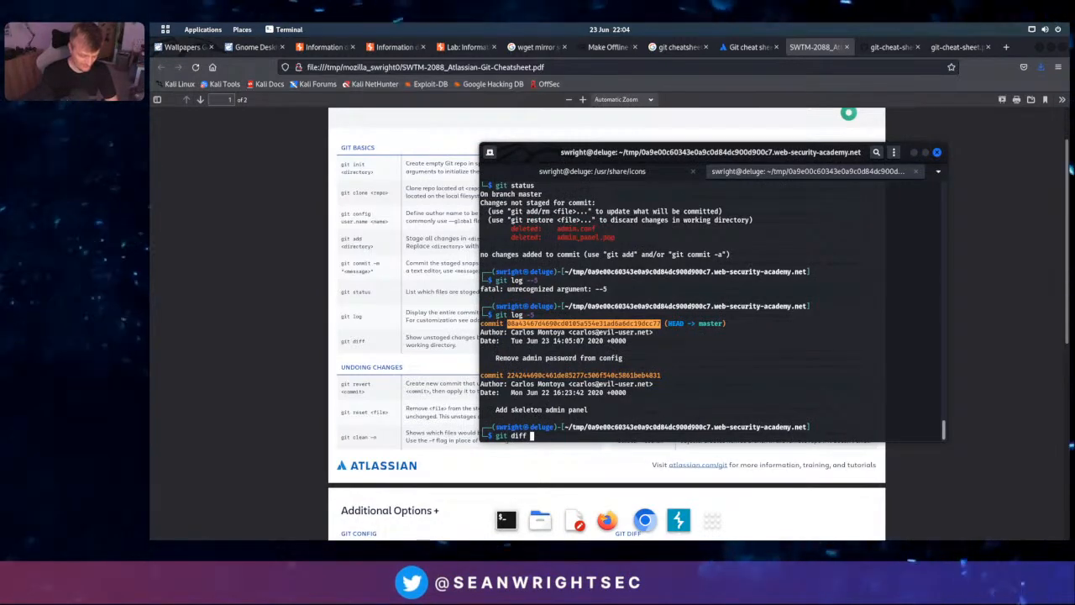
key(ctrl+shift+v)
key(Return)
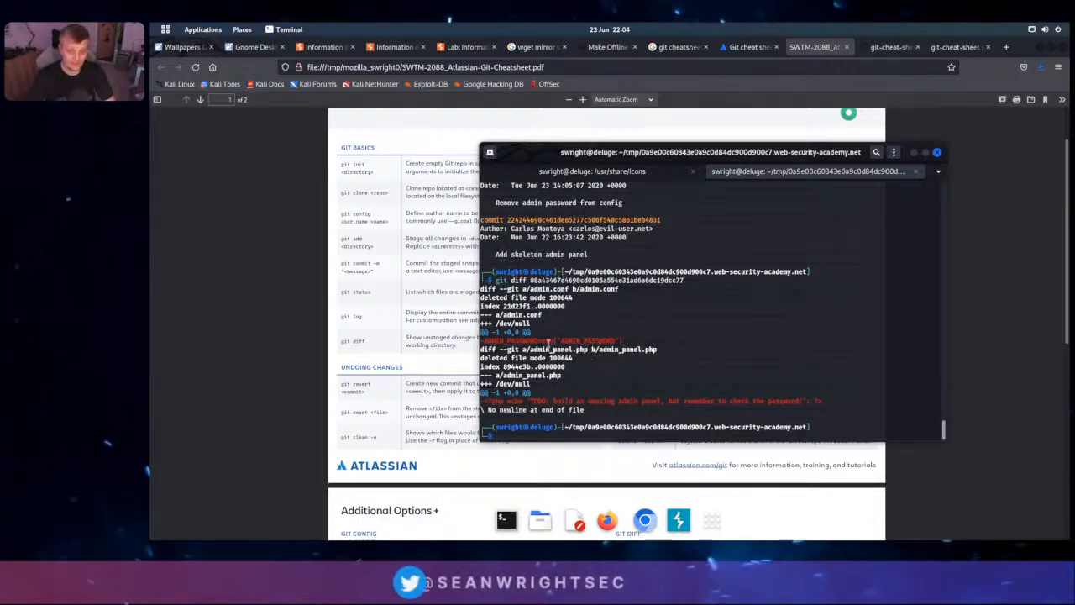
Examine the ADMIN_PASSWORD line of admin.conf and the admin_panel.php changes in the diff output
drag(483, 340, 581, 340)
double_click(584, 341)
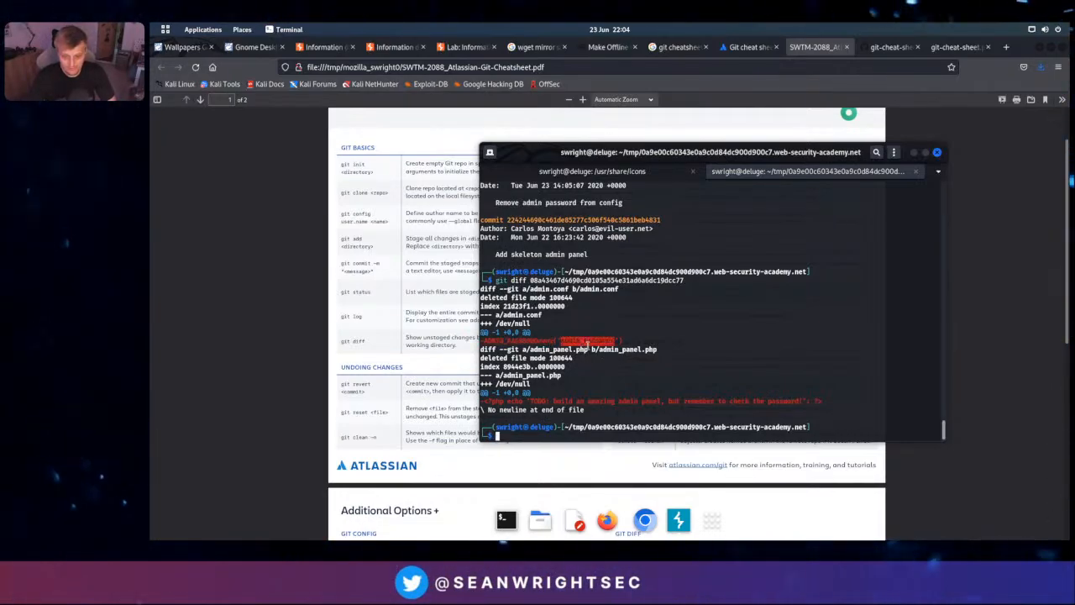
double_click(506, 340)
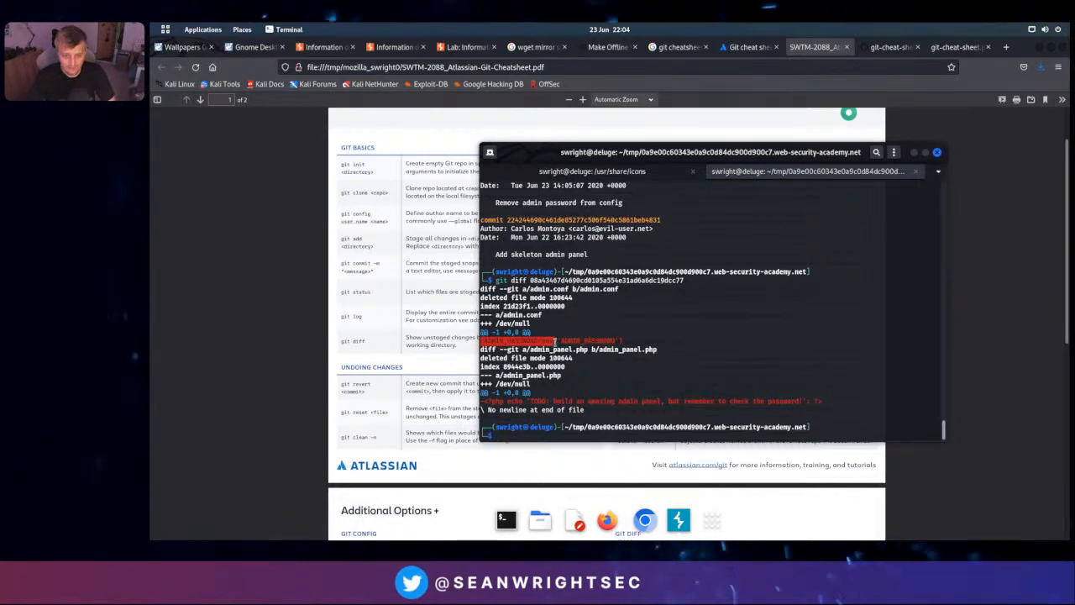
double_click(588, 340)
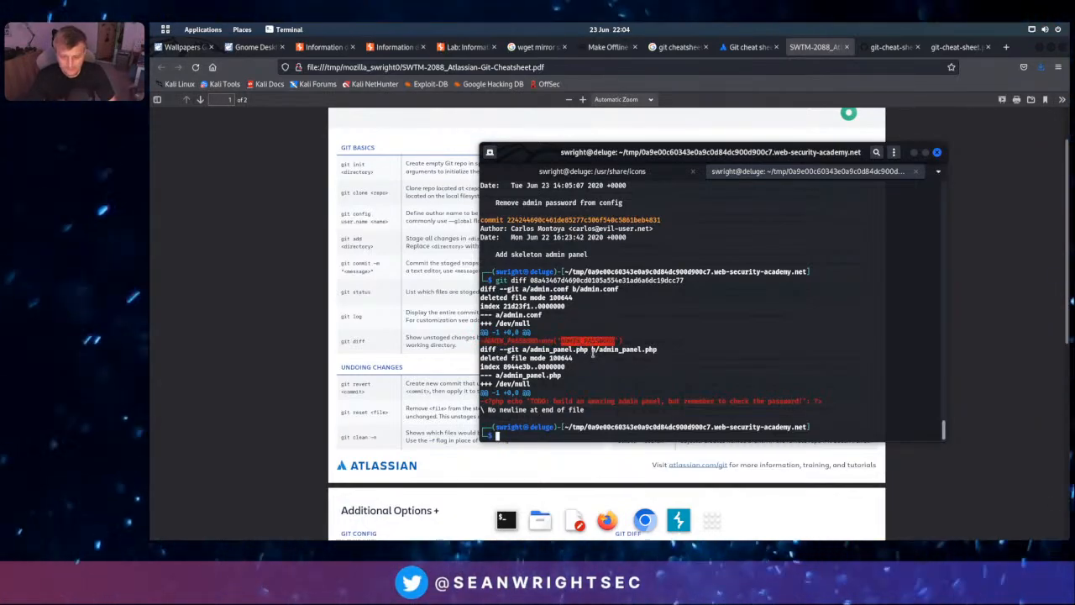
click(653, 405)
drag(654, 405, 586, 342)
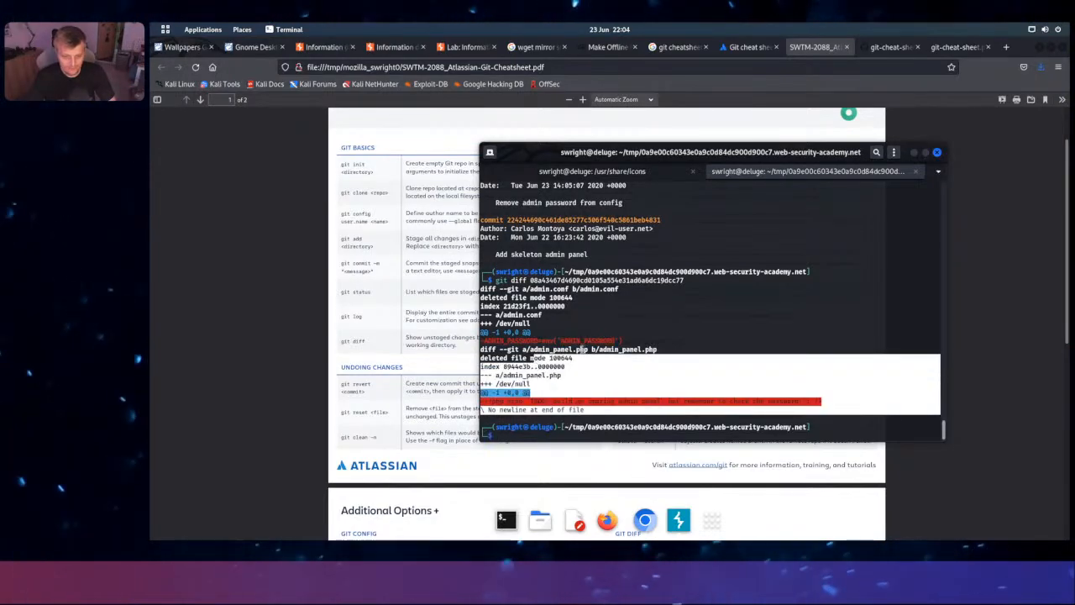
click(585, 340)
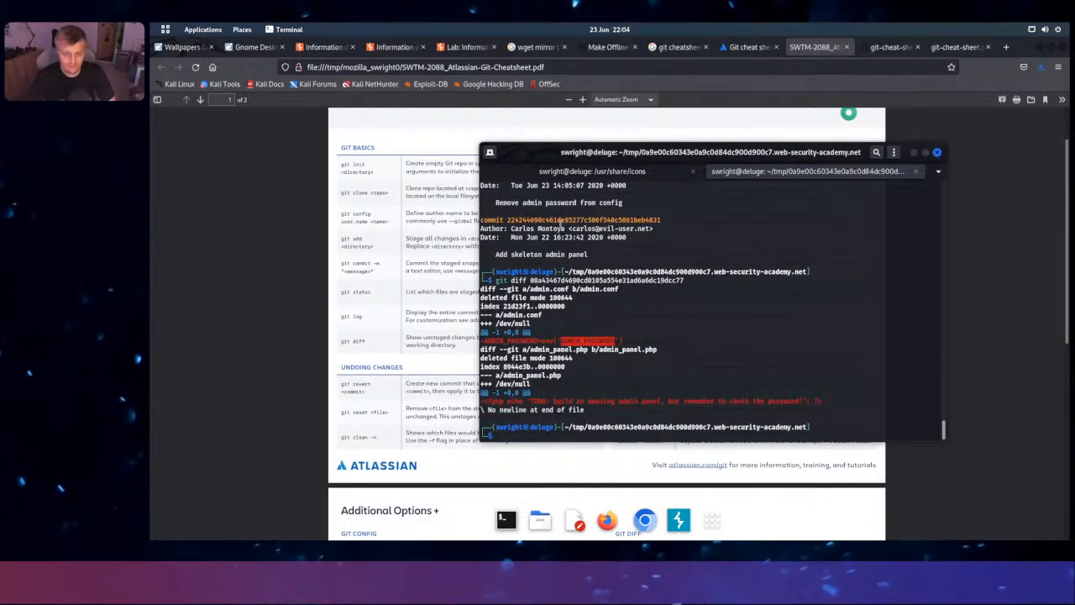
Run git diff against the "Add skeleton admin panel" commit and copy the administrator password from the admin.conf changes
double_click(561, 220)
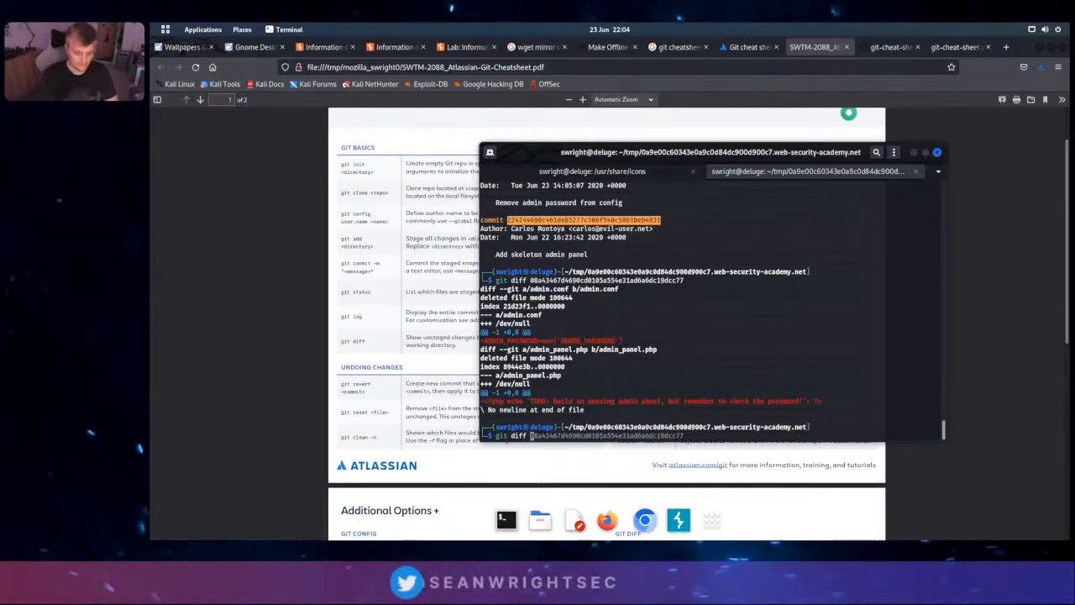
middle_click(518, 436)
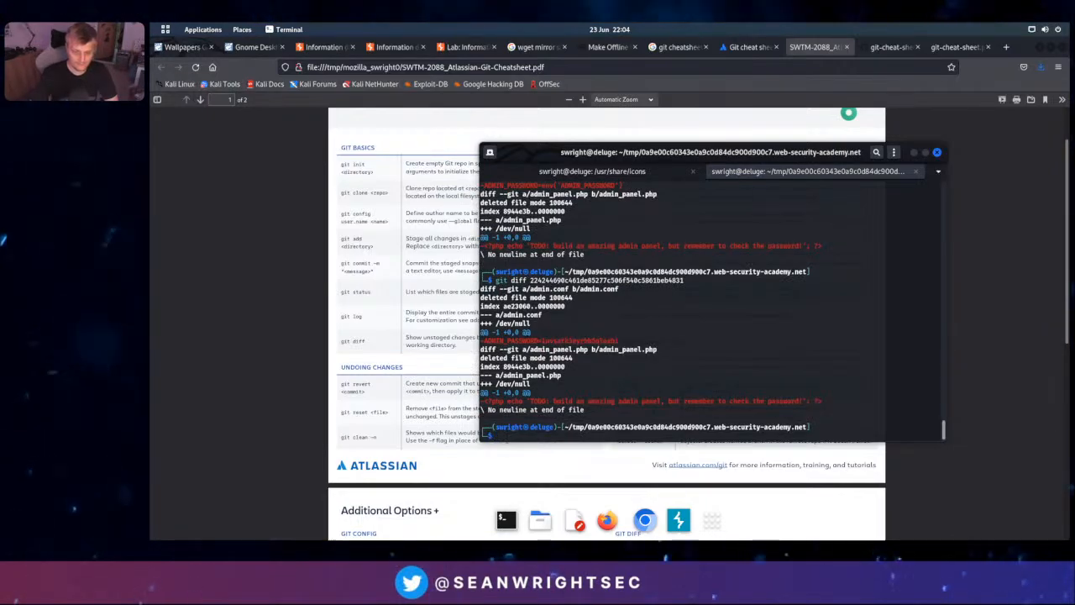
drag(565, 340, 620, 341)
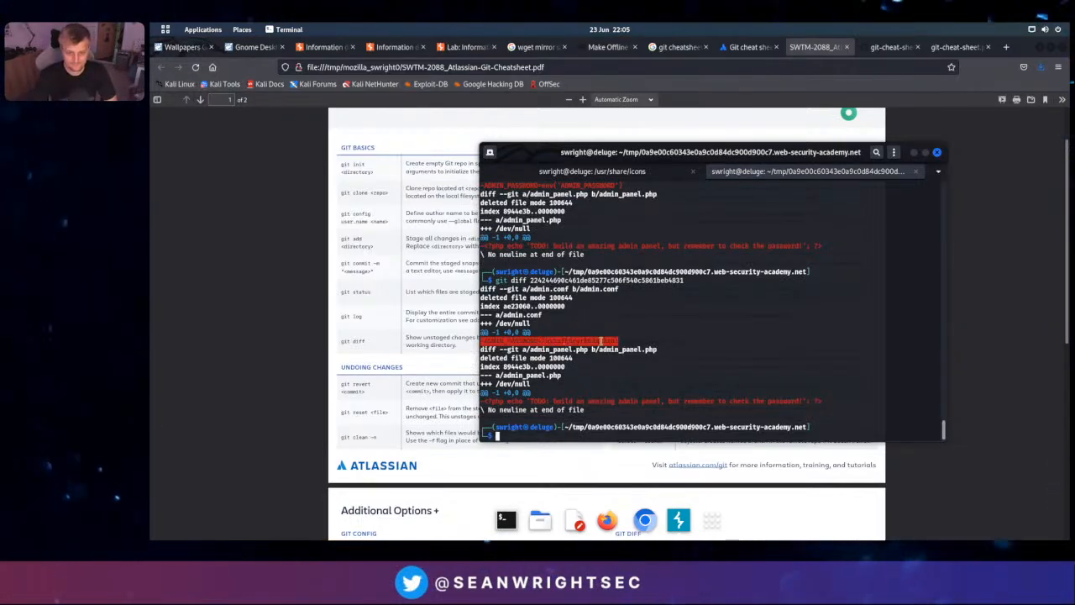
right_click(571, 341)
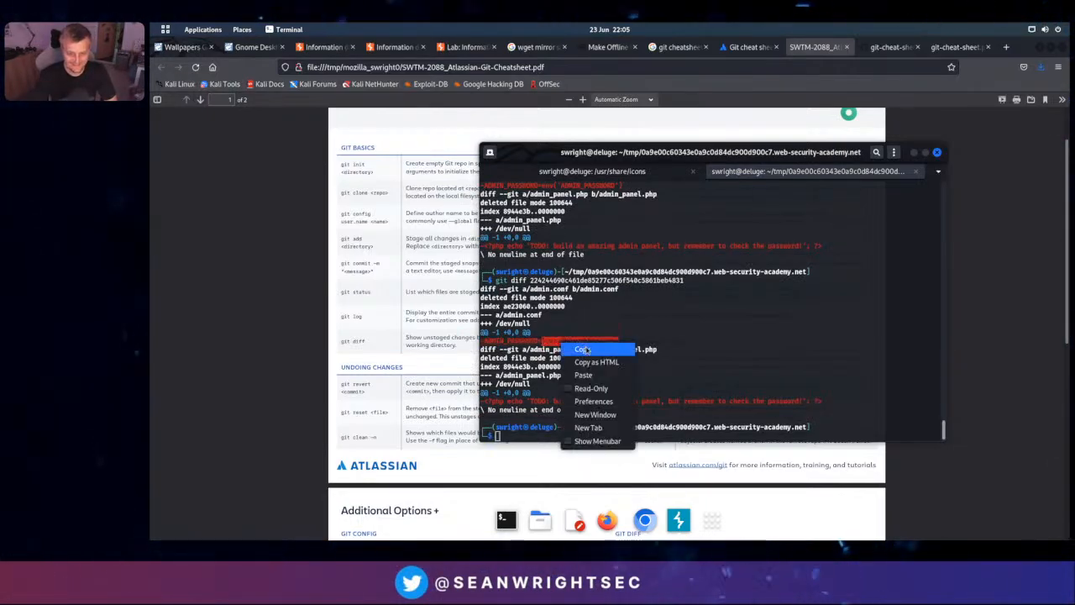
click(594, 349)
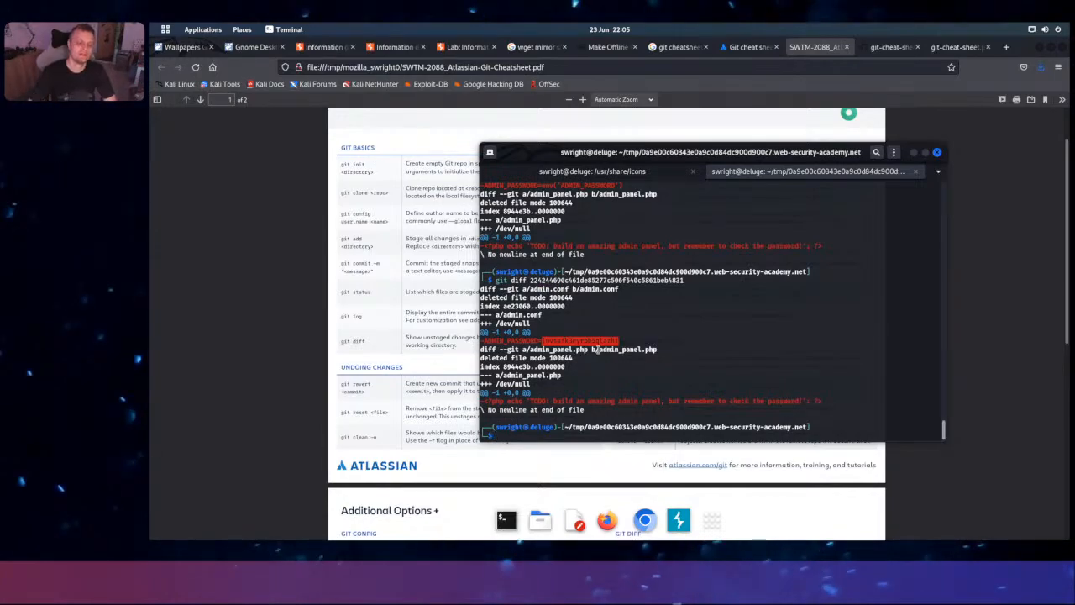
Switch to Firefox, view the lab's shop page and go back to the lab description to reread the task
scroll(554, 206, up, 2)
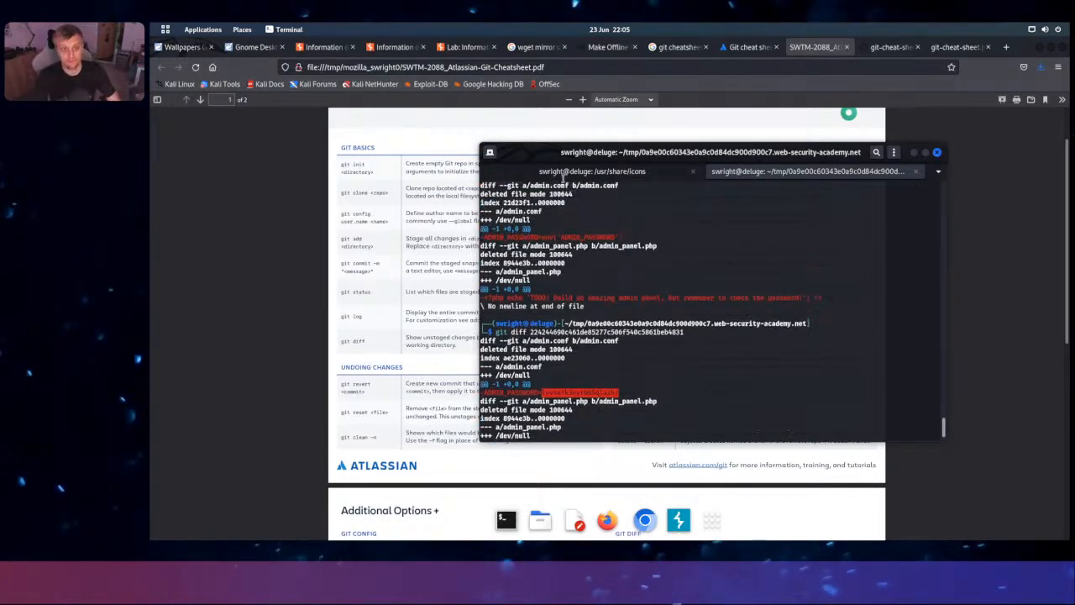
click(461, 47)
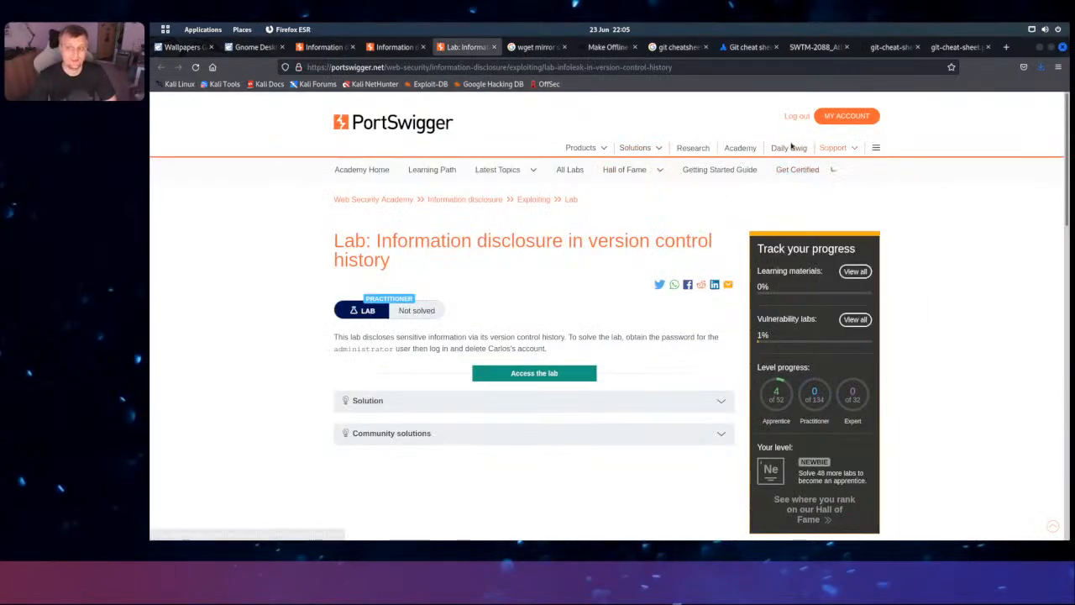
click(391, 48)
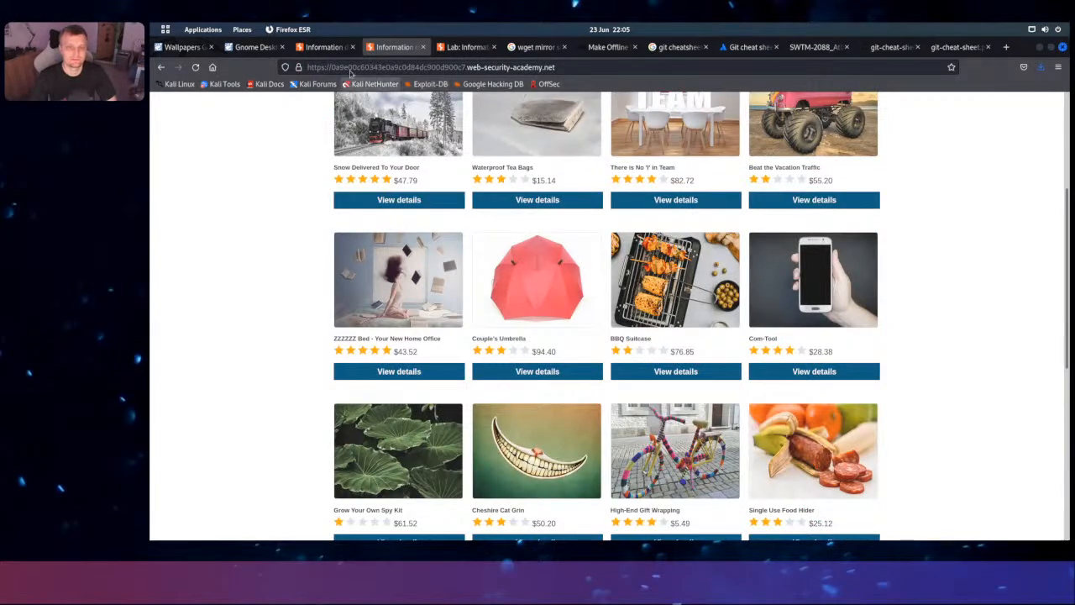
scroll(515, 187, up, 5)
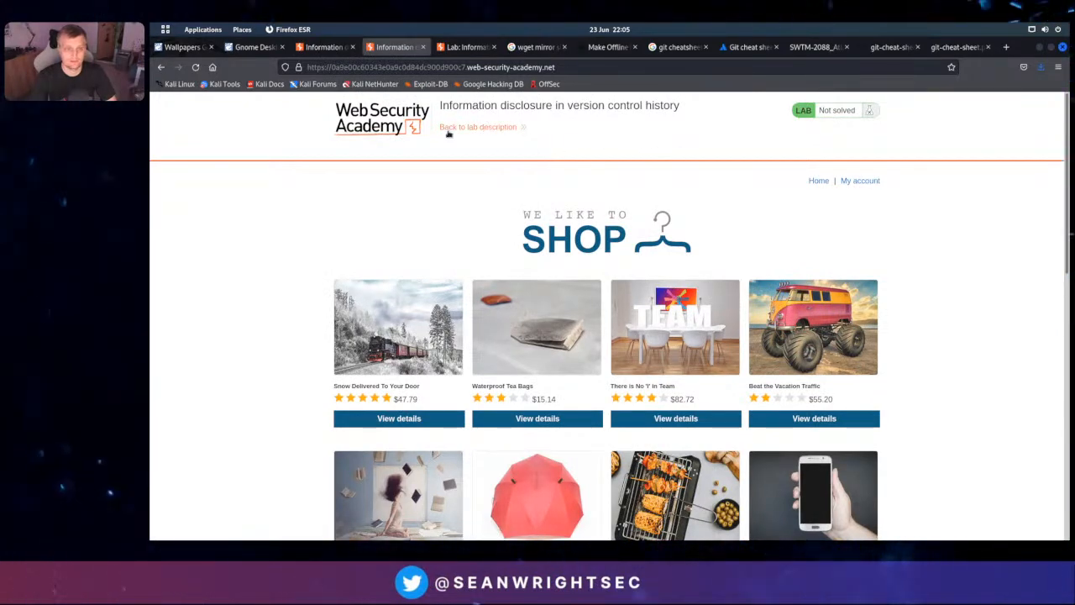
click(479, 127)
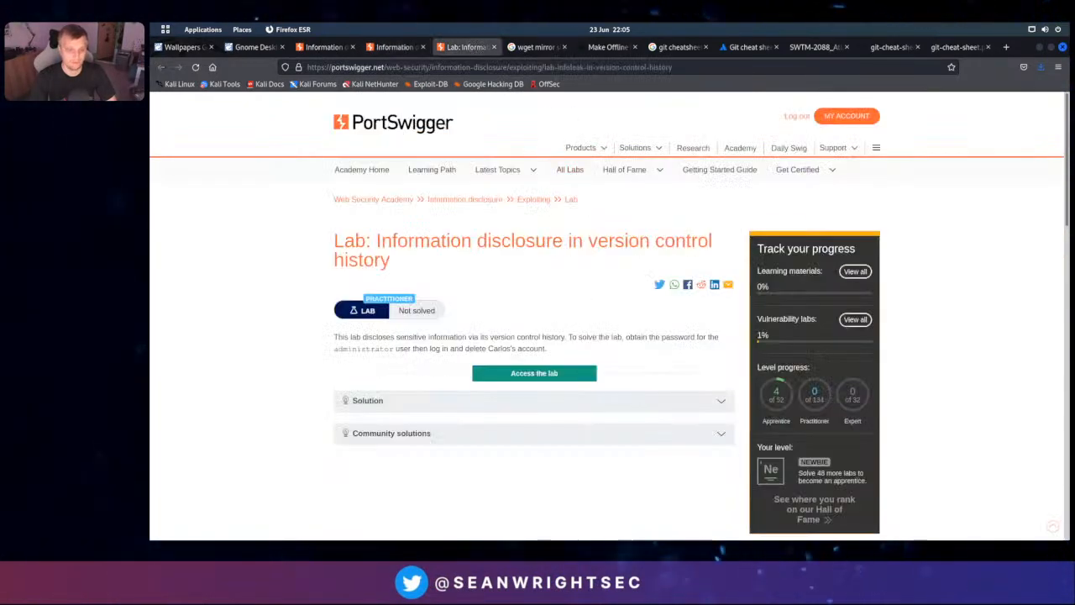
Switch to Chromium and try to open the lab site's /.svn path in place of /.git
key(alt+Tab)
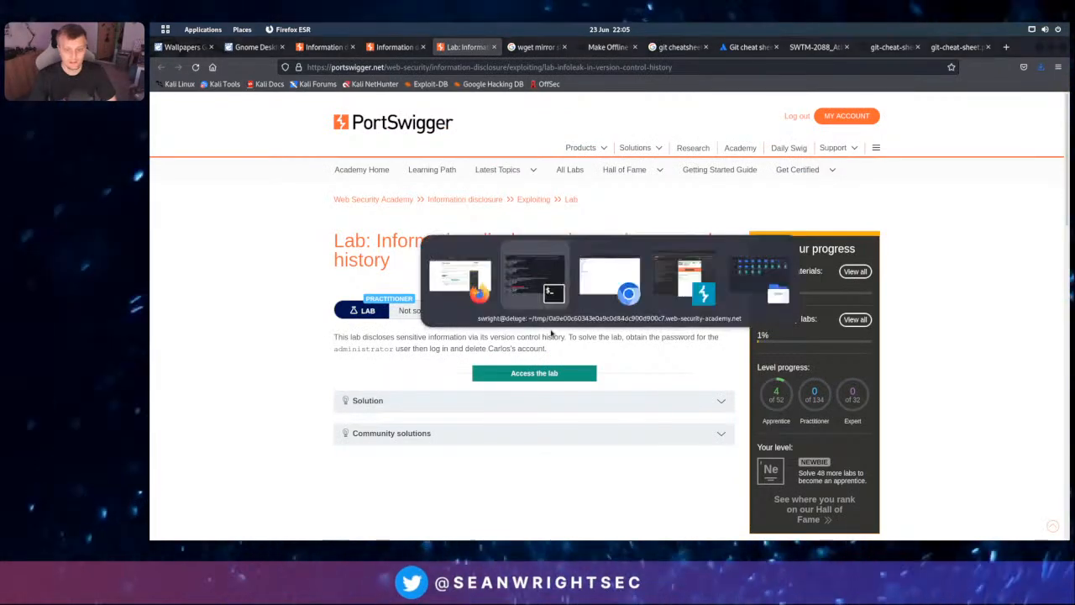
key(alt+Tab)
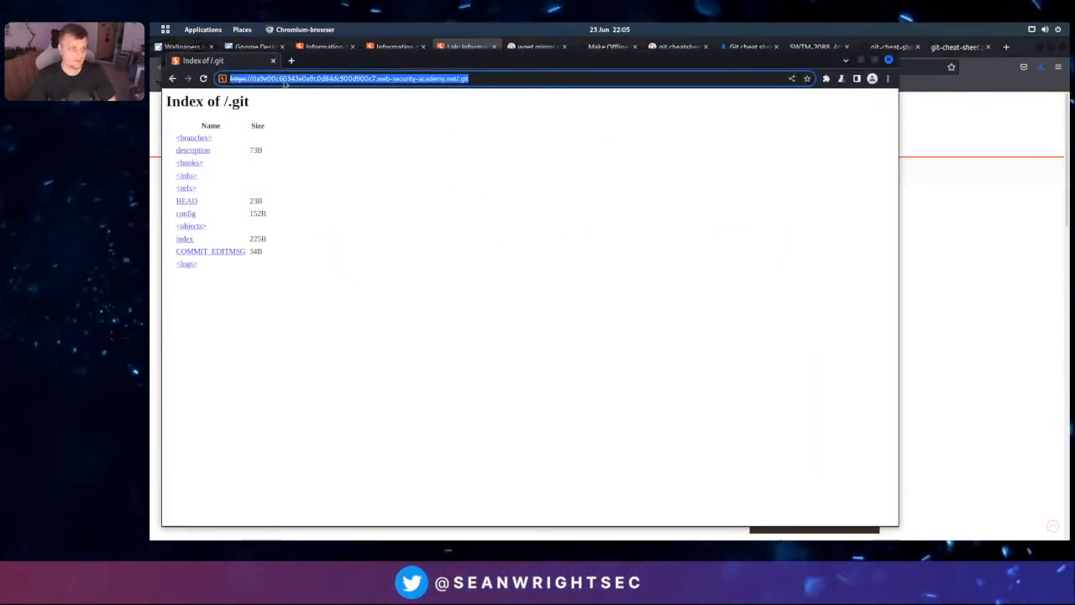
key(End)
key(BackSpace)
key(BackSpace)
key(BackSpace)
text(svn)
key(Return)
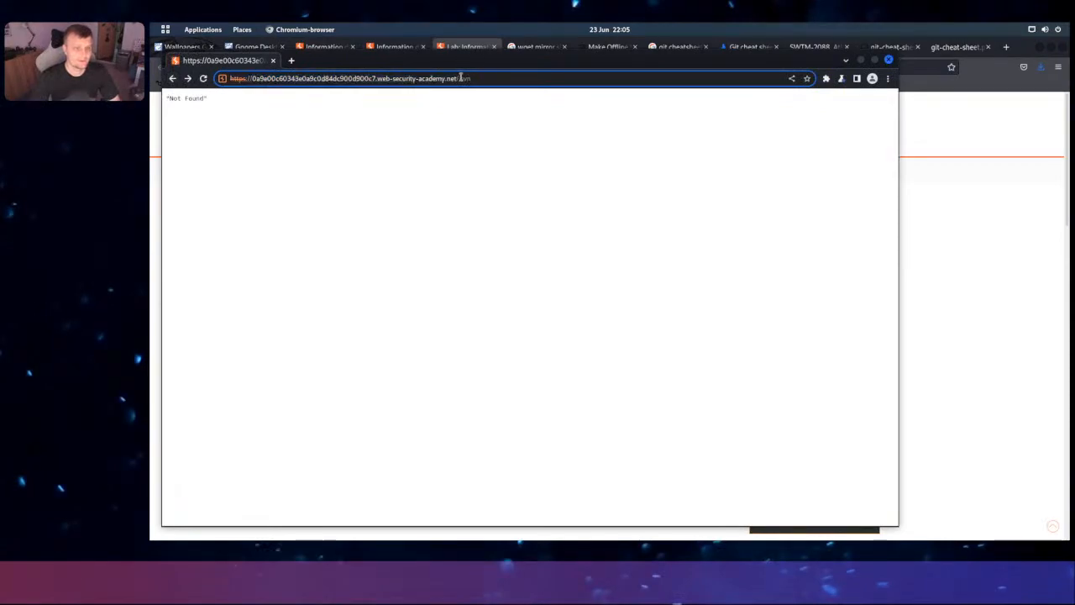
Load the lab site's shop home page in Chromium by removing the path from its address
key(BackSpace)
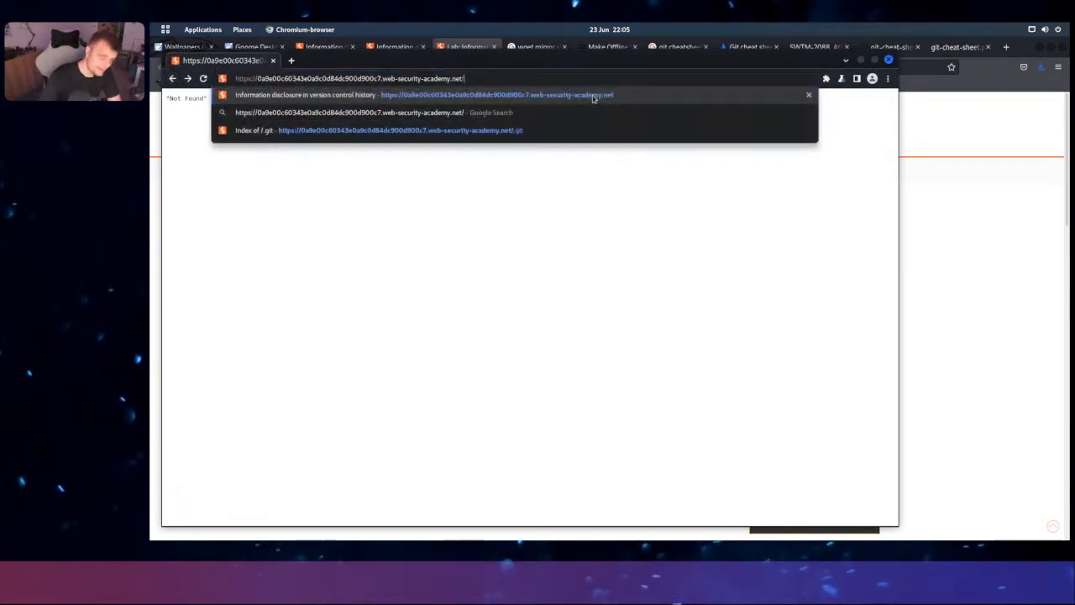
key(Return)
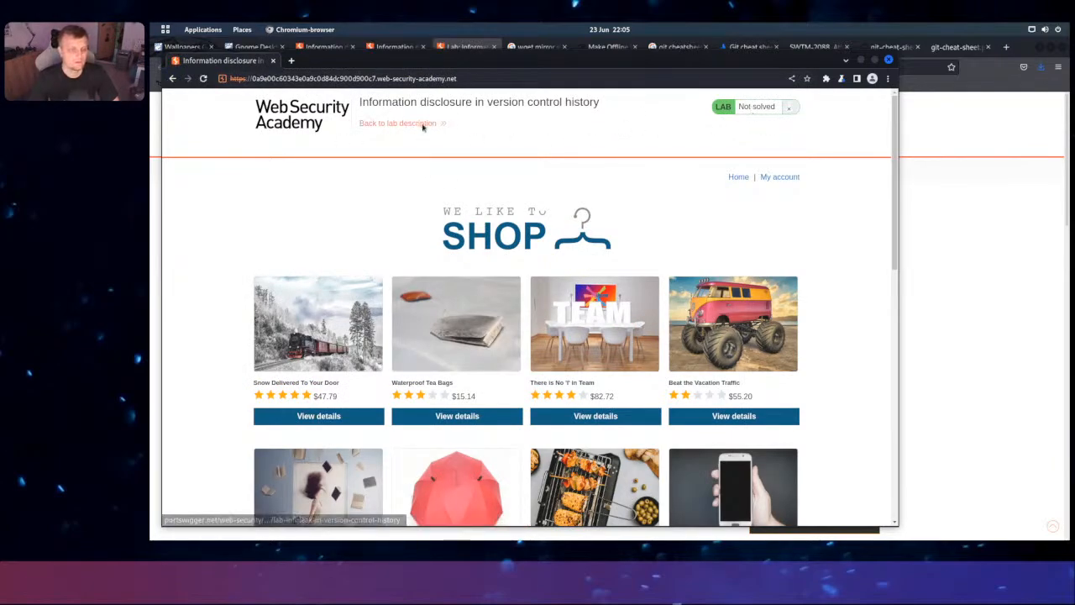
click(423, 124)
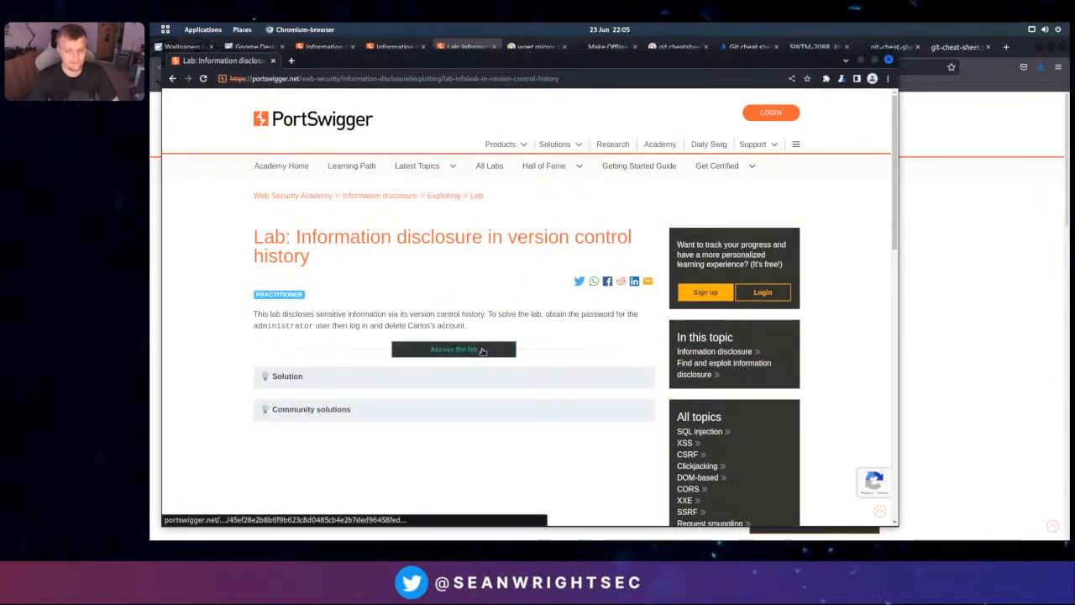
click(482, 349)
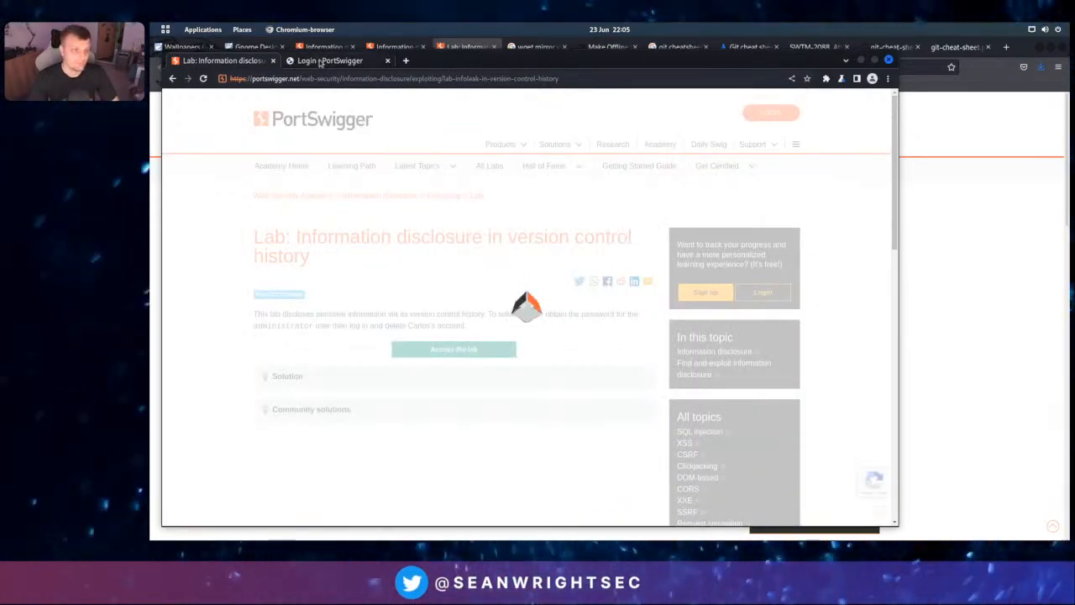
click(320, 62)
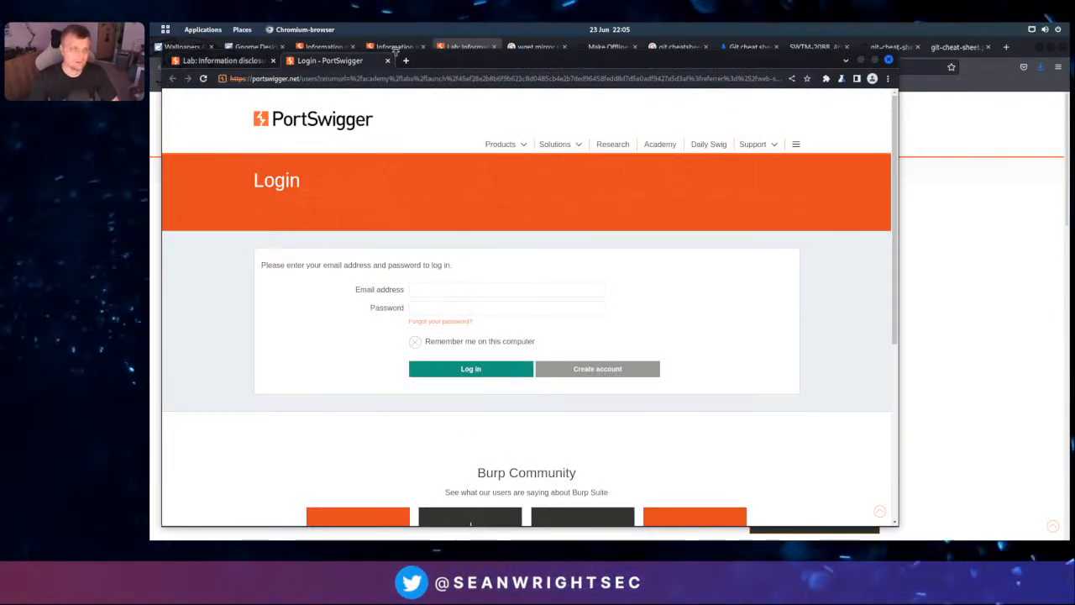
click(387, 60)
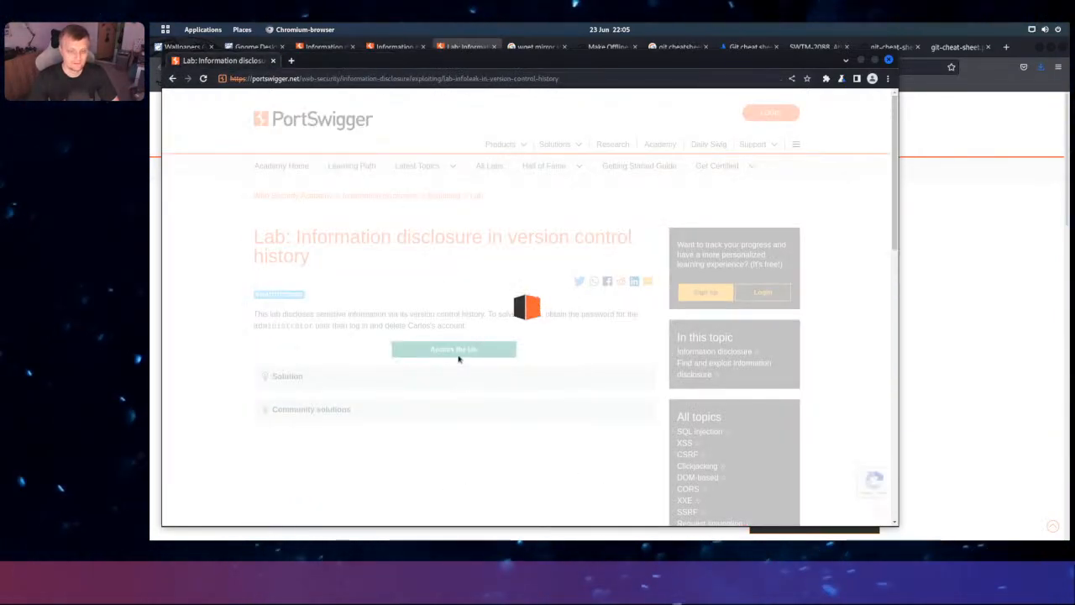
Return to the lab site's shop page and open its My account login form
click(300, 79)
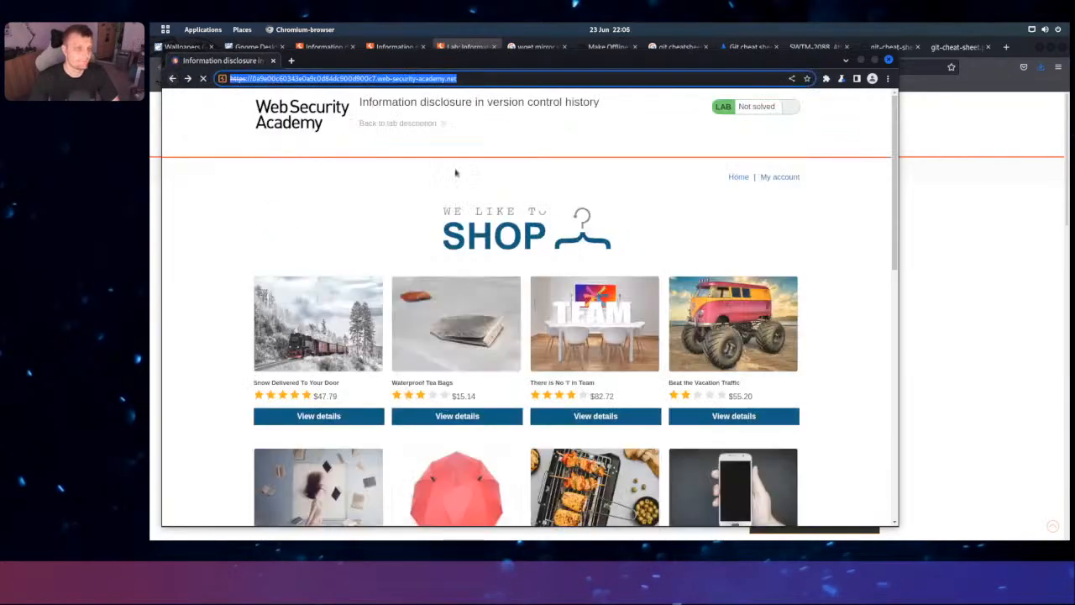
click(773, 177)
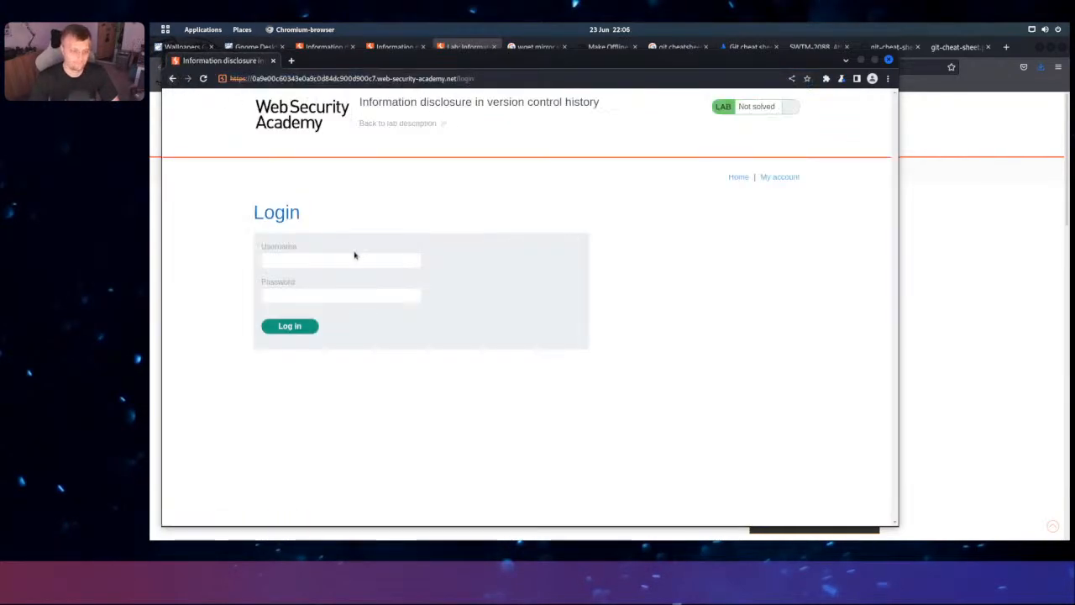
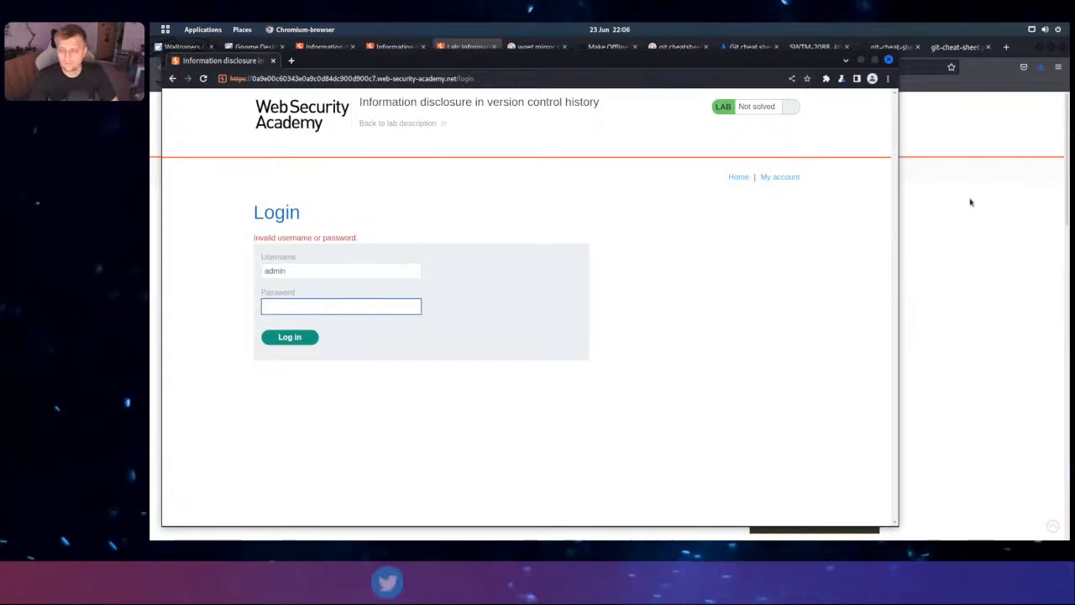
Switch to Firefox, copy the administrator username from the lab description, and return to Chromium to retry the lab login with it
click(932, 207)
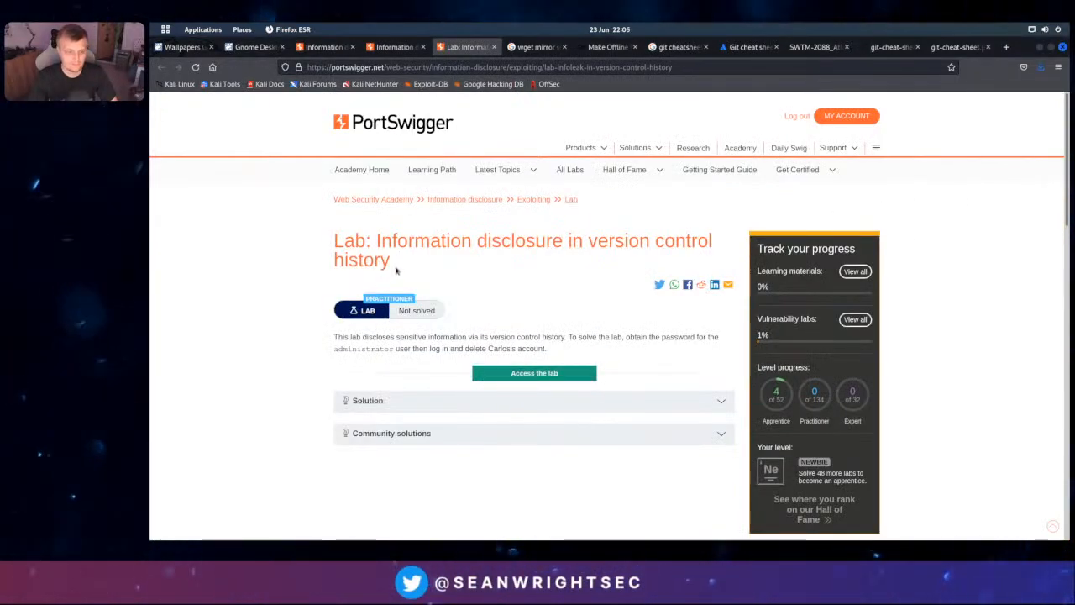
key(alt+Tab)
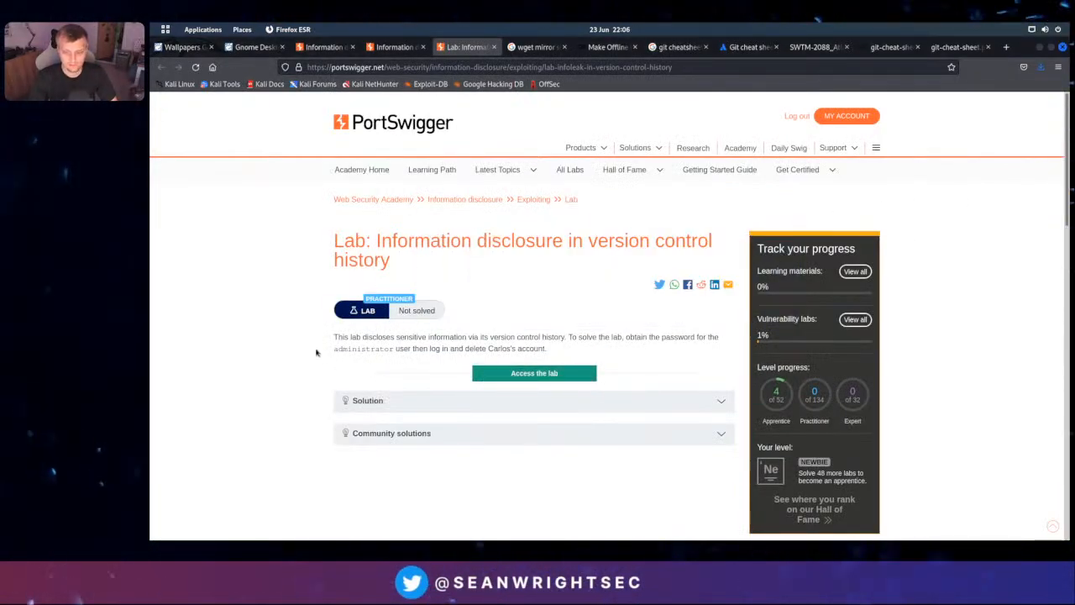
right_click(361, 347)
click(383, 353)
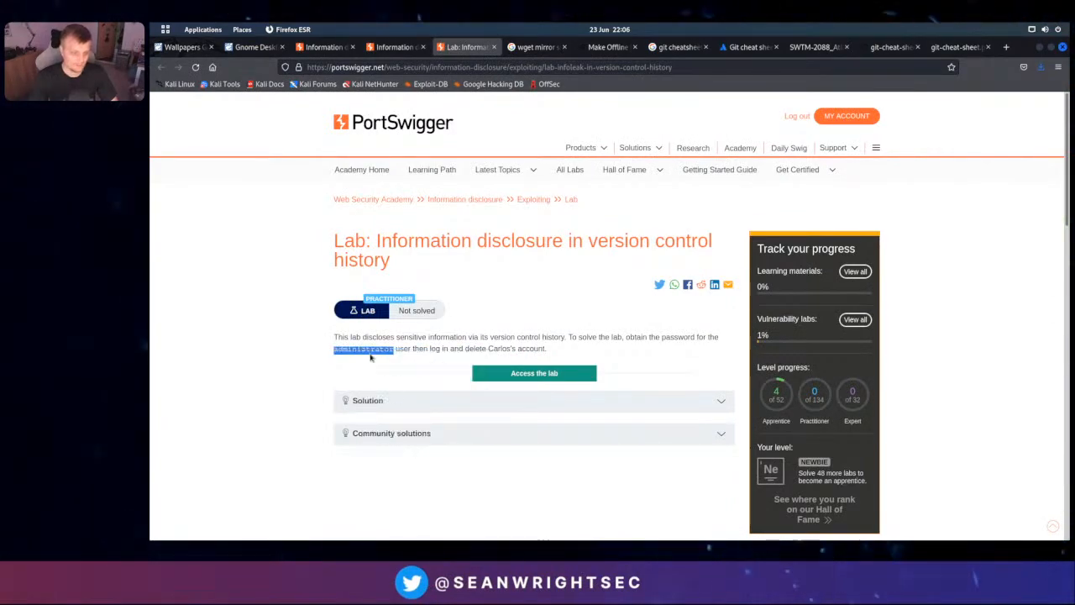
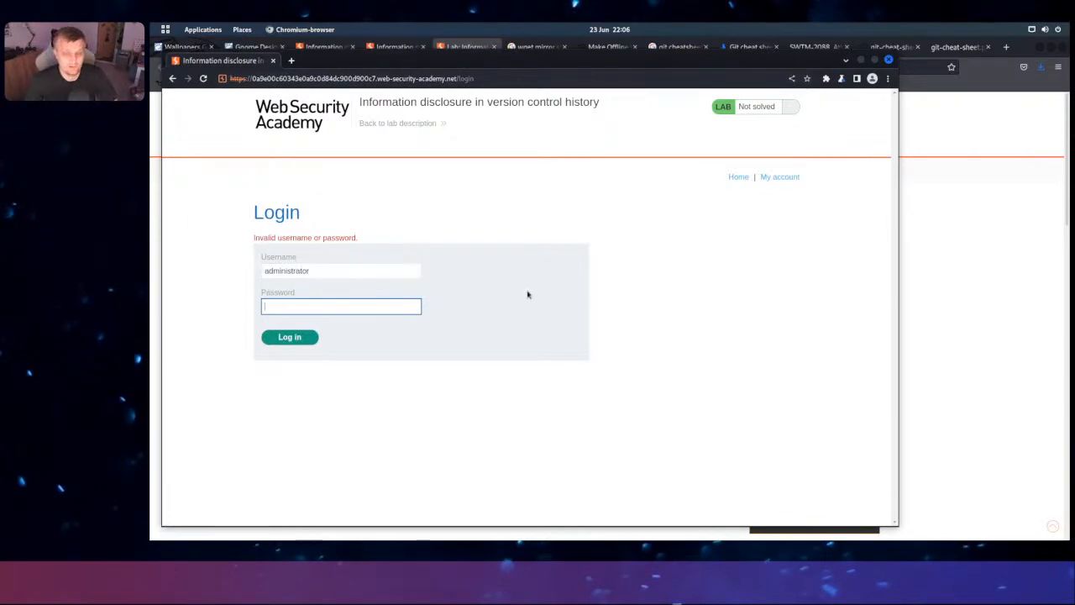
key(alt+Tab)
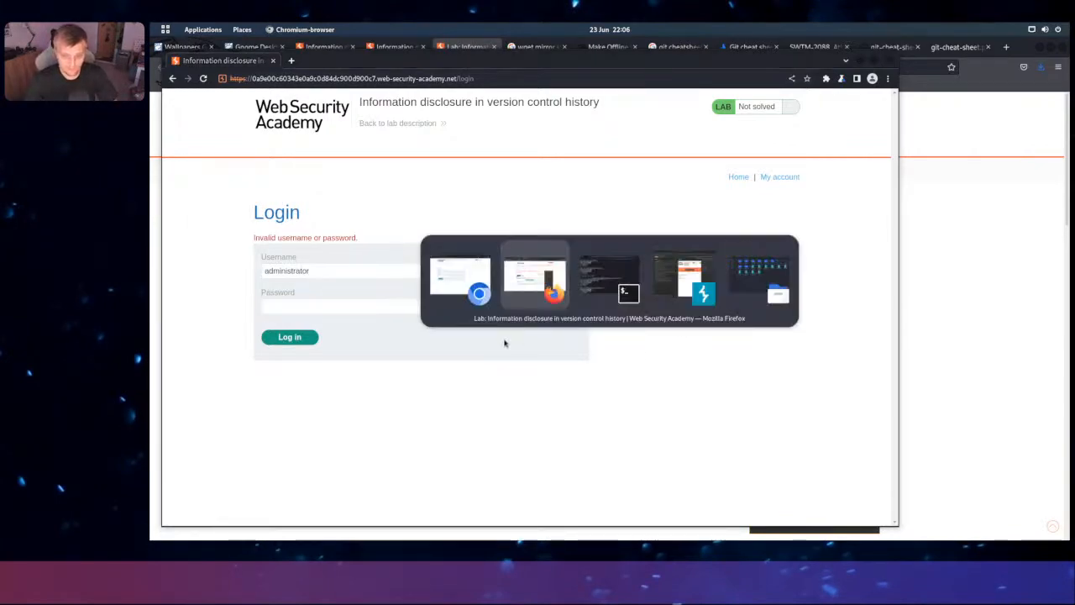
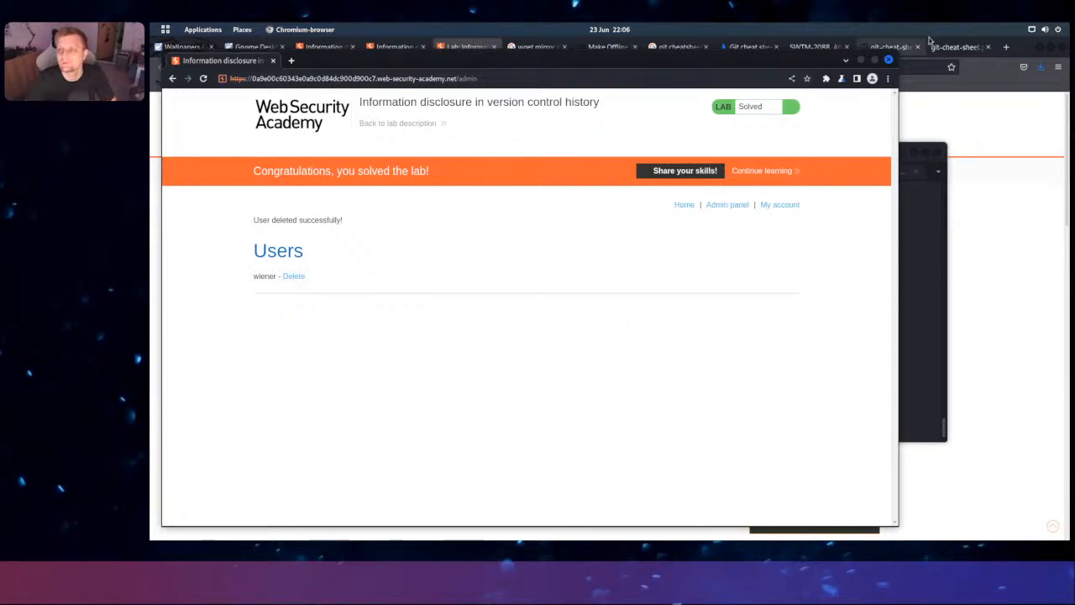
Switch to Firefox and look through the GitLab Git cheat sheet PDF and the Atlassian Git cheat sheet page
click(950, 53)
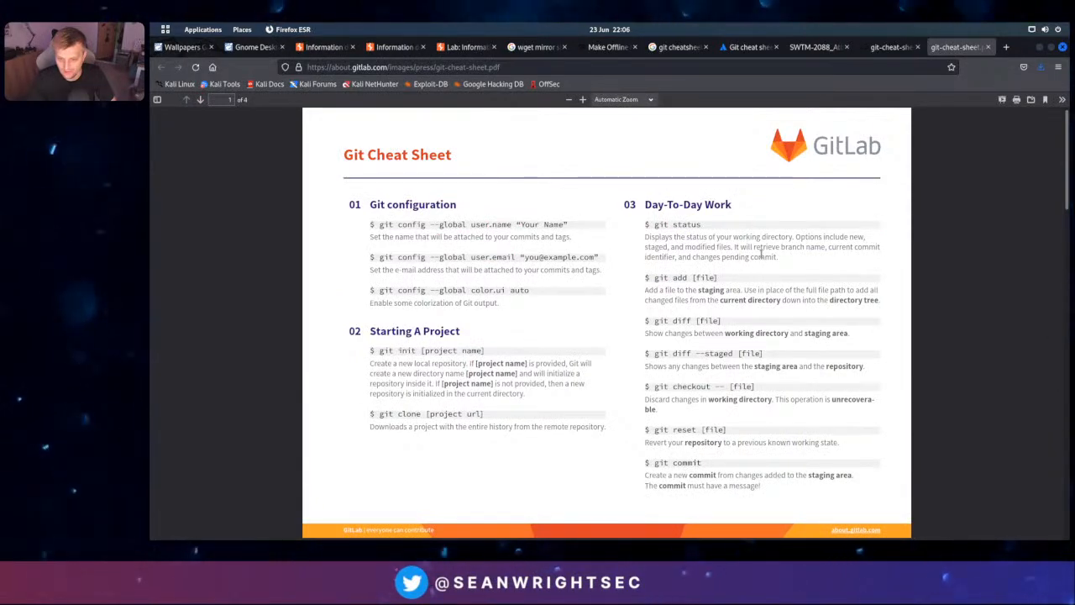
scroll(762, 260, down, 5)
scroll(765, 265, down, 12)
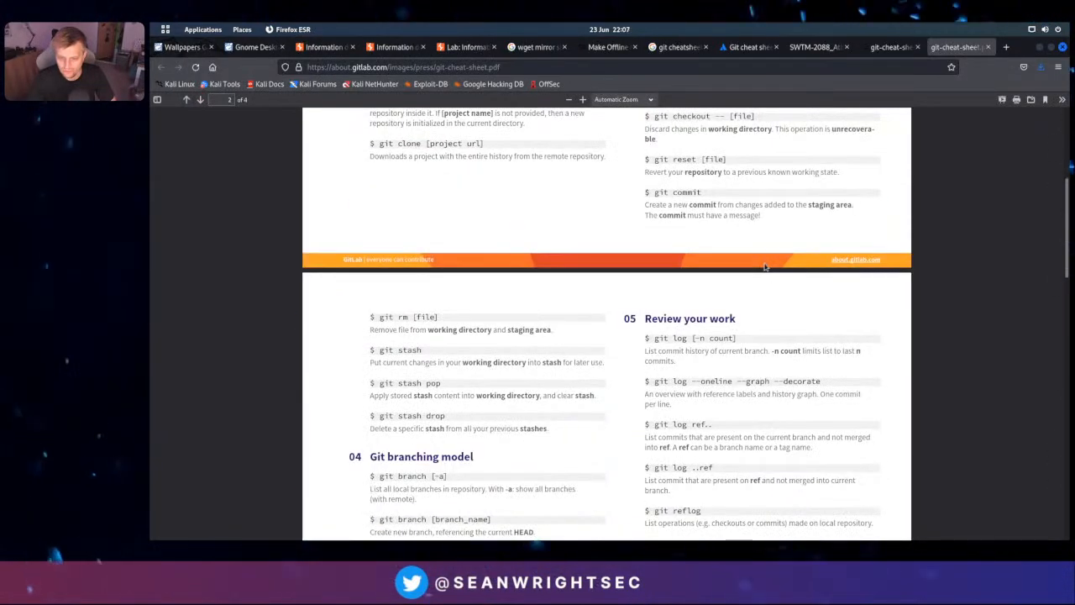
scroll(765, 262, down, 3)
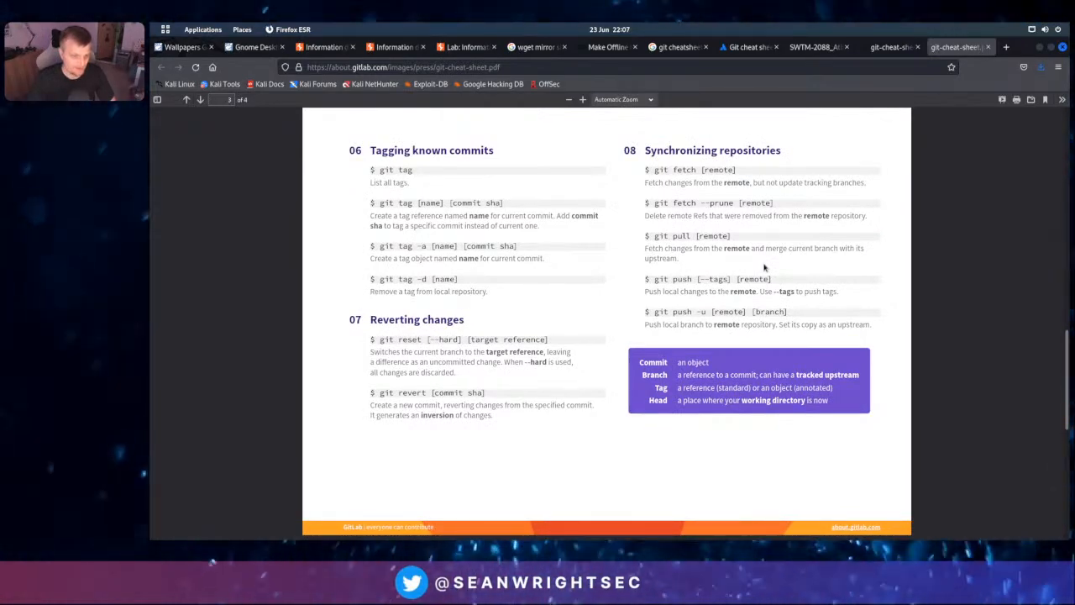
scroll(765, 269, down, 1)
scroll(763, 274, down, 11)
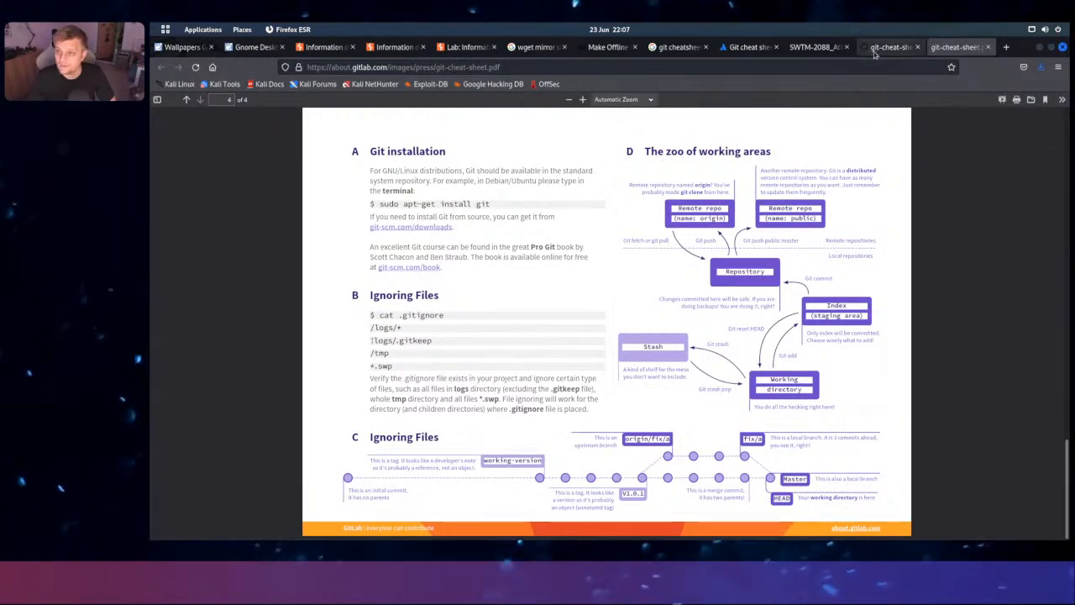
click(750, 47)
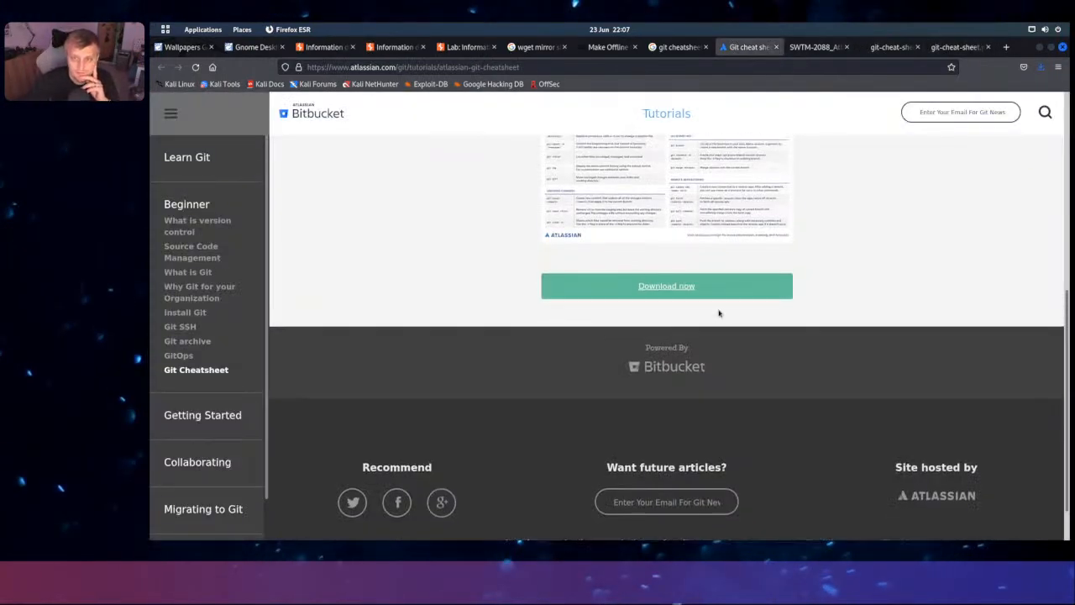
scroll(716, 315, up, 1)
key(alt+Tab)
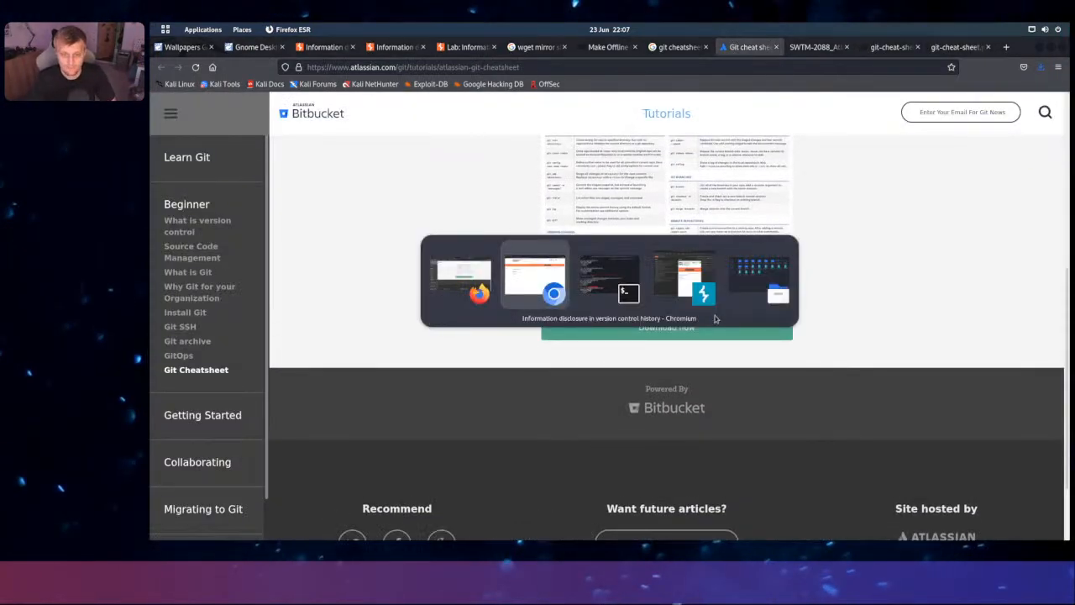
key(alt+Tab)
key(alt+Tab)
key(alt+Tab)
key(alt+Tab)
key(alt+Tab)
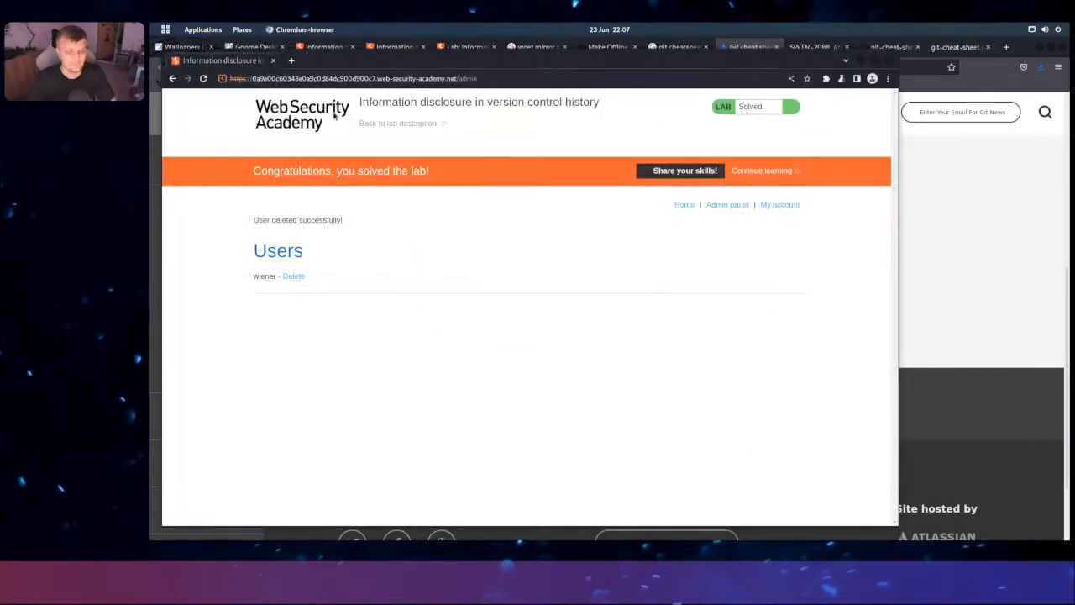
key(alt+Tab)
key(alt+Tab)
key(alt+Tab)
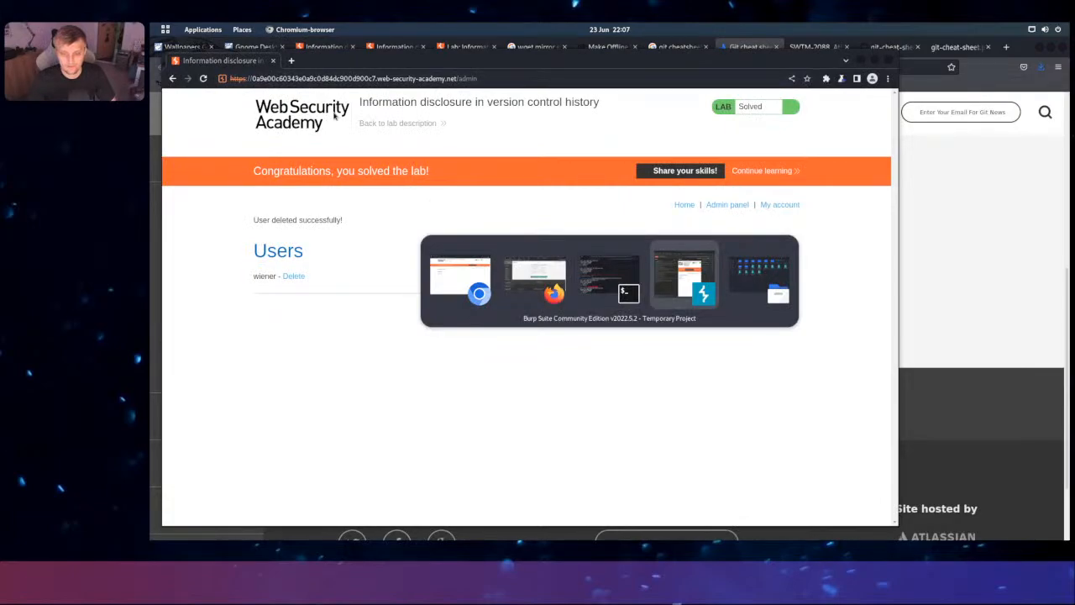
key(alt+Tab)
key(alt+Tab)
key(alt+Tab)
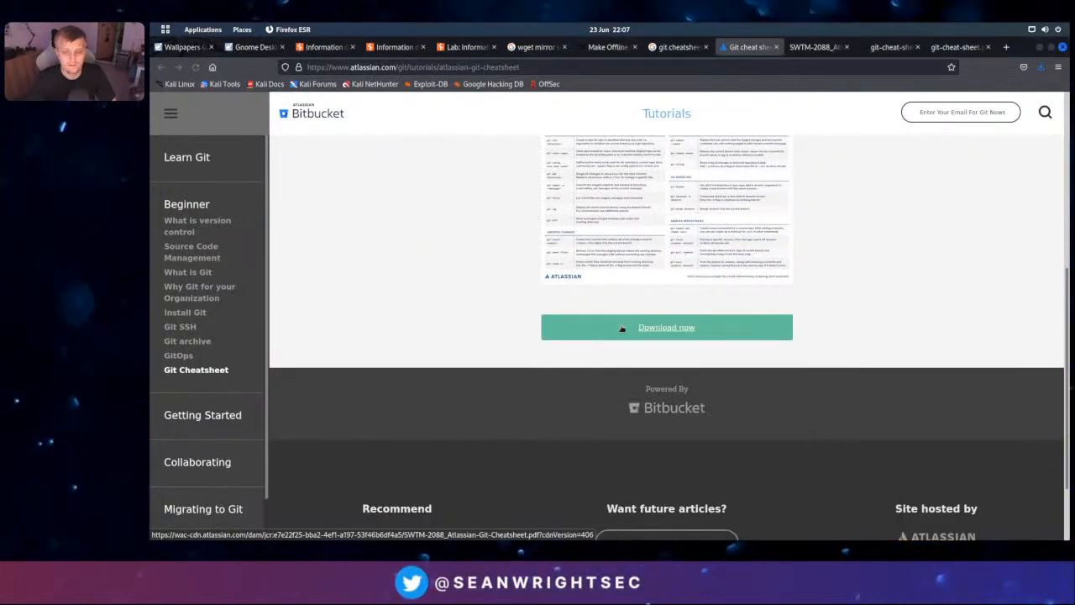
Open the Atlassian Git cheat sheet PDF in Firefox, and close the older cheat sheet tabs and the leftover file-opening dialog
click(621, 329)
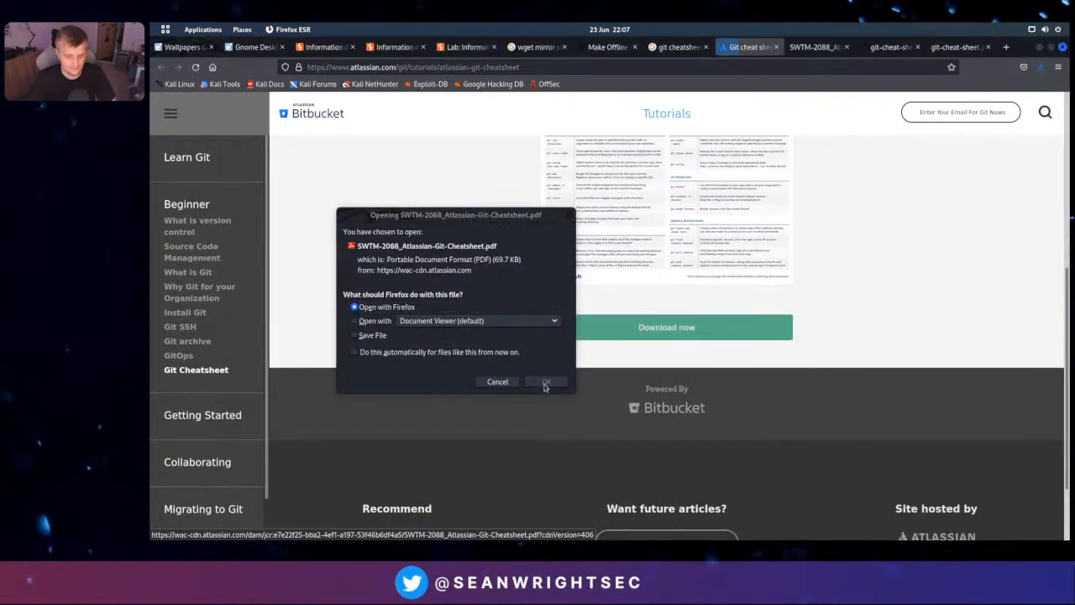
click(544, 384)
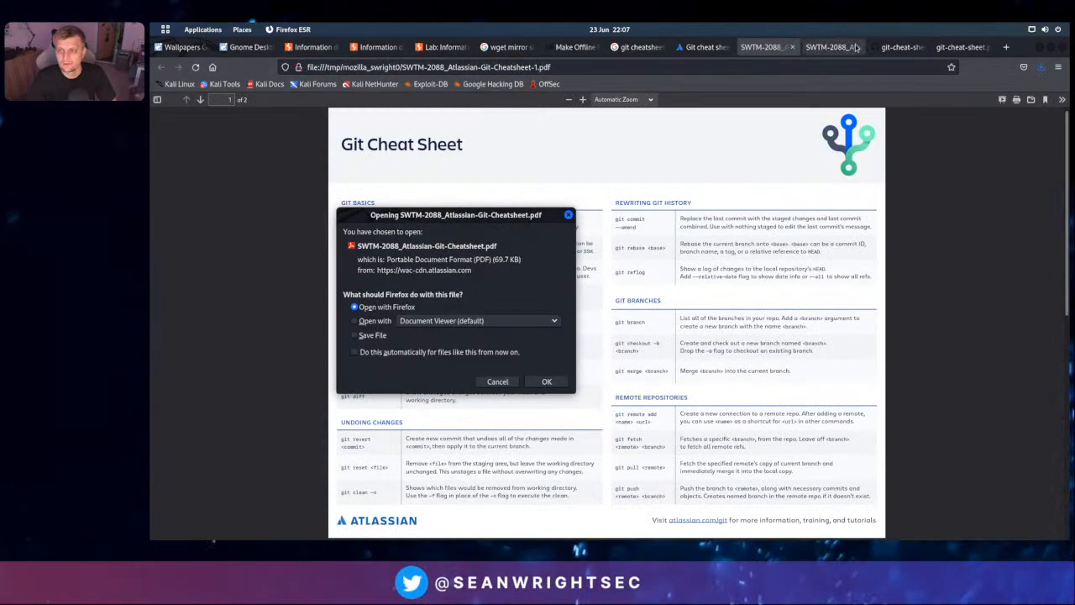
click(858, 49)
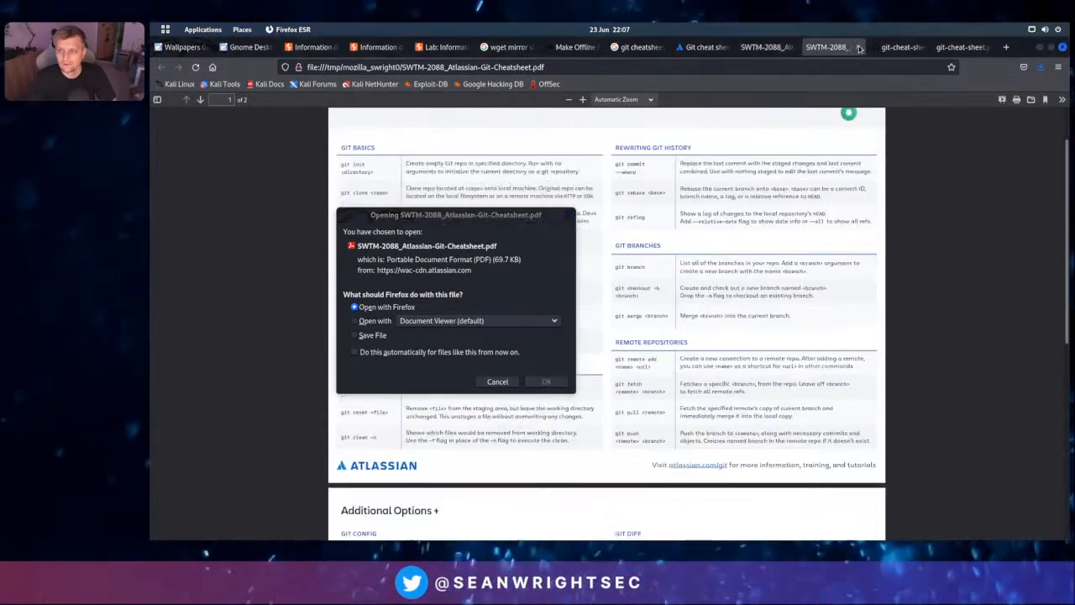
click(859, 48)
click(859, 47)
click(858, 48)
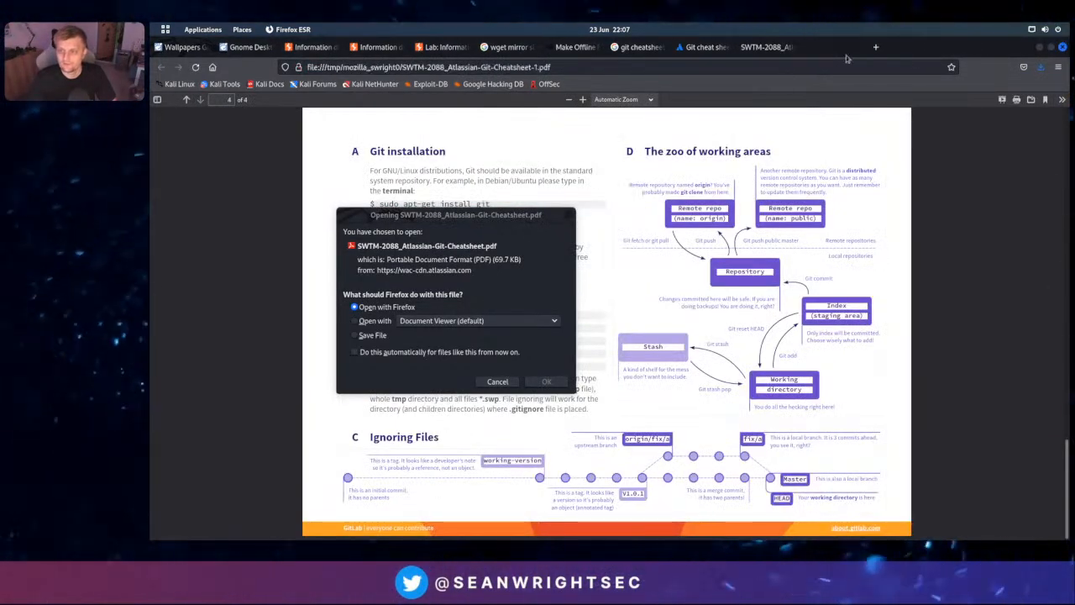
click(497, 382)
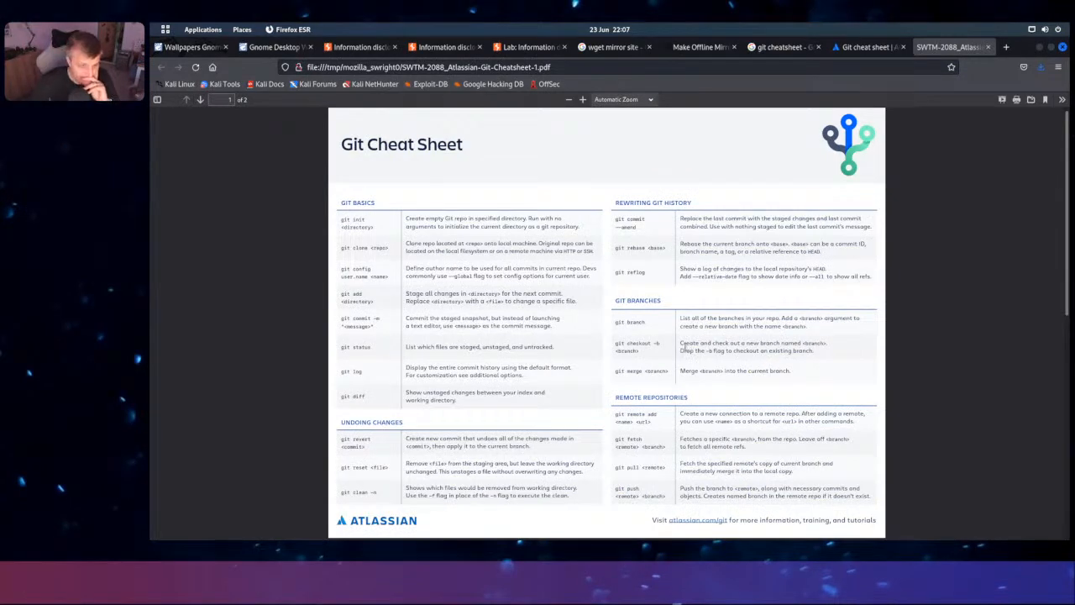
Read through the Atlassian Git cheat sheet down to the Additional Options page with the git log and git diff commands
scroll(683, 345, down, 8)
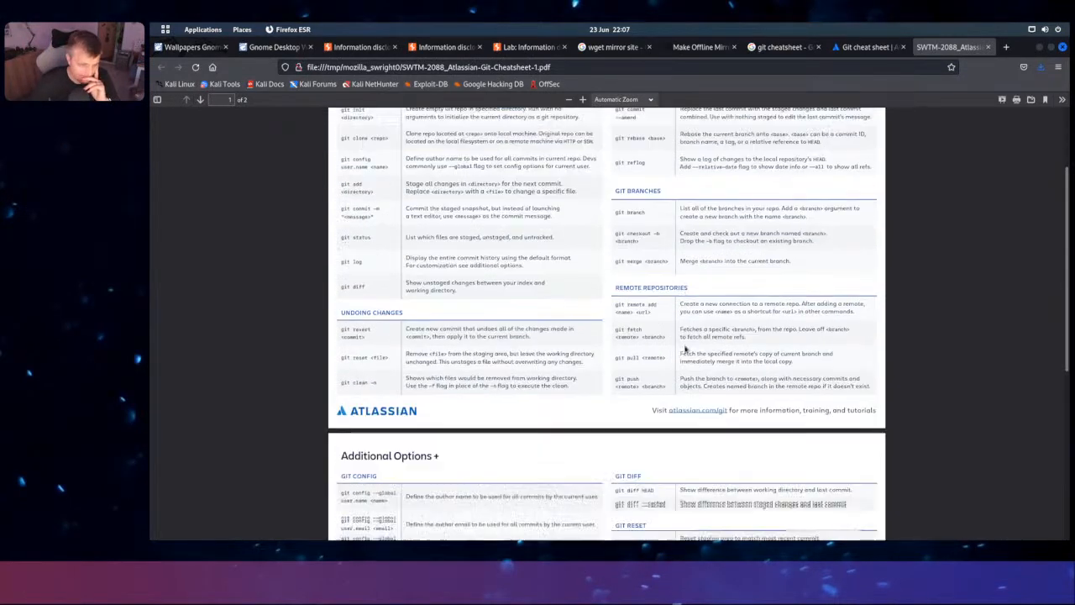
scroll(683, 346, up, 3)
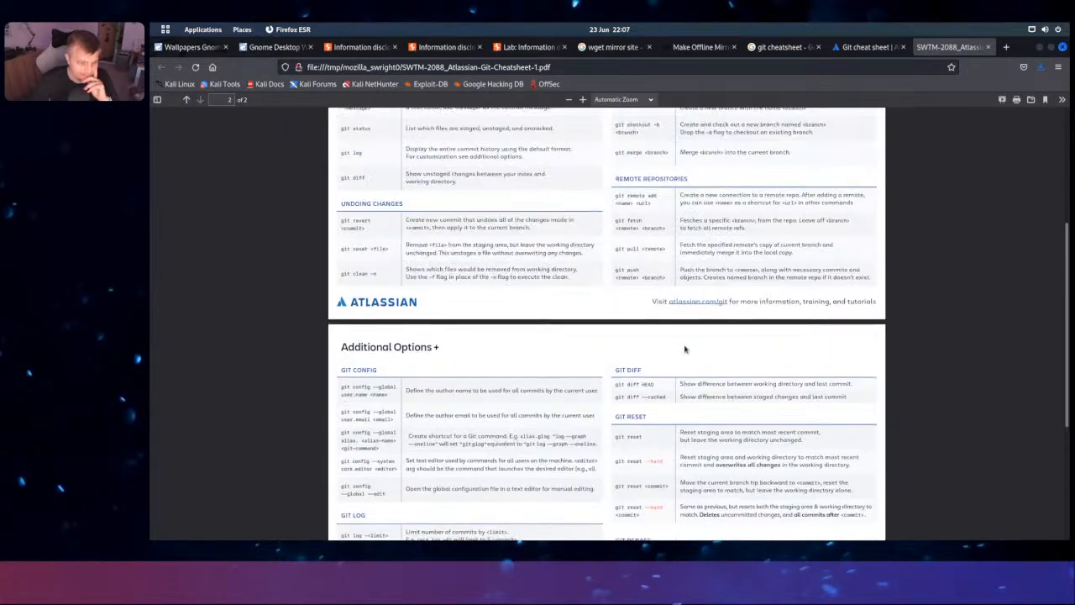
scroll(684, 349, down, 2)
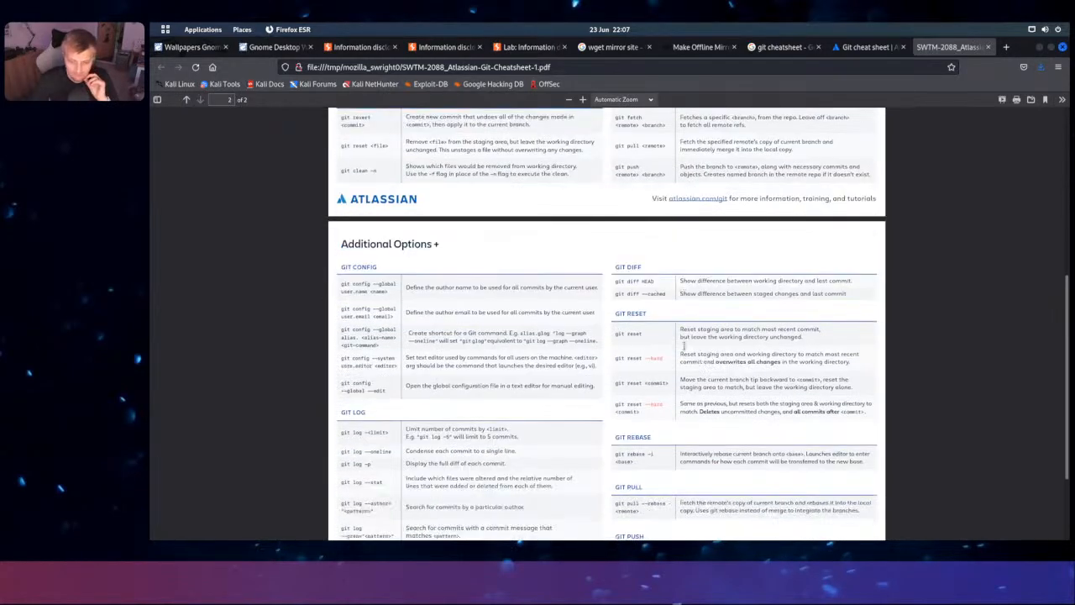
scroll(683, 346, down, 2)
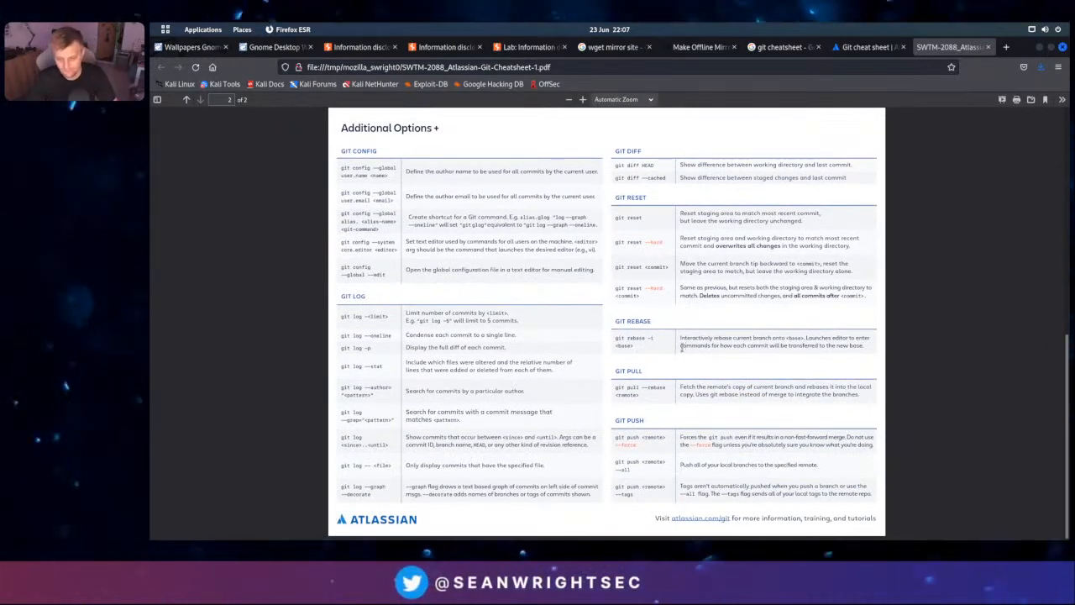
scroll(413, 333, up, 1)
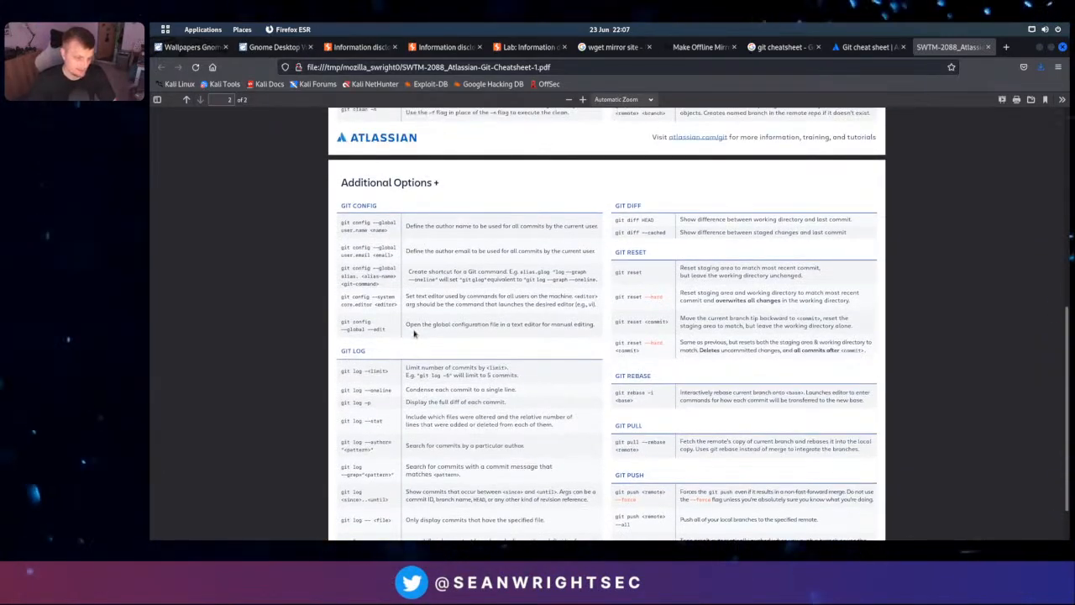